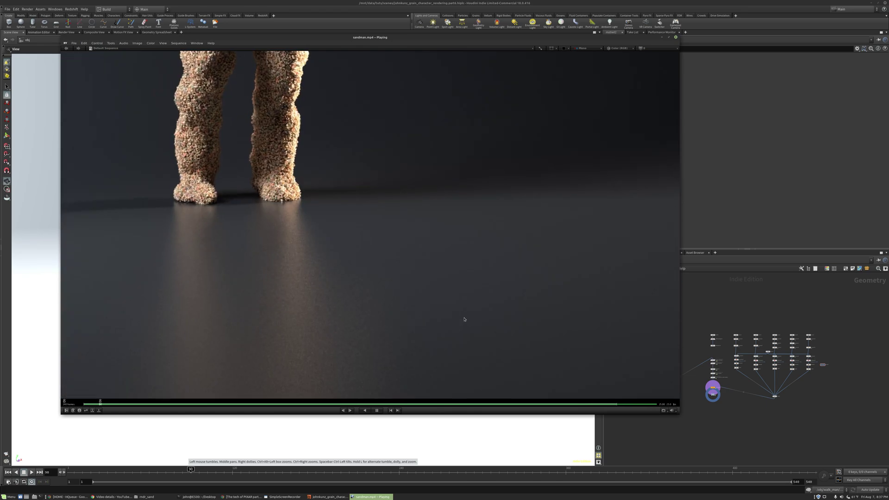
Switch to the Houdini scene and examine the character's grains up close on the torso and arm
{"action": "key", "text": "alt+Tab"}
{"action": "left_click_drag", "start_coordinate": [621, 296], "coordinate": [702, 407]}
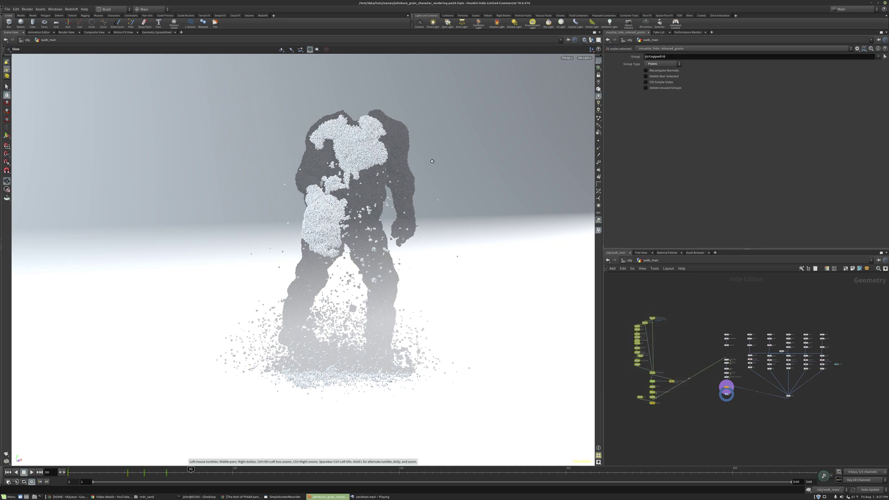
{"action": "scroll", "coordinate": [344, 186], "scroll_direction": "up", "scroll_amount": 6}
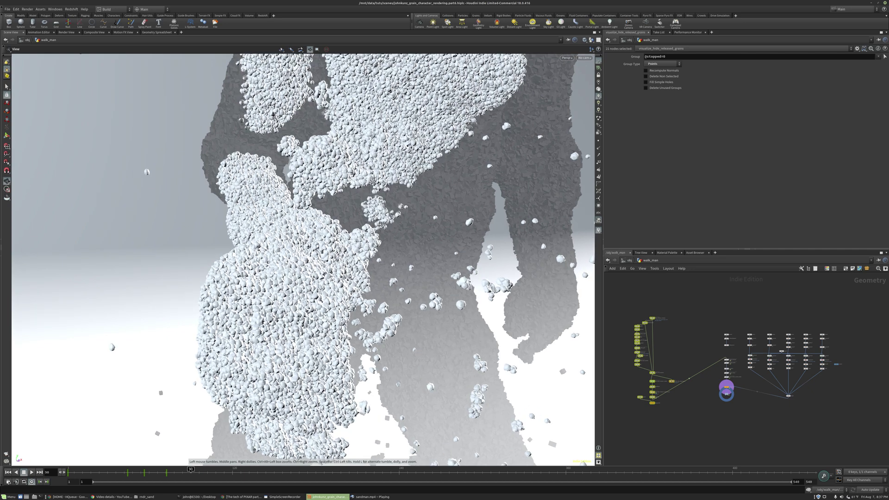
{"action": "scroll", "coordinate": [310, 250], "scroll_direction": "up", "scroll_amount": 5}
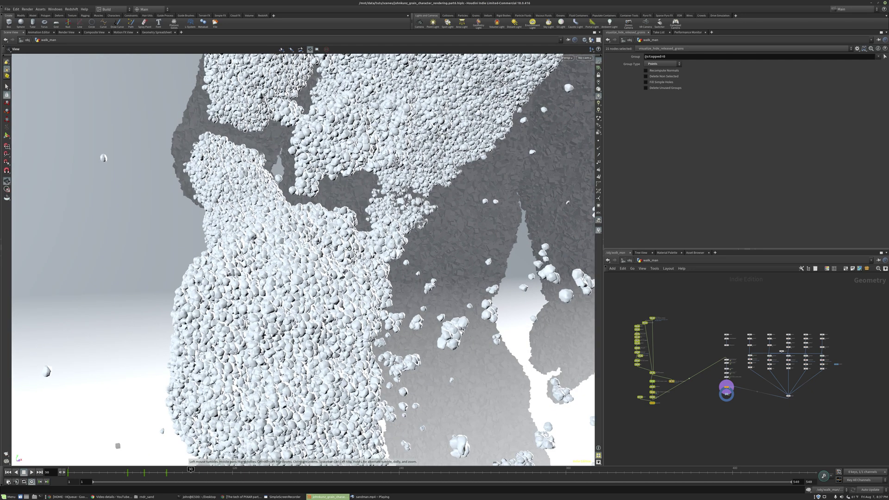
{"action": "scroll", "coordinate": [349, 249], "scroll_direction": "up", "scroll_amount": 4}
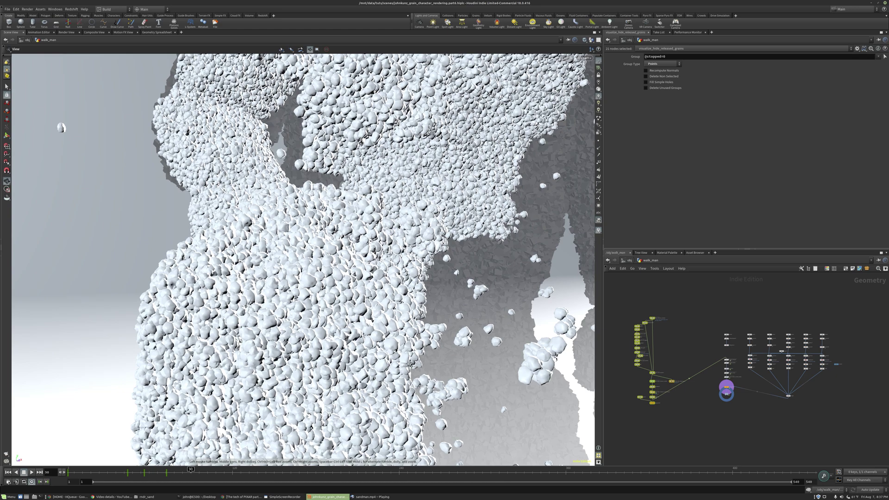
{"action": "left_click_drag", "start_coordinate": [479, 222], "coordinate": [468, 268]}
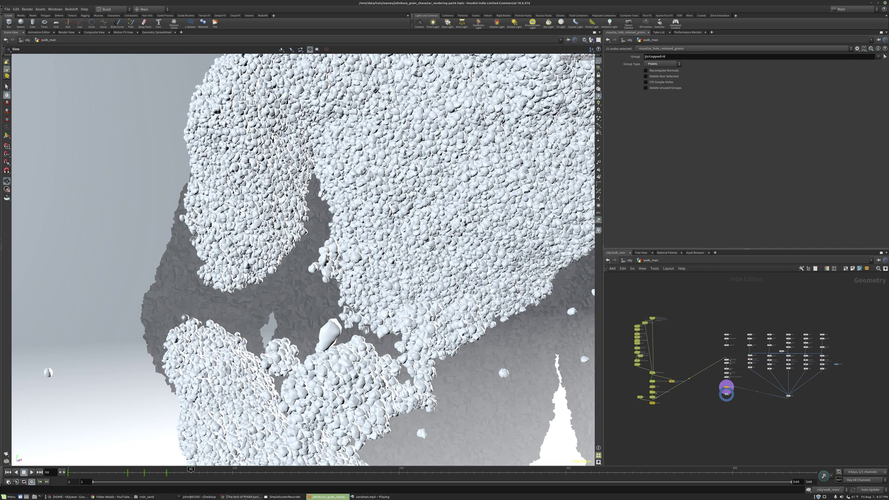
Switch to the fxguide article on Pixar's Piper in Chrome and find the section on modelled sand grains
{"action": "left_click", "coordinate": [243, 497]}
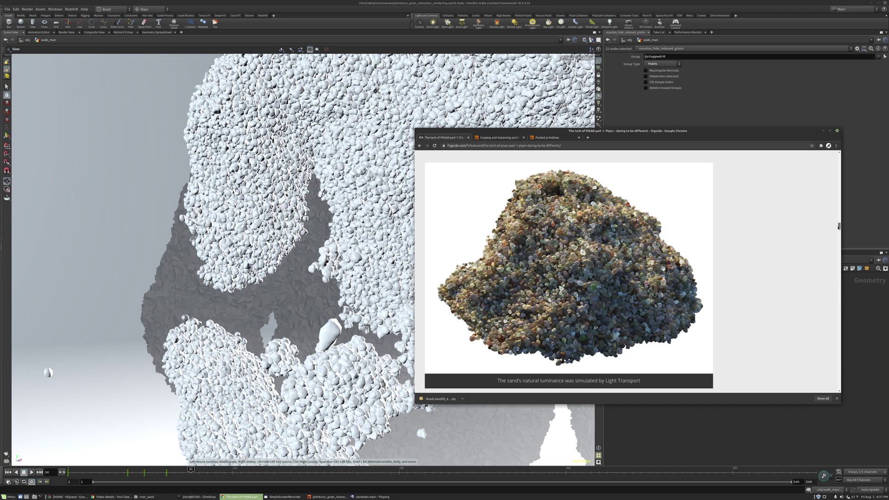
{"action": "left_click_drag", "start_coordinate": [839, 225], "coordinate": [839, 158]}
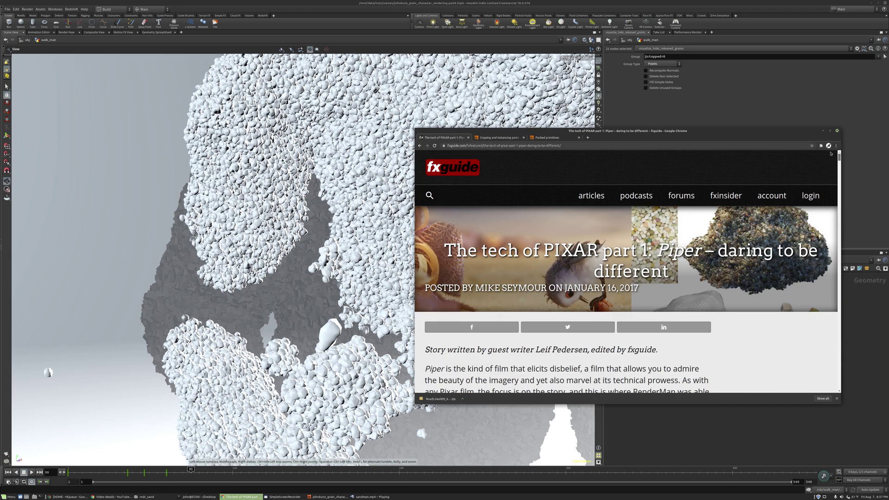
{"action": "scroll", "coordinate": [839, 158], "scroll_direction": "down", "scroll_amount": 3}
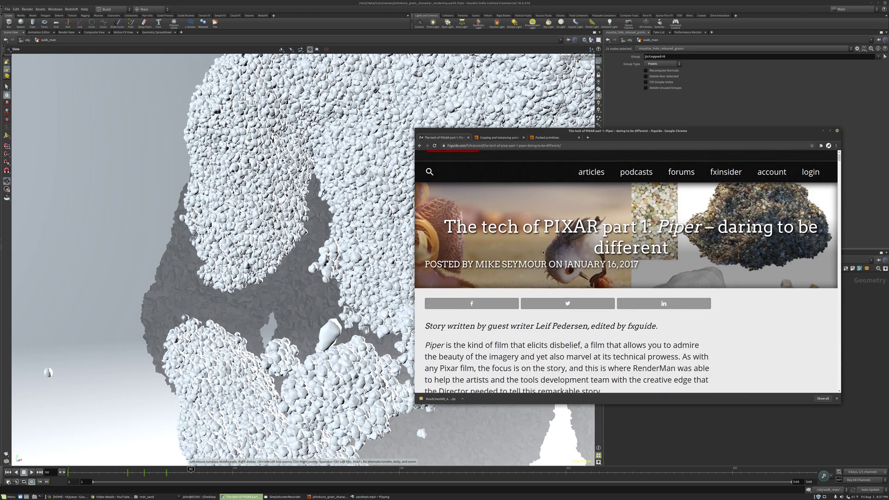
{"action": "left_click_drag", "start_coordinate": [839, 158], "coordinate": [834, 197]}
{"action": "scroll", "coordinate": [795, 219], "scroll_direction": "down", "scroll_amount": 15}
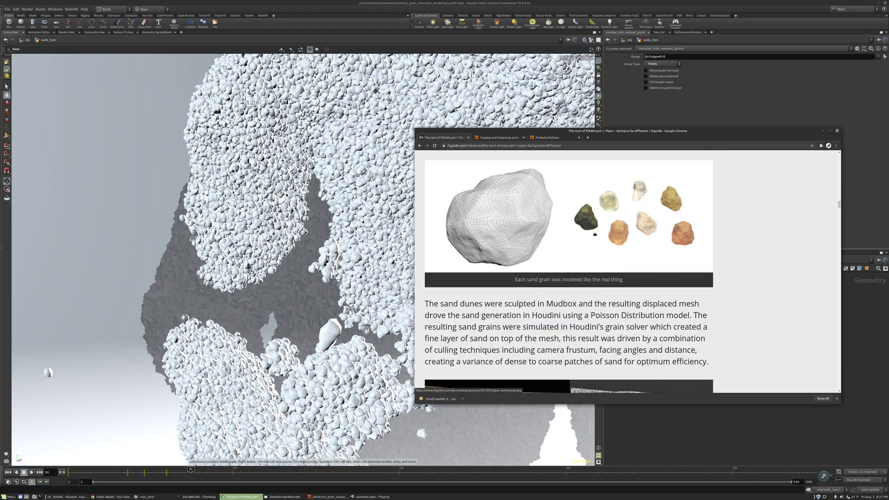
{"action": "scroll", "coordinate": [611, 254], "scroll_direction": "up", "scroll_amount": 1}
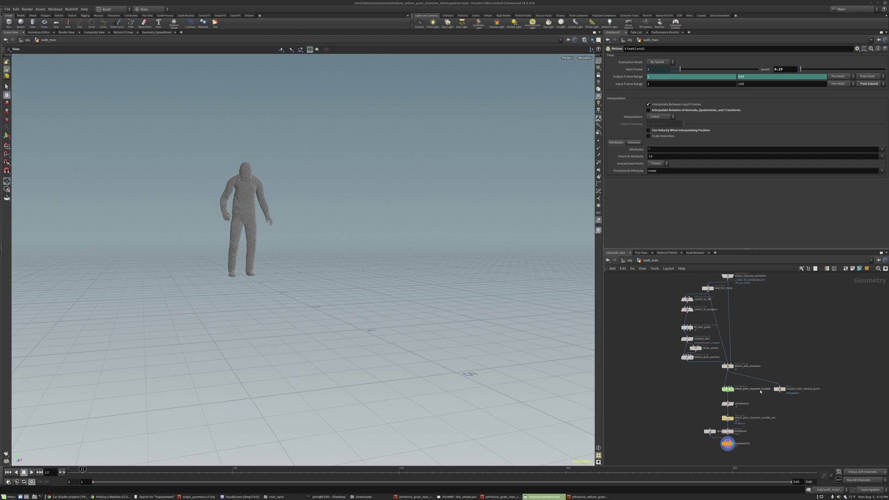
Scrub the grain simulation forward to about frame 176 and examine the crumbling character
{"action": "middle_click_drag", "start_coordinate": [736, 424], "coordinate": [723, 422]}
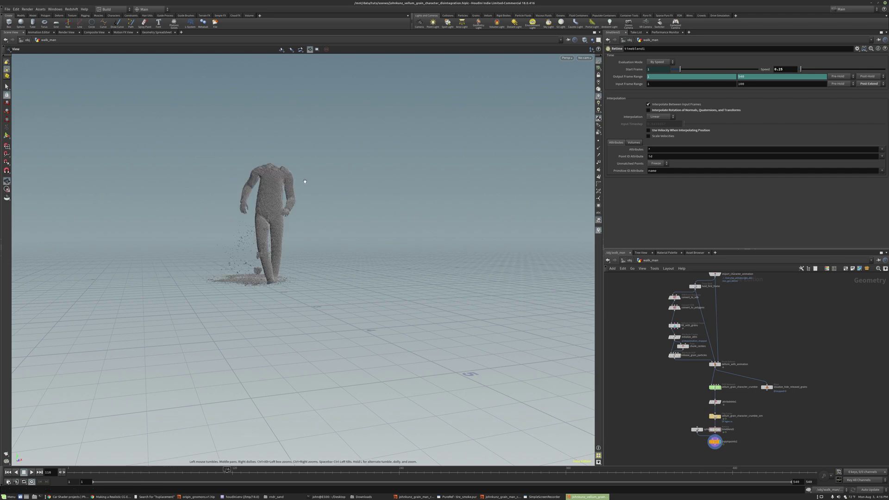
{"action": "right_click_drag", "start_coordinate": [260, 191], "coordinate": [408, 139]}
{"action": "left_click", "coordinate": [253, 472]}
{"action": "left_click_drag", "start_coordinate": [253, 471], "coordinate": [313, 470]}
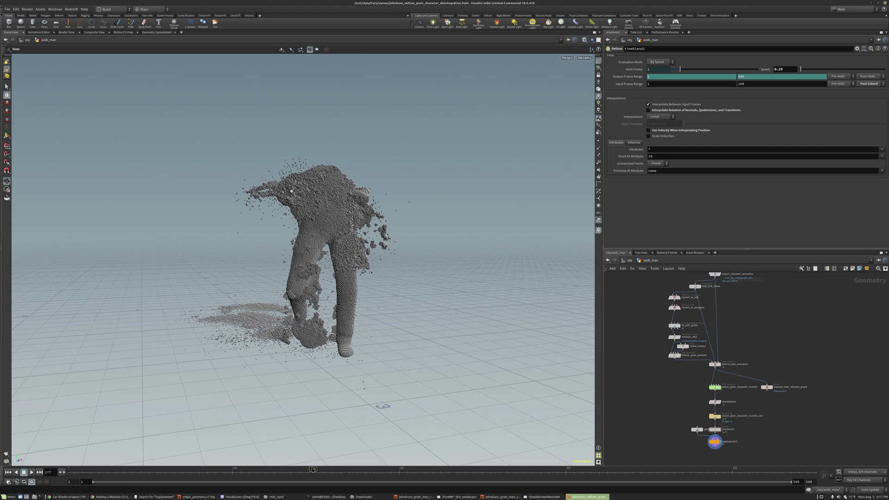
{"action": "left_click_drag", "start_coordinate": [330, 164], "coordinate": [357, 175]}
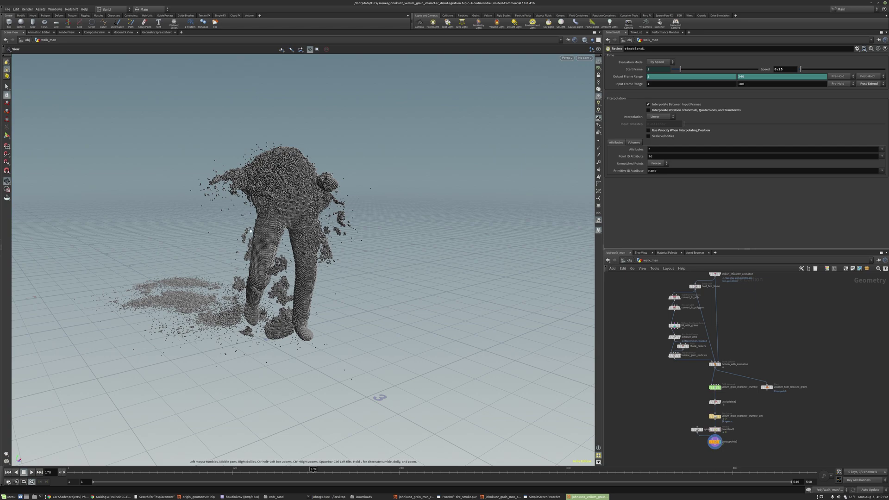
Go back to frame 67 of the simulation and examine the partly disintegrated character from several angles
{"action": "left_click", "coordinate": [159, 469]}
{"action": "left_click_drag", "start_coordinate": [230, 195], "coordinate": [344, 184]}
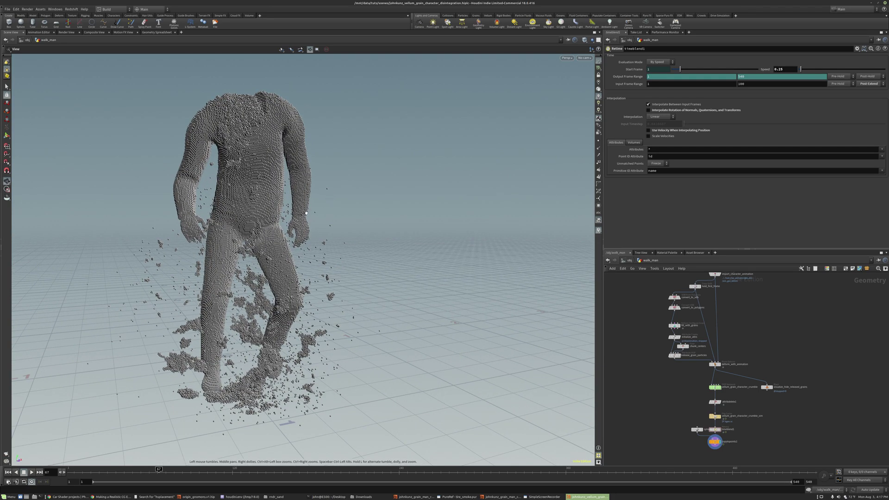
{"action": "right_click_drag", "start_coordinate": [209, 234], "coordinate": [281, 250]}
{"action": "left_click_drag", "start_coordinate": [281, 250], "coordinate": [374, 226]}
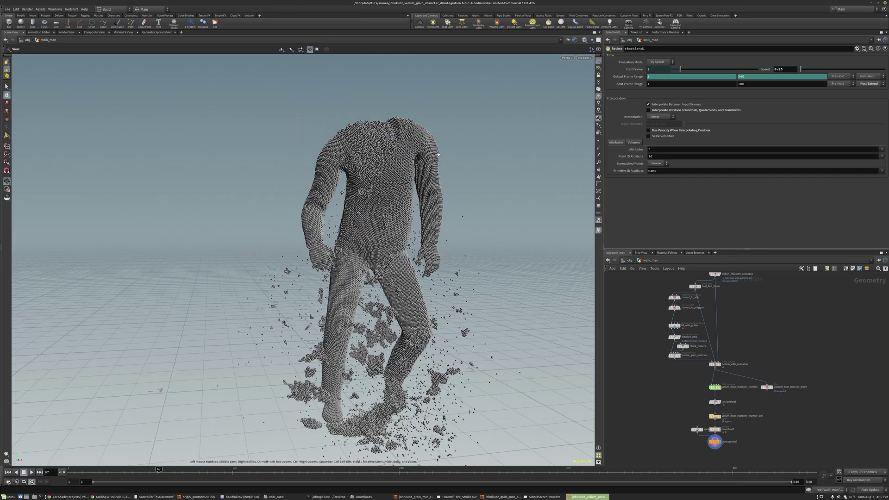
{"action": "left_click_drag", "start_coordinate": [430, 207], "coordinate": [379, 246]}
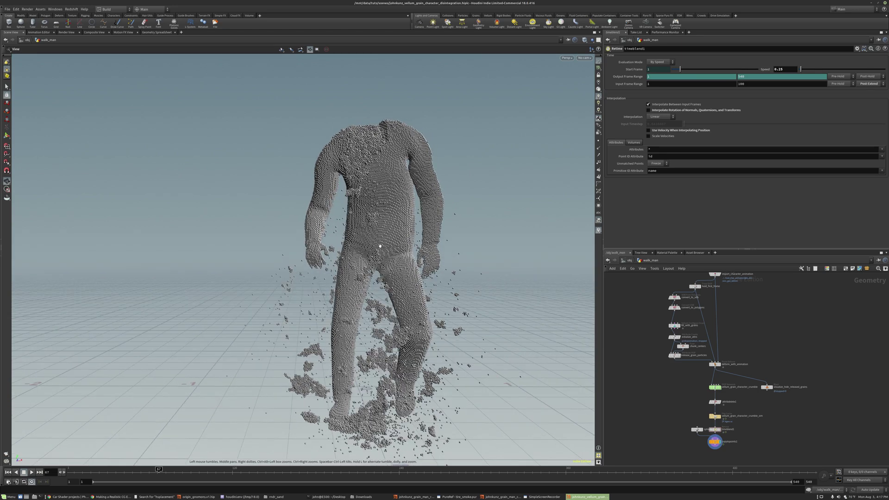
{"action": "middle_click_drag", "start_coordinate": [398, 261], "coordinate": [389, 224]}
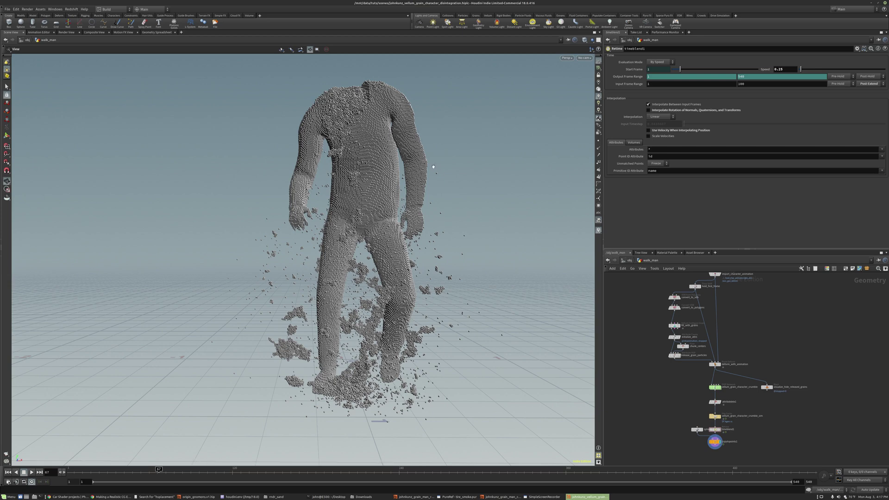
Display the import_character_animation node's output and view the original textured character at frame 1
{"action": "scroll", "coordinate": [721, 300], "scroll_direction": "up", "scroll_amount": 10}
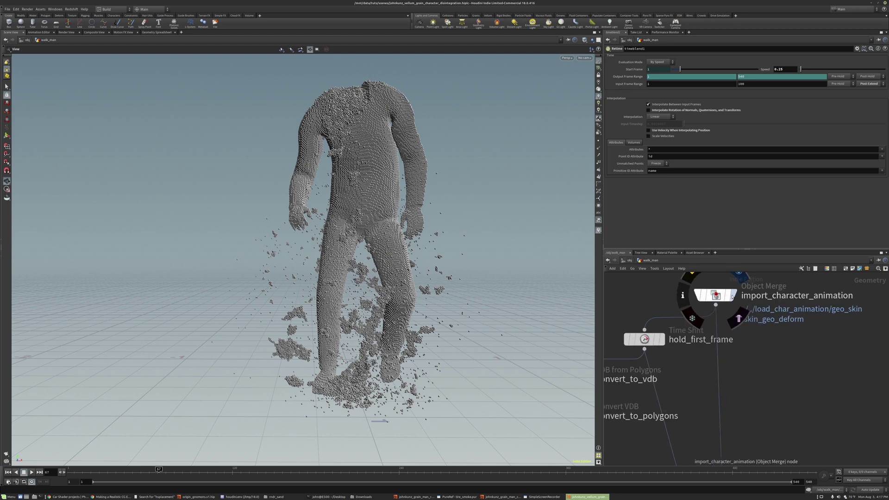
{"action": "left_click", "coordinate": [725, 297]}
{"action": "left_click", "coordinate": [725, 297]}
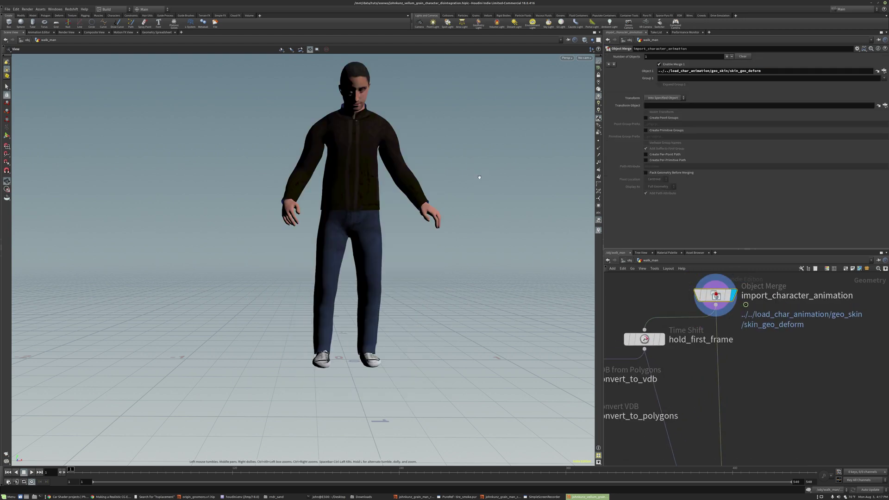
{"action": "scroll", "coordinate": [724, 299], "scroll_direction": "down", "scroll_amount": 5}
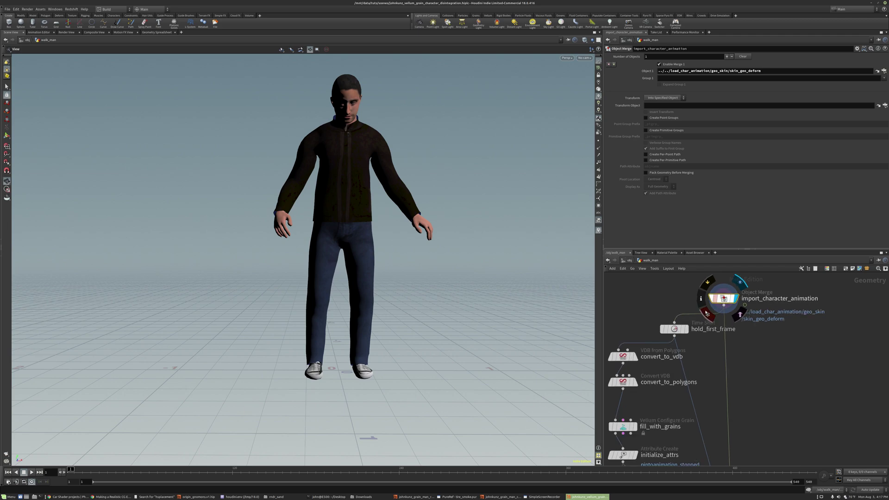
{"action": "mouse_move", "coordinate": [725, 299]}
{"action": "mouse_move", "coordinate": [415, 125]}
{"action": "left_mouse_down"}
{"action": "mouse_move", "coordinate": [386, 127]}
{"action": "mouse_move", "coordinate": [414, 128]}
{"action": "left_mouse_up"}
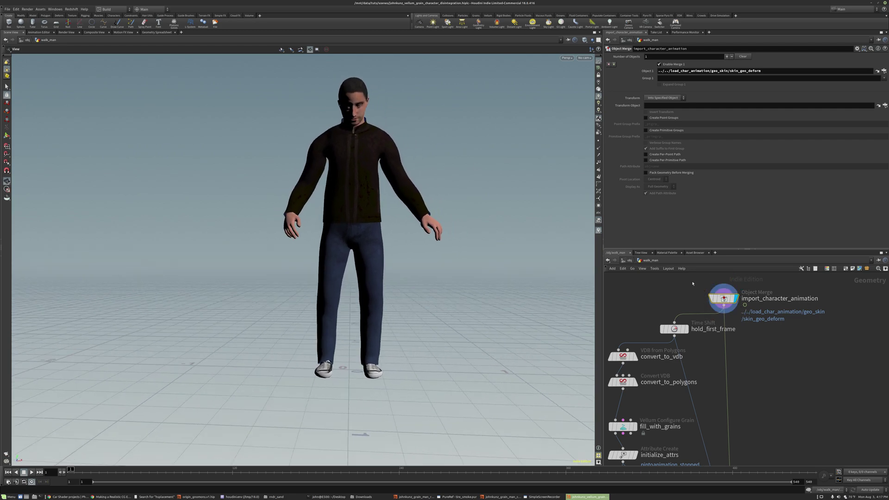
Display the hold_first_frame node and review the chain from convert_to_vdb to release_grain_particles
{"action": "left_click", "coordinate": [687, 331]}
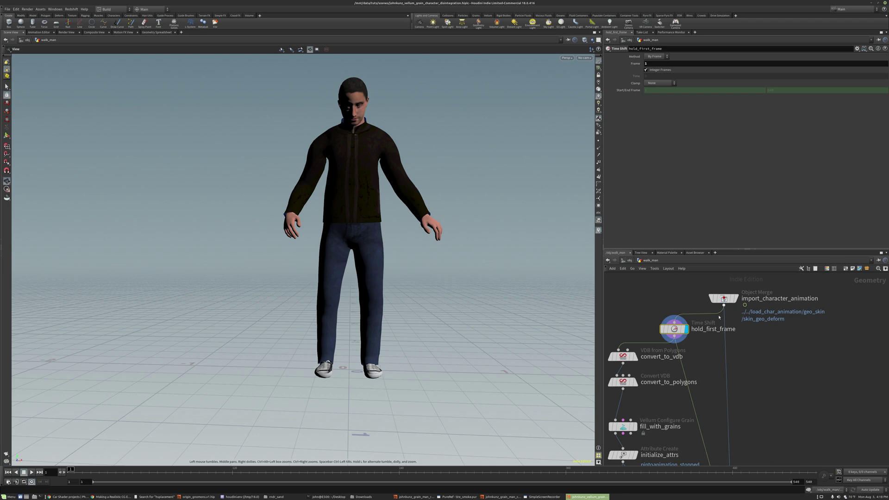
{"action": "middle_click_drag", "start_coordinate": [688, 366], "coordinate": [715, 329]}
{"action": "scroll", "coordinate": [715, 329], "scroll_direction": "down", "scroll_amount": 3}
{"action": "left_click_drag", "start_coordinate": [632, 300], "coordinate": [672, 418]}
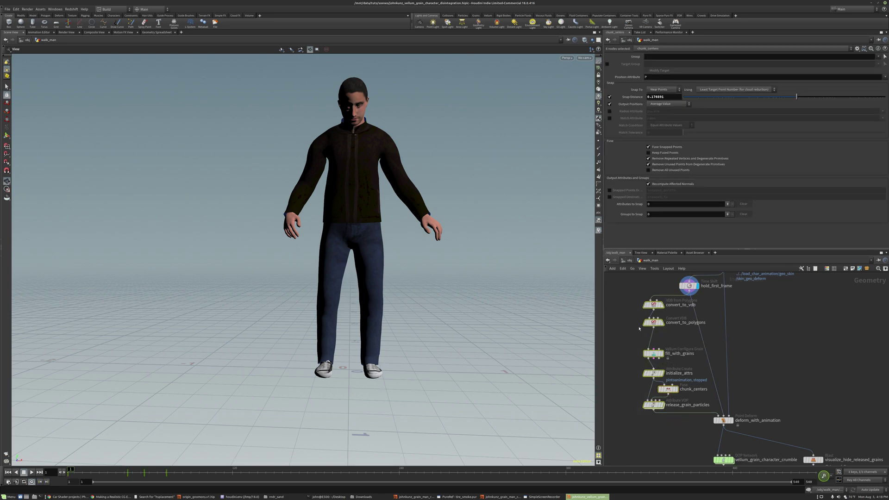
{"action": "left_click", "coordinate": [632, 338]}
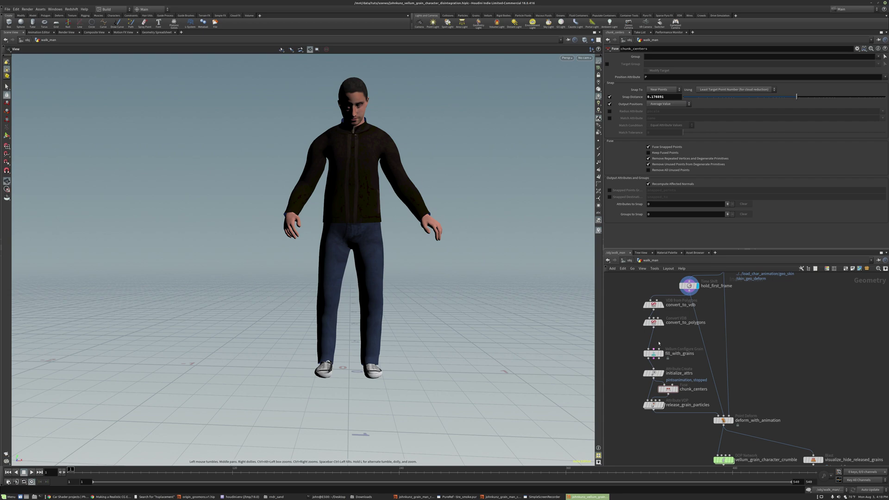
Display the convert_to_vdb node and examine the character's volume surface
{"action": "scroll", "coordinate": [666, 304], "scroll_direction": "up", "scroll_amount": 4}
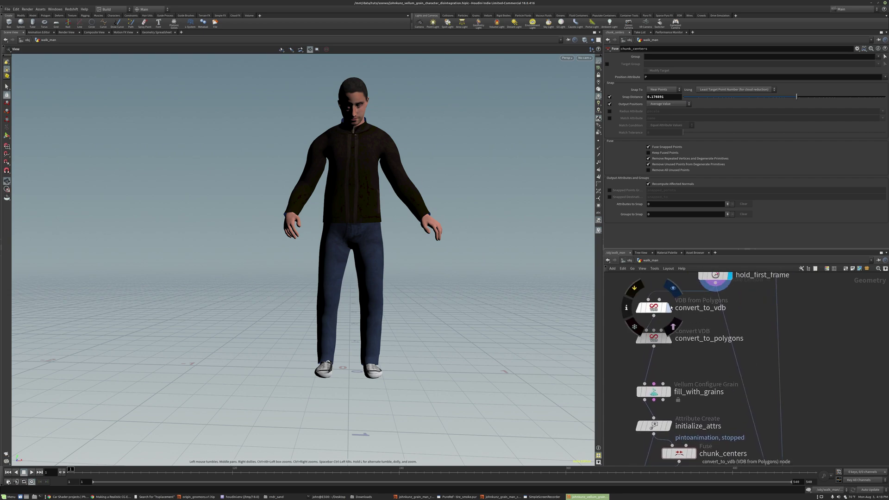
{"action": "left_click", "coordinate": [672, 307]}
{"action": "middle_click_drag", "start_coordinate": [693, 316], "coordinate": [697, 343]}
{"action": "scroll", "coordinate": [696, 343], "scroll_direction": "up", "scroll_amount": 3}
{"action": "middle_click_drag", "start_coordinate": [373, 112], "coordinate": [369, 125]}
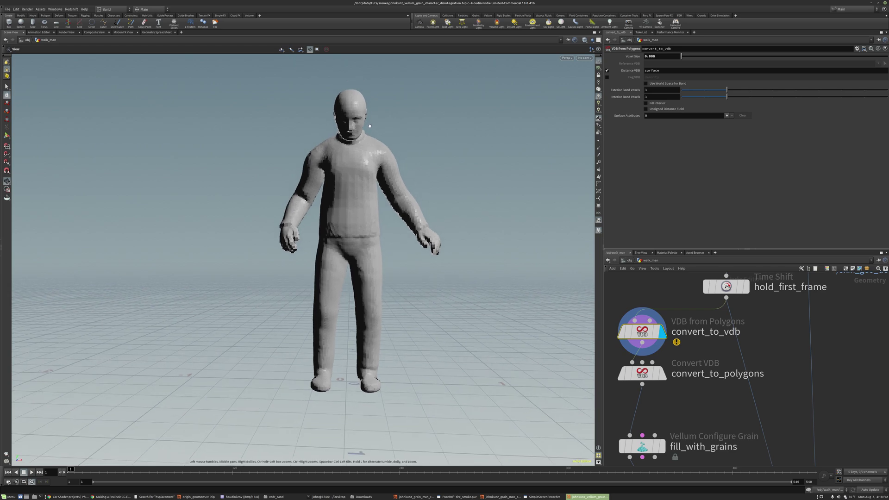
{"action": "scroll", "coordinate": [389, 109], "scroll_direction": "up", "scroll_amount": 3}
{"action": "left_click_drag", "start_coordinate": [389, 110], "coordinate": [381, 129]}
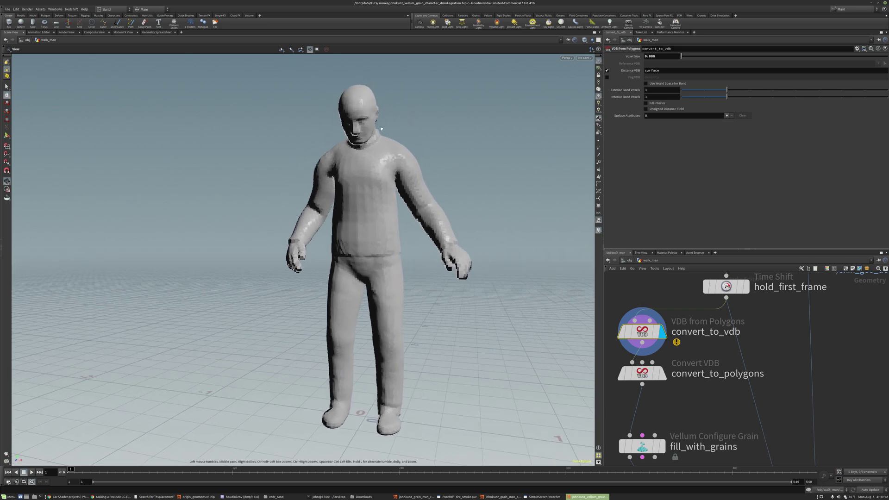
Set the convert_to_vdb voxel size to 0.005 and check the resulting volume up close
{"action": "left_click", "coordinate": [656, 56]}
{"action": "type", "text": "0.005"}
{"action": "key", "text": "Return"}
{"action": "scroll", "coordinate": [432, 221], "scroll_direction": "up", "scroll_amount": 8}
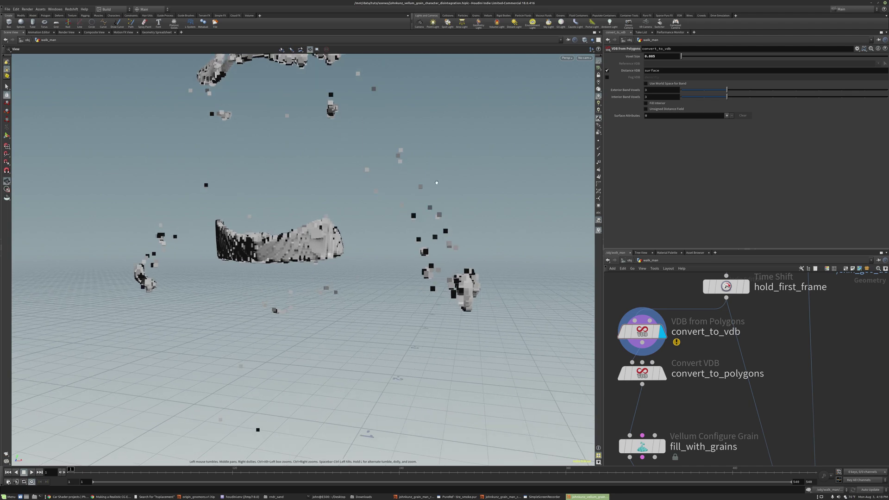
Display hold_first_frame again and inspect the character's hand and sleeve opening for gaps in the mesh
{"action": "left_click", "coordinate": [746, 287]}
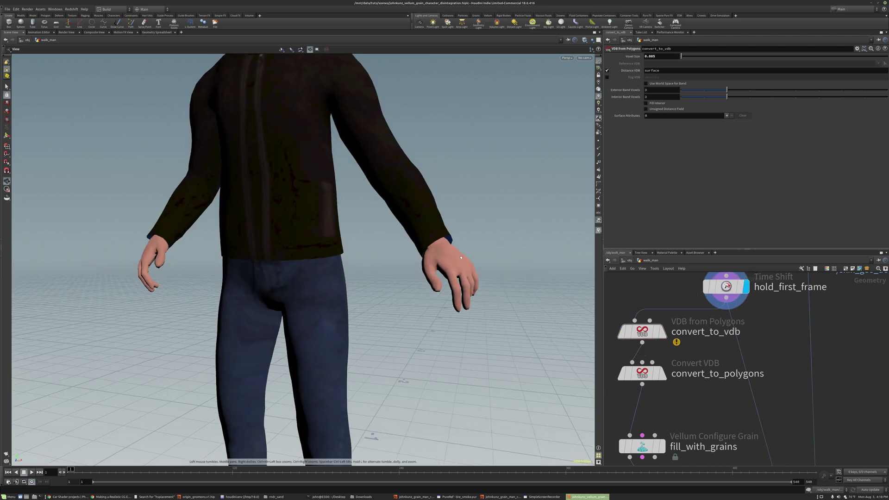
{"action": "left_click_drag", "start_coordinate": [408, 219], "coordinate": [472, 225]}
{"action": "scroll", "coordinate": [446, 179], "scroll_direction": "up", "scroll_amount": 10}
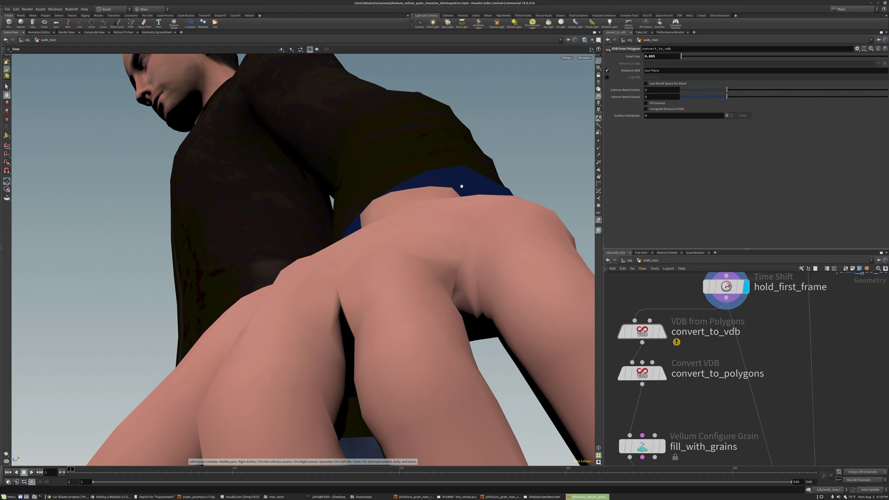
{"action": "right_click_drag", "start_coordinate": [442, 181], "coordinate": [367, 265]}
Insert a PolyFill node between hold_first_frame and convert_to_vdb and display its output
{"action": "middle_click_drag", "start_coordinate": [656, 289], "coordinate": [700, 292]}
{"action": "key", "text": "Tab"}
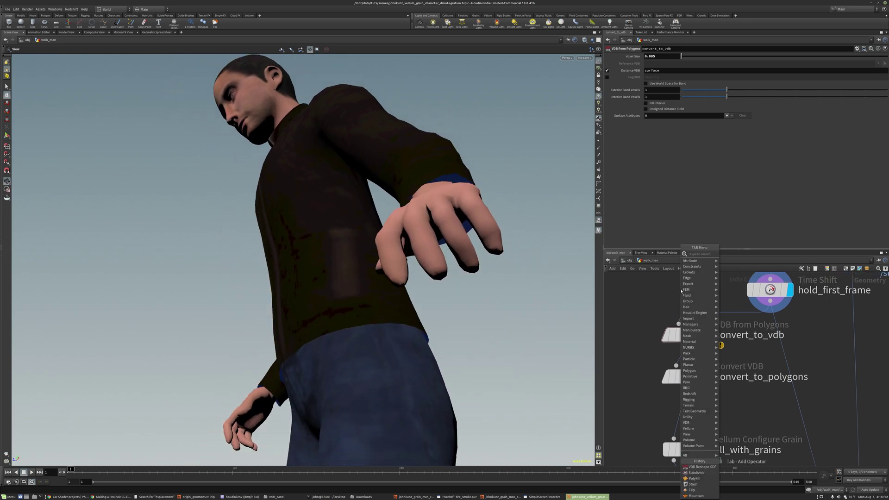
{"action": "type", "text": "c"}
{"action": "key", "text": "BackSpace"}
{"action": "type", "text": "fill"}
{"action": "left_click", "coordinate": [732, 259]}
{"action": "left_click", "coordinate": [690, 304]}
{"action": "left_click_drag", "start_coordinate": [690, 303], "coordinate": [692, 327]}
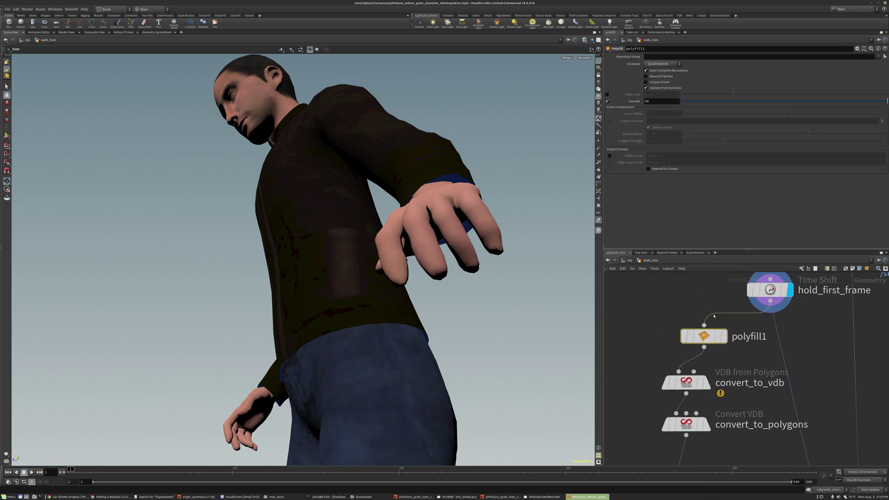
{"action": "left_click", "coordinate": [707, 331]}
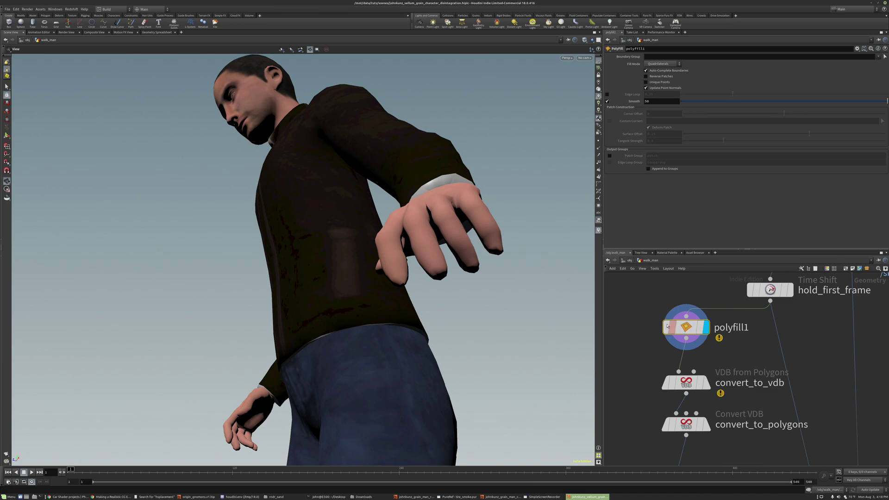
Inspect the PolyFill patches at the character's sleeve cuffs and jacket hem
{"action": "left_click_drag", "start_coordinate": [369, 167], "coordinate": [351, 162]}
{"action": "left_click_drag", "start_coordinate": [245, 253], "coordinate": [369, 176]}
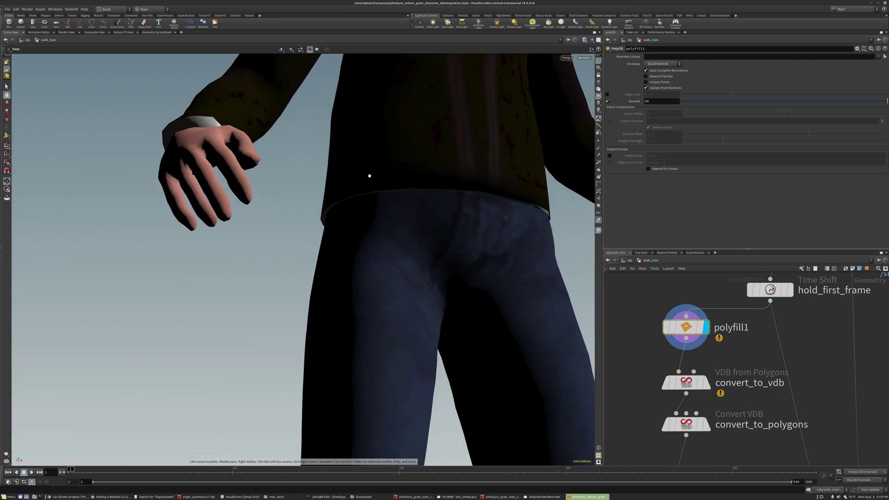
{"action": "left_click_drag", "start_coordinate": [442, 193], "coordinate": [633, 122]}
{"action": "right_click_drag", "start_coordinate": [633, 122], "coordinate": [438, 160]}
{"action": "left_click_drag", "start_coordinate": [438, 159], "coordinate": [456, 199]}
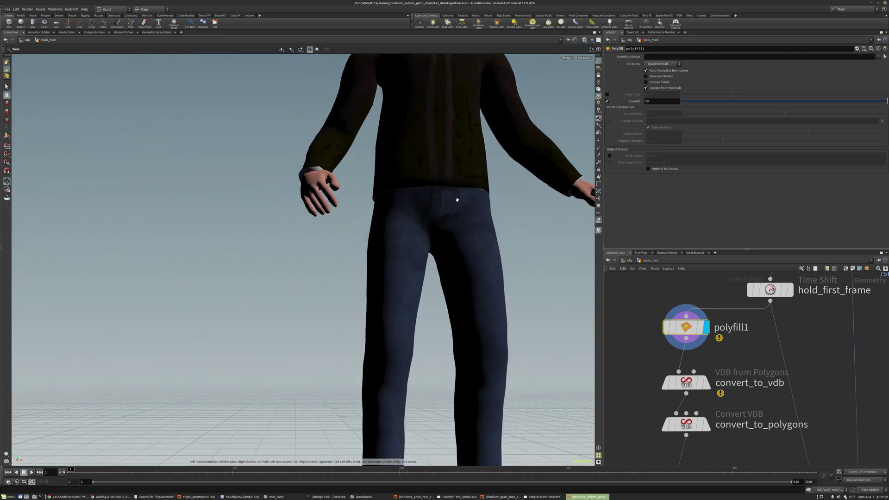
Display convert_to_vdb and inspect the full-body volume produced from the filled mesh
{"action": "right_click_drag", "start_coordinate": [457, 199], "coordinate": [431, 206]}
{"action": "left_click", "coordinate": [705, 383]}
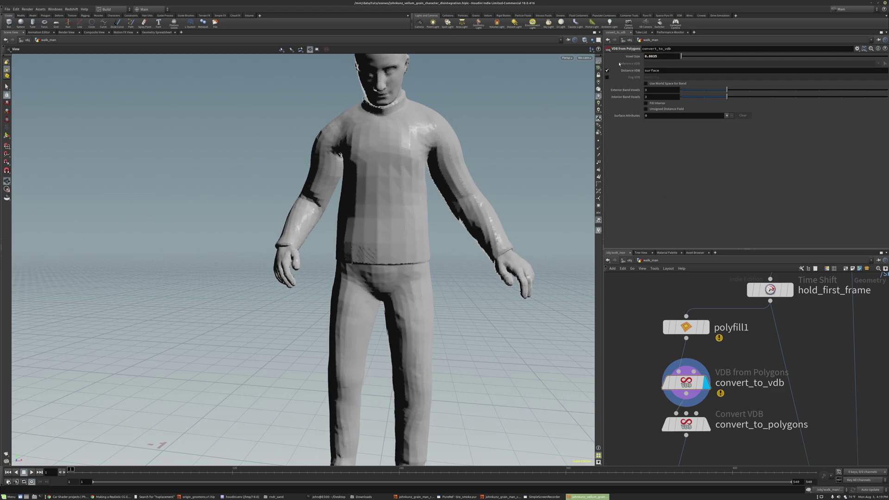
{"action": "middle_click_drag", "start_coordinate": [437, 152], "coordinate": [417, 163]}
{"action": "right_click_drag", "start_coordinate": [417, 162], "coordinate": [402, 132]}
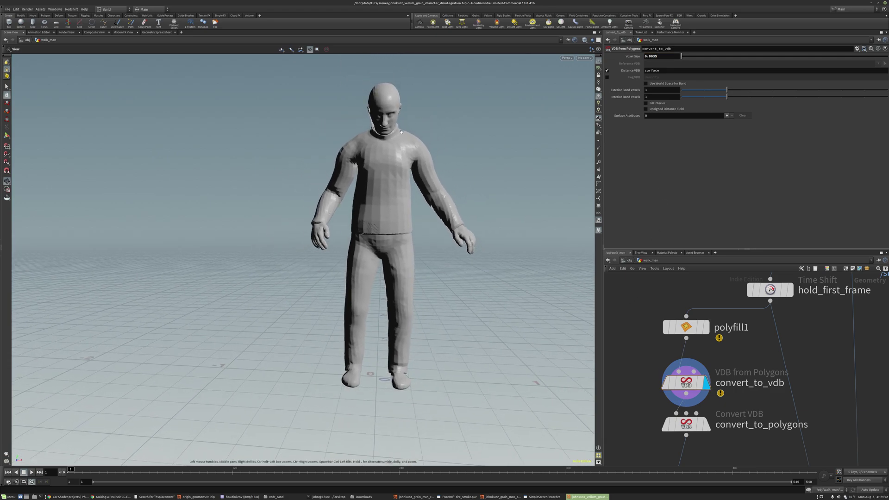
{"action": "middle_click_drag", "start_coordinate": [626, 352], "coordinate": [629, 309]}
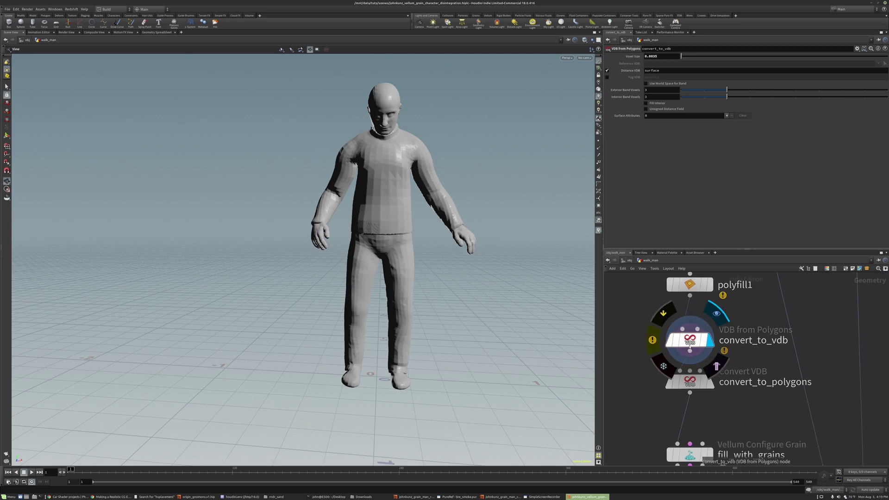
{"action": "left_click_drag", "start_coordinate": [683, 341], "coordinate": [682, 319]}
{"action": "middle_click_drag", "start_coordinate": [654, 341], "coordinate": [650, 320]}
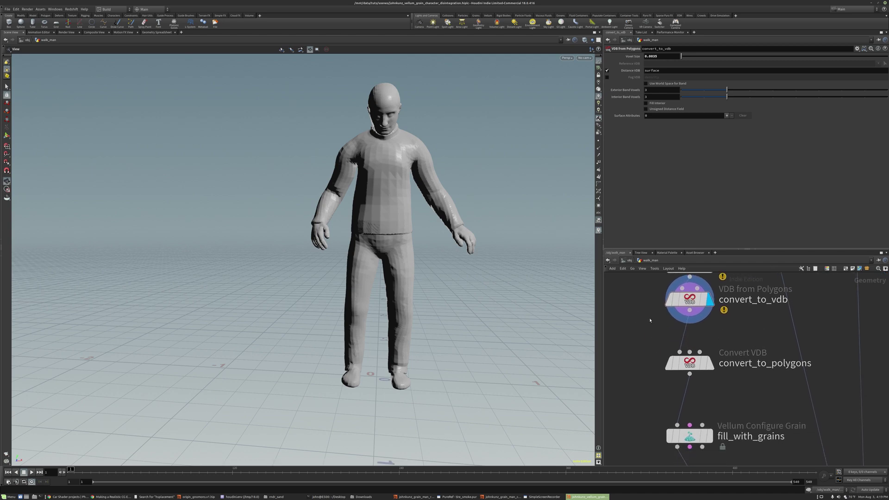
{"action": "middle_click_drag", "start_coordinate": [388, 219], "coordinate": [380, 244]}
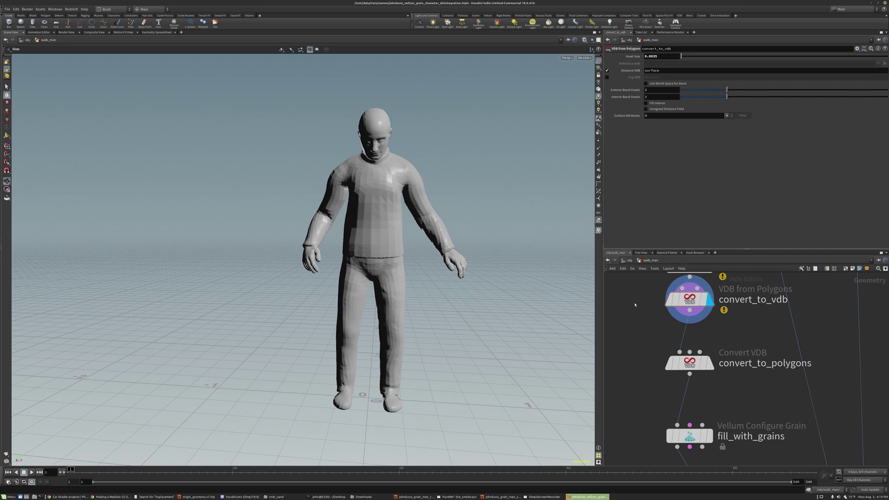
Insert a Subdivide node between polyfill1 and convert_to_vdb
{"action": "middle_click_drag", "start_coordinate": [643, 299], "coordinate": [635, 377]}
{"action": "left_click_drag", "start_coordinate": [677, 350], "coordinate": [677, 331]}
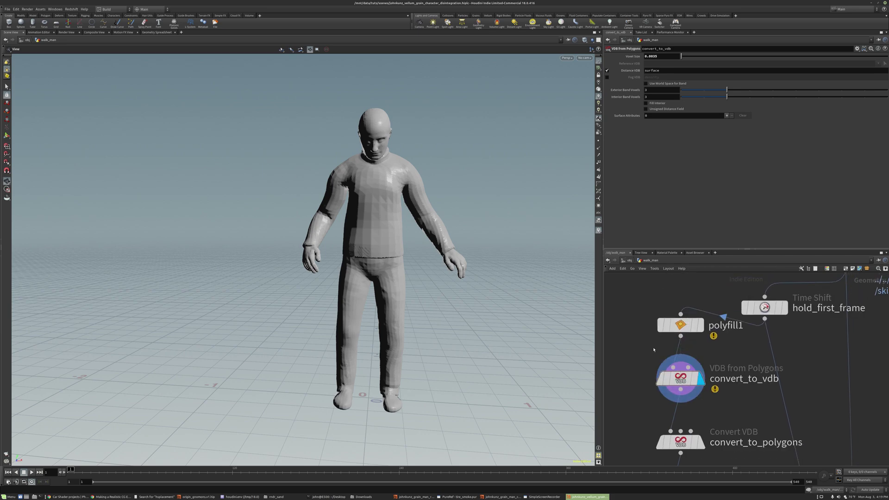
{"action": "key", "text": "Tab"}
{"action": "type", "text": "cle"}
{"action": "left_click", "coordinate": [707, 255]}
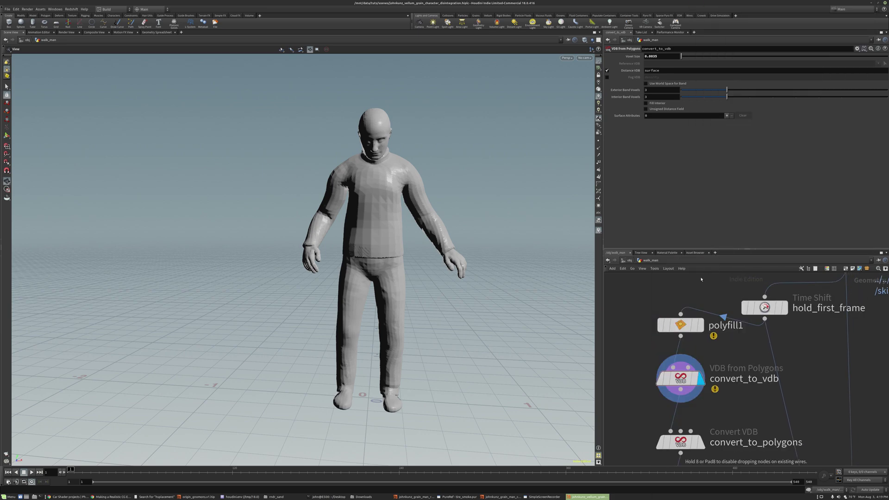
{"action": "left_click", "coordinate": [680, 354]}
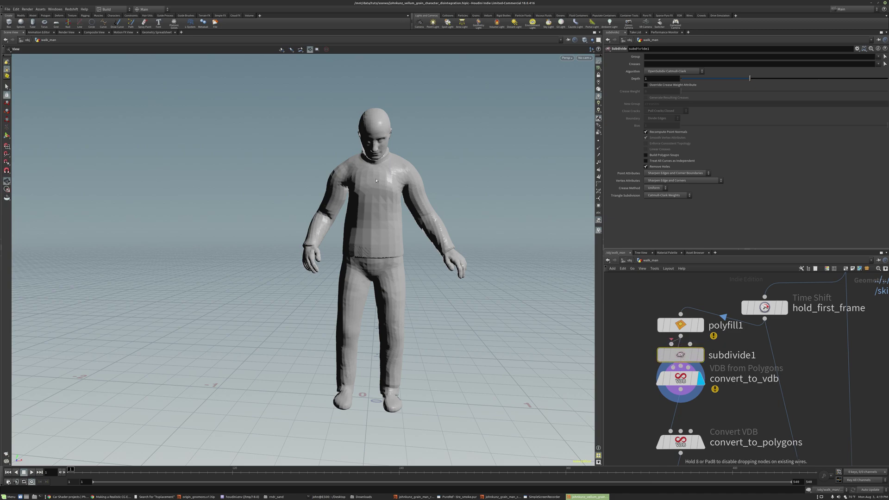
Set the Subdivide depth to 2 and check the smoothed volume on the torso and hand
{"action": "scroll", "coordinate": [376, 185], "scroll_direction": "up", "scroll_amount": 5}
{"action": "left_click_drag", "start_coordinate": [428, 197], "coordinate": [373, 194]}
{"action": "type", "text": "2"}
{"action": "key", "text": "Return"}
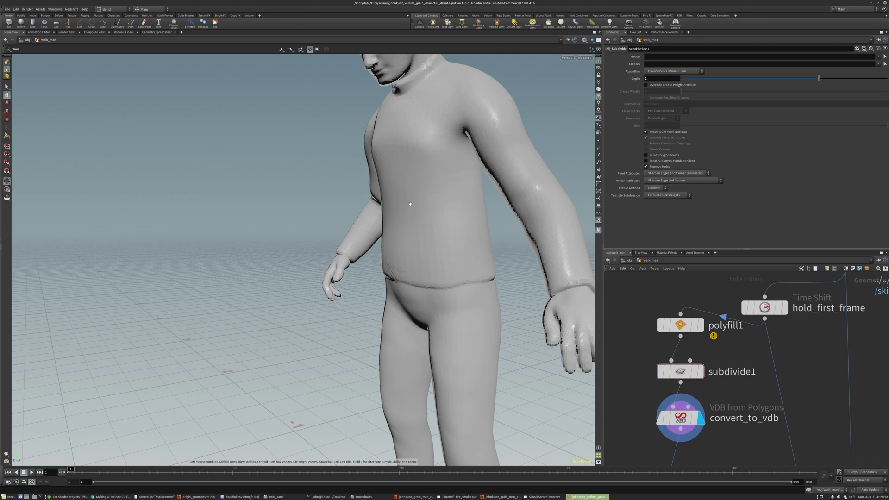
{"action": "left_click_drag", "start_coordinate": [419, 178], "coordinate": [468, 181]}
{"action": "middle_click_drag", "start_coordinate": [617, 339], "coordinate": [619, 269]}
{"action": "left_click_drag", "start_coordinate": [483, 248], "coordinate": [457, 281]}
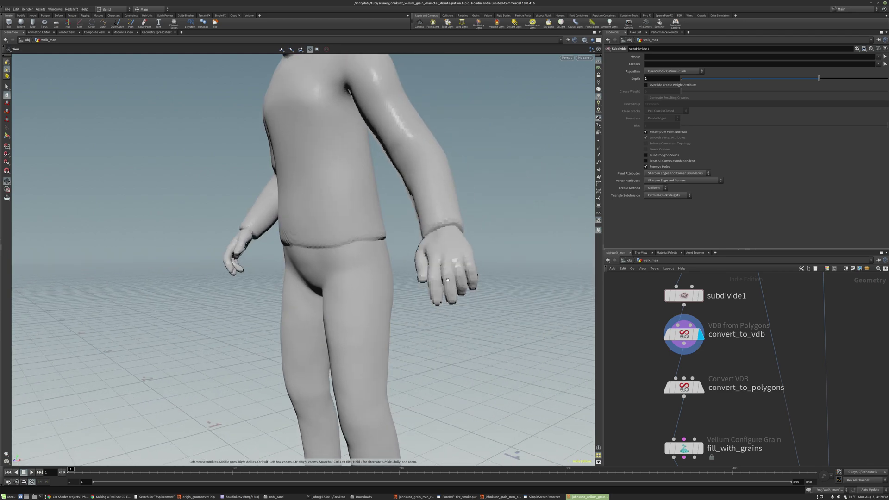
Insert a VDB Reshape SDF node between convert_to_vdb and convert_to_polygons and display its output
{"action": "middle_click_drag", "start_coordinate": [626, 333], "coordinate": [638, 319]}
{"action": "key", "text": "Tab"}
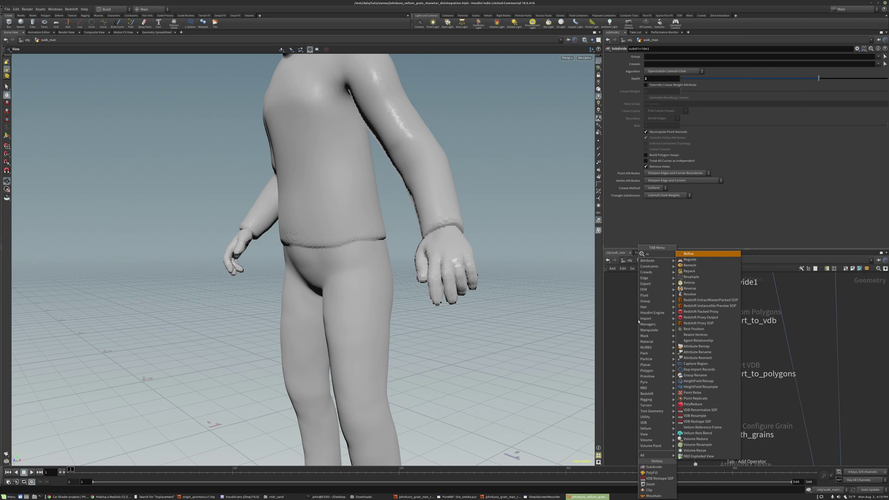
{"action": "left_click", "coordinate": [699, 280]}
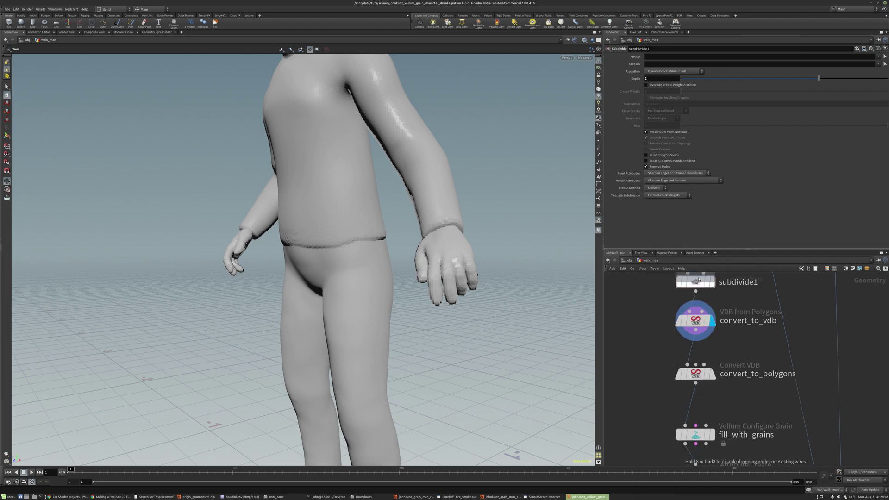
{"action": "left_click", "coordinate": [696, 352]}
{"action": "left_click", "coordinate": [712, 359]}
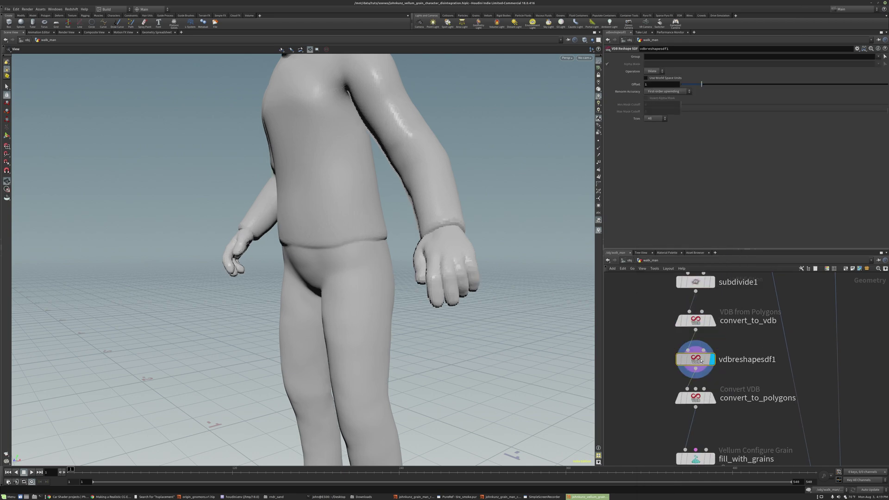
Set the VDB Reshape SDF offset to 3 and check the dilated volume around the hand
{"action": "scroll", "coordinate": [456, 268], "scroll_direction": "up", "scroll_amount": 5}
{"action": "left_click_drag", "start_coordinate": [456, 268], "coordinate": [445, 227]}
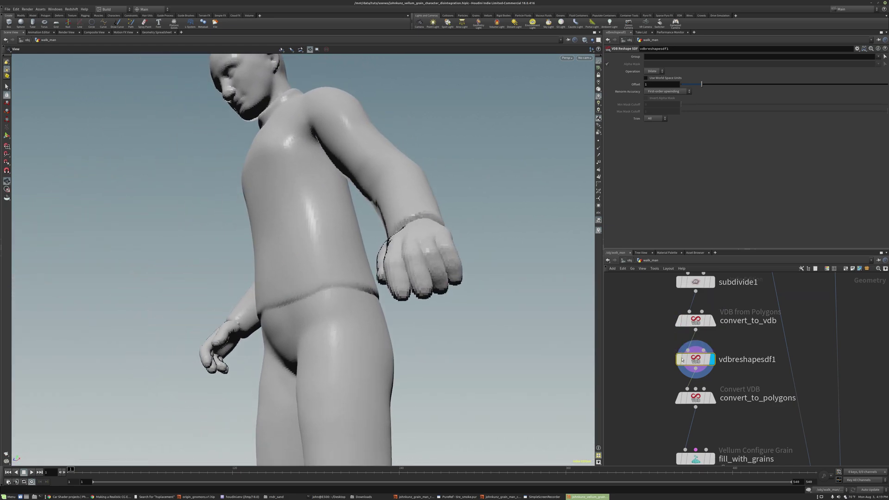
{"action": "scroll", "coordinate": [417, 280], "scroll_direction": "up", "scroll_amount": 5}
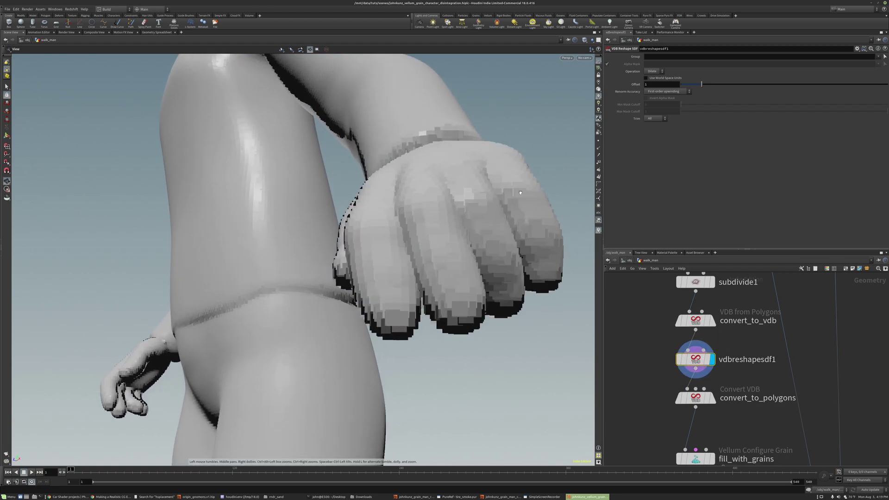
{"action": "type", "text": "3"}
{"action": "key", "text": "Return"}
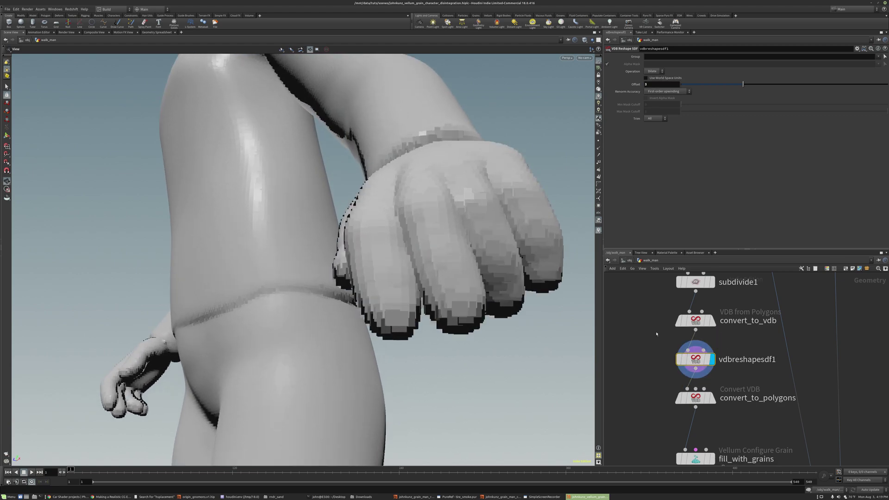
{"action": "left_click_drag", "start_coordinate": [477, 180], "coordinate": [472, 218]}
{"action": "right_click_drag", "start_coordinate": [473, 218], "coordinate": [419, 227]}
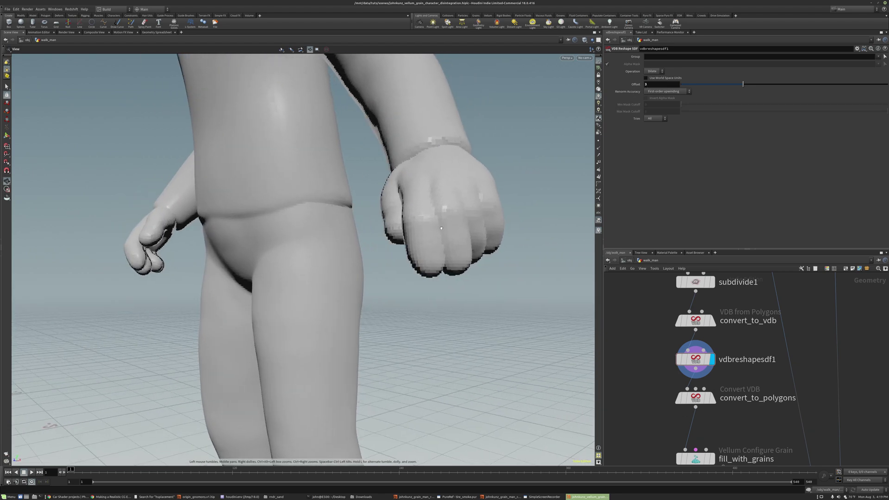
Display convert_to_polygons in Smooth Wire Shaded mode and inspect the polygon density on the hand and body
{"action": "left_click", "coordinate": [712, 398]}
{"action": "left_click", "coordinate": [700, 401]}
{"action": "left_click", "coordinate": [584, 41]}
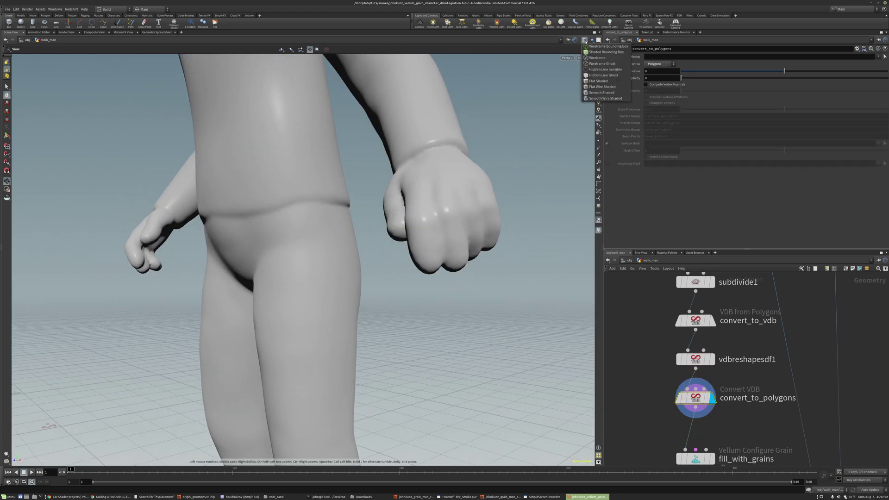
{"action": "left_click", "coordinate": [602, 99]}
{"action": "scroll", "coordinate": [478, 217], "scroll_direction": "up", "scroll_amount": 2}
{"action": "scroll", "coordinate": [478, 217], "scroll_direction": "up", "scroll_amount": 3}
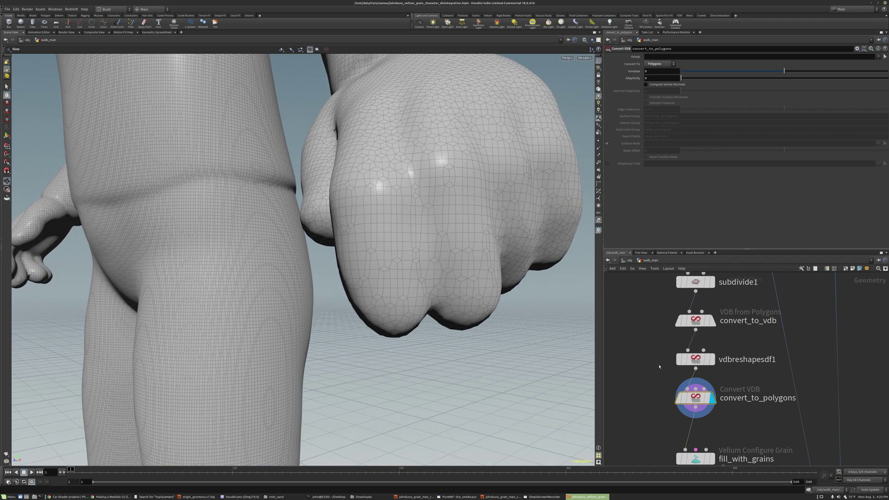
{"action": "scroll", "coordinate": [685, 317], "scroll_direction": "down", "scroll_amount": 2}
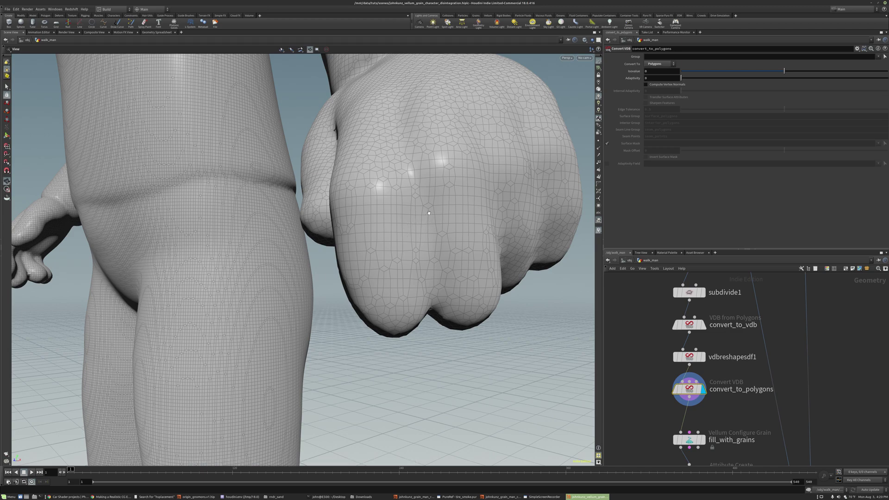
{"action": "left_click_drag", "start_coordinate": [429, 213], "coordinate": [462, 213]}
{"action": "right_click_drag", "start_coordinate": [462, 213], "coordinate": [393, 270]}
{"action": "left_click_drag", "start_coordinate": [393, 270], "coordinate": [462, 222]}
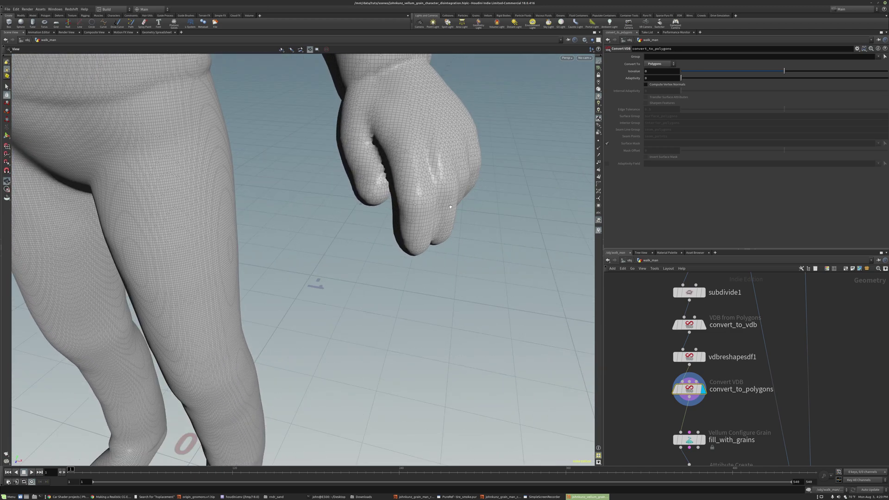
{"action": "scroll", "coordinate": [461, 223], "scroll_direction": "down", "scroll_amount": 5}
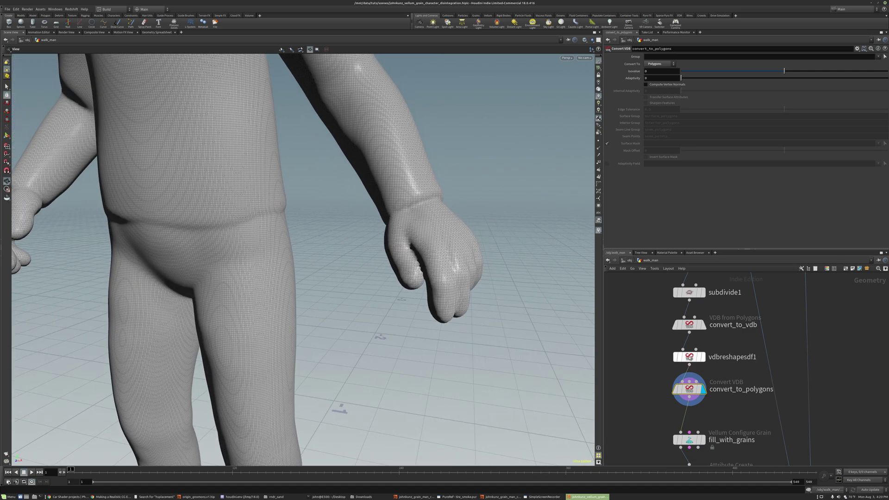
Rename the VDB Reshape SDF node to inflate
{"action": "scroll", "coordinate": [690, 359], "scroll_direction": "up", "scroll_amount": 3}
{"action": "left_click", "coordinate": [683, 358]}
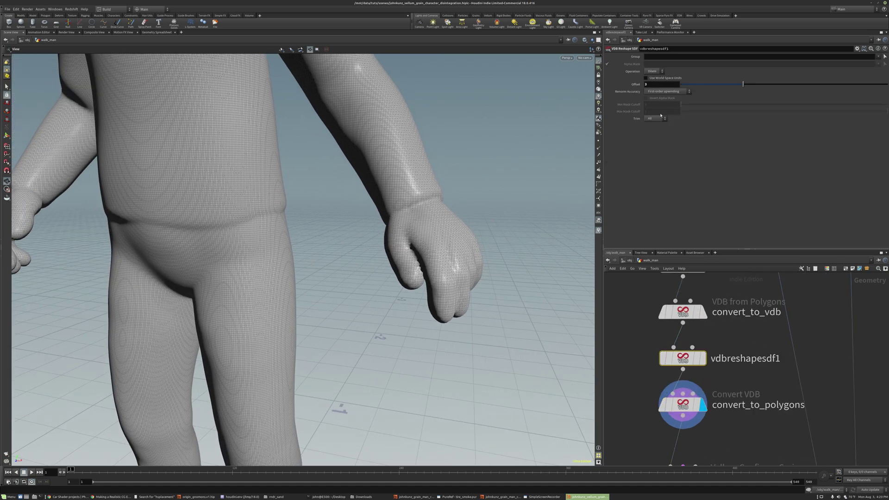
{"action": "double_click", "coordinate": [750, 358]}
{"action": "type", "text": "inflate"}
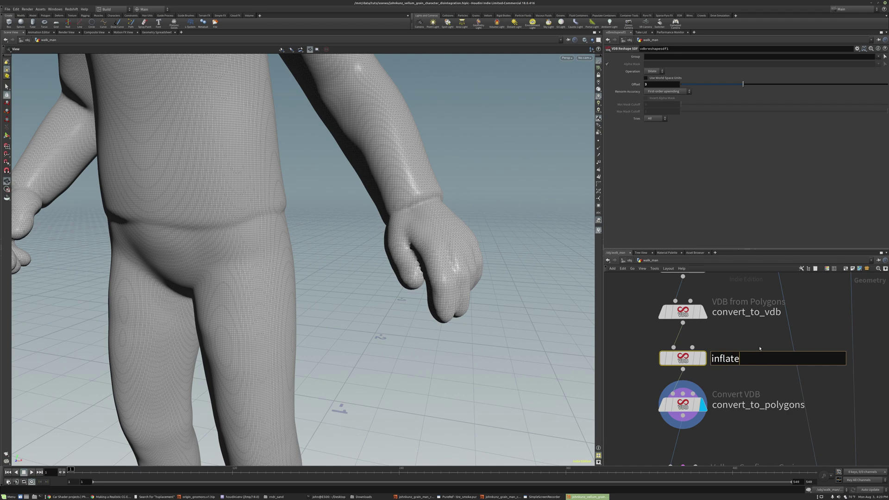
{"action": "key", "text": "Return"}
Inspect the inflated polygon mesh across the character's whole body
{"action": "scroll", "coordinate": [751, 312], "scroll_direction": "down", "scroll_amount": 3}
{"action": "right_click_drag", "start_coordinate": [504, 168], "coordinate": [305, 302]}
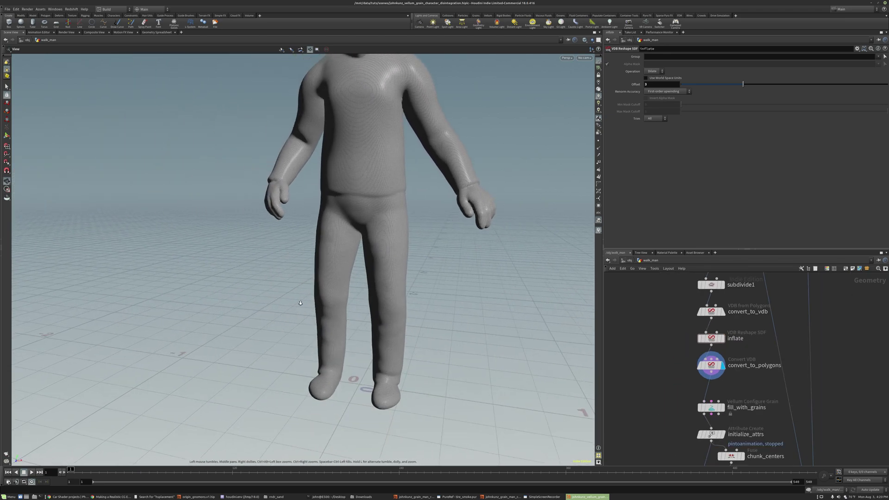
{"action": "left_click_drag", "start_coordinate": [305, 302], "coordinate": [344, 259]}
{"action": "middle_click_drag", "start_coordinate": [344, 259], "coordinate": [340, 310]}
{"action": "right_click_drag", "start_coordinate": [340, 310], "coordinate": [338, 279]}
{"action": "left_click_drag", "start_coordinate": [338, 279], "coordinate": [366, 276]}
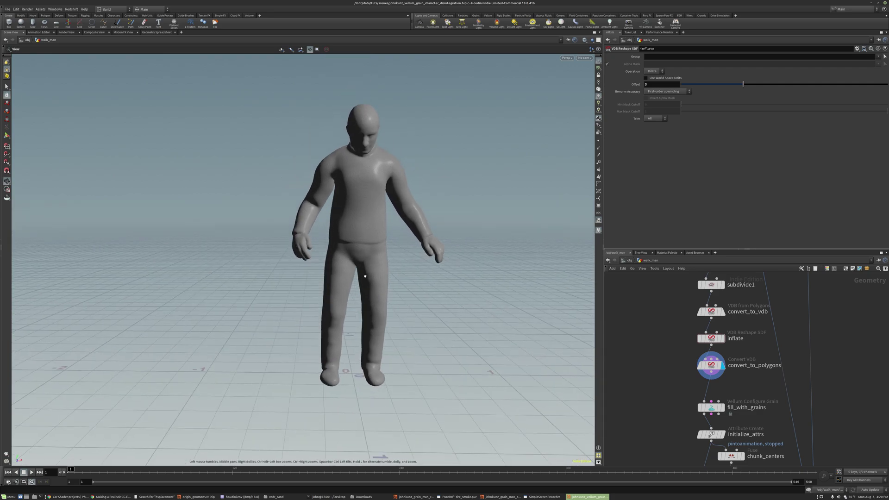
{"action": "right_click_drag", "start_coordinate": [365, 194], "coordinate": [399, 159]}
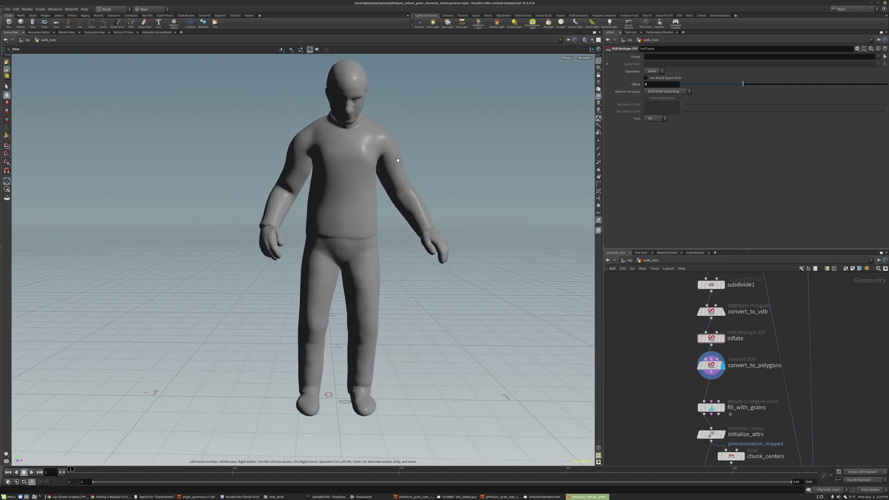
Add a Mountain node fed by convert_to_polygons, beside the main chain, and display its output
{"action": "key", "text": "Tab"}
{"action": "type", "text": "mou"}
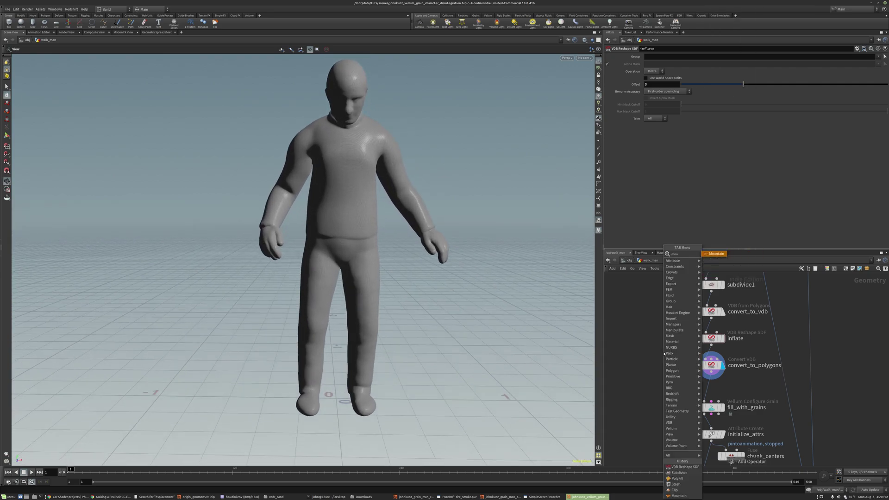
{"action": "key", "text": "Return"}
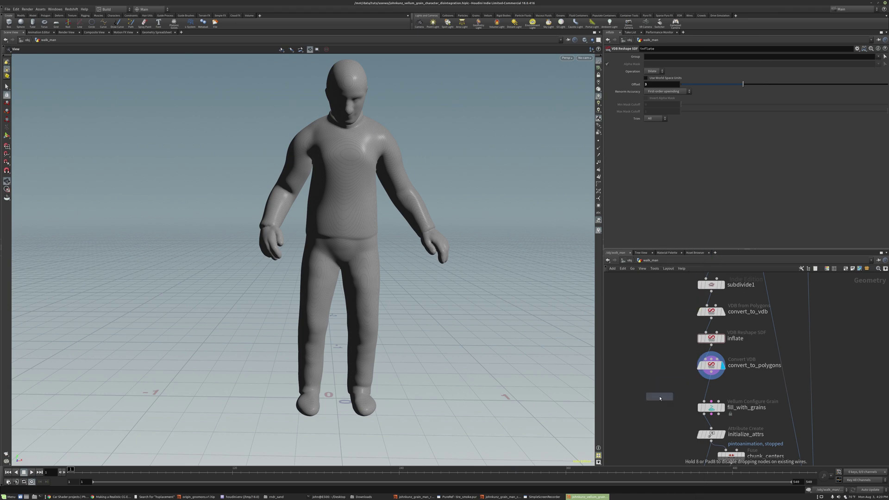
{"action": "left_click", "coordinate": [659, 397]}
{"action": "scroll", "coordinate": [659, 397], "scroll_direction": "up", "scroll_amount": 4}
{"action": "left_click_drag", "start_coordinate": [656, 393], "coordinate": [663, 378]}
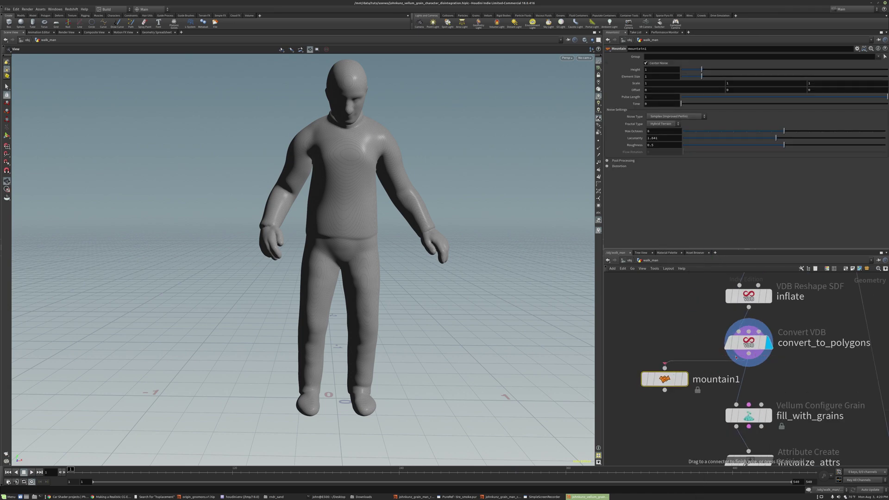
{"action": "left_click", "coordinate": [685, 379]}
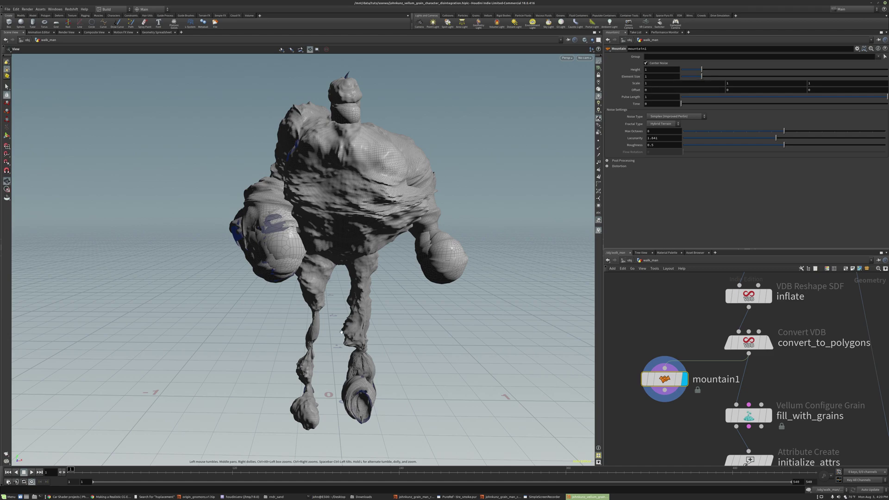
Set the Mountain noise height to 0.45 and the element size to 0.29
{"action": "left_click_drag", "start_coordinate": [303, 380], "coordinate": [389, 277]}
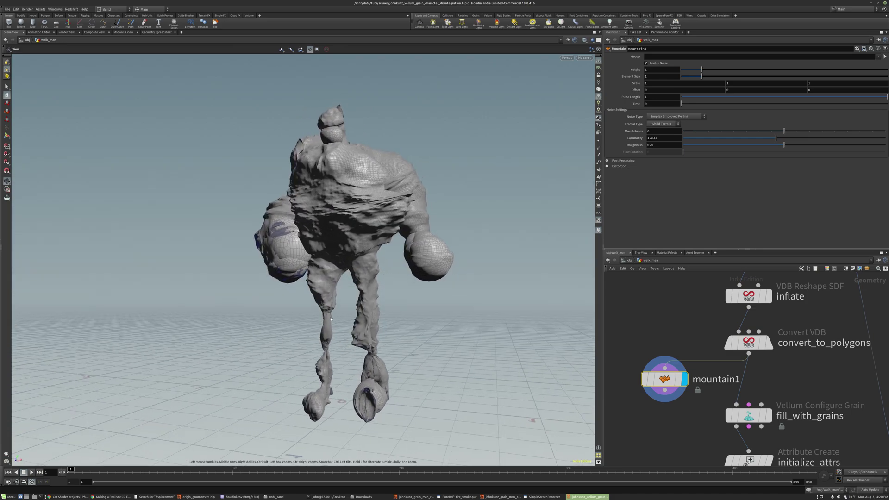
{"action": "left_click_drag", "start_coordinate": [378, 261], "coordinate": [386, 258]}
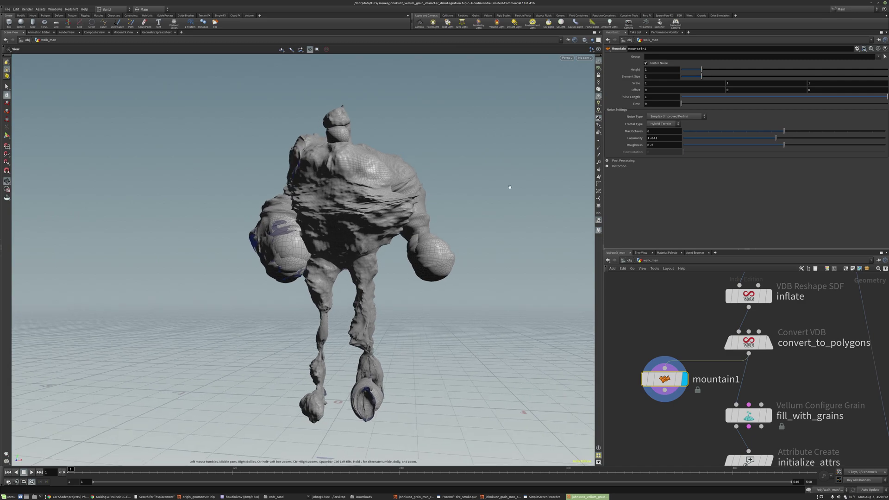
{"action": "left_click", "coordinate": [688, 70]}
{"action": "left_click_drag", "start_coordinate": [690, 70], "coordinate": [690, 70]}
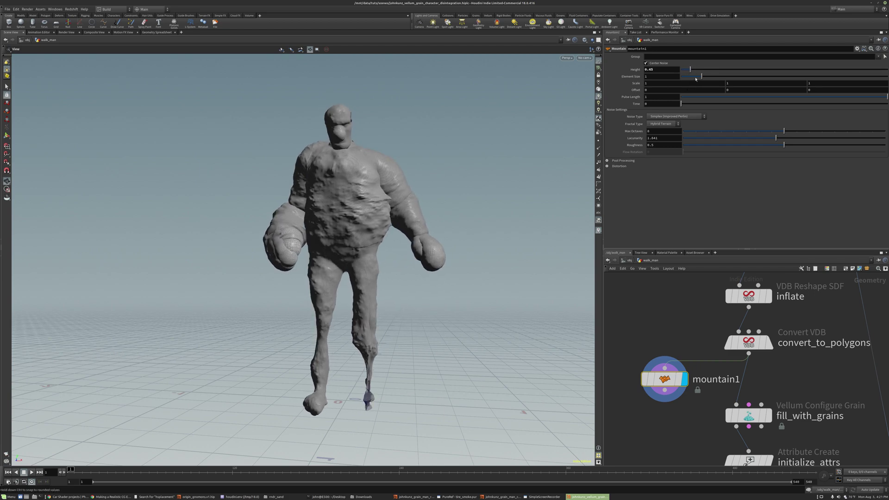
{"action": "left_click_drag", "start_coordinate": [695, 77], "coordinate": [687, 77]}
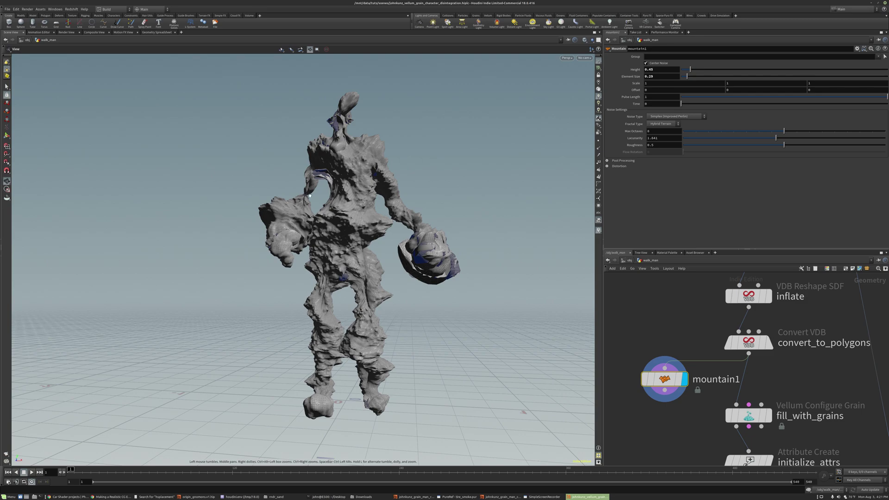
Try the Mountain noise with an element size of 0.05 and a height of 0.1
{"action": "left_click_drag", "start_coordinate": [686, 78], "coordinate": [684, 78]}
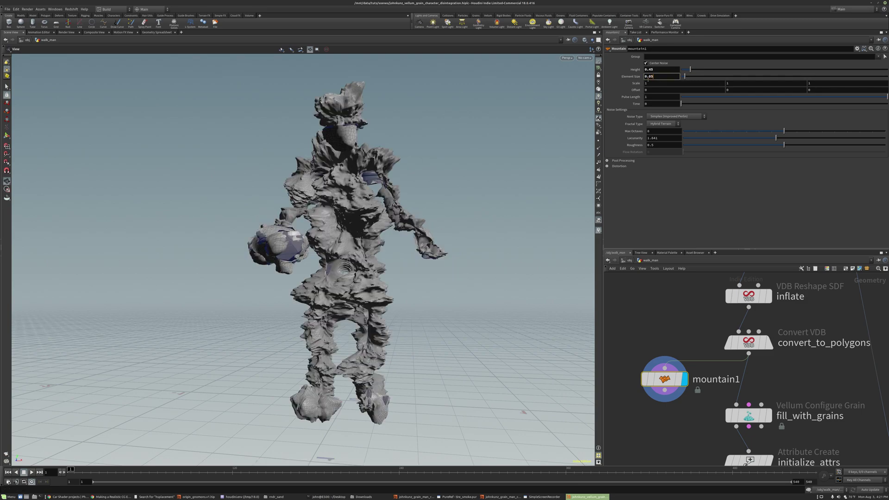
{"action": "key", "text": "Return"}
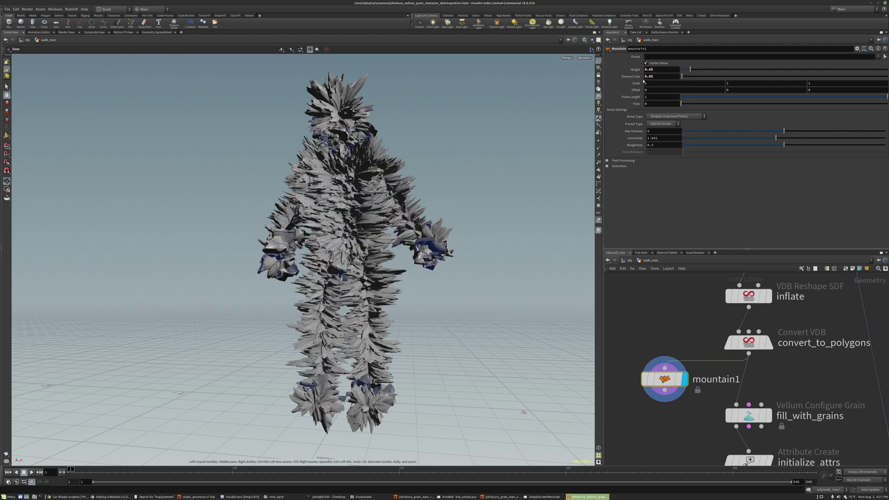
{"action": "left_click", "coordinate": [667, 323]}
{"action": "left_click_drag", "start_coordinate": [363, 201], "coordinate": [405, 179]}
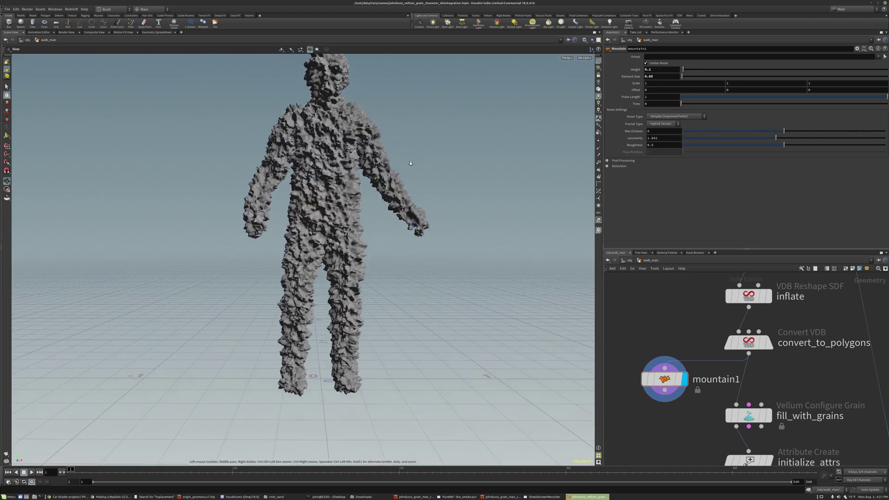
{"action": "scroll", "coordinate": [407, 177], "scroll_direction": "up", "scroll_amount": 3}
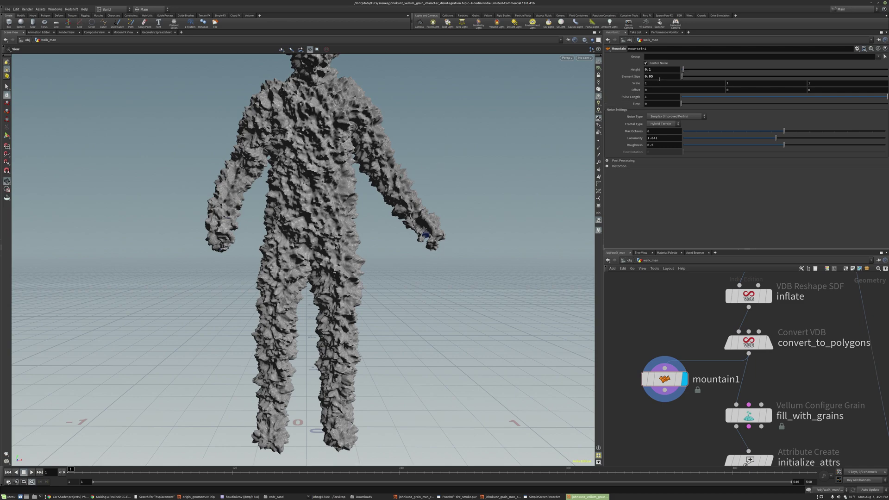
Set the Mountain noise's element size to 0.12 and check the displaced character
{"action": "middle_click_drag", "start_coordinate": [659, 78], "coordinate": [659, 78]}
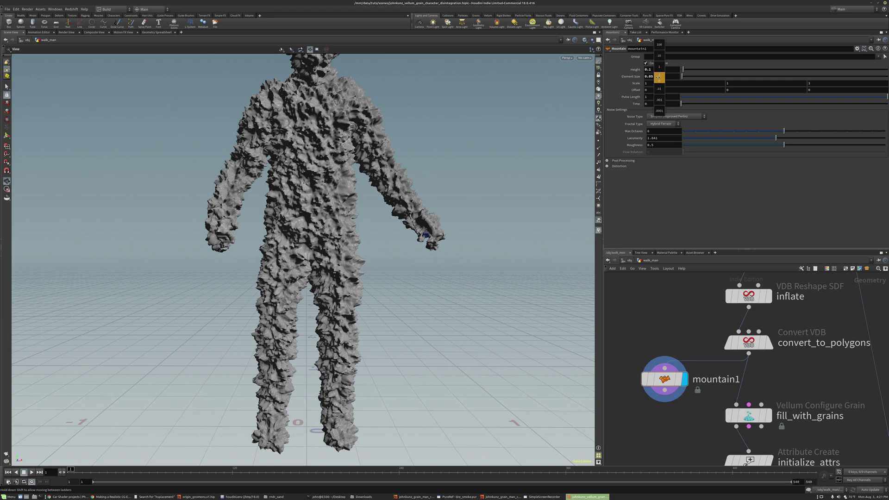
{"action": "middle_click_drag", "start_coordinate": [658, 77], "coordinate": [789, 97]}
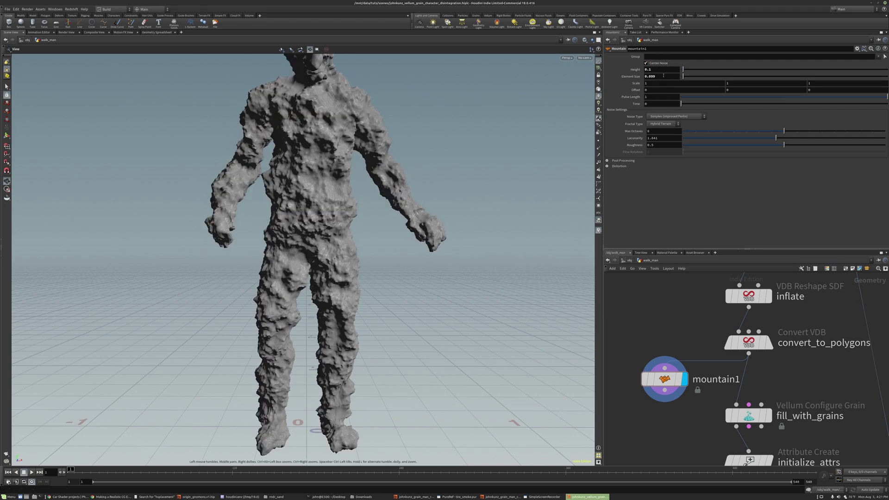
{"action": "middle_click_drag", "start_coordinate": [663, 75], "coordinate": [720, 95]}
{"action": "left_click_drag", "start_coordinate": [442, 139], "coordinate": [405, 171]}
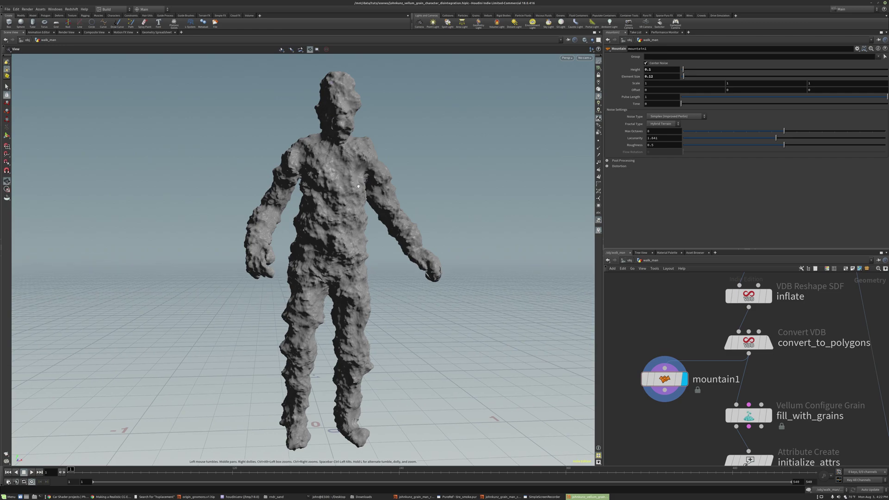
{"action": "left_click_drag", "start_coordinate": [358, 186], "coordinate": [346, 180]}
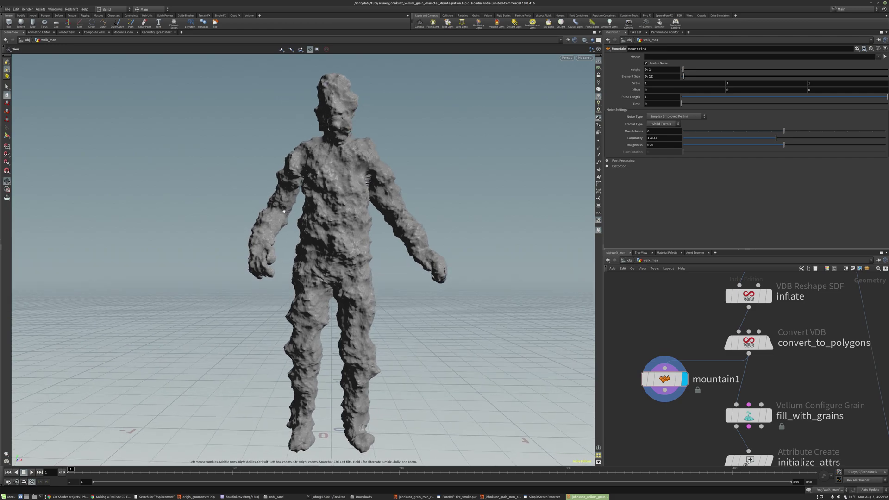
Set the Mountain noise height to a negative value of about -0.075 and inspect the bulging surface around the body
{"action": "middle_click_drag", "start_coordinate": [664, 69], "coordinate": [654, 91]}
{"action": "mouse_move", "coordinate": [580, 95]}
{"action": "middle_mouse_down"}
{"action": "mouse_move", "coordinate": [152, 107]}
{"action": "mouse_move", "coordinate": [222, 103]}
{"action": "middle_mouse_up"}
{"action": "left_click_drag", "start_coordinate": [324, 139], "coordinate": [387, 168]}
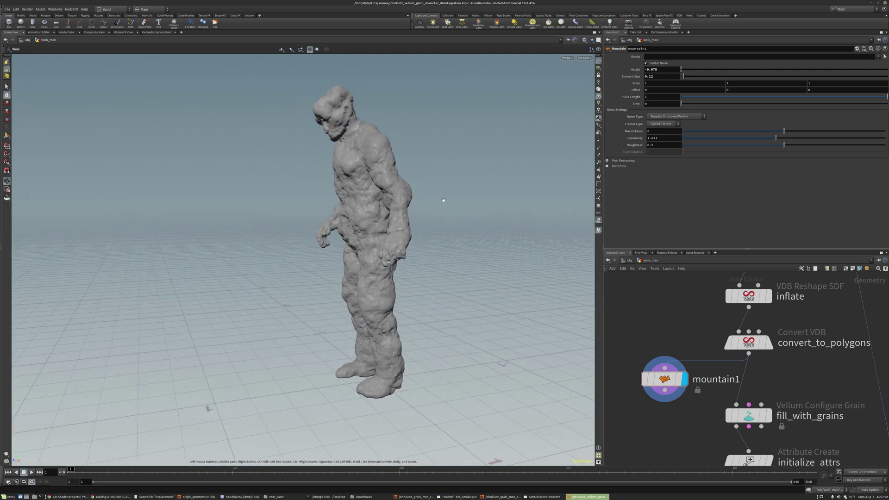
{"action": "left_click_drag", "start_coordinate": [444, 200], "coordinate": [397, 201]}
{"action": "left_click_drag", "start_coordinate": [327, 126], "coordinate": [267, 141]}
{"action": "scroll", "coordinate": [335, 163], "scroll_direction": "up", "scroll_amount": 5}
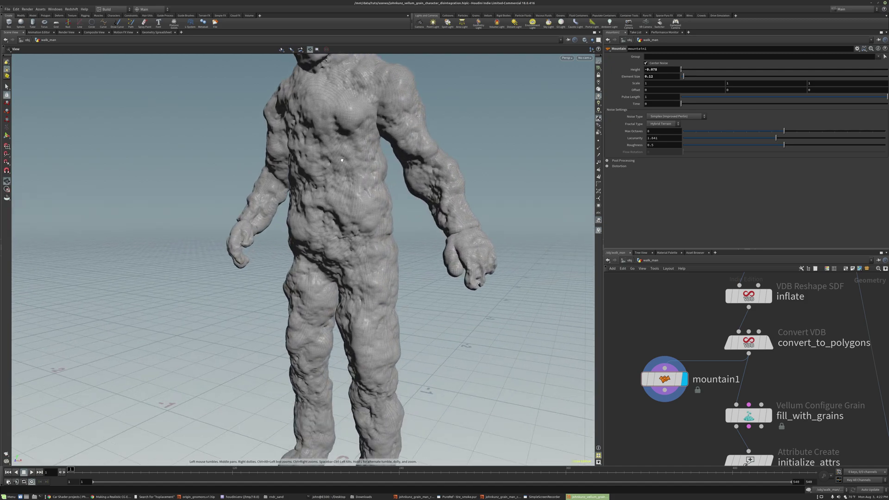
{"action": "left_click_drag", "start_coordinate": [355, 151], "coordinate": [351, 163]}
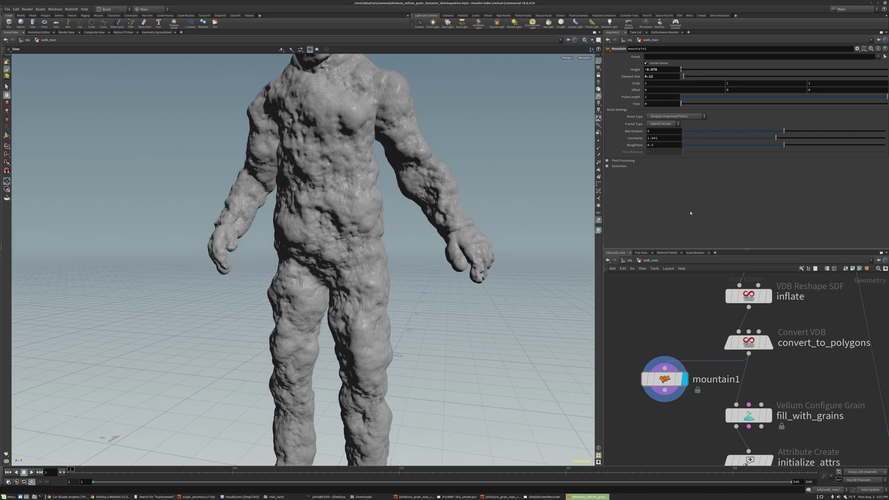
Insert mountain1 between convert_to_polygons and fill_with_grains, and display the grain-filled character from fill_with_grains
{"action": "scroll", "coordinate": [685, 345], "scroll_direction": "down", "scroll_amount": 2}
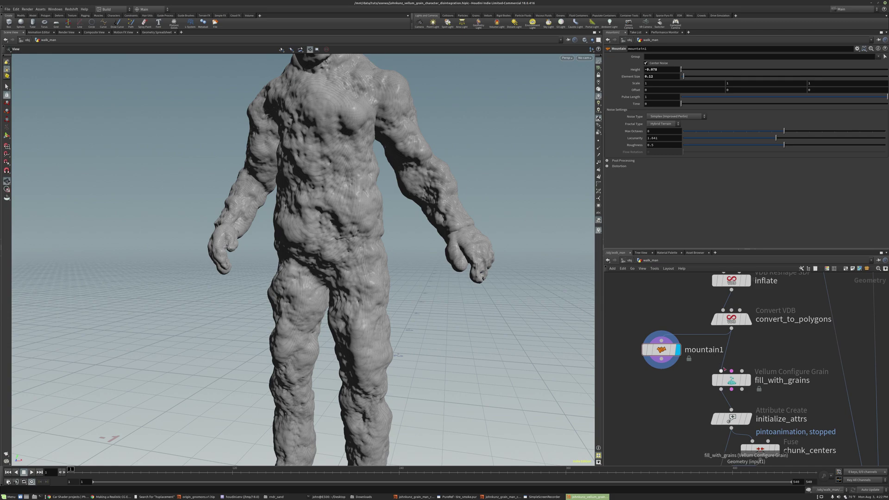
{"action": "left_click_drag", "start_coordinate": [663, 352], "coordinate": [733, 350]}
{"action": "mouse_move", "coordinate": [737, 382]}
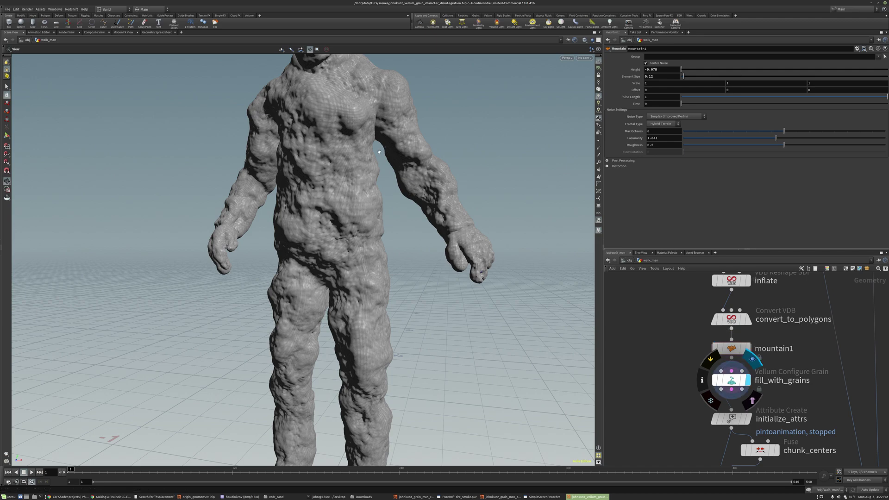
{"action": "left_click_drag", "start_coordinate": [307, 148], "coordinate": [354, 121]}
{"action": "left_click_drag", "start_coordinate": [373, 168], "coordinate": [383, 141]}
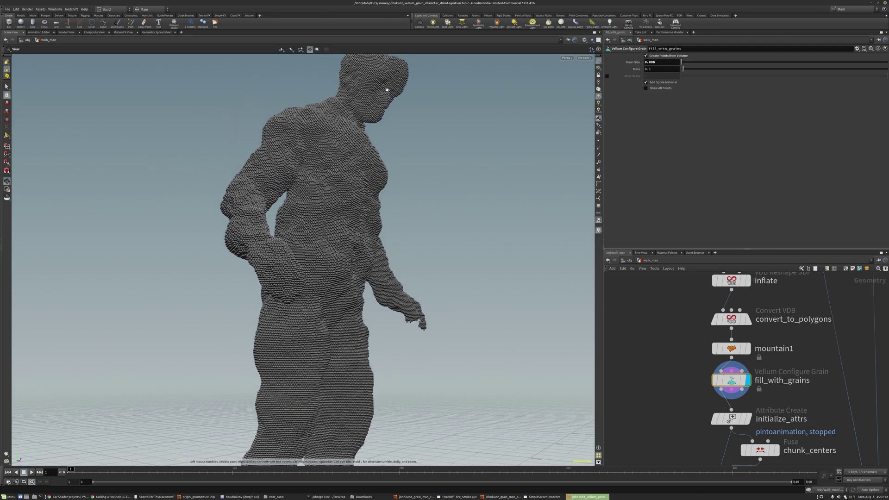
{"action": "left_click_drag", "start_coordinate": [369, 98], "coordinate": [339, 189]}
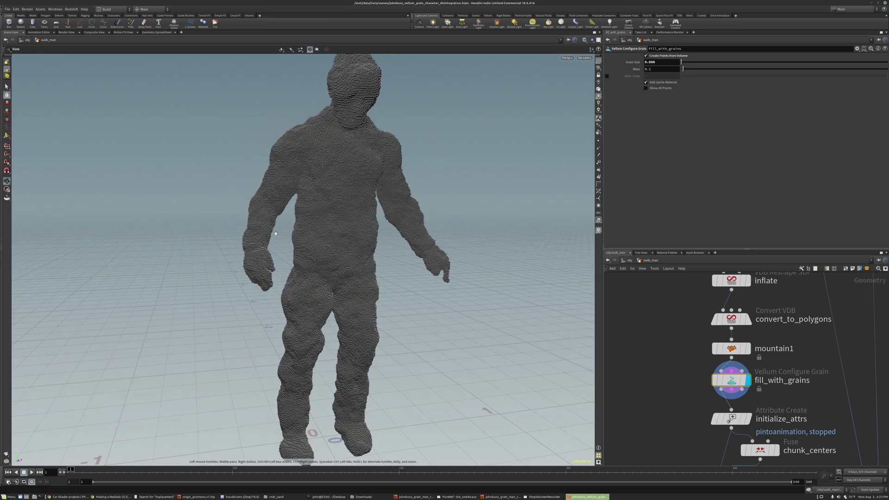
{"action": "left_click_drag", "start_coordinate": [382, 223], "coordinate": [398, 204]}
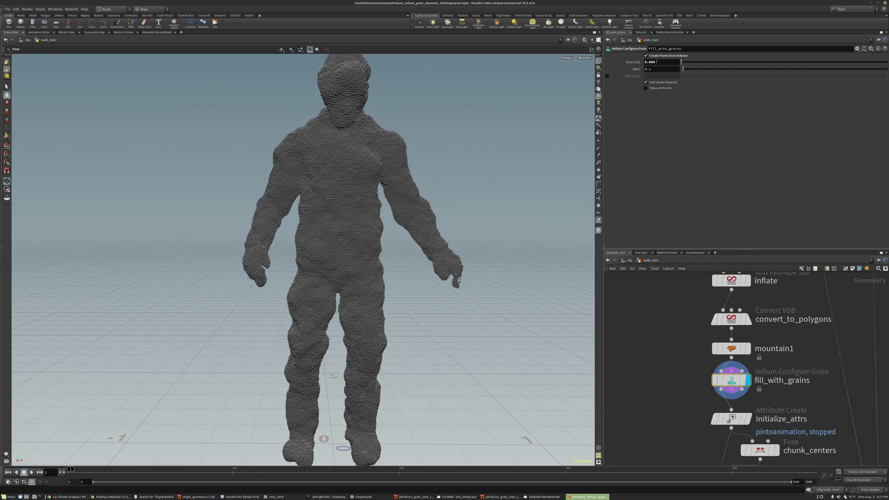
Set the grain size of fill_with_grains to 0.005 and inspect the refilled character
{"action": "left_click_drag", "start_coordinate": [654, 67], "coordinate": [653, 68]}
{"action": "key", "text": "Return"}
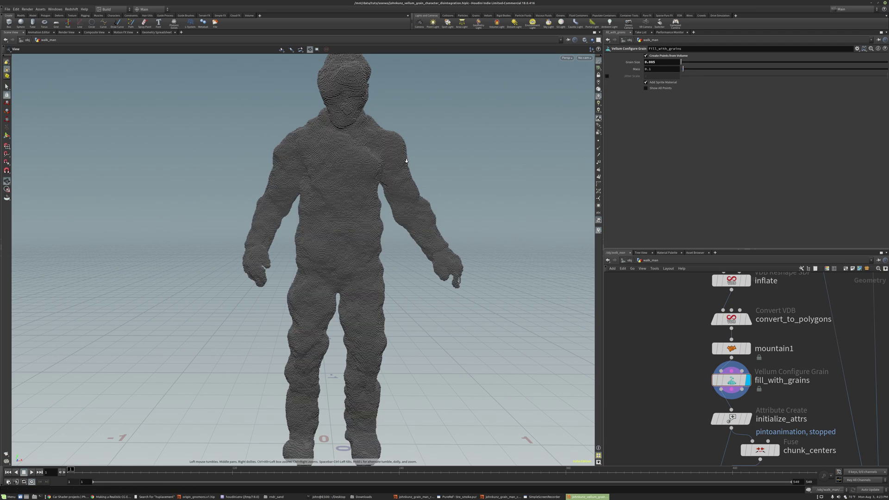
{"action": "scroll", "coordinate": [407, 160], "scroll_direction": "up", "scroll_amount": 2}
{"action": "middle_click", "coordinate": [734, 375]}
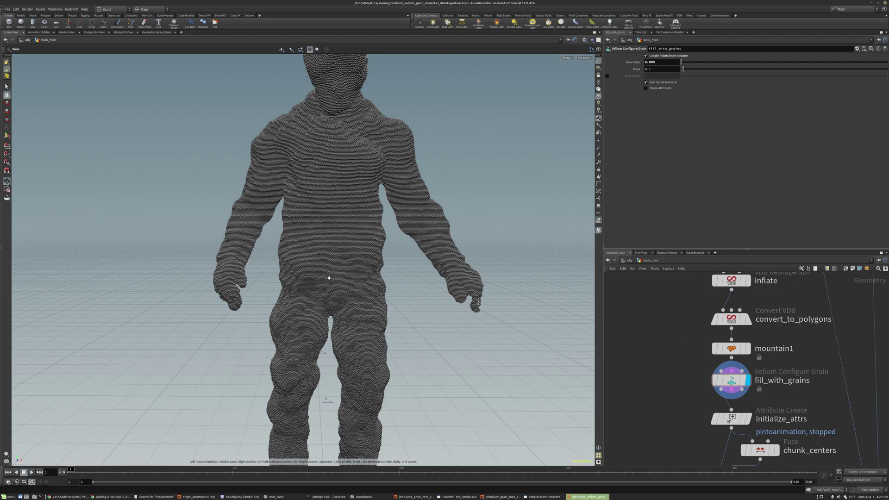
{"action": "scroll", "coordinate": [299, 288], "scroll_direction": "down", "scroll_amount": 2}
{"action": "scroll", "coordinate": [299, 288], "scroll_direction": "down", "scroll_amount": 1}
{"action": "left_click_drag", "start_coordinate": [392, 270], "coordinate": [358, 176]}
{"action": "left_click_drag", "start_coordinate": [383, 258], "coordinate": [329, 169]}
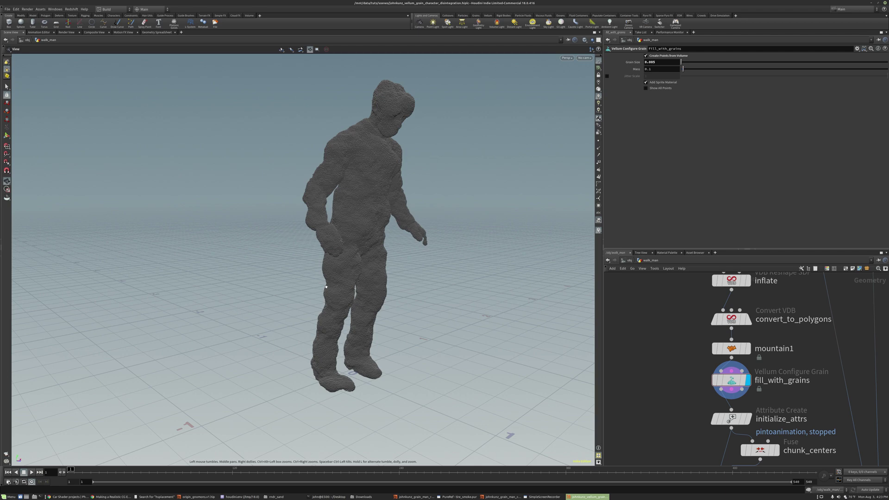
{"action": "left_click_drag", "start_coordinate": [326, 287], "coordinate": [347, 284]}
Display the release_grain_particles output and examine the character's feet against the ground plane
{"action": "middle_click_drag", "start_coordinate": [670, 380], "coordinate": [654, 339]}
{"action": "scroll", "coordinate": [654, 339], "scroll_direction": "down", "scroll_amount": 1}
{"action": "middle_click_drag", "start_coordinate": [695, 419], "coordinate": [700, 380]}
{"action": "scroll", "coordinate": [700, 380], "scroll_direction": "up", "scroll_amount": 1}
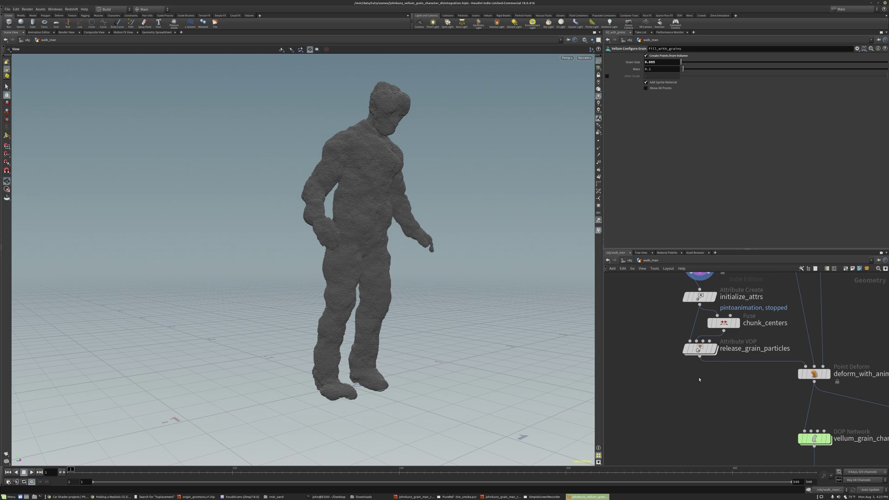
{"action": "mouse_move", "coordinate": [704, 346]}
{"action": "left_click", "coordinate": [715, 343]}
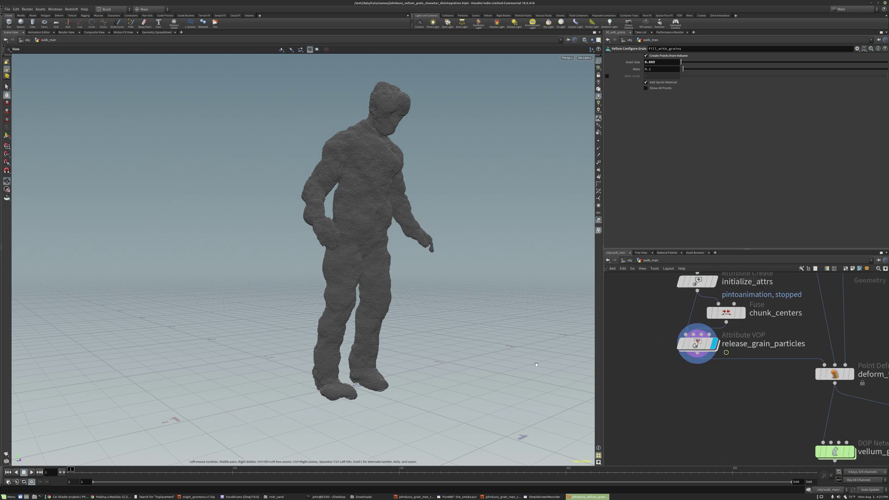
{"action": "left_click_drag", "start_coordinate": [409, 352], "coordinate": [378, 376]}
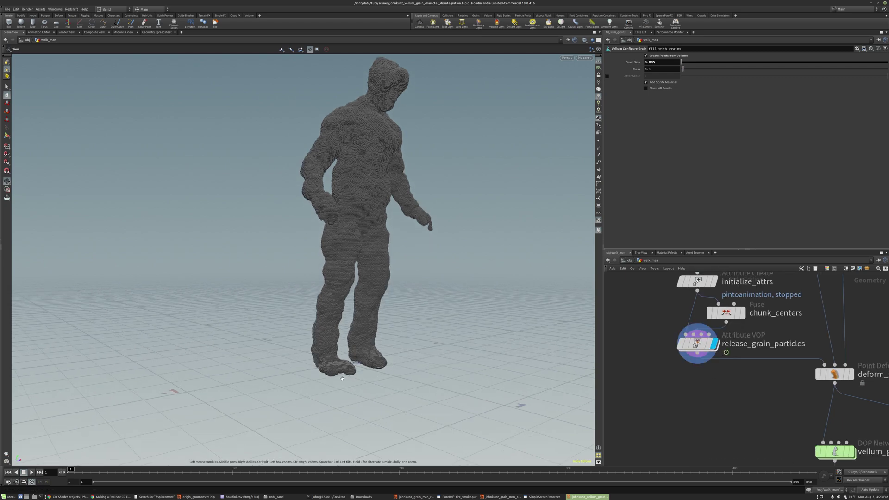
{"action": "left_click_drag", "start_coordinate": [366, 361], "coordinate": [367, 376]}
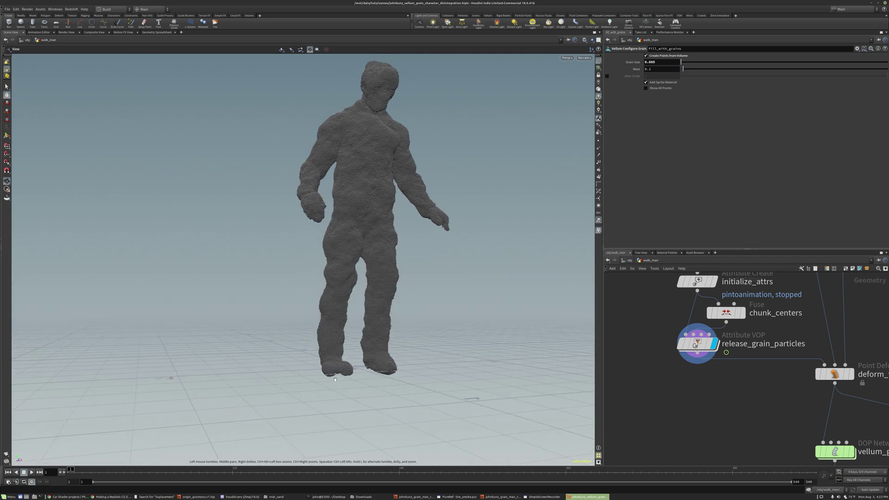
{"action": "left_click_drag", "start_coordinate": [367, 375], "coordinate": [335, 385]}
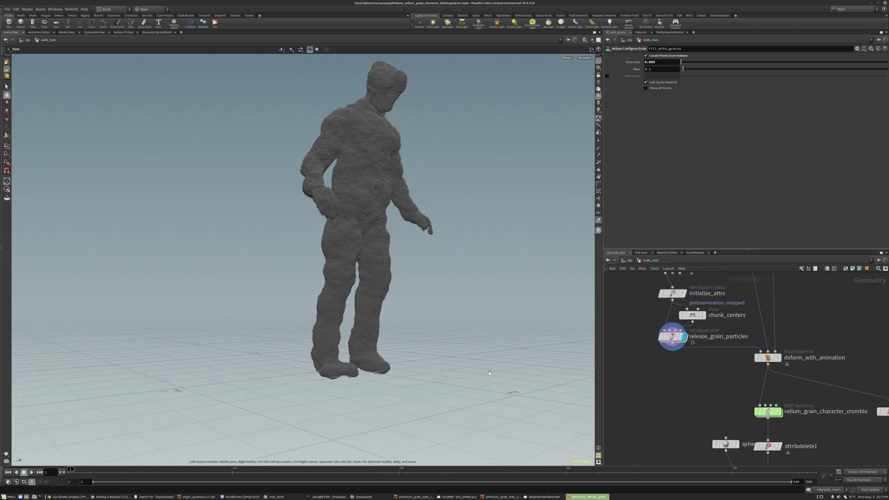
Insert a Clip node between release_grain_particles and deform_with_animation, display it, and check the grains at the feet
{"action": "key", "text": "Tab"}
{"action": "type", "text": "clip"}
{"action": "key", "text": "Return"}
{"action": "left_click", "coordinate": [696, 377]}
{"action": "mouse_move", "coordinate": [696, 377]}
{"action": "left_mouse_down"}
{"action": "mouse_move", "coordinate": [703, 364]}
{"action": "mouse_move", "coordinate": [683, 370]}
{"action": "left_mouse_up"}
{"action": "left_click", "coordinate": [683, 369]}
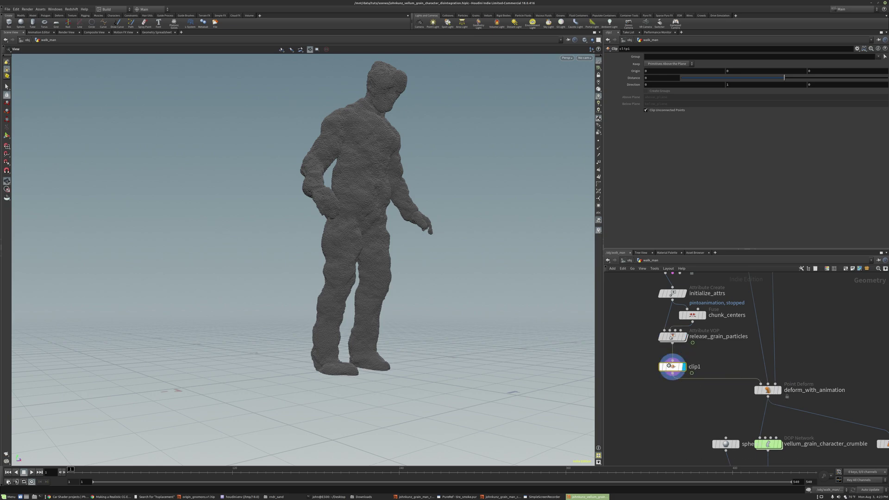
{"action": "left_click_drag", "start_coordinate": [345, 366], "coordinate": [329, 368]}
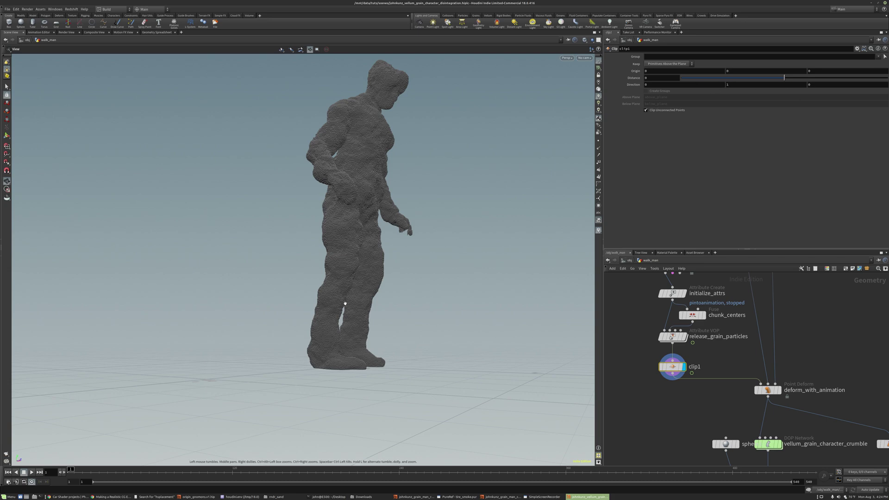
{"action": "middle_click_drag", "start_coordinate": [373, 340], "coordinate": [369, 329]}
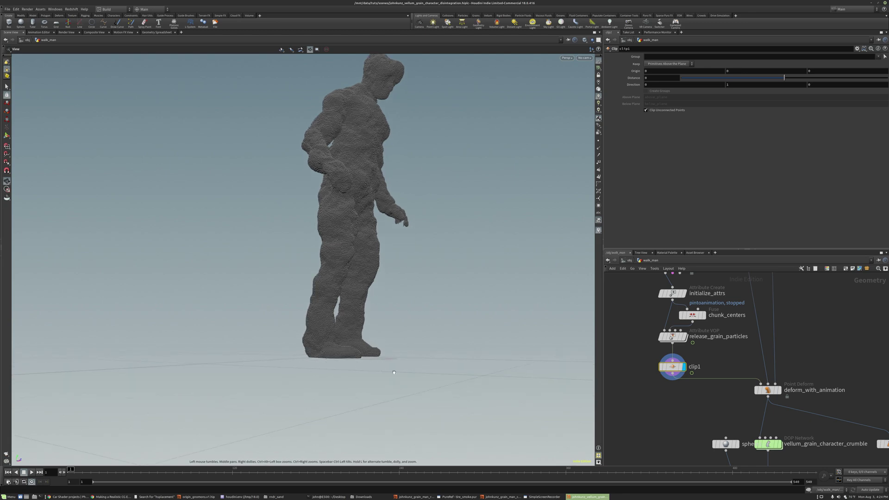
{"action": "left_click_drag", "start_coordinate": [364, 389], "coordinate": [331, 387]}
{"action": "left_click_drag", "start_coordinate": [377, 361], "coordinate": [343, 358]}
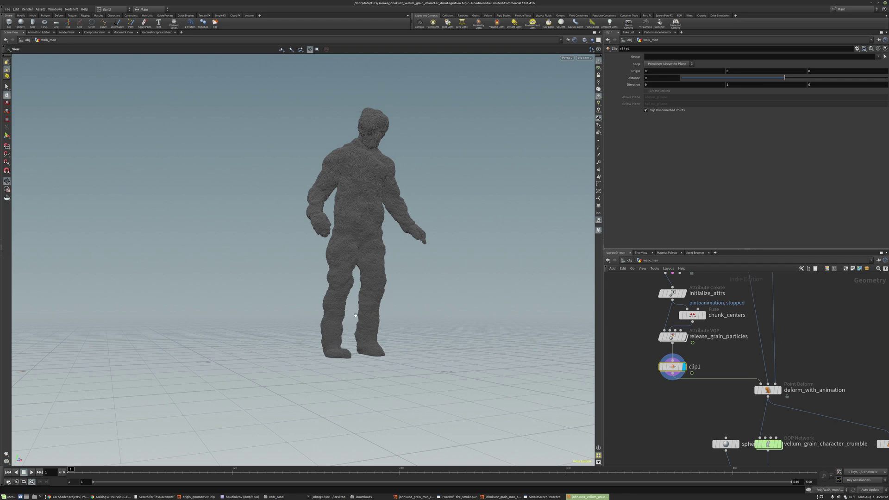
{"action": "left_click_drag", "start_coordinate": [334, 319], "coordinate": [348, 316]}
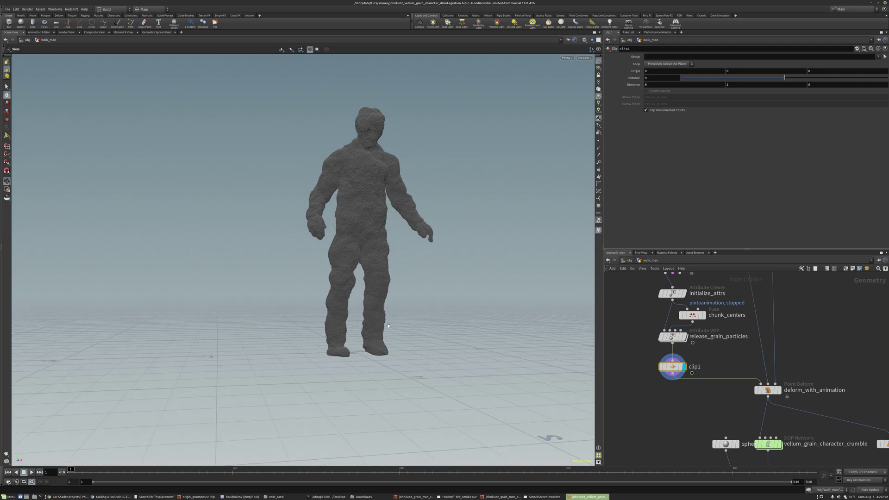
Go inside the vellum_grain_character_crumble DOP network and set the substeps of vellumsolver1 to 12
{"action": "middle_click_drag", "start_coordinate": [661, 347], "coordinate": [638, 310]}
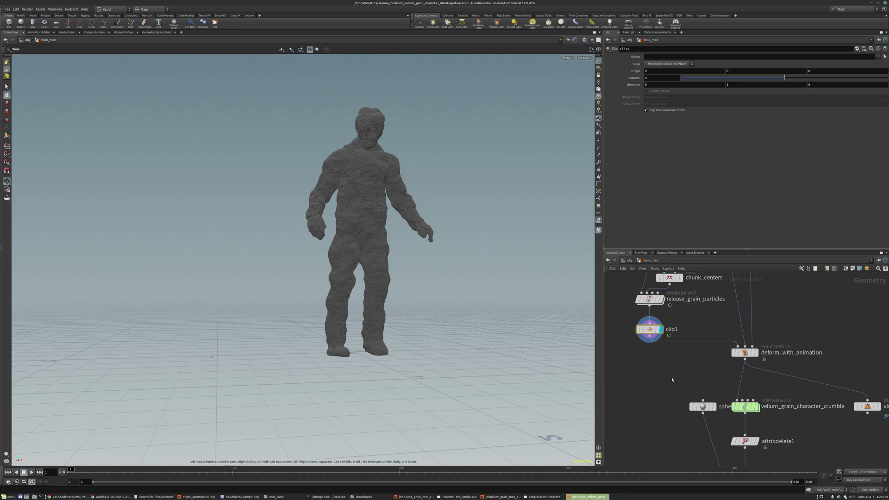
{"action": "scroll", "coordinate": [672, 379], "scroll_direction": "down", "scroll_amount": 3}
{"action": "left_click_drag", "start_coordinate": [670, 322], "coordinate": [652, 394]}
{"action": "left_click", "coordinate": [707, 323]}
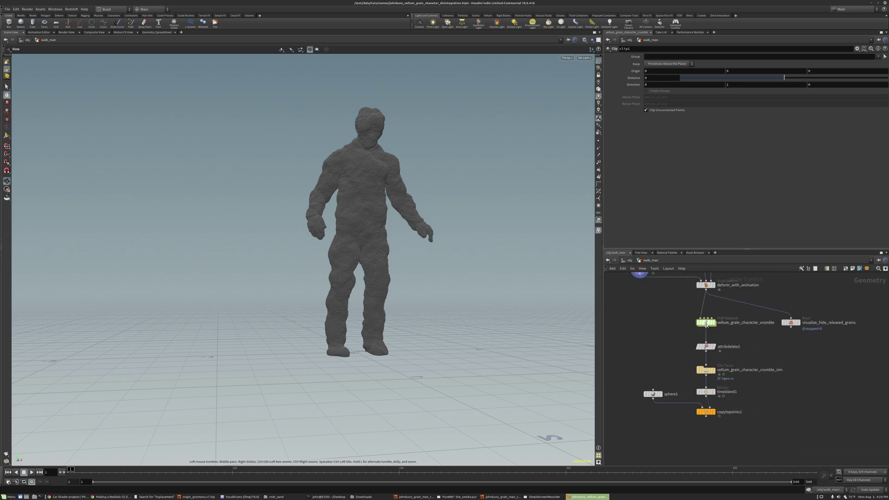
{"action": "double_click", "coordinate": [707, 323]}
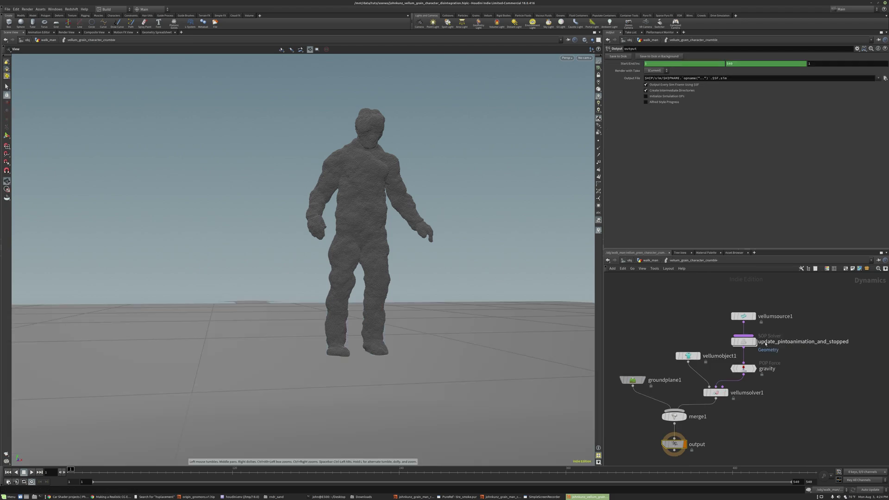
{"action": "left_click", "coordinate": [715, 392]}
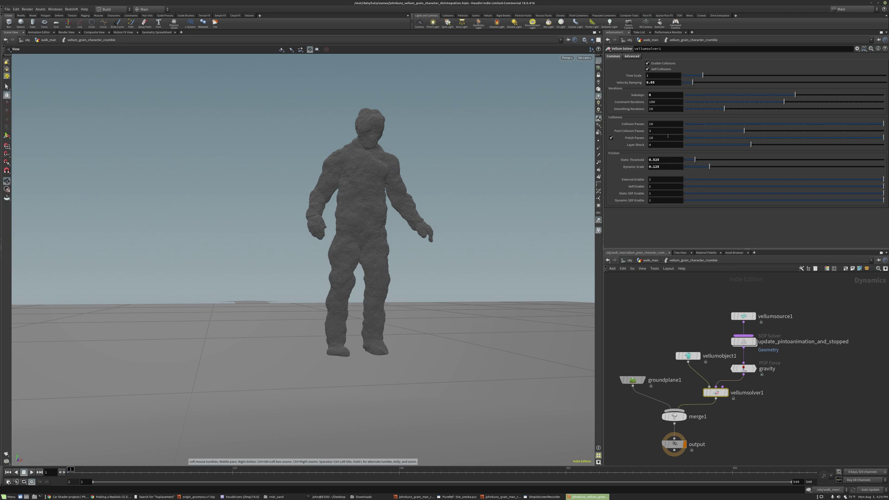
{"action": "double_click", "coordinate": [658, 93]}
{"action": "type", "text": "12"}
{"action": "key", "text": "Return"}
Set the grain collision attraction of vellumsolver1 to 12.5 in its advanced settings
{"action": "left_click", "coordinate": [631, 56]}
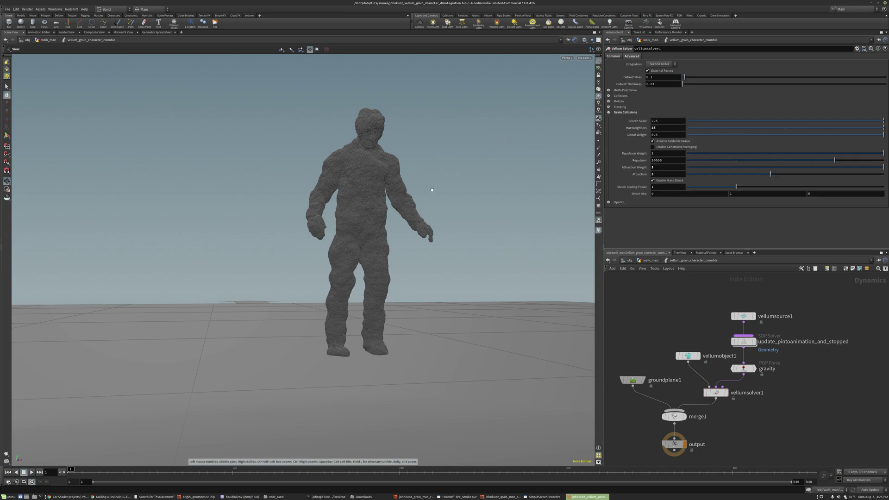
{"action": "left_click", "coordinate": [643, 175]}
{"action": "type", "text": "12.5"}
{"action": "key", "text": "Return"}
{"action": "left_click_drag", "start_coordinate": [363, 167], "coordinate": [331, 187]}
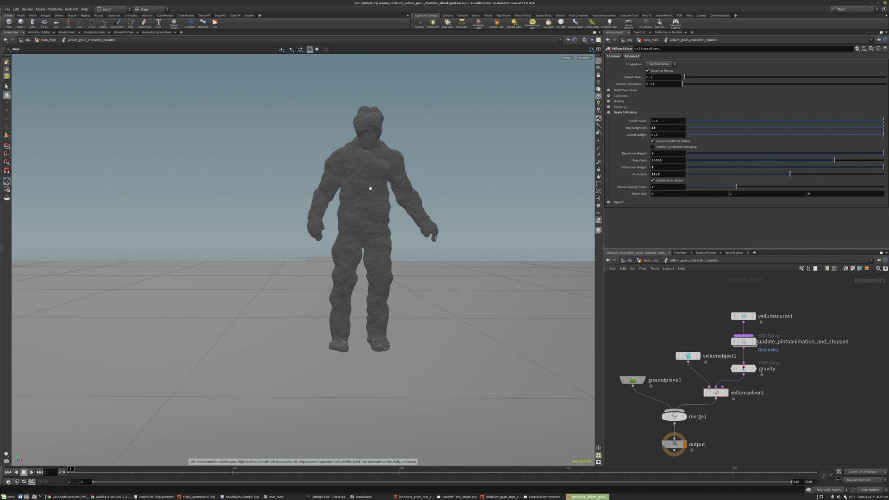
Return to the walk_man network and select the vellum_grain_character_crumble_sim File Cache node
{"action": "left_click_drag", "start_coordinate": [361, 250], "coordinate": [393, 245]}
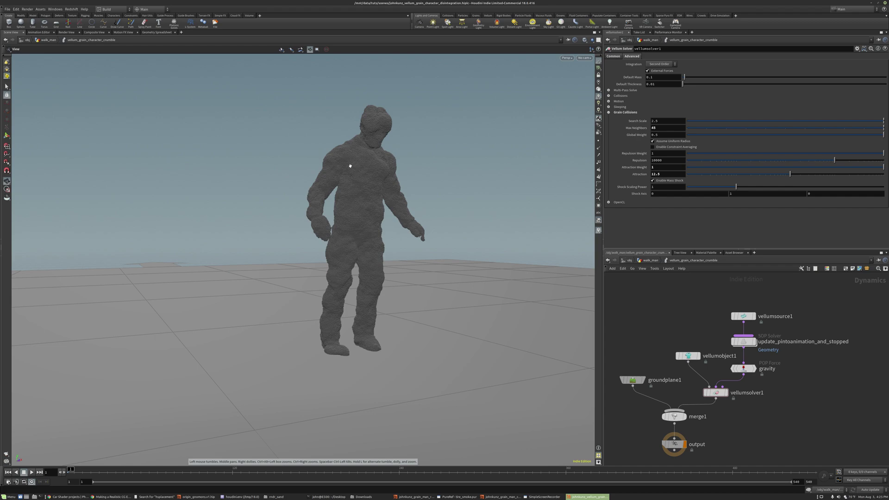
{"action": "left_click_drag", "start_coordinate": [335, 187], "coordinate": [345, 205]}
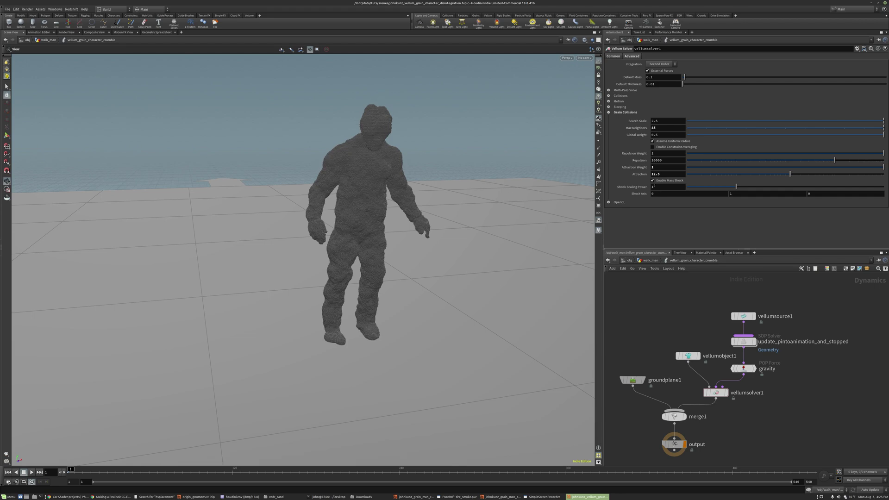
{"action": "left_click", "coordinate": [648, 263]}
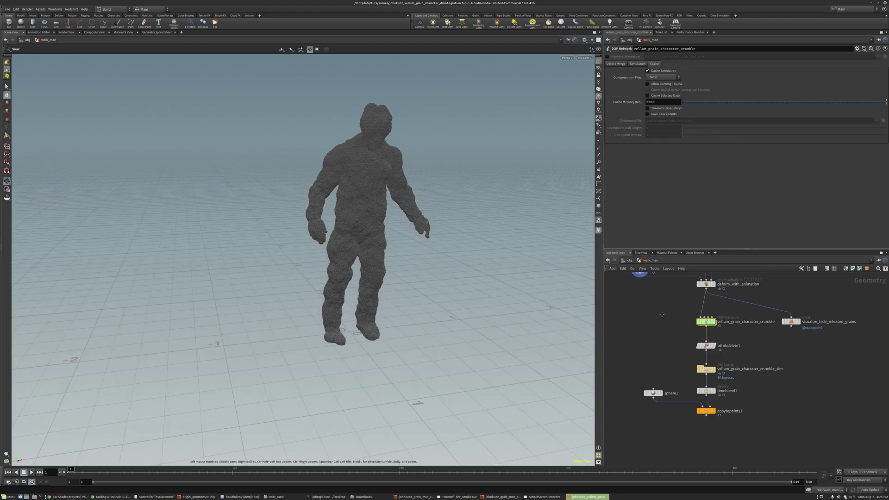
{"action": "scroll", "coordinate": [787, 366], "scroll_direction": "up", "scroll_amount": 5}
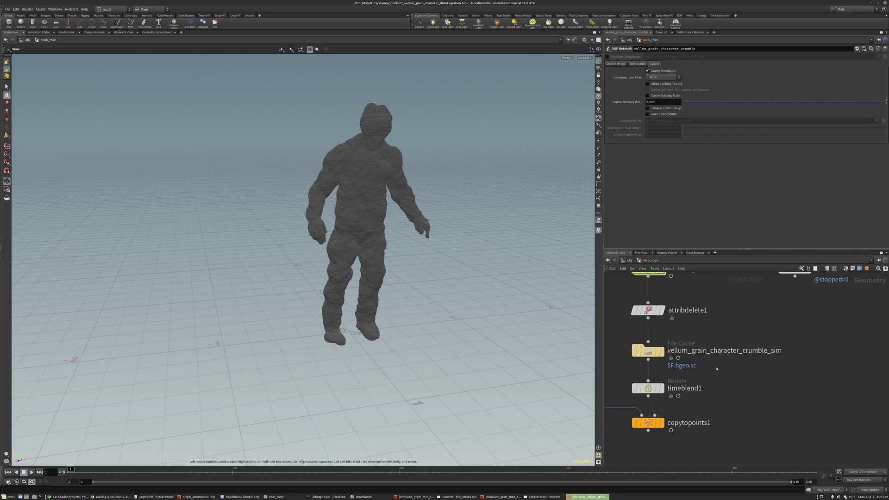
{"action": "left_click", "coordinate": [659, 341]}
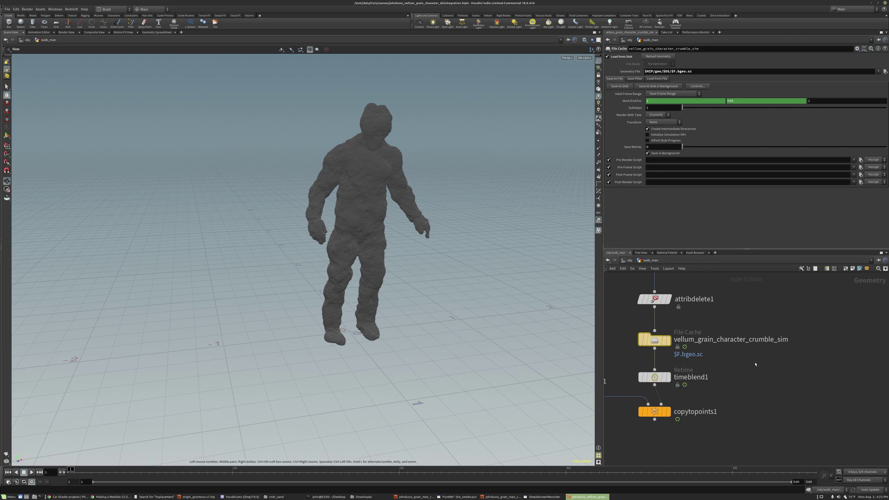
Check how the File Cache's geometry file path uses $OS by comparing its expanded form with the node name
{"action": "double_click", "coordinate": [732, 339]}
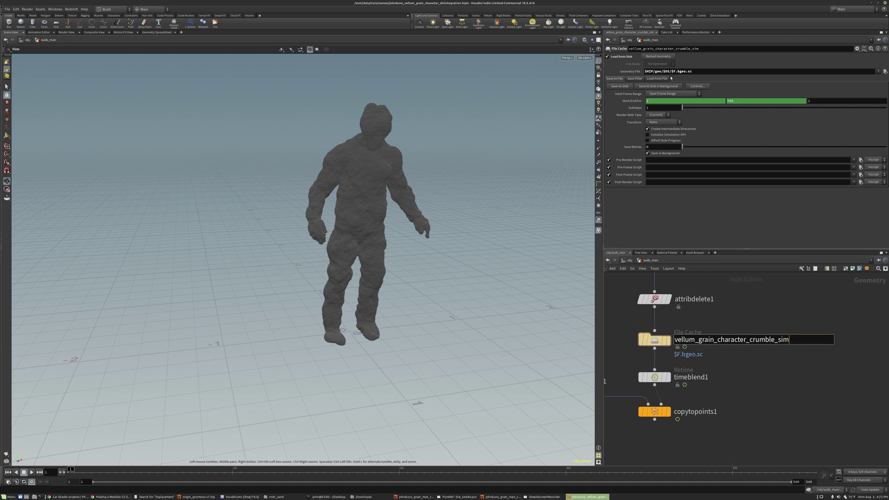
{"action": "key", "text": "Return"}
{"action": "left_click", "coordinate": [669, 72]}
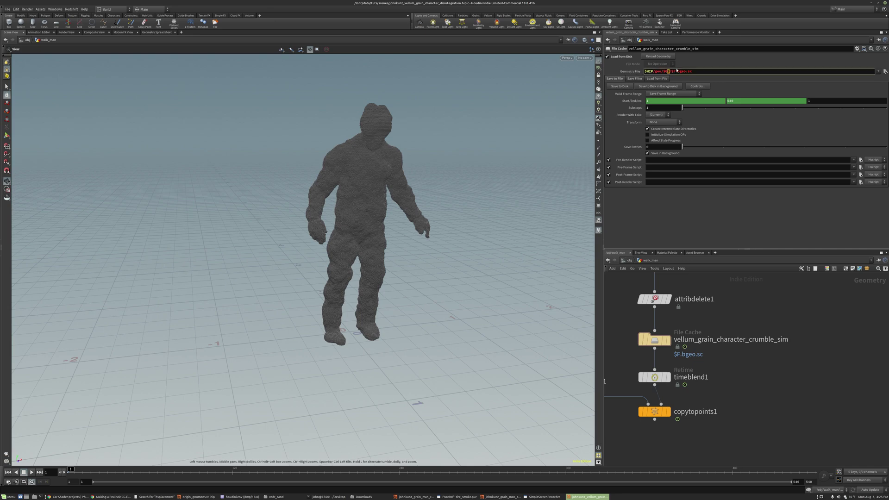
{"action": "double_click", "coordinate": [752, 340]}
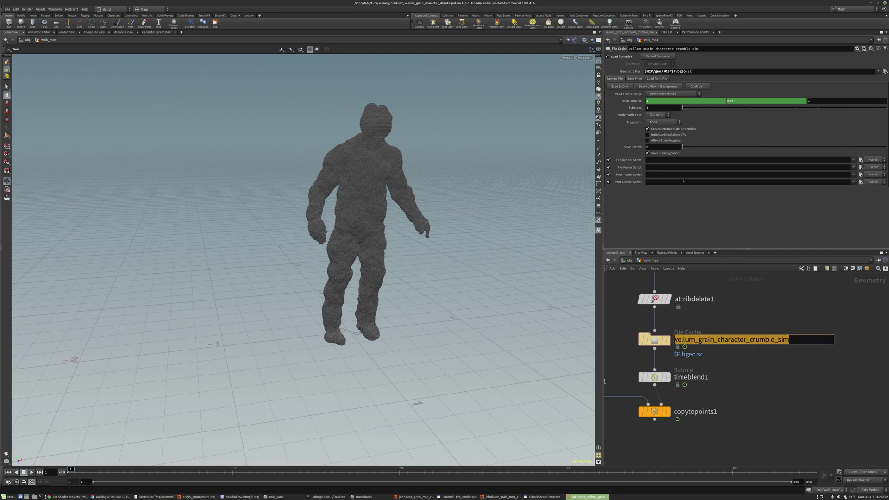
{"action": "double_click", "coordinate": [667, 71]}
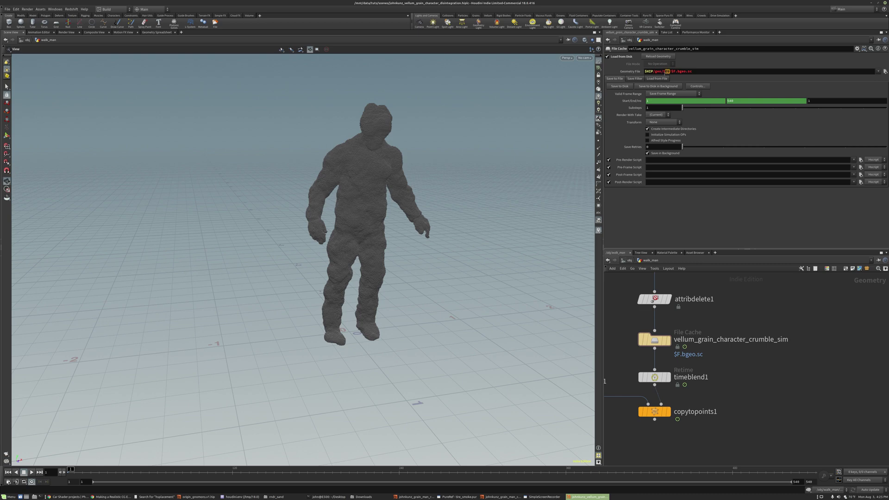
{"action": "key", "text": "Escape"}
{"action": "left_click", "coordinate": [641, 73]}
{"action": "left_click_drag", "start_coordinate": [699, 71], "coordinate": [769, 77]}
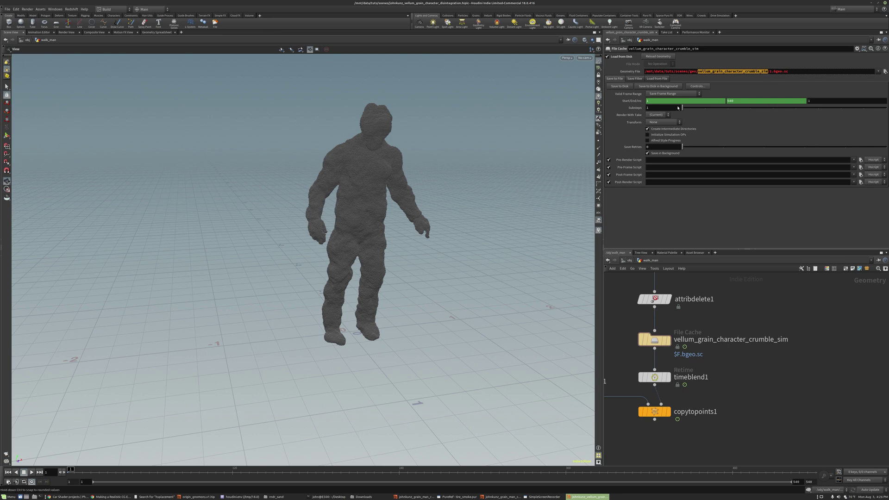
{"action": "left_click", "coordinate": [631, 71]}
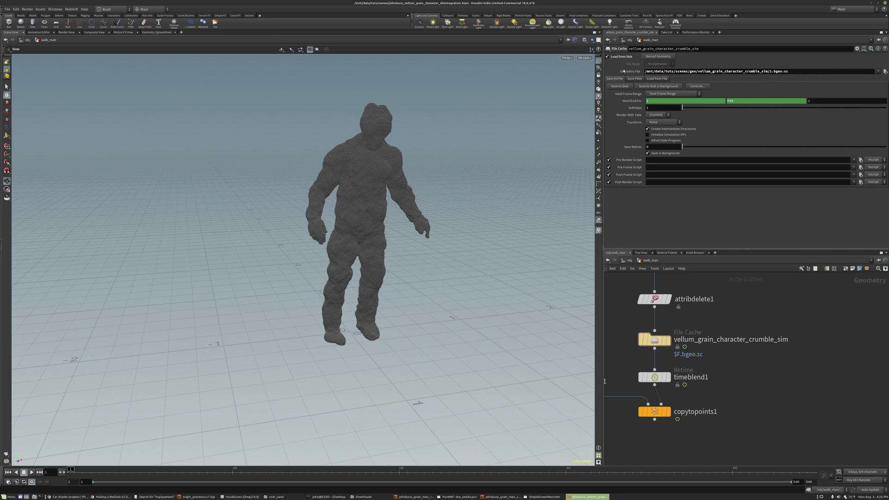
Rename the File Cache node to vellum_grain_character_crumble_sim.v2 and check its expanded geometry file path
{"action": "double_click", "coordinate": [786, 345]}
{"action": "type", "text": ".v2"}
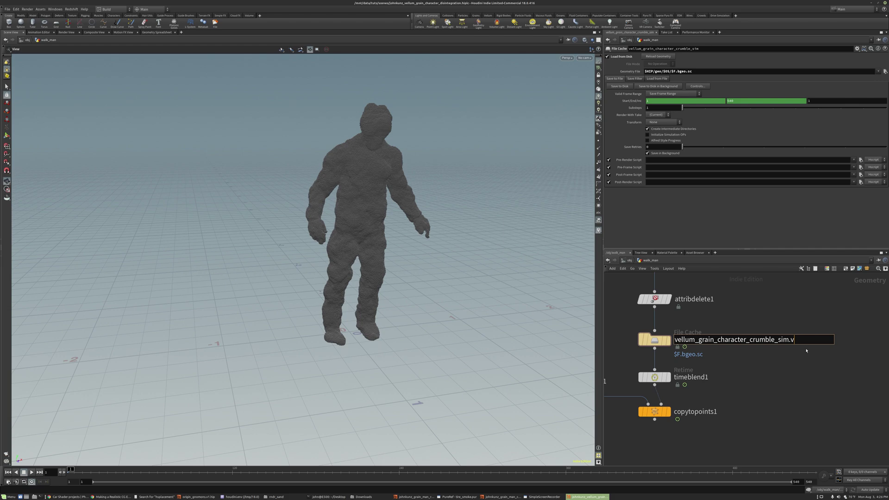
{"action": "key", "text": "Return"}
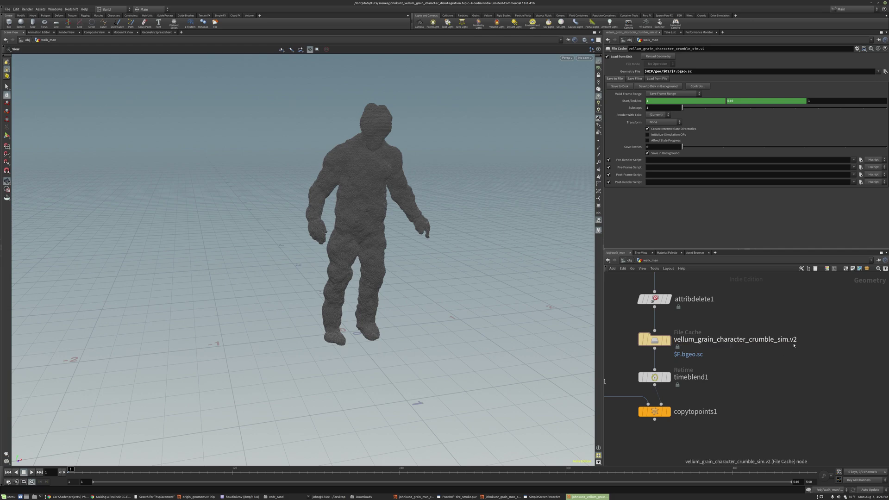
{"action": "scroll", "coordinate": [792, 347], "scroll_direction": "up", "scroll_amount": 2}
{"action": "left_click", "coordinate": [632, 72]}
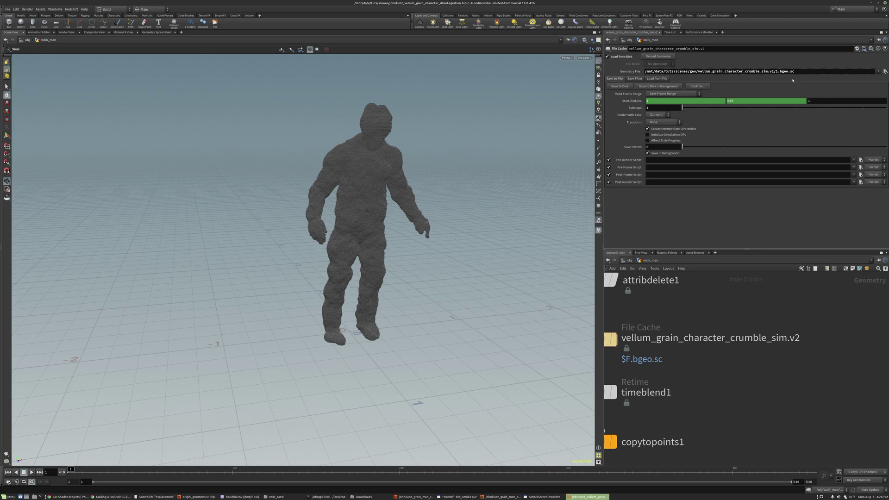
{"action": "left_click", "coordinate": [616, 72]}
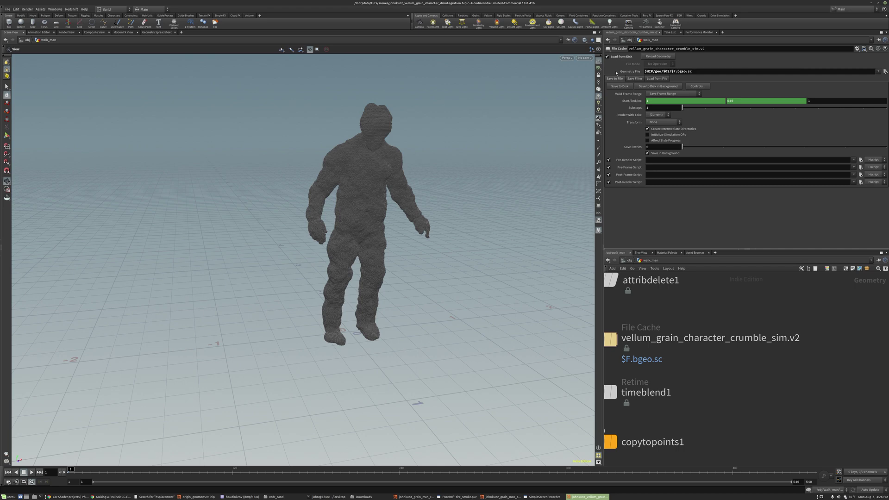
Delete the channel on the File Cache's end frame and set the end frame to 240
{"action": "scroll", "coordinate": [711, 359], "scroll_direction": "down", "scroll_amount": 3}
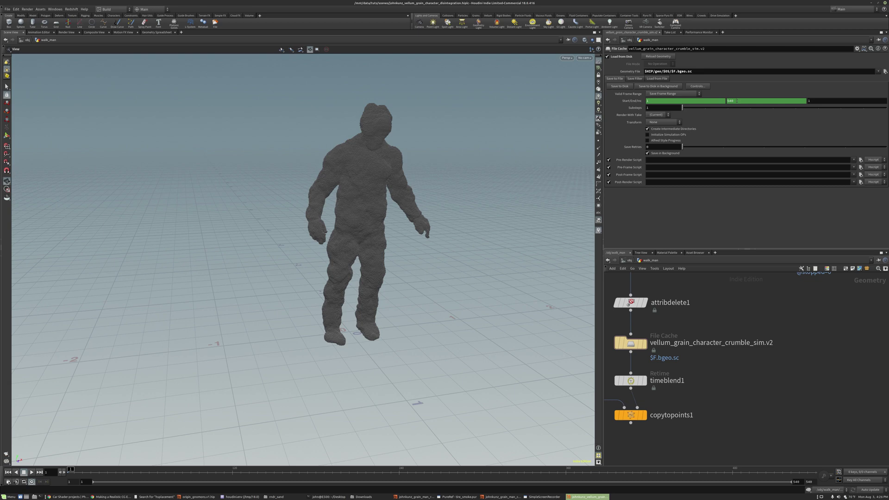
{"action": "scroll", "coordinate": [648, 393], "scroll_direction": "down", "scroll_amount": 2}
{"action": "middle_click_drag", "start_coordinate": [668, 391], "coordinate": [714, 366]}
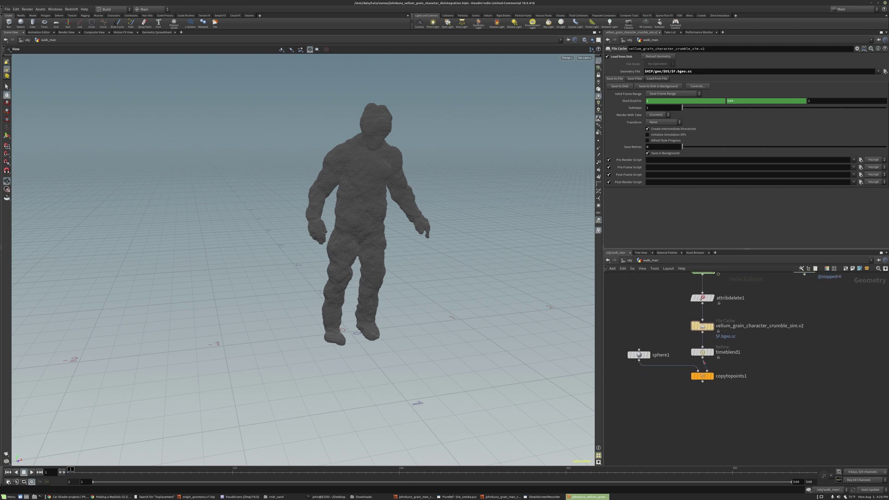
{"action": "right_click", "coordinate": [736, 102]}
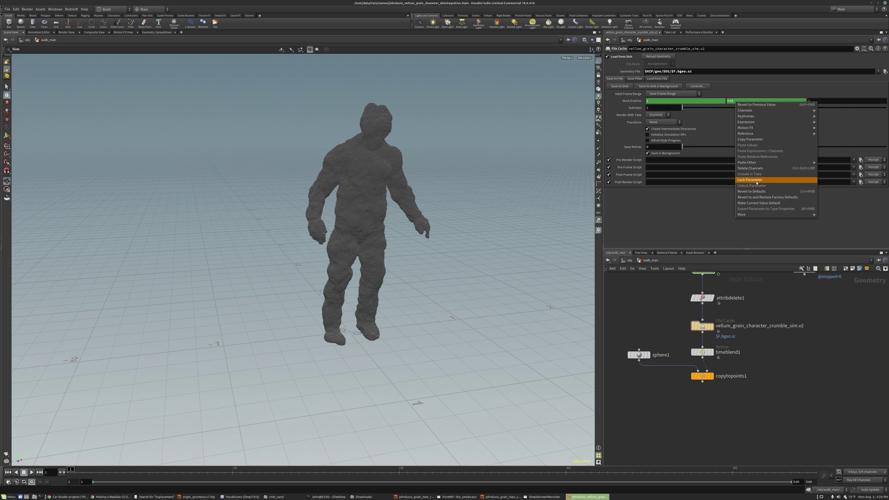
{"action": "left_click", "coordinate": [750, 168]}
{"action": "type", "text": "2"}
{"action": "key", "text": "Return"}
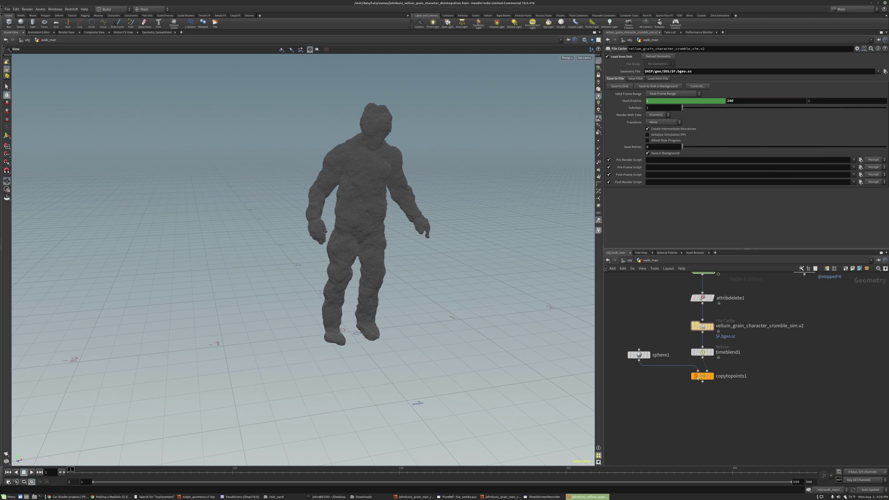
Save the vellum_grain_character_crumble_sim.v2 cache to disk and move the progress dialog clear of the network
{"action": "scroll", "coordinate": [663, 324], "scroll_direction": "up", "scroll_amount": 4}
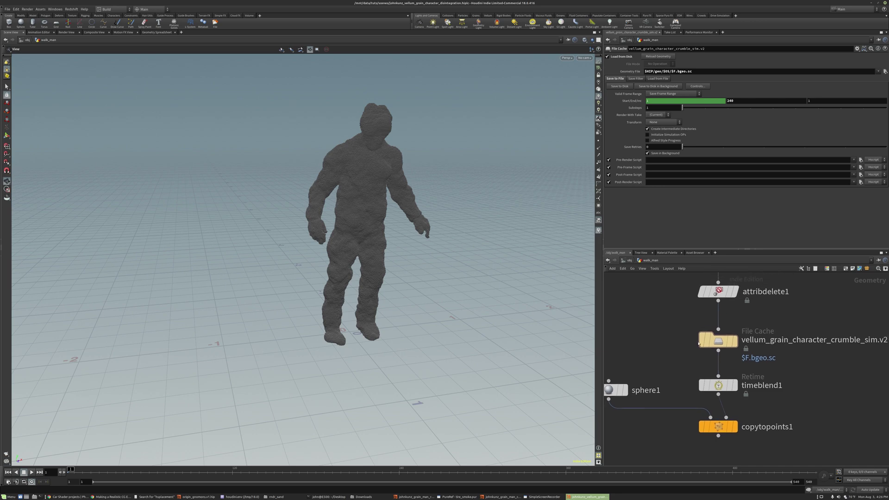
{"action": "left_click", "coordinate": [702, 341]}
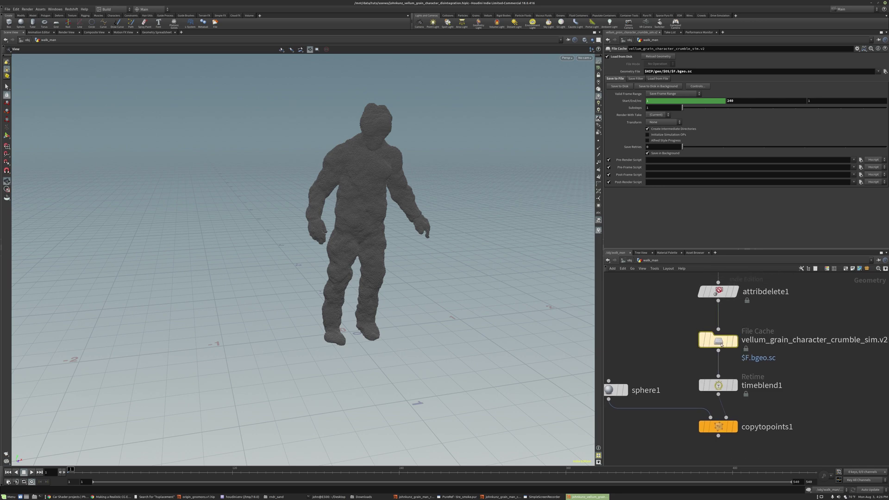
{"action": "left_click", "coordinate": [619, 87]}
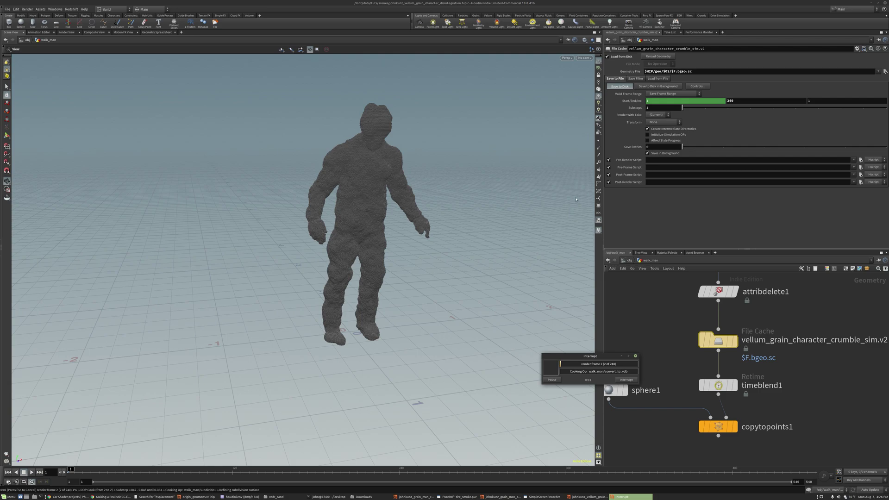
{"action": "left_click_drag", "start_coordinate": [596, 357], "coordinate": [666, 224]}
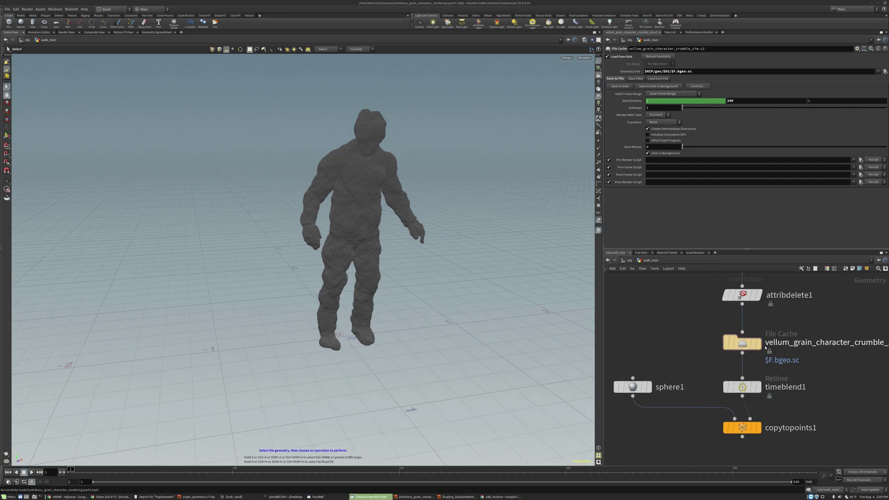
Display the cached simulation and the retimed timeblend1 output in turn, scrubbing through frames to examine the crumbling
{"action": "left_click", "coordinate": [758, 344]}
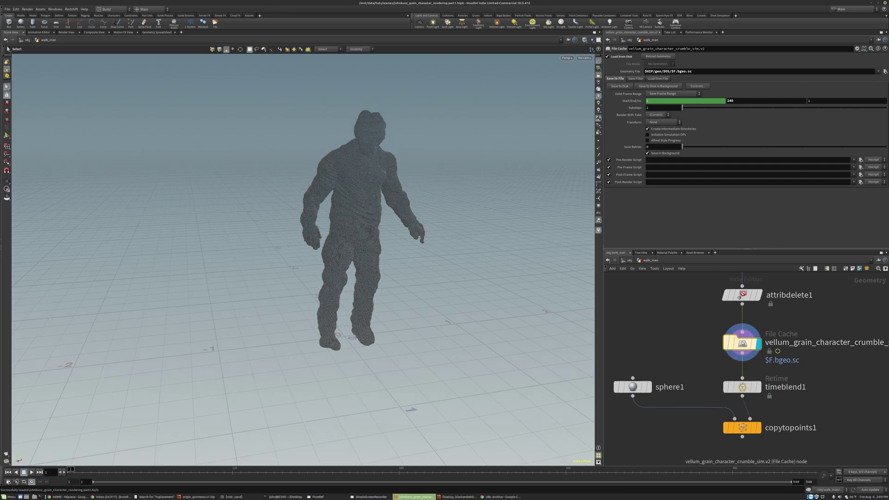
{"action": "left_click_drag", "start_coordinate": [143, 472], "coordinate": [99, 470]}
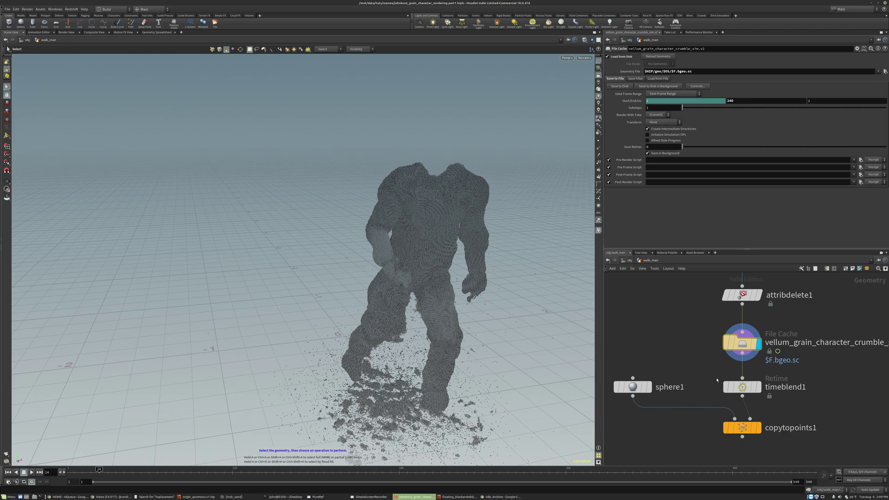
{"action": "left_click", "coordinate": [758, 386]}
{"action": "left_click", "coordinate": [742, 386]}
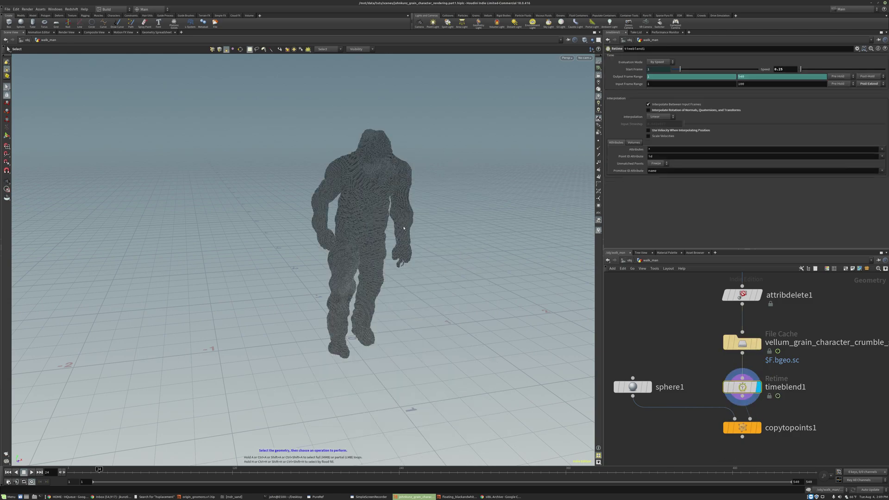
{"action": "left_click_drag", "start_coordinate": [98, 469], "coordinate": [183, 470]}
{"action": "key", "text": "Escape"}
{"action": "left_click_drag", "start_coordinate": [445, 287], "coordinate": [420, 262]}
{"action": "left_click_drag", "start_coordinate": [444, 199], "coordinate": [419, 250]}
Display the copytopoints1 output and examine the sphere grains on the crumbling character from several angles
{"action": "left_click", "coordinate": [759, 428]}
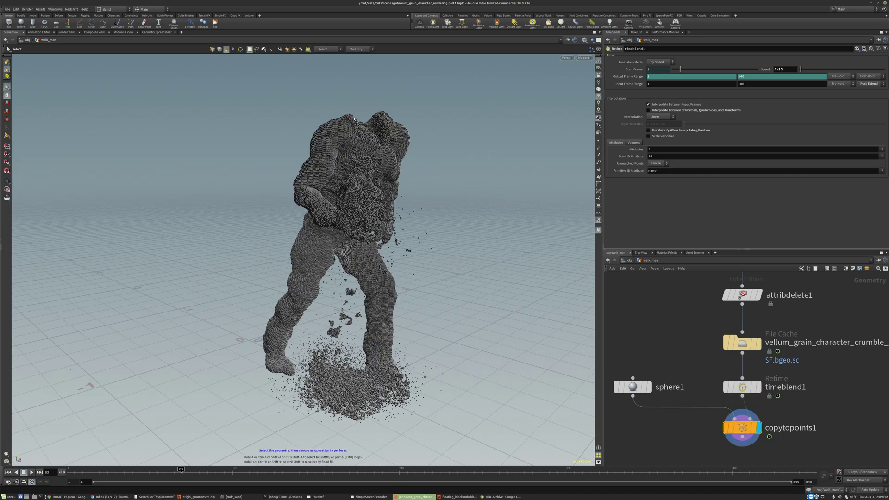
{"action": "key", "text": "Escape"}
{"action": "left_click_drag", "start_coordinate": [409, 143], "coordinate": [427, 156]}
{"action": "left_click_drag", "start_coordinate": [461, 199], "coordinate": [373, 231]}
{"action": "key", "text": "s"}
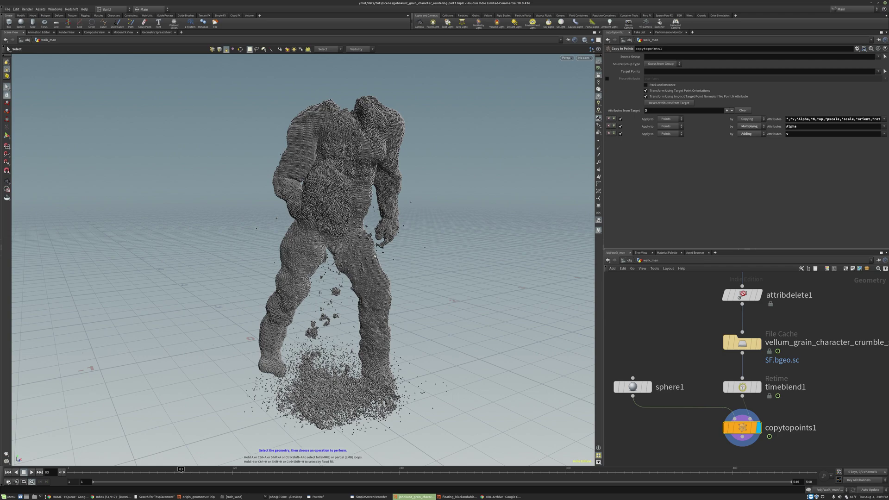
{"action": "key", "text": "Escape"}
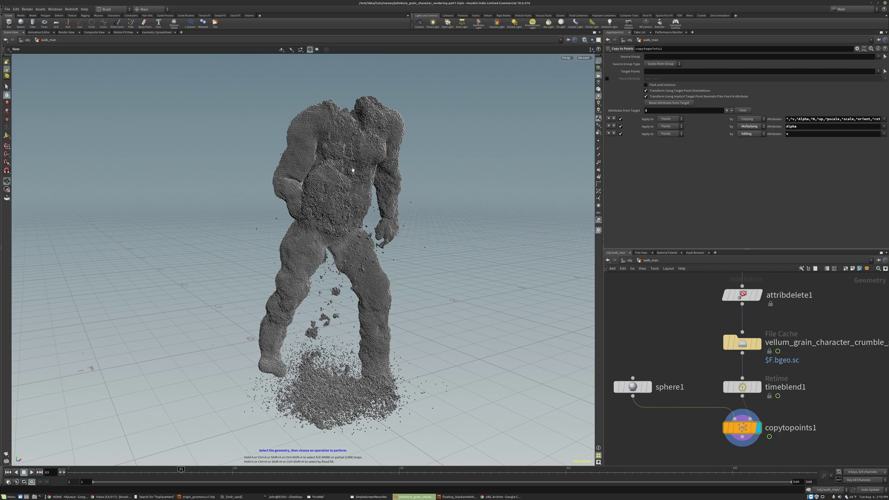
{"action": "left_click_drag", "start_coordinate": [351, 164], "coordinate": [372, 170]}
{"action": "left_click_drag", "start_coordinate": [334, 200], "coordinate": [307, 210]}
{"action": "key", "text": "s"}
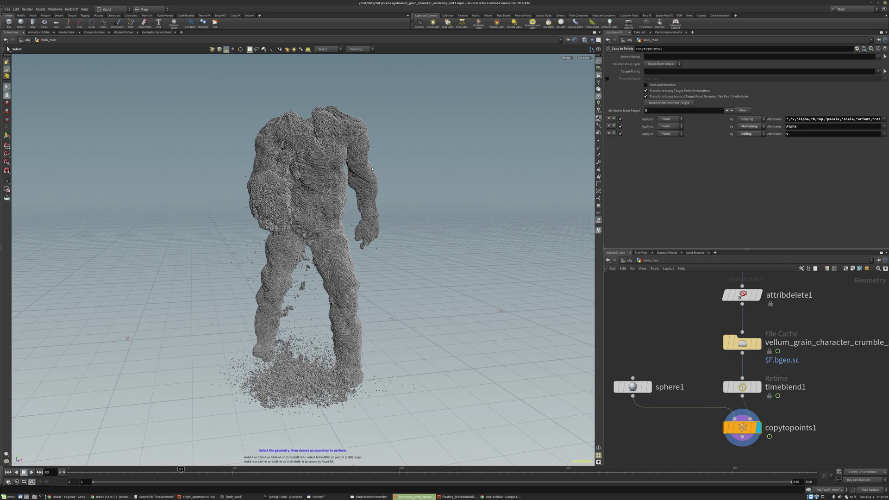
{"action": "key", "text": "Escape"}
{"action": "left_click_drag", "start_coordinate": [324, 202], "coordinate": [303, 174]}
{"action": "key", "text": "s"}
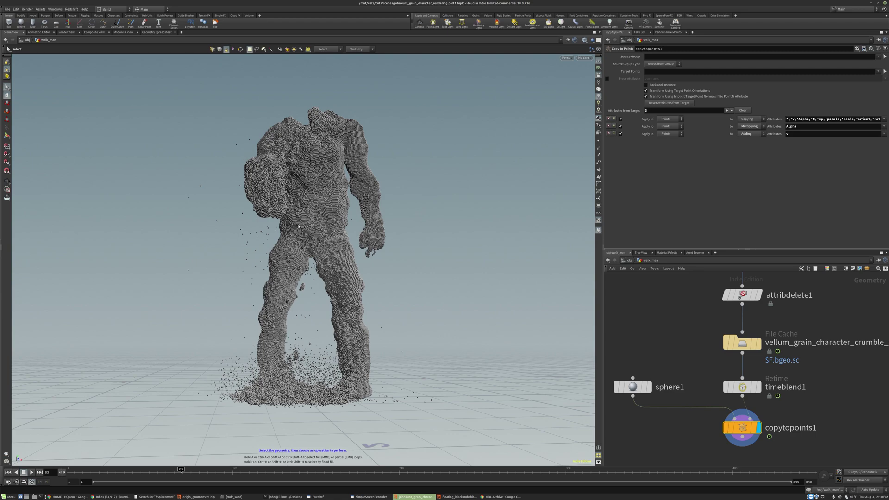
Scrub the copytopoints1 output forward to frame 112 and inspect the fallen chunks and remaining body
{"action": "left_click", "coordinate": [194, 470]}
{"action": "left_click", "coordinate": [219, 472]}
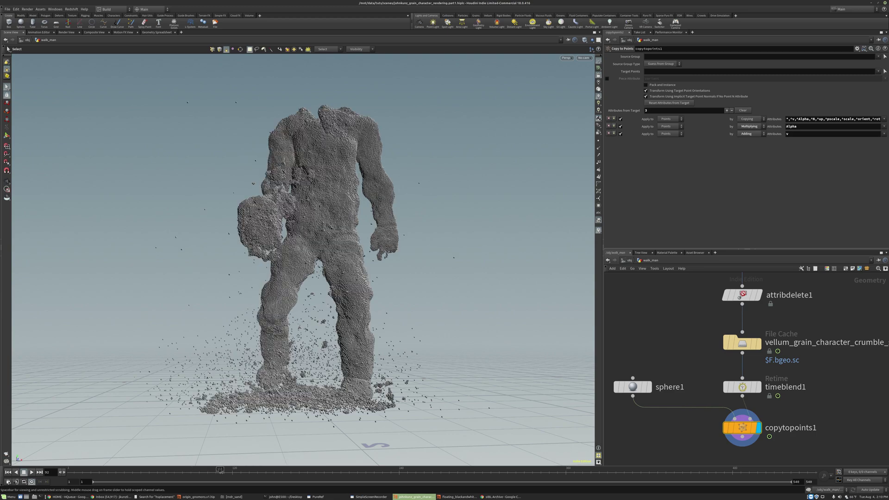
{"action": "left_click_drag", "start_coordinate": [219, 470], "coordinate": [222, 471]}
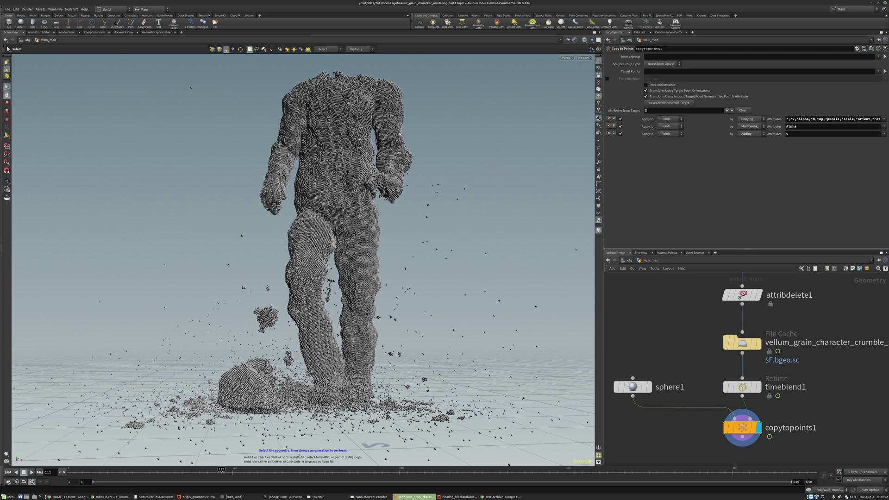
{"action": "key", "text": "Escape"}
{"action": "left_click_drag", "start_coordinate": [382, 144], "coordinate": [275, 176]}
{"action": "key", "text": "s"}
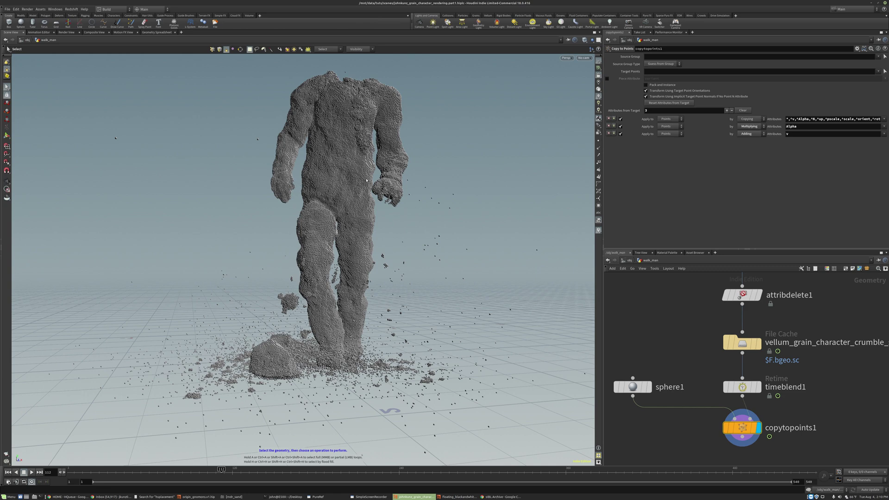
{"action": "left_click_drag", "start_coordinate": [396, 264], "coordinate": [380, 205], "text": "alt"}
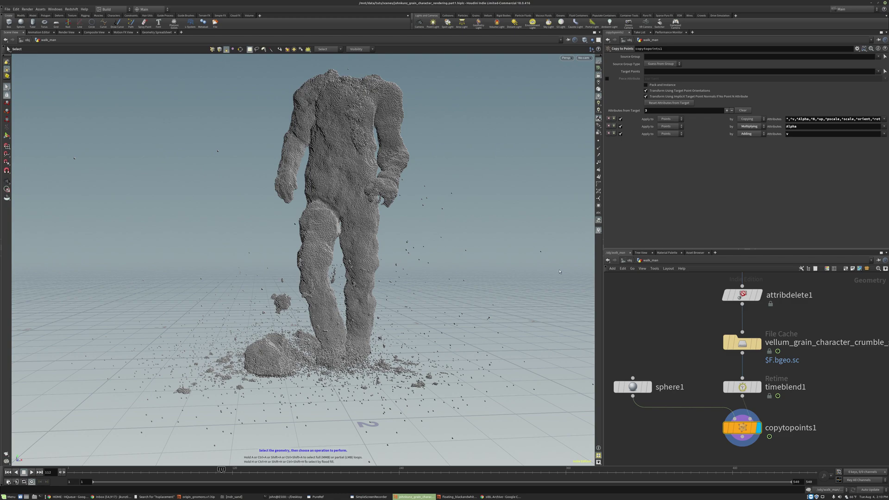
Return to the object level and create a camera from the current perspective view
{"action": "left_click", "coordinate": [627, 262]}
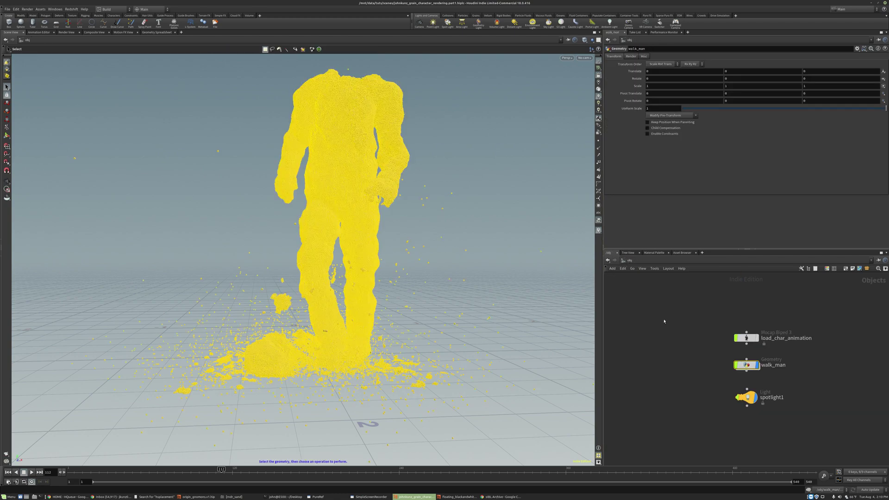
{"action": "left_click", "coordinate": [685, 317]}
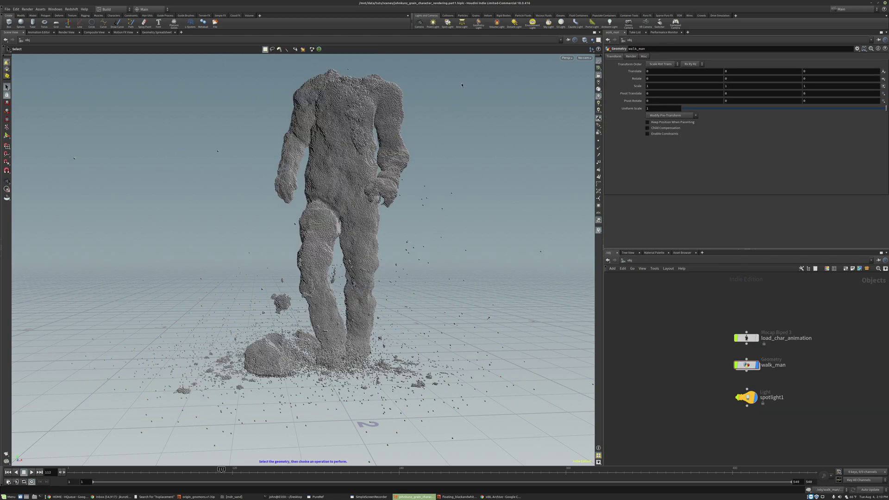
{"action": "left_click", "coordinate": [419, 24], "text": "ctrl"}
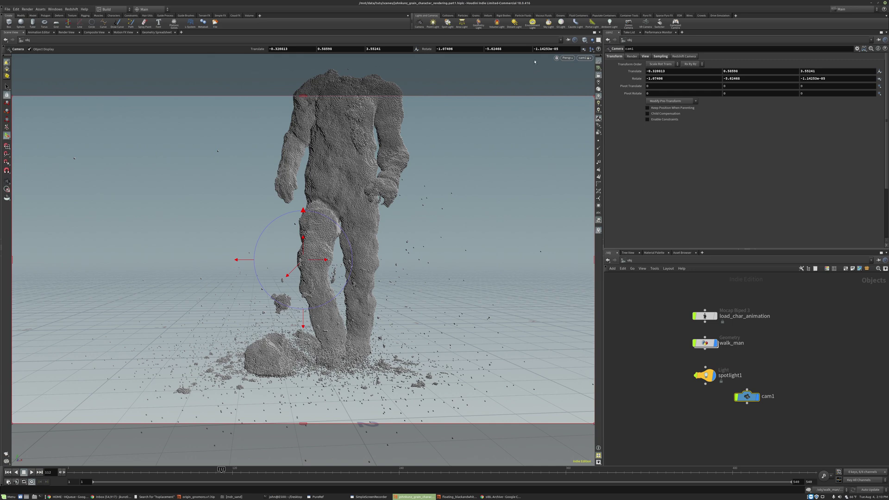
Reposition cam1 to about -0.16, 0.76, 4.15 to frame the whole character, and place its node below spotlight1
{"action": "left_click_drag", "start_coordinate": [305, 244], "coordinate": [302, 219]}
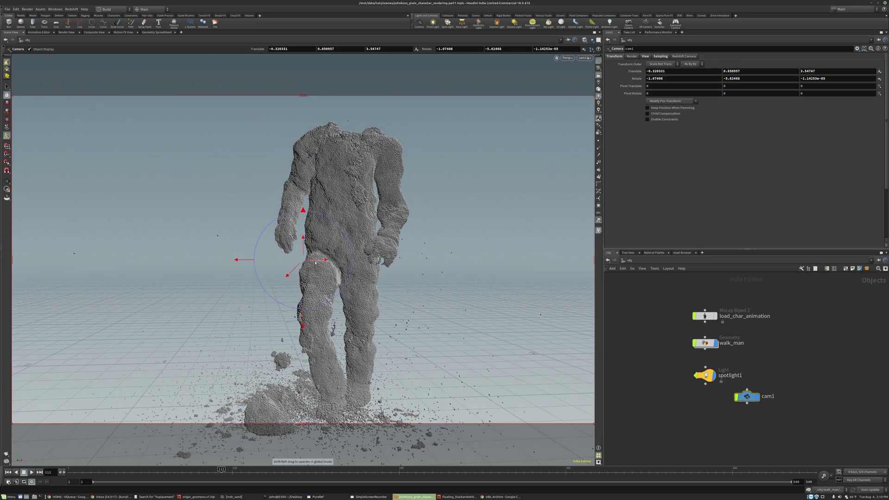
{"action": "left_click_drag", "start_coordinate": [322, 260], "coordinate": [249, 288]}
{"action": "left_click_drag", "start_coordinate": [303, 243], "coordinate": [303, 175]}
{"action": "left_click_drag", "start_coordinate": [754, 397], "coordinate": [711, 408]}
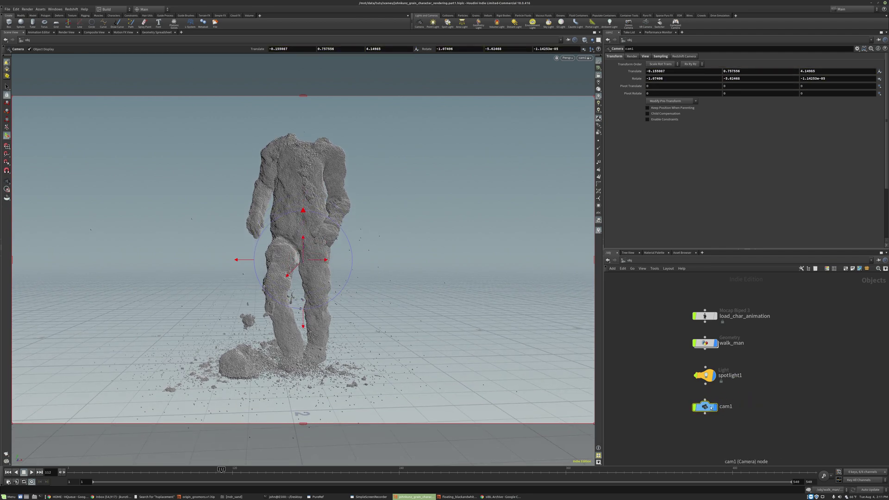
Review cam1's Redshift camera settings and check the installed Redshift plugin version
{"action": "left_click", "coordinate": [684, 56]}
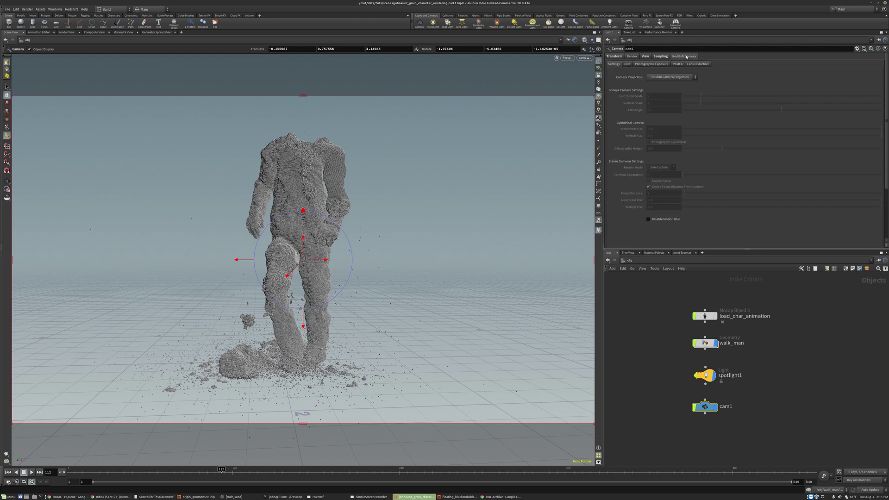
{"action": "left_click", "coordinate": [72, 8]}
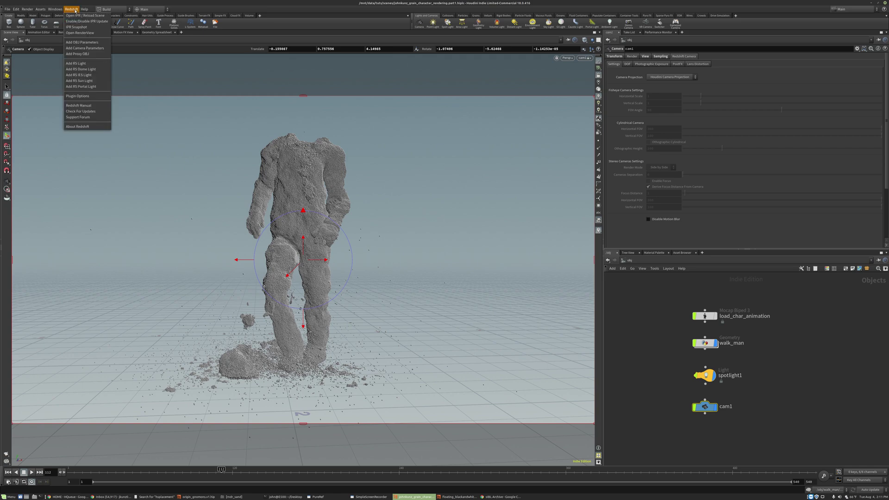
{"action": "left_click", "coordinate": [87, 127]}
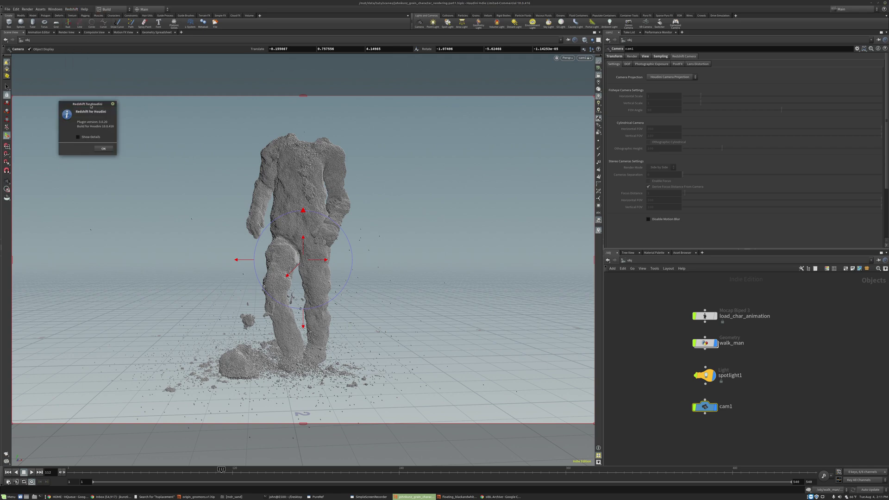
{"action": "left_click_drag", "start_coordinate": [89, 104], "coordinate": [418, 129]}
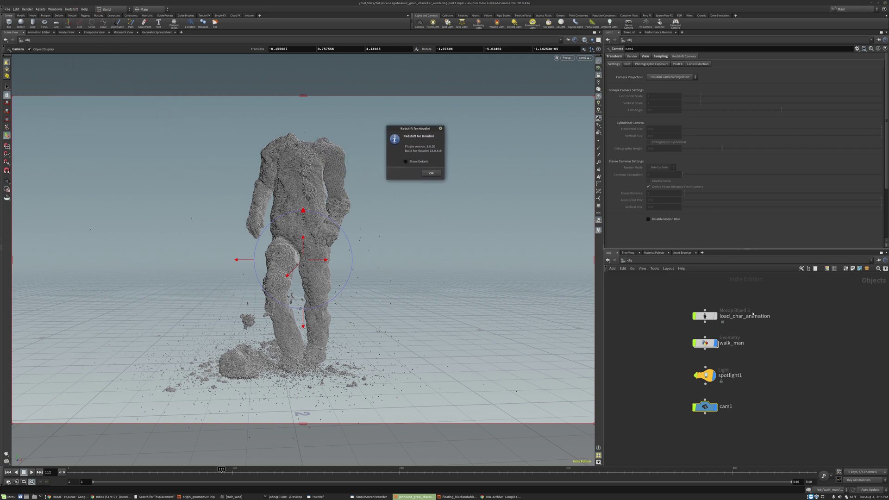
{"action": "left_click", "coordinate": [431, 174]}
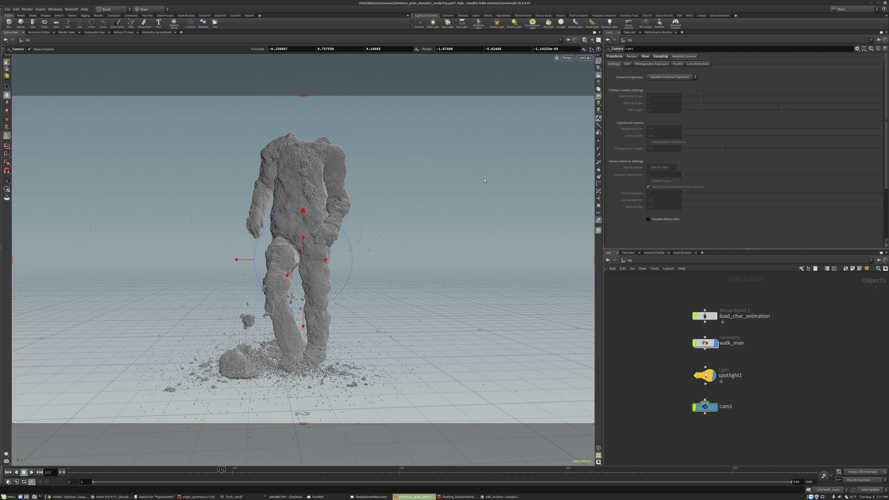
Add the Redshift object parameters to the walk_man geometry object
{"action": "scroll", "coordinate": [717, 372], "scroll_direction": "up", "scroll_amount": 3}
{"action": "left_click", "coordinate": [707, 322]}
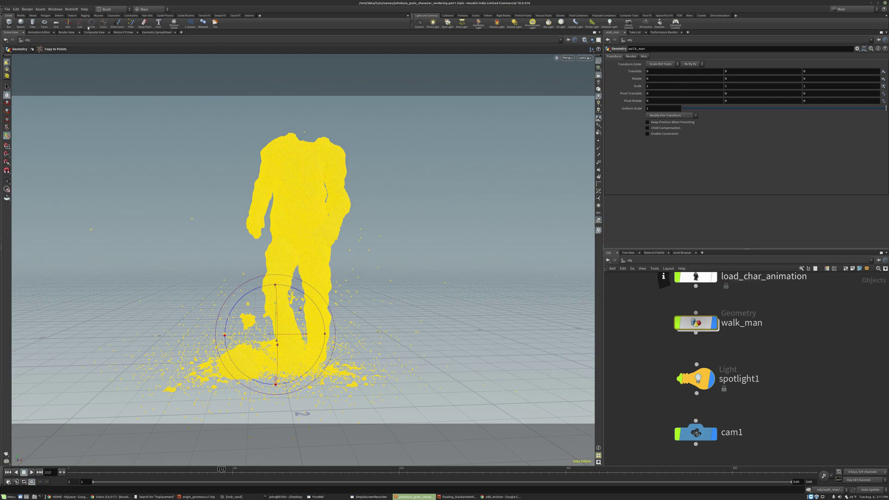
{"action": "left_click", "coordinate": [72, 10]}
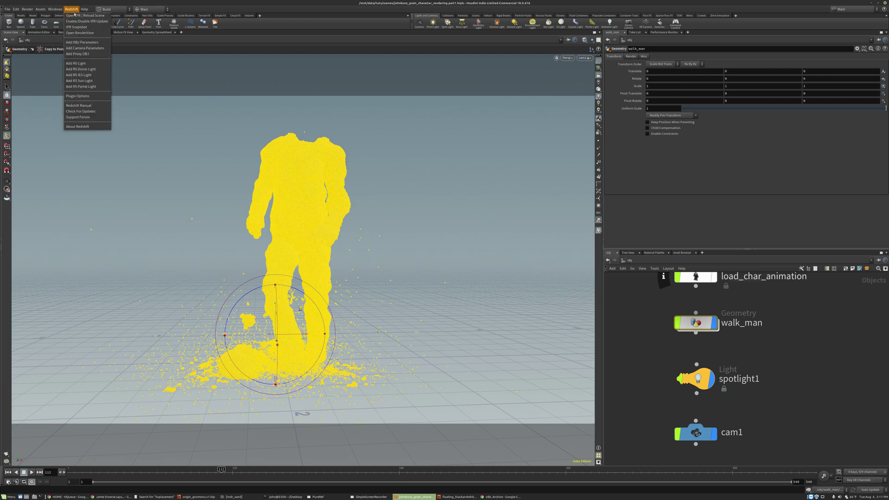
{"action": "left_click", "coordinate": [72, 43]}
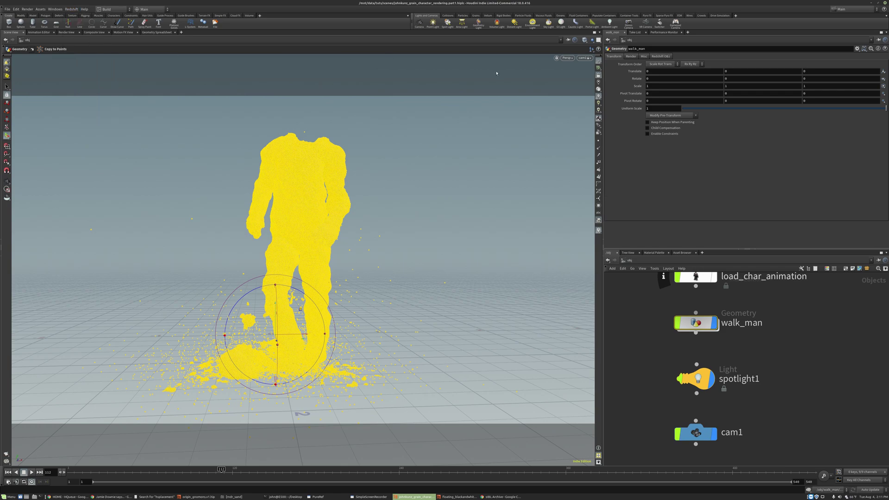
Enable Render Object as Particles in walk_man's Redshift particle settings
{"action": "left_click", "coordinate": [661, 56]}
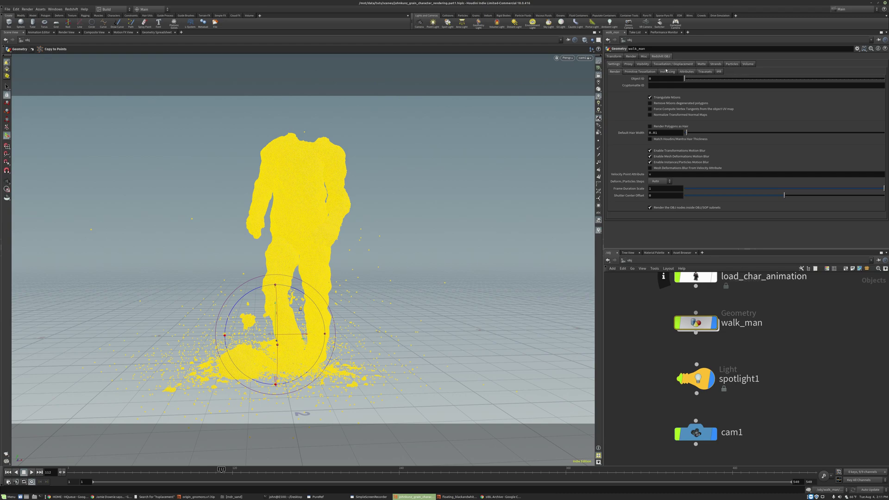
{"action": "left_click", "coordinate": [731, 65]}
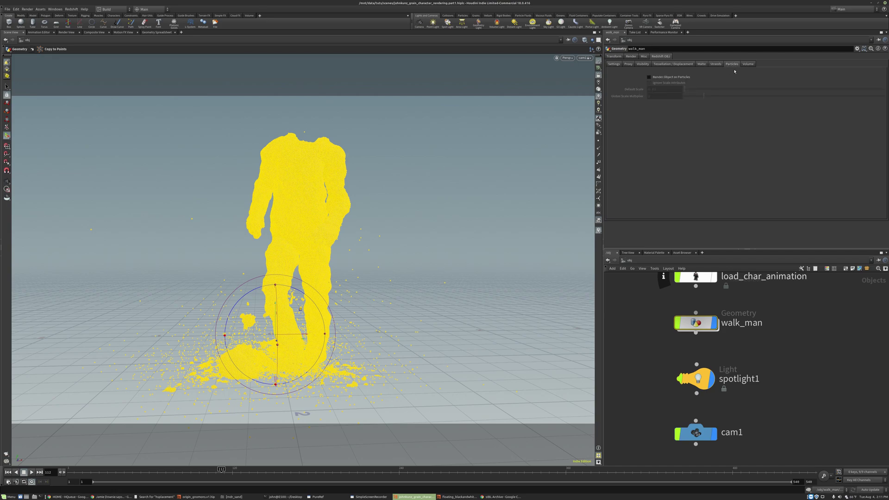
{"action": "left_click", "coordinate": [664, 77]}
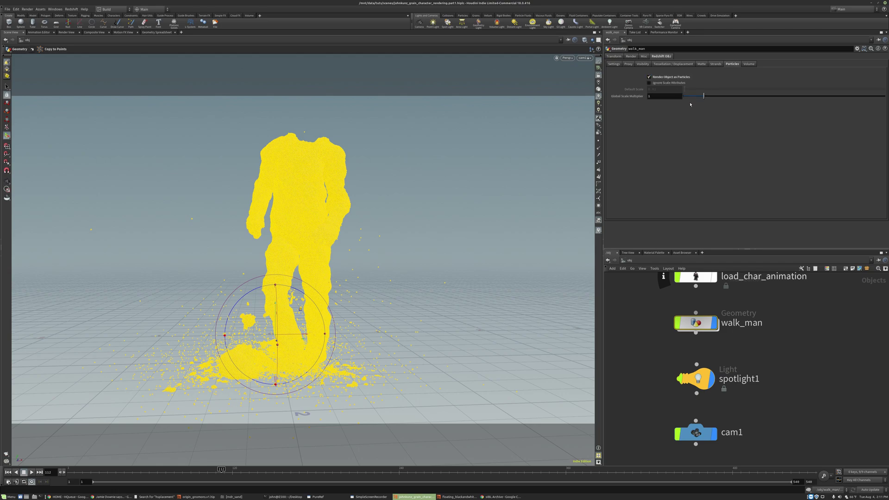
Go inside walk_man and examine the point and primitive information of copytopoints1
{"action": "double_click", "coordinate": [696, 324]}
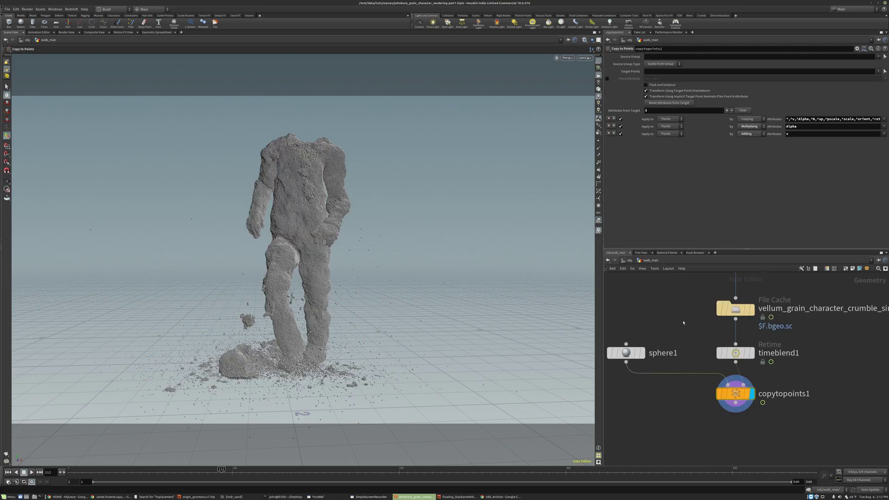
{"action": "scroll", "coordinate": [648, 359], "scroll_direction": "up", "scroll_amount": 2}
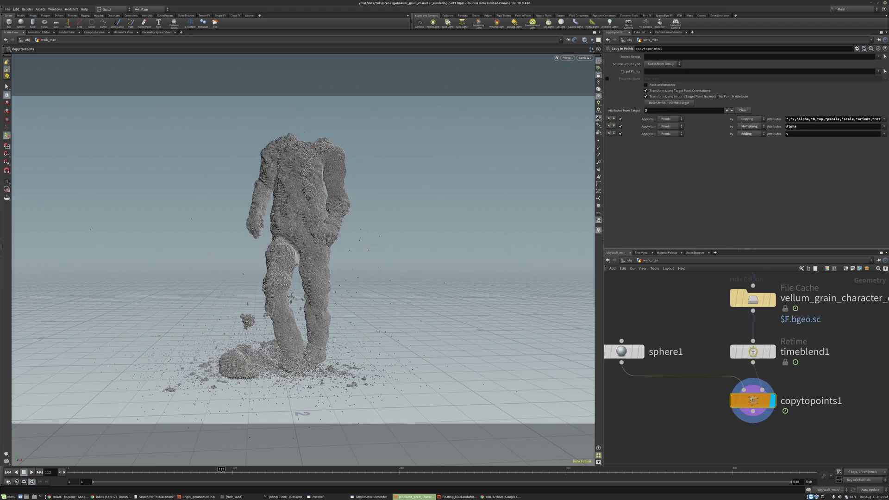
{"action": "mouse_move", "coordinate": [747, 409]}
{"action": "scroll", "coordinate": [754, 401], "scroll_direction": "down", "scroll_amount": 1}
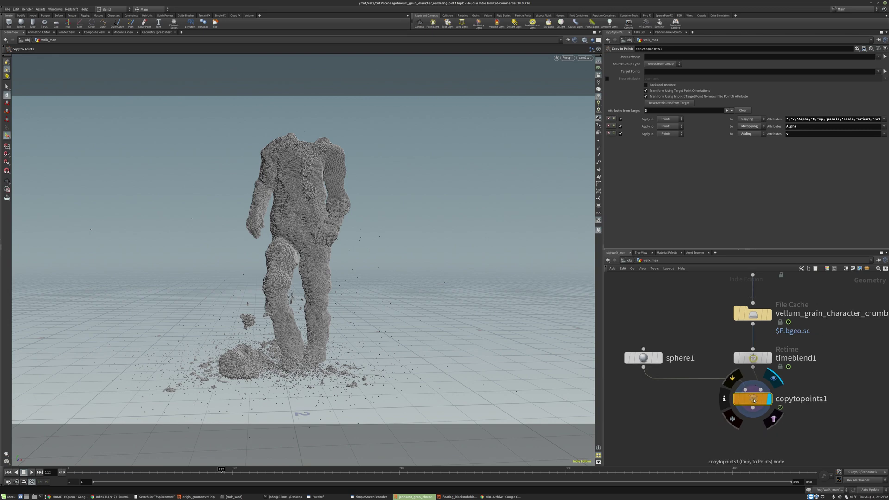
{"action": "middle_click_drag", "start_coordinate": [643, 358], "coordinate": [657, 401]}
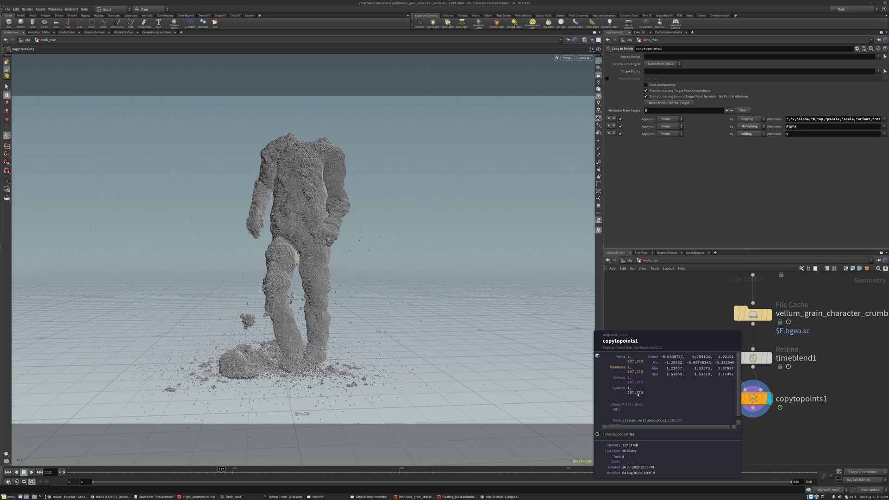
Set the render flag on timeblend1, leaving copytopoints1 as the display node and moving it slightly lower in the network
{"action": "key", "text": "r"}
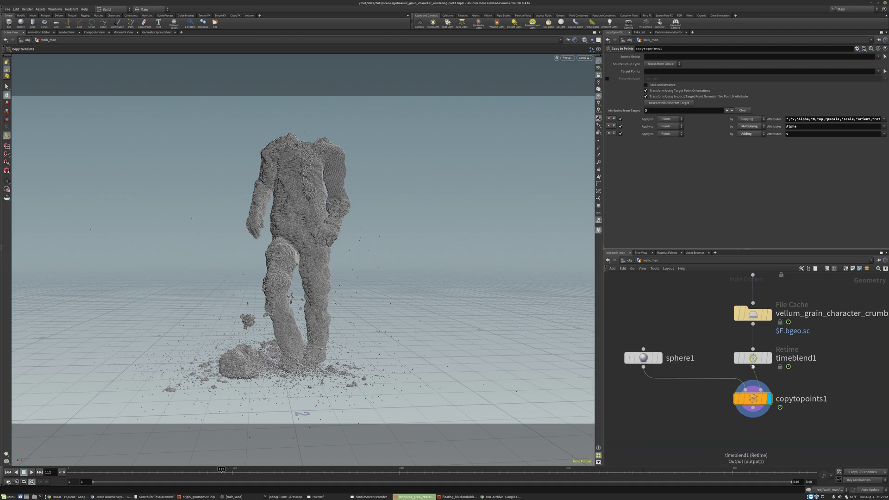
{"action": "left_click", "coordinate": [758, 360]}
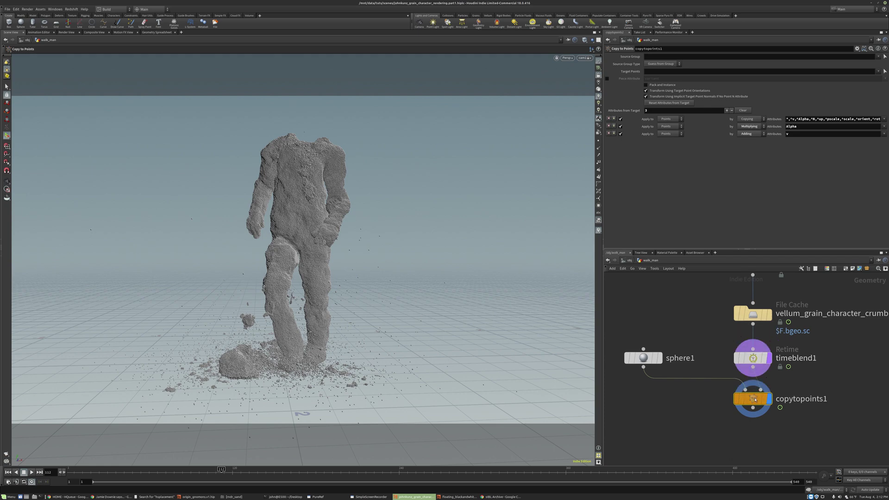
{"action": "left_click_drag", "start_coordinate": [753, 399], "coordinate": [753, 410]}
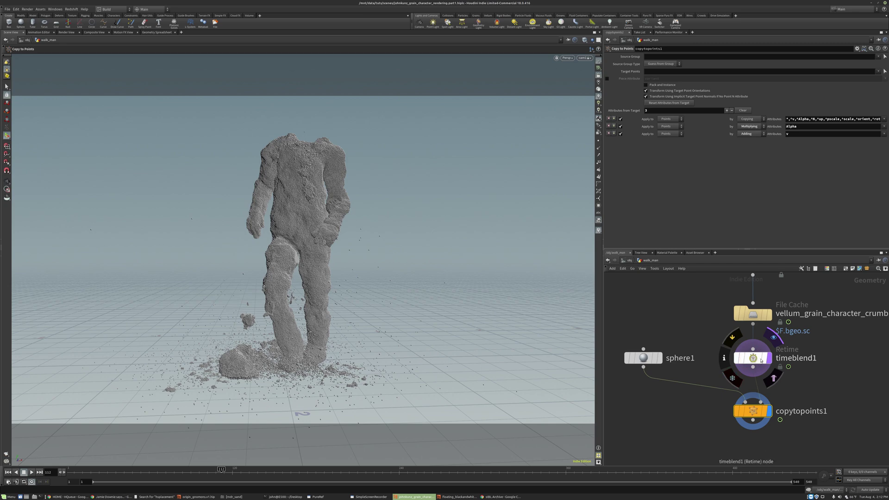
{"action": "mouse_move", "coordinate": [756, 408]}
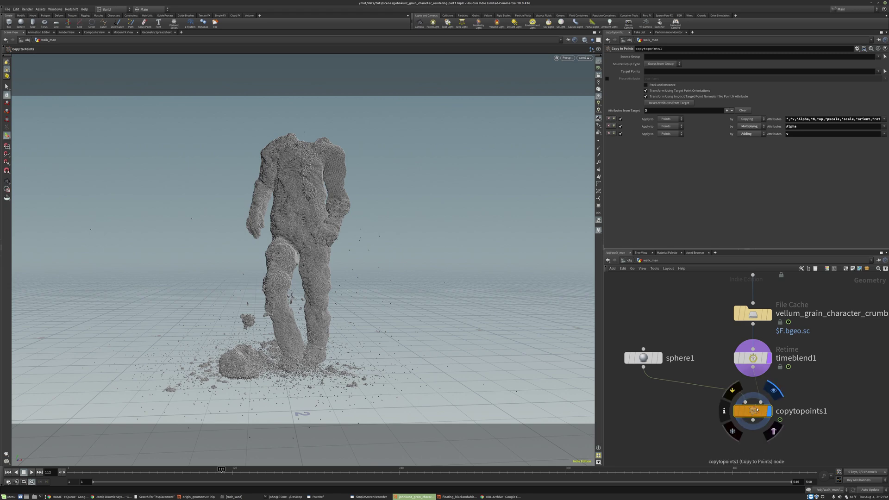
{"action": "scroll", "coordinate": [724, 361], "scroll_direction": "down", "scroll_amount": 3}
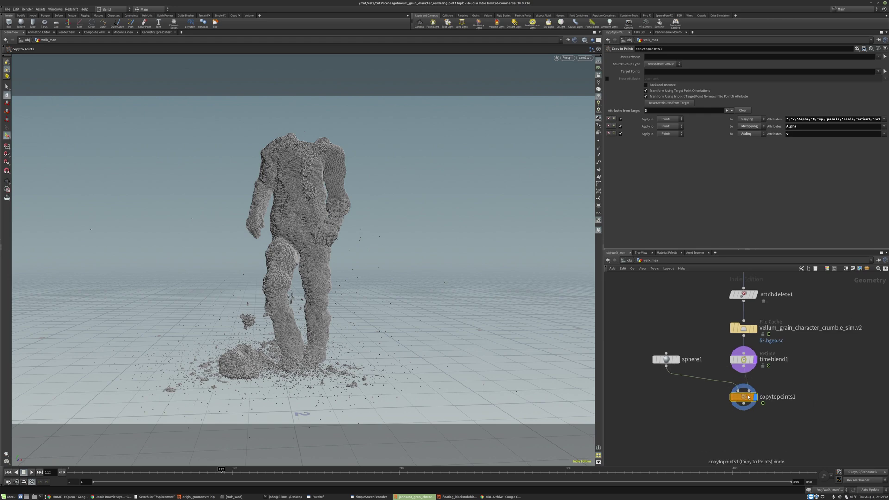
{"action": "mouse_move", "coordinate": [755, 363]}
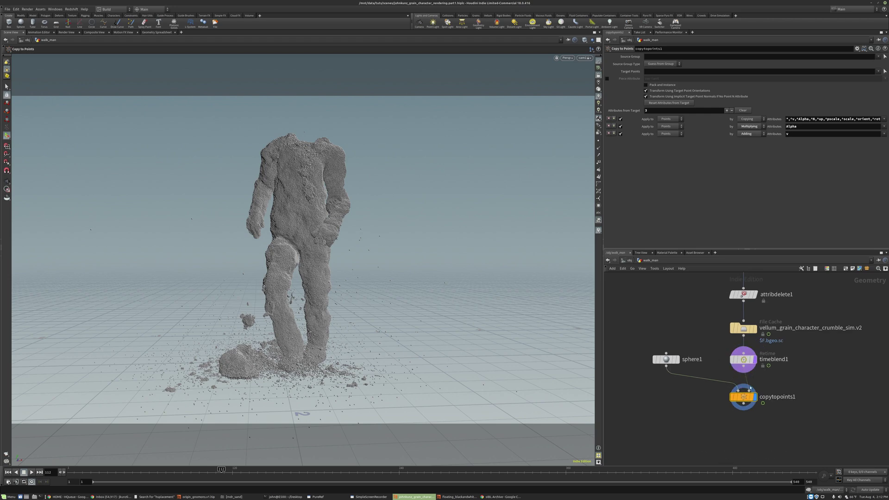
Return to the object level and delete spotlight1
{"action": "left_click", "coordinate": [628, 262]}
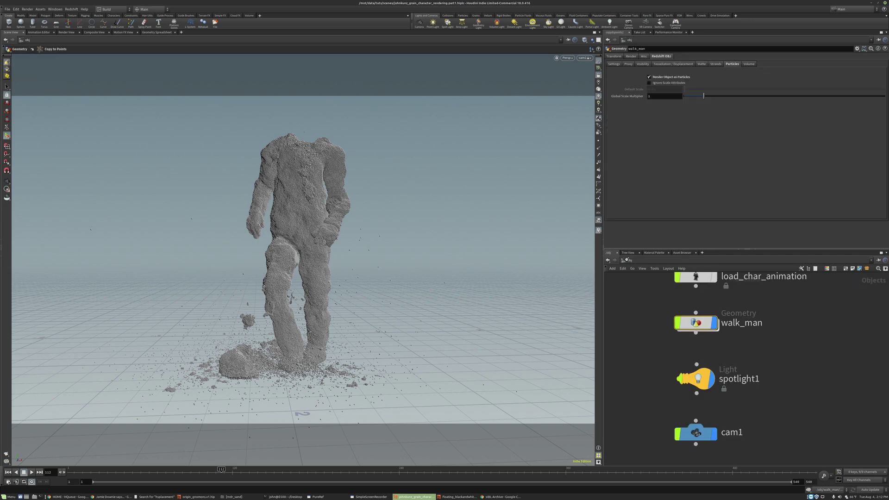
{"action": "key", "text": "h"}
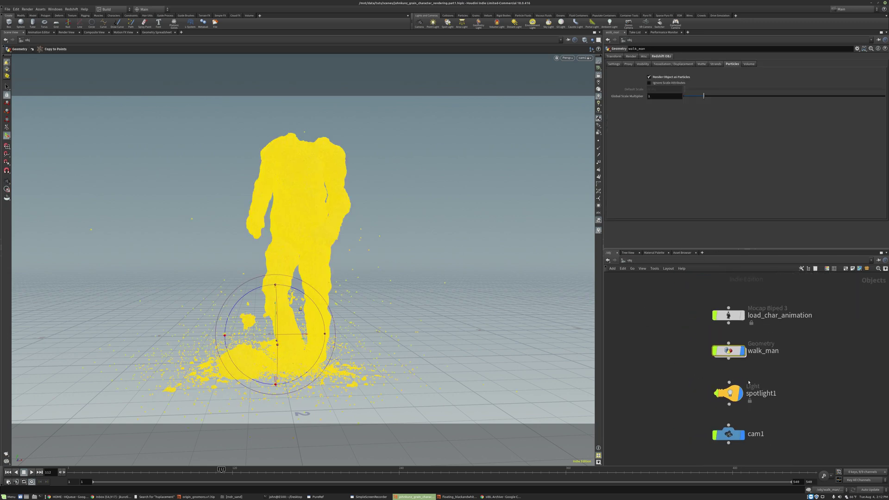
{"action": "left_click", "coordinate": [728, 393]}
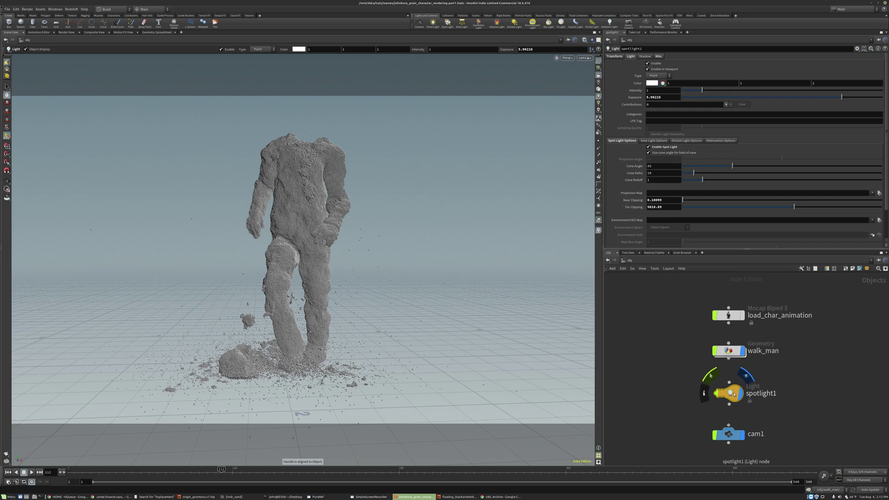
{"action": "key", "text": "Delete"}
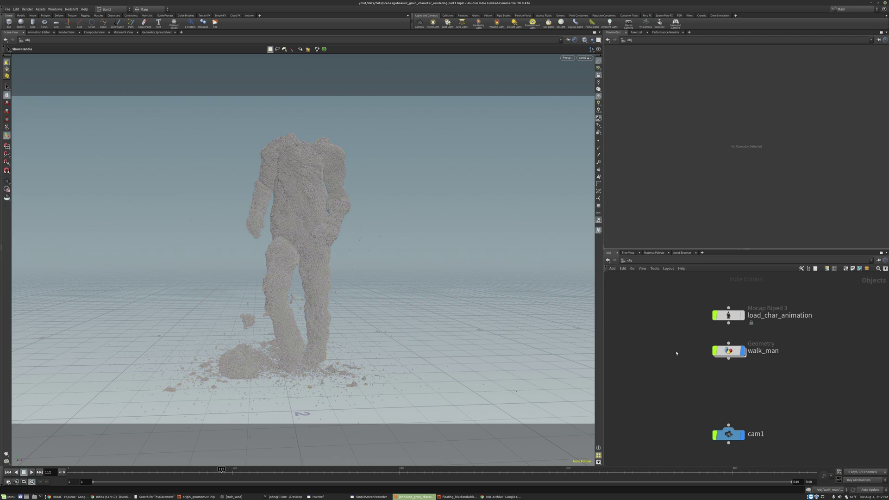
Add an RSLightDome between walk_man and cam1 and open its light settings
{"action": "key", "text": "Tab"}
{"action": "type", "text": "rs"}
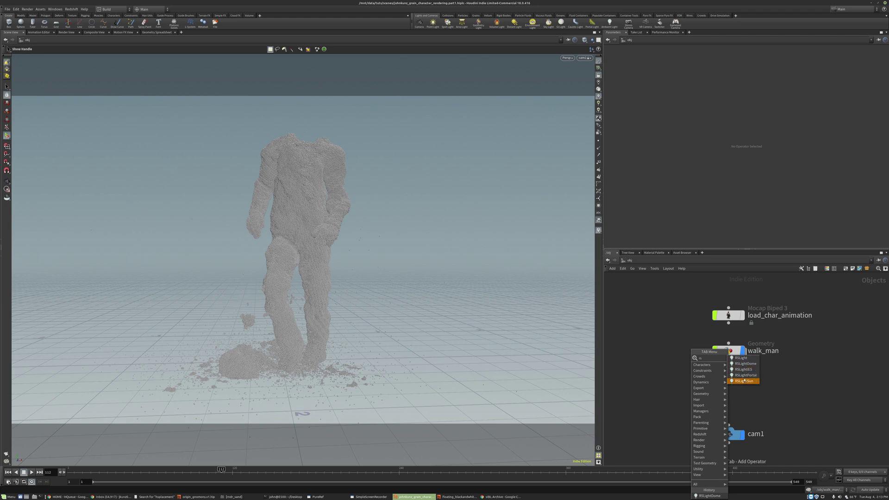
{"action": "left_click", "coordinate": [745, 366]}
{"action": "left_click", "coordinate": [731, 391]}
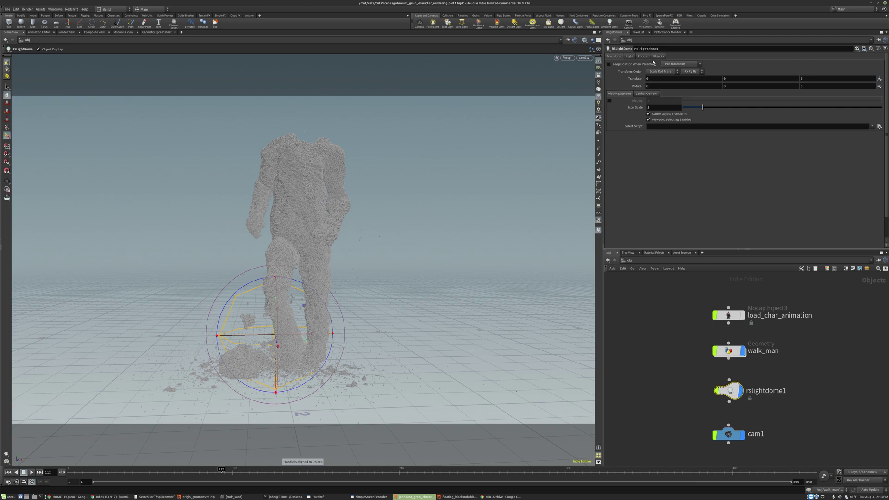
{"action": "left_click", "coordinate": [626, 56]}
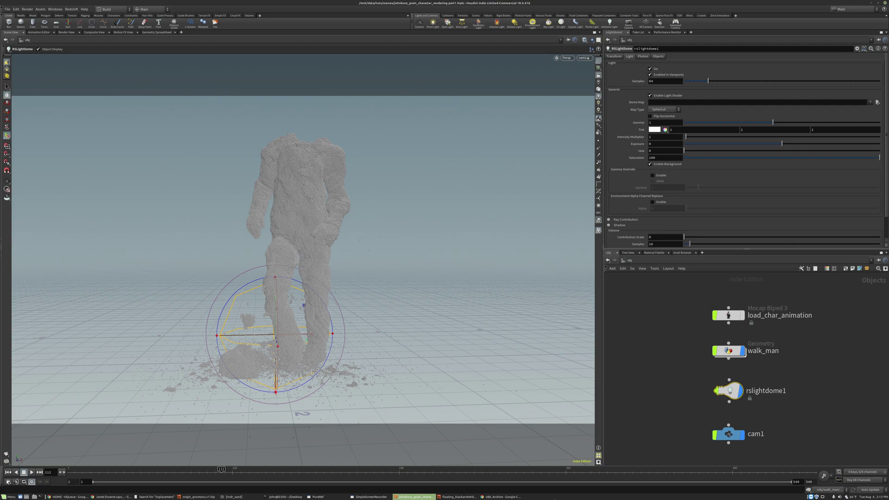
Switch to Chrome to browse the sIBL Archive environments and view the chrome-ball HDR merge example
{"action": "key", "text": "alt+Tab"}
{"action": "scroll", "coordinate": [347, 250], "scroll_direction": "up", "scroll_amount": 3}
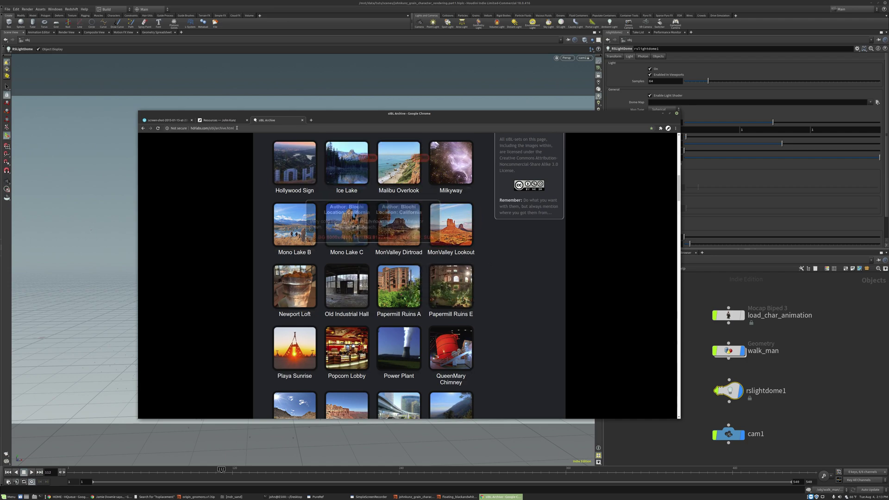
{"action": "left_click", "coordinate": [167, 120]}
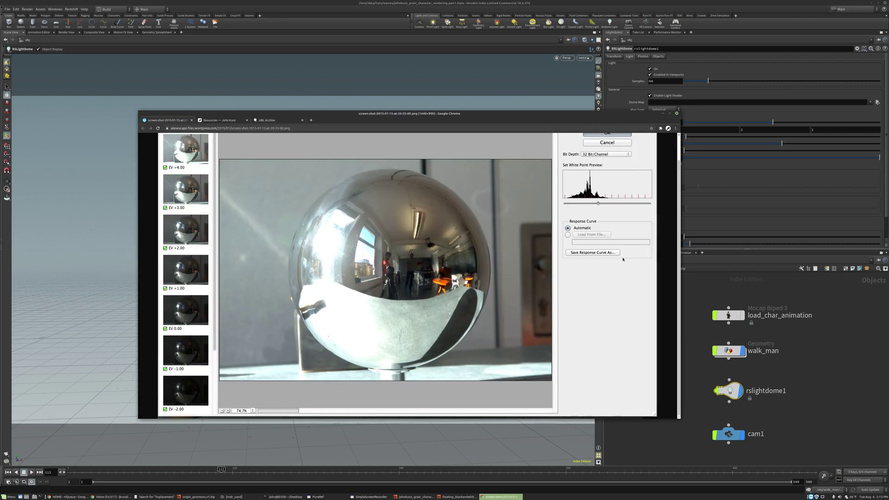
Review the chrome-ball HDR merge example, then open HDR Labs from the HDRIs section of the Resources page
{"action": "scroll", "coordinate": [400, 218], "scroll_direction": "up", "scroll_amount": 1}
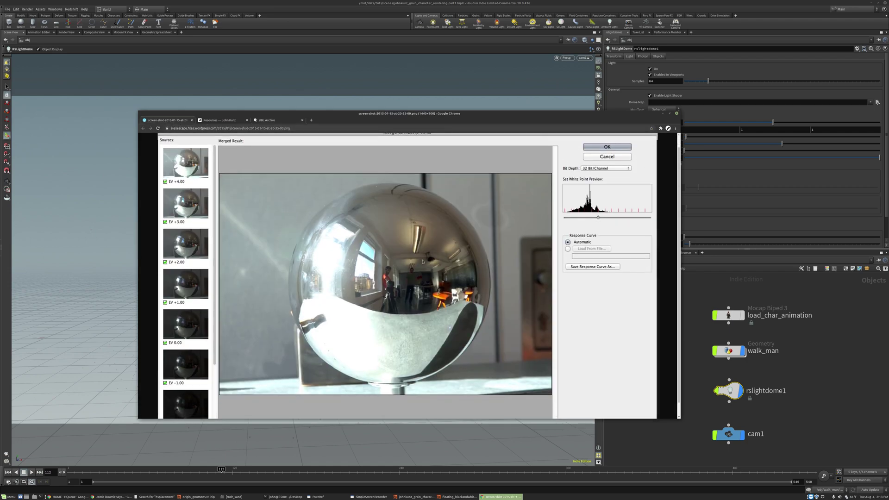
{"action": "scroll", "coordinate": [386, 227], "scroll_direction": "down", "scroll_amount": 1}
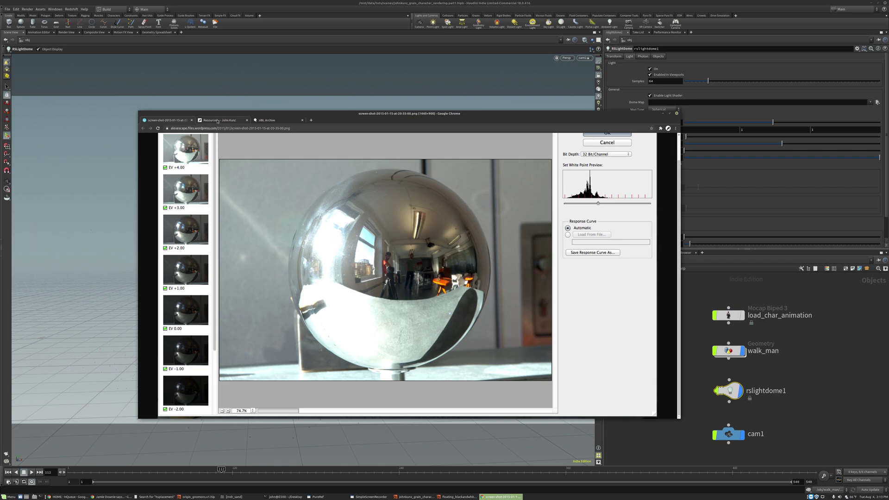
{"action": "left_click", "coordinate": [218, 121]}
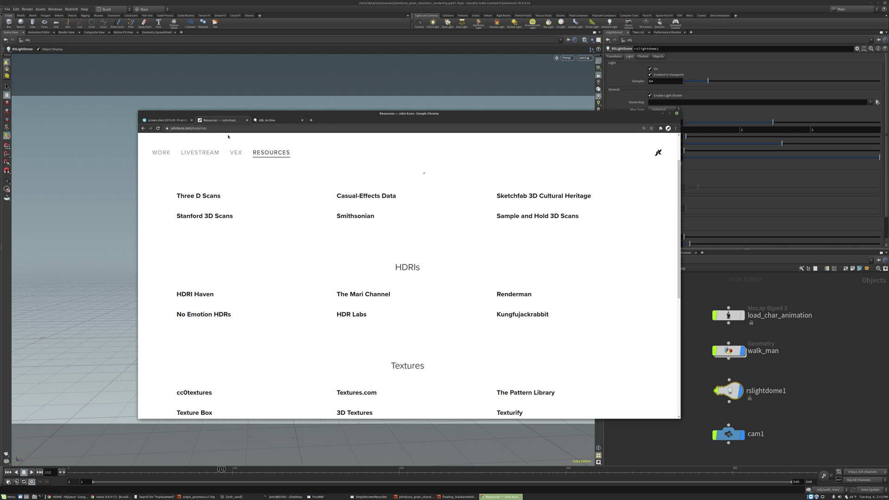
{"action": "scroll", "coordinate": [352, 268], "scroll_direction": "up", "scroll_amount": 2}
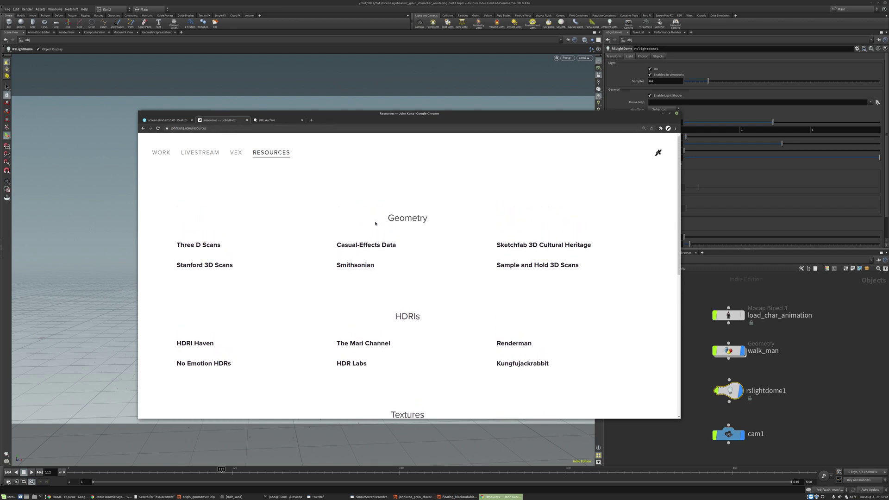
{"action": "scroll", "coordinate": [209, 239], "scroll_direction": "down", "scroll_amount": 1}
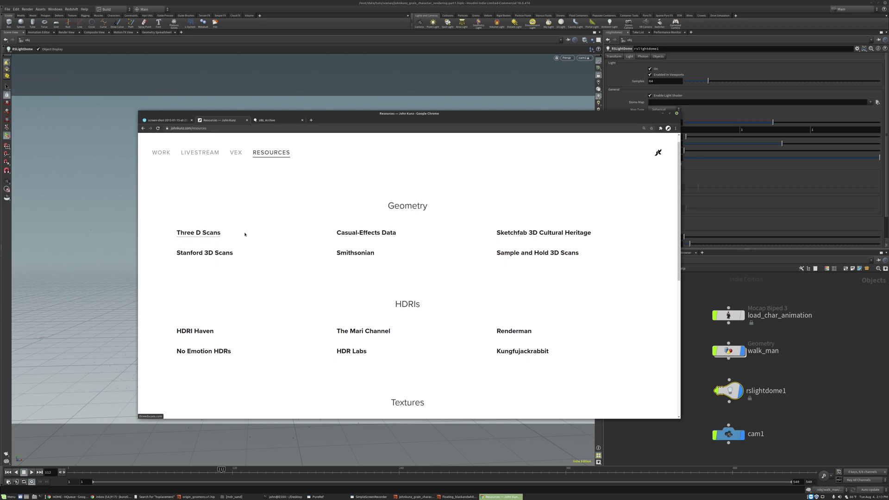
{"action": "scroll", "coordinate": [407, 245], "scroll_direction": "down", "scroll_amount": 3}
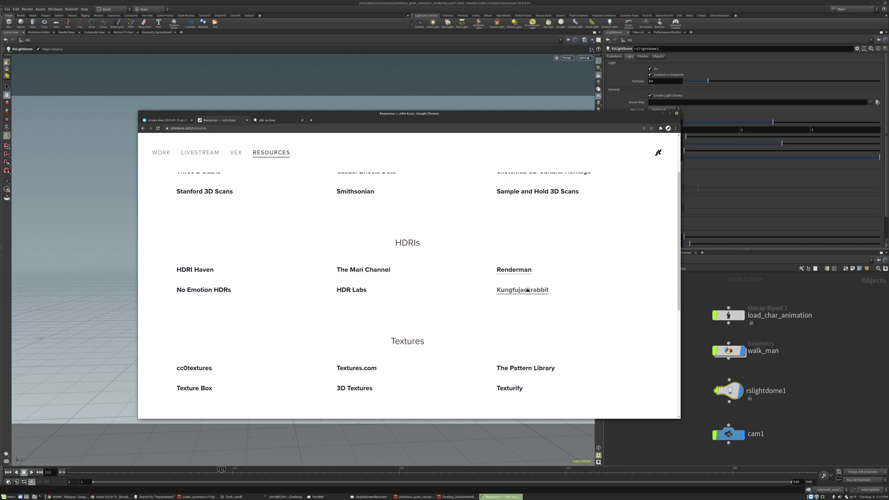
{"action": "left_click", "coordinate": [354, 289]}
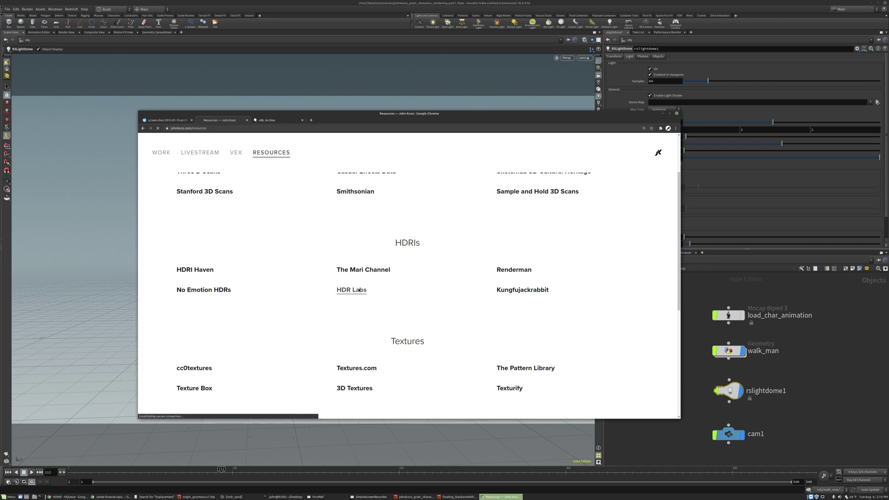
Browse the sIBL Archive environments and view the details of the Playa Sunrise set
{"action": "scroll", "coordinate": [323, 239], "scroll_direction": "down", "scroll_amount": 5}
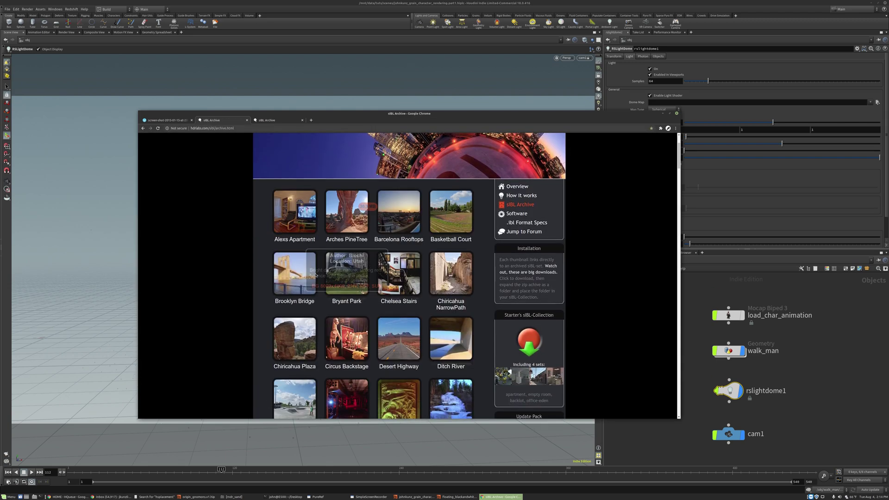
{"action": "scroll", "coordinate": [387, 261], "scroll_direction": "up", "scroll_amount": 5}
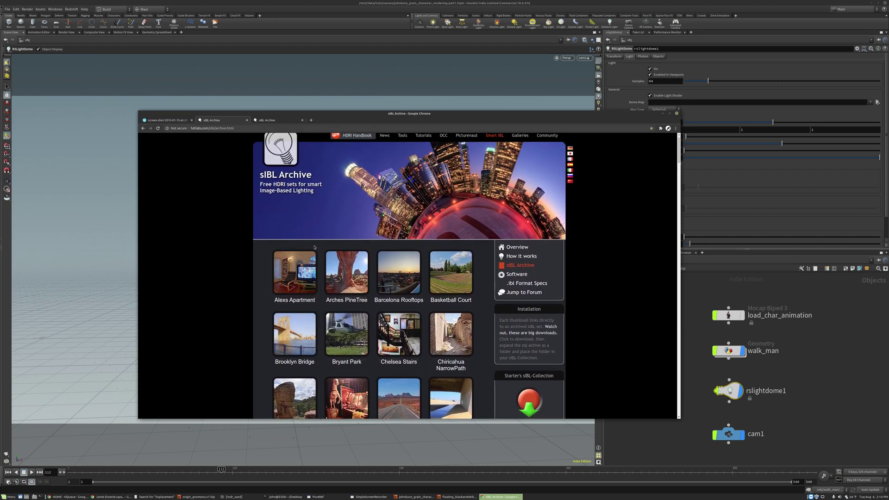
{"action": "scroll", "coordinate": [305, 260], "scroll_direction": "down", "scroll_amount": 4}
{"action": "scroll", "coordinate": [321, 255], "scroll_direction": "down", "scroll_amount": 1}
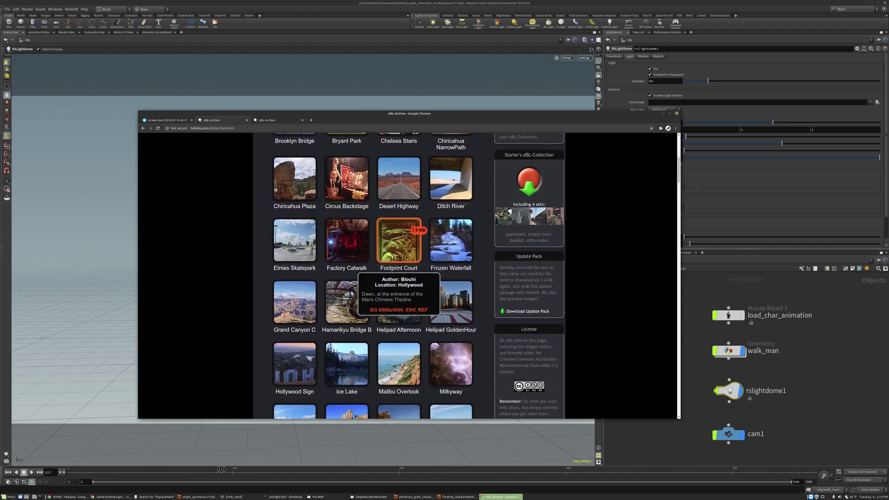
{"action": "scroll", "coordinate": [493, 292], "scroll_direction": "down", "scroll_amount": 1}
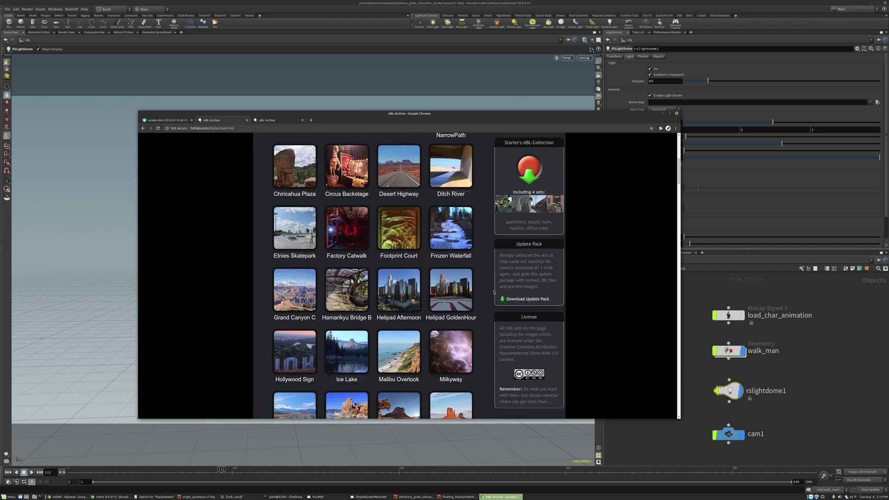
{"action": "scroll", "coordinate": [494, 292], "scroll_direction": "down", "scroll_amount": 2}
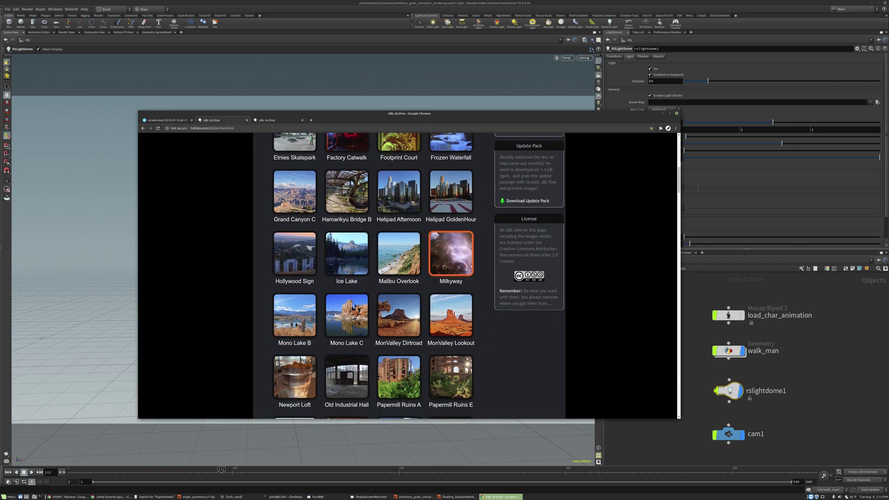
{"action": "scroll", "coordinate": [424, 259], "scroll_direction": "down", "scroll_amount": 2}
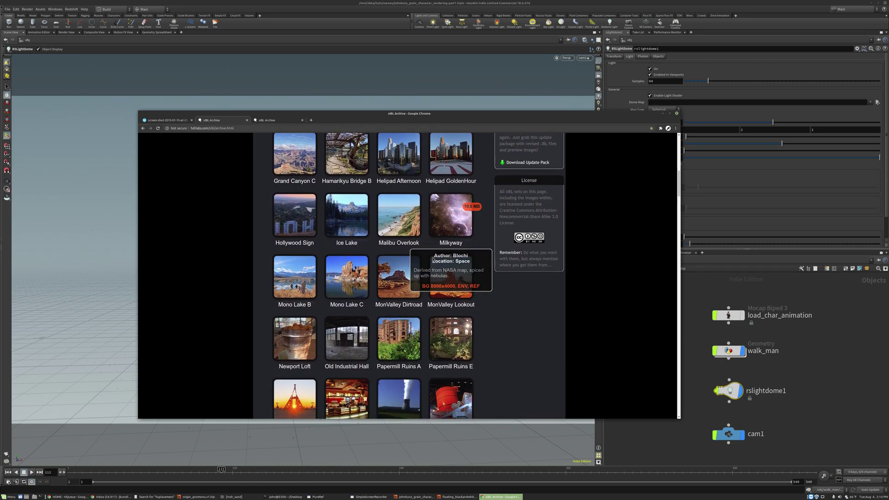
{"action": "scroll", "coordinate": [428, 271], "scroll_direction": "down", "scroll_amount": 2}
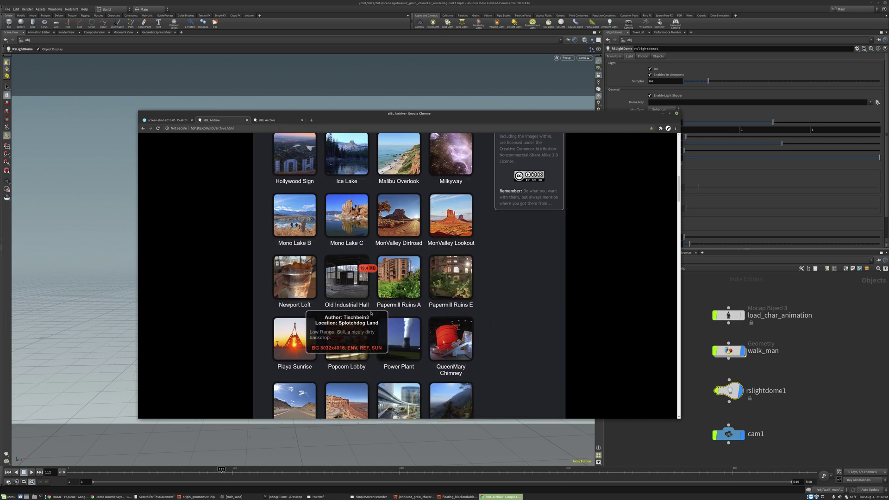
{"action": "scroll", "coordinate": [371, 313], "scroll_direction": "down", "scroll_amount": 1}
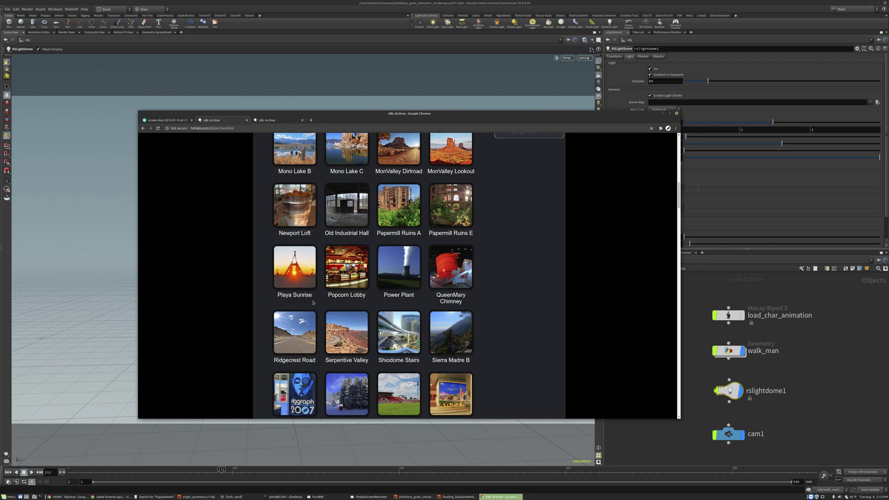
{"action": "mouse_move", "coordinate": [284, 273]}
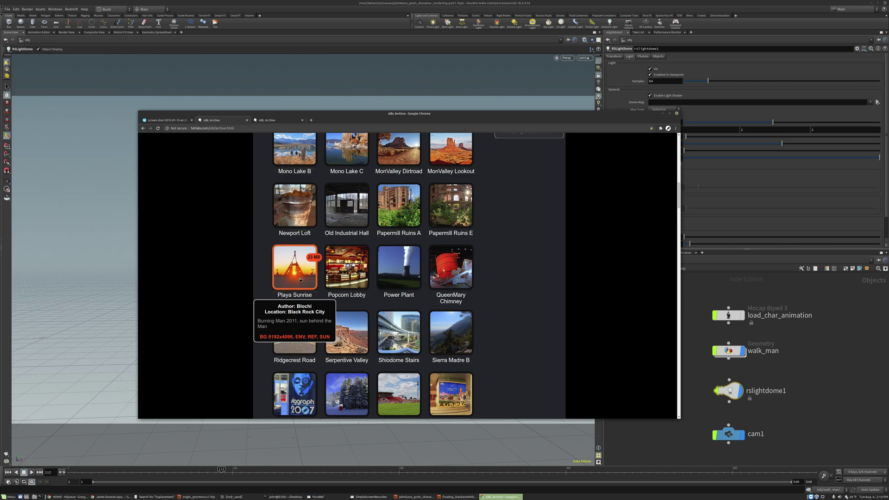
Switch to Houdini, load Playa_Sunrise.exr from the downloaded Playa_Sunrise folder as rslightdome1's Dome Map, and set its Y rotation to -14
{"action": "left_click", "coordinate": [684, 102]}
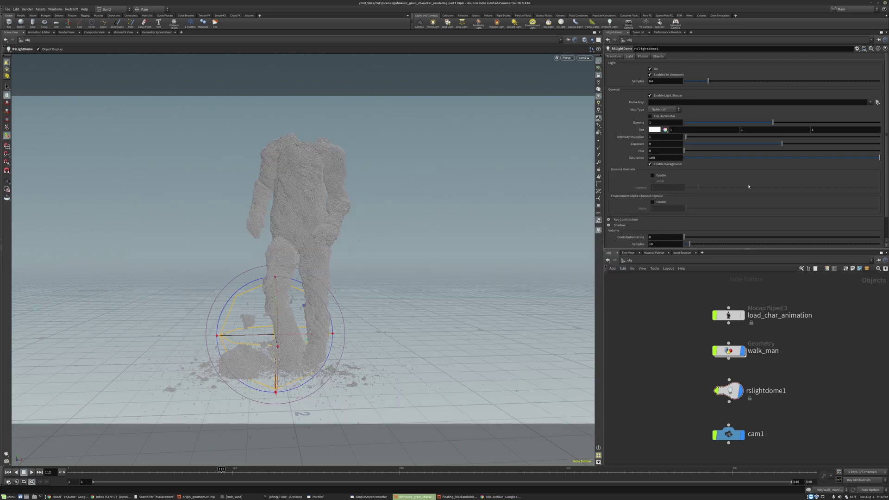
{"action": "type", "text": "/home/john/Downloads/Playa_Sunrise/Playa_Sunrise.exr"}
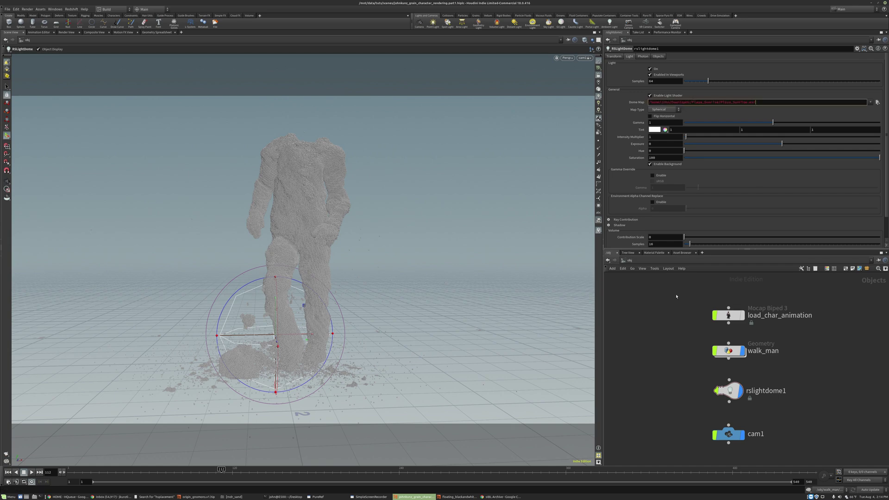
{"action": "key", "text": "Return"}
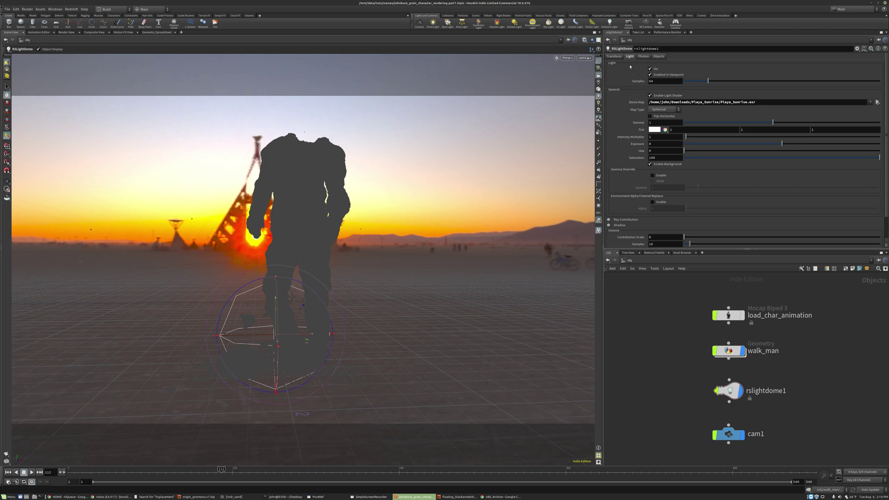
{"action": "left_click", "coordinate": [618, 56]}
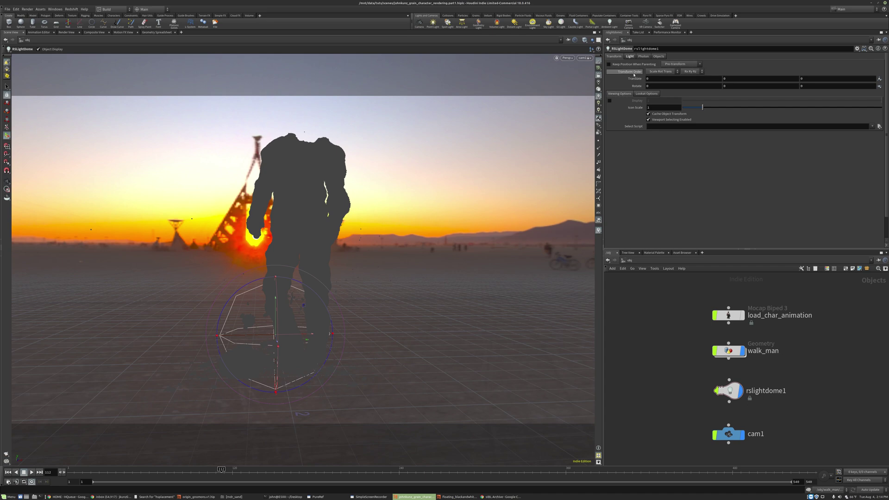
{"action": "mouse_move", "coordinate": [728, 86]}
{"action": "middle_mouse_down"}
{"action": "mouse_move", "coordinate": [729, 75]}
{"action": "mouse_move", "coordinate": [787, 73]}
{"action": "mouse_move", "coordinate": [687, 76]}
{"action": "mouse_move", "coordinate": [728, 85]}
{"action": "middle_mouse_up"}
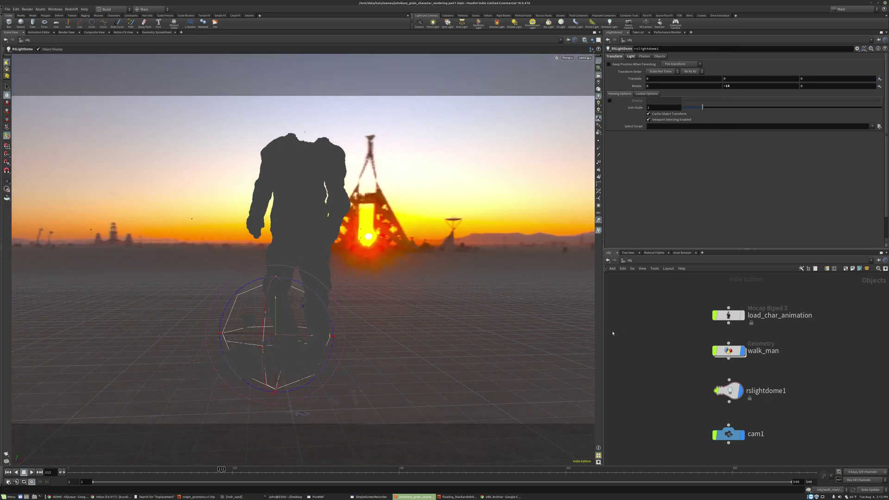
Go to the out network and add a Redshift (Render) output node
{"action": "left_click", "coordinate": [627, 260]}
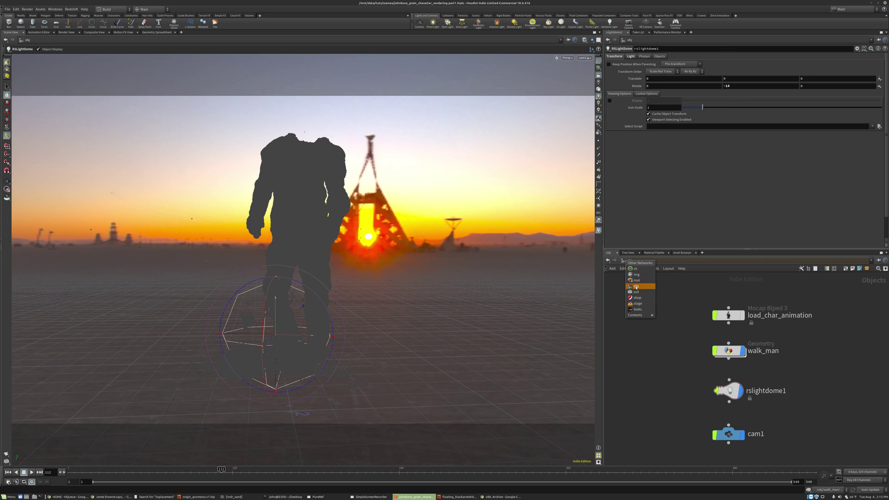
{"action": "left_click", "coordinate": [637, 292]}
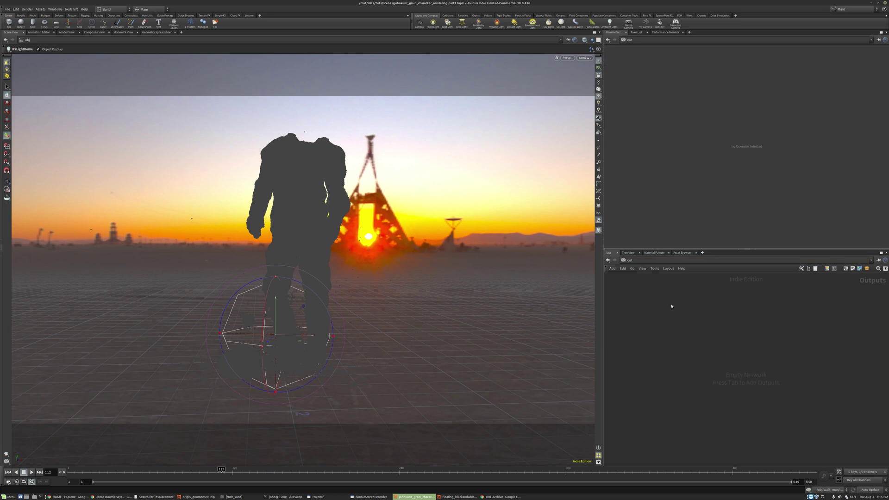
{"action": "left_click", "coordinate": [632, 262]}
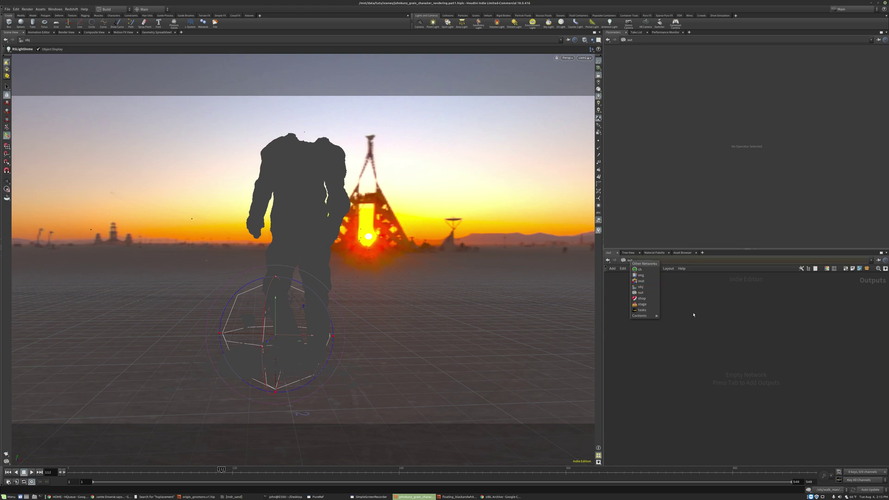
{"action": "left_click", "coordinate": [649, 292]}
{"action": "key", "text": "Tab"}
{"action": "type", "text": "red"}
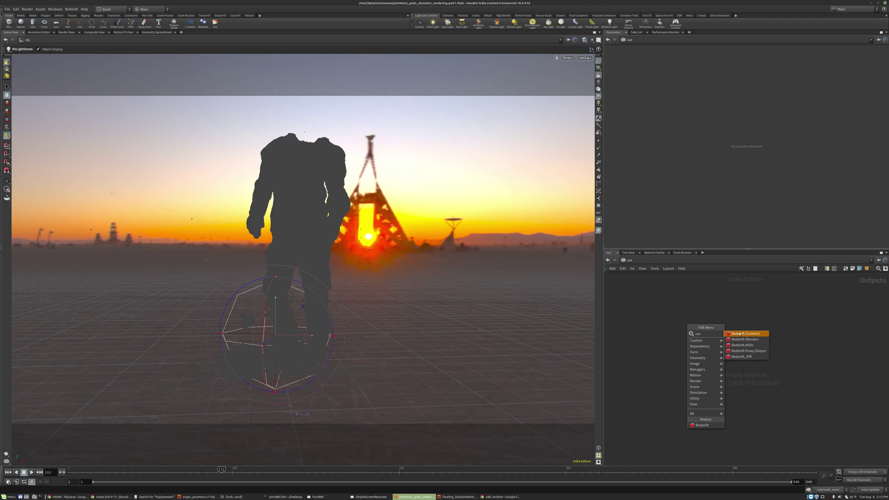
{"action": "left_click", "coordinate": [745, 341]}
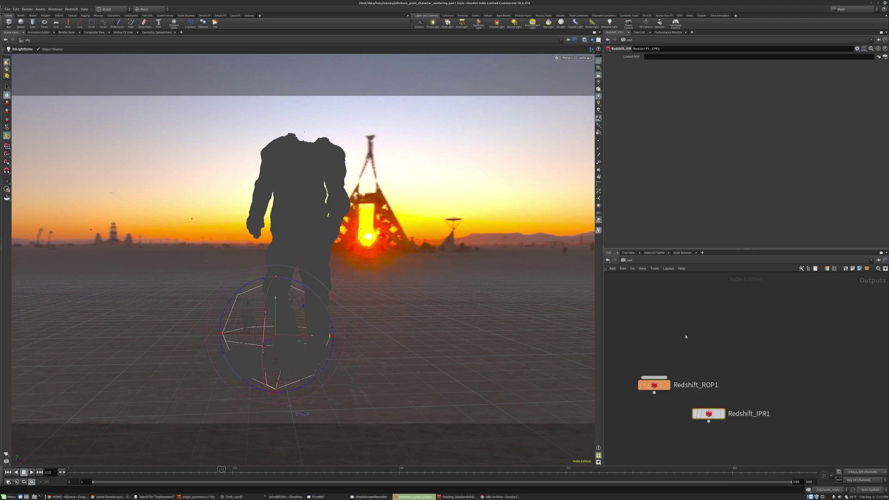
Open the Redshift RenderView from Redshift_ROP1, start the interactive render through cam1, and place the window clear of the network
{"action": "key", "text": "h"}
{"action": "left_click", "coordinate": [678, 344]}
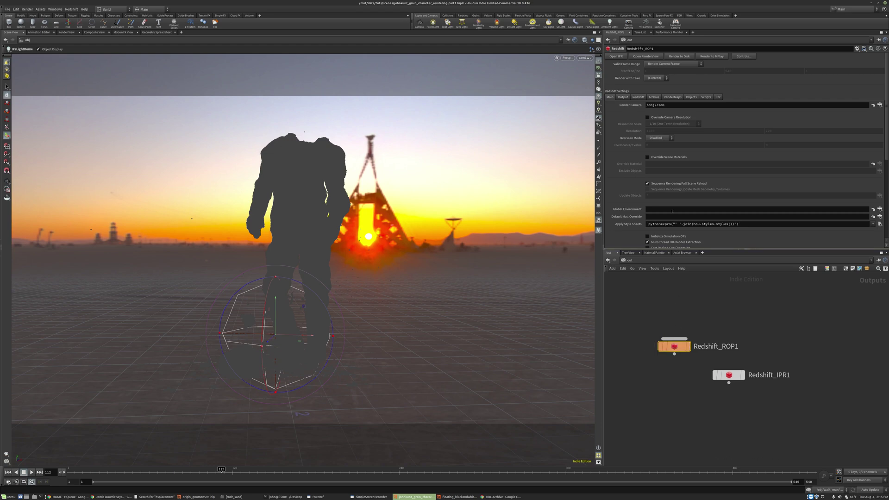
{"action": "left_click", "coordinate": [645, 56]}
{"action": "left_click_drag", "start_coordinate": [530, 131], "coordinate": [675, 132]}
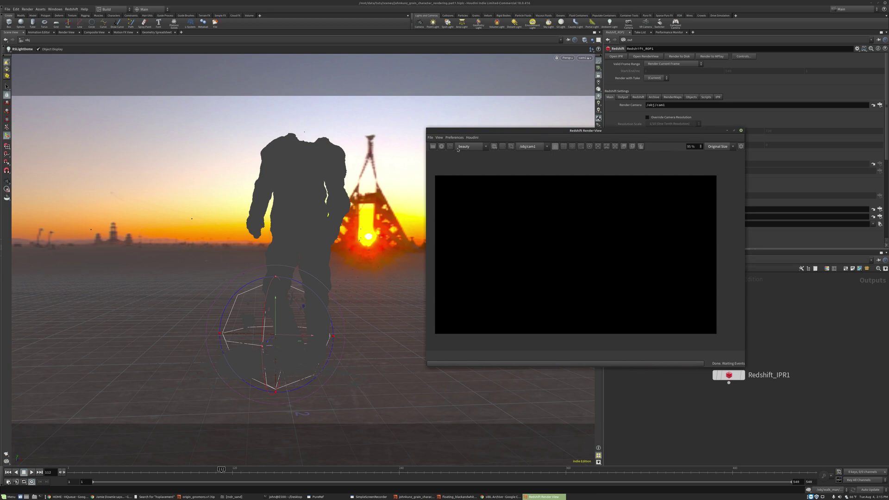
{"action": "left_click", "coordinate": [441, 146]}
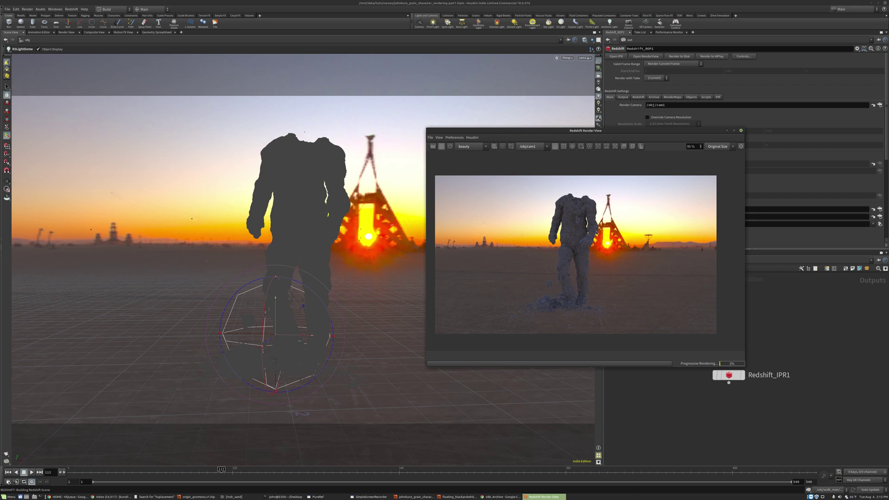
{"action": "left_click_drag", "start_coordinate": [597, 133], "coordinate": [551, 215]}
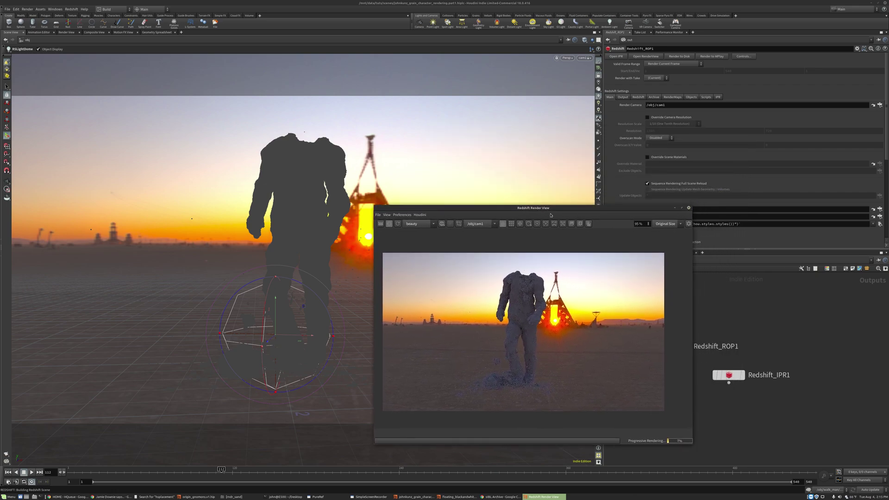
{"action": "left_click_drag", "start_coordinate": [614, 208], "coordinate": [548, 210]}
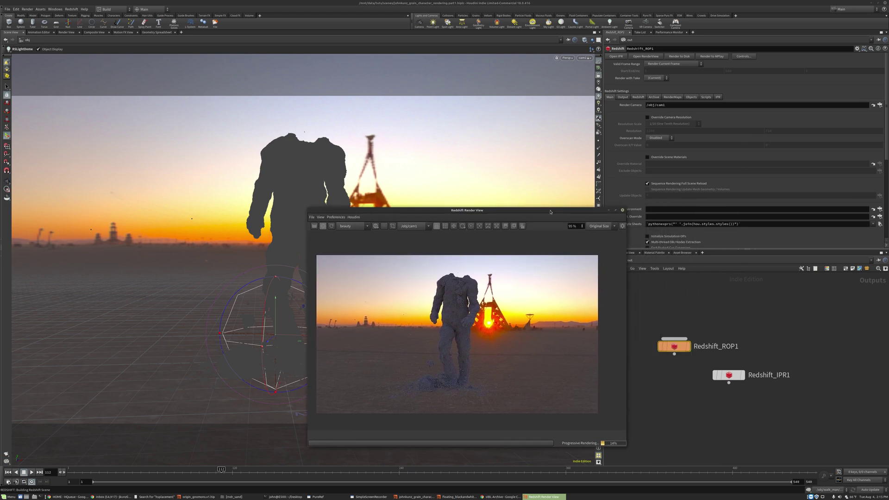
Return to the object level and rotate rslightdome1 about Y until the sun is out of the camera's view in the render
{"action": "left_click", "coordinate": [633, 260]}
{"action": "left_click", "coordinate": [641, 286]}
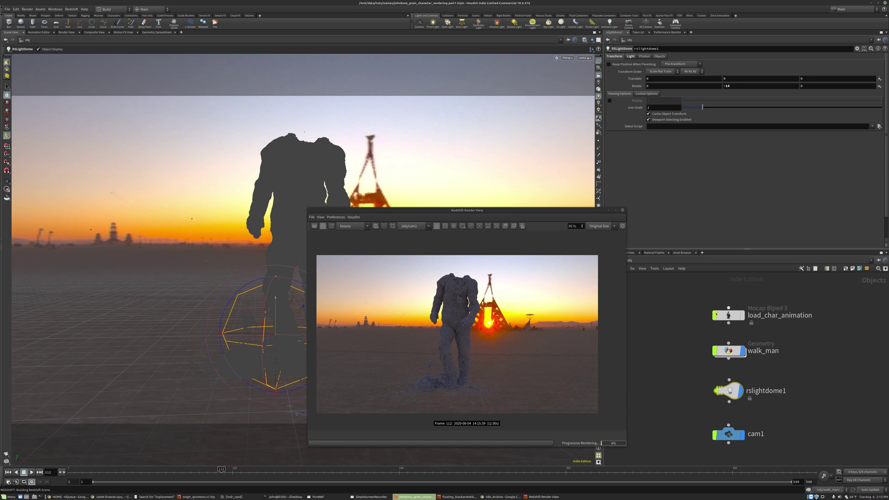
{"action": "middle_click_drag", "start_coordinate": [728, 86], "coordinate": [817, 69]}
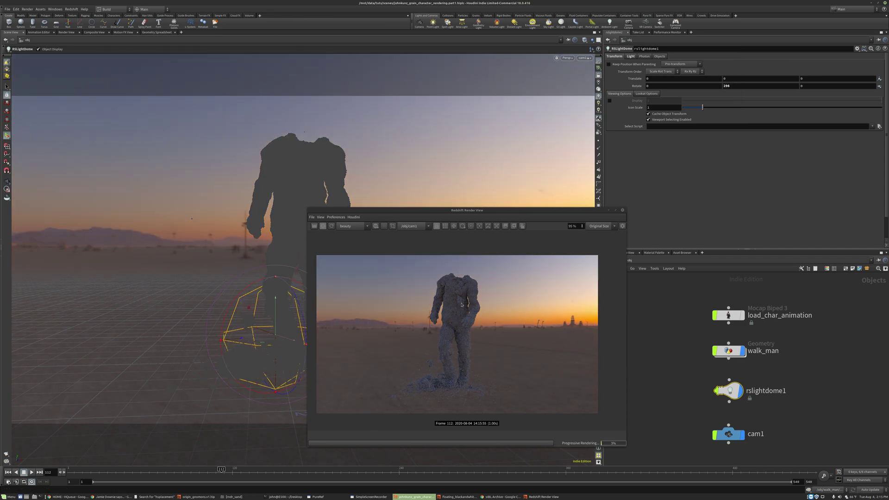
{"action": "middle_click_drag", "start_coordinate": [744, 85], "coordinate": [672, 69]}
{"action": "scroll", "coordinate": [440, 352], "scroll_direction": "up", "scroll_amount": 3}
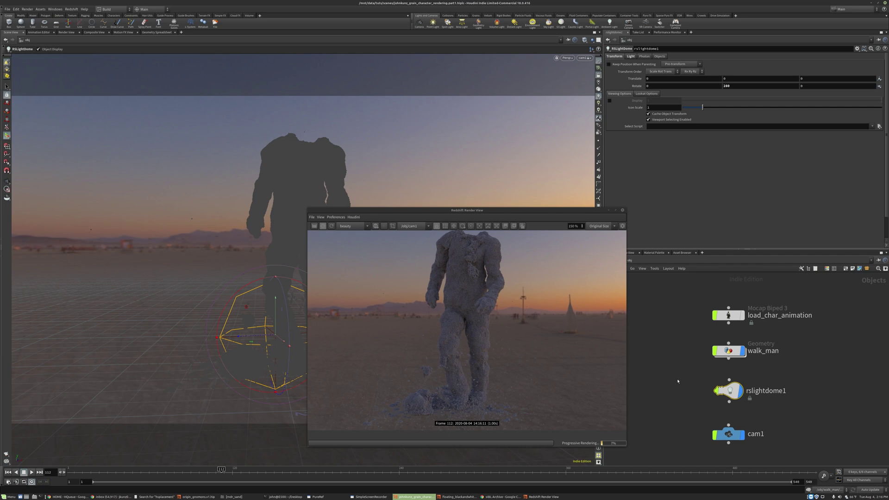
Move the render window clear of the node network, then select cam1 and move it in close to the character's upper torso
{"action": "middle_click_drag", "start_coordinate": [677, 381], "coordinate": [704, 362]}
{"action": "scroll", "coordinate": [705, 362], "scroll_direction": "up", "scroll_amount": 2}
{"action": "left_click_drag", "start_coordinate": [580, 213], "coordinate": [633, 165]}
{"action": "scroll", "coordinate": [655, 304], "scroll_direction": "down", "scroll_amount": 1}
{"action": "left_click", "coordinate": [760, 423]}
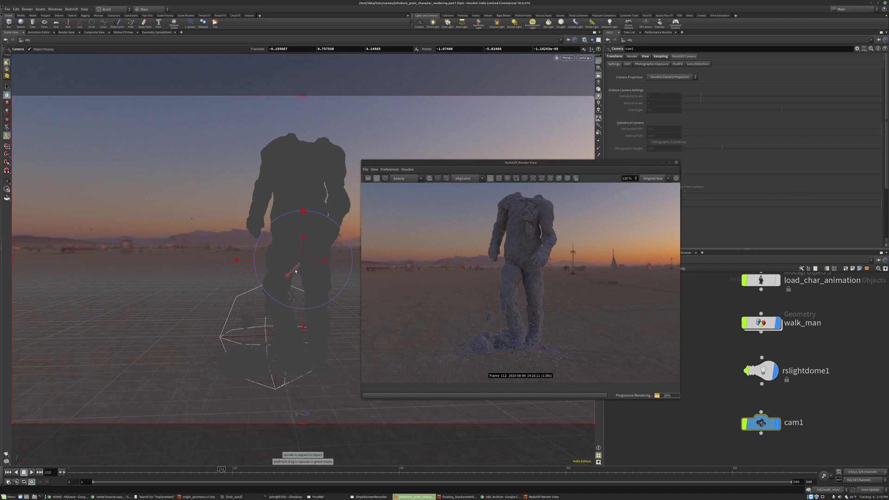
{"action": "scroll", "coordinate": [302, 246], "scroll_direction": "up", "scroll_amount": 3}
{"action": "middle_click_drag", "start_coordinate": [303, 246], "coordinate": [296, 265]}
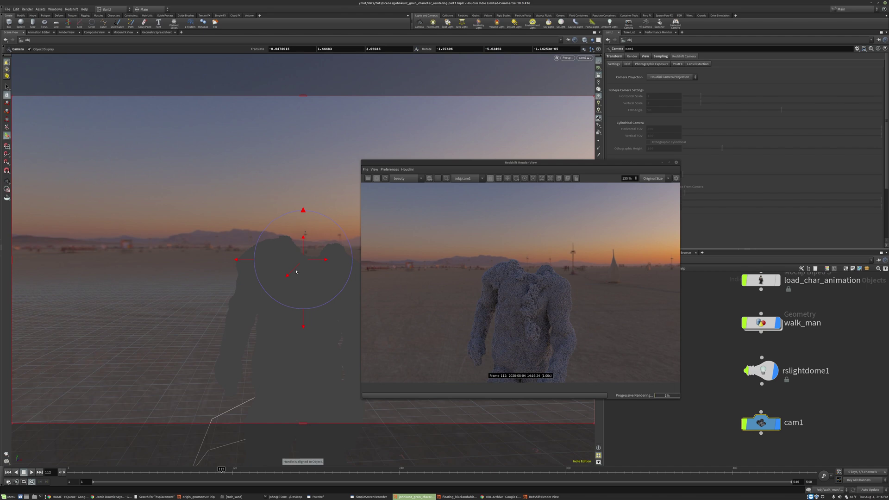
{"action": "scroll", "coordinate": [305, 260], "scroll_direction": "up", "scroll_amount": 2}
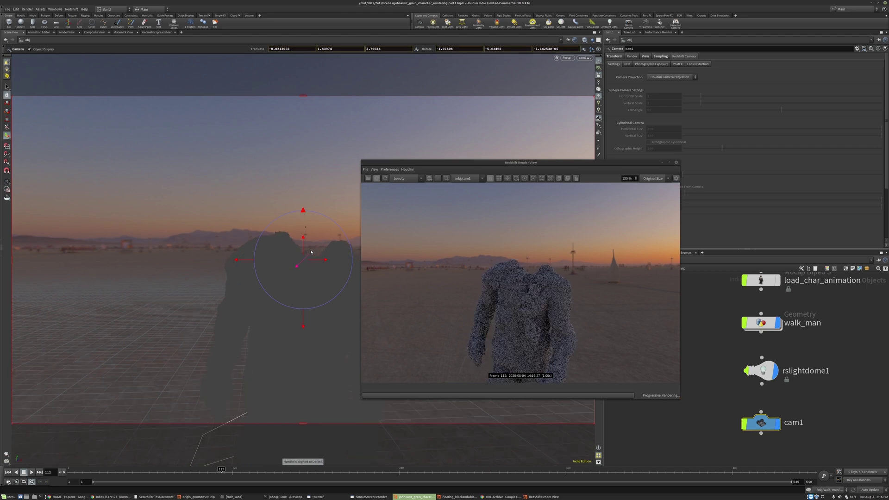
{"action": "scroll", "coordinate": [319, 241], "scroll_direction": "up", "scroll_amount": 1}
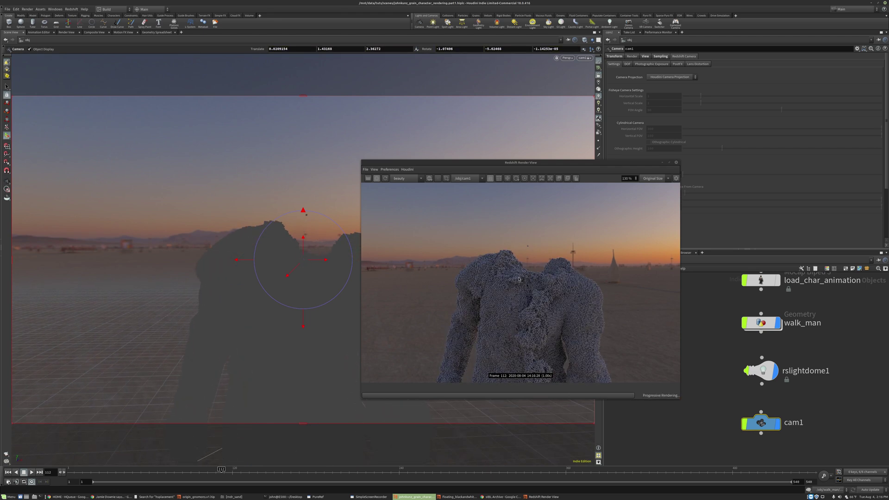
Examine the individual grains on the character's chest and shoulders up close in the Redshift render
{"action": "scroll", "coordinate": [543, 286], "scroll_direction": "up", "scroll_amount": 4}
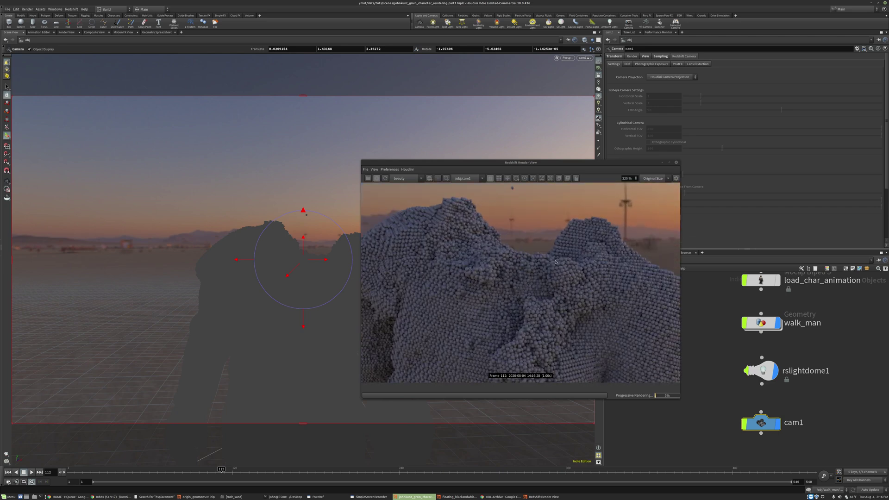
{"action": "scroll", "coordinate": [563, 258], "scroll_direction": "up", "scroll_amount": 1}
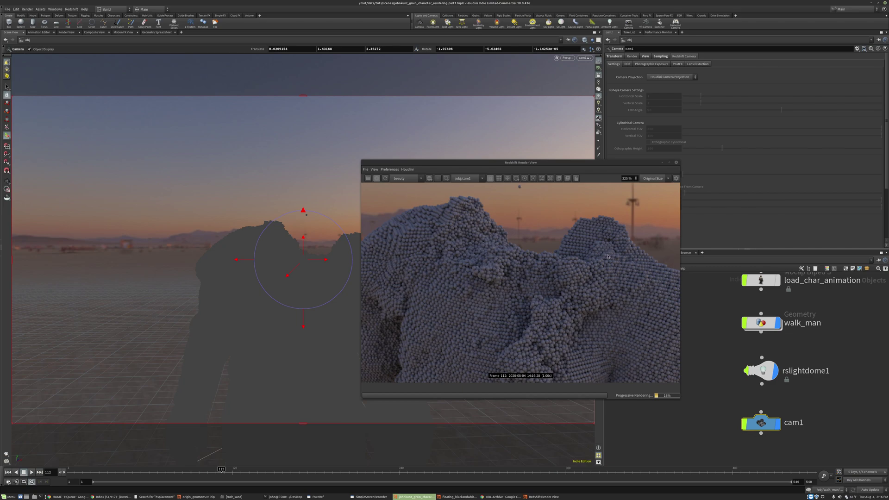
{"action": "scroll", "coordinate": [606, 267], "scroll_direction": "down", "scroll_amount": 3}
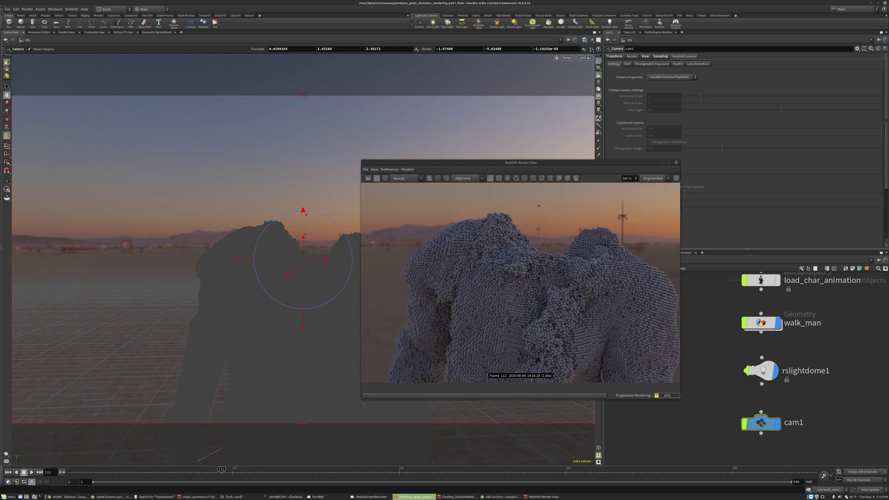
{"action": "double_click", "coordinate": [759, 323]}
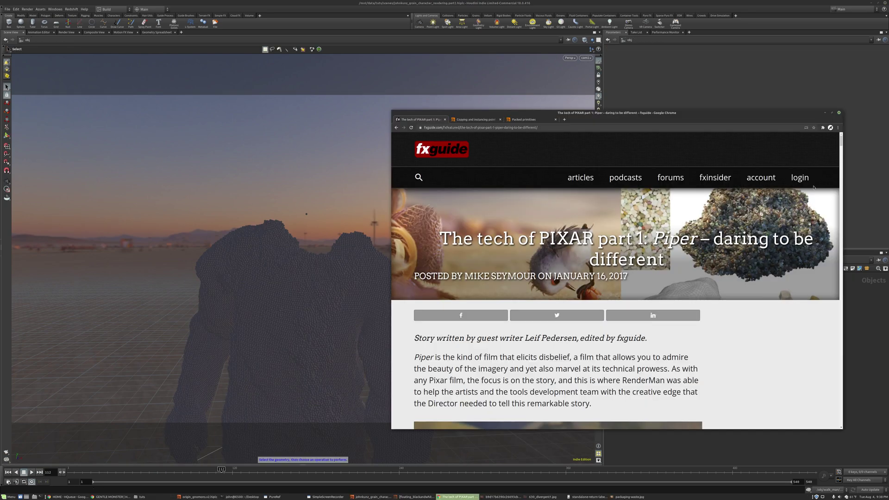
In the fxguide article on Pixar's Piper, examine how the beach was filled with individually modelled sand grains
{"action": "scroll", "coordinate": [841, 151], "scroll_direction": "down", "scroll_amount": 6}
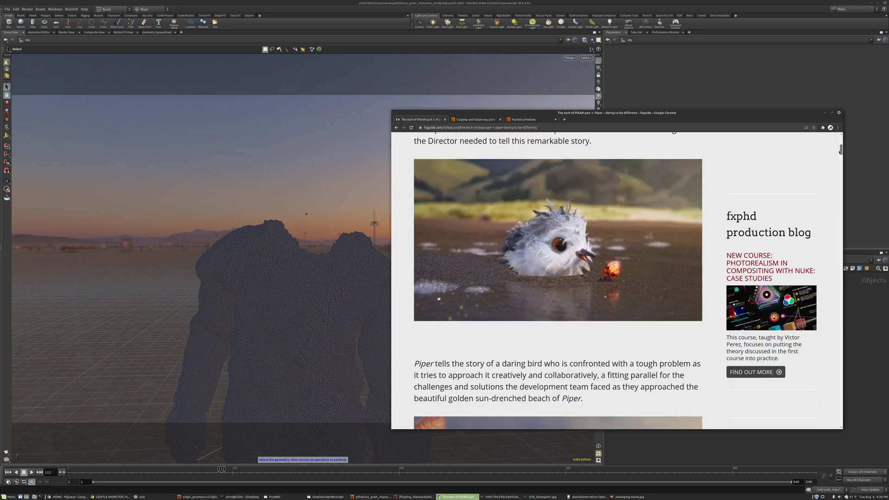
{"action": "scroll", "coordinate": [840, 150], "scroll_direction": "down", "scroll_amount": 4}
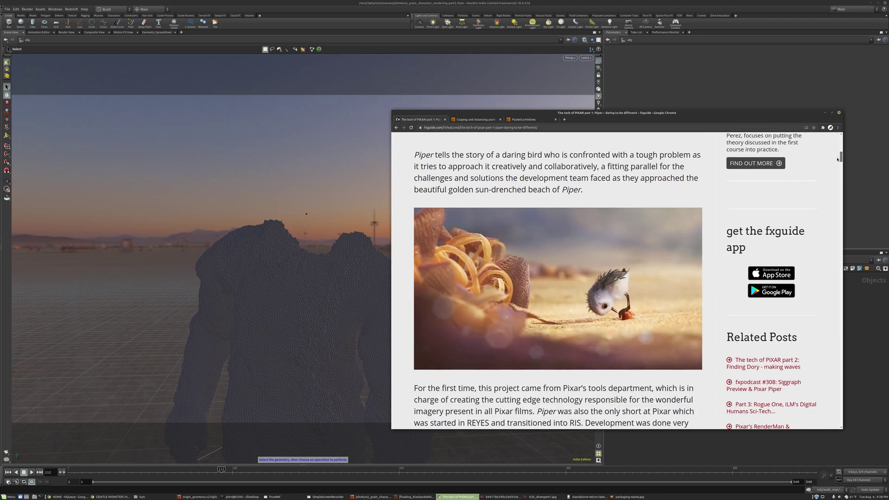
{"action": "left_click_drag", "start_coordinate": [837, 159], "coordinate": [838, 142]}
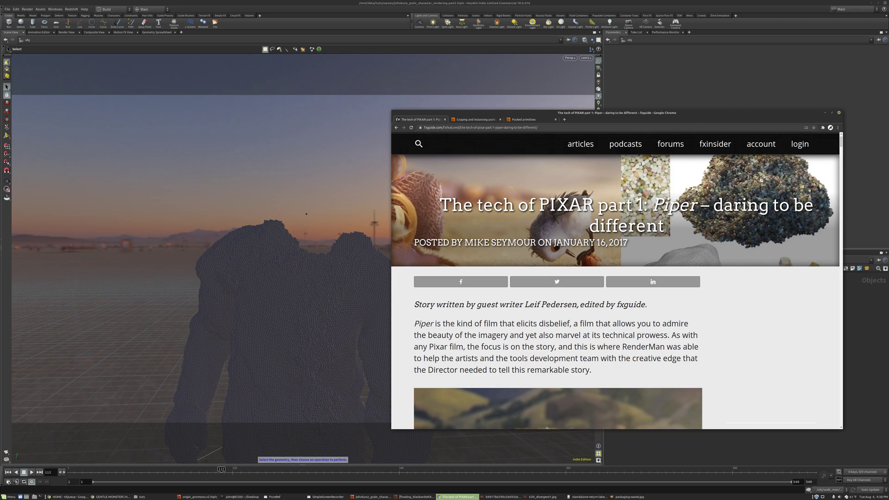
{"action": "left_click_drag", "start_coordinate": [840, 141], "coordinate": [831, 189]}
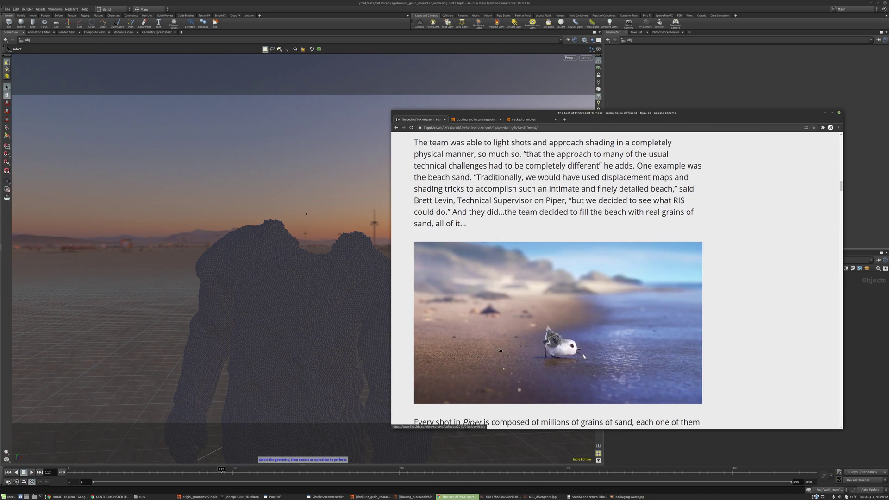
{"action": "scroll", "coordinate": [554, 335], "scroll_direction": "down", "scroll_amount": 1}
{"action": "scroll", "coordinate": [547, 318], "scroll_direction": "down", "scroll_amount": 1}
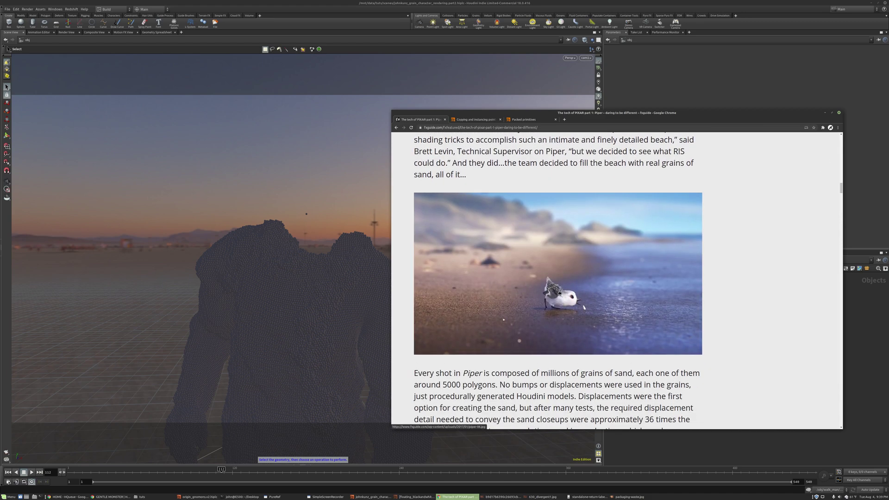
{"action": "scroll", "coordinate": [748, 248], "scroll_direction": "down", "scroll_amount": 1}
{"action": "left_click_drag", "start_coordinate": [841, 188], "coordinate": [840, 190]}
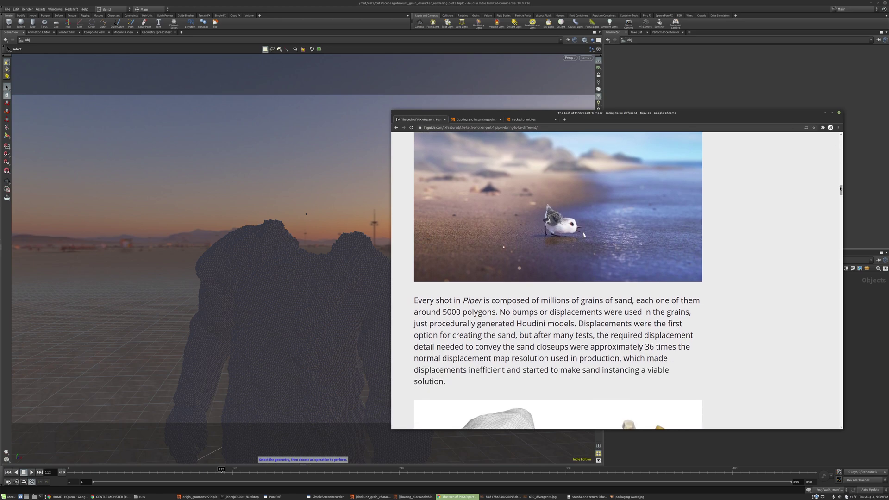
{"action": "scroll", "coordinate": [480, 237], "scroll_direction": "down", "scroll_amount": 3}
{"action": "scroll", "coordinate": [481, 250], "scroll_direction": "down", "scroll_amount": 3}
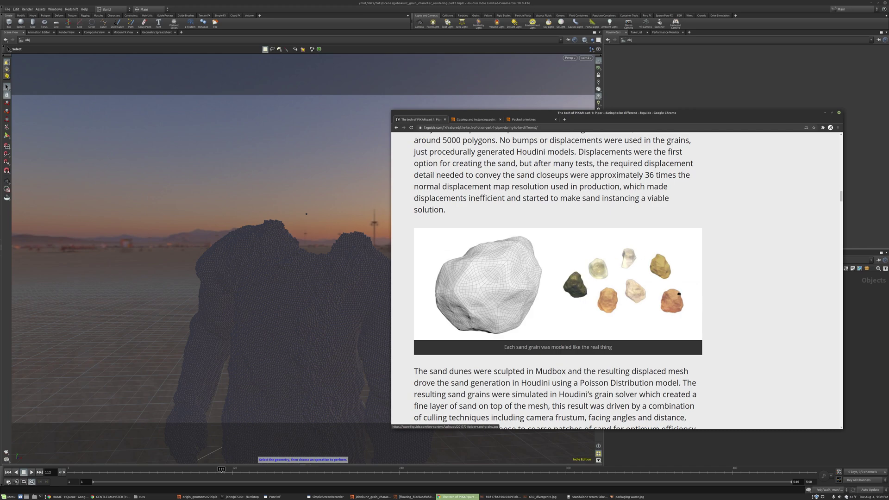
Examine the article's sections on the Poisson sand distribution, grain variety, sand colour palette and look-dev reference images
{"action": "scroll", "coordinate": [630, 270], "scroll_direction": "down", "scroll_amount": 9}
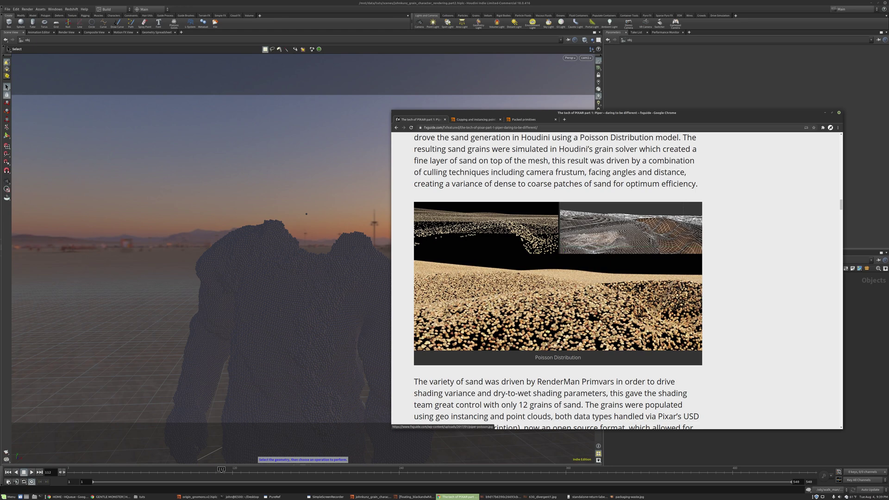
{"action": "scroll", "coordinate": [558, 277], "scroll_direction": "down", "scroll_amount": 5}
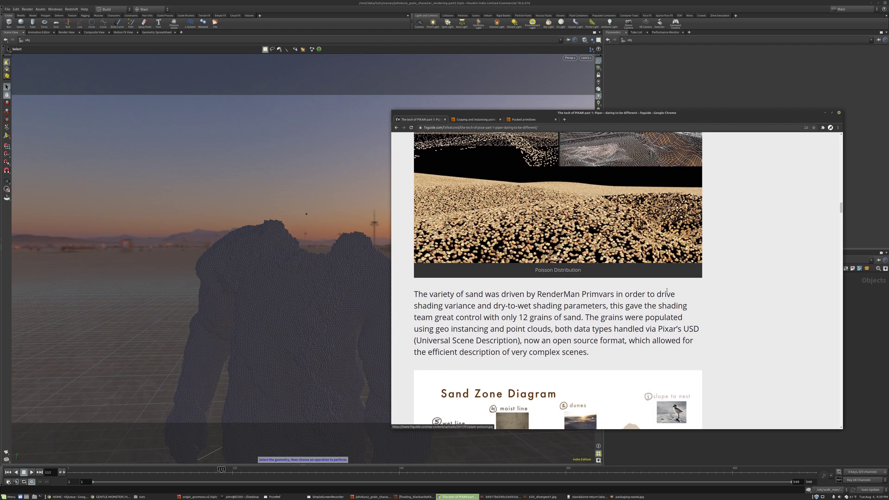
{"action": "left_click_drag", "start_coordinate": [841, 210], "coordinate": [837, 227]}
{"action": "scroll", "coordinate": [526, 307], "scroll_direction": "up", "scroll_amount": 3}
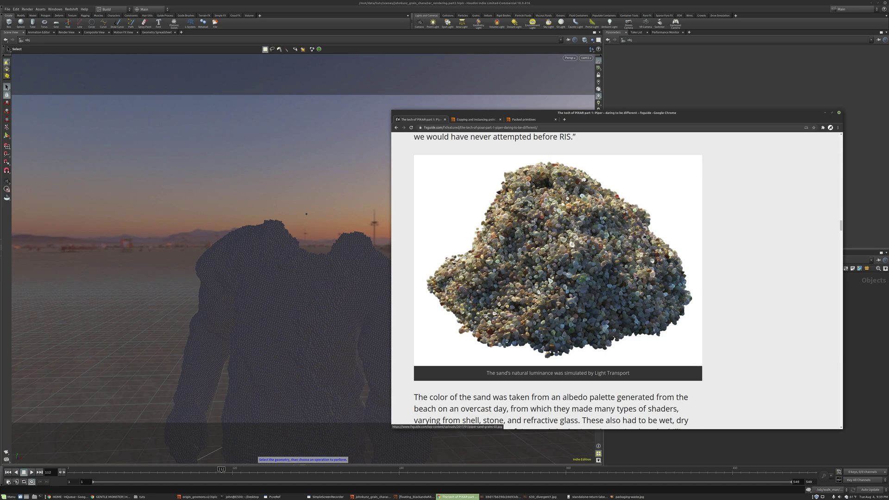
{"action": "scroll", "coordinate": [645, 237], "scroll_direction": "down", "scroll_amount": 1}
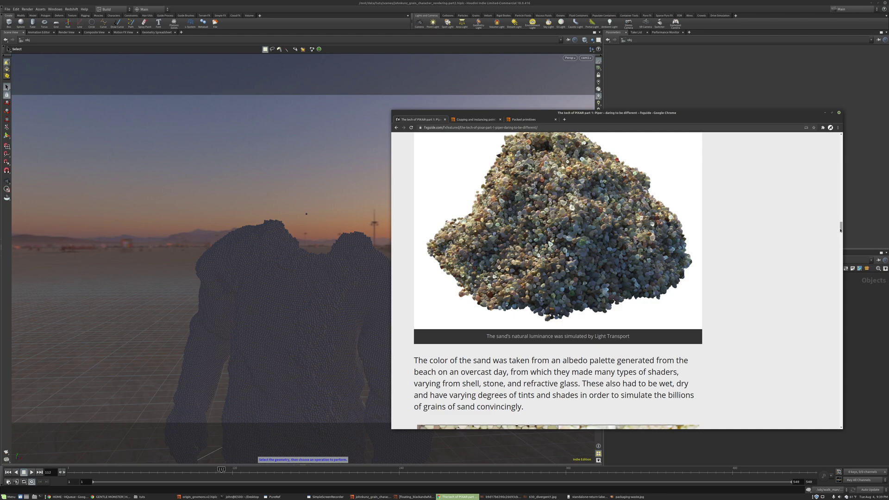
{"action": "scroll", "coordinate": [841, 229], "scroll_direction": "down", "scroll_amount": 6}
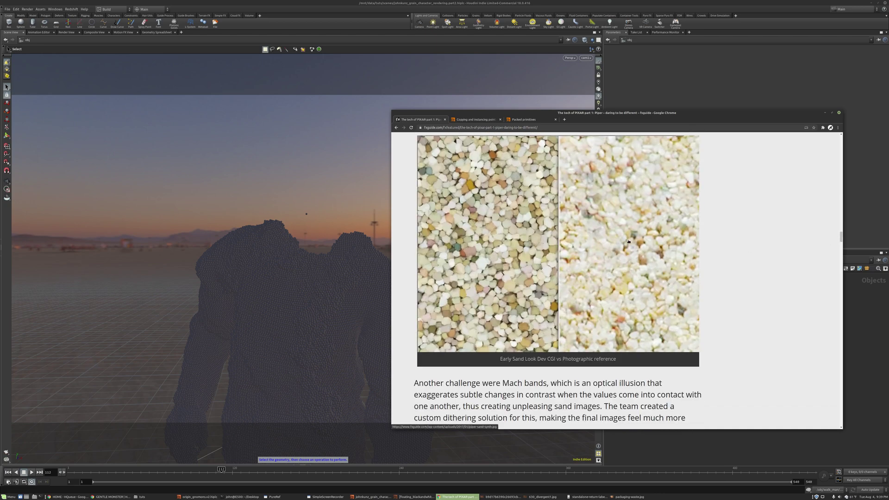
Switch to Houdini, enter the walk_man geometry network and find empty space beside the existing node chain
{"action": "left_click", "coordinate": [862, 318]}
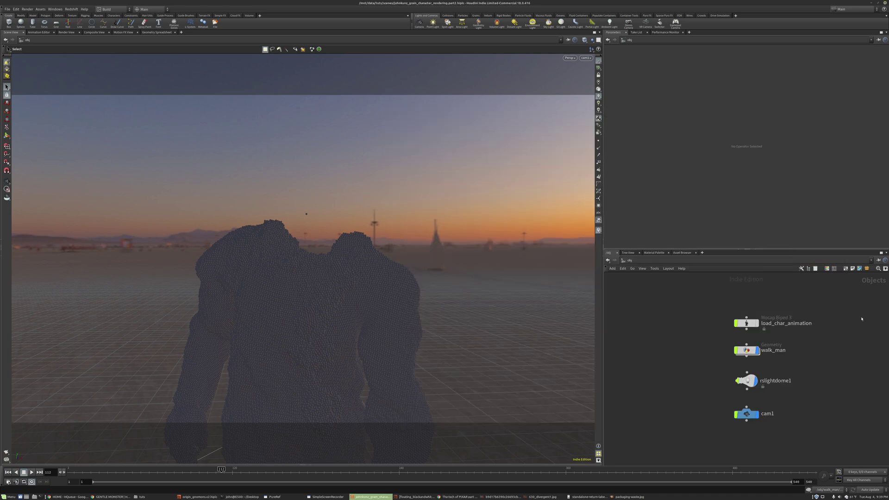
{"action": "double_click", "coordinate": [747, 350]}
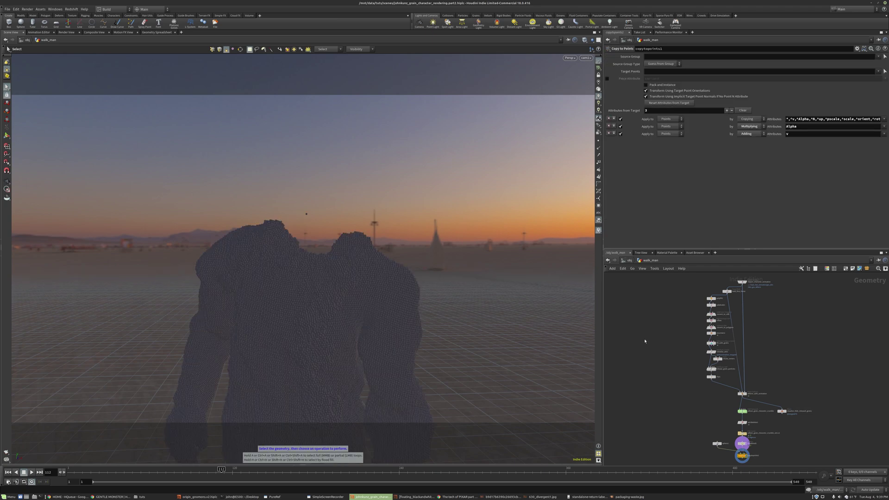
{"action": "scroll", "coordinate": [687, 423], "scroll_direction": "up", "scroll_amount": 8}
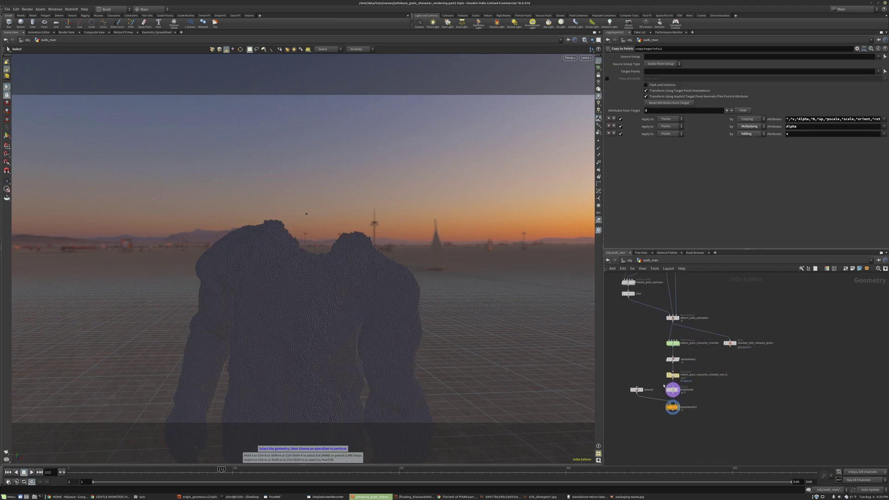
{"action": "scroll", "coordinate": [649, 390], "scroll_direction": "down", "scroll_amount": 3}
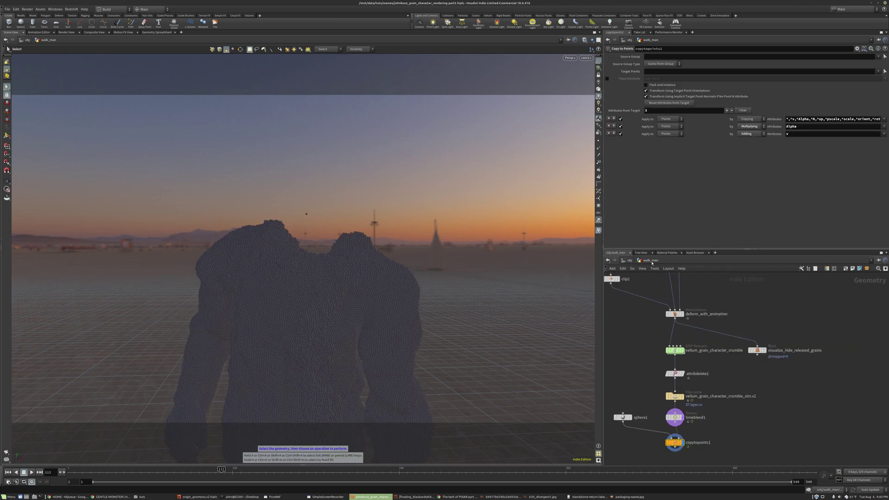
{"action": "scroll", "coordinate": [651, 276], "scroll_direction": "down", "scroll_amount": 4}
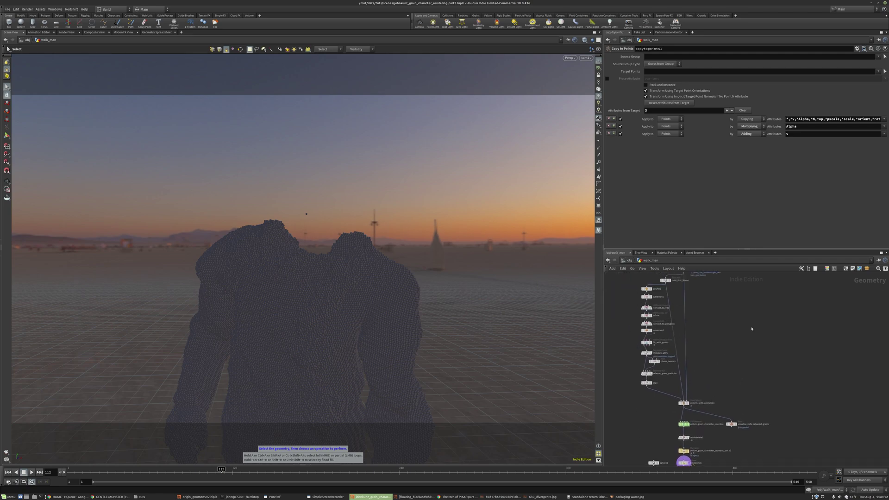
{"action": "middle_click_drag", "start_coordinate": [859, 292], "coordinate": [860, 296]}
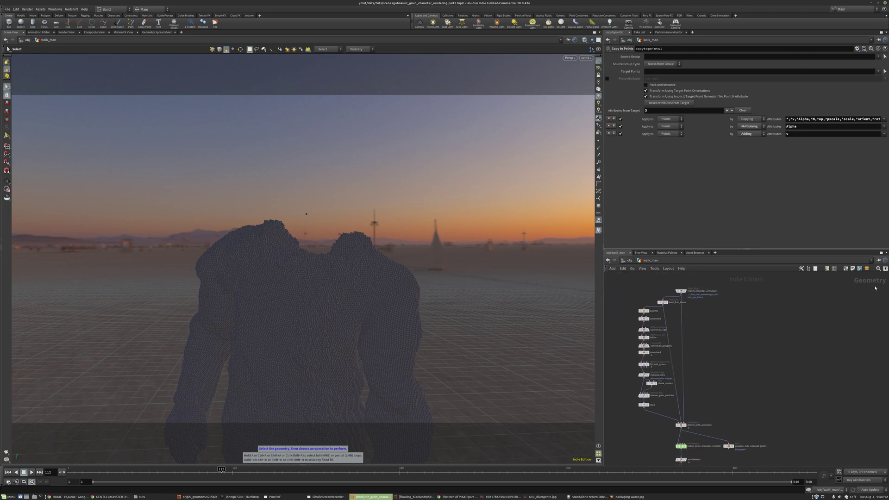
{"action": "middle_click_drag", "start_coordinate": [841, 319], "coordinate": [800, 312]}
Add a Sphere node in the empty area away from the grain simulation chain and display it in the viewport
{"action": "key", "text": "Tab"}
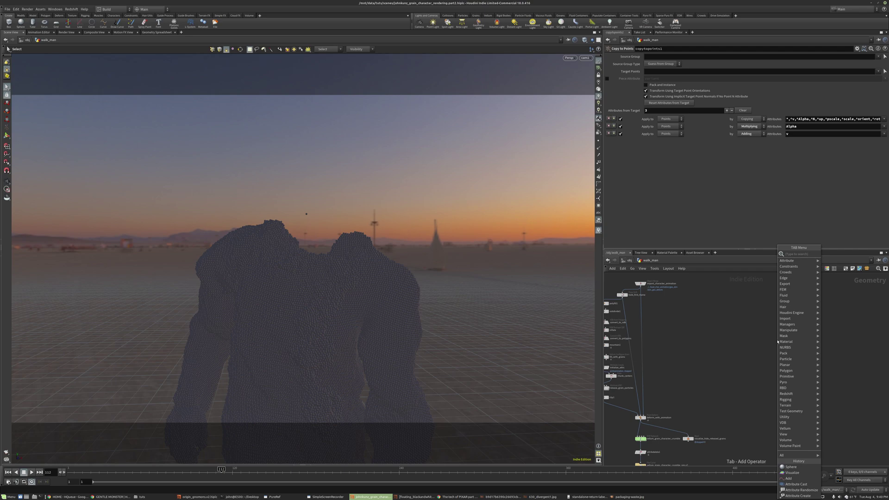
{"action": "type", "text": "sop"}
{"action": "key", "text": "Return"}
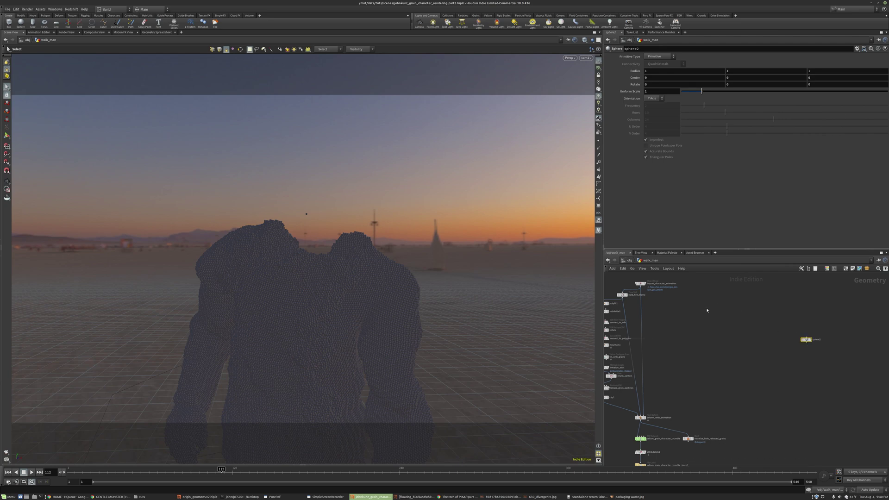
{"action": "left_click", "coordinate": [804, 341]}
{"action": "scroll", "coordinate": [707, 366], "scroll_direction": "down", "scroll_amount": 2}
{"action": "middle_click_drag", "start_coordinate": [704, 375], "coordinate": [675, 368]}
{"action": "left_click_drag", "start_coordinate": [737, 342], "coordinate": [794, 335]}
{"action": "scroll", "coordinate": [794, 334], "scroll_direction": "up", "scroll_amount": 2}
{"action": "left_click", "coordinate": [790, 331]}
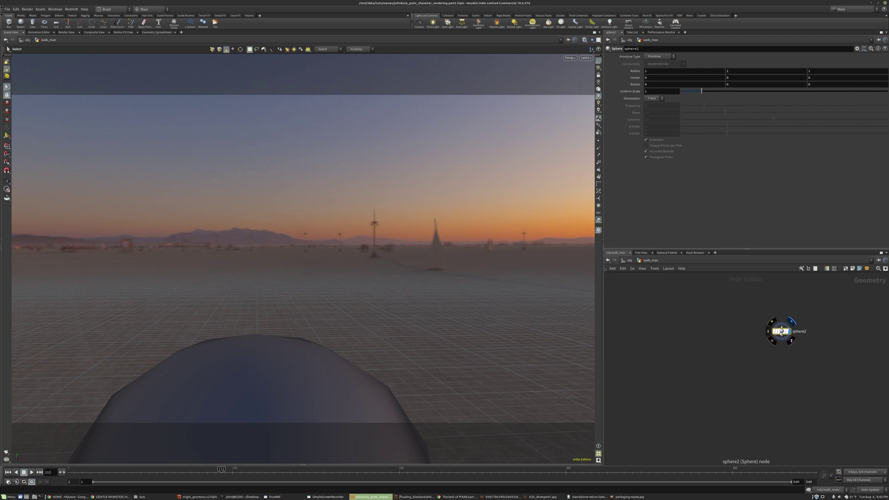
Switch the viewport to plain headlight lighting, leave the cam1 view and frame the whole sphere in perspective
{"action": "left_click", "coordinate": [598, 89]}
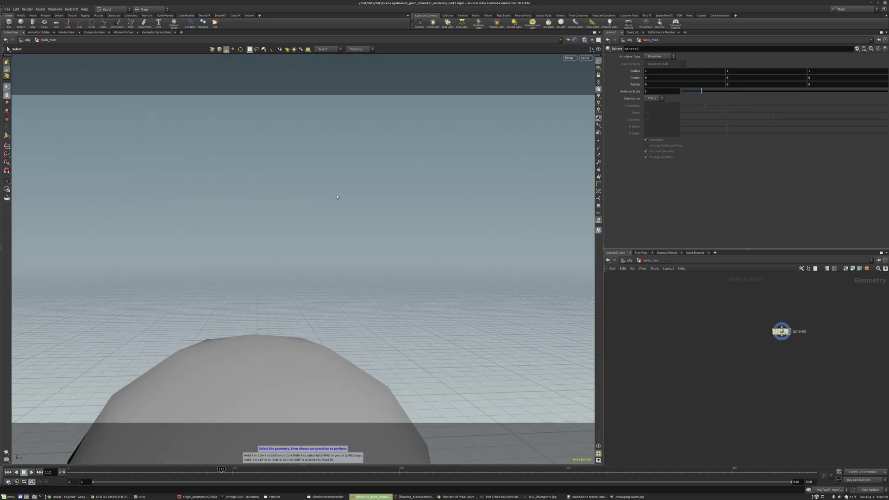
{"action": "key", "text": "Escape"}
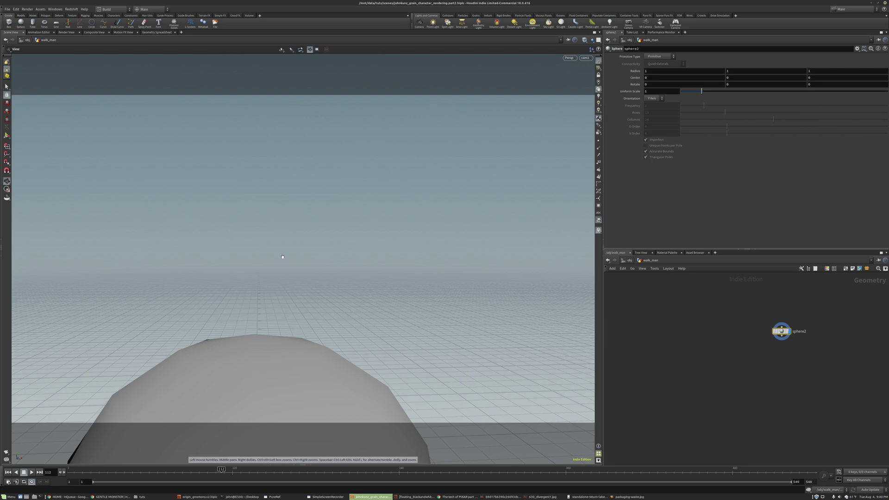
{"action": "key", "text": "h"}
{"action": "key", "text": "s"}
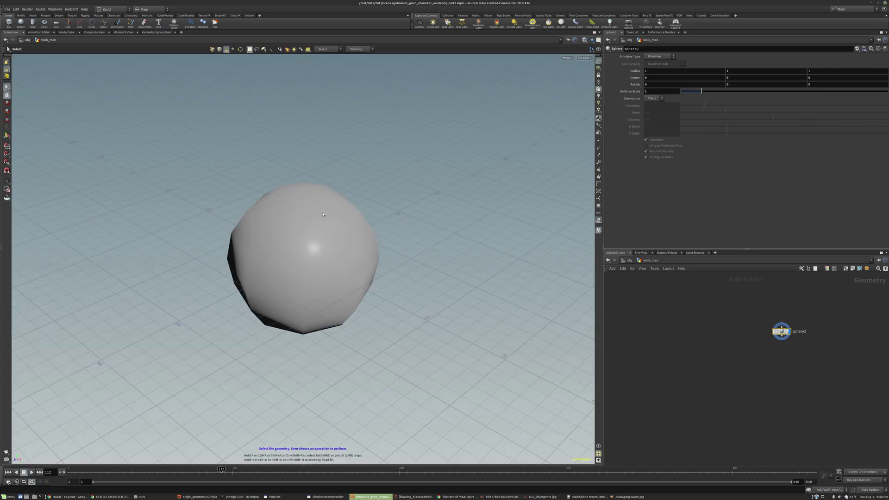
Check sphere2's geometry info and set its Primitive Type to Polygon
{"action": "scroll", "coordinate": [790, 335], "scroll_direction": "up", "scroll_amount": 2}
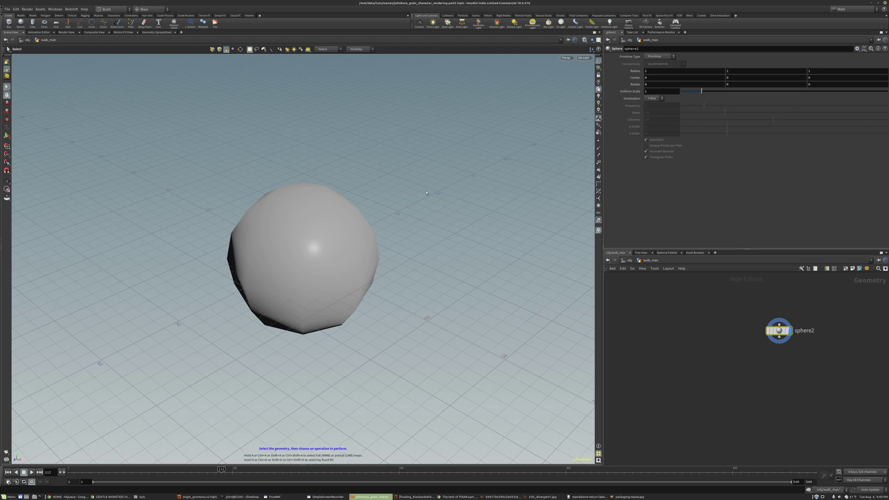
{"action": "middle_click", "coordinate": [782, 330]}
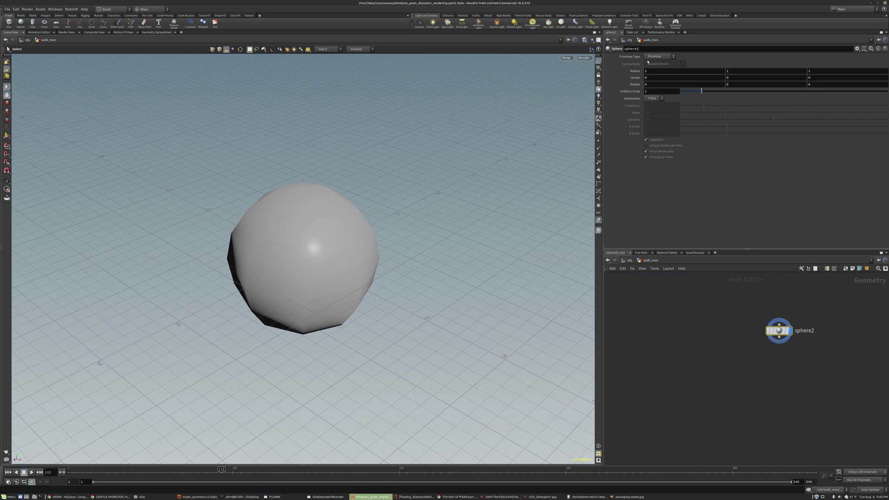
{"action": "left_click", "coordinate": [658, 56]}
{"action": "left_click", "coordinate": [651, 70]}
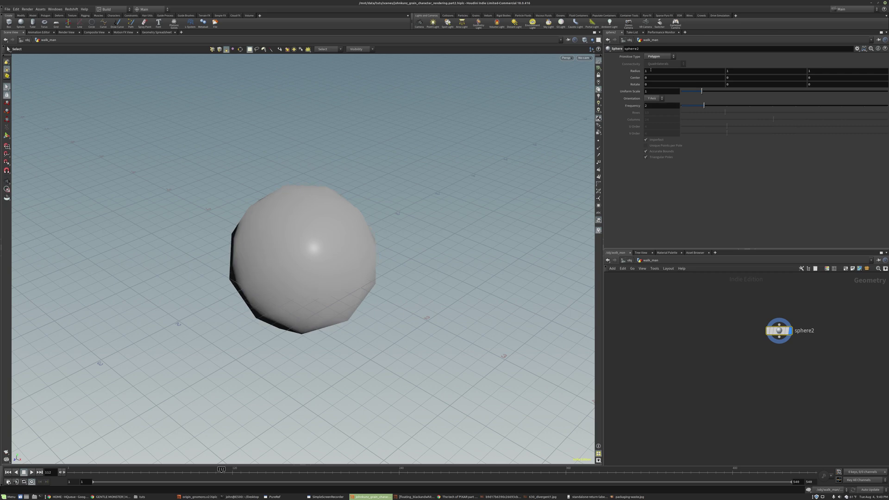
Show the wireframe over the shaded geometry in the viewport and set sphere2's Frequency to 32
{"action": "left_click", "coordinate": [584, 40]}
{"action": "left_click", "coordinate": [592, 99]}
{"action": "left_click_drag", "start_coordinate": [709, 107], "coordinate": [887, 106]}
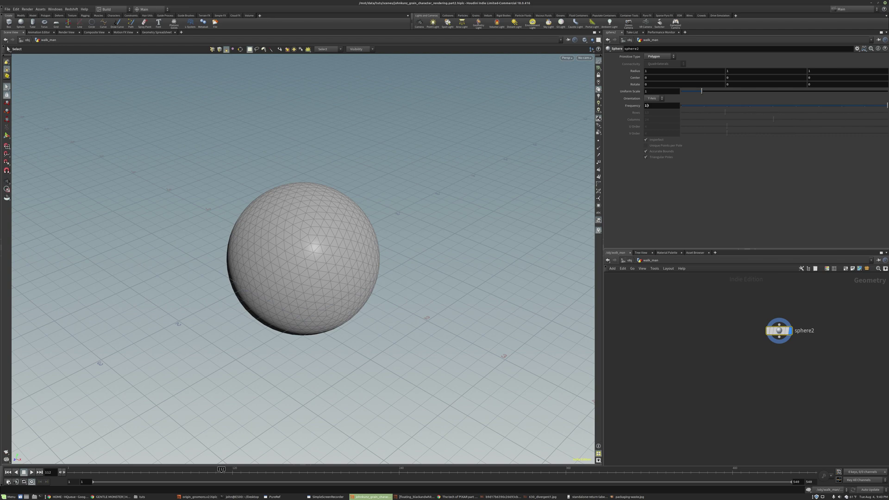
{"action": "left_click", "coordinate": [653, 105]}
{"action": "key", "text": "Return"}
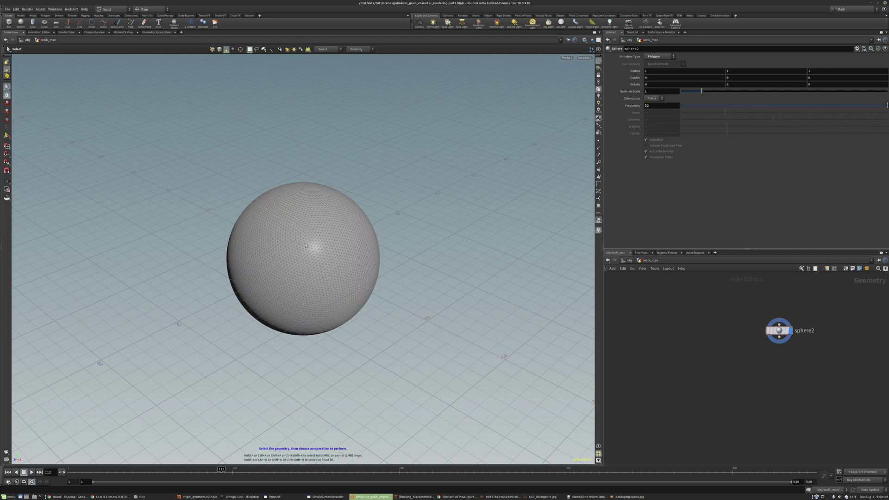
{"action": "key", "text": "space+g"}
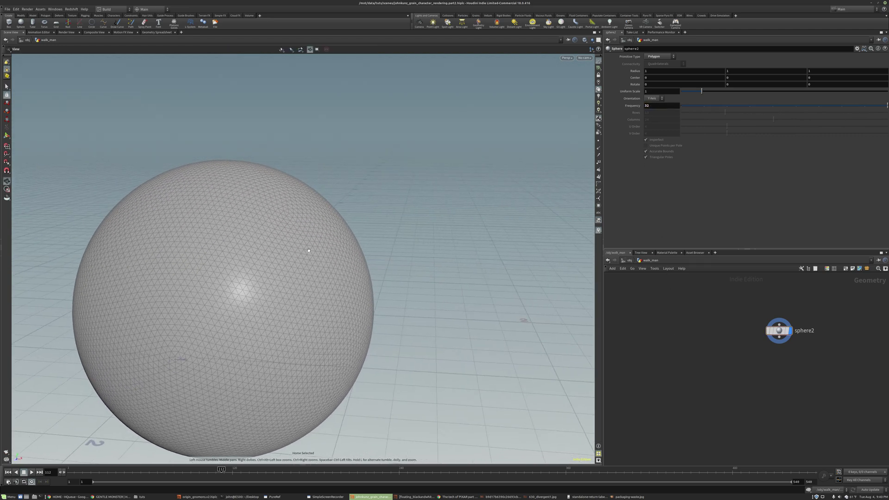
Add a Mountain node below sphere2, fed by the sphere, and display its result
{"action": "key", "text": "Tab"}
{"action": "type", "text": "moun"}
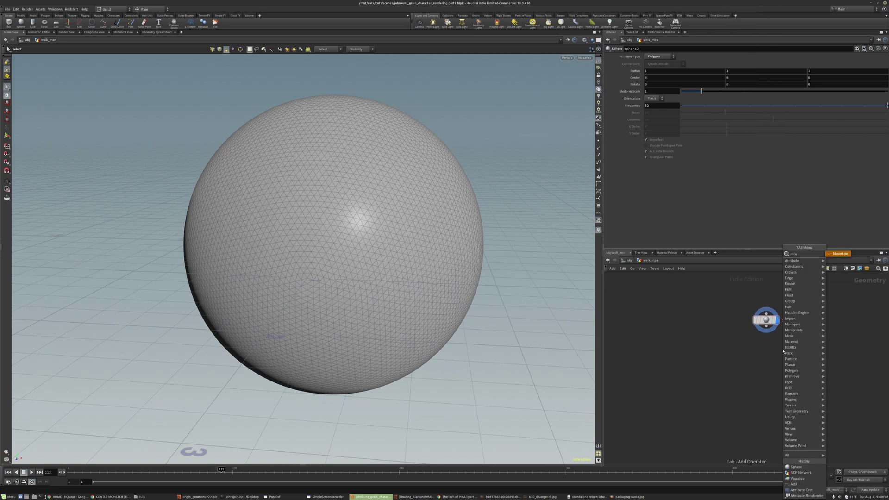
{"action": "left_click", "coordinate": [841, 254]}
{"action": "left_click", "coordinate": [772, 354]}
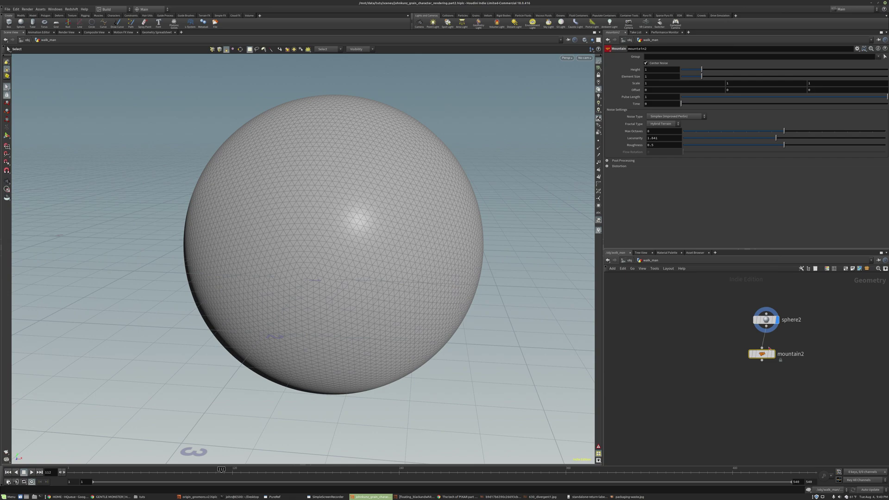
{"action": "left_click", "coordinate": [775, 355]}
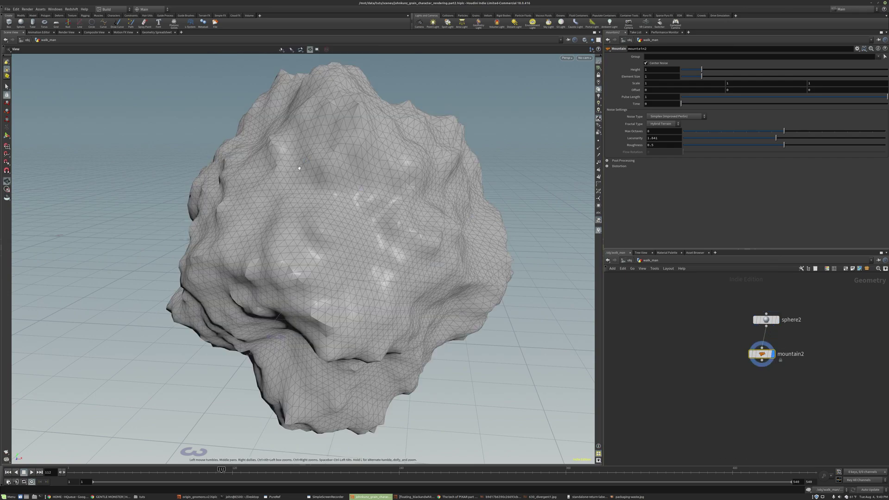
Try the Periodic Flow and Sparse Convolution noise types on mountain2 and inspect the resulting rock shapes
{"action": "key", "text": "space+g"}
{"action": "left_click_drag", "start_coordinate": [275, 194], "coordinate": [387, 204]}
{"action": "scroll", "coordinate": [387, 204], "scroll_direction": "down", "scroll_amount": 3}
{"action": "key", "text": "s"}
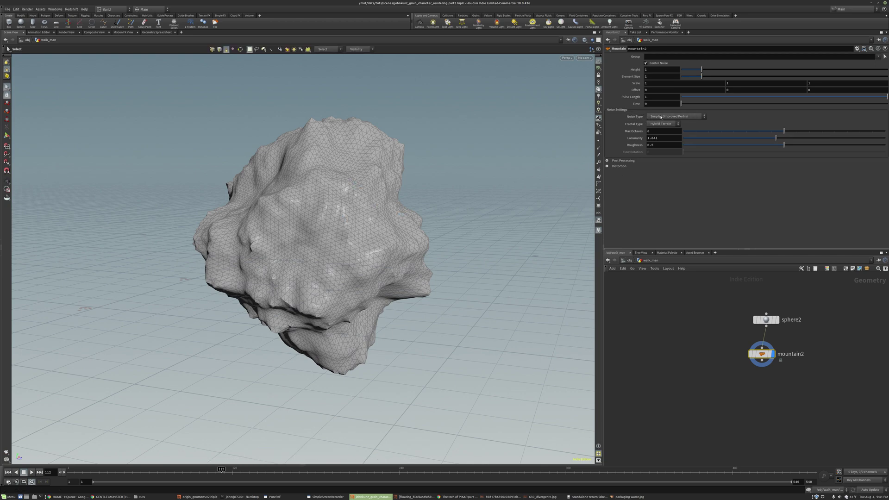
{"action": "left_click", "coordinate": [663, 117]}
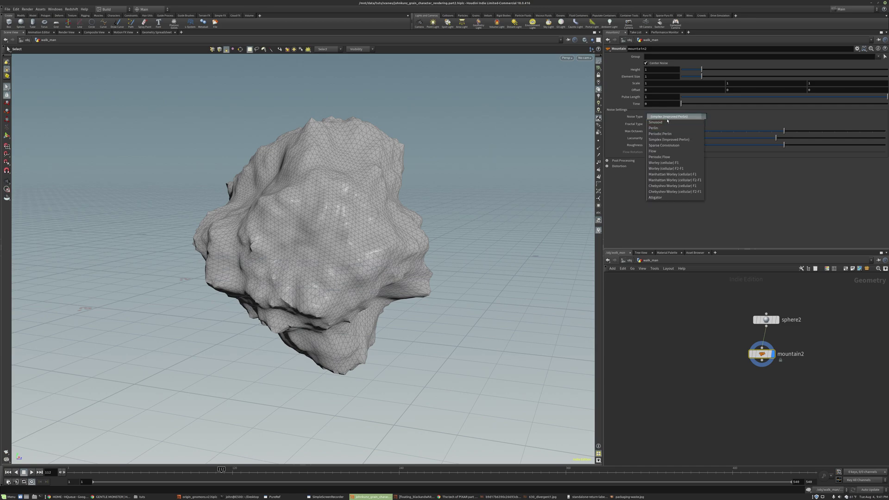
{"action": "left_click", "coordinate": [667, 157]}
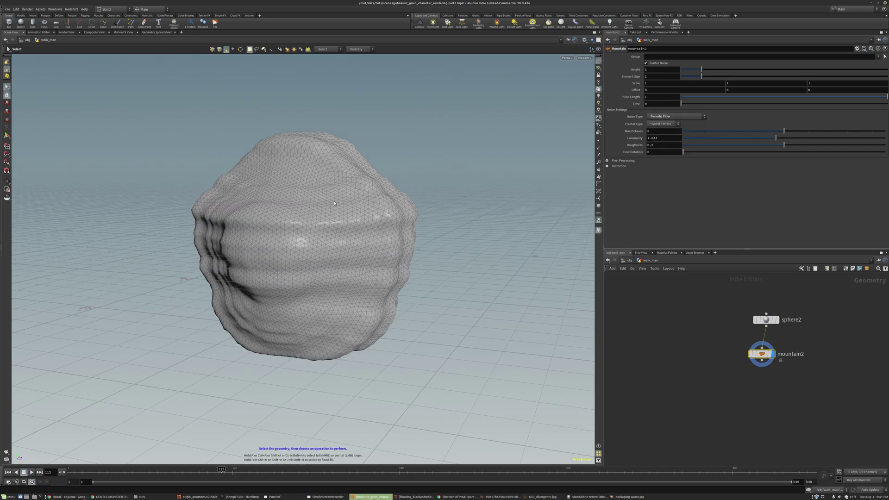
{"action": "left_click", "coordinate": [672, 116]}
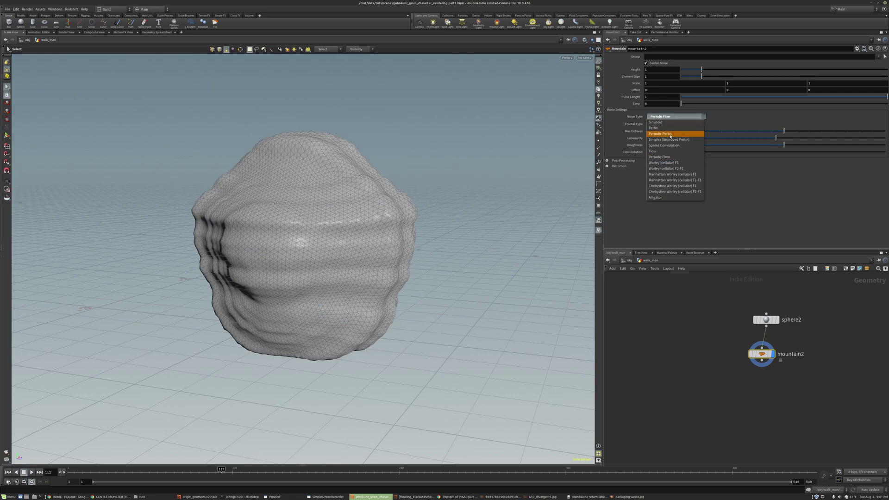
{"action": "left_click", "coordinate": [667, 144]}
{"action": "key", "text": "space+g"}
{"action": "left_click_drag", "start_coordinate": [352, 179], "coordinate": [458, 180]}
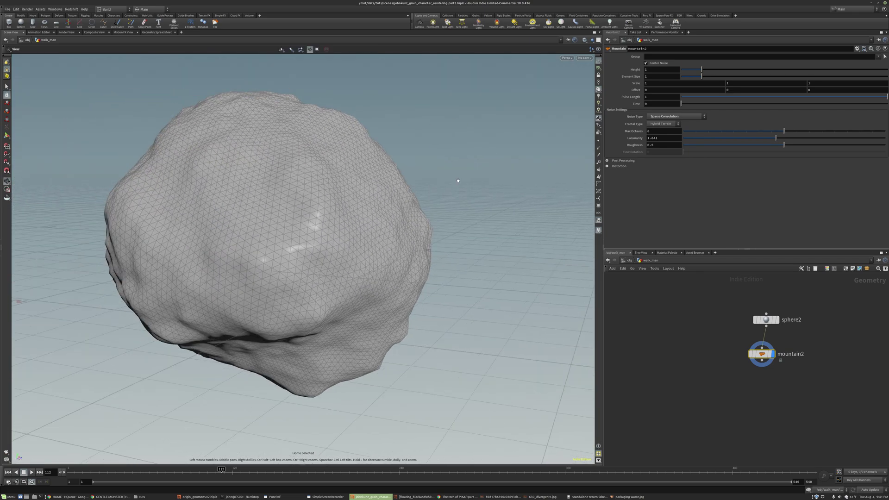
Set mountain2's Noise Type to Worley (cellular) F1 and its Element Size to about 1.7, checking the rock from several angles
{"action": "left_click", "coordinate": [673, 116]}
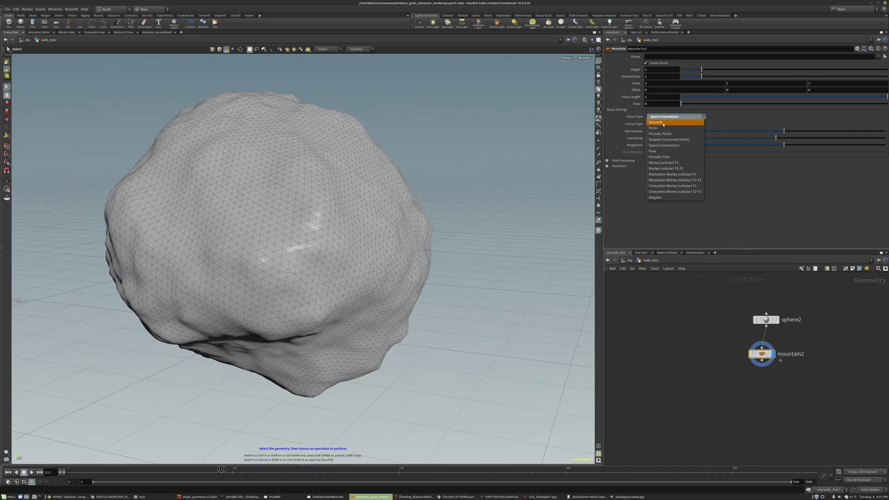
{"action": "left_click", "coordinate": [670, 163]}
{"action": "key", "text": "space+g"}
{"action": "left_click_drag", "start_coordinate": [366, 168], "coordinate": [352, 194]}
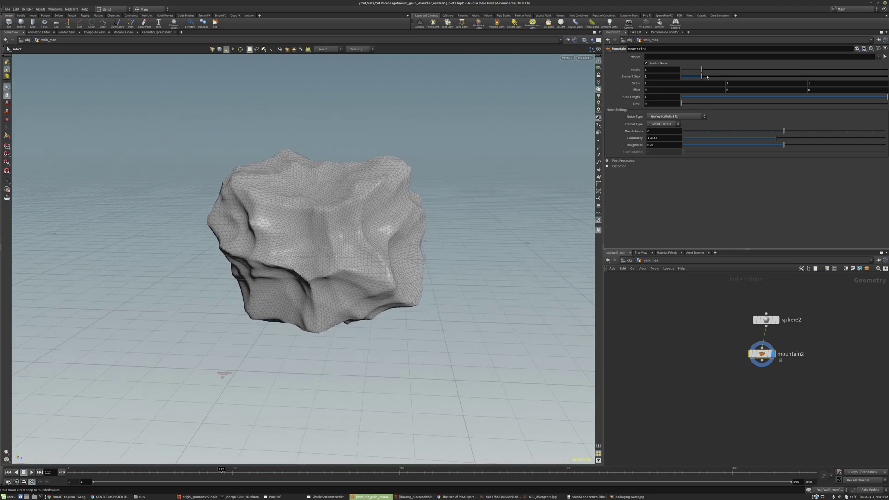
{"action": "left_click_drag", "start_coordinate": [702, 77], "coordinate": [716, 80]}
{"action": "key", "text": "g"}
{"action": "left_click_drag", "start_coordinate": [464, 169], "coordinate": [360, 229]}
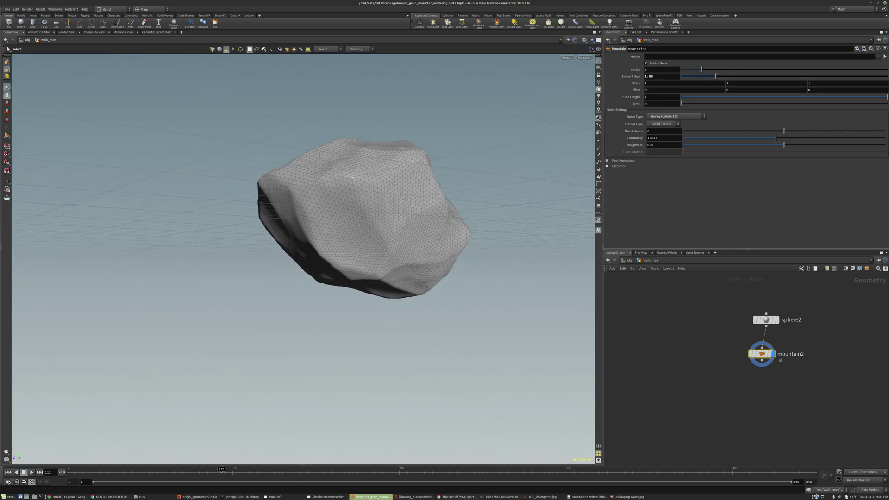
Switch to the Chrome article on Pixar's Piper, examine its modelled sand grain reference image, and return to Houdini
{"action": "key", "text": "alt+Tab"}
{"action": "scroll", "coordinate": [815, 234], "scroll_direction": "up", "scroll_amount": 15}
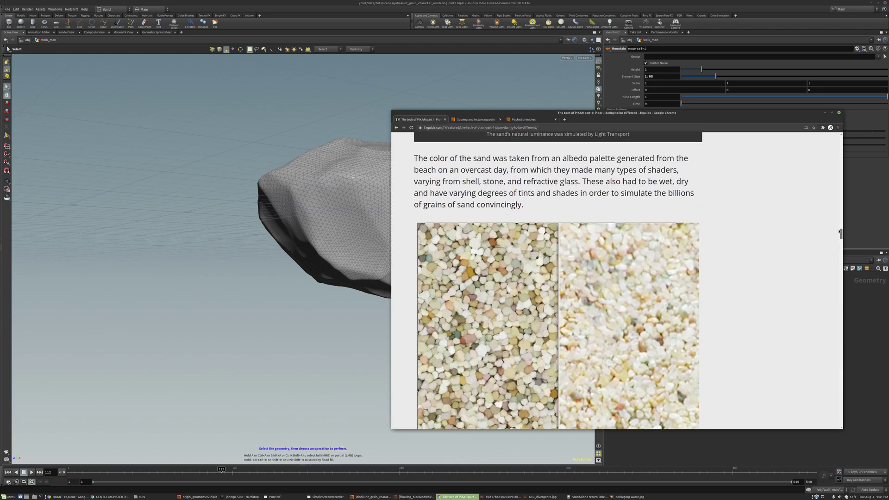
{"action": "scroll", "coordinate": [735, 249], "scroll_direction": "up", "scroll_amount": 2}
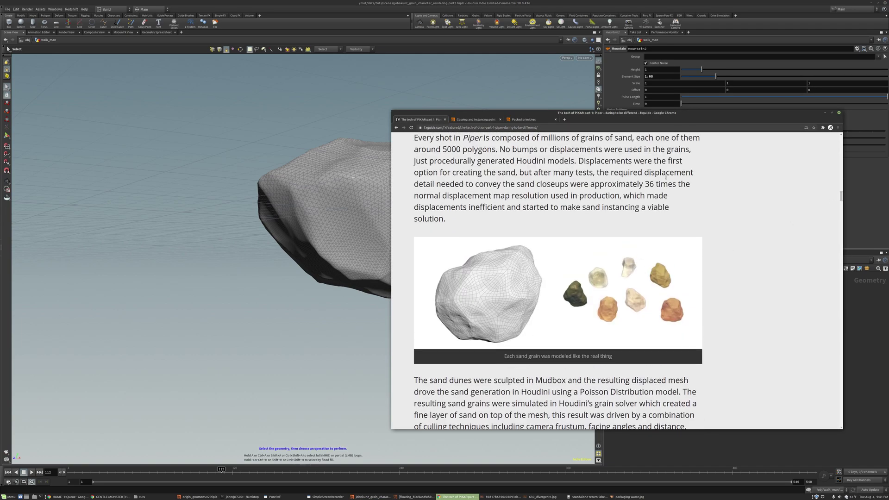
{"action": "left_click_drag", "start_coordinate": [675, 116], "coordinate": [720, 83]}
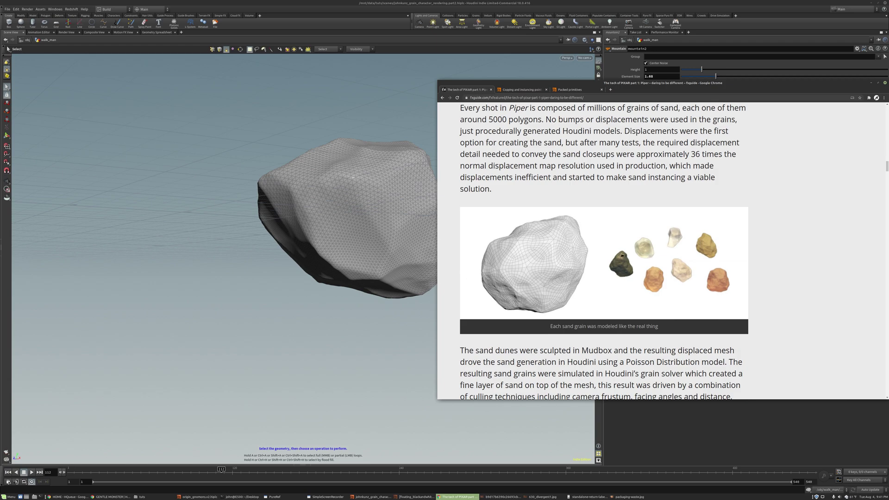
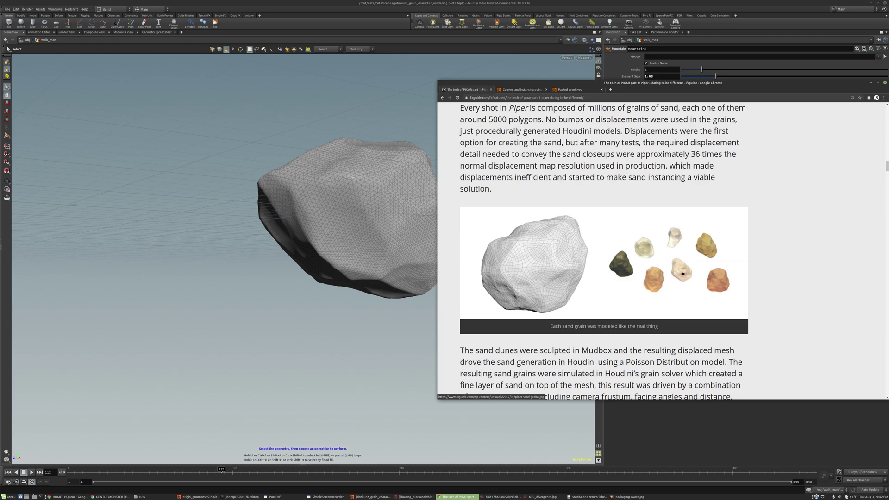
{"action": "left_click", "coordinate": [644, 422]}
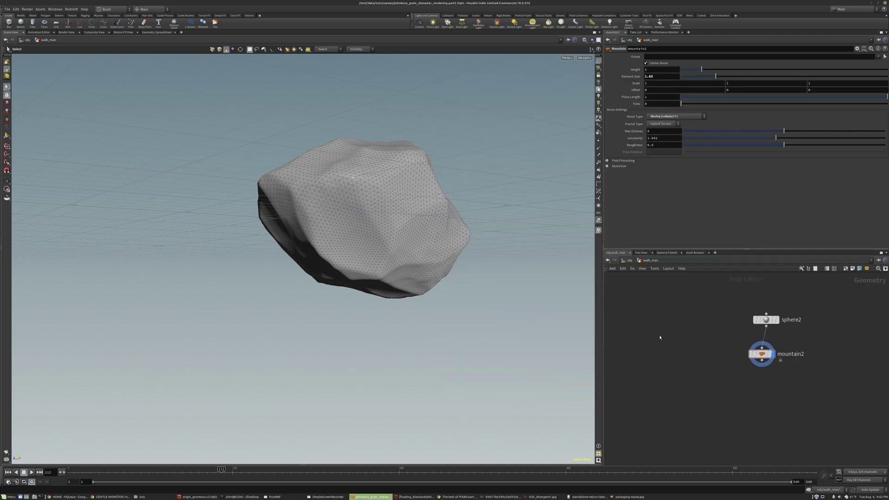
Duplicate mountain2 below itself in the chain, display the copy and set its Noise Type to Simplex (Improved Perlin)
{"action": "key", "text": "space+g"}
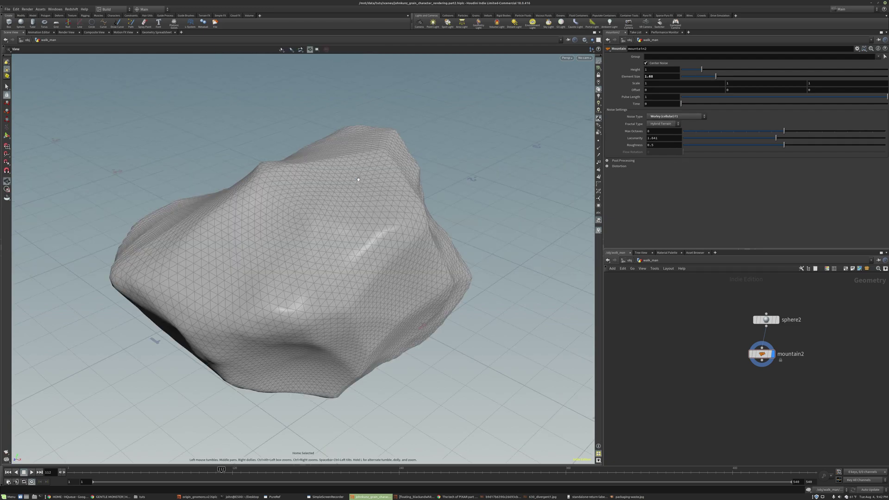
{"action": "left_click_drag", "start_coordinate": [330, 237], "coordinate": [365, 263]}
{"action": "scroll", "coordinate": [762, 342], "scroll_direction": "up", "scroll_amount": 3}
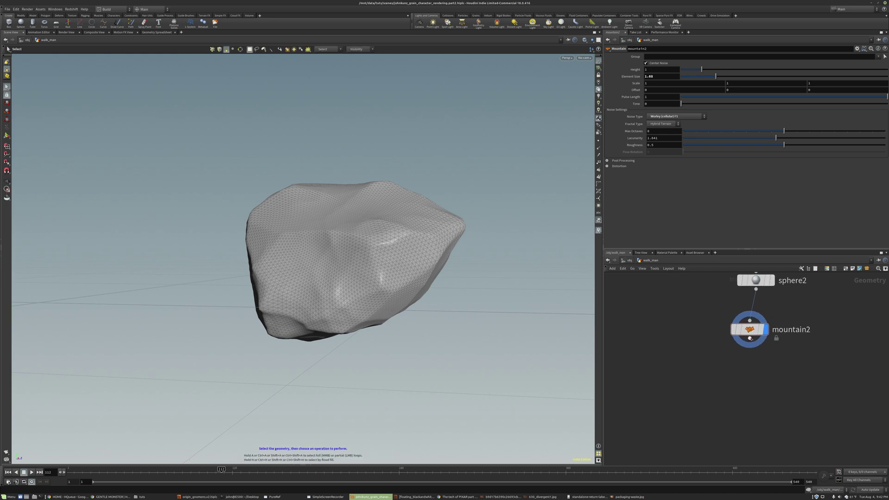
{"action": "mouse_move", "coordinate": [755, 316]}
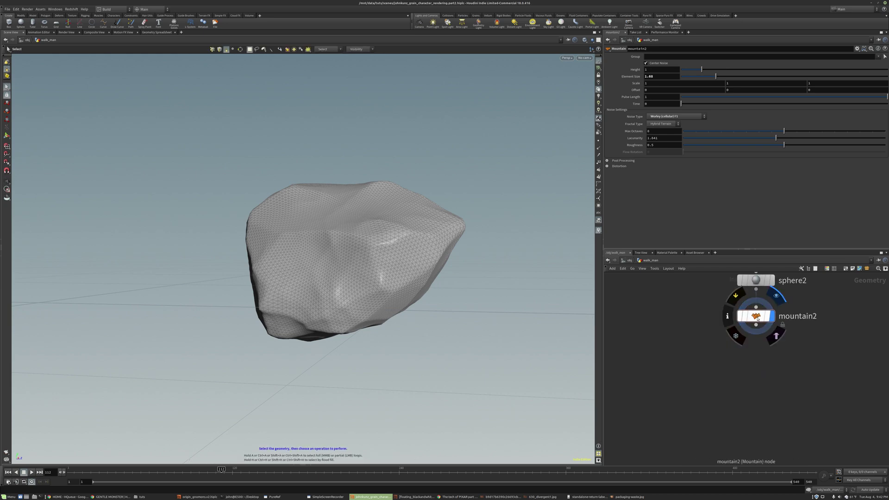
{"action": "left_click_drag", "start_coordinate": [756, 317], "coordinate": [758, 377], "text": "alt"}
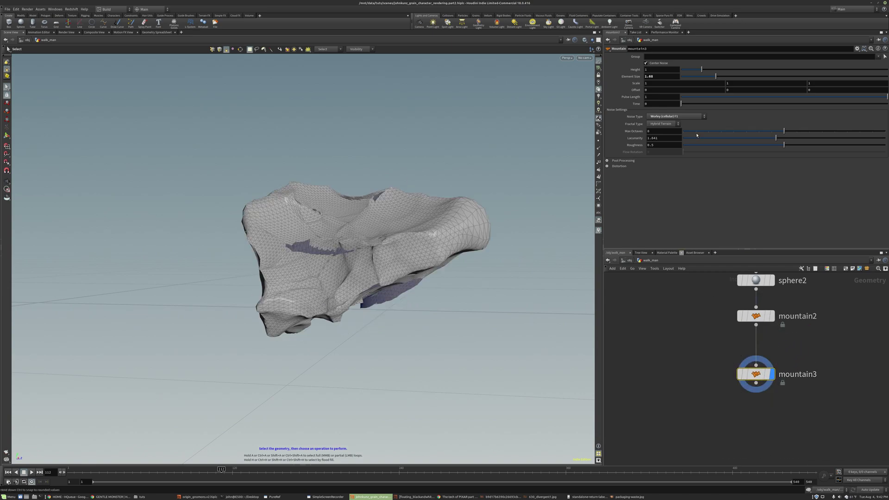
{"action": "left_click", "coordinate": [689, 117]}
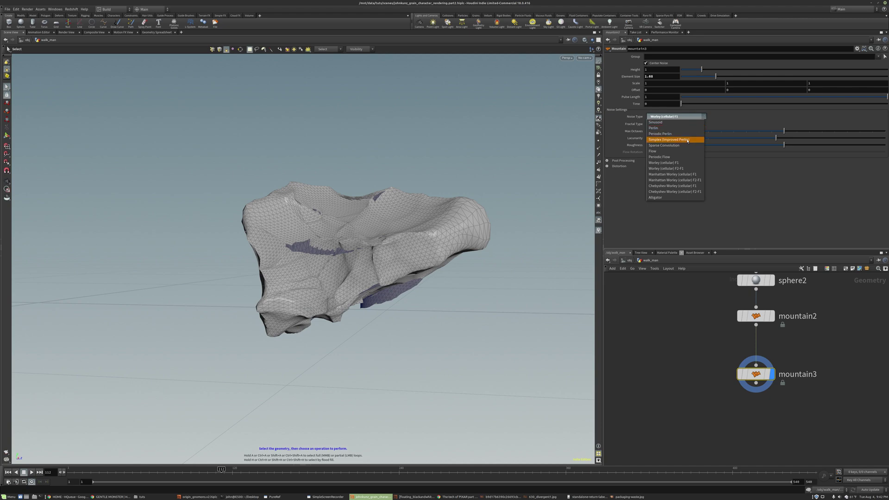
{"action": "left_click", "coordinate": [687, 140]}
{"action": "left_click_drag", "start_coordinate": [449, 217], "coordinate": [419, 232], "text": "alt"}
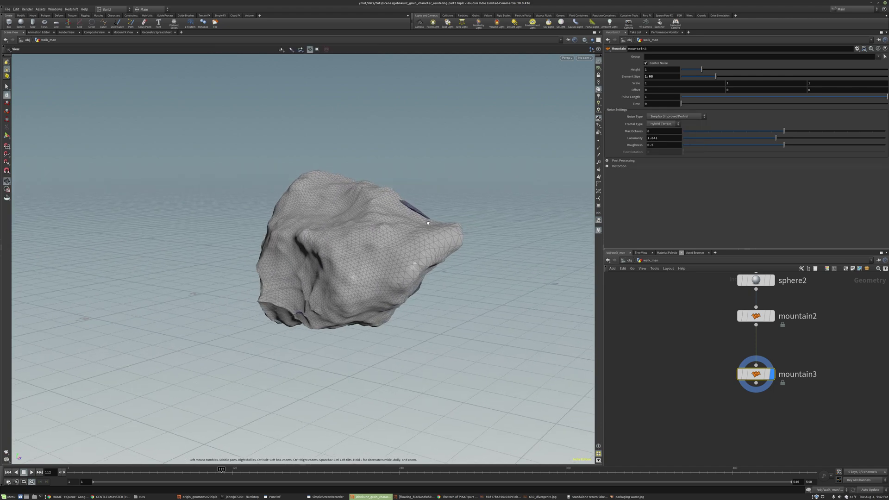
Set mountain3's Element Size to 0.31 and reduce its Height to 0.11 for fine surface detail
{"action": "left_click", "coordinate": [688, 77]}
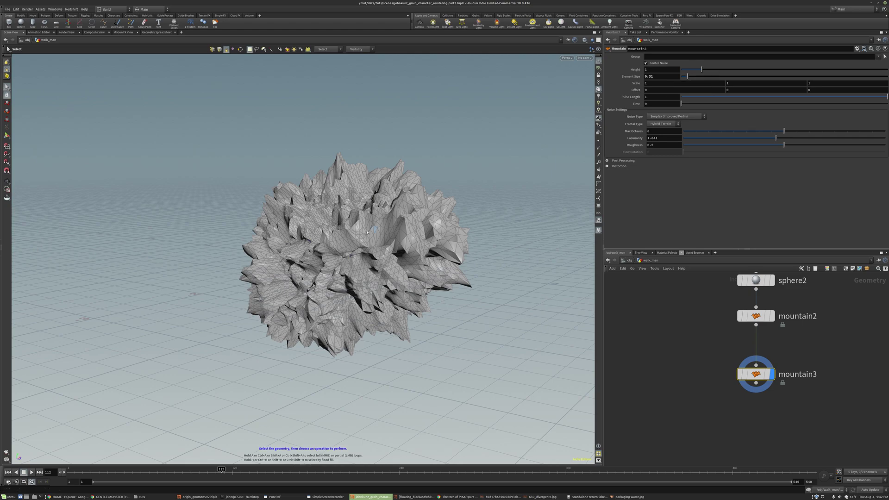
{"action": "left_click", "coordinate": [683, 73]}
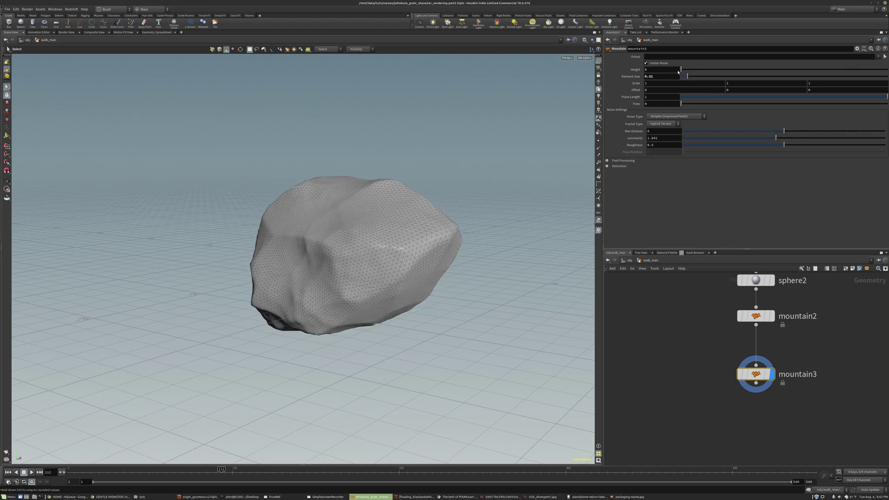
{"action": "left_click_drag", "start_coordinate": [683, 73], "coordinate": [685, 73]}
{"action": "left_click_drag", "start_coordinate": [402, 211], "coordinate": [490, 194], "text": "alt"}
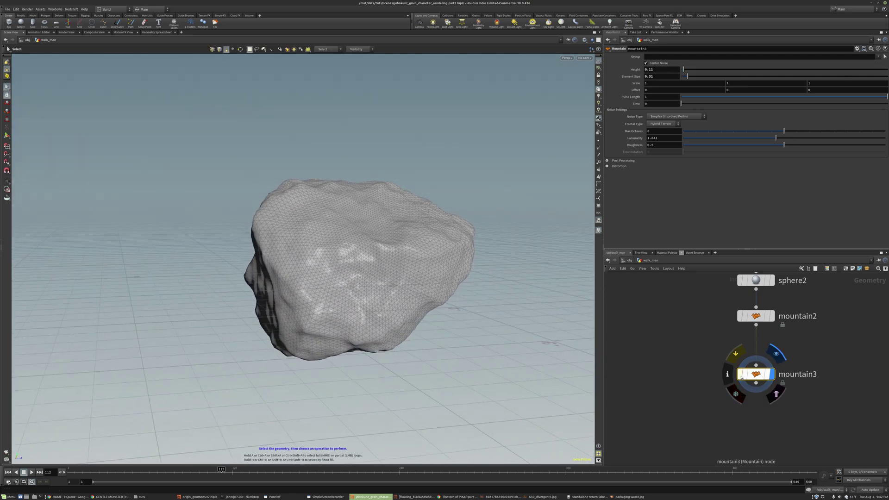
Set mountain3's Height to -0.15 to invert the fine surface detail
{"action": "left_click", "coordinate": [740, 375]}
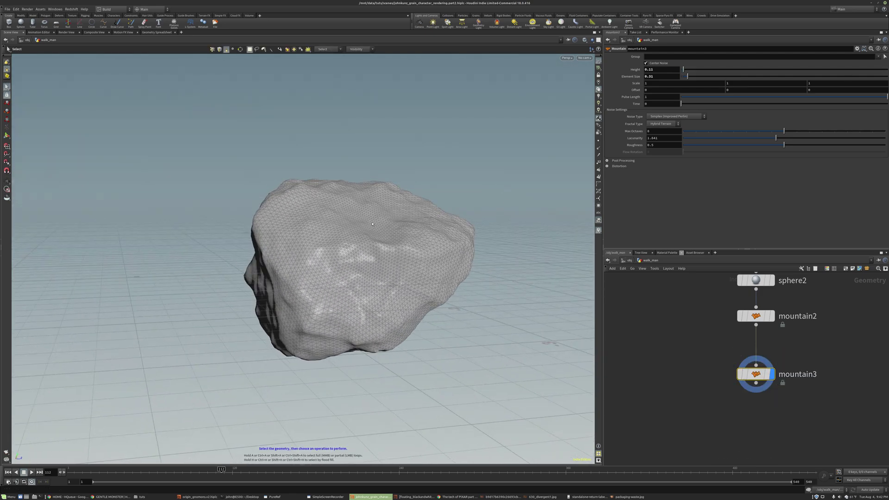
{"action": "left_click_drag", "start_coordinate": [458, 217], "coordinate": [334, 118], "text": "alt"}
{"action": "key", "text": "s"}
{"action": "double_click", "coordinate": [649, 69]}
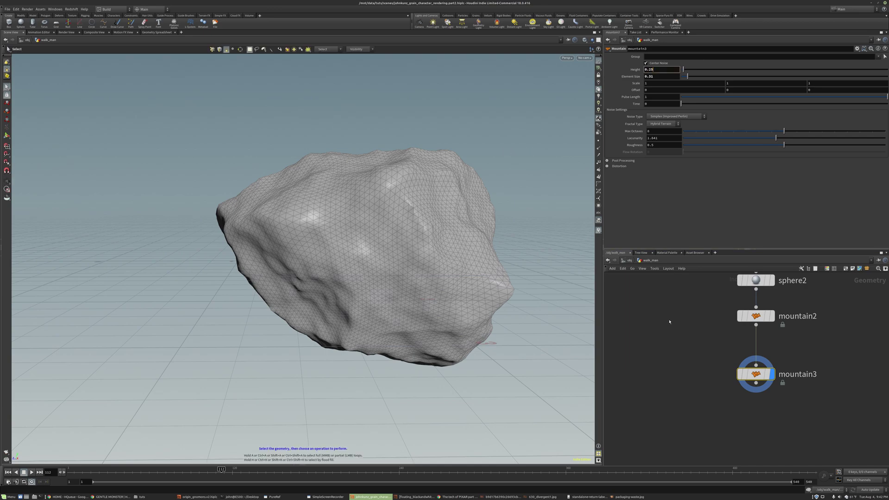
{"action": "type", "text": "0.25"}
{"action": "key", "text": "Return"}
{"action": "middle_click_drag", "start_coordinate": [668, 69], "coordinate": [653, 69]}
{"action": "key", "text": "Escape"}
{"action": "left_click_drag", "start_coordinate": [492, 166], "coordinate": [327, 162]}
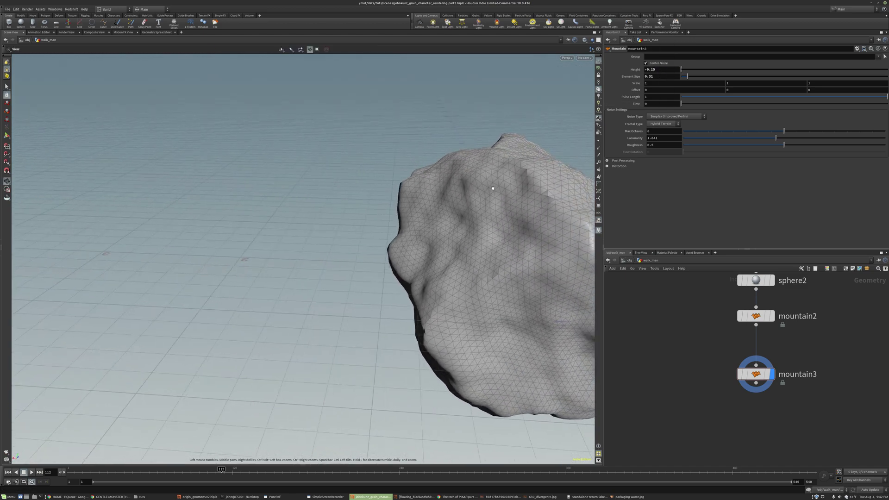
Fine-tune mountain3's Element Size while inspecting the grain's surface from different angles
{"action": "middle_click_drag", "start_coordinate": [494, 189], "coordinate": [347, 149], "text": "alt"}
{"action": "left_click_drag", "start_coordinate": [492, 162], "coordinate": [419, 163], "text": "alt"}
{"action": "middle_click_drag", "start_coordinate": [668, 77], "coordinate": [703, 91]}
{"action": "key", "text": "Escape"}
{"action": "left_click_drag", "start_coordinate": [481, 182], "coordinate": [282, 243]}
{"action": "key", "text": "g"}
{"action": "key", "text": "s"}
Duplicate the chain of sphere2, mountain2 and mountain3 into the empty space beside the original
{"action": "middle_click_drag", "start_coordinate": [720, 323], "coordinate": [671, 319]}
{"action": "scroll", "coordinate": [670, 320], "scroll_direction": "down", "scroll_amount": 2}
{"action": "middle_click_drag", "start_coordinate": [708, 368], "coordinate": [694, 425]}
{"action": "left_click_drag", "start_coordinate": [731, 406], "coordinate": [807, 305]}
{"action": "middle_click_drag", "start_coordinate": [805, 306], "coordinate": [734, 302]}
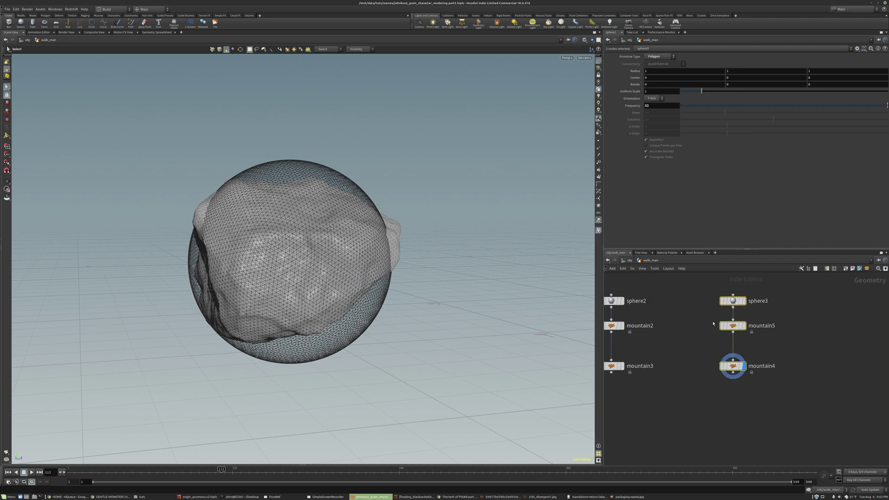
Select and display the first Mountain node in the duplicated chain to work on a second grain variation
{"action": "scroll", "coordinate": [733, 302], "scroll_direction": "down", "scroll_amount": 2}
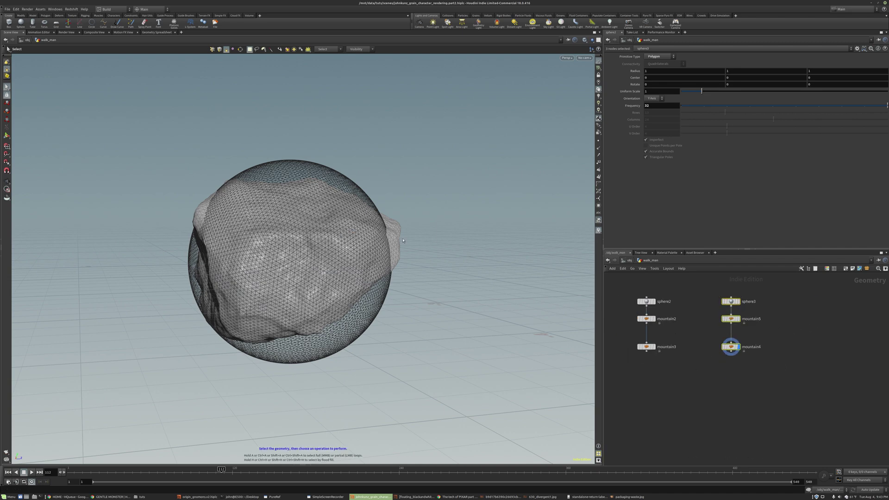
{"action": "scroll", "coordinate": [734, 311], "scroll_direction": "up", "scroll_amount": 3}
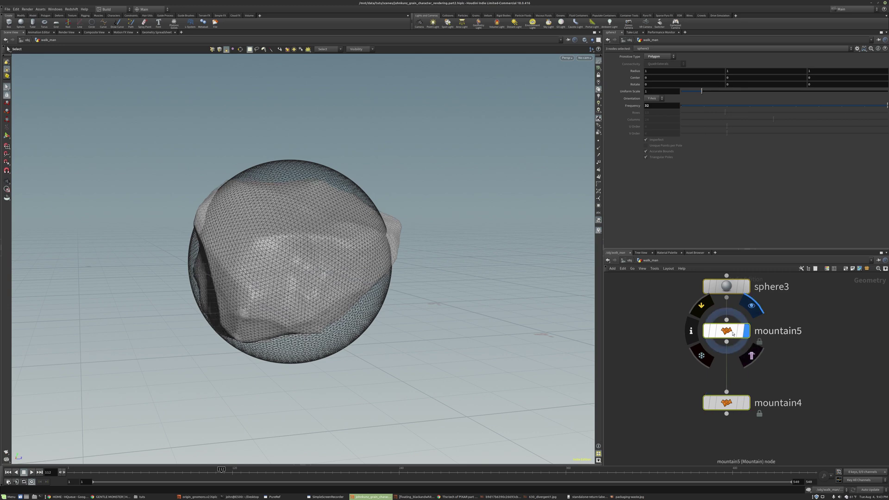
{"action": "left_click", "coordinate": [749, 330]}
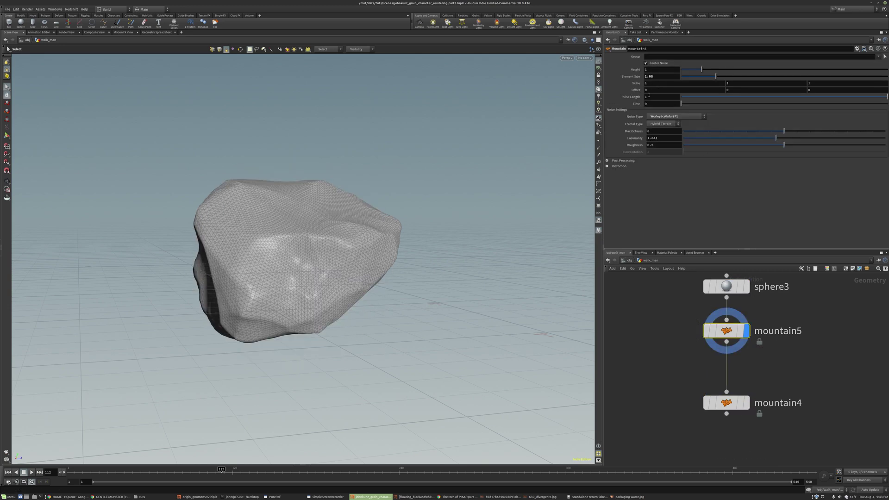
Shift mountain5's noise Offset along X and Y to give the second grain a different shape
{"action": "middle_click_drag", "start_coordinate": [650, 69], "coordinate": [665, 71]}
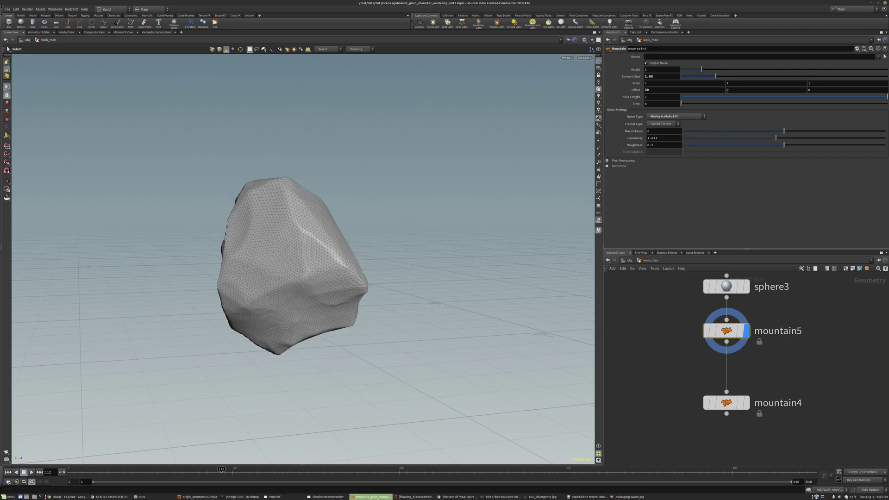
{"action": "left_click_drag", "start_coordinate": [370, 166], "coordinate": [235, 237], "text": "alt"}
{"action": "key", "text": "s"}
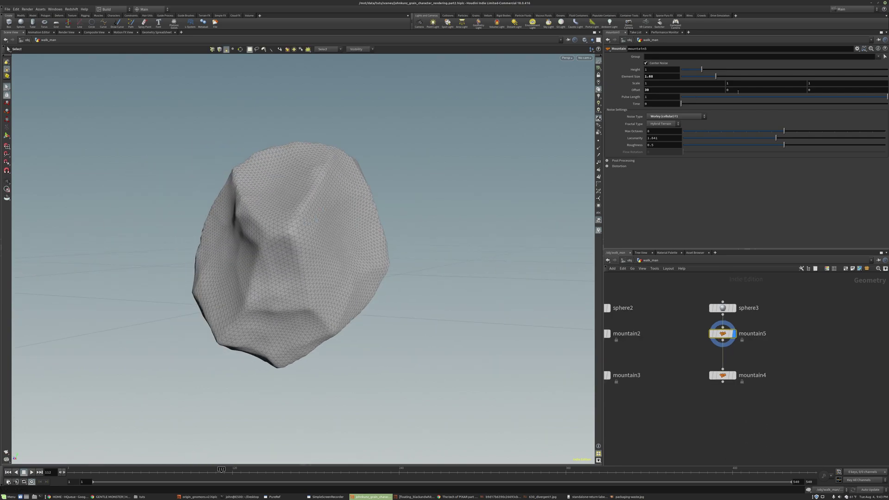
{"action": "middle_click_drag", "start_coordinate": [746, 73], "coordinate": [763, 74]}
{"action": "key", "text": "space+g"}
{"action": "left_click_drag", "start_coordinate": [486, 220], "coordinate": [435, 200]}
{"action": "key", "text": "s"}
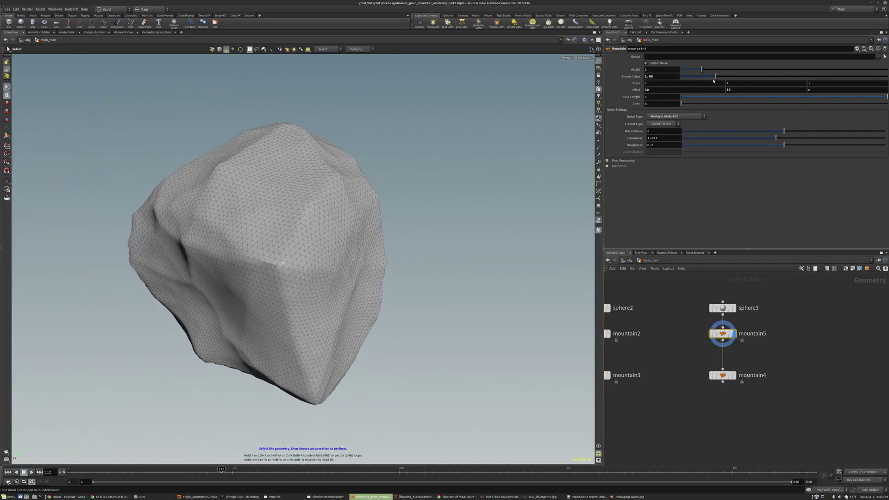
Raise mountain5's Element Size to about 1.93 and inspect the grain from several angles
{"action": "left_click_drag", "start_coordinate": [721, 76], "coordinate": [722, 77]}
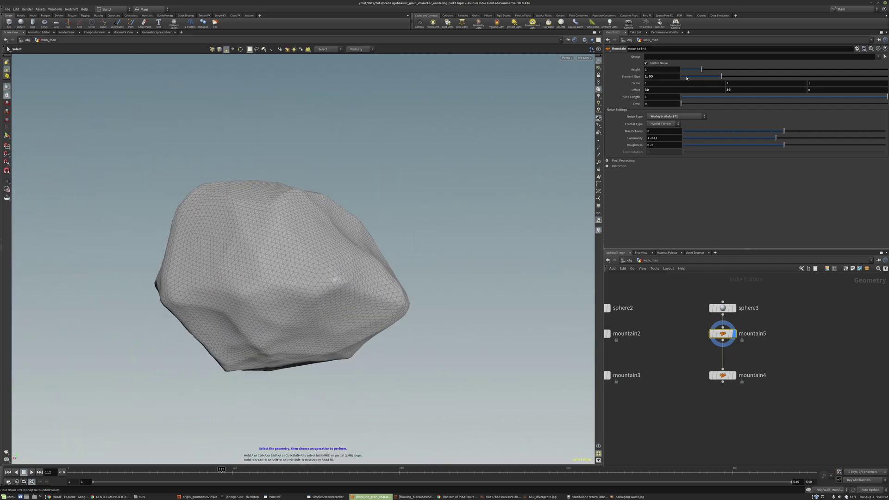
{"action": "left_click_drag", "start_coordinate": [445, 200], "coordinate": [448, 337], "text": "alt"}
{"action": "right_click_drag", "start_coordinate": [448, 337], "coordinate": [359, 255], "text": "alt"}
{"action": "left_click_drag", "start_coordinate": [359, 254], "coordinate": [468, 259], "text": "alt"}
{"action": "key", "text": "s"}
{"action": "middle_click_drag", "start_coordinate": [658, 361], "coordinate": [689, 343]}
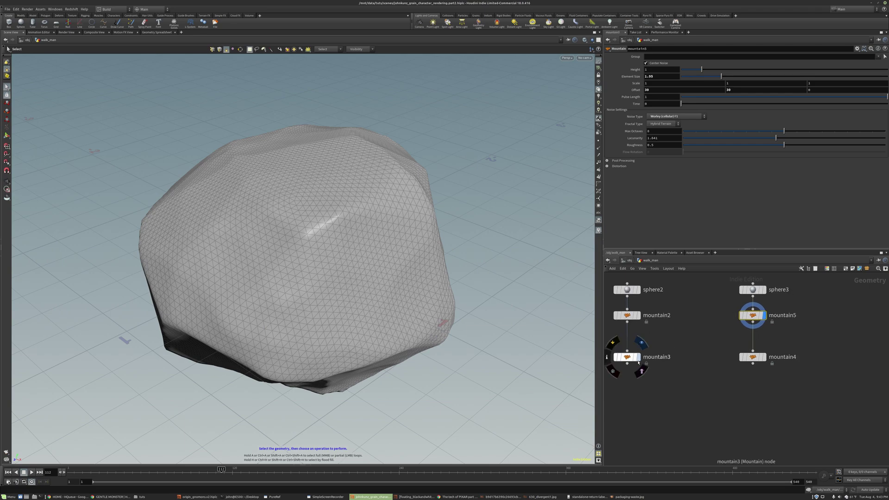
Display mountain3's finished grain for comparison, and return the display to mountain5
{"action": "left_click", "coordinate": [639, 358]}
{"action": "scroll", "coordinate": [760, 318], "scroll_direction": "up", "scroll_amount": 2}
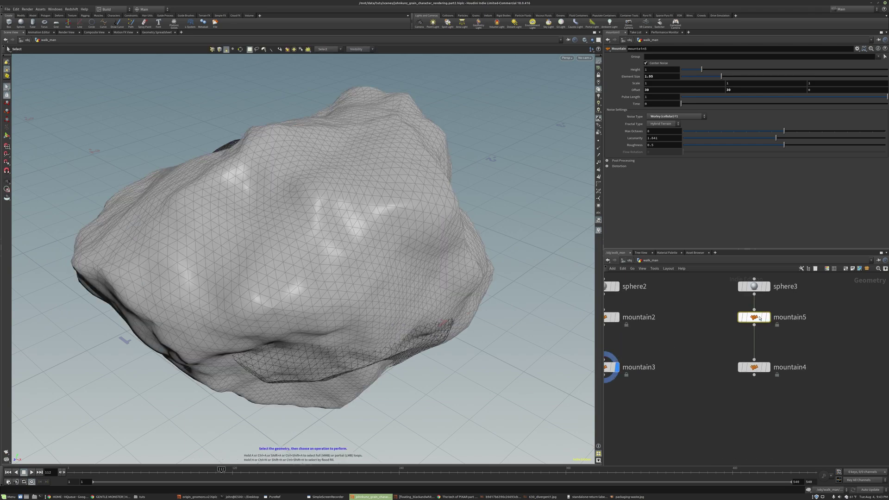
{"action": "left_click", "coordinate": [767, 317]}
{"action": "key", "text": "Escape"}
{"action": "left_click_drag", "start_coordinate": [361, 232], "coordinate": [419, 222]}
{"action": "key", "text": "s"}
Set mountain5's Height to 0.41 and Element Size to 0.93, and check the grain's overall shape
{"action": "left_click_drag", "start_coordinate": [714, 78], "coordinate": [690, 70]}
{"action": "key", "text": "space+g"}
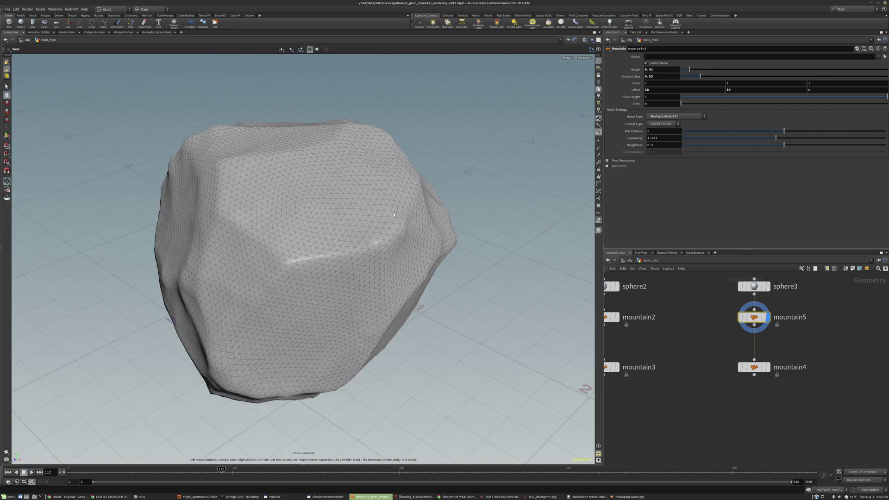
{"action": "left_click_drag", "start_coordinate": [394, 215], "coordinate": [335, 166]}
{"action": "right_click_drag", "start_coordinate": [335, 166], "coordinate": [307, 278]}
{"action": "left_click_drag", "start_coordinate": [307, 277], "coordinate": [568, 284]}
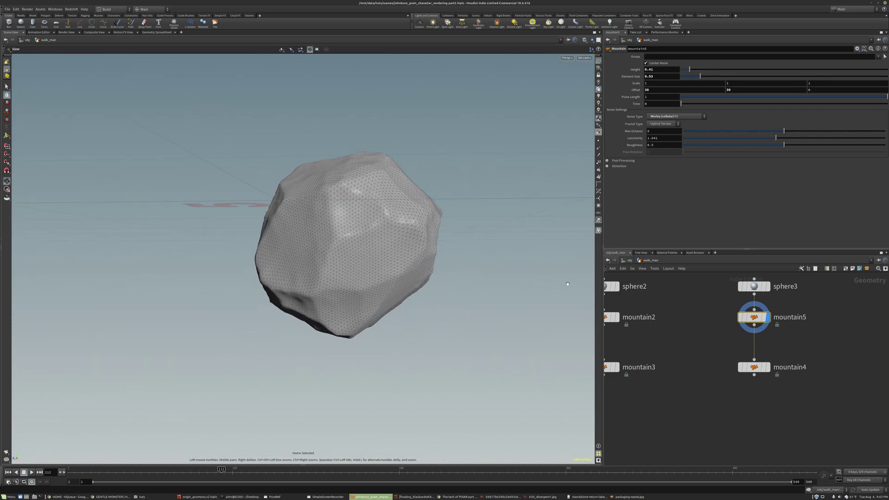
Select and display mountain4, and set its Height to -0.35 for stronger surface detail
{"action": "left_click", "coordinate": [765, 368]}
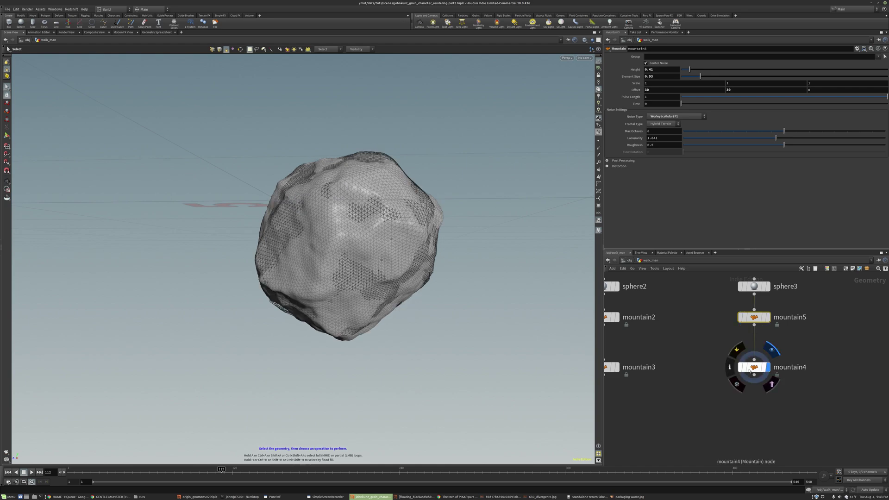
{"action": "left_click", "coordinate": [751, 368]}
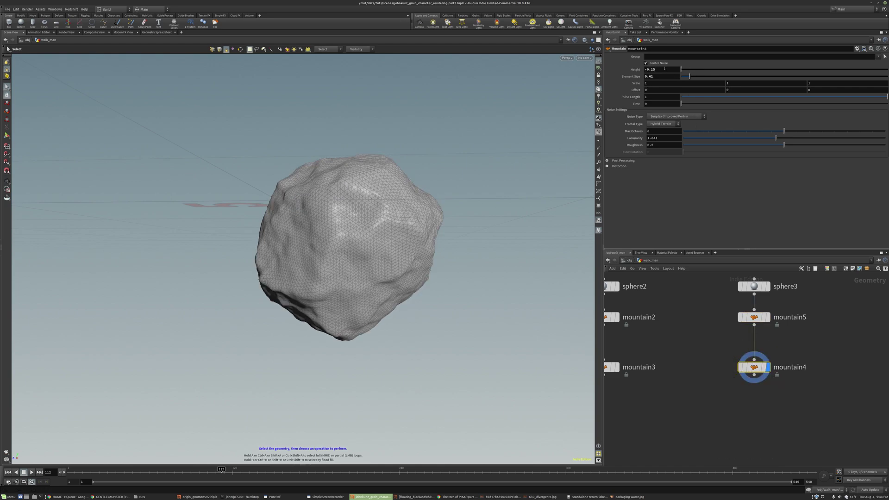
{"action": "middle_click_drag", "start_coordinate": [660, 68], "coordinate": [654, 68]}
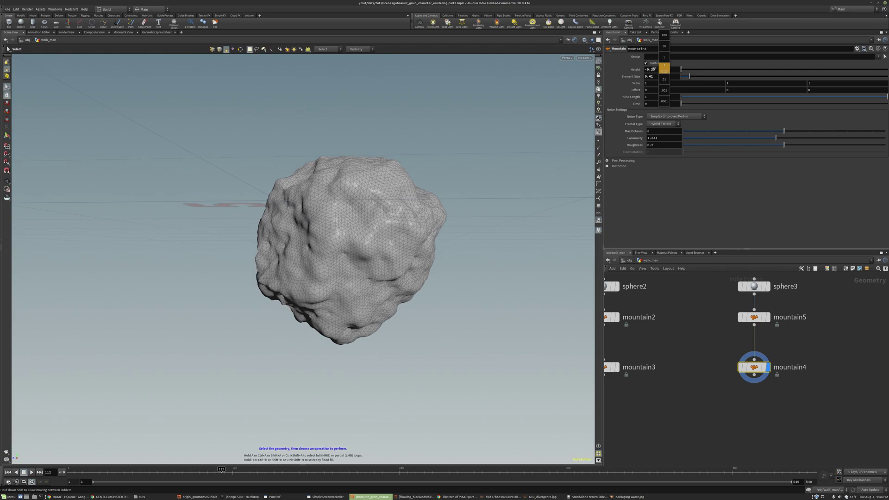
{"action": "key", "text": "Escape"}
{"action": "left_click_drag", "start_coordinate": [428, 262], "coordinate": [452, 255]}
Duplicate the chain of sphere3, mountain5 and mountain4 into the empty space beside it for a third grain
{"action": "middle_click_drag", "start_coordinate": [713, 391], "coordinate": [684, 376]}
{"action": "scroll", "coordinate": [756, 397], "scroll_direction": "down", "scroll_amount": 2}
{"action": "left_click_drag", "start_coordinate": [756, 397], "coordinate": [805, 312]}
{"action": "middle_click_drag", "start_coordinate": [805, 312], "coordinate": [783, 313]}
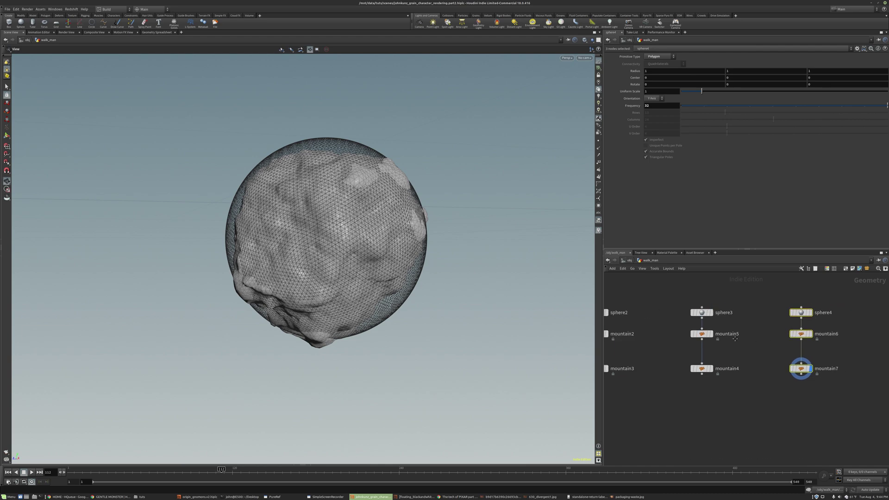
Select and display mountain6, and set its Element Size to 2.9 and Height to about 1.65
{"action": "scroll", "coordinate": [743, 328], "scroll_direction": "up", "scroll_amount": 2}
{"action": "left_click", "coordinate": [750, 330]}
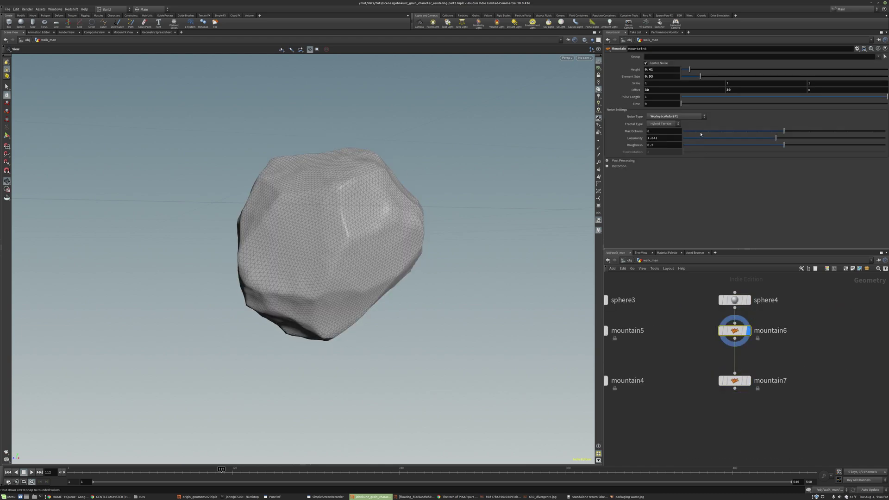
{"action": "left_click", "coordinate": [741, 76]}
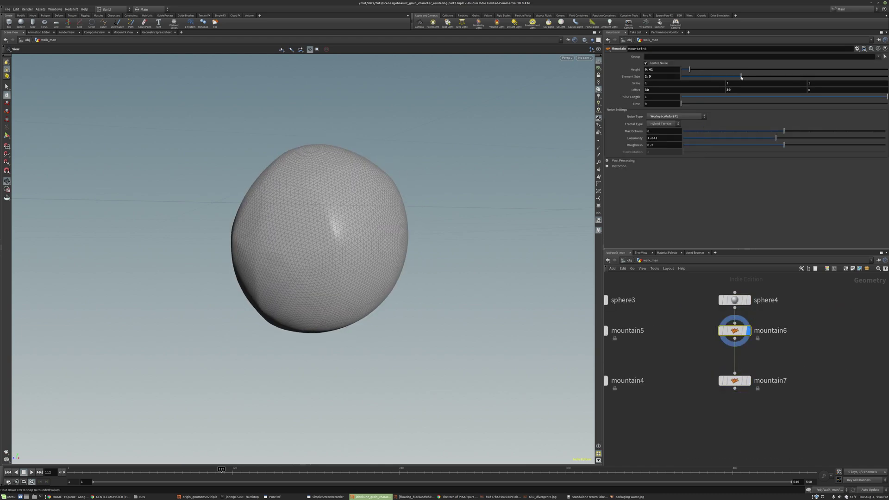
{"action": "left_click", "coordinate": [702, 73]}
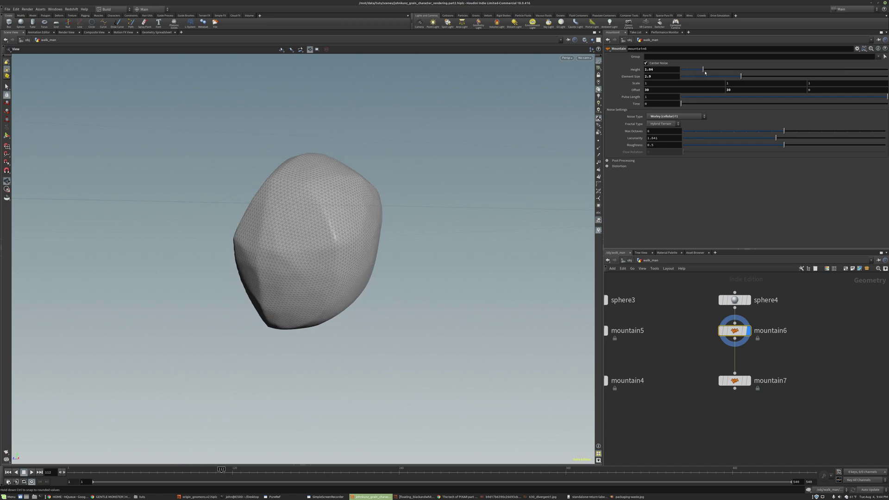
{"action": "left_click_drag", "start_coordinate": [705, 73], "coordinate": [725, 73]}
{"action": "left_click_drag", "start_coordinate": [377, 235], "coordinate": [399, 250]}
{"action": "key", "text": "s"}
{"action": "left_click_drag", "start_coordinate": [724, 69], "coordinate": [715, 71]}
{"action": "left_click_drag", "start_coordinate": [504, 197], "coordinate": [722, 386], "text": "alt"}
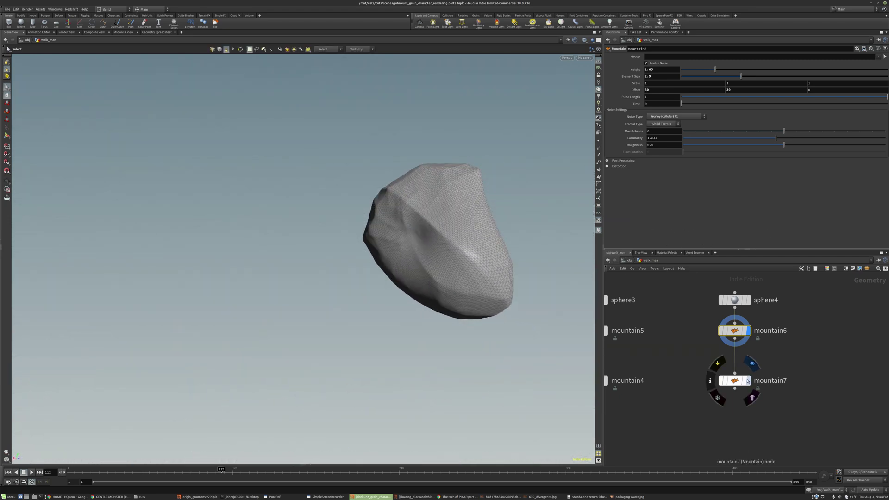
Select and display mountain7, and inspect the third grain's surface detail from several angles and distances
{"action": "left_click", "coordinate": [735, 380]}
{"action": "key", "text": "h"}
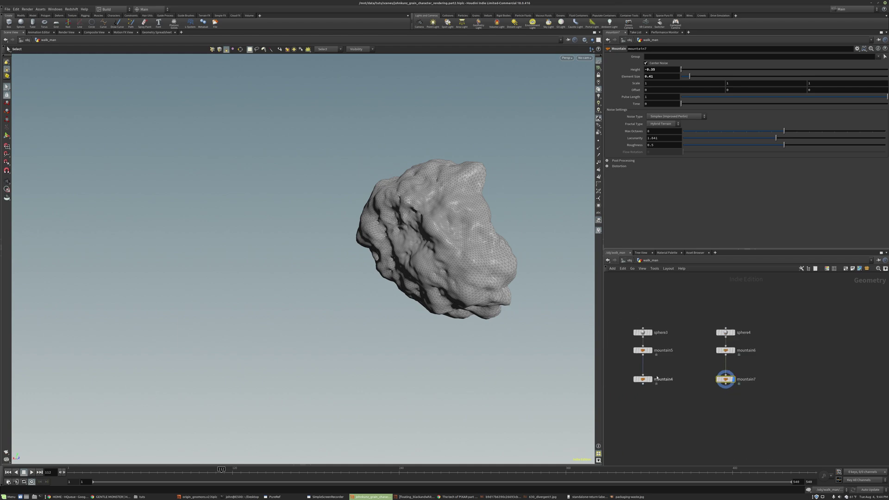
{"action": "key", "text": "space+g"}
{"action": "left_click_drag", "start_coordinate": [487, 283], "coordinate": [316, 204], "text": "alt"}
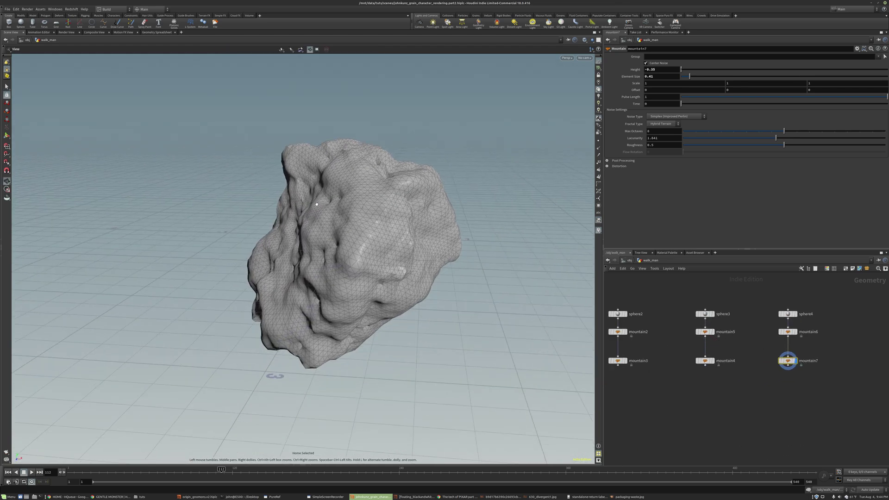
{"action": "left_click_drag", "start_coordinate": [366, 309], "coordinate": [399, 297]}
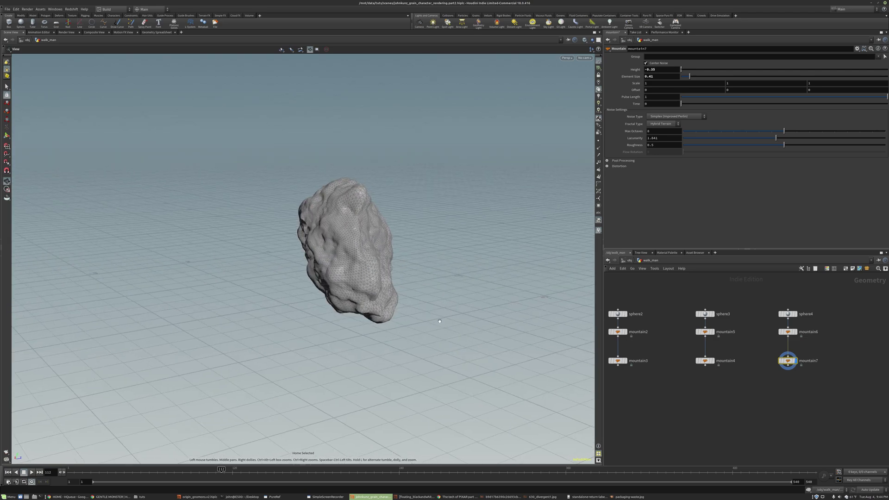
{"action": "scroll", "coordinate": [765, 344], "scroll_direction": "down", "scroll_amount": 2}
{"action": "scroll", "coordinate": [765, 344], "scroll_direction": "down", "scroll_amount": 1}
{"action": "key", "text": "space"}
{"action": "left_click_drag", "start_coordinate": [394, 230], "coordinate": [429, 206]}
{"action": "scroll", "coordinate": [430, 206], "scroll_direction": "up", "scroll_amount": 3}
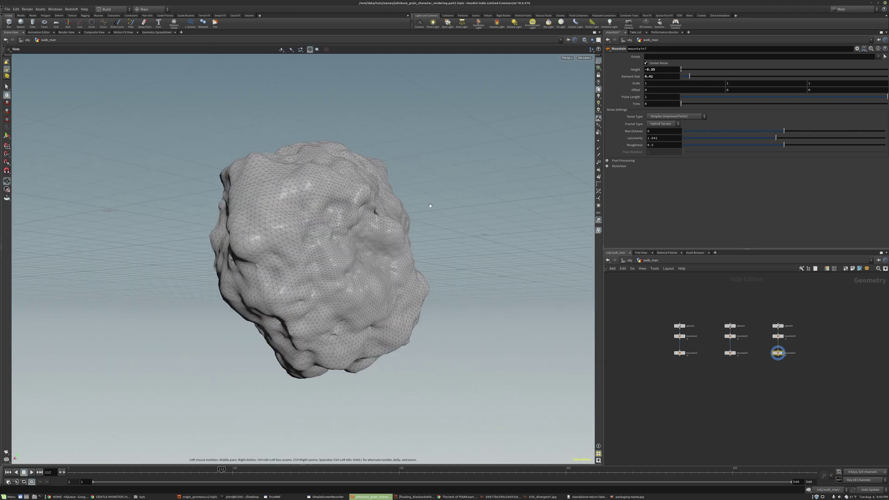
{"action": "scroll", "coordinate": [771, 331], "scroll_direction": "up", "scroll_amount": 3}
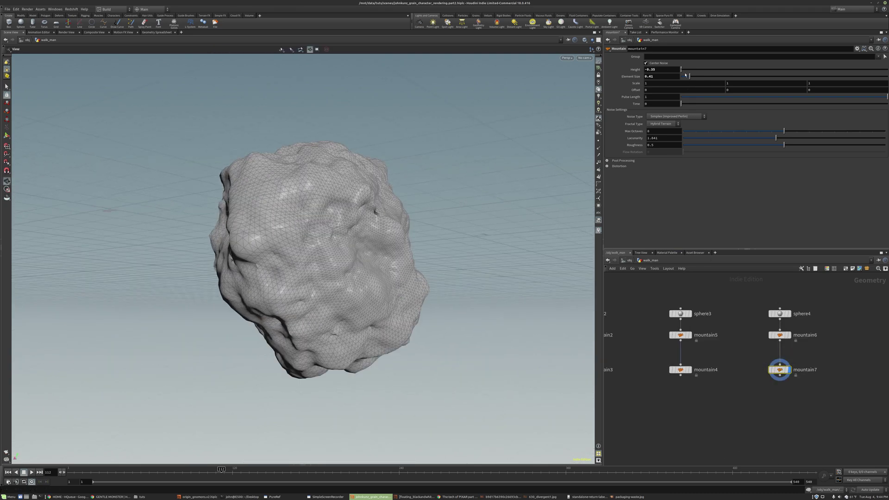
Set mountain7's Height to 0.43 and Element Size to 1.42 for broader surface detail
{"action": "left_click_drag", "start_coordinate": [684, 71], "coordinate": [686, 71]}
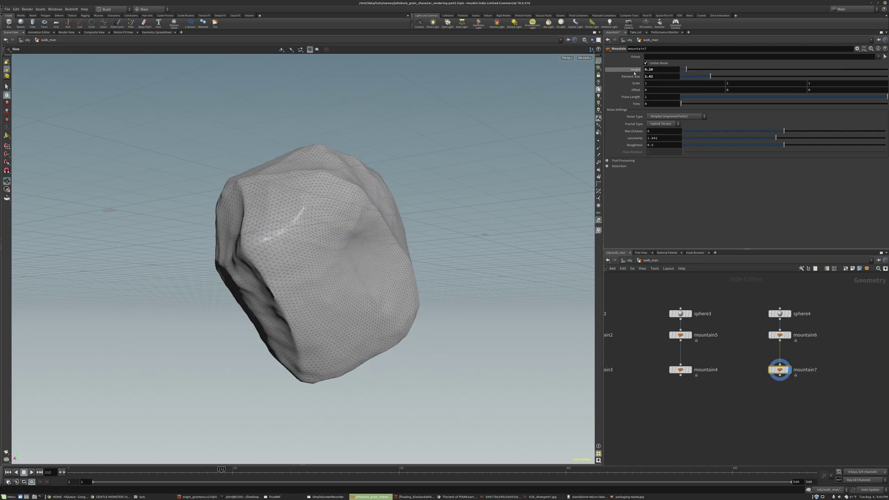
{"action": "left_click_drag", "start_coordinate": [685, 72], "coordinate": [690, 74]}
{"action": "key", "text": "s"}
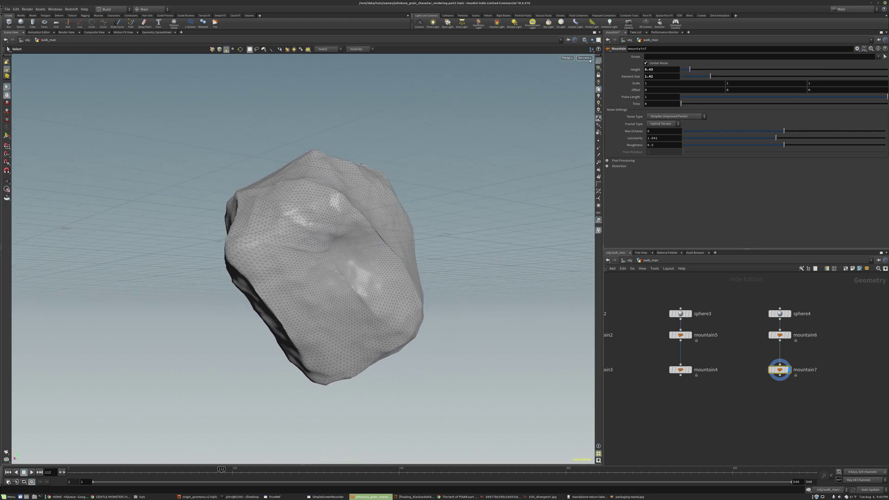
Examine the crease across the third grain up close, comparing the outputs of mountain6 and mountain7
{"action": "key", "text": "Escape"}
{"action": "scroll", "coordinate": [381, 223], "scroll_direction": "up", "scroll_amount": 10}
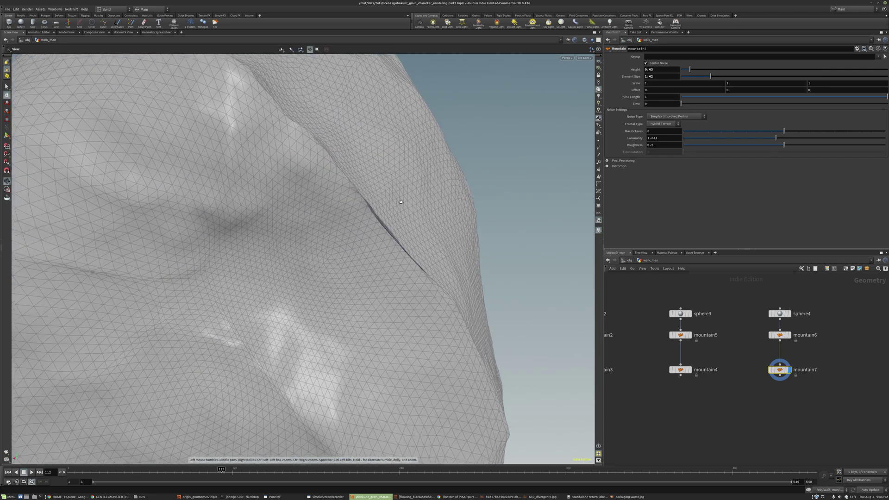
{"action": "left_click_drag", "start_coordinate": [381, 222], "coordinate": [354, 180]}
{"action": "key", "text": "s"}
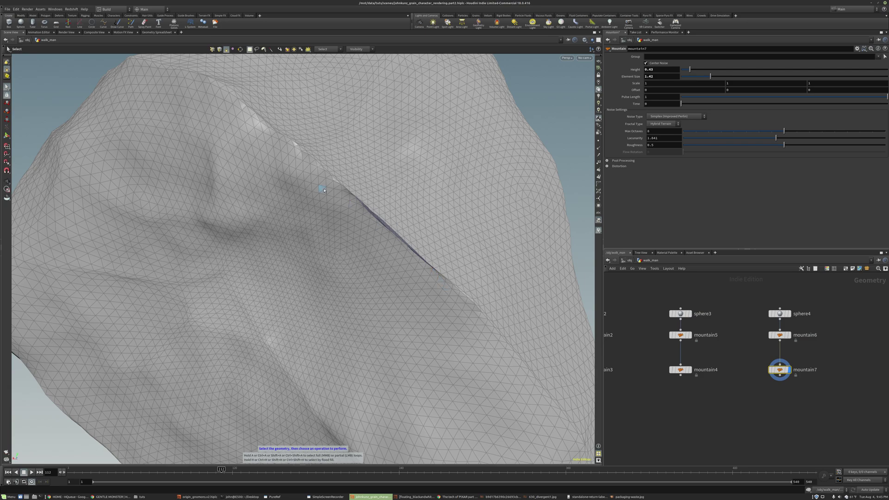
{"action": "left_click_drag", "start_coordinate": [430, 283], "coordinate": [465, 345]}
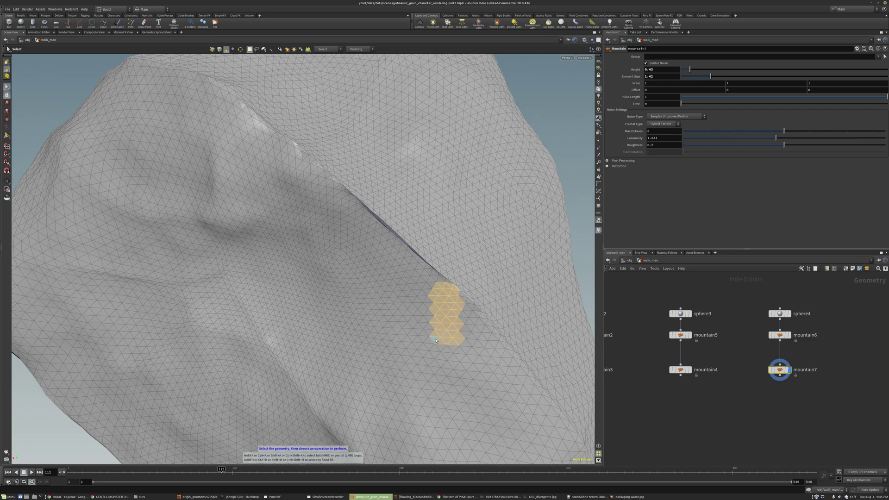
{"action": "left_click", "coordinate": [788, 336]}
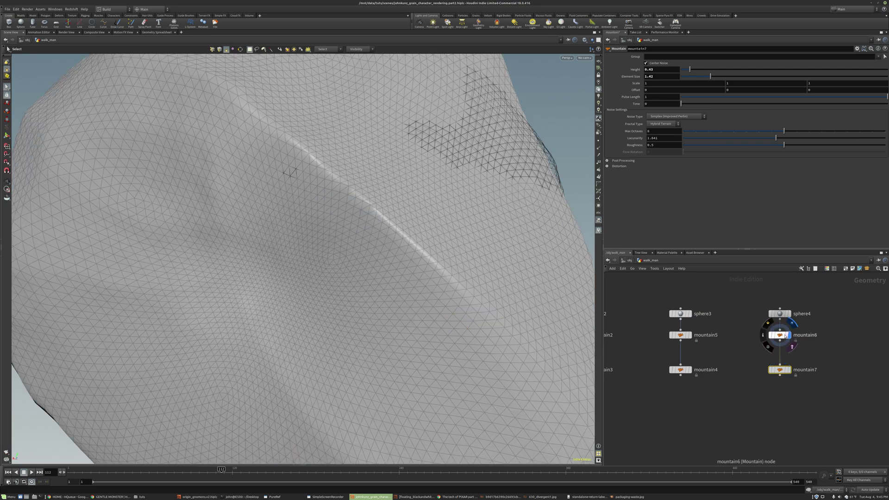
{"action": "left_click", "coordinate": [791, 370]}
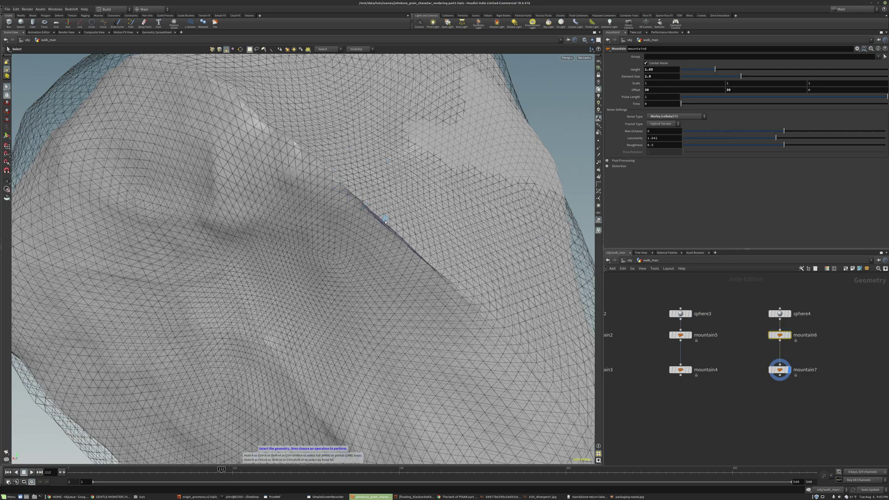
{"action": "scroll", "coordinate": [797, 361], "scroll_direction": "up", "scroll_amount": 3}
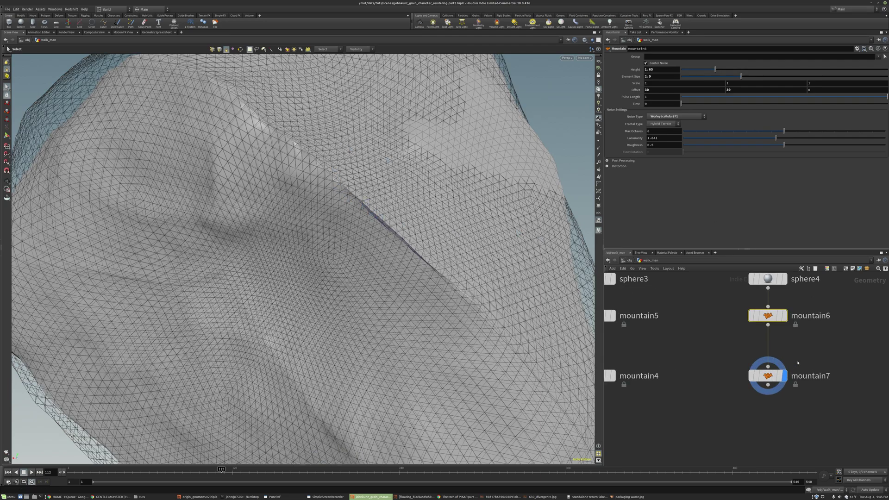
Insert an Attribute Blur node between mountain6 and mountain7, and display its result
{"action": "left_click", "coordinate": [784, 316]}
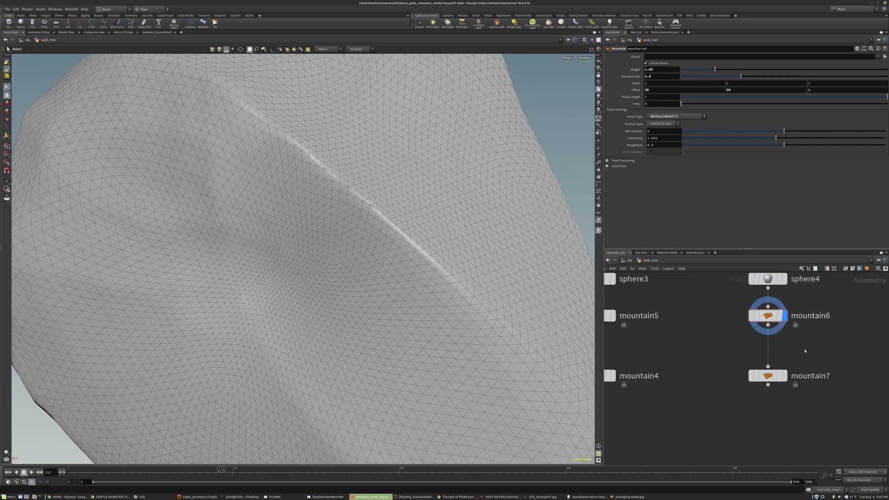
{"action": "key", "text": "Tab"}
{"action": "type", "text": "blur"}
{"action": "key", "text": "Return"}
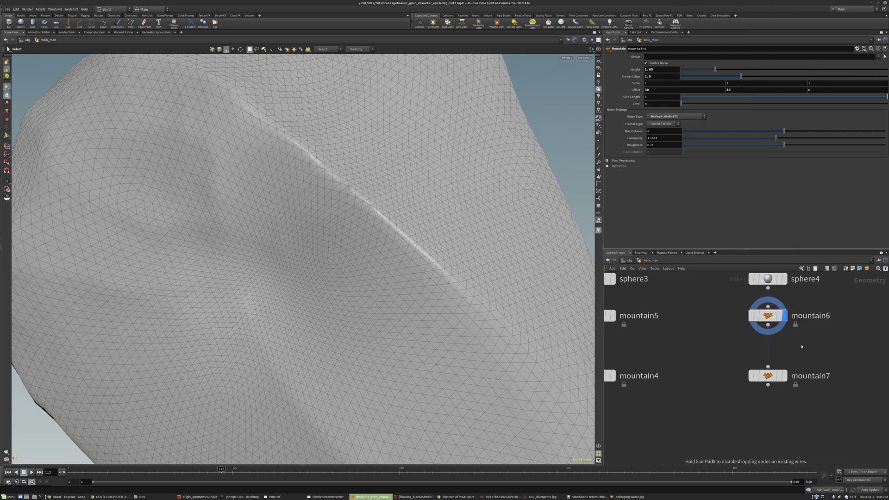
{"action": "left_click", "coordinate": [799, 345]}
{"action": "left_click_drag", "start_coordinate": [795, 347], "coordinate": [766, 353]}
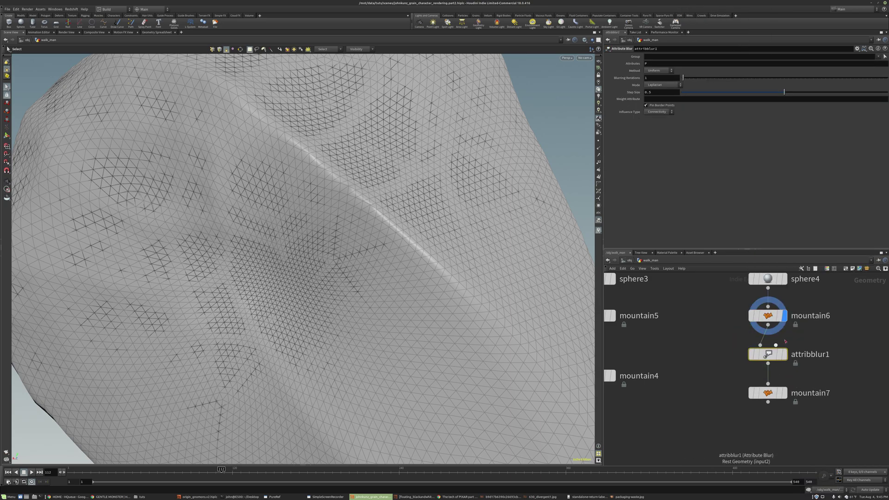
{"action": "left_click", "coordinate": [784, 355]}
{"action": "mouse_move", "coordinate": [751, 354]}
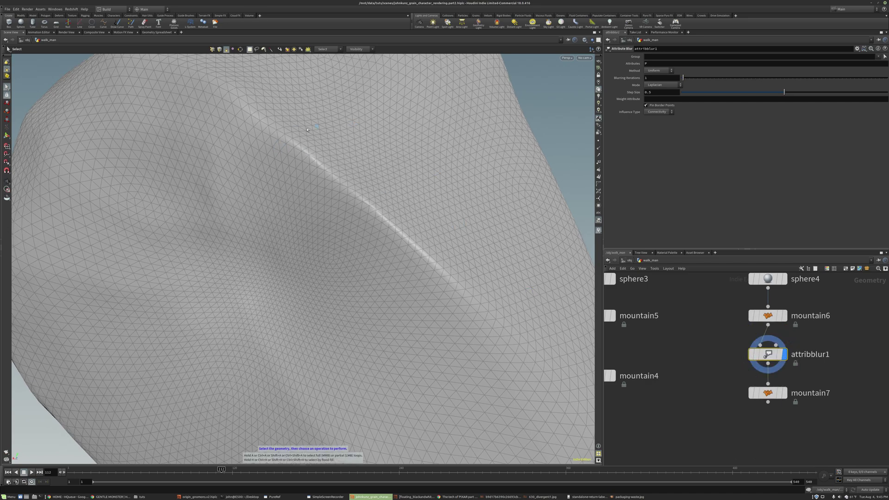
Set the Attribute Blur node's Blurring Iterations to 9 and view the whole smoothed grain
{"action": "left_click_drag", "start_coordinate": [688, 79], "coordinate": [699, 78]}
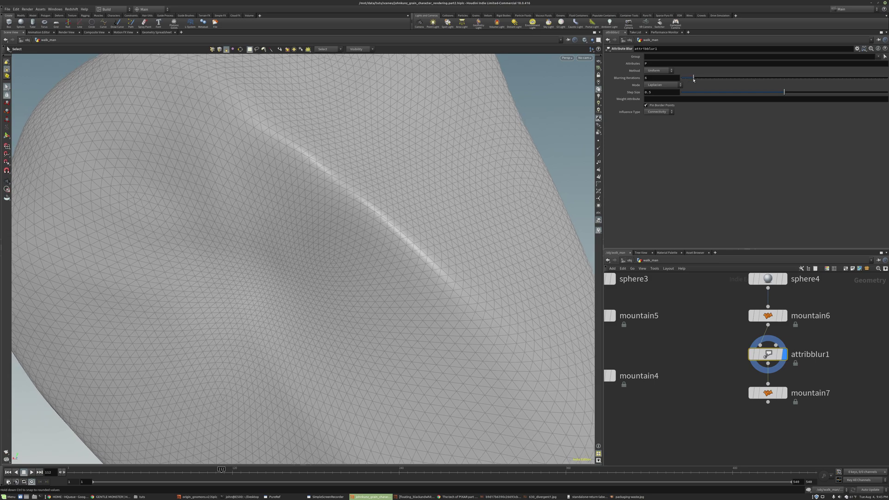
{"action": "key", "text": "space+g"}
{"action": "left_click_drag", "start_coordinate": [324, 212], "coordinate": [439, 235]}
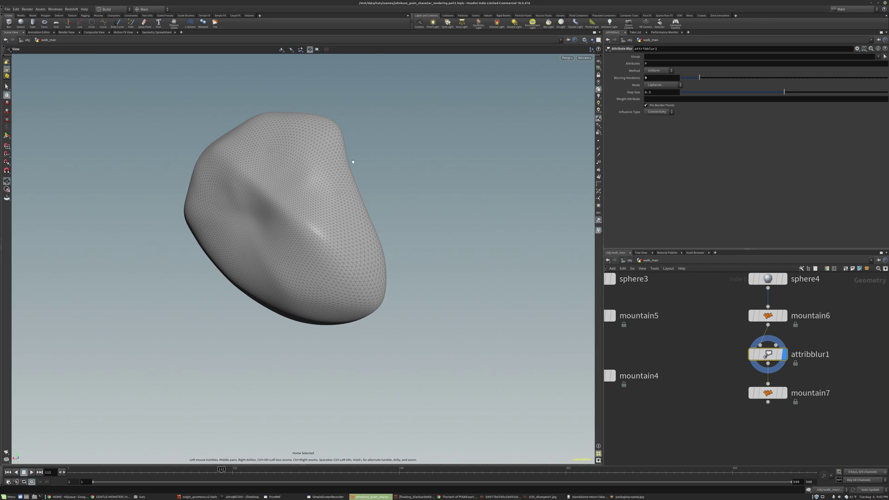
Display mountain7's result over the blurred grain and set its Height to 0.59, checking the shape from several sides
{"action": "key", "text": "s"}
{"action": "scroll", "coordinate": [780, 373], "scroll_direction": "up", "scroll_amount": 1}
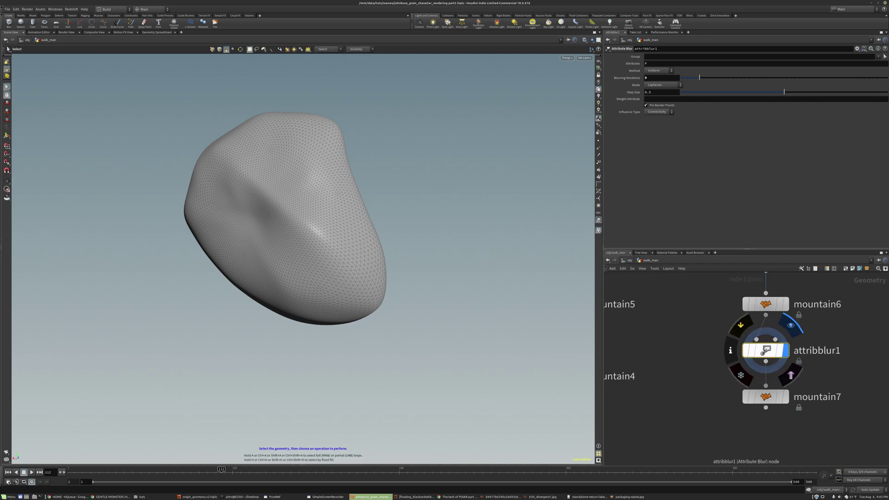
{"action": "left_click", "coordinate": [785, 396]}
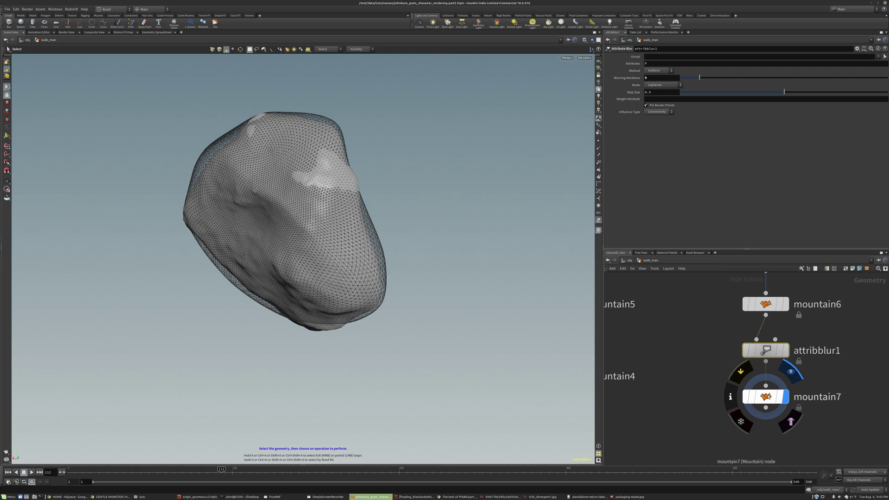
{"action": "left_click", "coordinate": [767, 398]}
{"action": "left_click_drag", "start_coordinate": [349, 223], "coordinate": [410, 166], "text": "alt"}
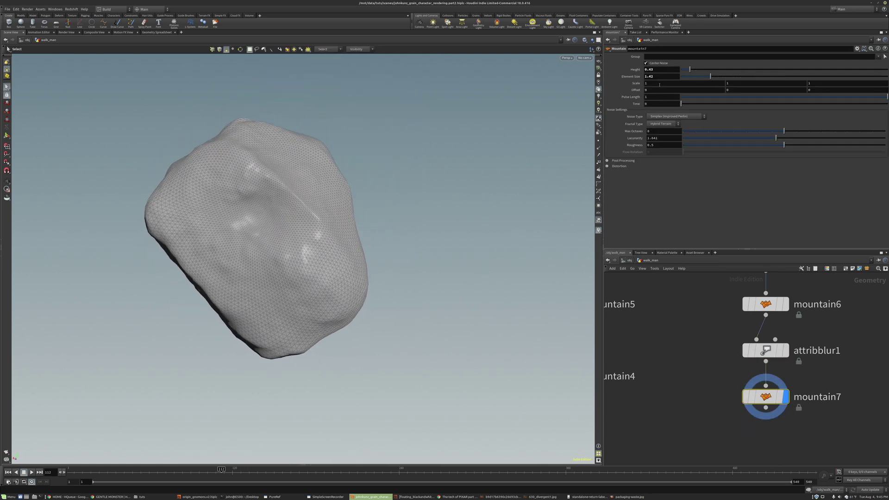
{"action": "left_click_drag", "start_coordinate": [690, 69], "coordinate": [693, 69]}
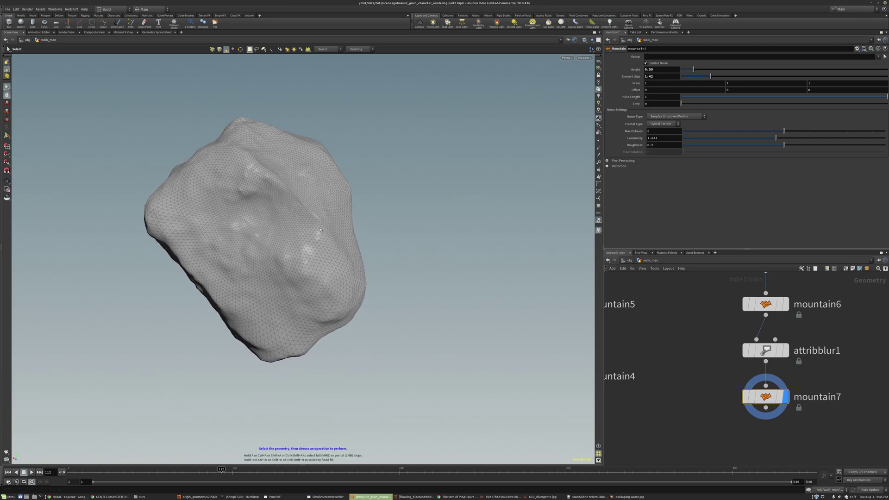
{"action": "left_click_drag", "start_coordinate": [313, 203], "coordinate": [240, 199], "text": "alt"}
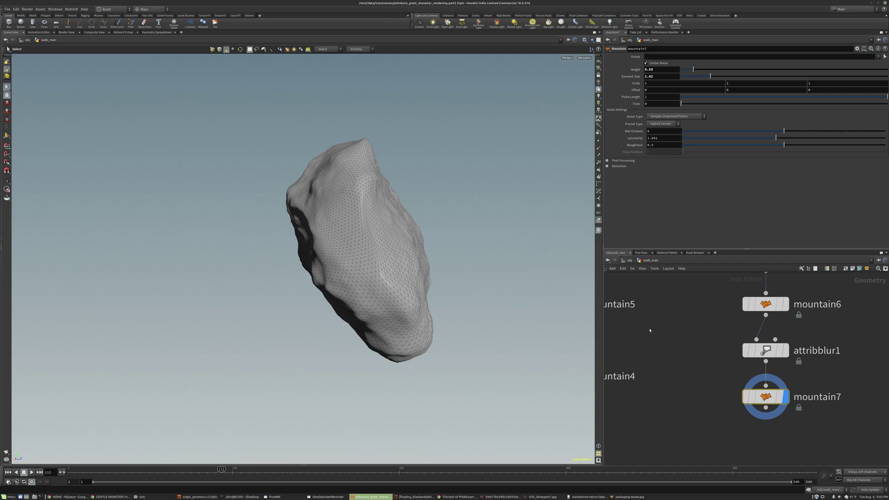
Duplicate the sphere4, mountain6, attribblur1 and mountain7 chain beside the original for a fourth grain variation
{"action": "scroll", "coordinate": [725, 377], "scroll_direction": "down", "scroll_amount": 3}
{"action": "left_click_drag", "start_coordinate": [701, 298], "coordinate": [701, 297]}
{"action": "left_click_drag", "start_coordinate": [700, 302], "coordinate": [791, 312], "text": "alt"}
{"action": "key", "text": "f"}
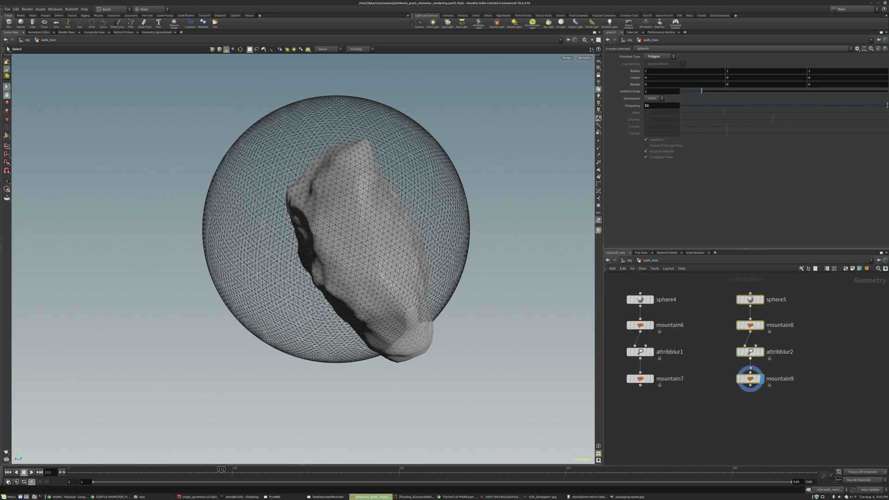
Display the output of mountain8 in the duplicated chain and bring up its parameters
{"action": "scroll", "coordinate": [752, 367], "scroll_direction": "up", "scroll_amount": 2}
{"action": "left_click", "coordinate": [767, 307]}
{"action": "left_click", "coordinate": [753, 309]}
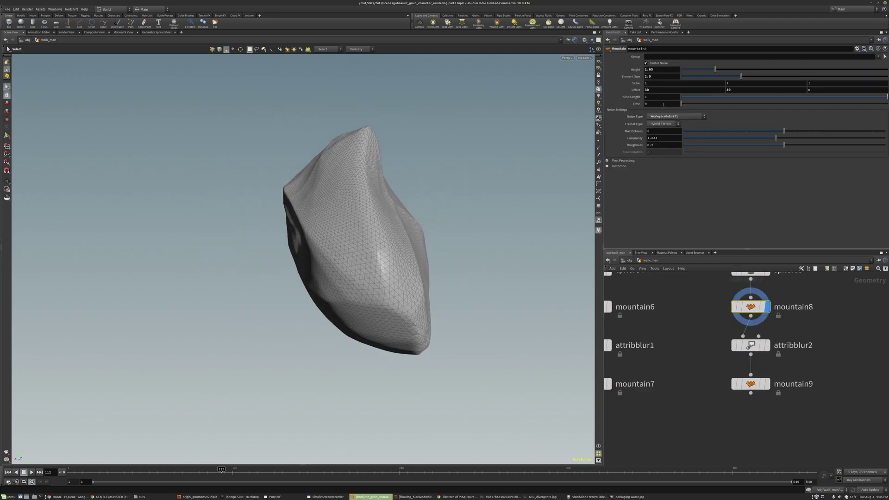
Set the Element Size of the mountain8 noise to 1.62 and check the rock shape from several sides
{"action": "left_click_drag", "start_coordinate": [719, 78], "coordinate": [718, 78]}
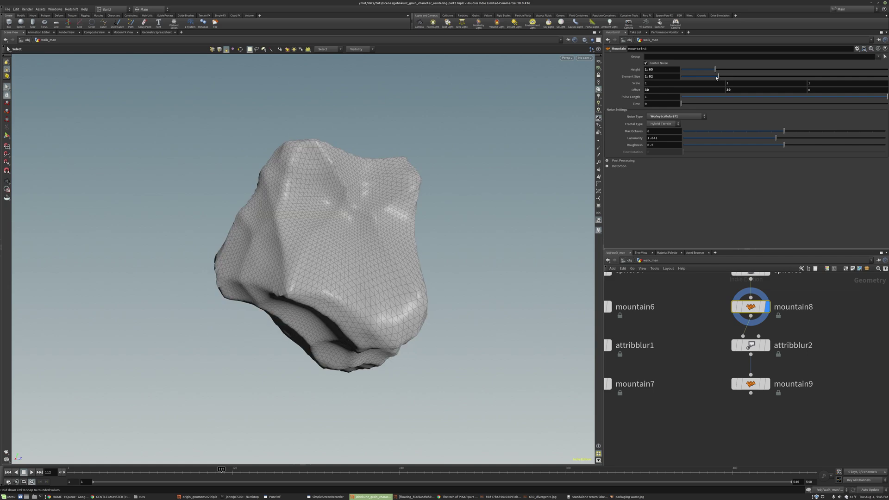
{"action": "key", "text": "space+g"}
{"action": "left_click_drag", "start_coordinate": [432, 211], "coordinate": [288, 260]}
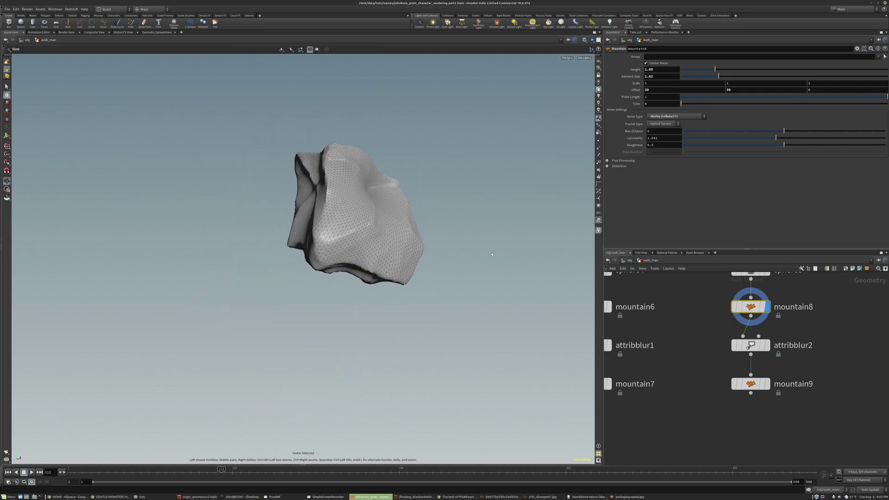
{"action": "left_click_drag", "start_coordinate": [302, 257], "coordinate": [368, 252]}
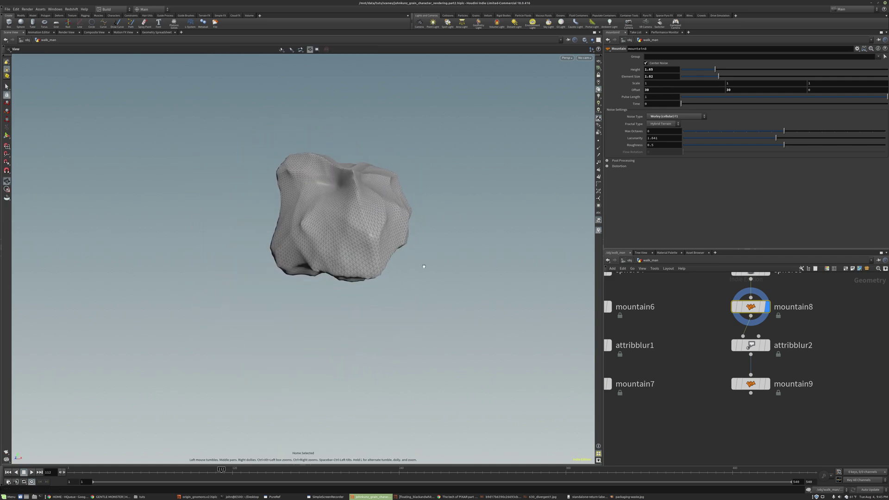
{"action": "scroll", "coordinate": [789, 396], "scroll_direction": "up", "scroll_amount": 1}
Display mountain9 and set its Offset to -90 and 210, its Height to 0.29 and its Element Size to 1.11
{"action": "left_click", "coordinate": [763, 381]}
{"action": "left_click", "coordinate": [746, 383]}
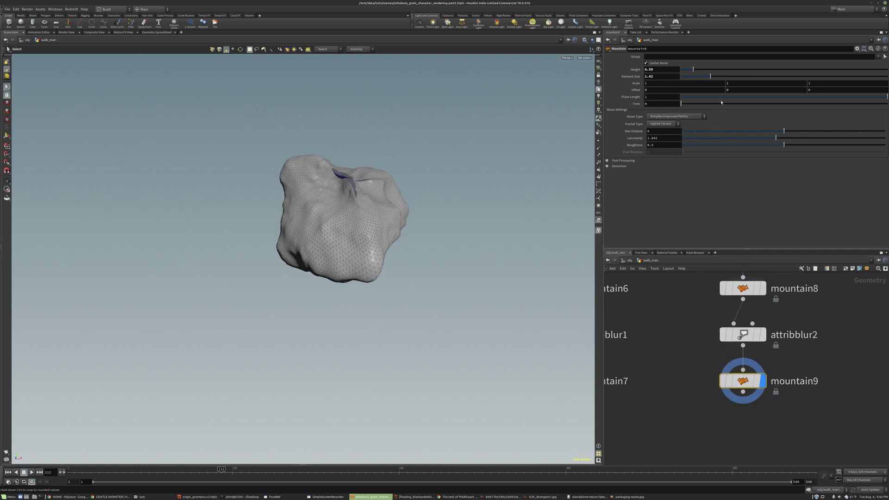
{"action": "middle_click_drag", "start_coordinate": [736, 73], "coordinate": [769, 76]}
{"action": "middle_click_drag", "start_coordinate": [686, 72], "coordinate": [659, 70]}
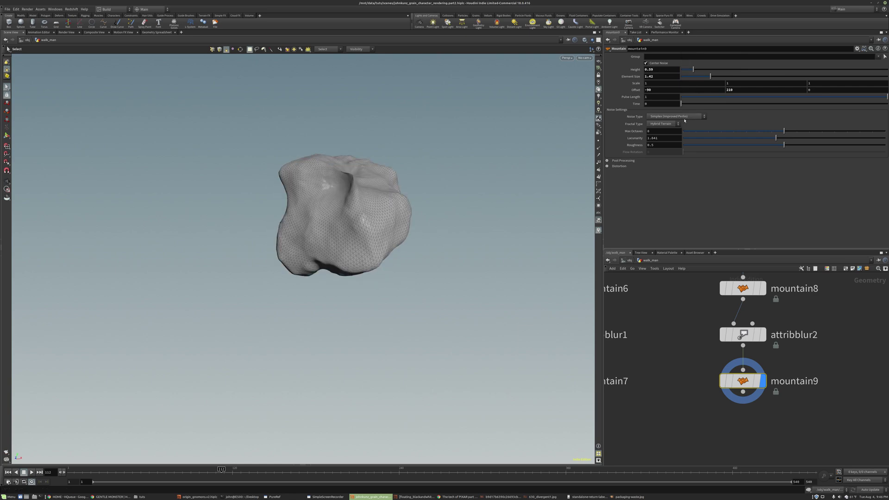
{"action": "left_click_drag", "start_coordinate": [706, 76], "coordinate": [687, 73]}
{"action": "key", "text": "Escape"}
{"action": "left_click_drag", "start_coordinate": [568, 138], "coordinate": [125, 195]}
Duplicate the sphere5 rock chain, with both mountain nodes and the attribute blur, beside the original
{"action": "scroll", "coordinate": [688, 397], "scroll_direction": "down", "scroll_amount": 4}
{"action": "left_click_drag", "start_coordinate": [753, 415], "coordinate": [802, 338]}
{"action": "scroll", "coordinate": [778, 365], "scroll_direction": "up", "scroll_amount": 4}
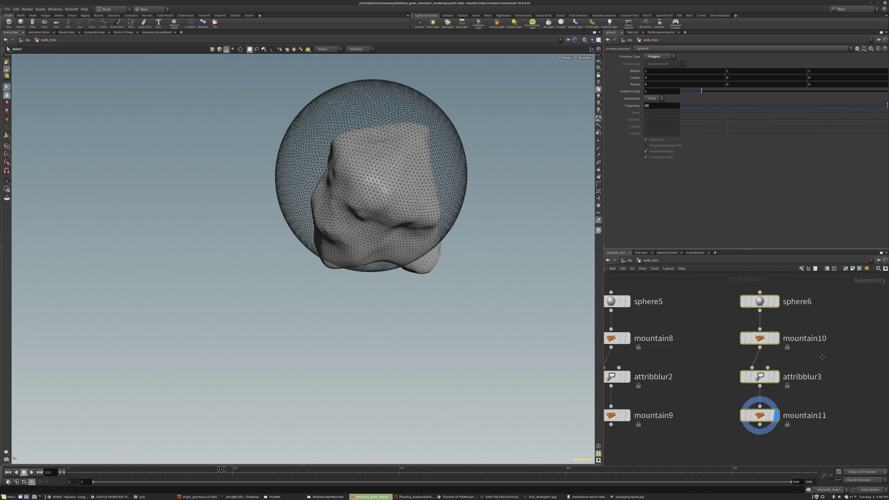
Display the copied upper noise node mountain10 and set its Height to 0.93 and Element Size to 1.04
{"action": "left_click", "coordinate": [739, 321]}
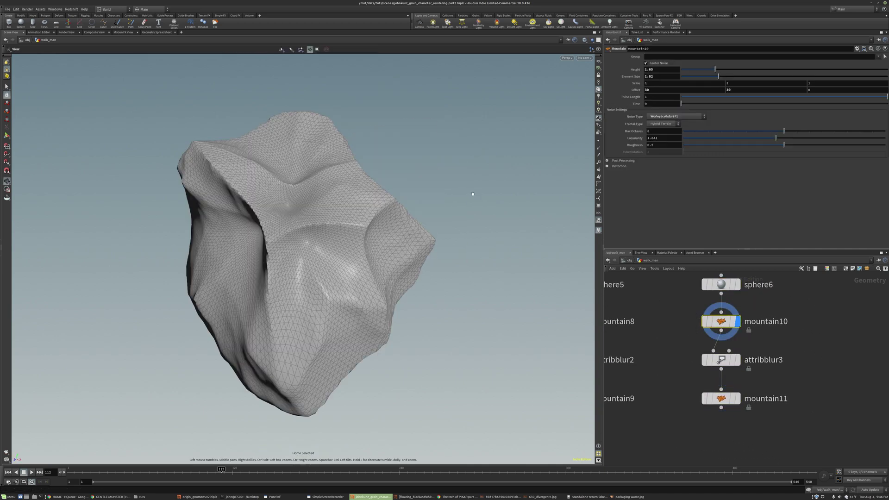
{"action": "scroll", "coordinate": [741, 339], "scroll_direction": "down", "scroll_amount": 3}
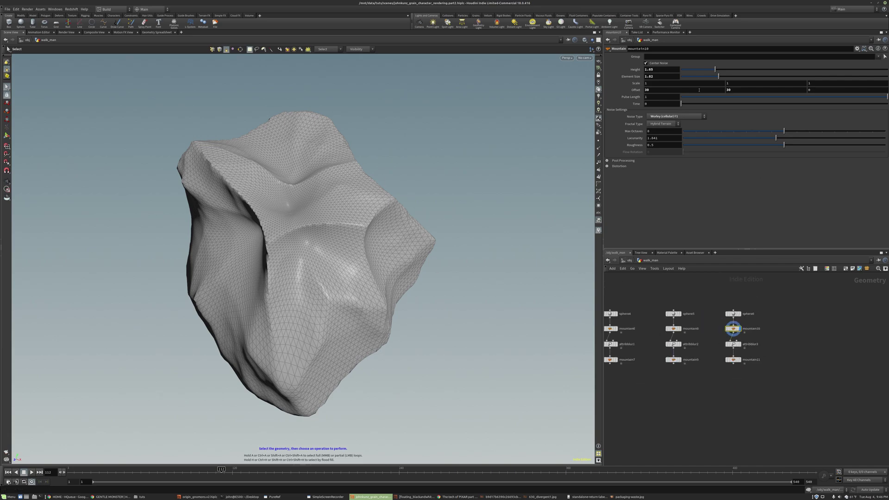
{"action": "left_click_drag", "start_coordinate": [700, 78], "coordinate": [701, 71]}
{"action": "key", "text": "space+g"}
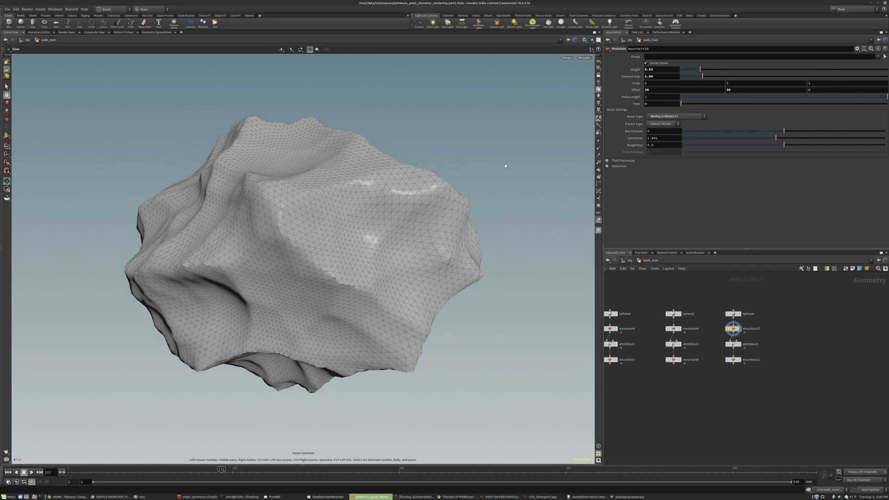
{"action": "right_click_drag", "start_coordinate": [506, 165], "coordinate": [368, 233]}
{"action": "left_click_drag", "start_coordinate": [368, 233], "coordinate": [352, 182]}
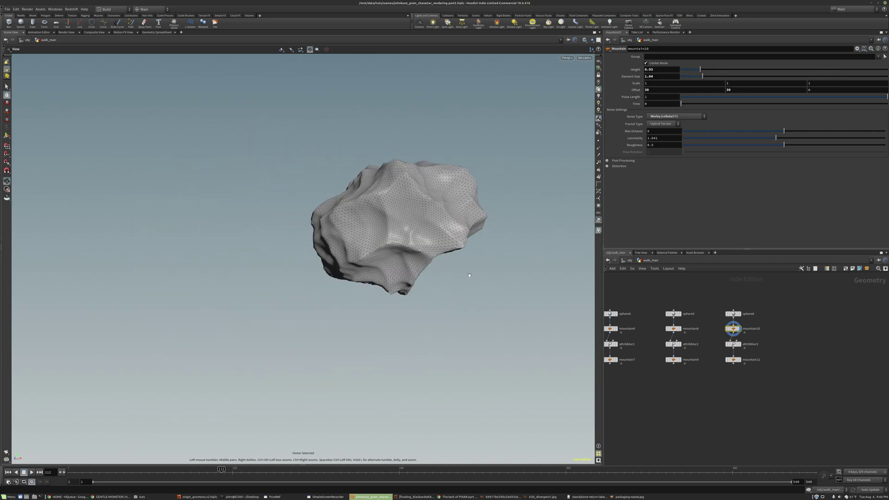
{"action": "middle_click_drag", "start_coordinate": [465, 170], "coordinate": [451, 182]}
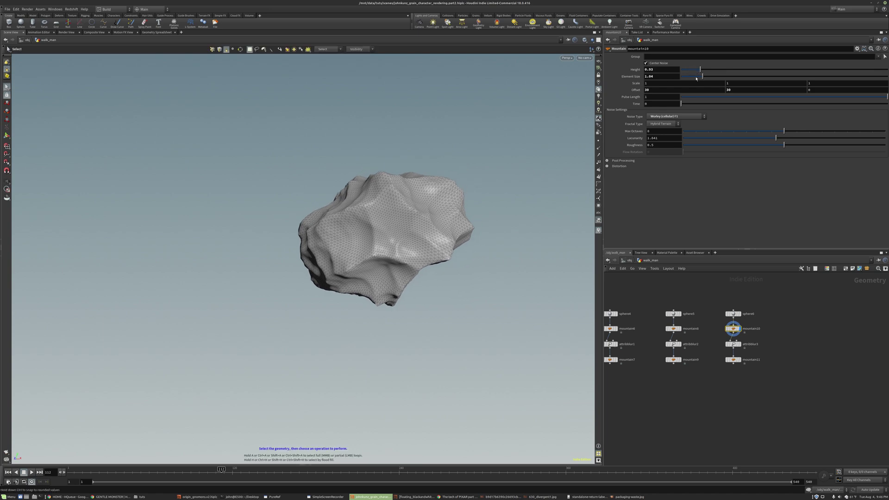
Refine the mountain10 noise to an Element Size of 1.17 and a Height of 0.63
{"action": "left_click_drag", "start_coordinate": [702, 78], "coordinate": [705, 79]}
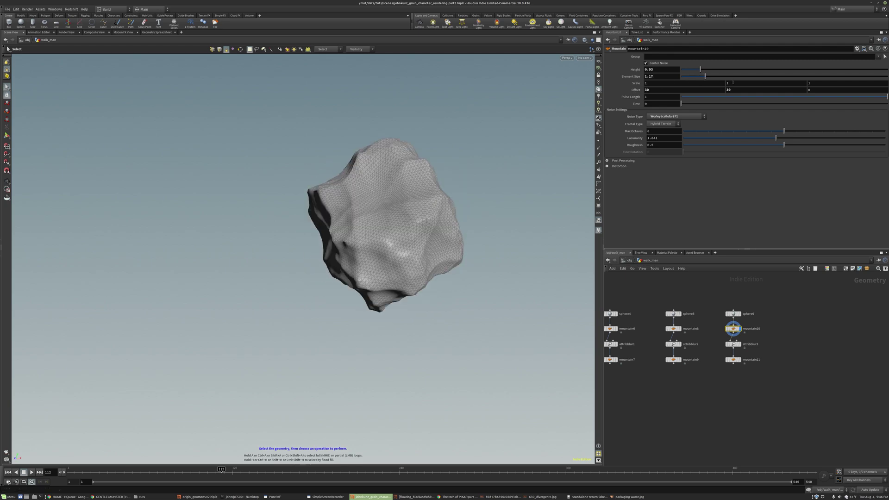
{"action": "key", "text": "Escape"}
{"action": "left_click_drag", "start_coordinate": [546, 134], "coordinate": [308, 162]}
{"action": "left_click_drag", "start_coordinate": [696, 71], "coordinate": [694, 71]}
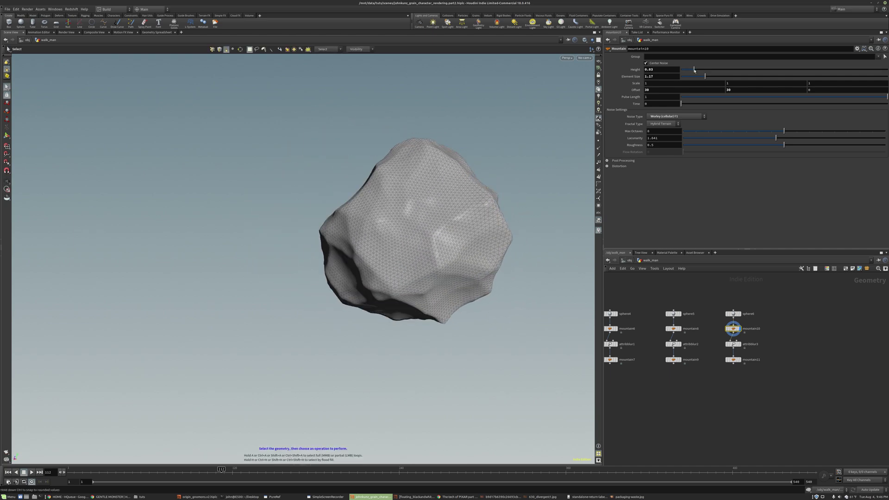
{"action": "left_click_drag", "start_coordinate": [493, 213], "coordinate": [399, 232], "text": "alt"}
Delete the attribute blur between mountain10 and mountain11, and display mountain11 to check the rock
{"action": "scroll", "coordinate": [737, 347], "scroll_direction": "up", "scroll_amount": 3}
{"action": "key", "text": "Delete"}
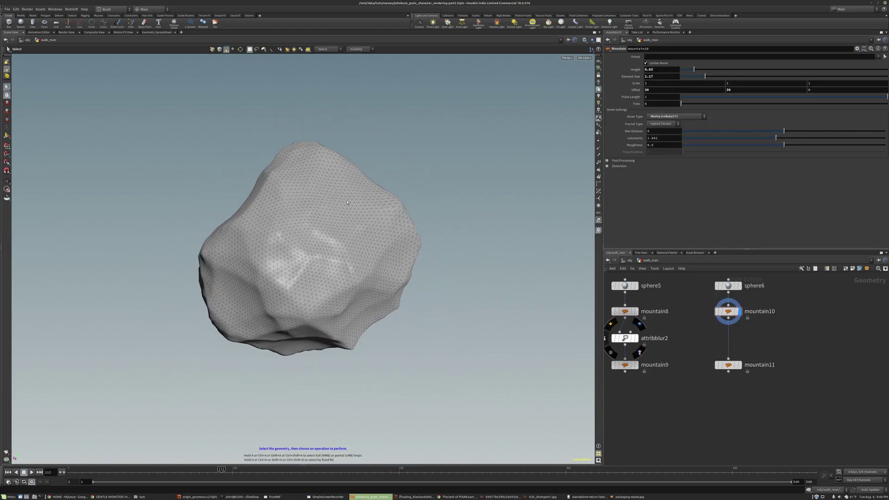
{"action": "key", "text": "r"}
{"action": "left_click", "coordinate": [731, 367]}
{"action": "key", "text": "space+g"}
{"action": "left_click_drag", "start_coordinate": [345, 236], "coordinate": [403, 182]}
{"action": "scroll", "coordinate": [403, 183], "scroll_direction": "down", "scroll_amount": 4}
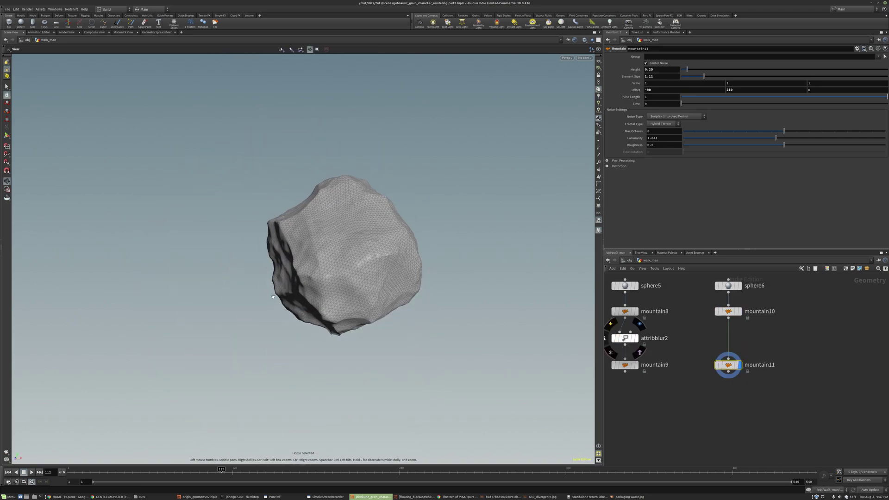
{"action": "left_click_drag", "start_coordinate": [324, 278], "coordinate": [368, 295]}
{"action": "key", "text": "s"}
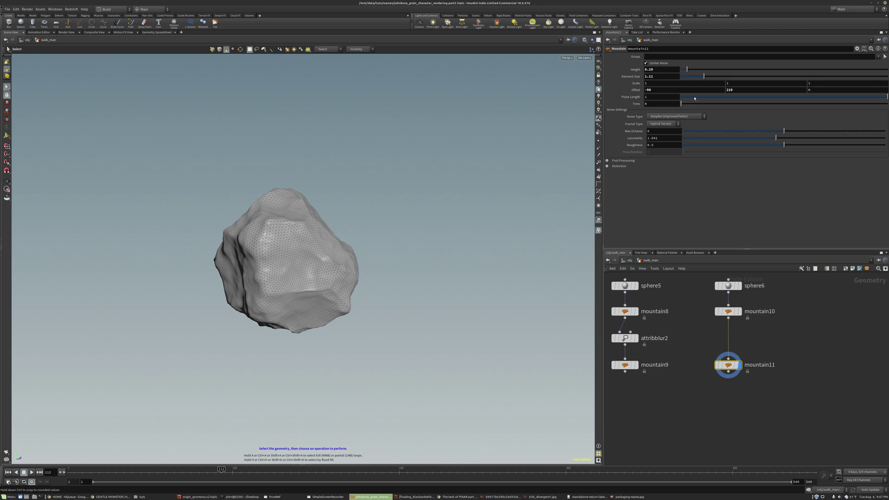
Reduce the Element Size of mountain11 to about 0.26 and set its Height to -0.25
{"action": "left_click", "coordinate": [686, 77]}
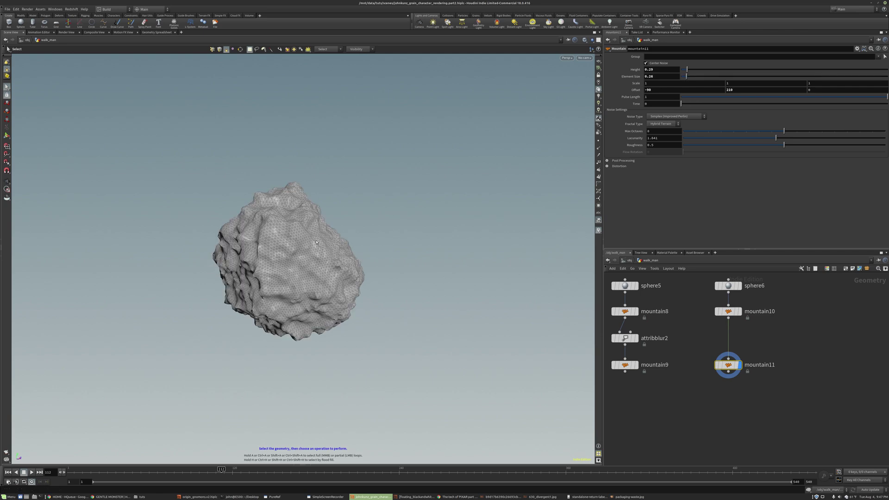
{"action": "middle_click_drag", "start_coordinate": [669, 76], "coordinate": [523, 93]}
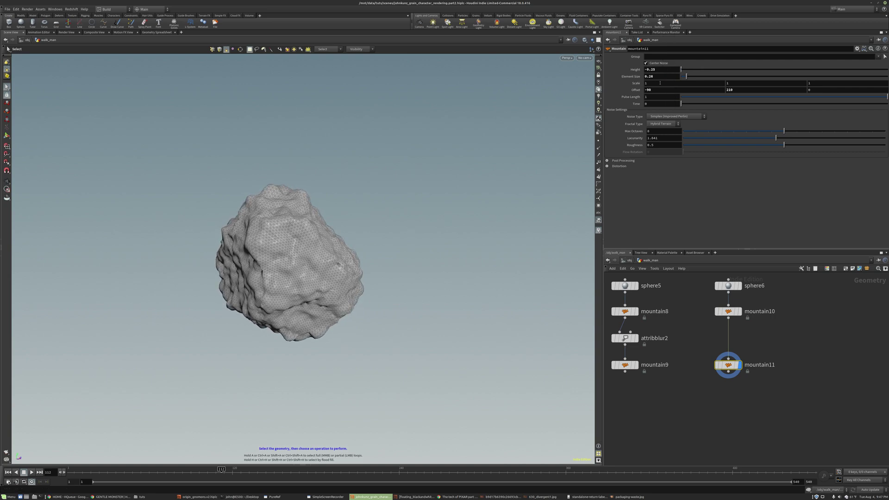
{"action": "key", "text": "Escape"}
{"action": "mouse_move", "coordinate": [344, 212]}
{"action": "left_mouse_down"}
{"action": "mouse_move", "coordinate": [262, 221]}
{"action": "mouse_move", "coordinate": [345, 200]}
{"action": "left_mouse_up"}
{"action": "scroll", "coordinate": [261, 221], "scroll_direction": "up", "scroll_amount": 3}
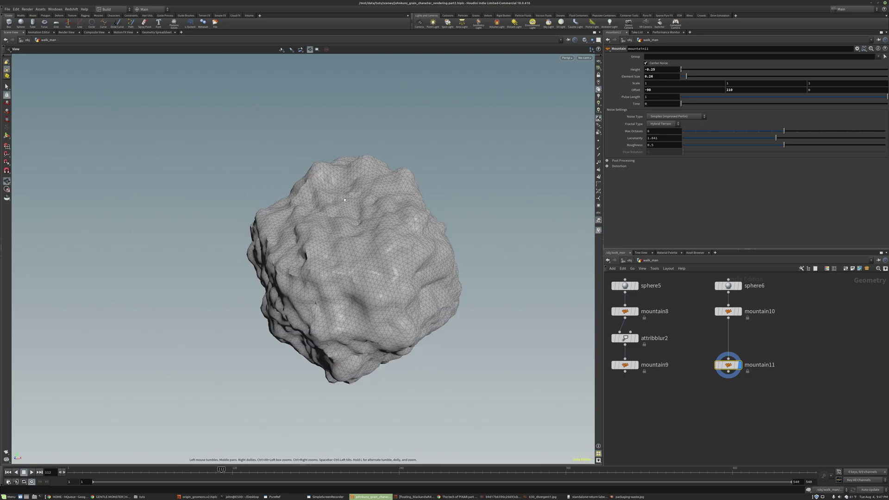
{"action": "left_click_drag", "start_coordinate": [378, 215], "coordinate": [470, 229]}
{"action": "left_click_drag", "start_coordinate": [361, 222], "coordinate": [482, 195]}
{"action": "scroll", "coordinate": [482, 194], "scroll_direction": "down", "scroll_amount": 3}
{"action": "key", "text": "s"}
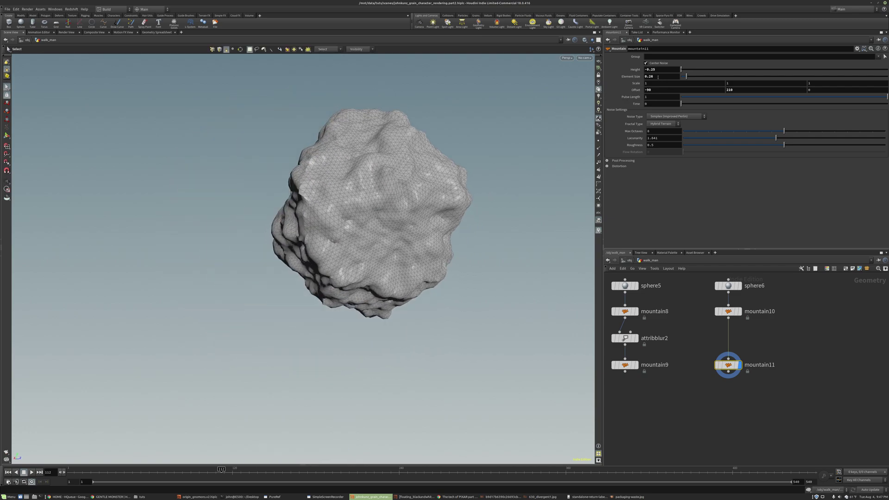
Set the Element Size of mountain11 to 0.35, and fine-tune it to 0.37
{"action": "type", "text": "0.35"}
{"action": "key", "text": "Return"}
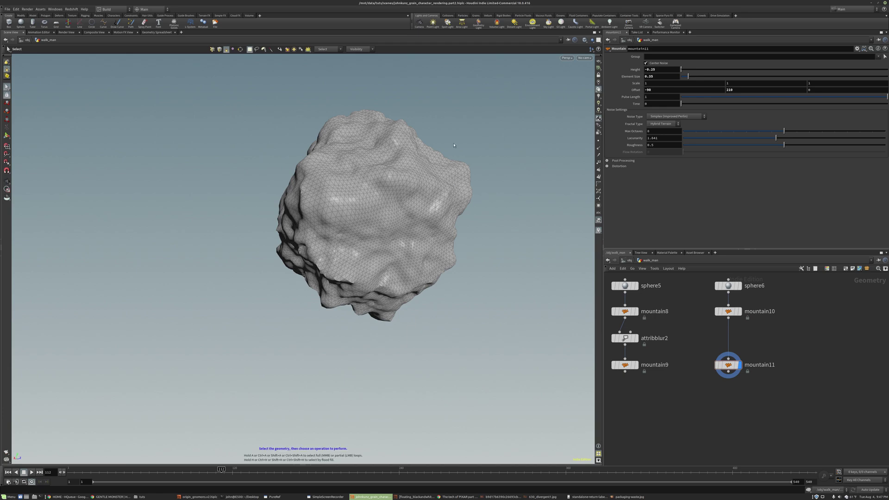
{"action": "left_click_drag", "start_coordinate": [689, 77], "coordinate": [689, 78]}
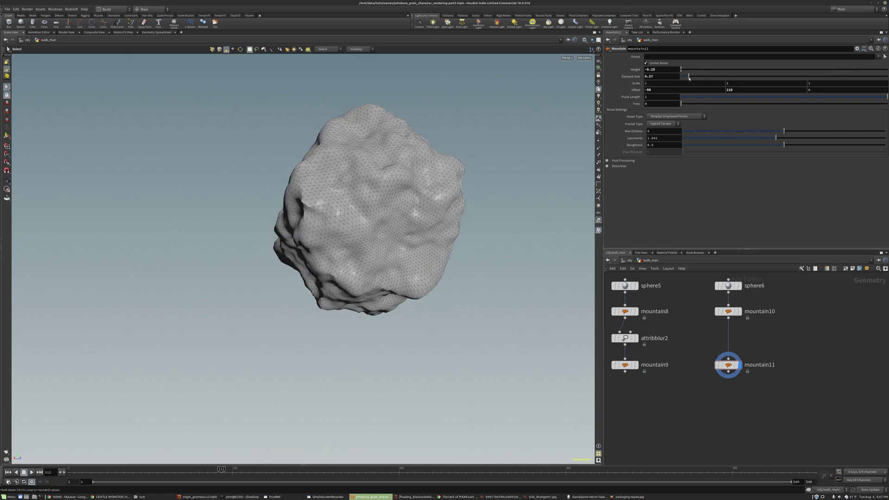
{"action": "key", "text": "Escape"}
{"action": "left_click_drag", "start_coordinate": [509, 176], "coordinate": [450, 174]}
Compare the finished rock variants at mountain4, mountain7, mountain9 and mountain11 for differences in shape and size
{"action": "key", "text": "s"}
{"action": "key", "text": "h"}
{"action": "key", "text": "h"}
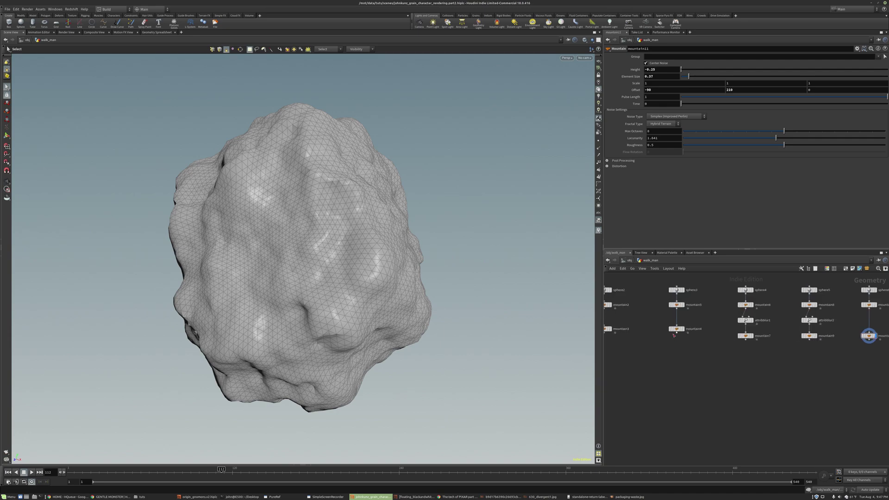
{"action": "scroll", "coordinate": [679, 330], "scroll_direction": "up", "scroll_amount": 3}
{"action": "left_click", "coordinate": [689, 331]}
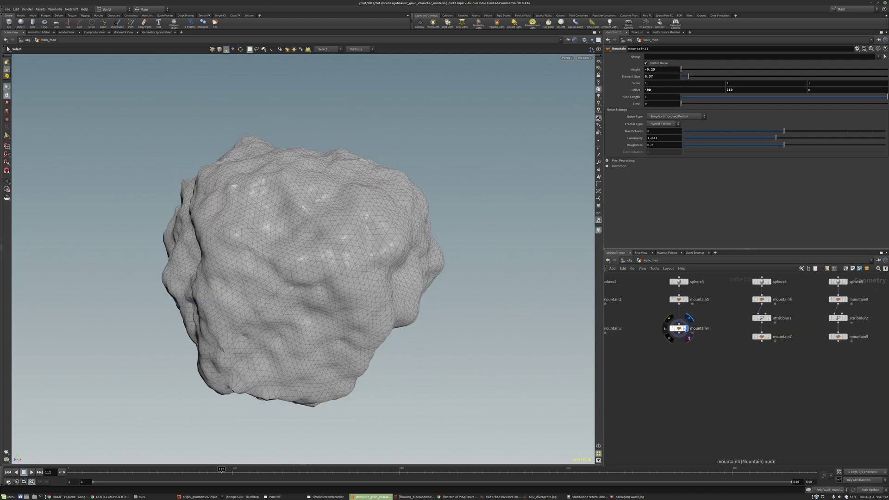
{"action": "left_click", "coordinate": [769, 336]}
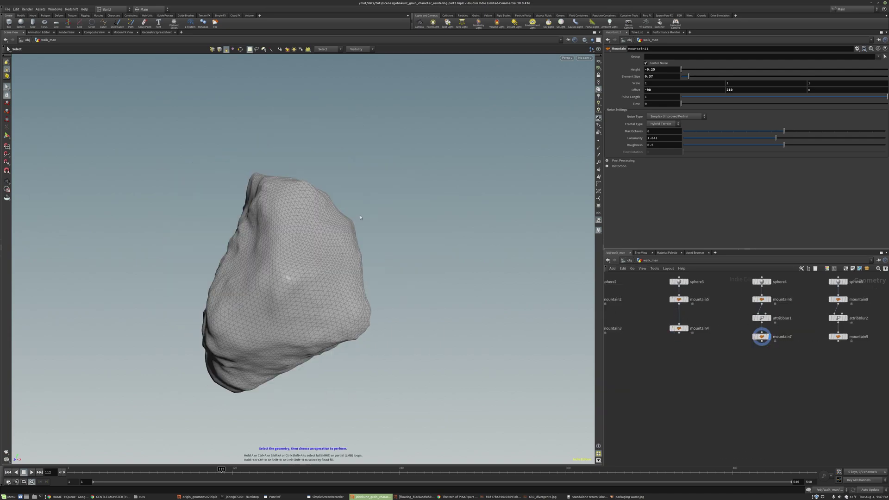
{"action": "middle_click_drag", "start_coordinate": [860, 367], "coordinate": [841, 350]}
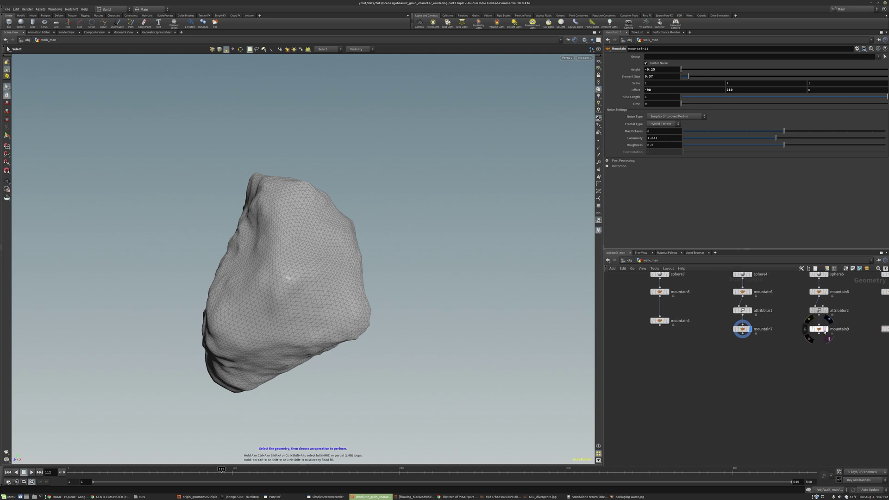
{"action": "left_click", "coordinate": [826, 337]}
{"action": "left_click_drag", "start_coordinate": [451, 272], "coordinate": [397, 221], "text": "alt"}
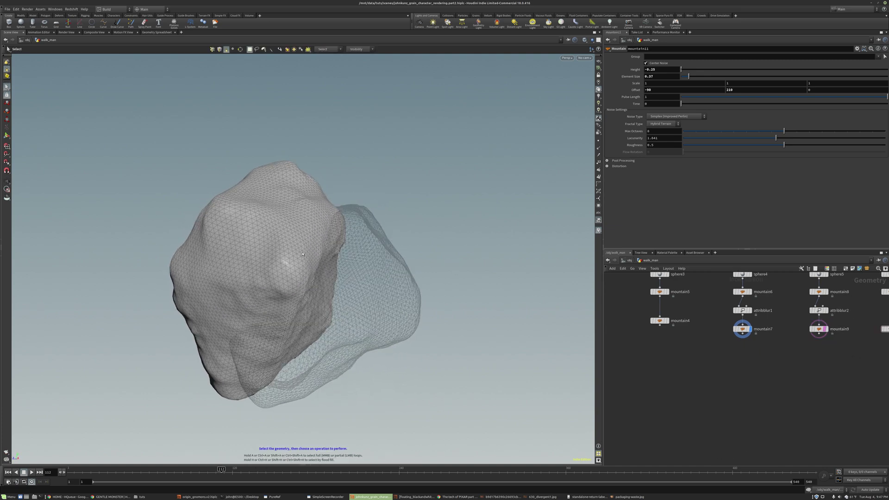
{"action": "middle_click_drag", "start_coordinate": [870, 426], "coordinate": [711, 379]}
{"action": "left_click", "coordinate": [743, 286]}
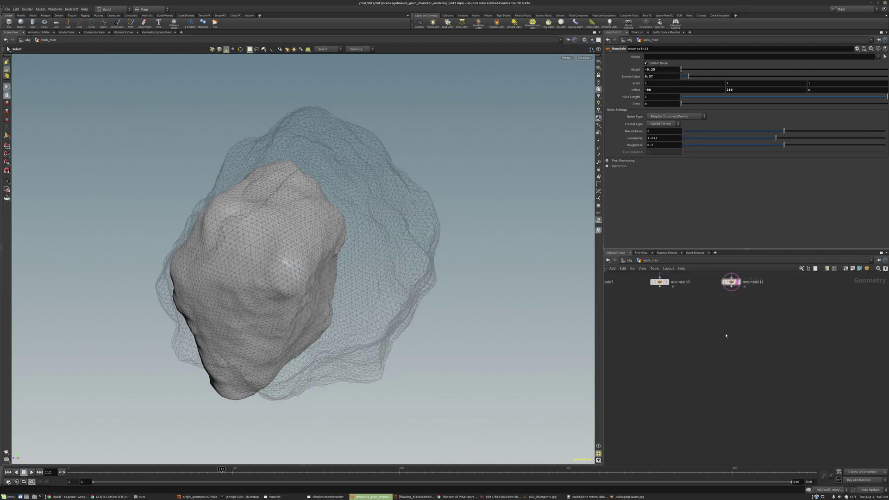
{"action": "middle_click_drag", "start_coordinate": [723, 313], "coordinate": [759, 318]}
{"action": "left_click_drag", "start_coordinate": [315, 259], "coordinate": [278, 259], "text": "alt"}
{"action": "left_click", "coordinate": [778, 294]}
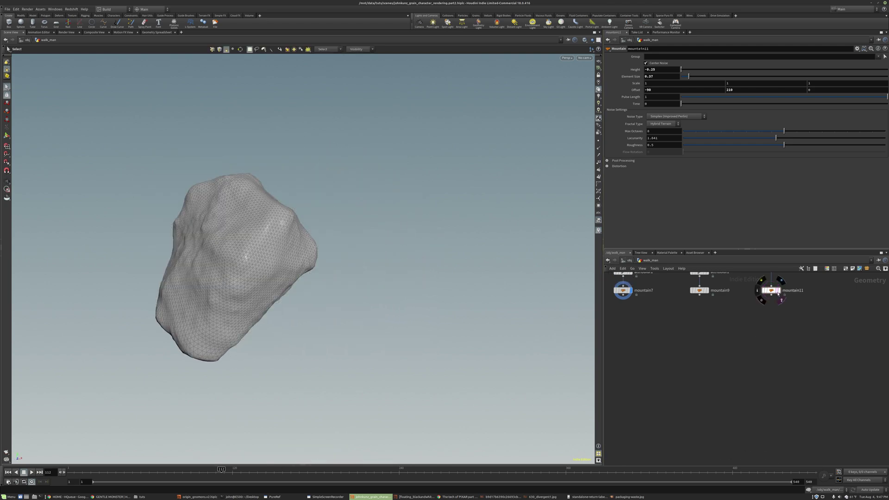
Display mountain11 and add a Match Size node below it, connected to its output
{"action": "left_click", "coordinate": [778, 291]}
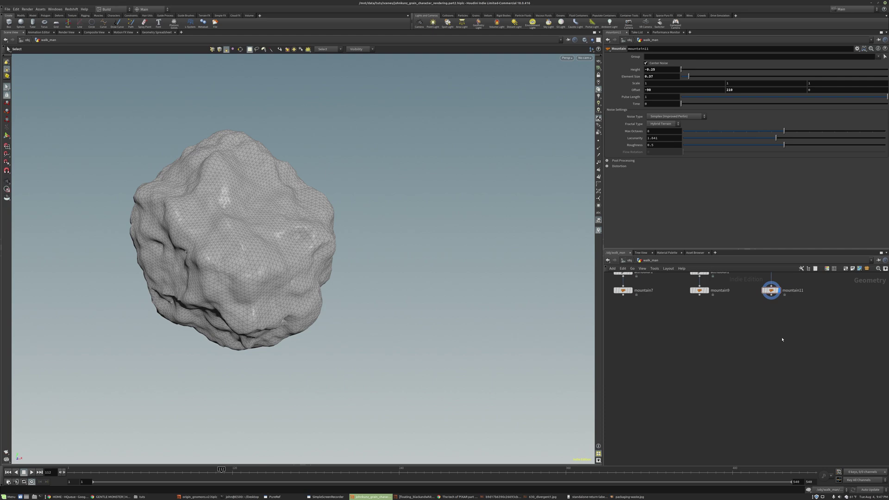
{"action": "key", "text": "Tab"}
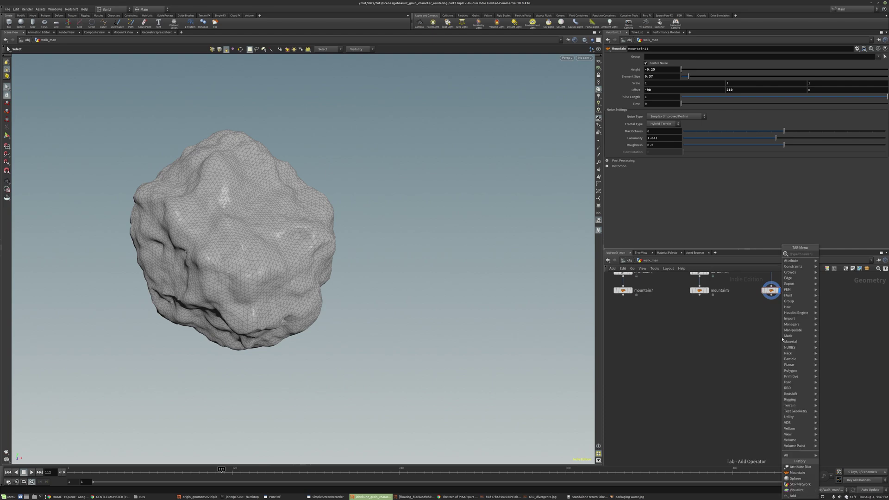
{"action": "type", "text": "match"}
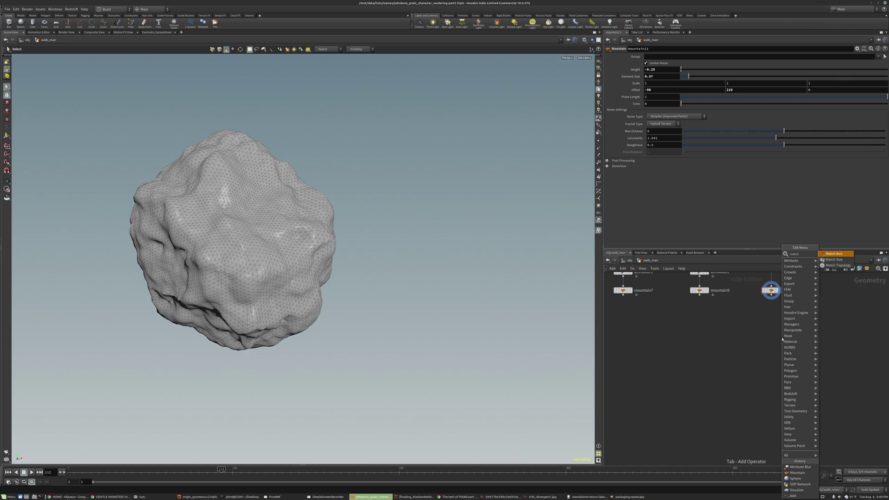
{"action": "key", "text": "Return"}
{"action": "left_click", "coordinate": [772, 327]}
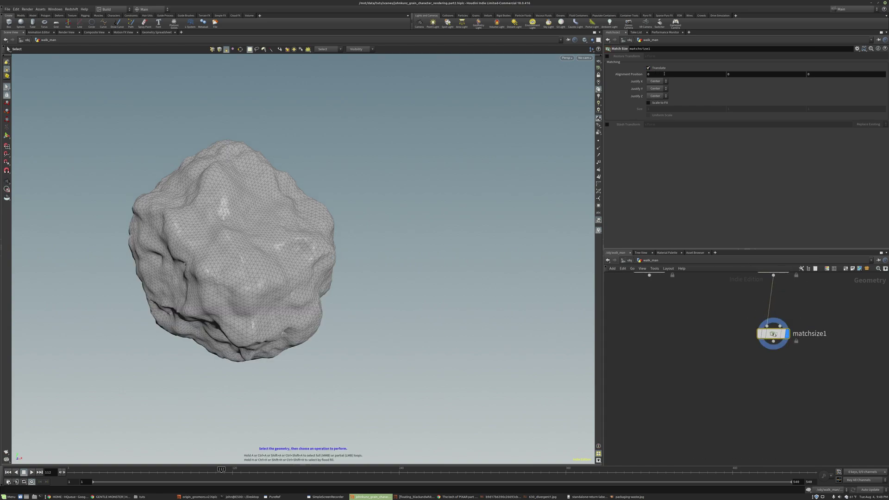
Turn on Scale to Fit with Uniform Scale for the Match Size node, keeping the target size at 1 per axis
{"action": "left_click", "coordinate": [649, 103]}
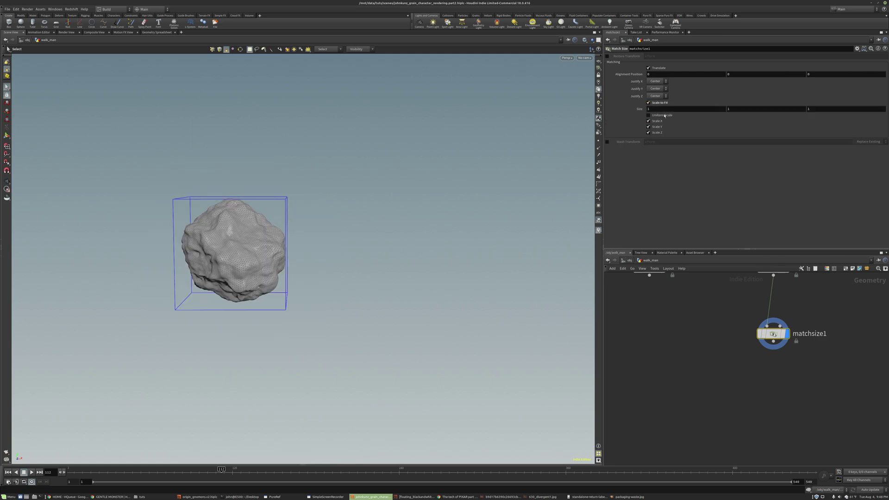
{"action": "left_click", "coordinate": [664, 115]}
{"action": "key", "text": "space+g"}
{"action": "left_click_drag", "start_coordinate": [210, 274], "coordinate": [335, 279]}
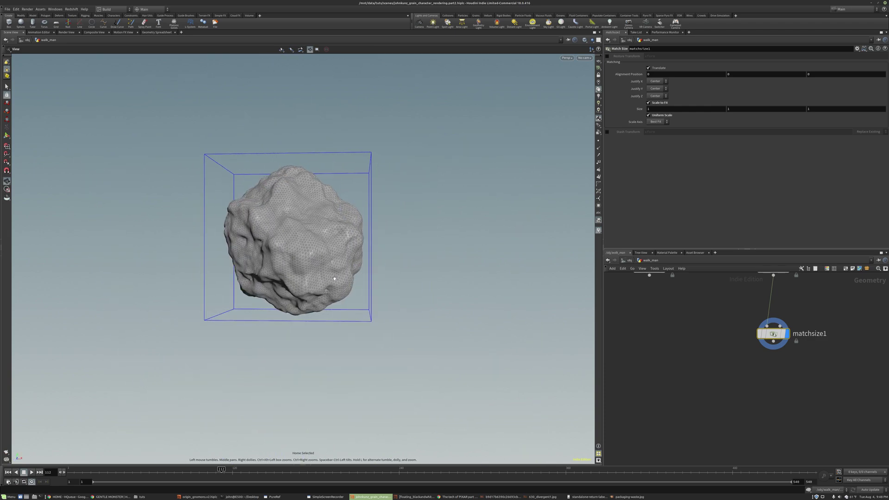
Check matchsize1's rock against its unit bounding box, and add a default Sphere node beside matchsize1
{"action": "left_click_drag", "start_coordinate": [341, 204], "coordinate": [337, 176]}
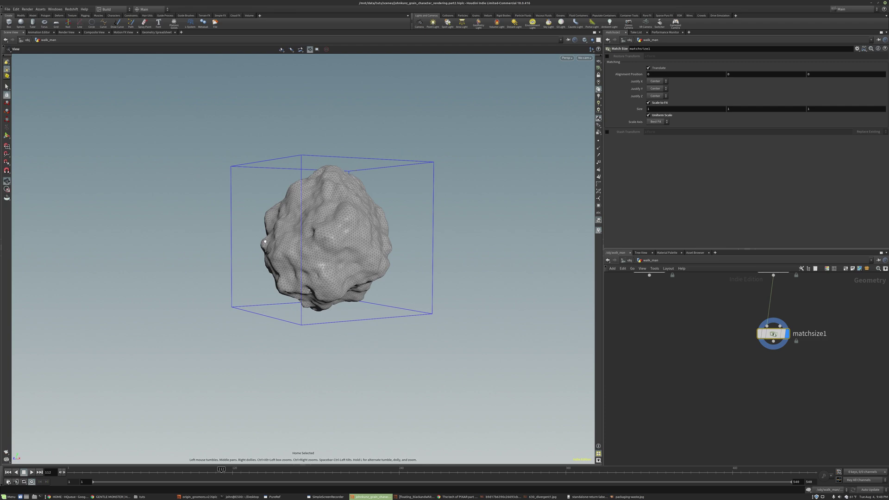
{"action": "left_click_drag", "start_coordinate": [387, 187], "coordinate": [528, 208]}
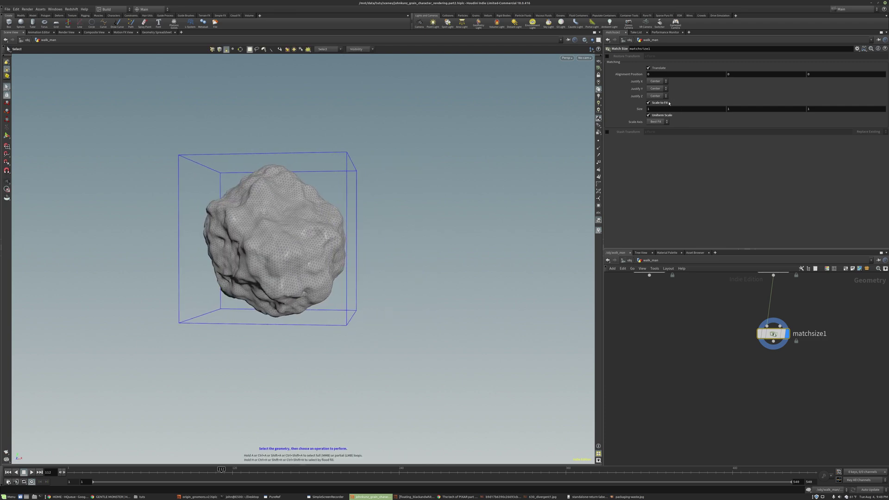
{"action": "middle_click_drag", "start_coordinate": [324, 214], "coordinate": [375, 219]}
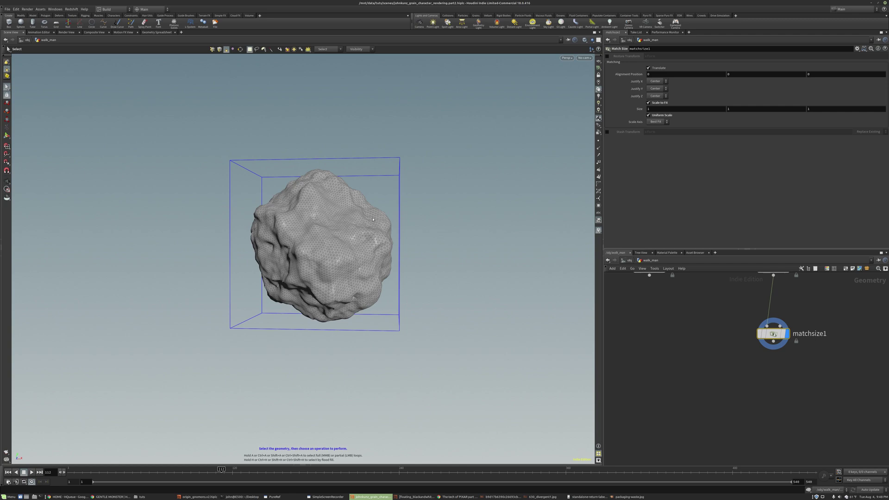
{"action": "middle_click_drag", "start_coordinate": [822, 319], "coordinate": [793, 349]}
{"action": "key", "text": "Tab"}
{"action": "type", "text": "sphere"}
{"action": "key", "text": "Return"}
{"action": "left_click", "coordinate": [803, 329]}
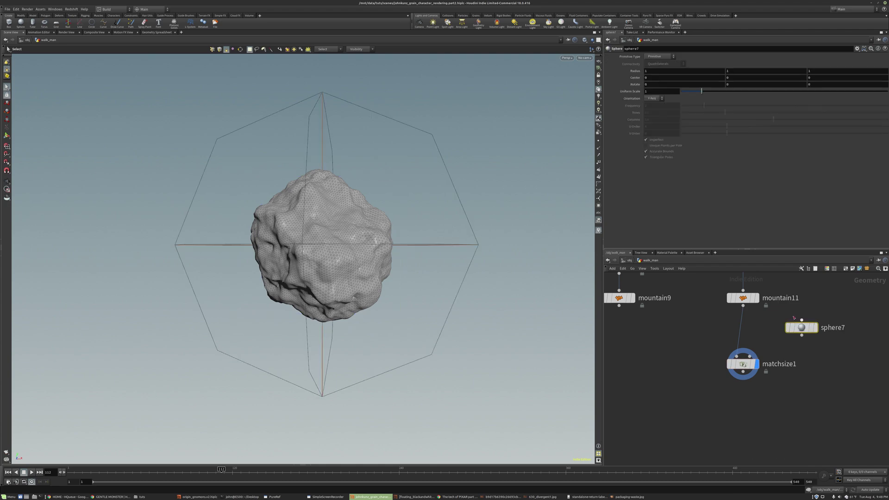
Connect sphere7 to the second input of matchsize1 so the rock is fitted to the sphere, and check the fit
{"action": "mouse_move", "coordinate": [818, 329]}
{"action": "scroll", "coordinate": [816, 326], "scroll_direction": "up", "scroll_amount": 2}
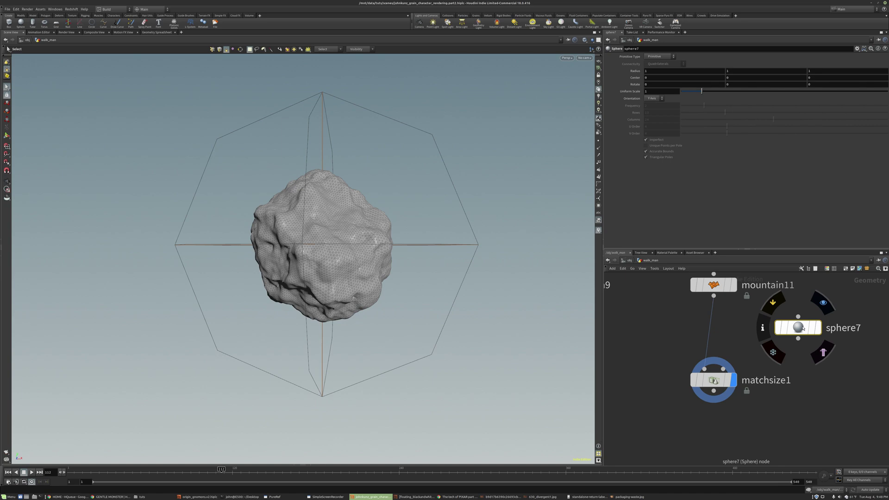
{"action": "left_click_drag", "start_coordinate": [803, 328], "coordinate": [809, 329]}
{"action": "right_click_drag", "start_coordinate": [516, 137], "coordinate": [345, 247], "text": "alt"}
{"action": "middle_click_drag", "start_coordinate": [345, 246], "coordinate": [353, 227], "text": "alt"}
{"action": "left_click_drag", "start_coordinate": [353, 227], "coordinate": [303, 266], "text": "alt"}
{"action": "left_click_drag", "start_coordinate": [720, 362], "coordinate": [793, 351]}
{"action": "left_click_drag", "start_coordinate": [396, 199], "coordinate": [269, 176], "text": "alt"}
{"action": "key", "text": "s"}
{"action": "scroll", "coordinate": [751, 339], "scroll_direction": "down", "scroll_amount": 5}
{"action": "scroll", "coordinate": [806, 282], "scroll_direction": "down", "scroll_amount": 3}
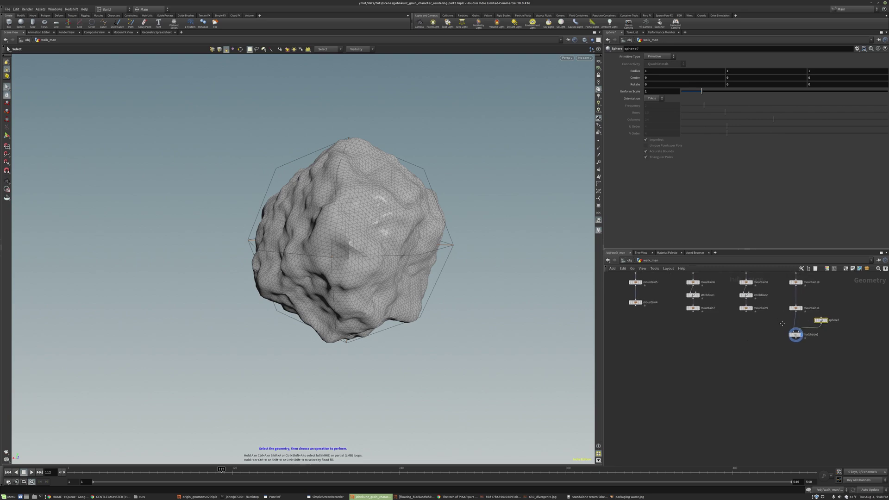
Duplicate matchsize1 below mountain9, and feed the copy from mountain9 with sphere7 as its size reference
{"action": "left_click_drag", "start_coordinate": [833, 353], "coordinate": [745, 367]}
{"action": "scroll", "coordinate": [787, 361], "scroll_direction": "up", "scroll_amount": 2}
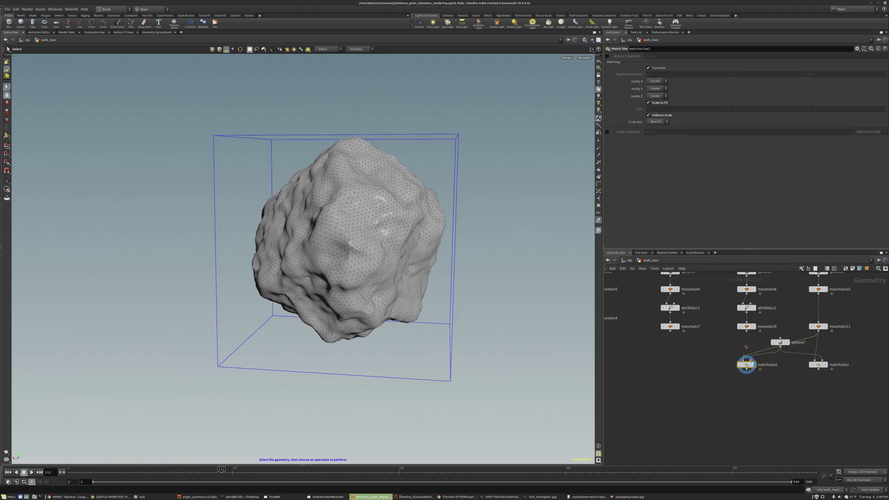
{"action": "middle_click_drag", "start_coordinate": [786, 352], "coordinate": [850, 343]}
{"action": "scroll", "coordinate": [850, 343], "scroll_direction": "down", "scroll_amount": 1}
Duplicate the Match Size node below mountain7, mountain4 and mountain3, connecting each copy to the mountain above it and to sphere7
{"action": "left_click_drag", "start_coordinate": [815, 354], "coordinate": [771, 357], "text": "alt"}
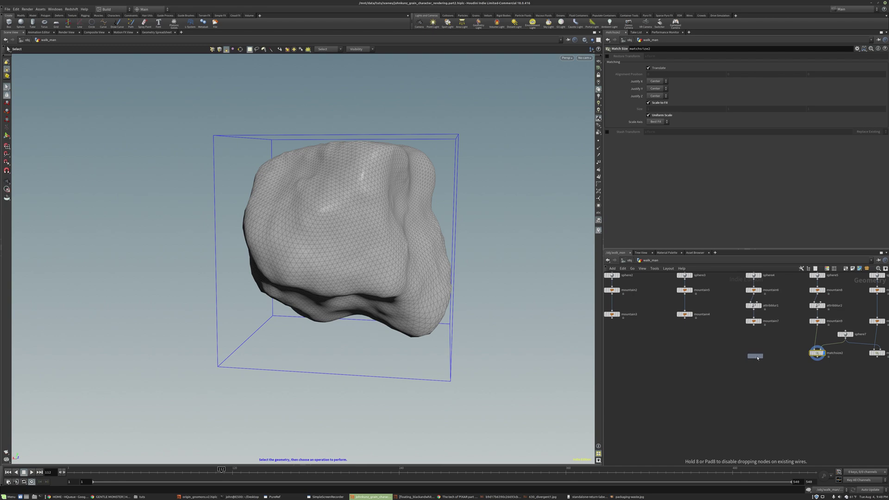
{"action": "left_click_drag", "start_coordinate": [754, 356], "coordinate": [685, 356], "text": "alt"}
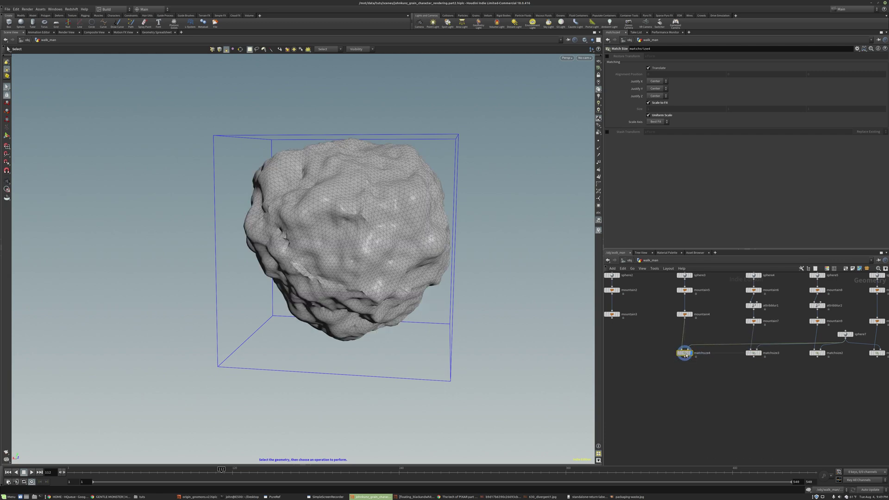
{"action": "left_click_drag", "start_coordinate": [740, 347], "coordinate": [685, 350], "text": "alt"}
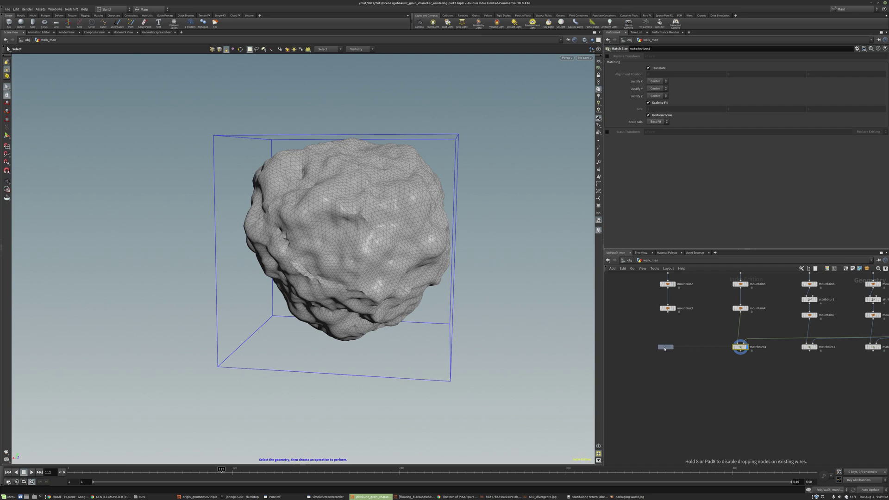
{"action": "left_click_drag", "start_coordinate": [666, 349], "coordinate": [666, 346], "text": "alt"}
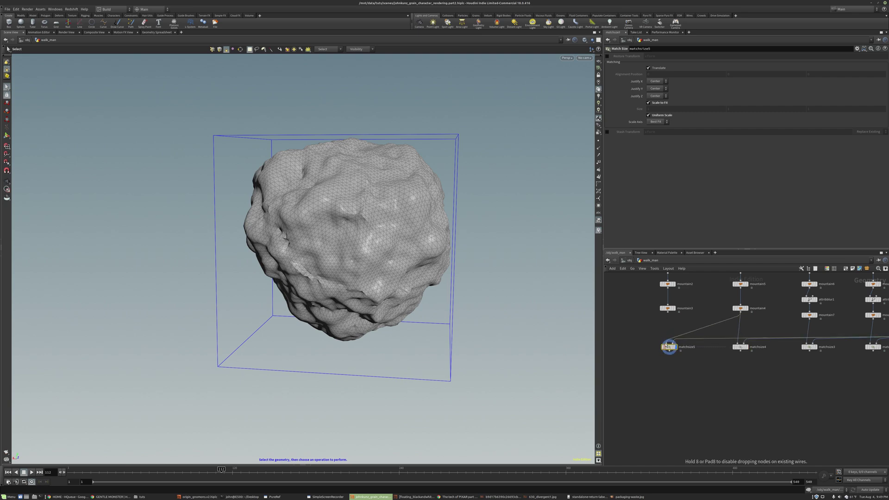
{"action": "scroll", "coordinate": [669, 344], "scroll_direction": "down", "scroll_amount": 3}
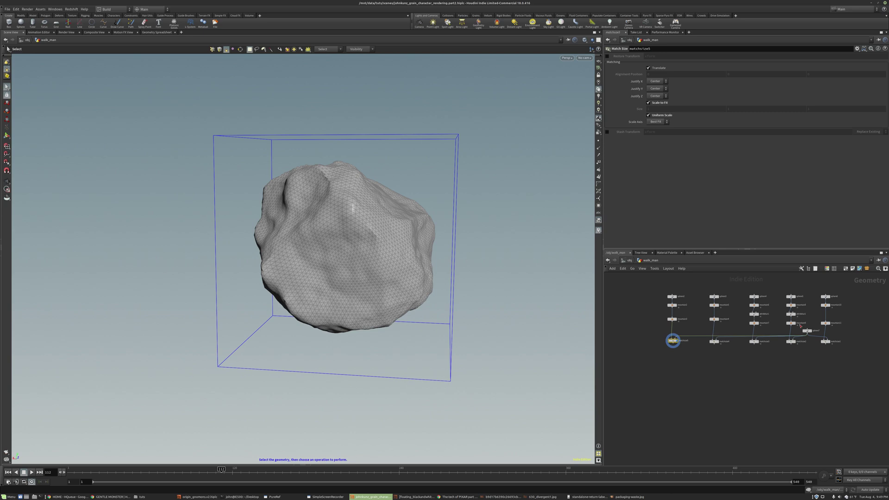
Move sphere7 to the middle of the Match Size row, and inspect matchsize5's rock from a closer angle
{"action": "left_click_drag", "start_coordinate": [806, 333], "coordinate": [739, 334]}
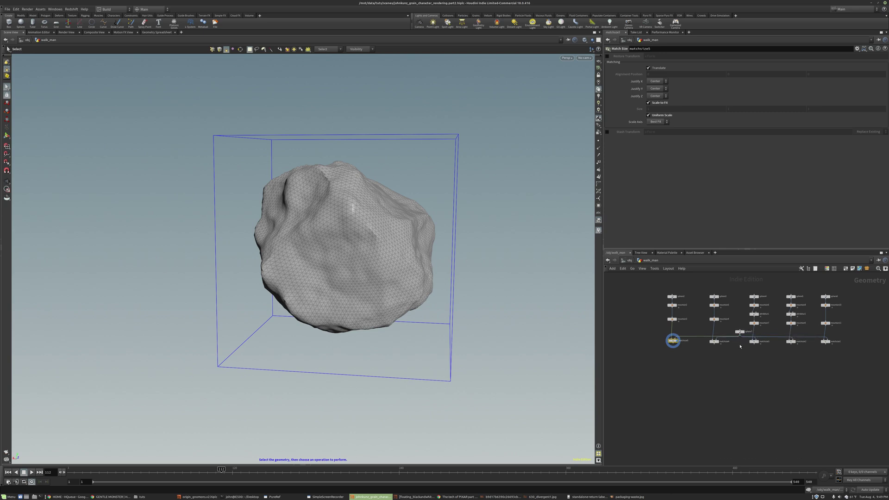
{"action": "scroll", "coordinate": [736, 353], "scroll_direction": "up", "scroll_amount": 3}
{"action": "scroll", "coordinate": [658, 324], "scroll_direction": "up", "scroll_amount": 2}
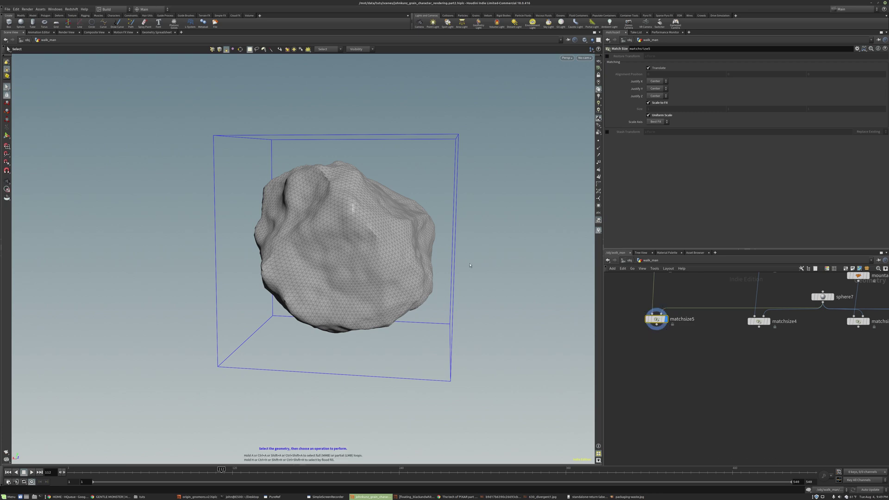
{"action": "left_click_drag", "start_coordinate": [513, 259], "coordinate": [454, 242], "text": "alt"}
{"action": "scroll", "coordinate": [455, 242], "scroll_direction": "up", "scroll_amount": 3}
{"action": "scroll", "coordinate": [793, 304], "scroll_direction": "down", "scroll_amount": 3}
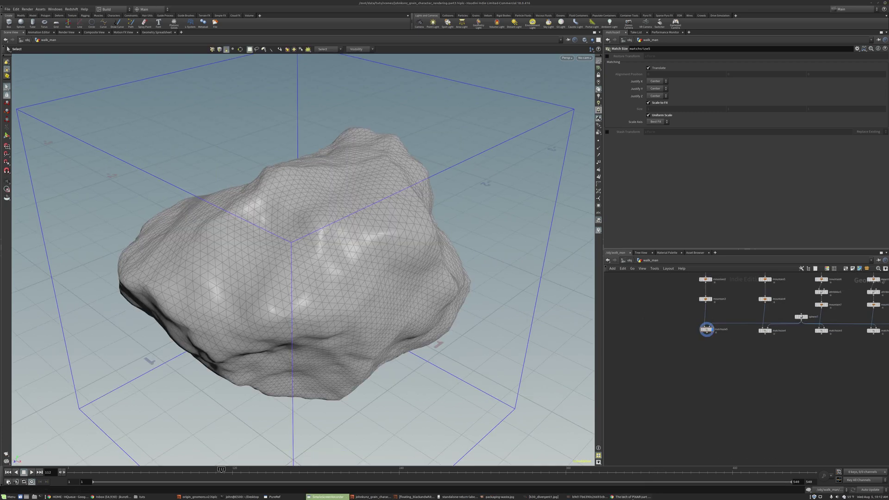
Switch to Chrome and review the fxguide Piper article's section on modelled sand grains and Poisson distribution
{"action": "left_click", "coordinate": [632, 497]}
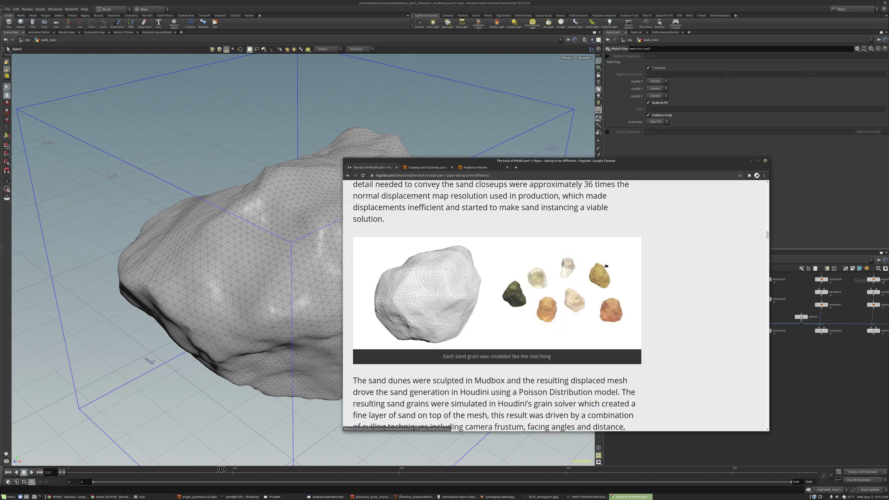
{"action": "scroll", "coordinate": [767, 239], "scroll_direction": "down", "scroll_amount": 5}
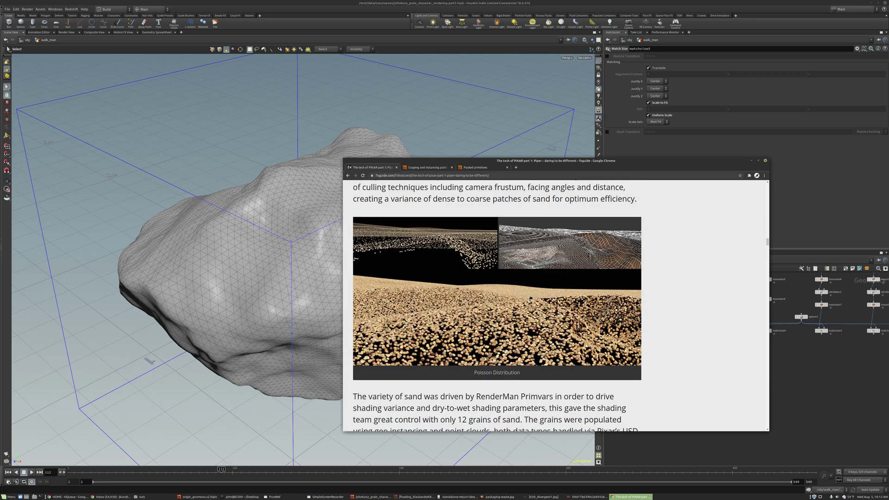
{"action": "scroll", "coordinate": [541, 307], "scroll_direction": "down", "scroll_amount": 1}
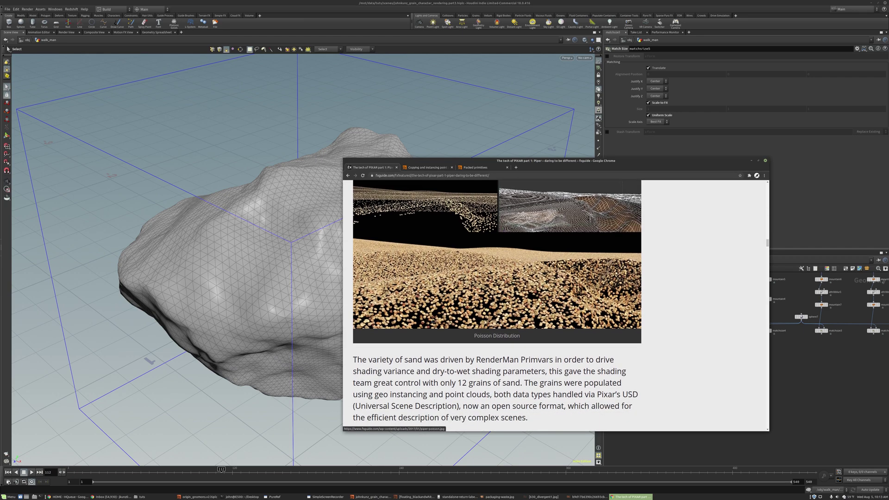
{"action": "scroll", "coordinate": [466, 311], "scroll_direction": "up", "scroll_amount": 2}
{"action": "scroll", "coordinate": [472, 314], "scroll_direction": "up", "scroll_amount": 1}
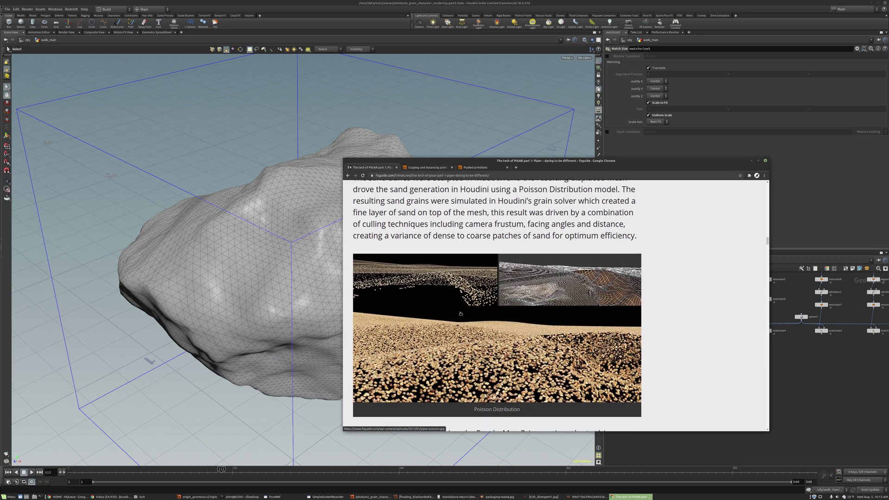
Return to Houdini and examine how sphere1 and timeblend1 feed the copytopoints1 node
{"action": "left_click", "coordinate": [774, 359]}
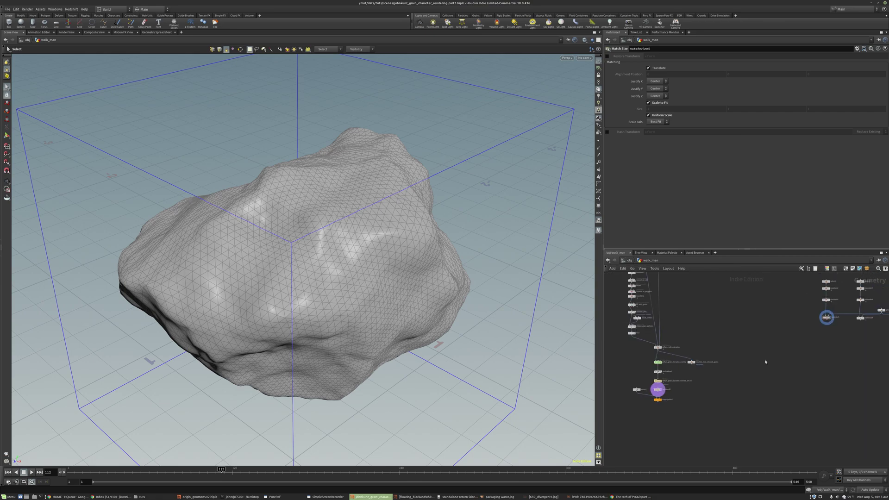
{"action": "scroll", "coordinate": [639, 408], "scroll_direction": "up", "scroll_amount": 5}
{"action": "middle_click_drag", "start_coordinate": [643, 397], "coordinate": [699, 391]}
{"action": "scroll", "coordinate": [698, 391], "scroll_direction": "down", "scroll_amount": 1}
{"action": "scroll", "coordinate": [731, 394], "scroll_direction": "up", "scroll_amount": 2}
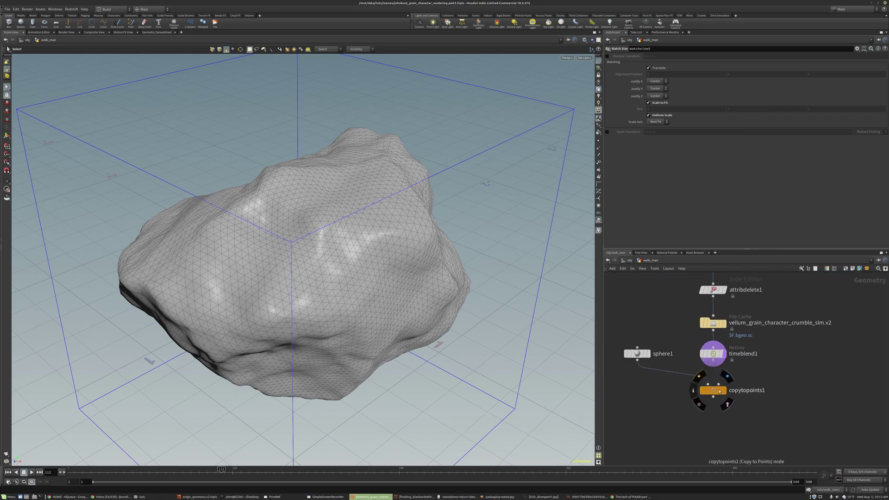
{"action": "mouse_move", "coordinate": [714, 388]}
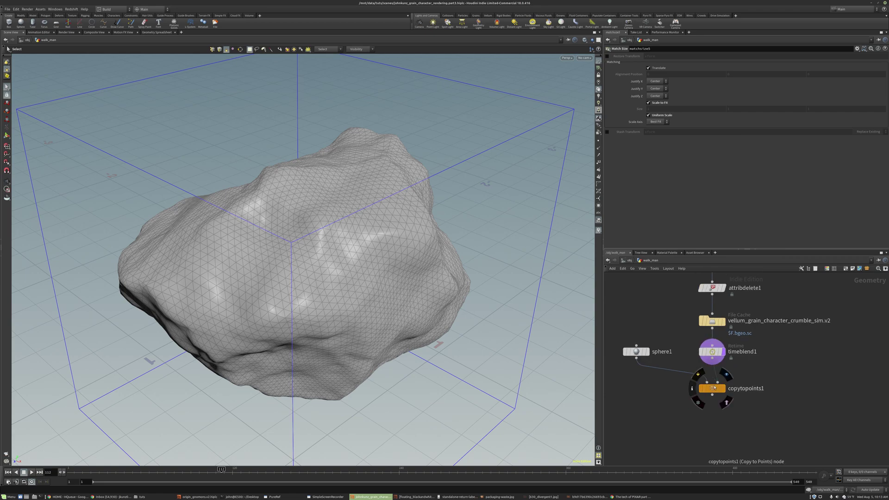
{"action": "mouse_move", "coordinate": [644, 358]}
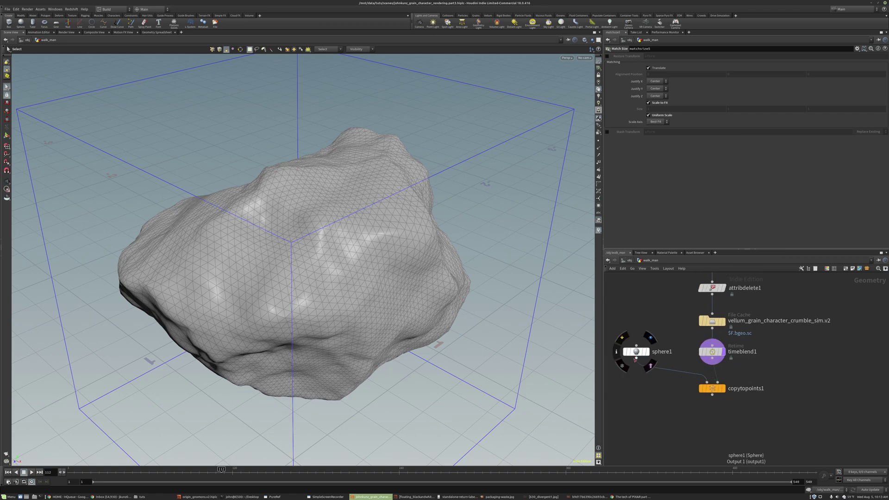
{"action": "scroll", "coordinate": [723, 391], "scroll_direction": "down", "scroll_amount": 5}
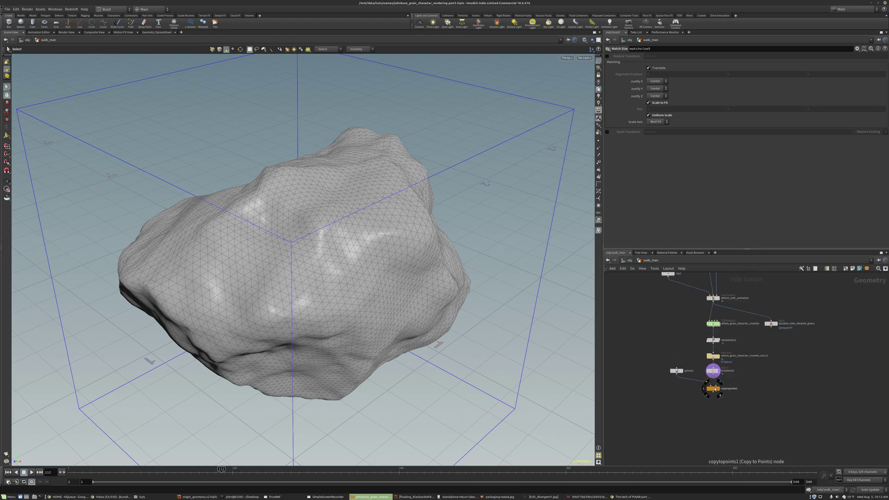
Add a Copy to Points node below the rock variants, and connect matchsize5 to its first input
{"action": "key", "text": "f"}
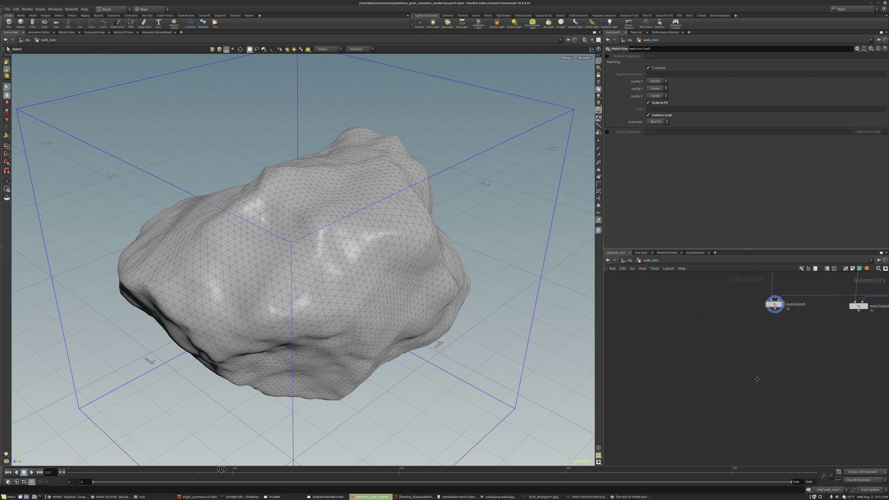
{"action": "middle_click_drag", "start_coordinate": [760, 357], "coordinate": [762, 395]}
{"action": "key", "text": "Tab"}
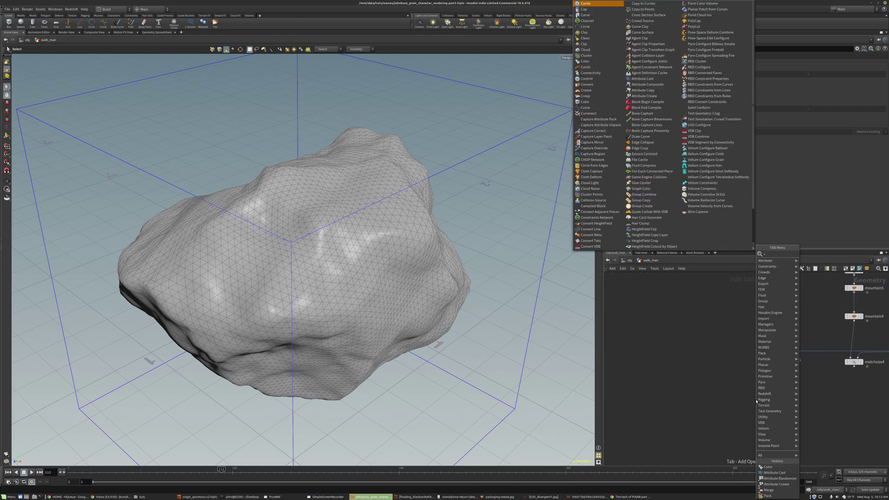
{"action": "type", "text": "copy"}
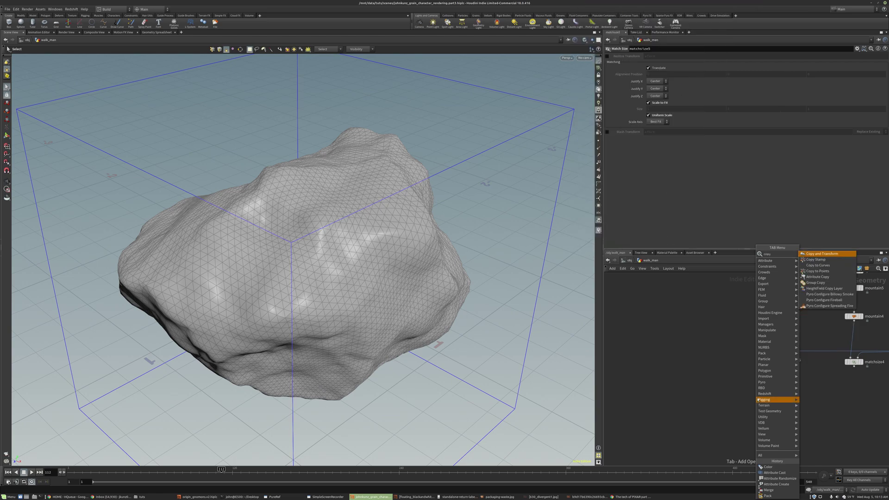
{"action": "left_click", "coordinate": [817, 271]}
{"action": "left_click", "coordinate": [713, 417]}
{"action": "scroll", "coordinate": [716, 409], "scroll_direction": "up", "scroll_amount": 2}
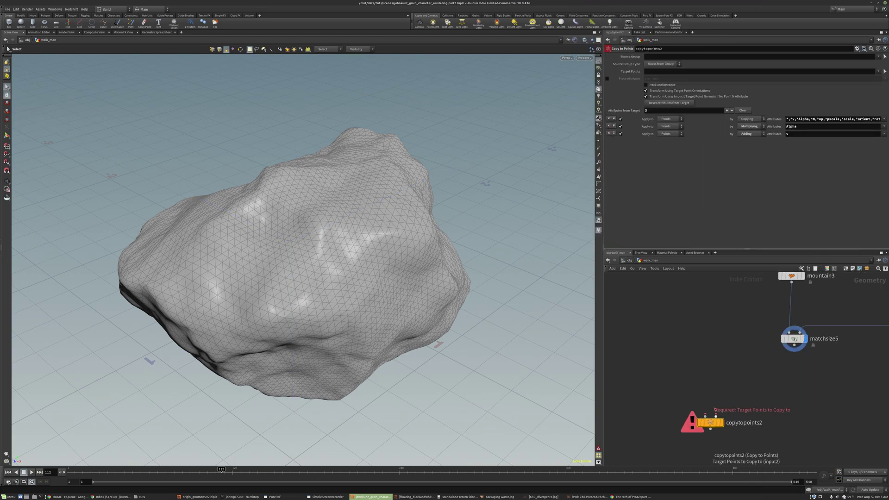
{"action": "left_click", "coordinate": [704, 414]}
{"action": "left_click", "coordinate": [800, 353]}
Add another Sphere node above copytopoints2, and display it in the viewport
{"action": "key", "text": "Tab"}
{"action": "type", "text": "sph"}
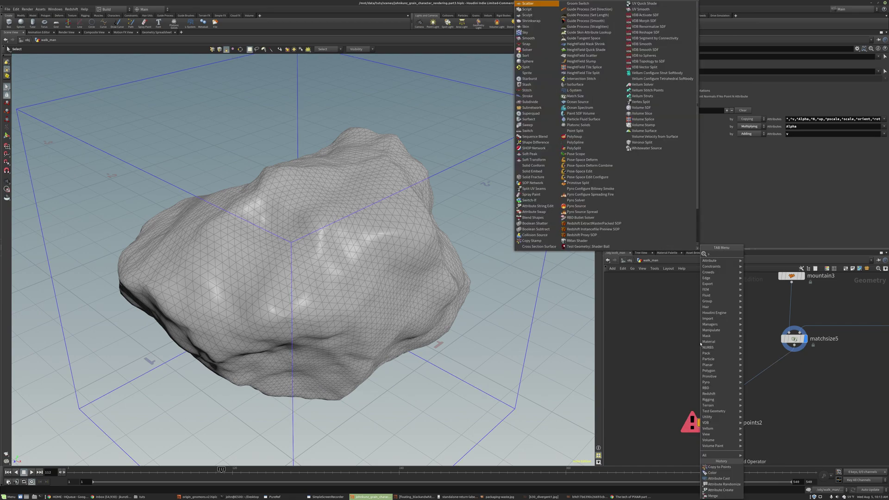
{"action": "key", "text": "Return"}
{"action": "left_click", "coordinate": [700, 344]}
{"action": "left_click_drag", "start_coordinate": [700, 343], "coordinate": [683, 320]}
{"action": "key", "text": "r"}
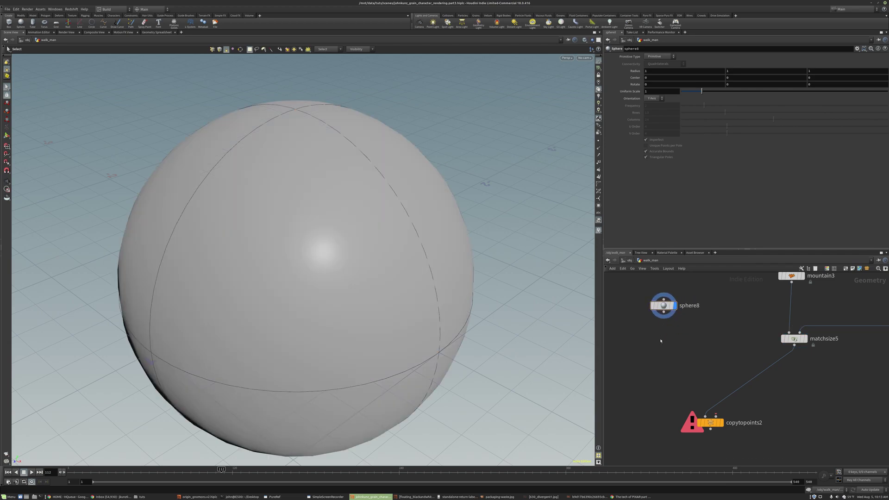
Add a VDB from Polygons node directly below sphere8
{"action": "key", "text": "Tab"}
{"action": "type", "text": "vdbf"}
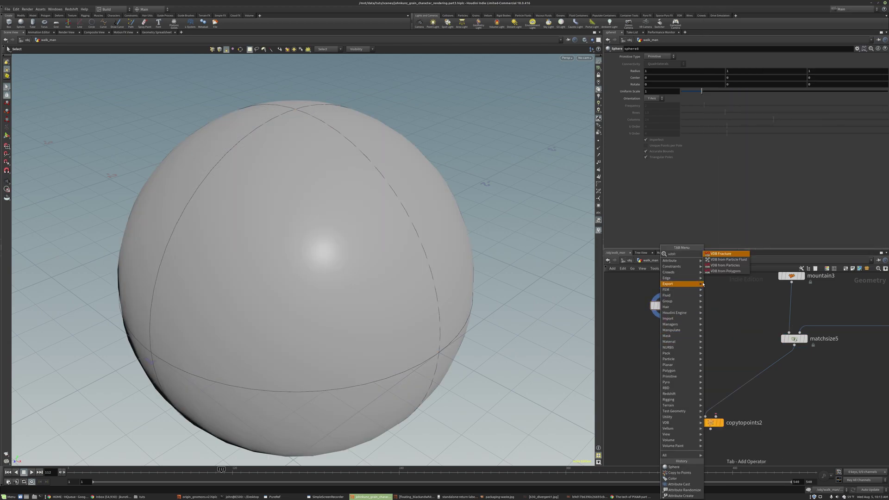
{"action": "left_click", "coordinate": [714, 271]}
{"action": "left_click", "coordinate": [670, 333]}
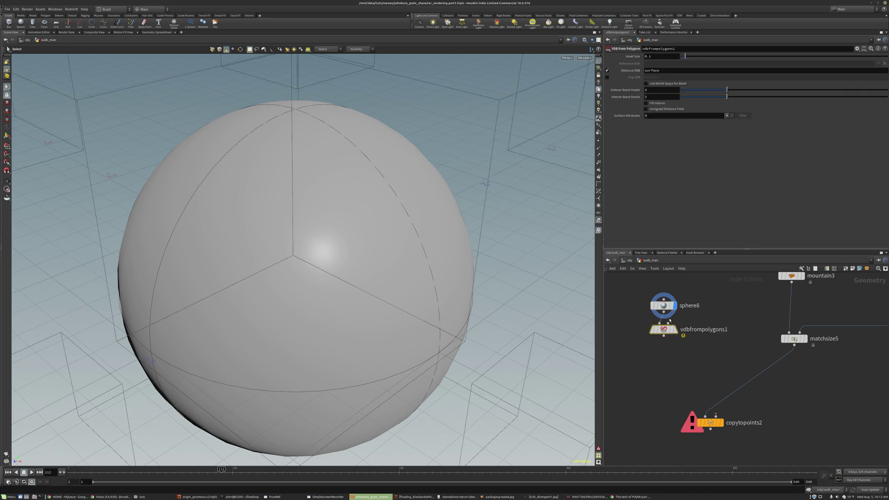
Display vdbfrompolygons1 in the viewport and set its voxel size to 0.035
{"action": "key", "text": "space+g"}
{"action": "left_click_drag", "start_coordinate": [397, 273], "coordinate": [393, 259], "text": "alt"}
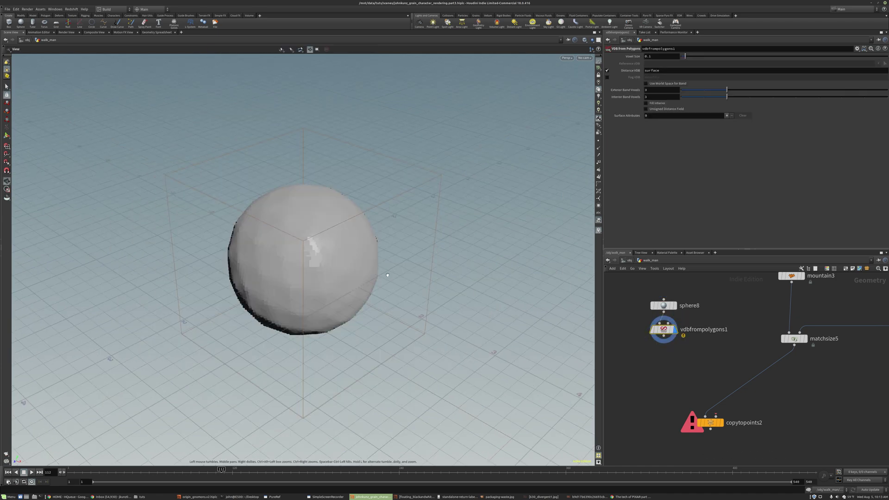
{"action": "left_click_drag", "start_coordinate": [393, 289], "coordinate": [396, 280]}
{"action": "key", "text": "s"}
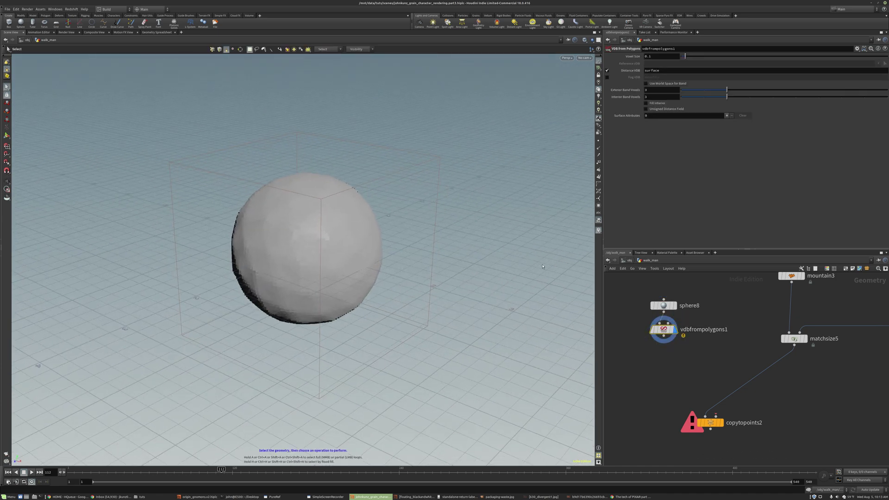
{"action": "left_click", "coordinate": [660, 57]}
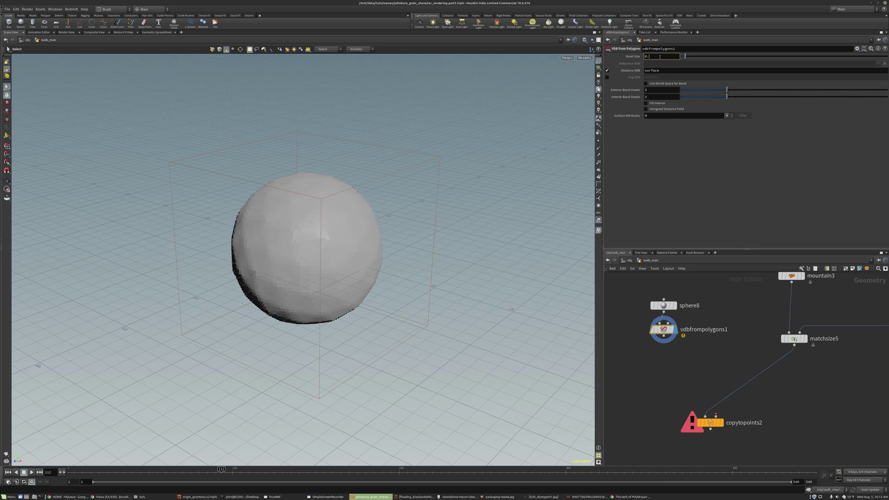
{"action": "key", "text": "Return"}
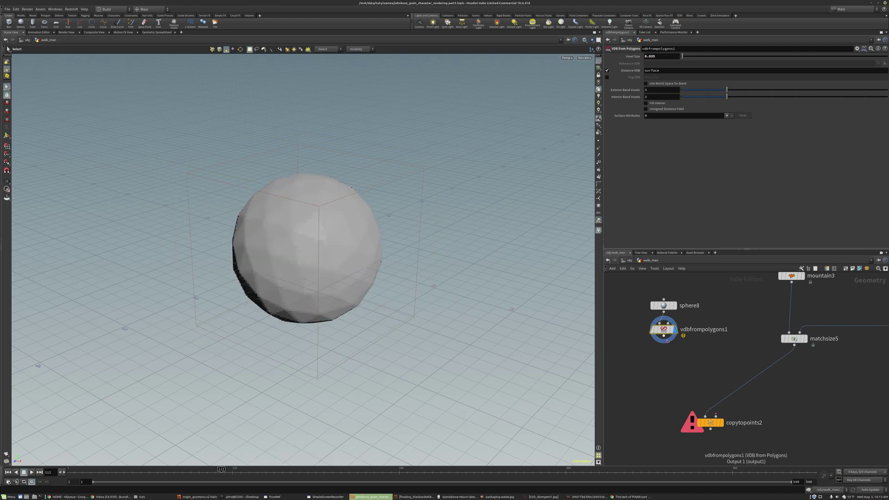
Add a VDB to Spheres node directly below vdbfrompolygons1, and display it in the viewport
{"action": "left_click", "coordinate": [698, 311]}
{"action": "left_click", "coordinate": [685, 359]}
{"action": "key", "text": "Tab"}
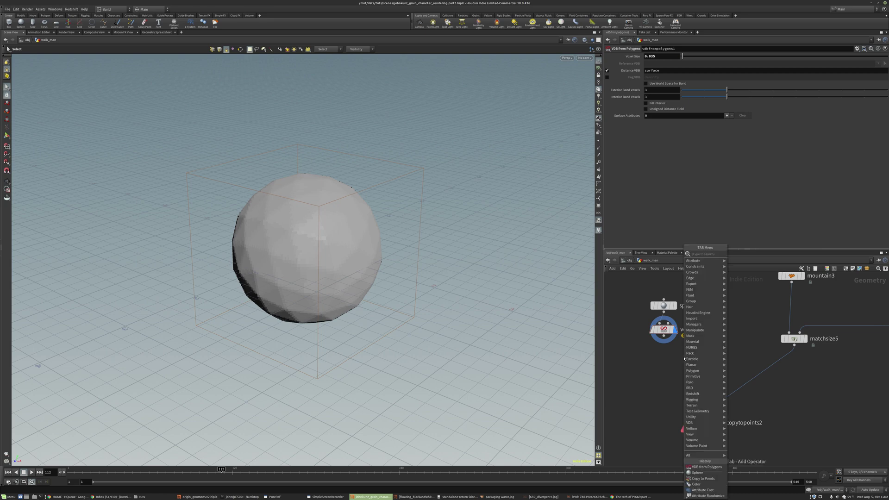
{"action": "type", "text": "to"}
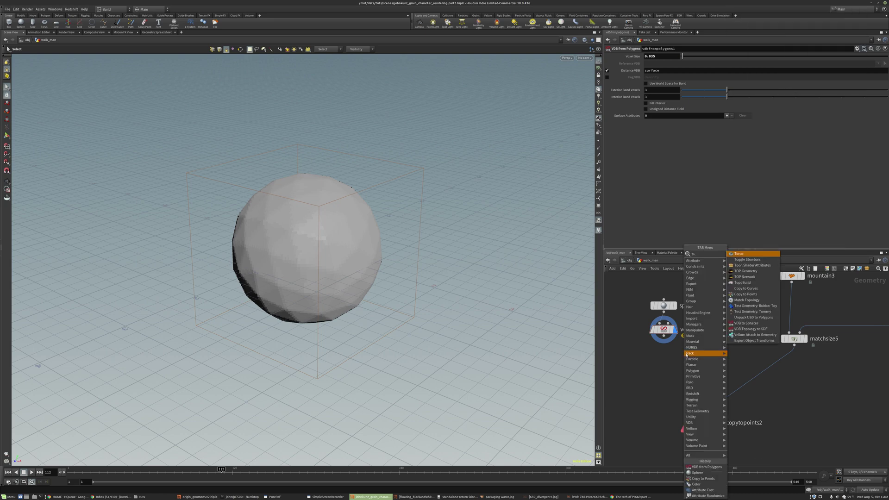
{"action": "left_click", "coordinate": [733, 324]}
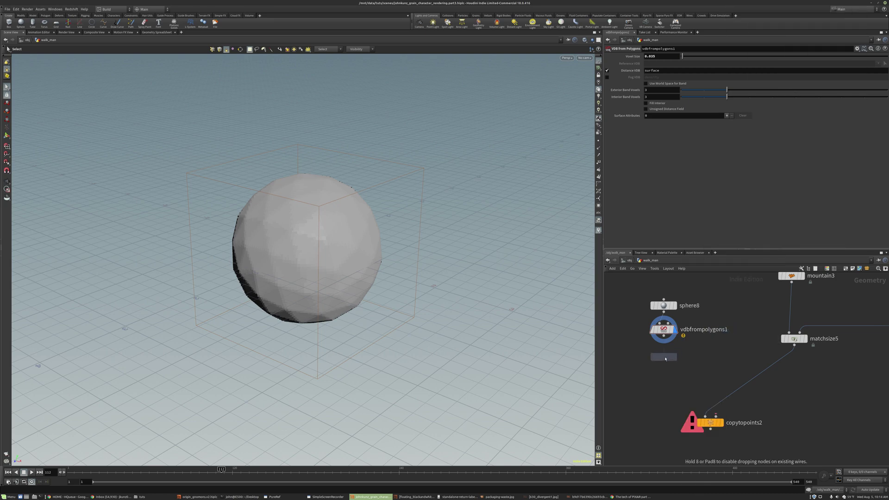
{"action": "left_click", "coordinate": [673, 359]}
{"action": "left_click", "coordinate": [673, 357]}
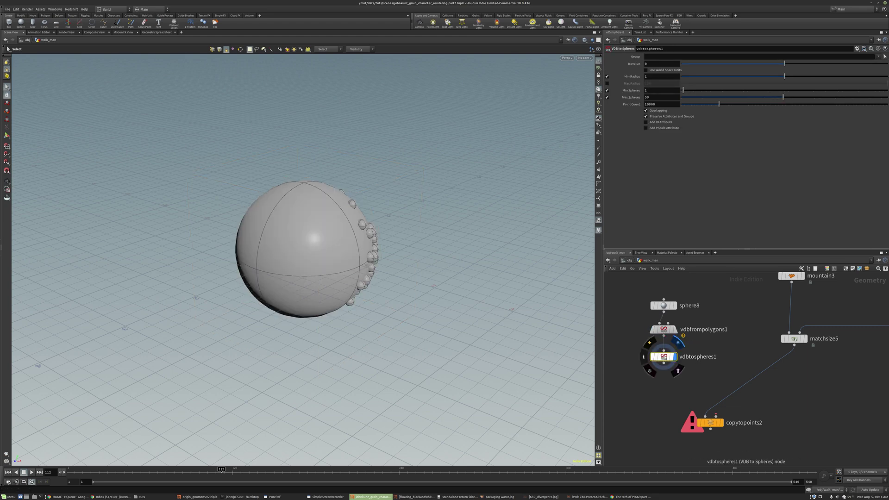
Move the sphere8, vdbfrompolygons1 and vdbtospheres1 nodes together, slightly farther from the matchsize5 branch
{"action": "left_click_drag", "start_coordinate": [421, 231], "coordinate": [370, 234], "text": "alt"}
{"action": "left_click_drag", "start_coordinate": [696, 364], "coordinate": [660, 301]}
{"action": "left_click_drag", "start_coordinate": [664, 356], "coordinate": [649, 340]}
{"action": "left_click", "coordinate": [669, 335]}
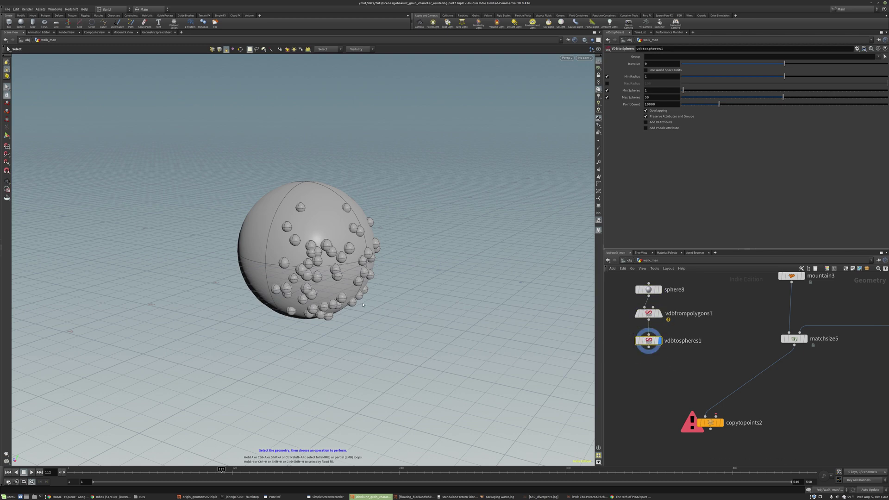
Enable the maximum radius on vdbtospheres1 with a value of 3, and compare the packing with and without the limit
{"action": "key", "text": "Escape"}
{"action": "left_click_drag", "start_coordinate": [375, 245], "coordinate": [345, 238]}
{"action": "key", "text": "s"}
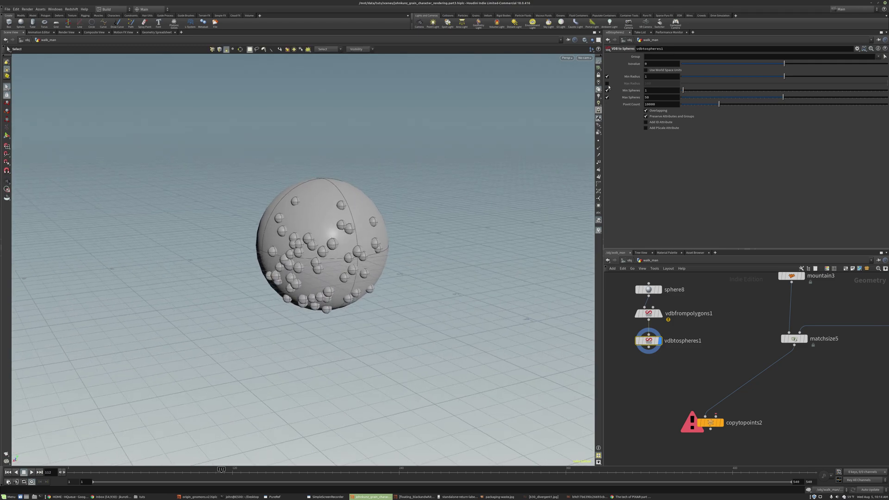
{"action": "left_click", "coordinate": [607, 83]}
{"action": "type", "text": "3"}
{"action": "key", "text": "Return"}
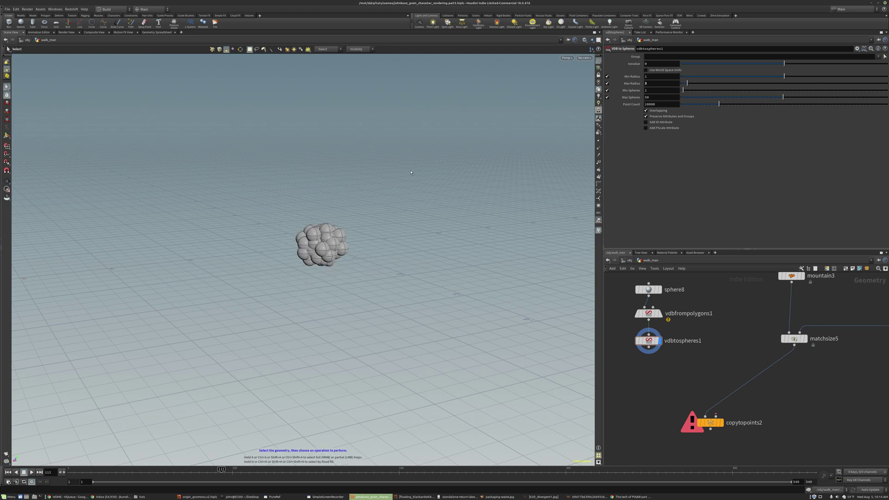
{"action": "key", "text": "Escape"}
{"action": "left_click_drag", "start_coordinate": [333, 215], "coordinate": [319, 236]}
{"action": "scroll", "coordinate": [301, 260], "scroll_direction": "up", "scroll_amount": 3}
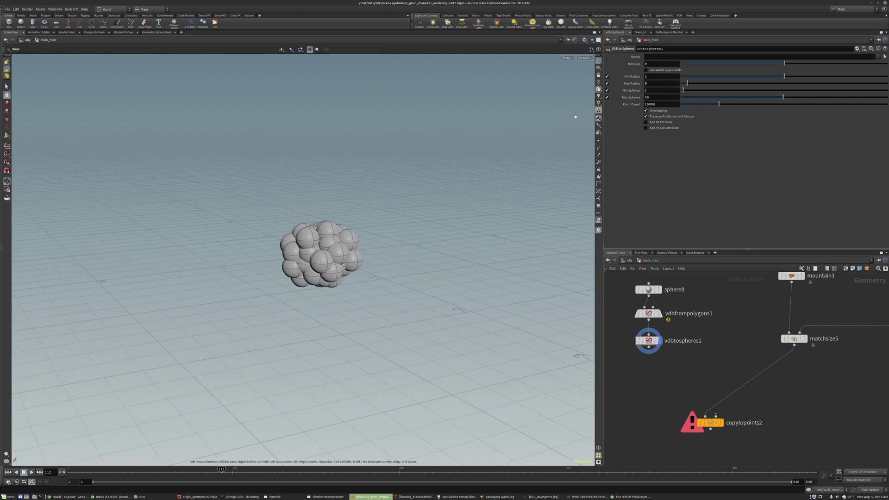
{"action": "left_click", "coordinate": [607, 83]}
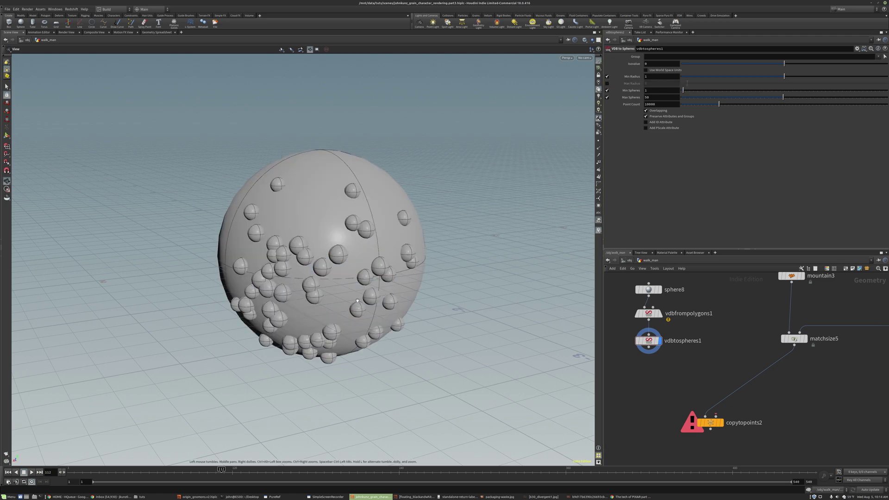
{"action": "left_click", "coordinate": [607, 83]}
Set the maximum number of spheres on vdbtospheres1 to 500000, and frame the sphere packing in the viewport
{"action": "left_click", "coordinate": [655, 97]}
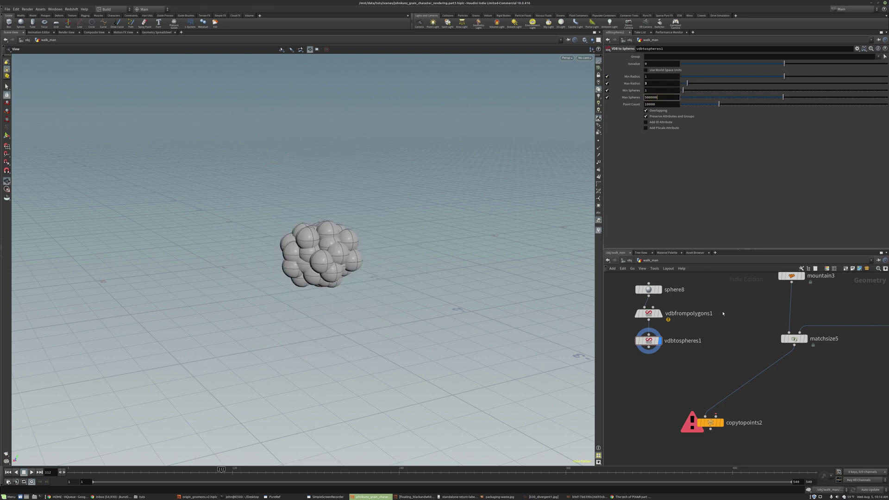
{"action": "key", "text": "Return"}
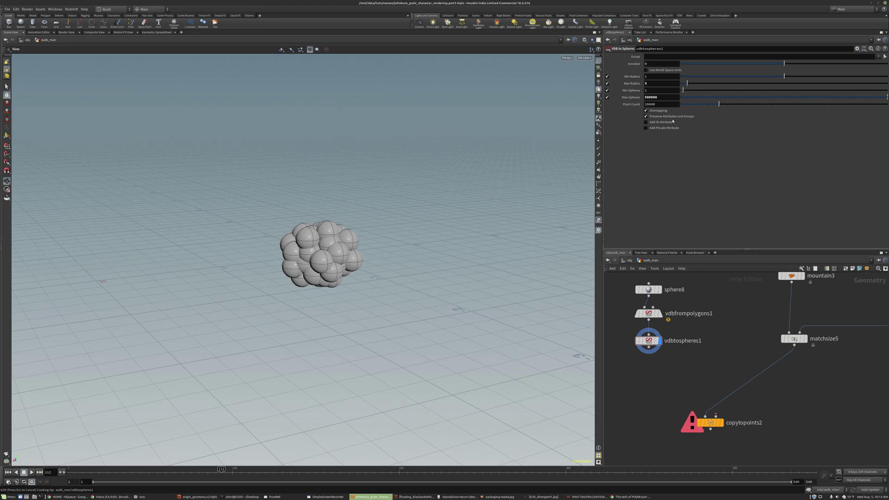
{"action": "key", "text": "g"}
{"action": "left_click_drag", "start_coordinate": [333, 235], "coordinate": [337, 187]}
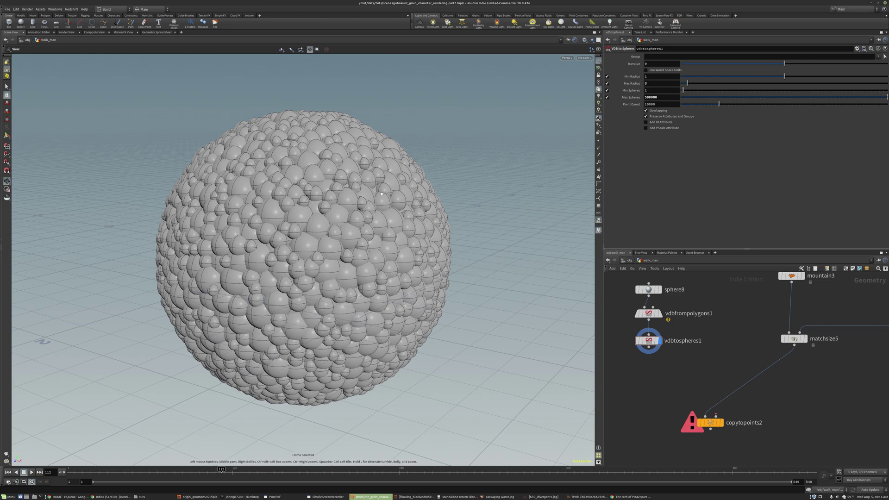
{"action": "key", "text": "s"}
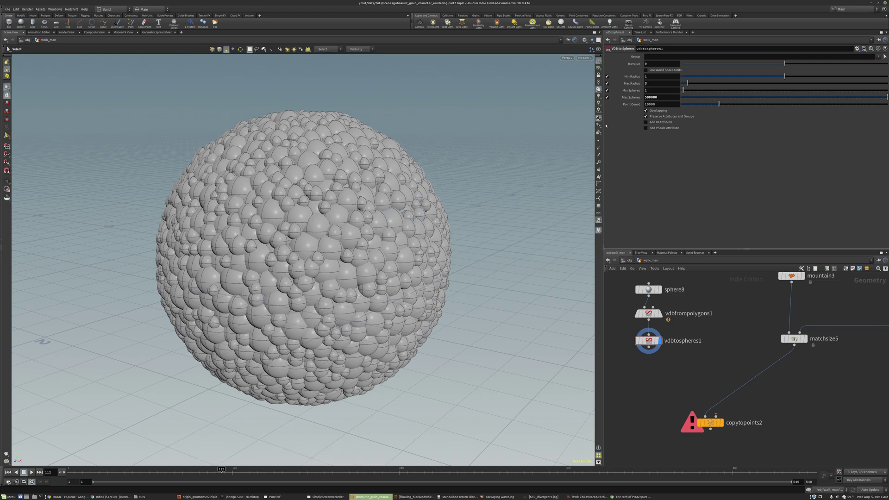
Turn off overlapping spheres on vdbtospheres1 and inspect the packing from several angles
{"action": "left_click", "coordinate": [647, 111]}
{"action": "left_click_drag", "start_coordinate": [373, 159], "coordinate": [356, 203], "text": "alt"}
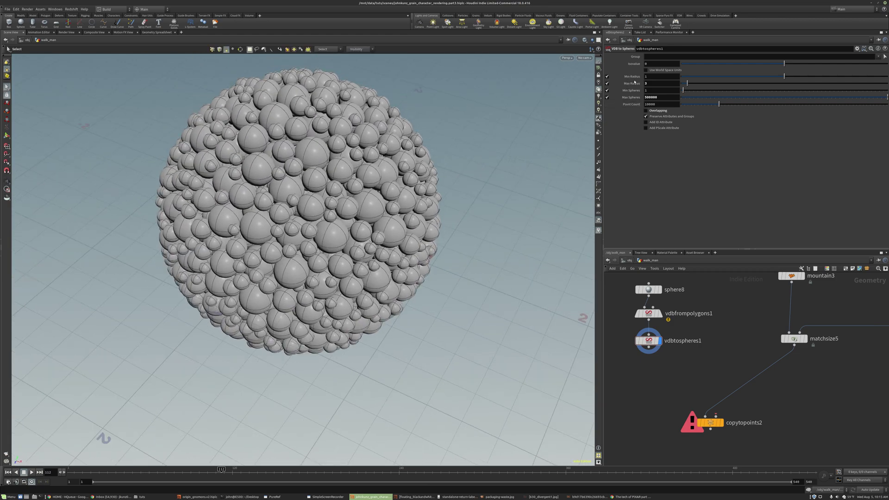
{"action": "left_click_drag", "start_coordinate": [355, 192], "coordinate": [352, 139], "text": "alt"}
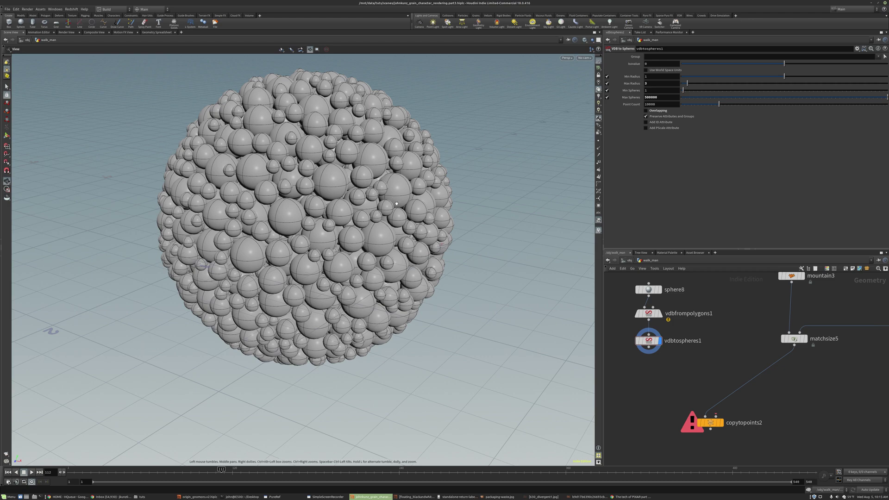
Turn on the PScale attribute for vdbtospheres1, and check the point attributes of the simulated grains at timeblend1
{"action": "middle_click", "coordinate": [648, 340]}
{"action": "scroll", "coordinate": [641, 373], "scroll_direction": "down", "scroll_amount": 5}
{"action": "middle_click_drag", "start_coordinate": [641, 372], "coordinate": [882, 278]}
{"action": "scroll", "coordinate": [721, 392], "scroll_direction": "up", "scroll_amount": 4}
{"action": "middle_click", "coordinate": [695, 340]}
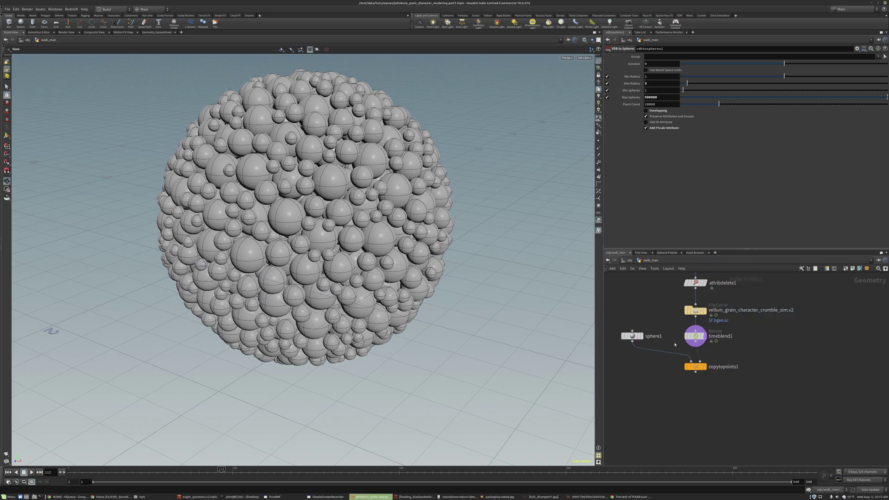
Connect vdbtospheres1 to the second input of copytopoints2, and display the copied rocks in the viewport
{"action": "scroll", "coordinate": [735, 378], "scroll_direction": "down", "scroll_amount": 6}
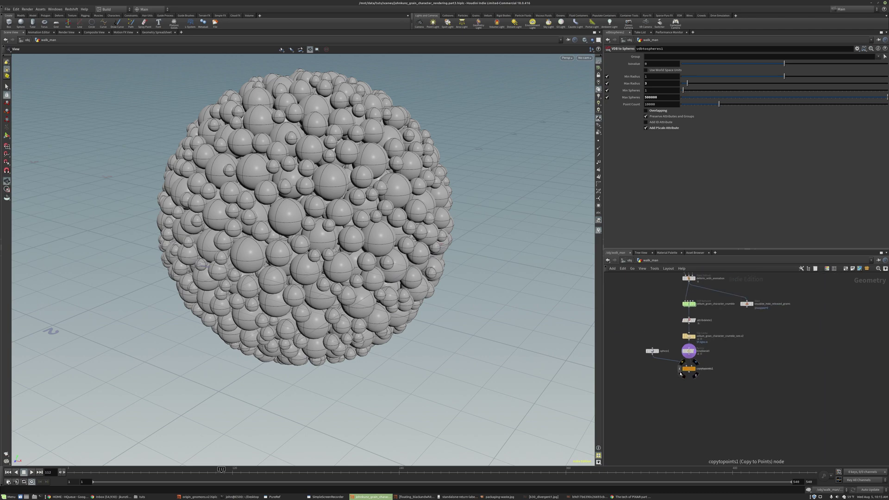
{"action": "scroll", "coordinate": [752, 348], "scroll_direction": "up", "scroll_amount": 6}
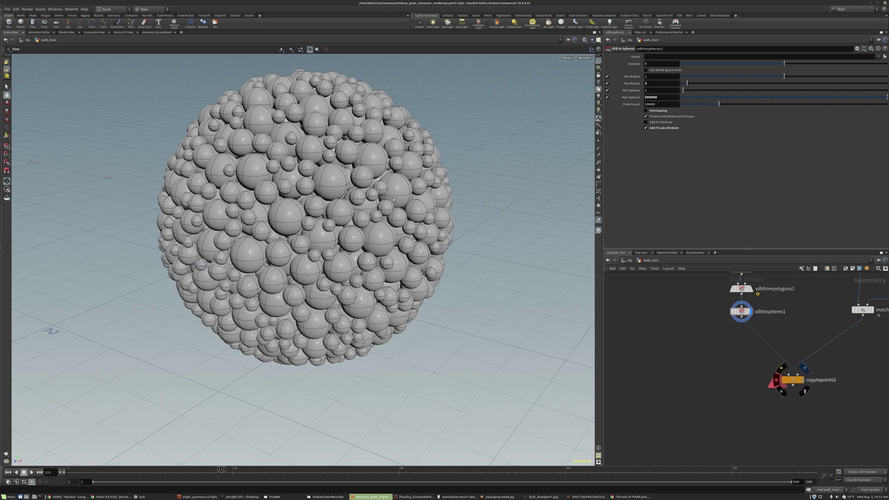
{"action": "left_click", "coordinate": [793, 380]}
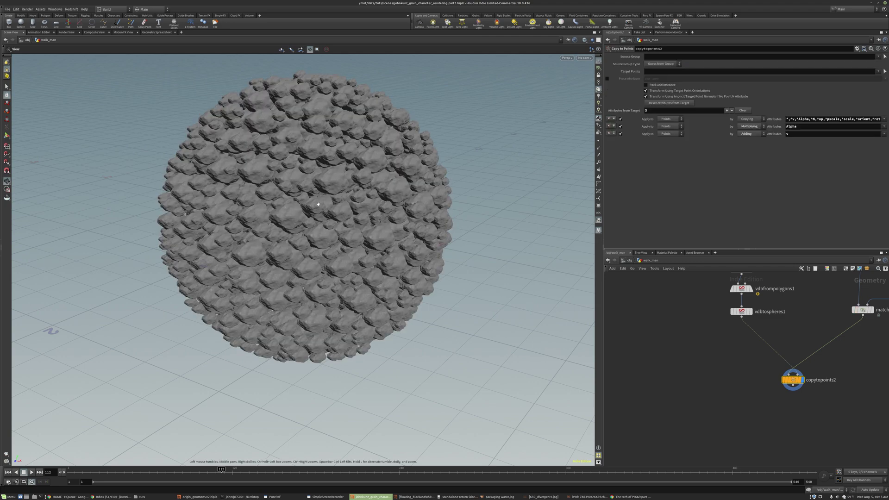
{"action": "key", "text": "s"}
{"action": "key", "text": "g"}
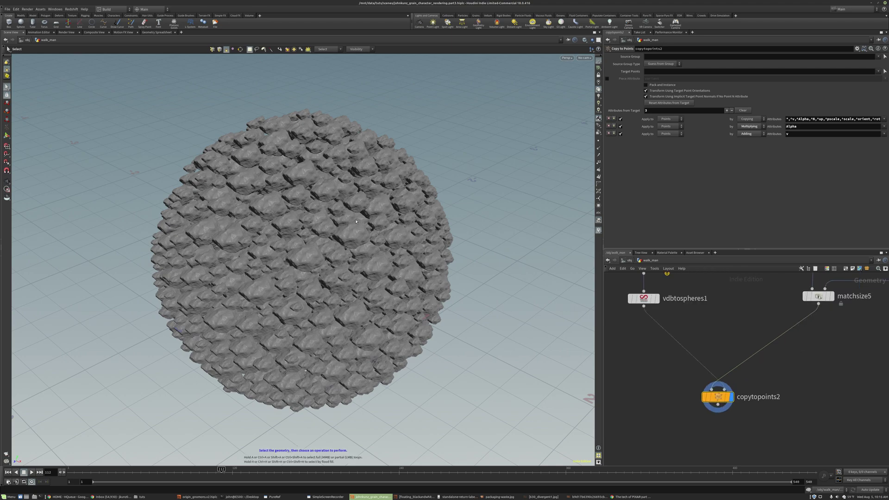
Examine the point count, primitive count and memory use of copytopoints2, and inspect the copied rocks
{"action": "mouse_move", "coordinate": [818, 297]}
{"action": "middle_click", "coordinate": [726, 390]}
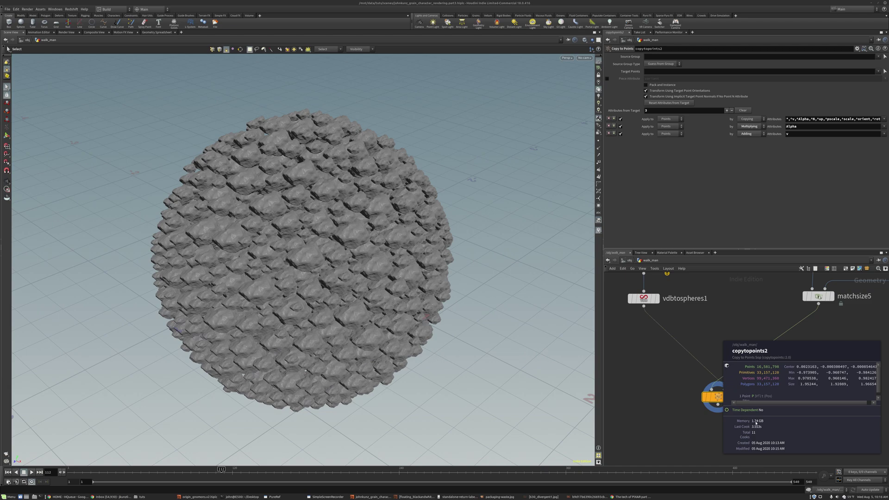
{"action": "scroll", "coordinate": [750, 417], "scroll_direction": "down", "scroll_amount": 3}
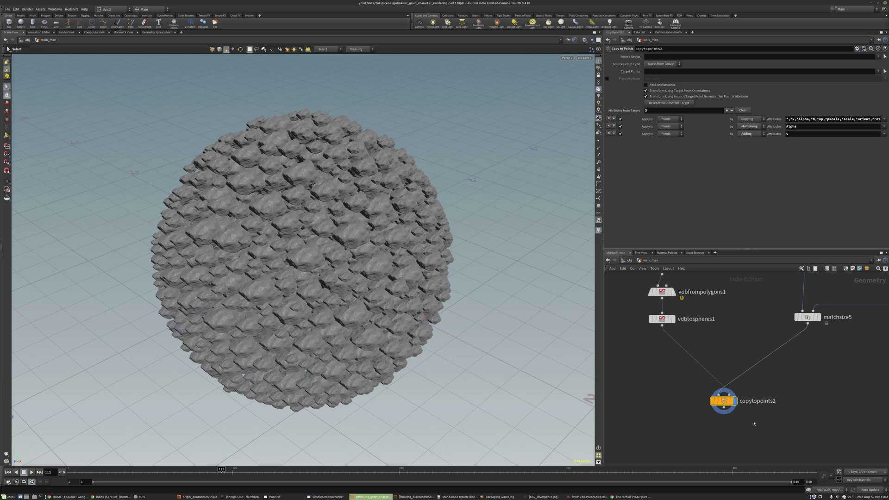
{"action": "middle_click", "coordinate": [799, 334]}
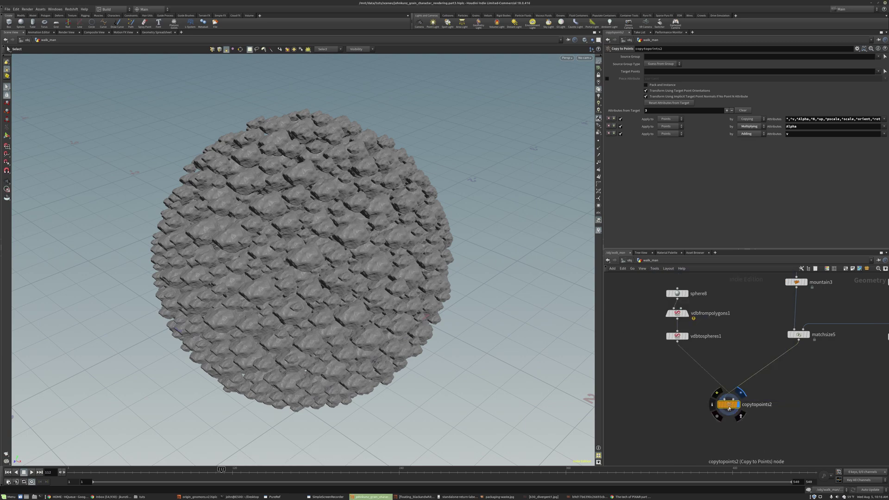
{"action": "middle_click", "coordinate": [729, 404]}
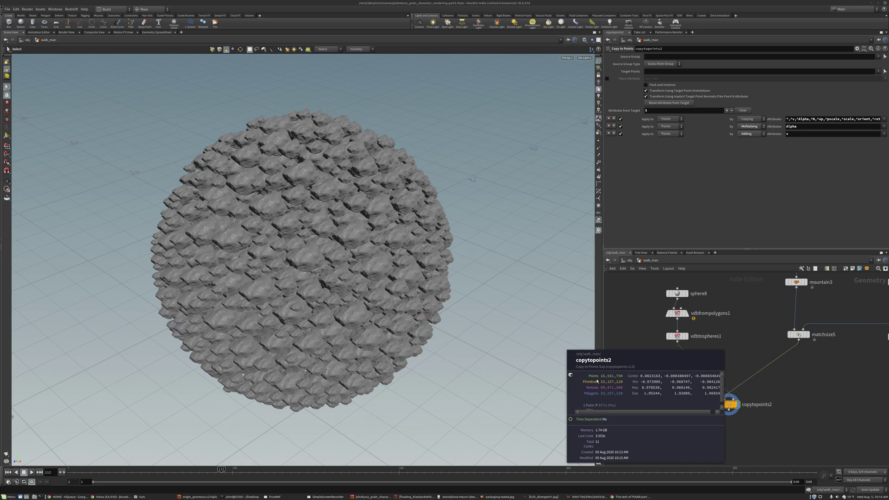
{"action": "key", "text": "Escape"}
{"action": "left_click_drag", "start_coordinate": [444, 210], "coordinate": [466, 177]}
{"action": "key", "text": "s"}
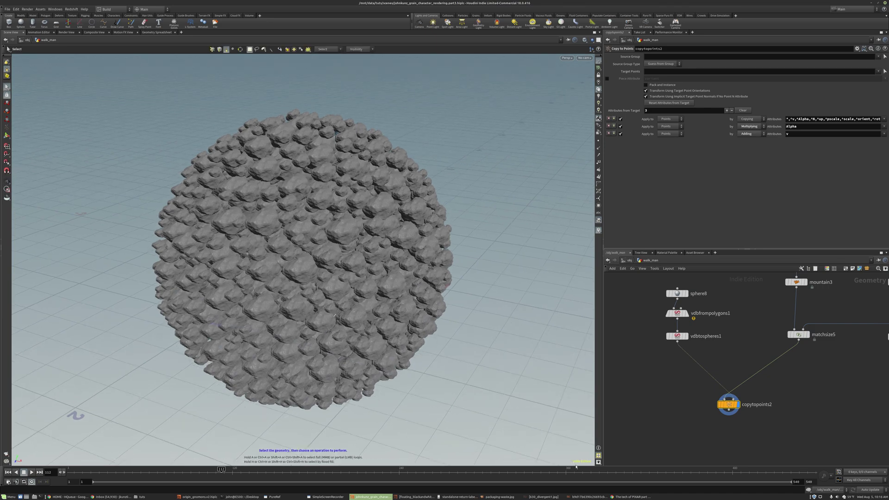
Switch to Chrome, open the Packed primitives help page, and expand the Types of packed primitives list
{"action": "left_click", "coordinate": [632, 497]}
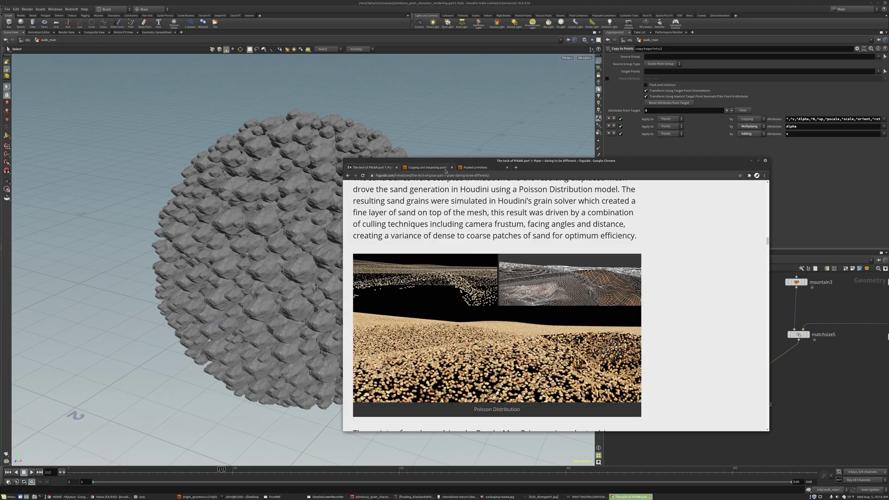
{"action": "left_click", "coordinate": [472, 167]}
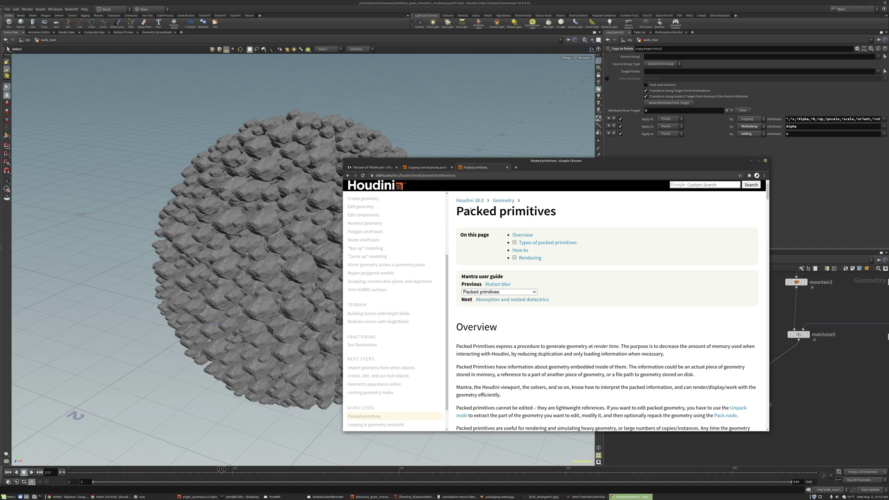
{"action": "left_click_drag", "start_coordinate": [457, 211], "coordinate": [560, 211]}
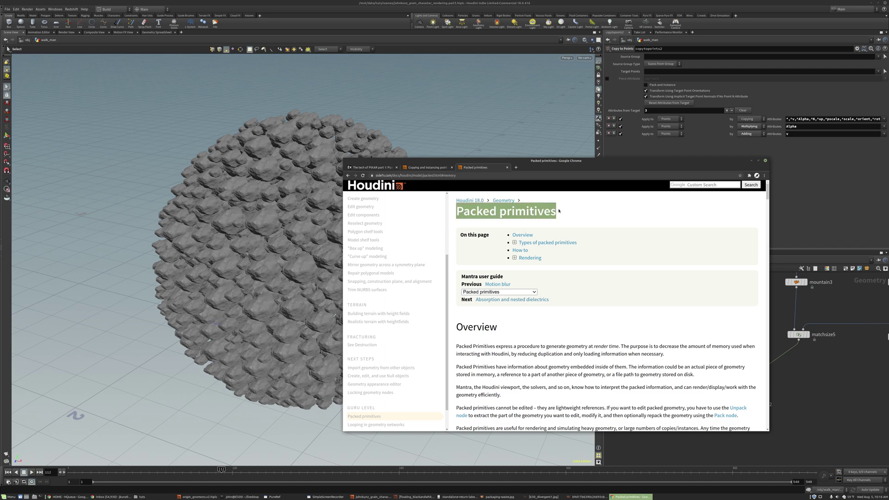
{"action": "left_click_drag", "start_coordinate": [541, 162], "coordinate": [566, 117]}
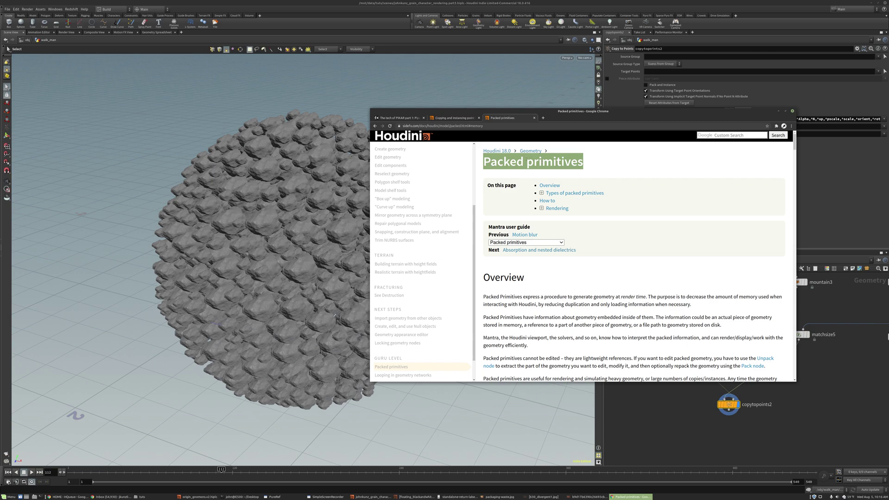
{"action": "scroll", "coordinate": [534, 203], "scroll_direction": "down", "scroll_amount": 1}
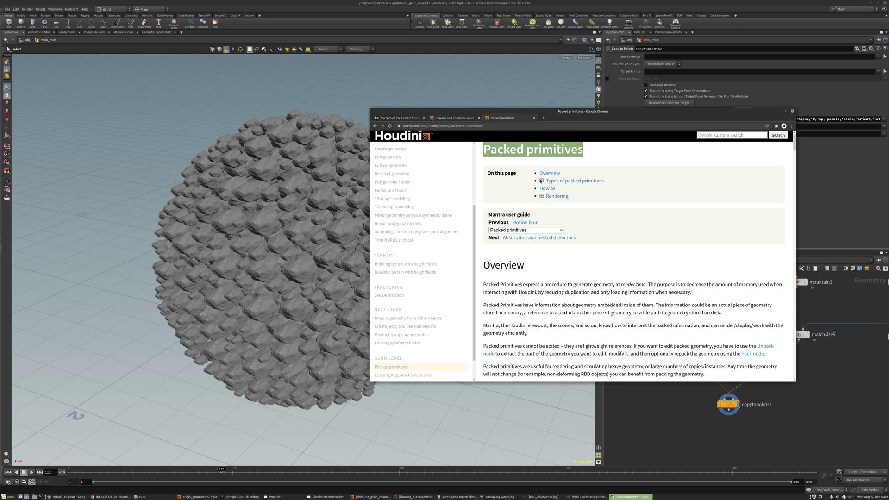
{"action": "left_click", "coordinate": [541, 181]}
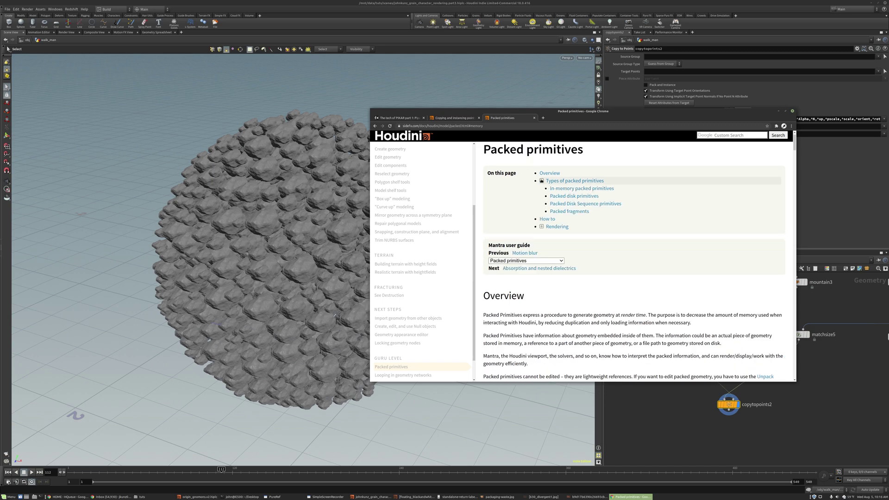
Examine the In-memory packed primitives section and its diagrams comparing the memory use of copied and packed trees
{"action": "left_click", "coordinate": [572, 190]}
{"action": "scroll", "coordinate": [524, 210], "scroll_direction": "down", "scroll_amount": 1}
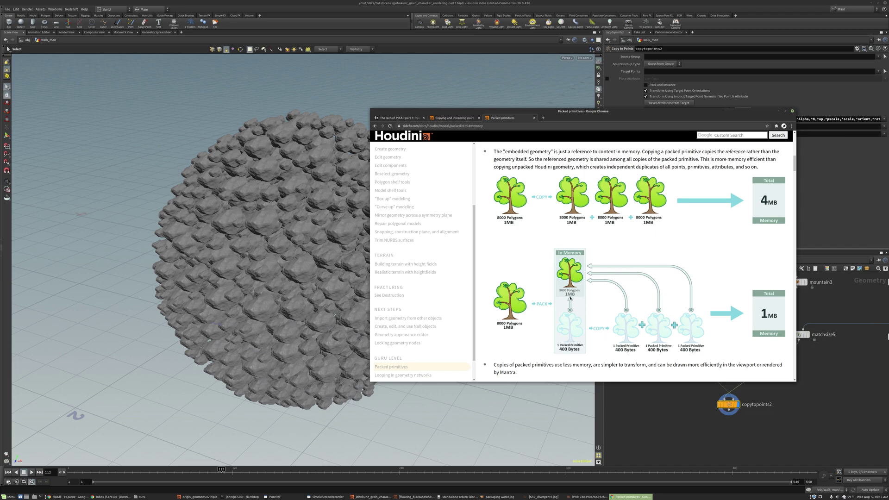
{"action": "scroll", "coordinate": [586, 297], "scroll_direction": "down", "scroll_amount": 1}
{"action": "scroll", "coordinate": [560, 301], "scroll_direction": "up", "scroll_amount": 1}
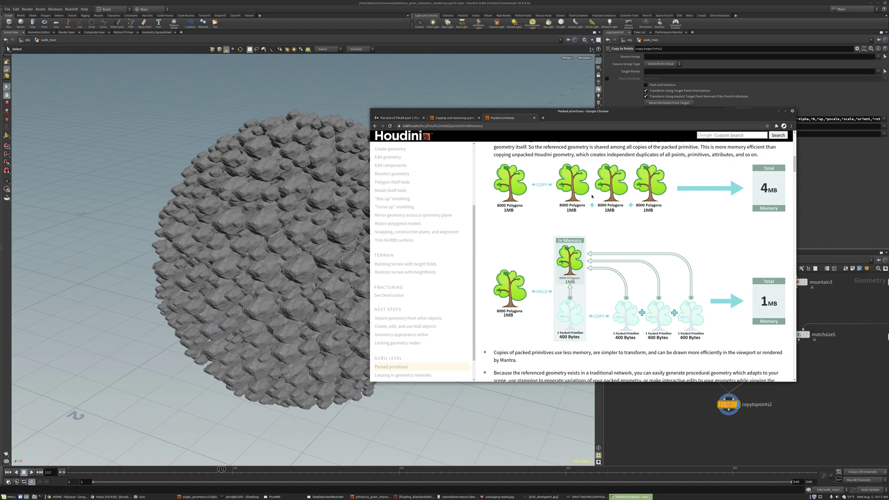
{"action": "scroll", "coordinate": [529, 312], "scroll_direction": "down", "scroll_amount": 1}
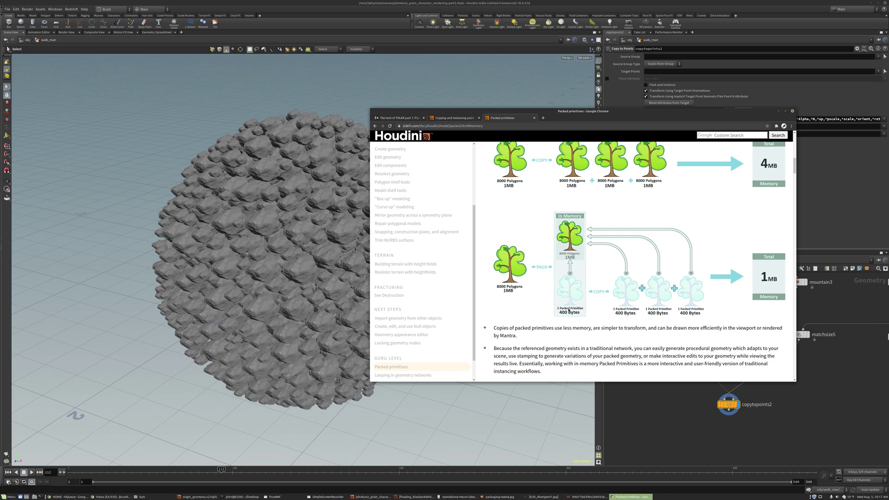
{"action": "scroll", "coordinate": [514, 191], "scroll_direction": "up", "scroll_amount": 3}
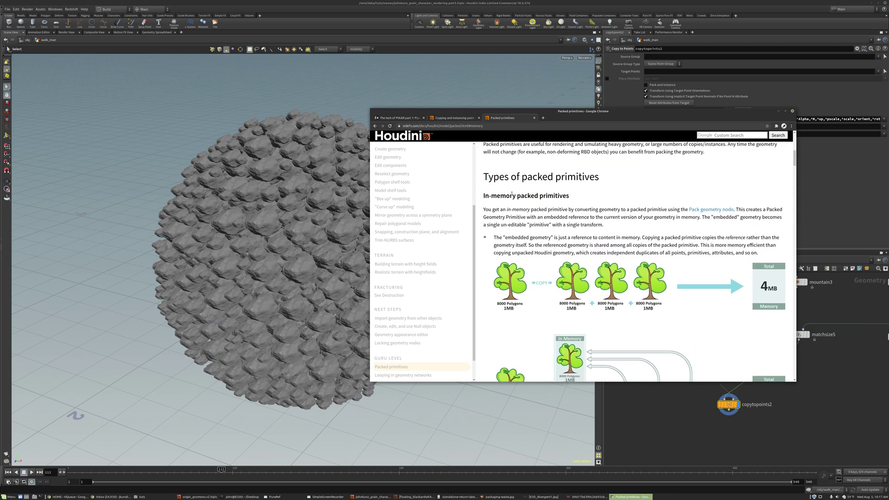
{"action": "scroll", "coordinate": [518, 195], "scroll_direction": "down", "scroll_amount": 2}
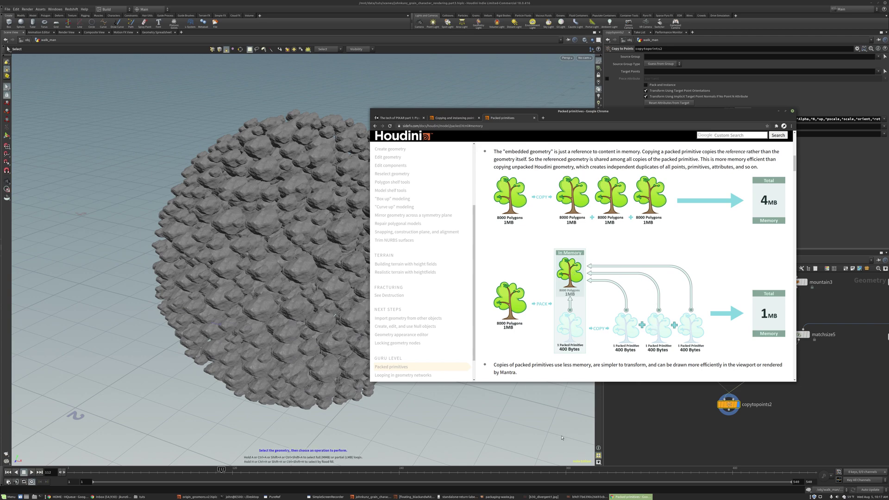
Bring up the two film stills of the crowd scene for reference, and return to Houdini
{"action": "left_click", "coordinate": [545, 497]}
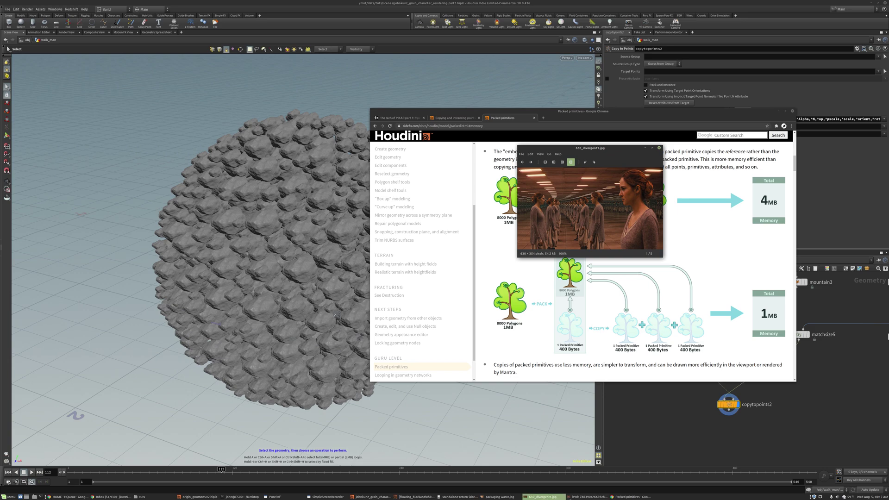
{"action": "left_click", "coordinate": [586, 497]}
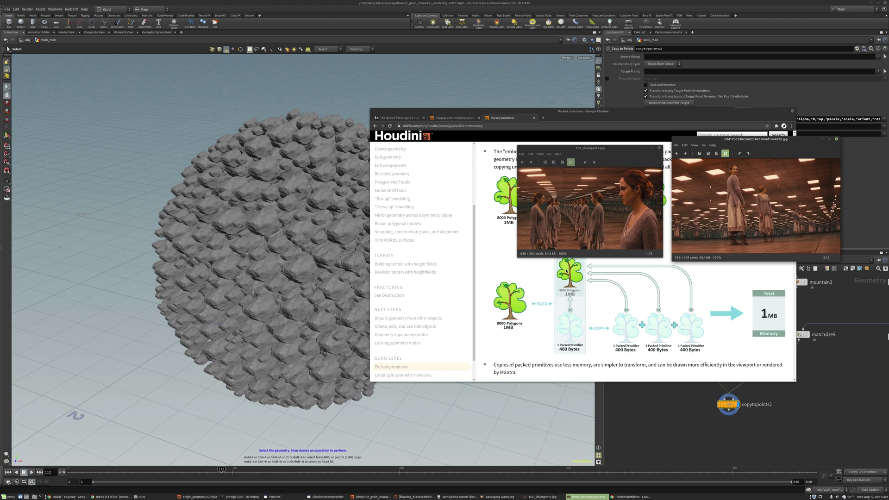
{"action": "left_click", "coordinate": [839, 350]}
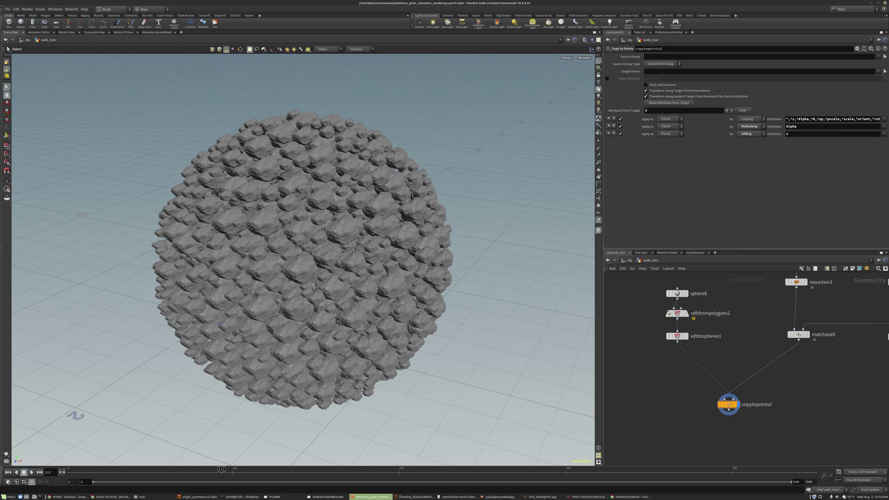
Add a Pack node and insert it between matchsize5 and copytopoints2
{"action": "middle_click_drag", "start_coordinate": [669, 313], "coordinate": [638, 312]}
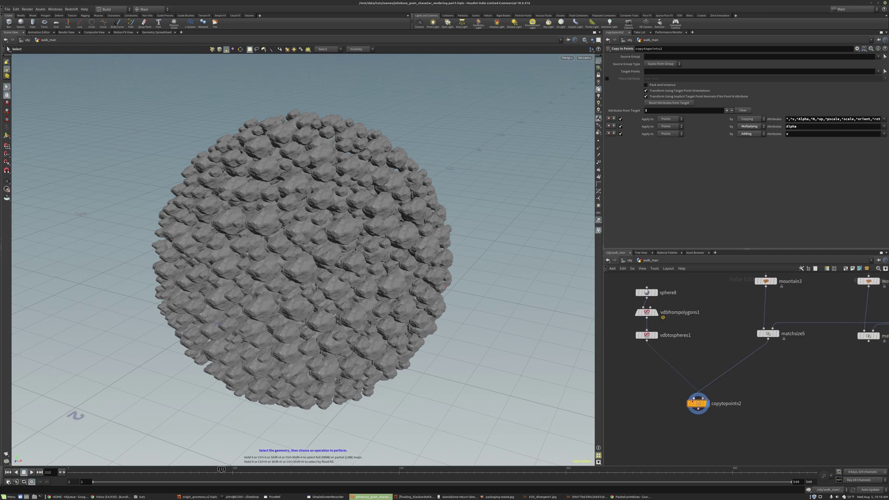
{"action": "key", "text": "Tab"}
{"action": "type", "text": "pack"}
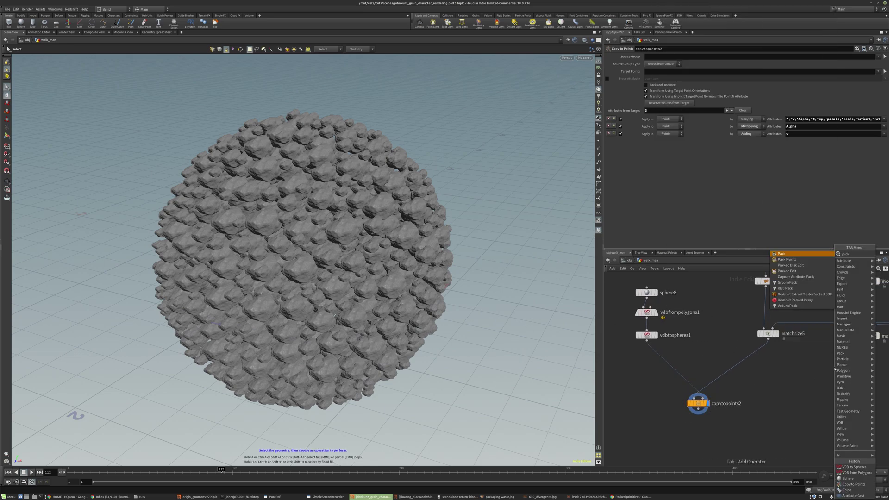
{"action": "key", "text": "Return"}
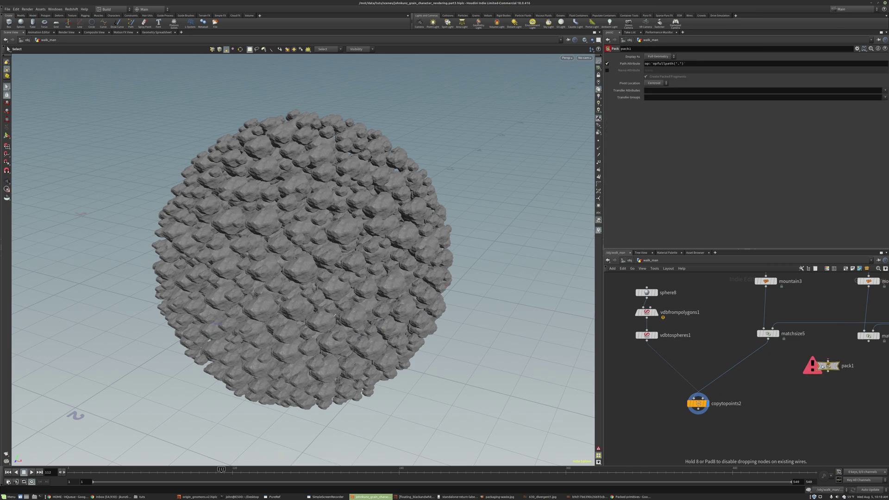
{"action": "left_click", "coordinate": [759, 342]}
{"action": "left_click_drag", "start_coordinate": [761, 359], "coordinate": [767, 358]}
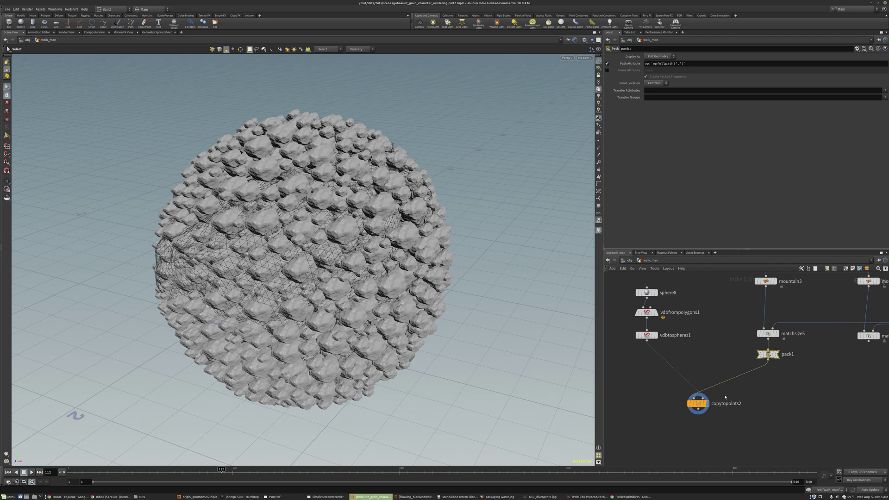
Check the geometry counts and memory use of copytopoints2, and inspect the packed copies in the viewport
{"action": "middle_click", "coordinate": [699, 404]}
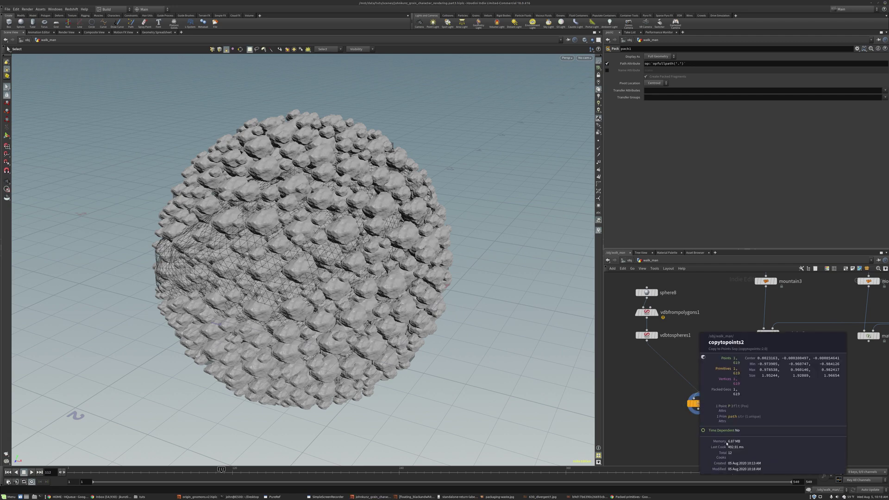
{"action": "key", "text": "Escape"}
{"action": "left_click_drag", "start_coordinate": [456, 217], "coordinate": [437, 274]}
{"action": "key", "text": "s"}
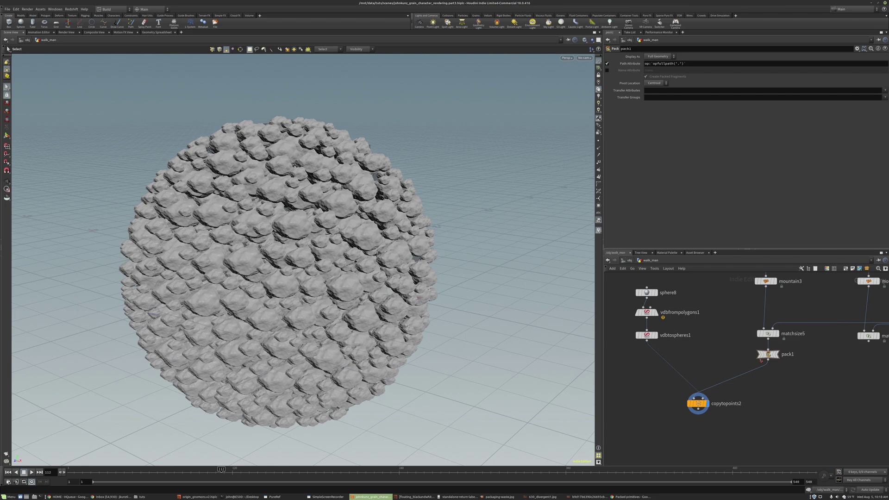
Check the node information of pack1, and display the single packed rock in the viewport
{"action": "middle_click", "coordinate": [769, 354]}
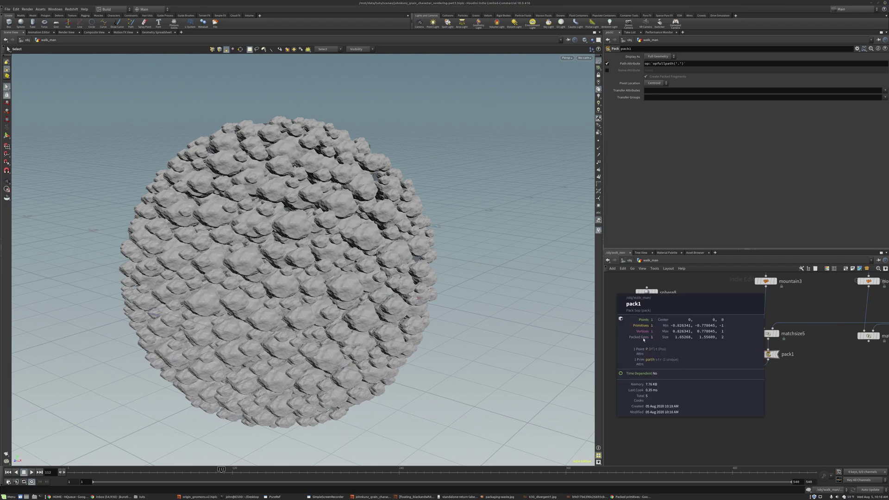
{"action": "scroll", "coordinate": [786, 357], "scroll_direction": "up", "scroll_amount": 3}
{"action": "left_click", "coordinate": [763, 351]}
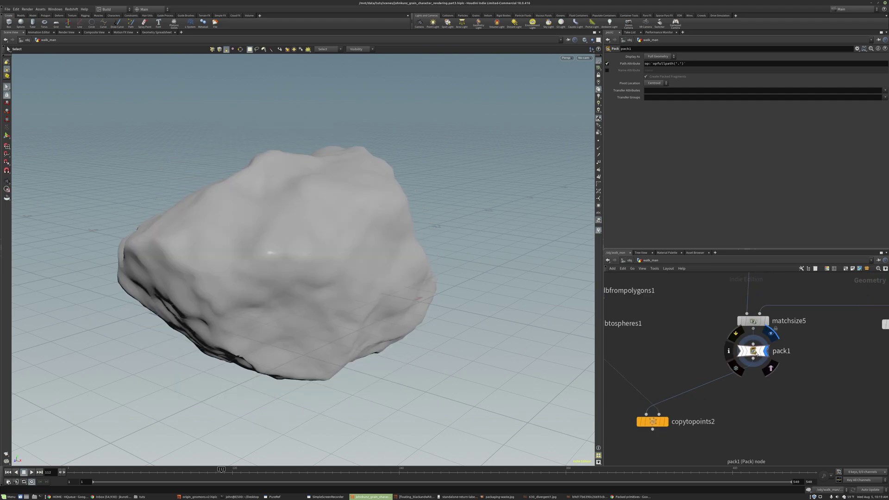
Set the viewport selection mode to Points, and try to select points on the packed rock
{"action": "left_click", "coordinate": [7, 134]}
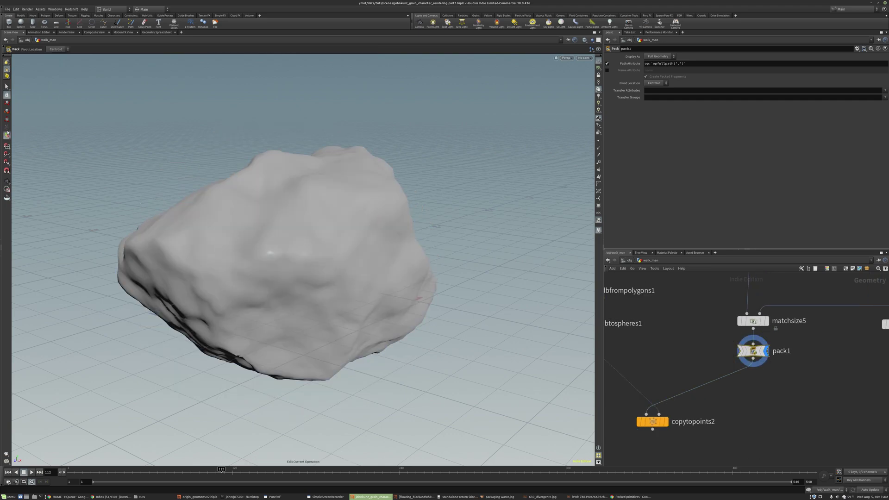
{"action": "right_click", "coordinate": [7, 70]}
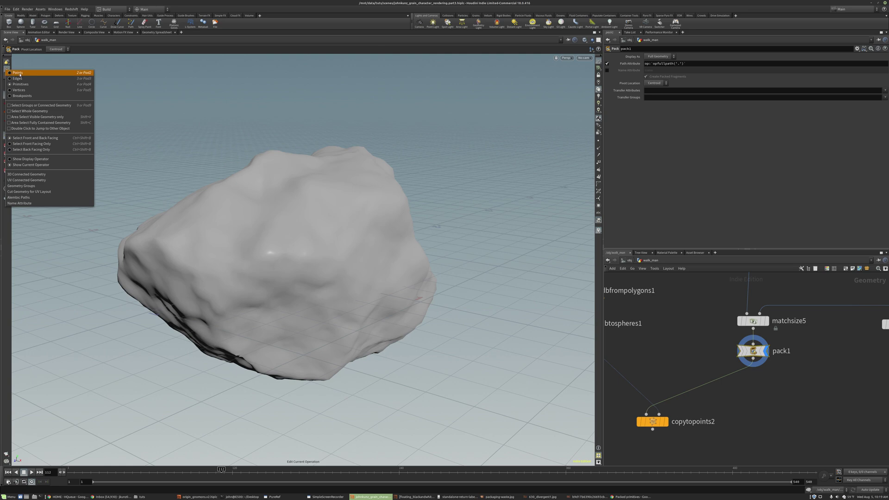
{"action": "left_click", "coordinate": [17, 72]}
{"action": "key", "text": "s"}
{"action": "left_click_drag", "start_coordinate": [411, 108], "coordinate": [323, 228]}
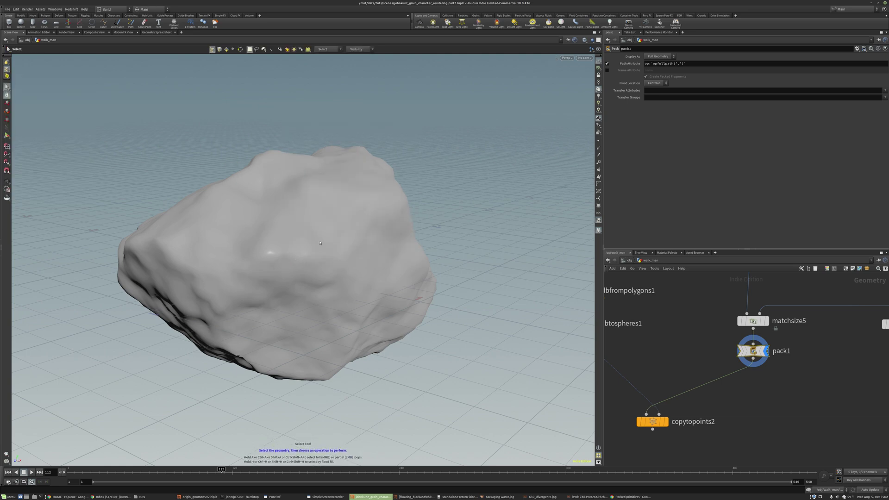
{"action": "left_click_drag", "start_coordinate": [394, 227], "coordinate": [440, 199], "text": "alt"}
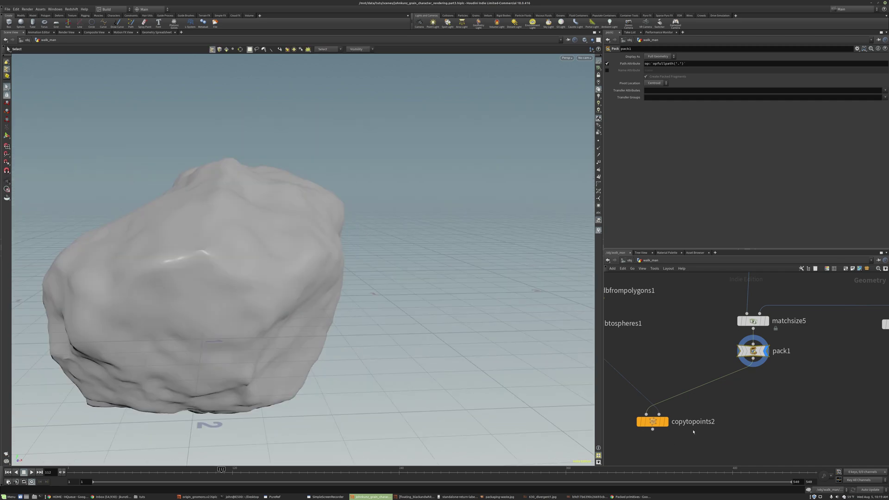
Display copytopoints2 again, and inspect the packed rock copies from several sides
{"action": "left_click", "coordinate": [667, 414]}
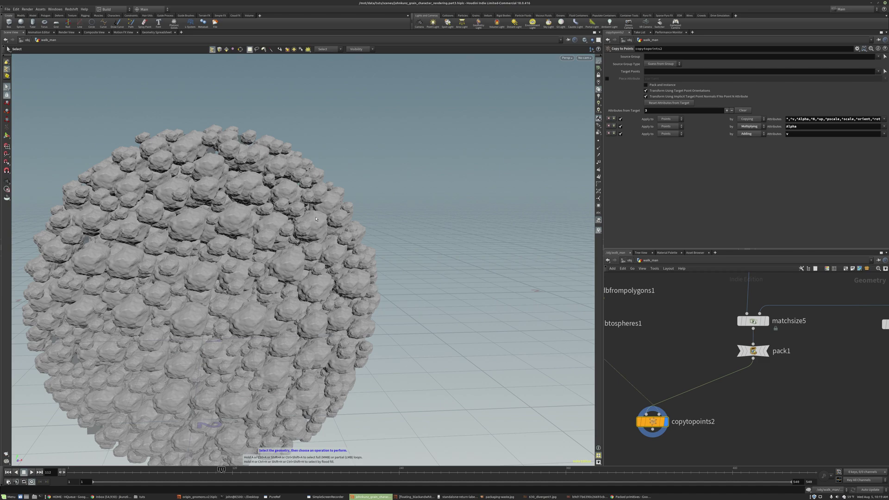
{"action": "left_click_drag", "start_coordinate": [332, 194], "coordinate": [249, 191], "text": "alt"}
{"action": "scroll", "coordinate": [347, 223], "scroll_direction": "down", "scroll_amount": 10}
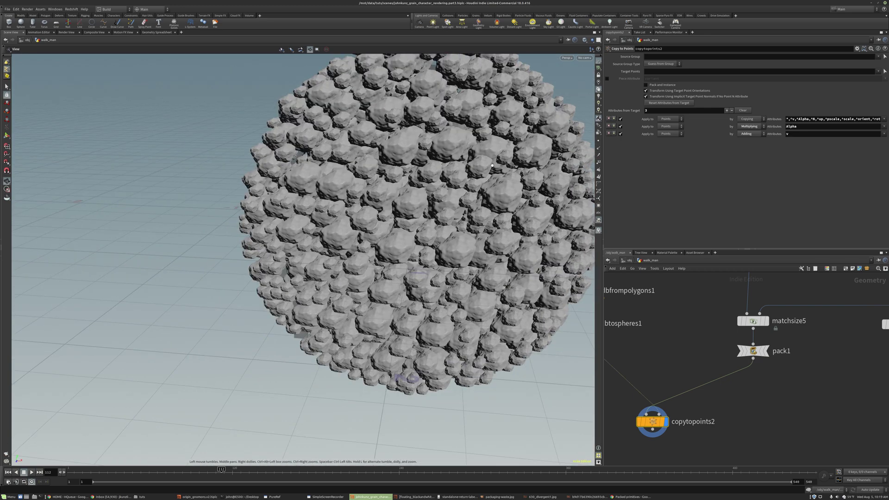
{"action": "left_click_drag", "start_coordinate": [491, 167], "coordinate": [420, 222]}
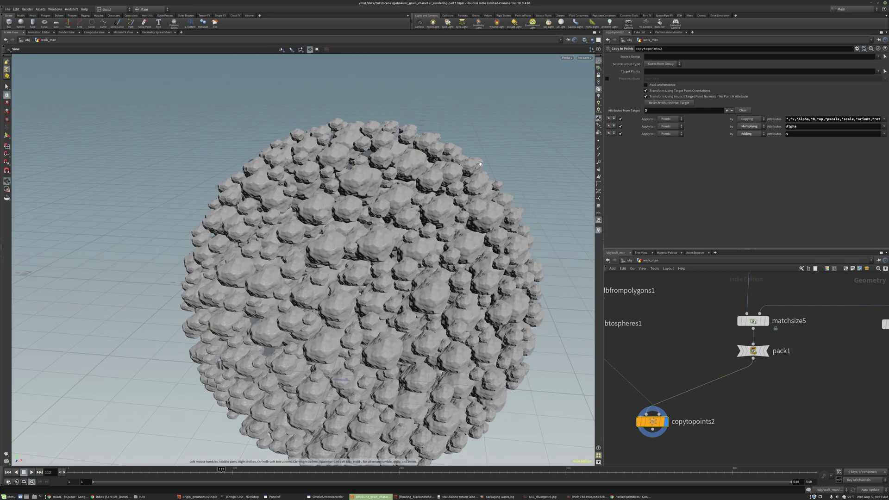
{"action": "left_click_drag", "start_coordinate": [364, 313], "coordinate": [413, 250]}
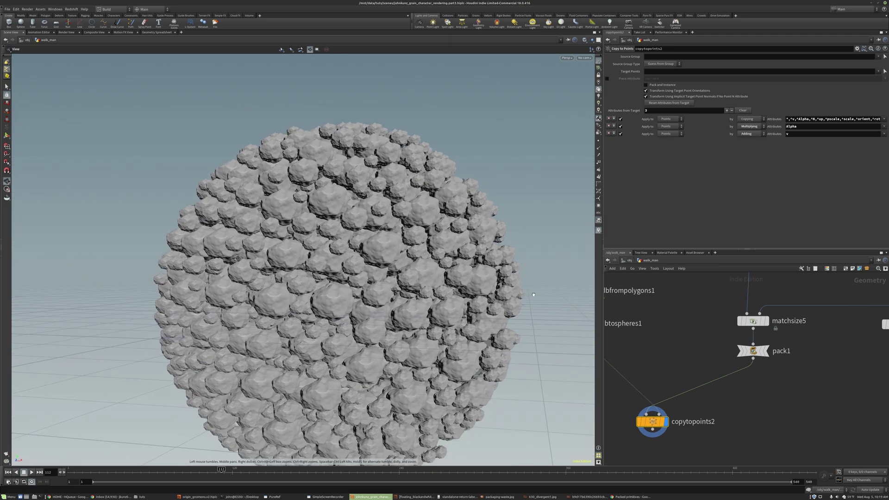
Check the node information of pack1 again, and frame and orbit the whole cluster of copied rocks
{"action": "middle_click", "coordinate": [755, 352]}
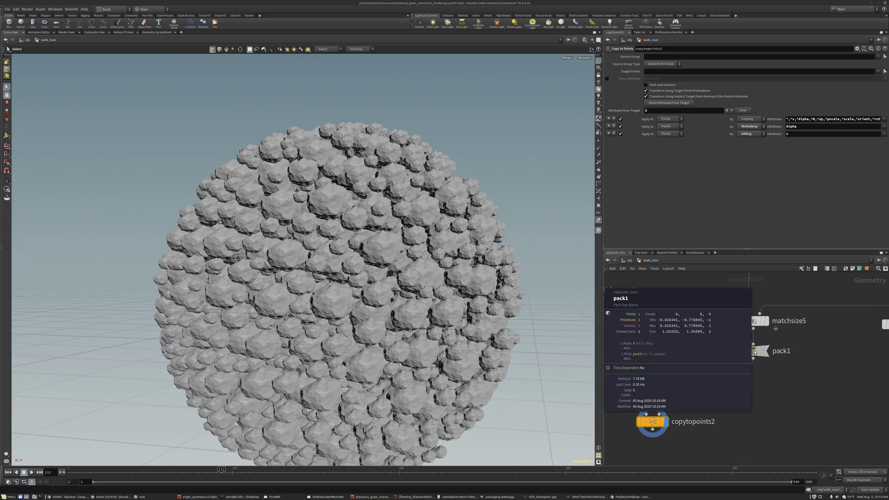
{"action": "scroll", "coordinate": [754, 352], "scroll_direction": "up", "scroll_amount": 3}
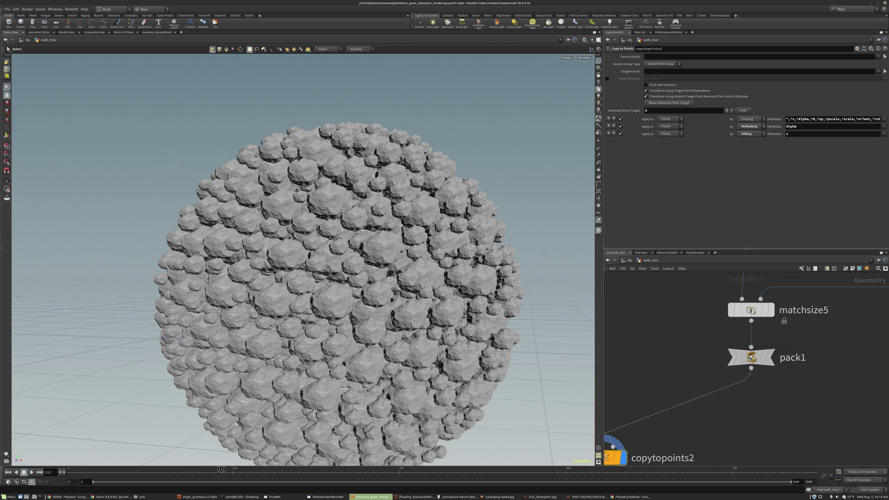
{"action": "scroll", "coordinate": [751, 357], "scroll_direction": "down", "scroll_amount": 3}
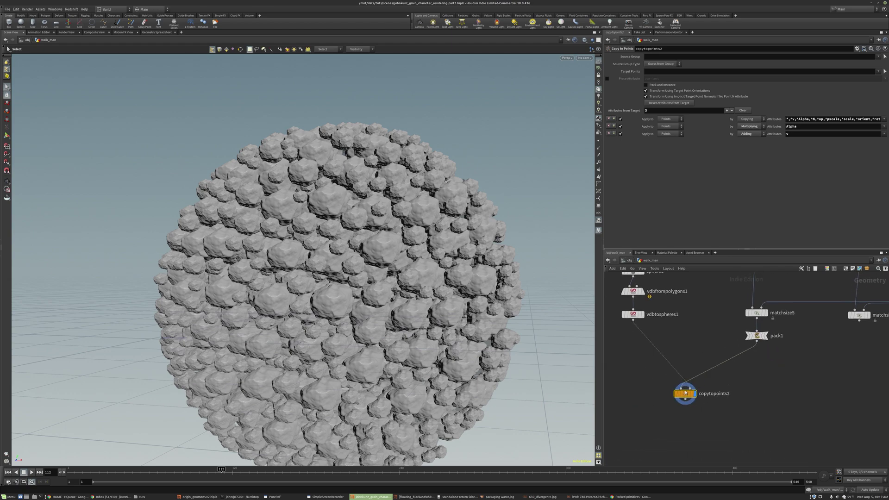
{"action": "key", "text": "space+g"}
{"action": "left_click_drag", "start_coordinate": [370, 195], "coordinate": [426, 171]}
{"action": "left_click_drag", "start_coordinate": [333, 252], "coordinate": [448, 277]}
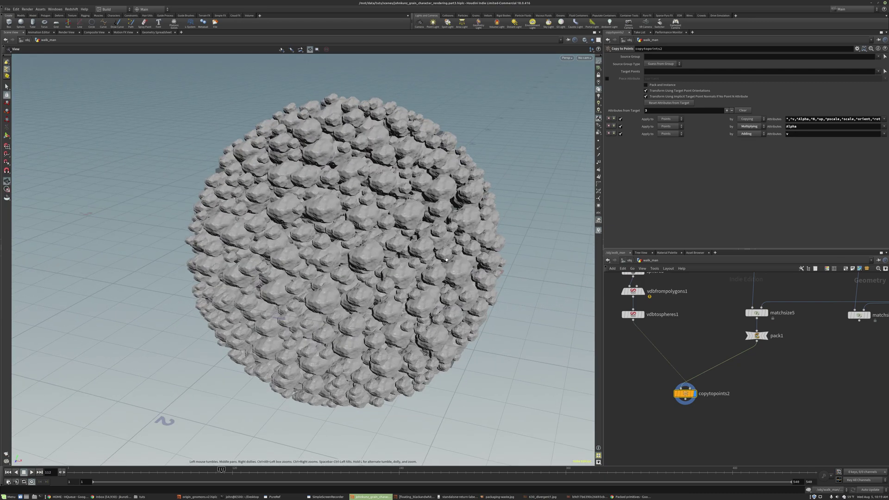
Select vdbtospheres1 to overlay its sphere wireframes, and compare them with the size and orientation of the copied rocks
{"action": "left_click", "coordinate": [633, 315]}
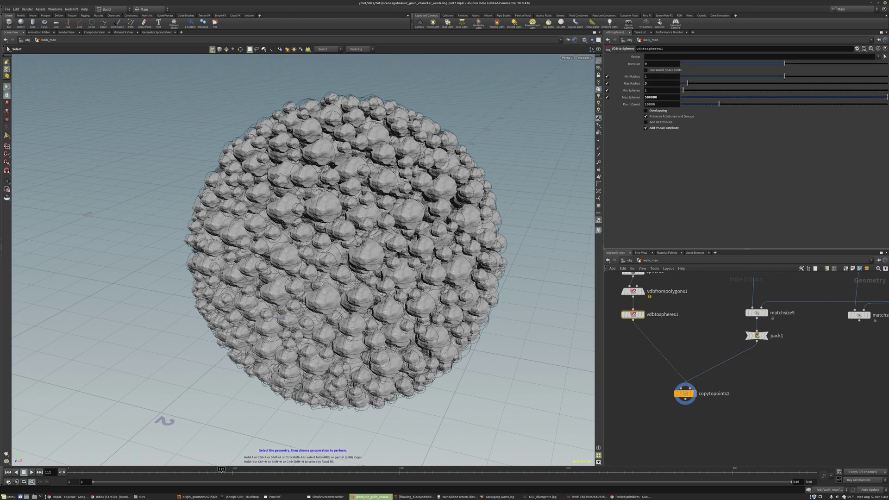
{"action": "key", "text": "Escape"}
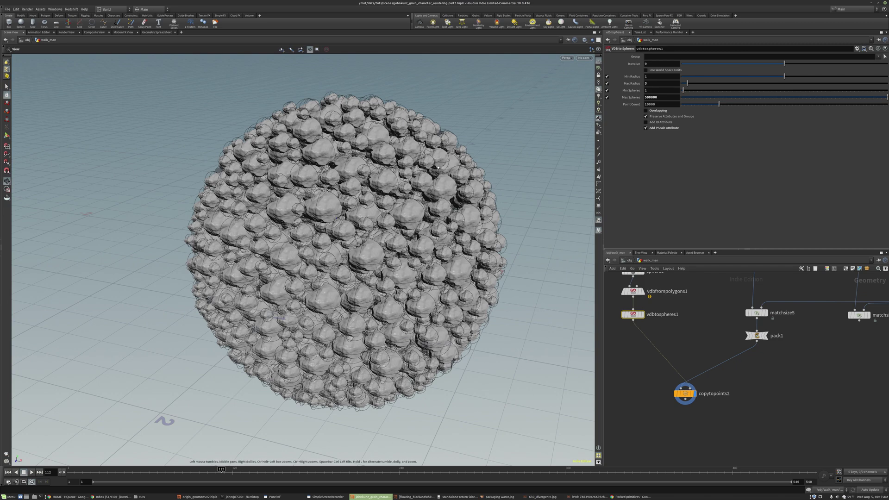
{"action": "left_click_drag", "start_coordinate": [401, 162], "coordinate": [440, 219]}
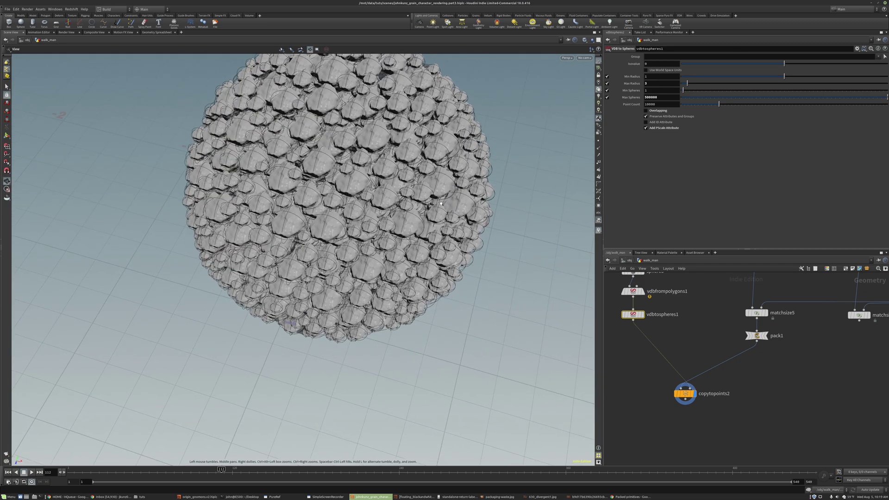
{"action": "key", "text": "h"}
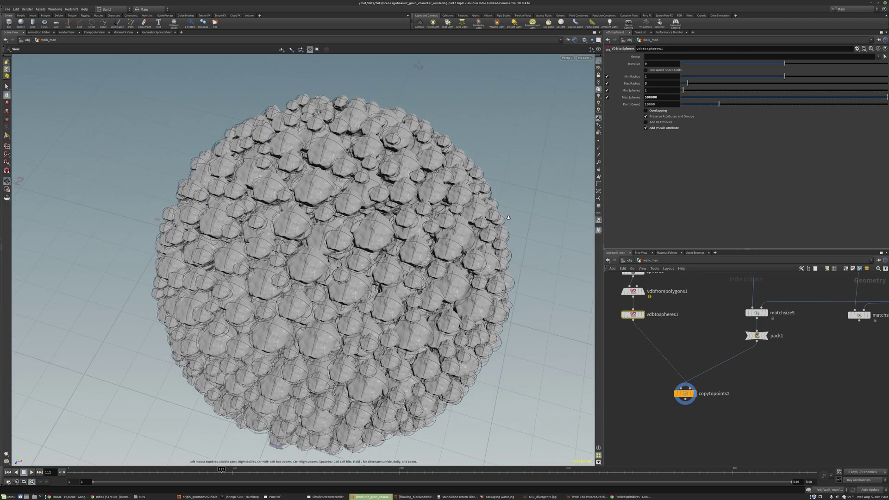
{"action": "key", "text": "s"}
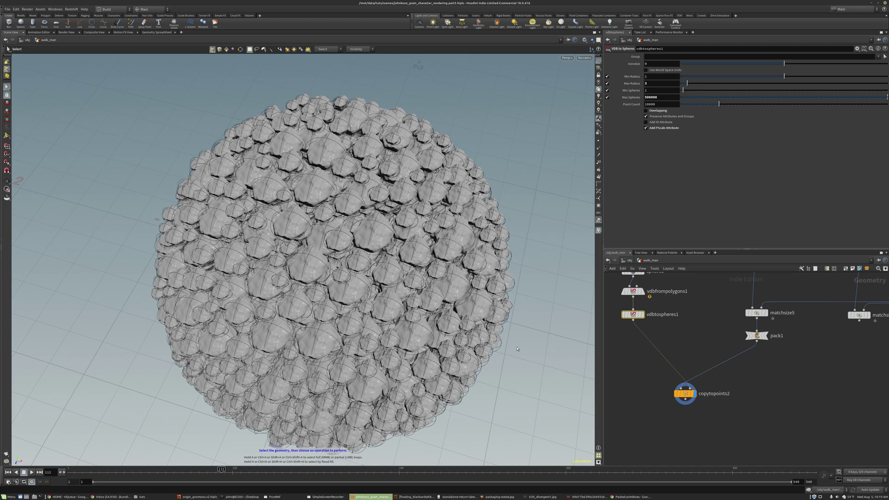
Switch to Chrome and show the Copying and instancing point attributes help page
{"action": "left_click", "coordinate": [633, 497]}
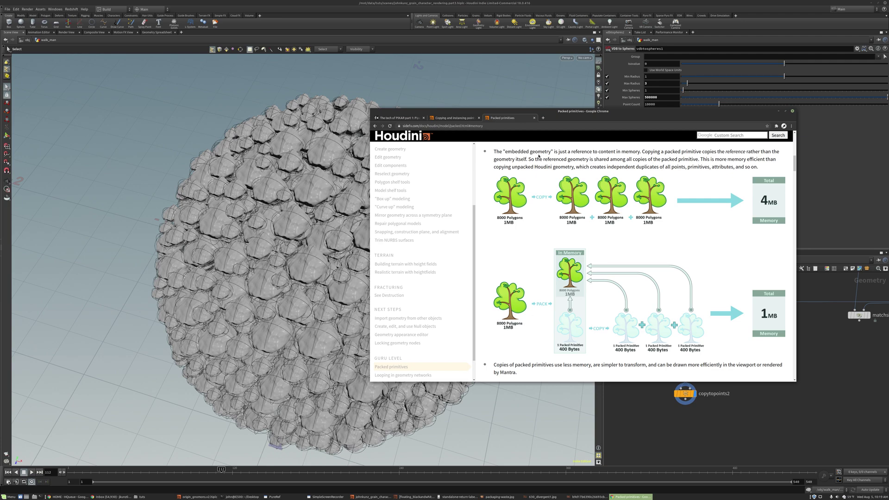
{"action": "left_click", "coordinate": [456, 118]}
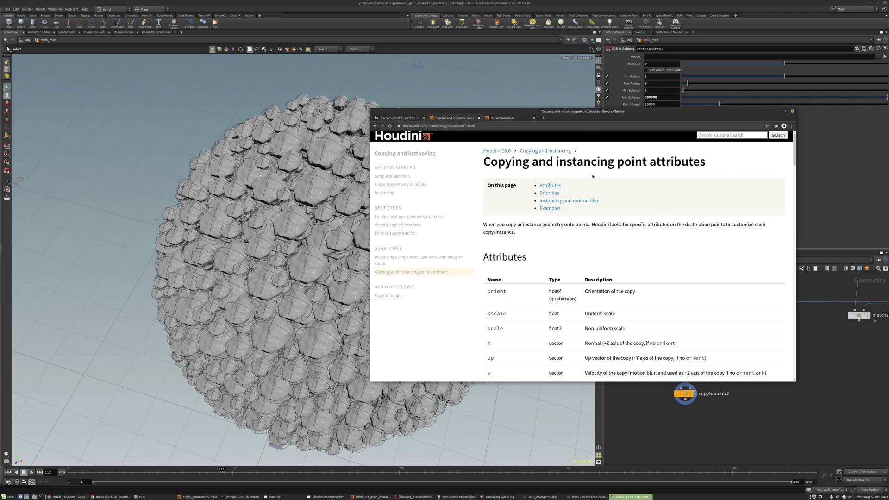
Move the help page window clear of the node network and read its table of copy and instance point attributes
{"action": "triple_click", "coordinate": [507, 164]}
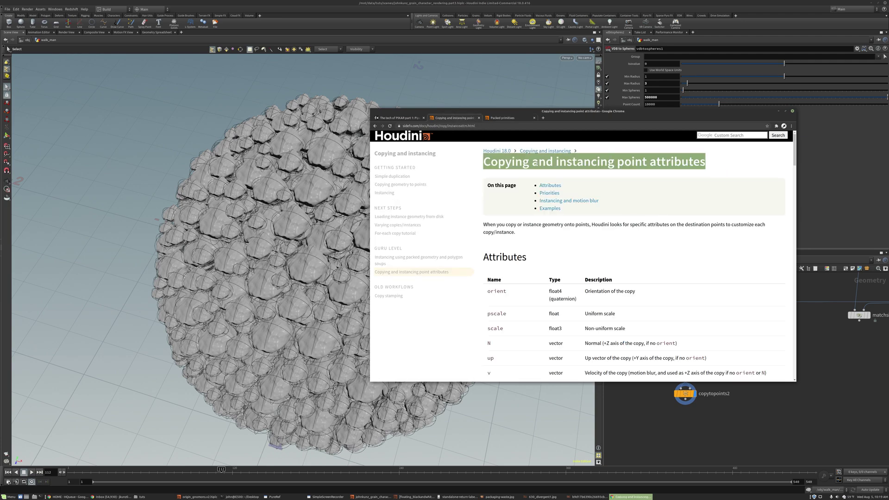
{"action": "left_click_drag", "start_coordinate": [652, 115], "coordinate": [561, 56]}
{"action": "scroll", "coordinate": [531, 217], "scroll_direction": "down", "scroll_amount": 5}
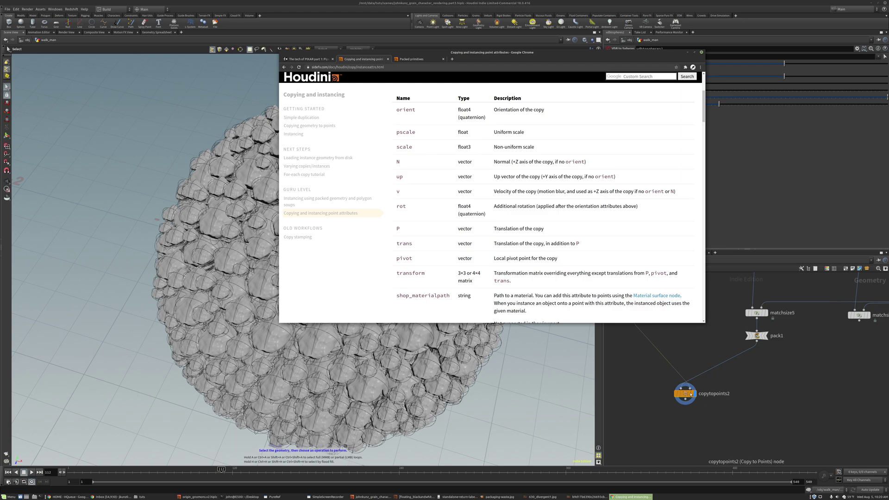
{"action": "scroll", "coordinate": [433, 254], "scroll_direction": "up", "scroll_amount": 1}
{"action": "scroll", "coordinate": [418, 214], "scroll_direction": "up", "scroll_amount": 1}
{"action": "scroll", "coordinate": [416, 218], "scroll_direction": "down", "scroll_amount": 3}
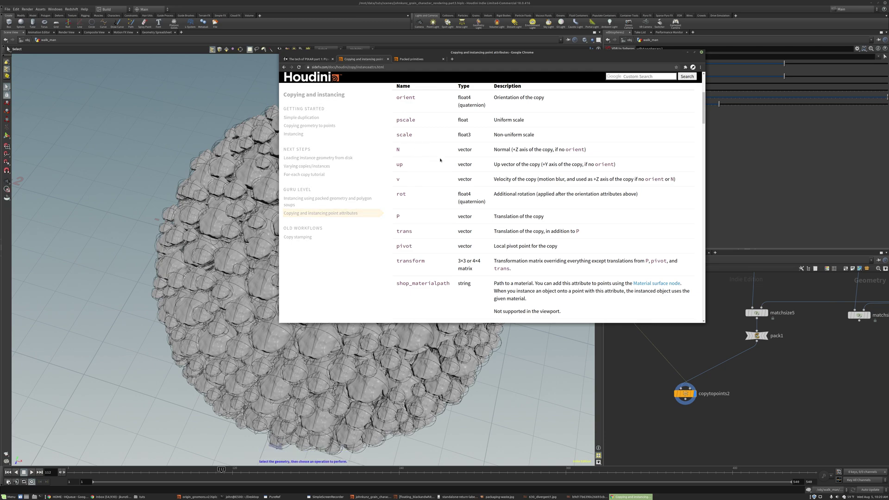
{"action": "scroll", "coordinate": [441, 163], "scroll_direction": "up", "scroll_amount": 1}
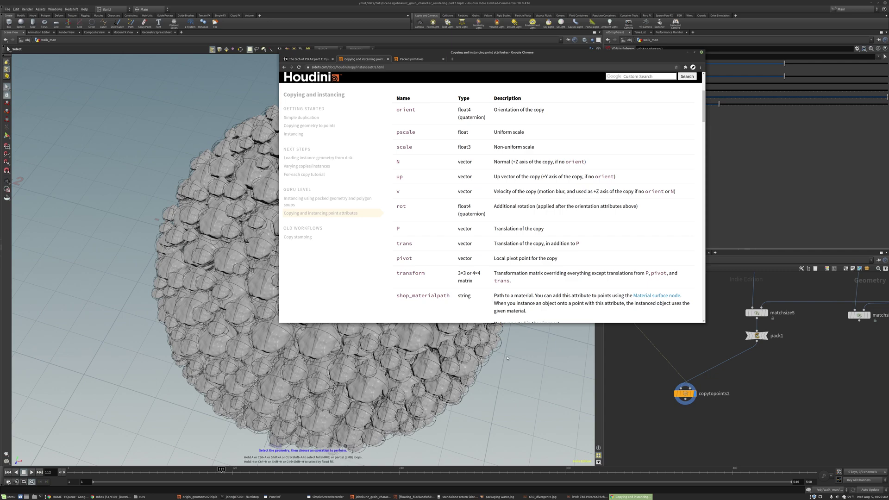
Bring up the shipping label and packaging waste images beside the help page, and switch back to Houdini
{"action": "left_click", "coordinate": [469, 497]}
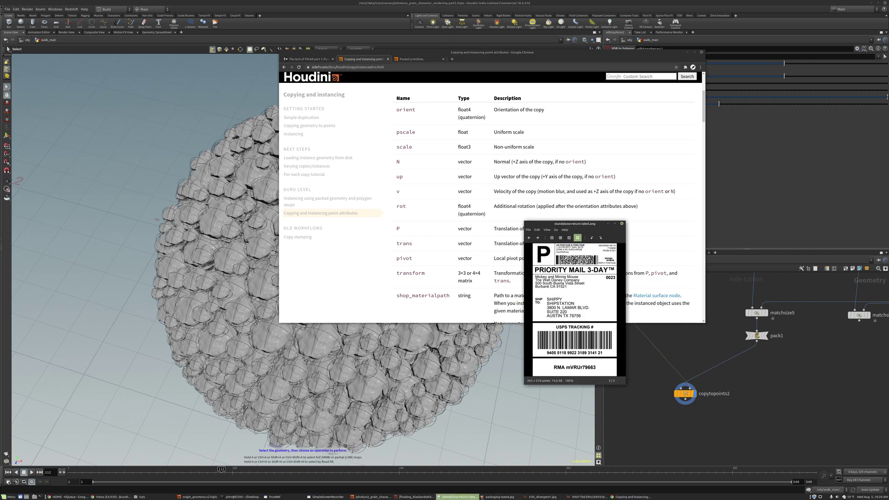
{"action": "left_click", "coordinate": [490, 497]}
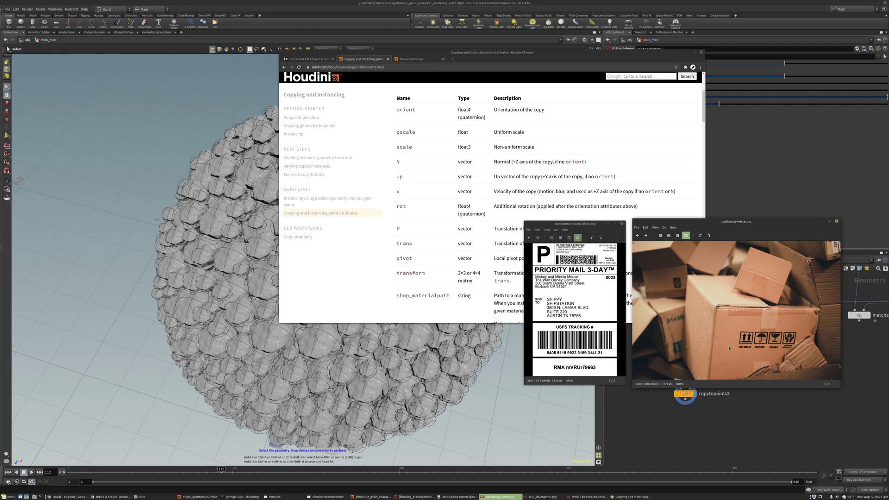
{"action": "left_click", "coordinate": [714, 429]}
{"action": "key", "text": "Escape"}
Add an Attribute Randomize node and insert it between vdbtospheres1 and copytopoints2
{"action": "left_click_drag", "start_coordinate": [396, 218], "coordinate": [390, 108]}
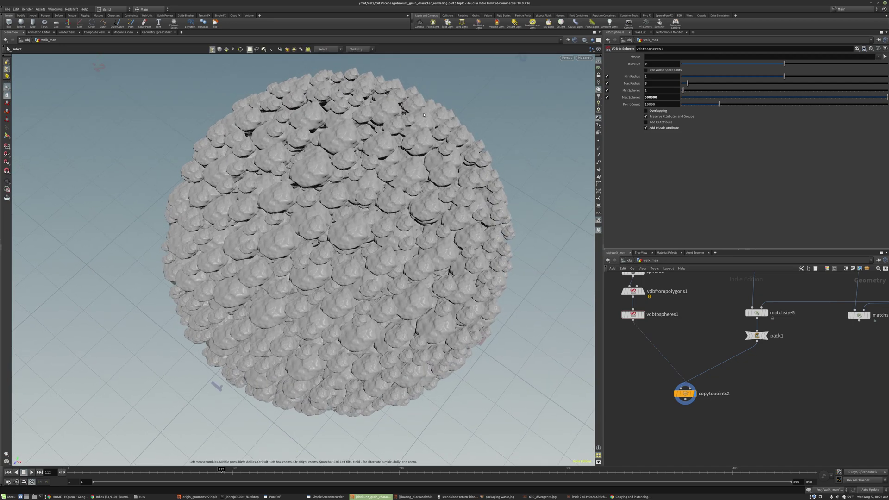
{"action": "left_click_drag", "start_coordinate": [427, 185], "coordinate": [325, 241]}
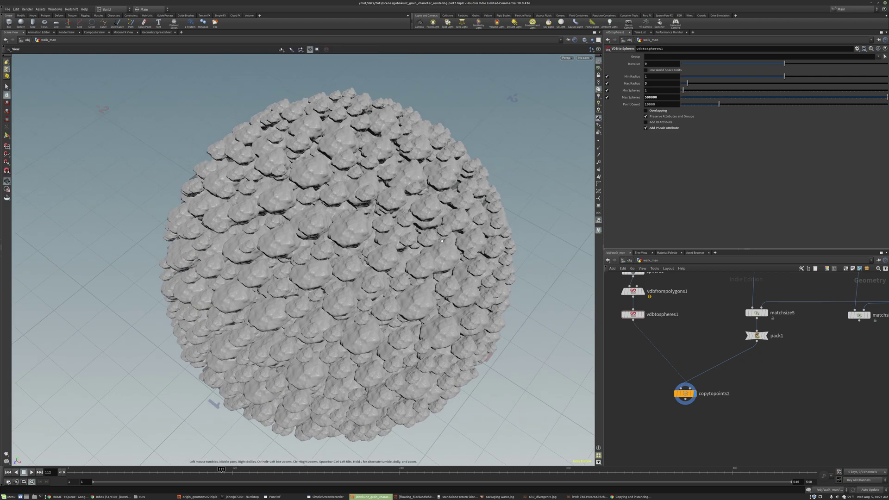
{"action": "left_click_drag", "start_coordinate": [442, 241], "coordinate": [430, 268]}
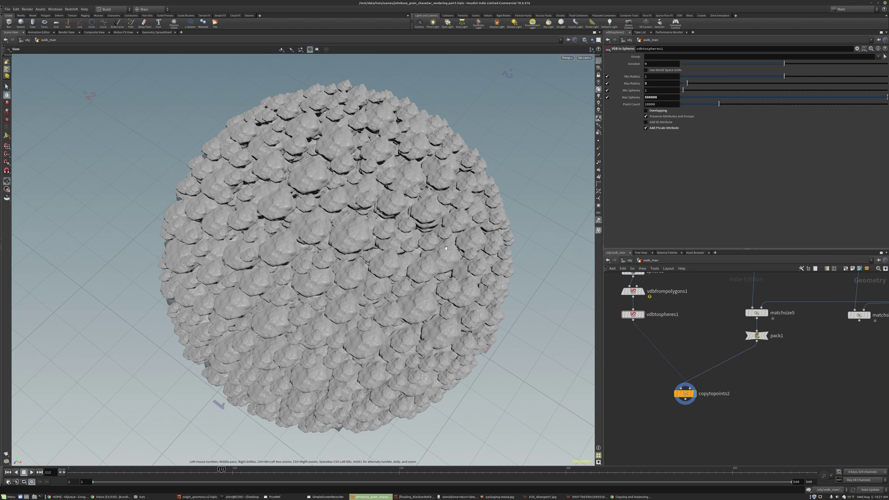
{"action": "key", "text": "s"}
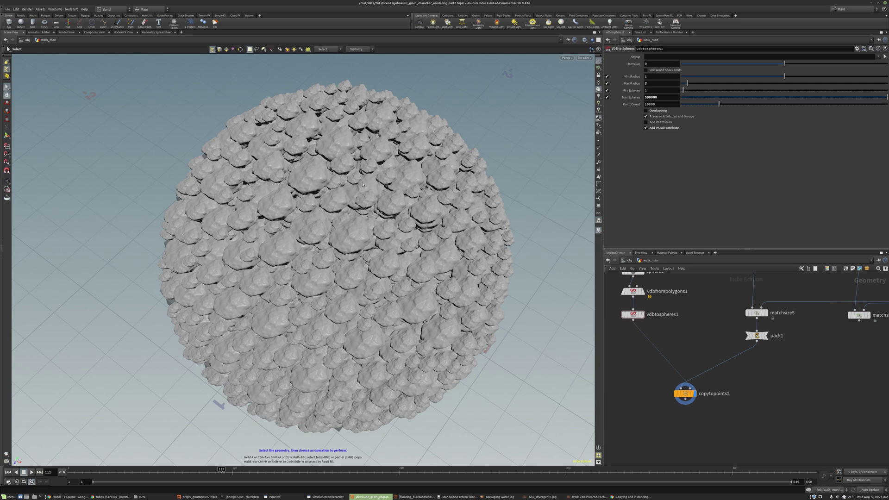
{"action": "key", "text": "Tab"}
{"action": "type", "text": "rand"}
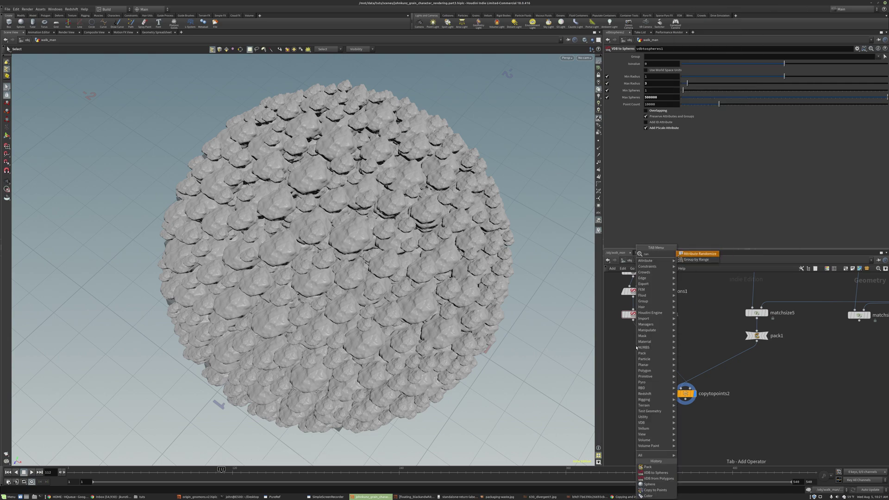
{"action": "left_click", "coordinate": [691, 254]}
{"action": "left_click", "coordinate": [648, 338]}
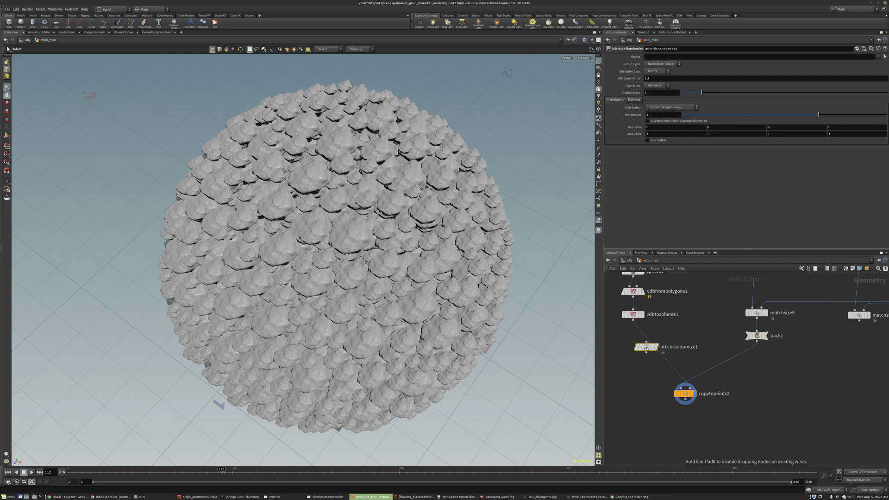
{"action": "left_click_drag", "start_coordinate": [647, 338], "coordinate": [632, 338]}
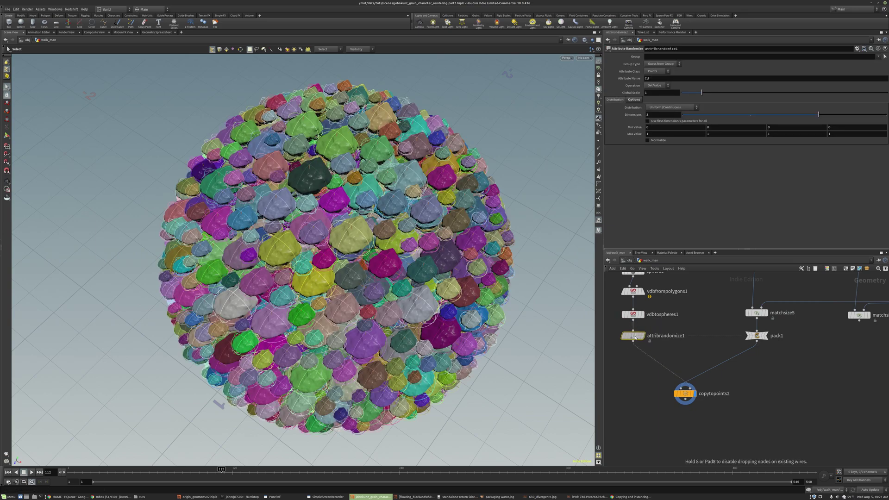
Set the attribute name of attribrandomize1 to N, and inspect the rotated rock copies
{"action": "double_click", "coordinate": [647, 78]}
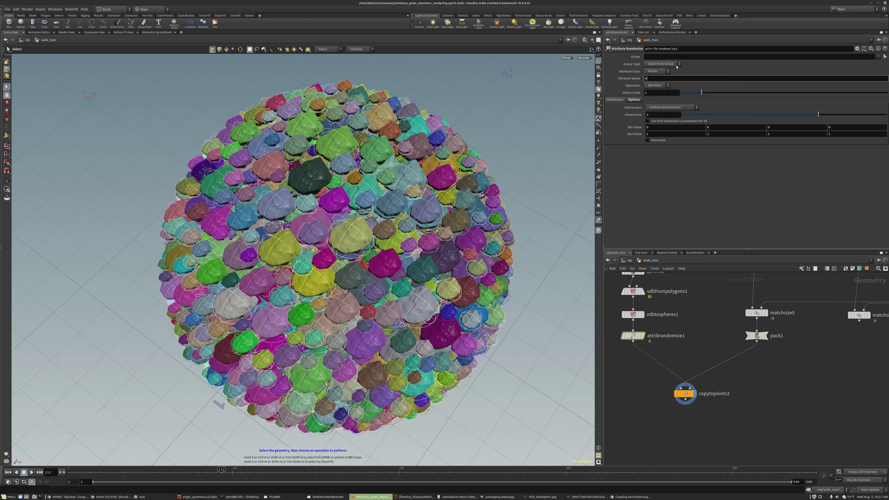
{"action": "key", "text": "Return"}
{"action": "key", "text": "Escape"}
{"action": "left_click_drag", "start_coordinate": [463, 208], "coordinate": [492, 233]}
{"action": "middle_click_drag", "start_coordinate": [492, 233], "coordinate": [489, 251], "text": "alt"}
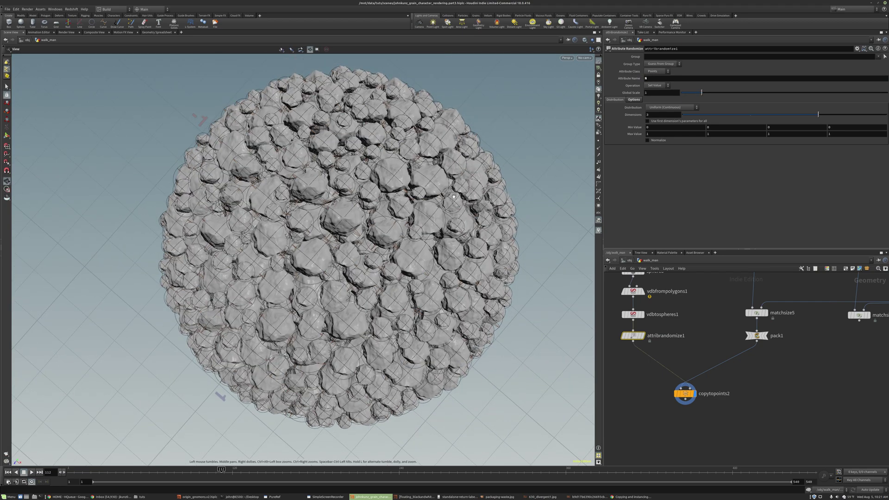
{"action": "scroll", "coordinate": [680, 388], "scroll_direction": "up", "scroll_amount": 3}
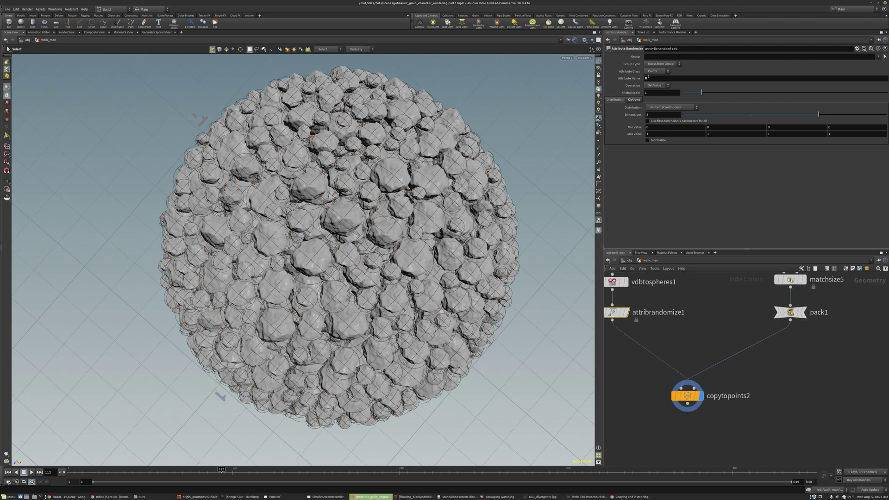
{"action": "left_click_drag", "start_coordinate": [435, 201], "coordinate": [351, 264], "text": "alt"}
Change the distribution of attribrandomize1 to Direction or Orientation, and check the copied rocks
{"action": "left_click", "coordinate": [655, 108]}
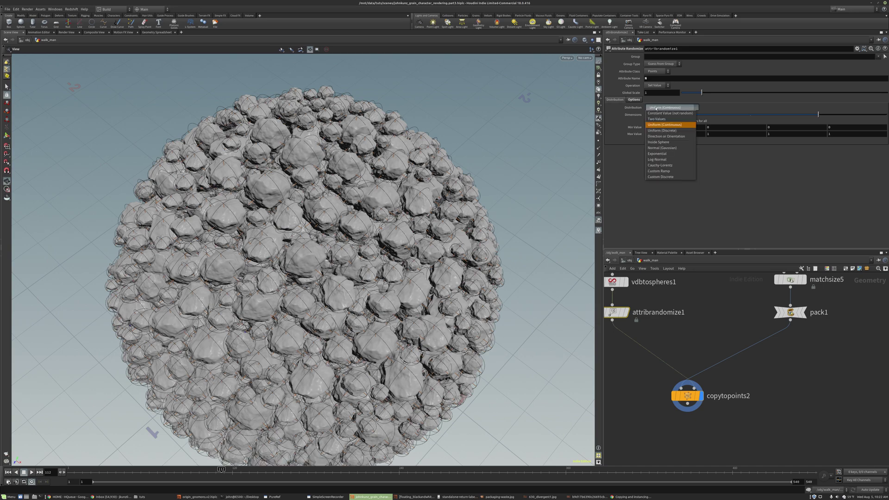
{"action": "left_click", "coordinate": [666, 136]}
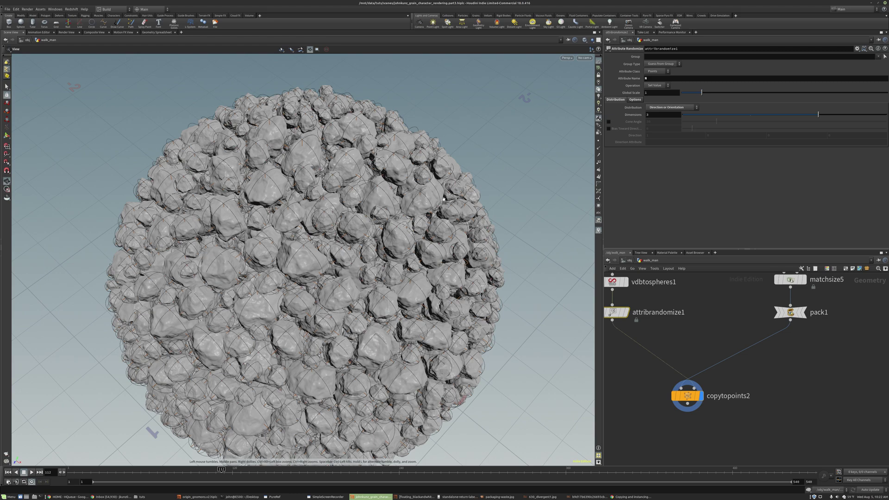
{"action": "key", "text": "g"}
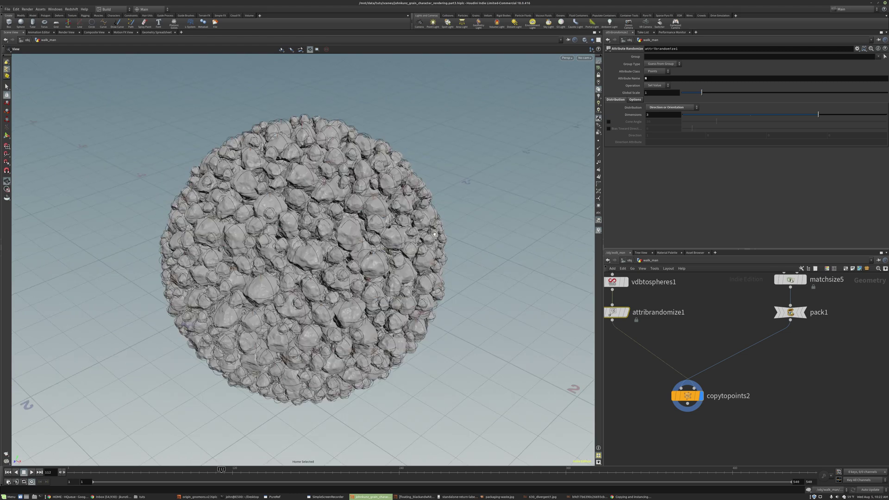
{"action": "left_click_drag", "start_coordinate": [358, 246], "coordinate": [349, 278]}
{"action": "key", "text": "s"}
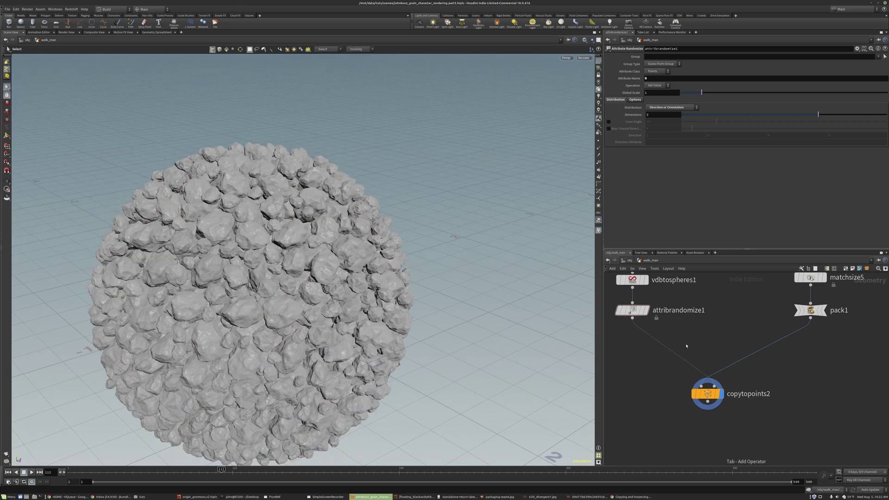
Add a second Attribute Randomize node and insert it between attribrandomize1 and copytopoints2
{"action": "key", "text": "Tab"}
{"action": "type", "text": "rand"}
{"action": "key", "text": "Return"}
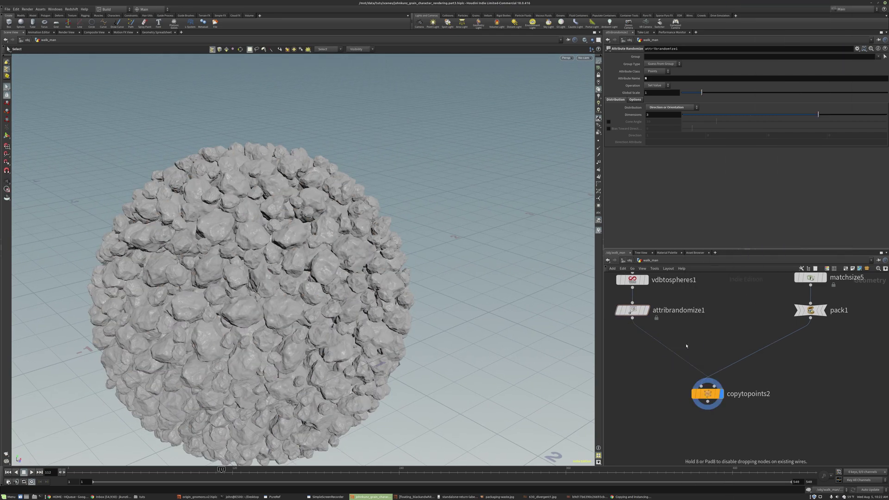
{"action": "left_click", "coordinate": [686, 343]}
{"action": "key", "text": "Escape"}
{"action": "left_click_drag", "start_coordinate": [411, 199], "coordinate": [352, 213]}
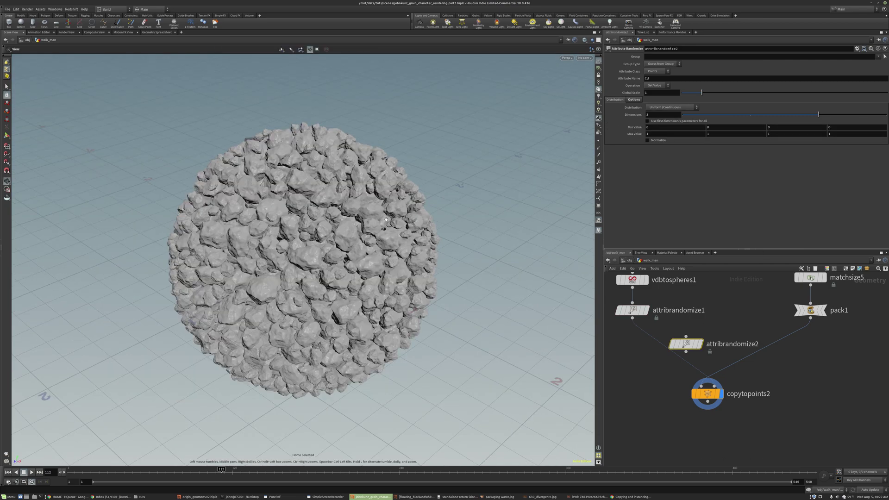
{"action": "key", "text": "s"}
{"action": "right_click_drag", "start_coordinate": [306, 231], "coordinate": [407, 192], "text": "alt"}
{"action": "left_click_drag", "start_coordinate": [270, 230], "coordinate": [287, 224]}
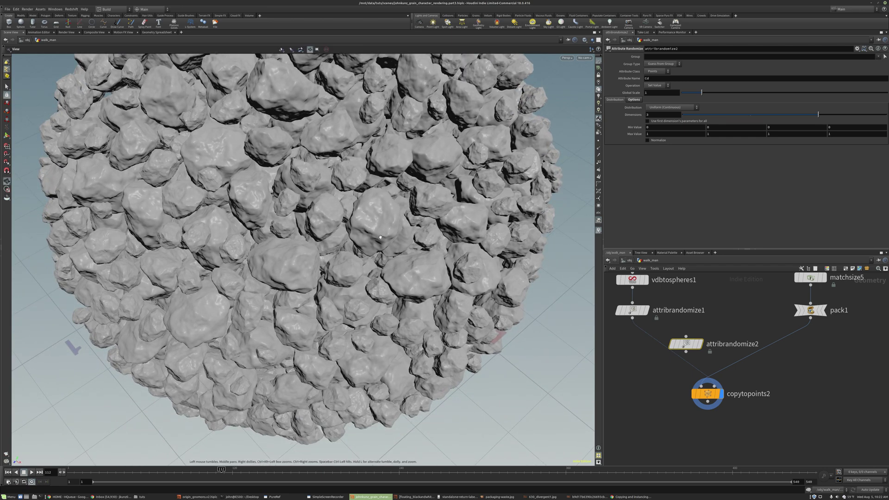
{"action": "left_click_drag", "start_coordinate": [420, 221], "coordinate": [408, 238]}
{"action": "scroll", "coordinate": [687, 337], "scroll_direction": "up", "scroll_amount": 2}
{"action": "left_click_drag", "start_coordinate": [686, 345], "coordinate": [622, 348]}
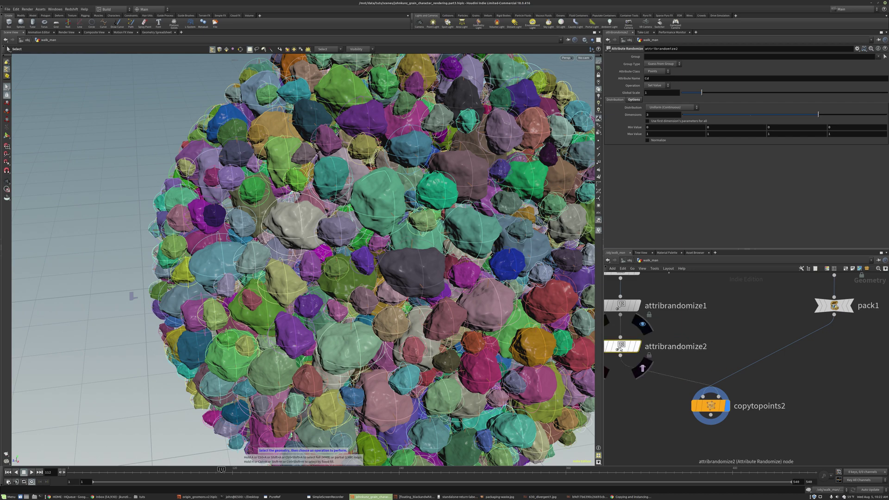
Make attribrandomize2 act on the pscale attribute with the Multiply operation
{"action": "double_click", "coordinate": [658, 78]}
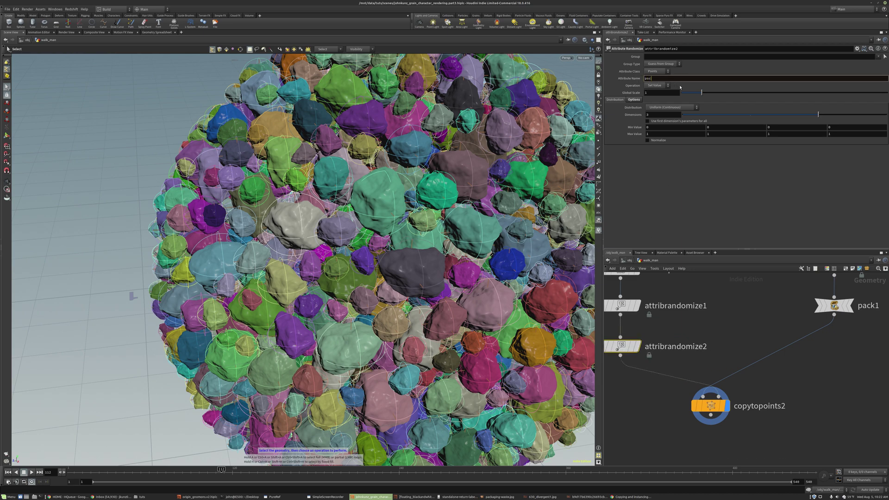
{"action": "key", "text": "Return"}
{"action": "key", "text": "space+g"}
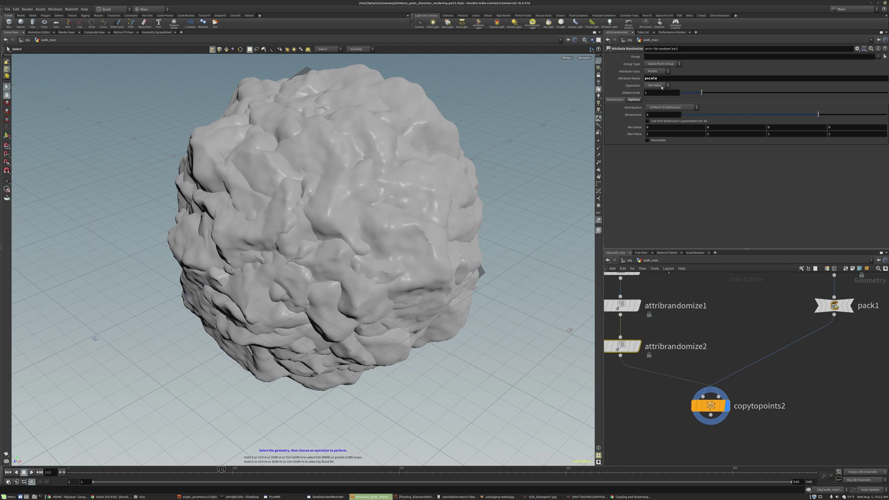
{"action": "left_click", "coordinate": [661, 85]}
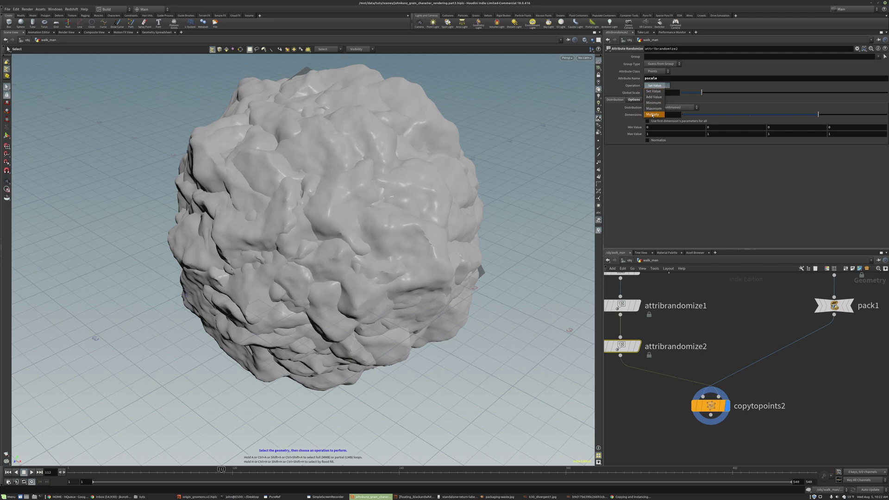
{"action": "left_click", "coordinate": [653, 114]}
{"action": "key", "text": "space+g"}
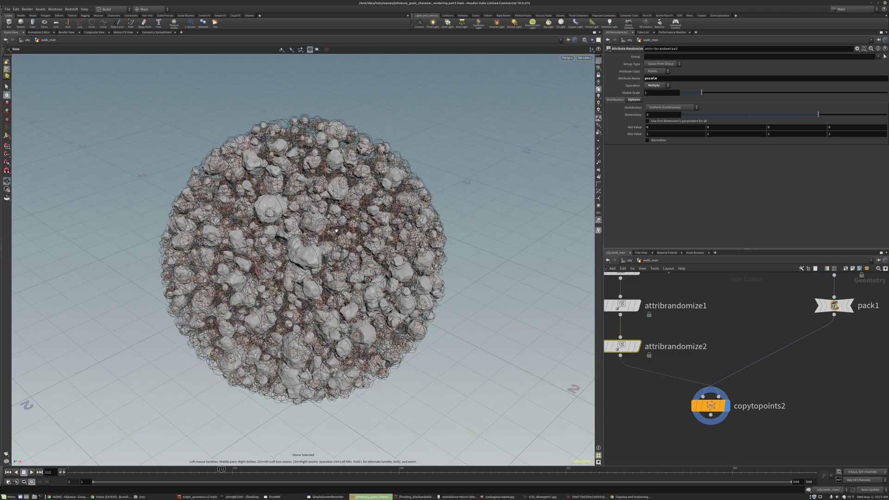
{"action": "scroll", "coordinate": [412, 180], "scroll_direction": "down", "scroll_amount": 5}
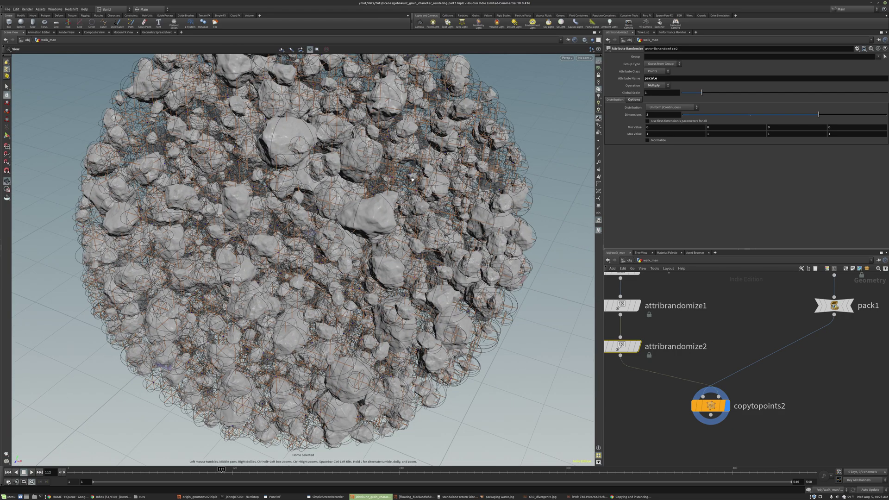
{"action": "key", "text": "s"}
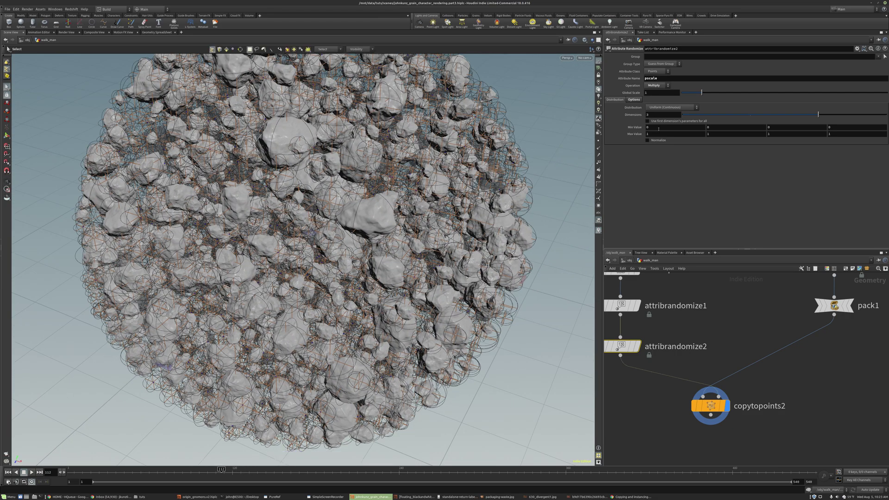
Set the first min value of attribrandomize2 to 0.75 and its first max value to 1.5, and inspect the cluster
{"action": "left_click", "coordinate": [655, 127]}
{"action": "key", "text": "Return"}
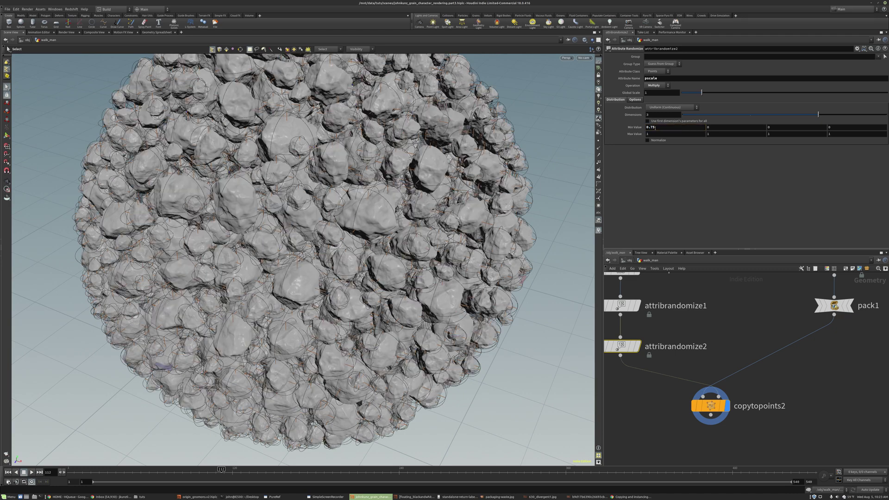
{"action": "left_click", "coordinate": [654, 133]}
{"action": "key", "text": "Return"}
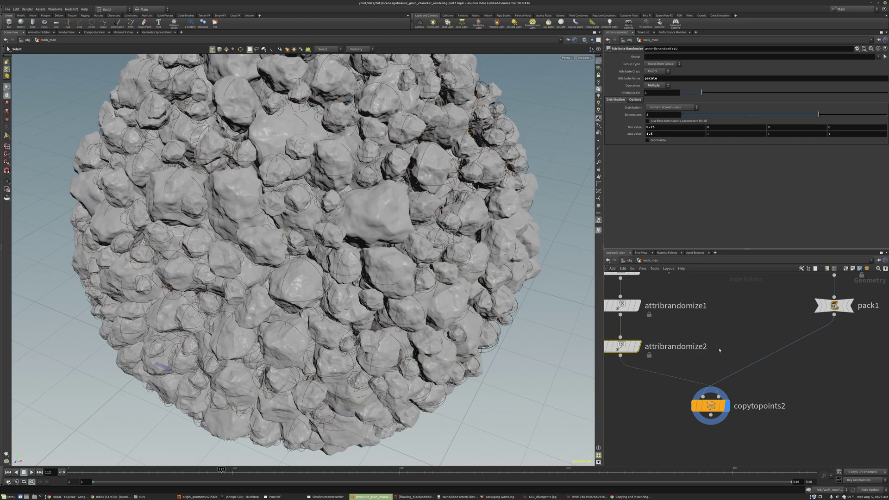
{"action": "key", "text": "space+g"}
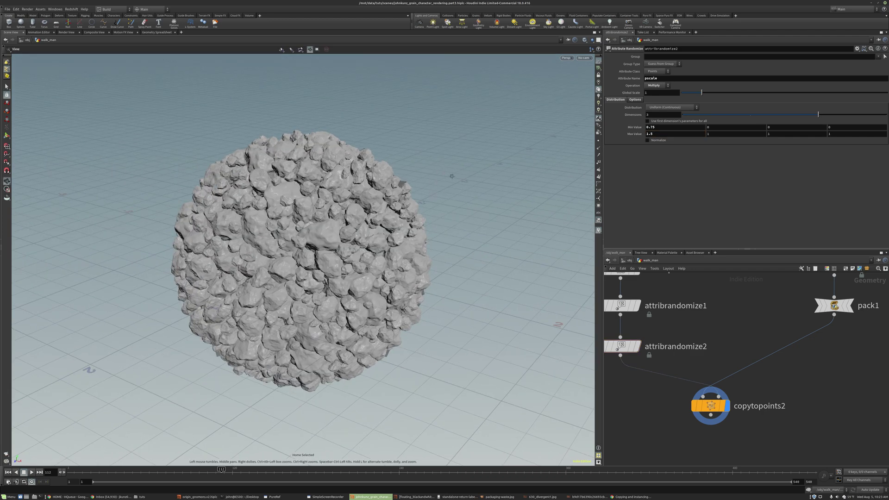
{"action": "scroll", "coordinate": [395, 186], "scroll_direction": "up", "scroll_amount": 2}
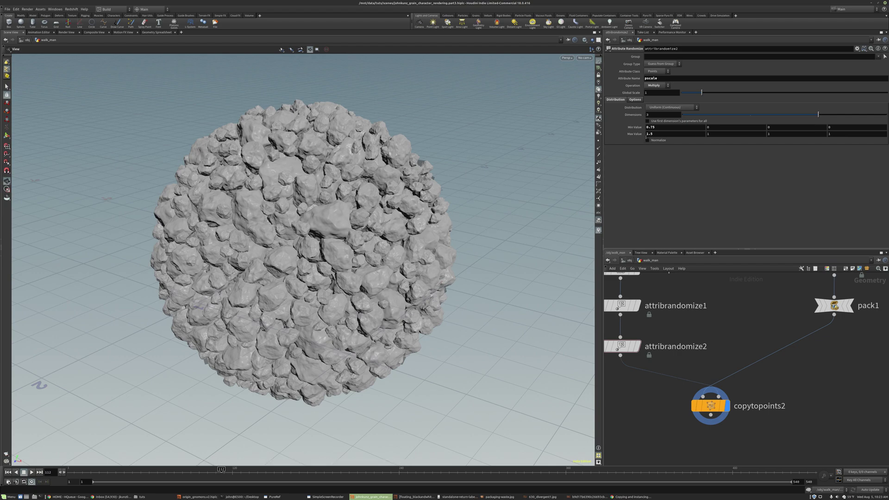
{"action": "middle_click_drag", "start_coordinate": [392, 226], "coordinate": [416, 199]}
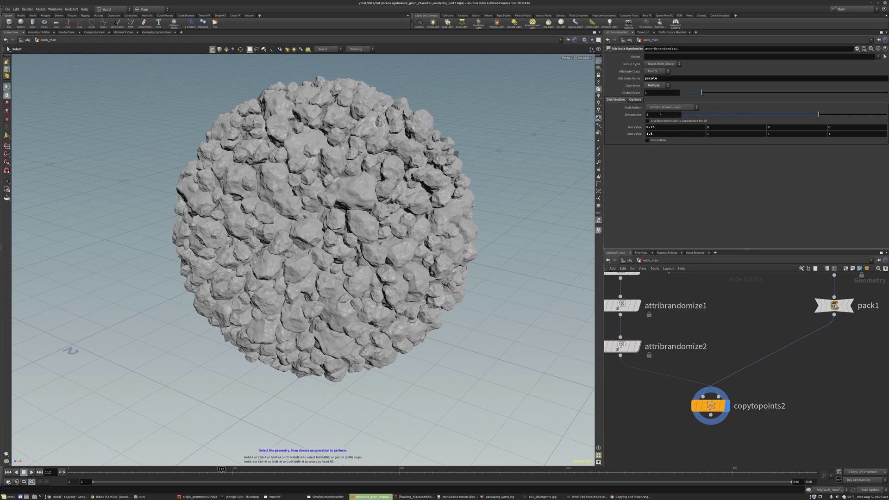
Set the dimensions of attribrandomize2 to 1 for the pscale attribute
{"action": "middle_click_drag", "start_coordinate": [659, 331], "coordinate": [687, 343]}
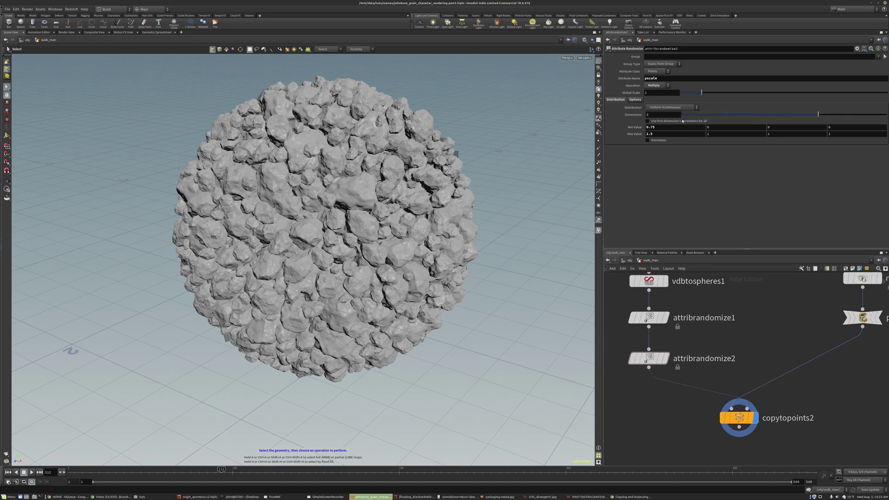
{"action": "left_click_drag", "start_coordinate": [704, 117], "coordinate": [691, 118]}
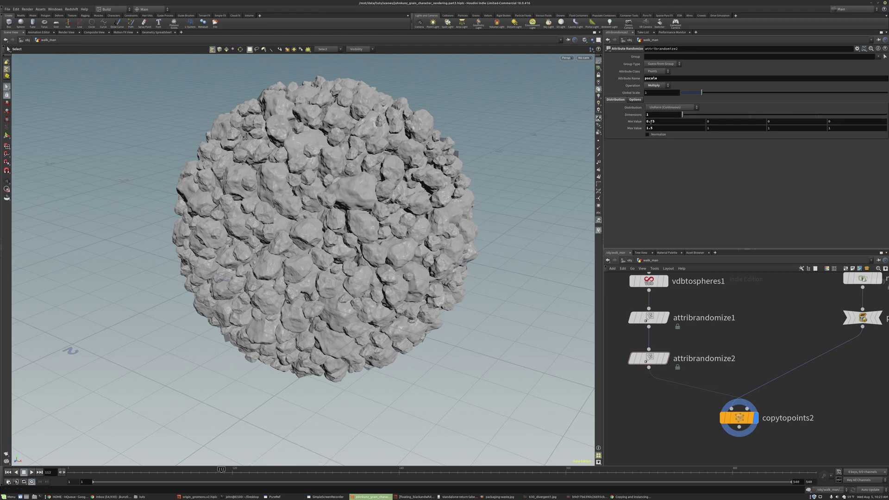
Check attribrandomize1's dimensions against the data types of pscale, scale and N in the Houdini copying and instancing documentation in Chrome, and return to Houdini
{"action": "left_click", "coordinate": [649, 318]}
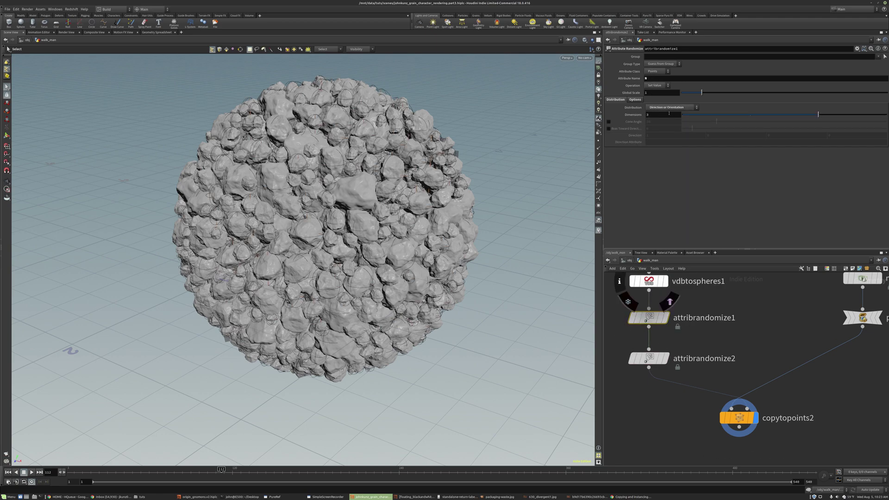
{"action": "left_click", "coordinate": [649, 367]}
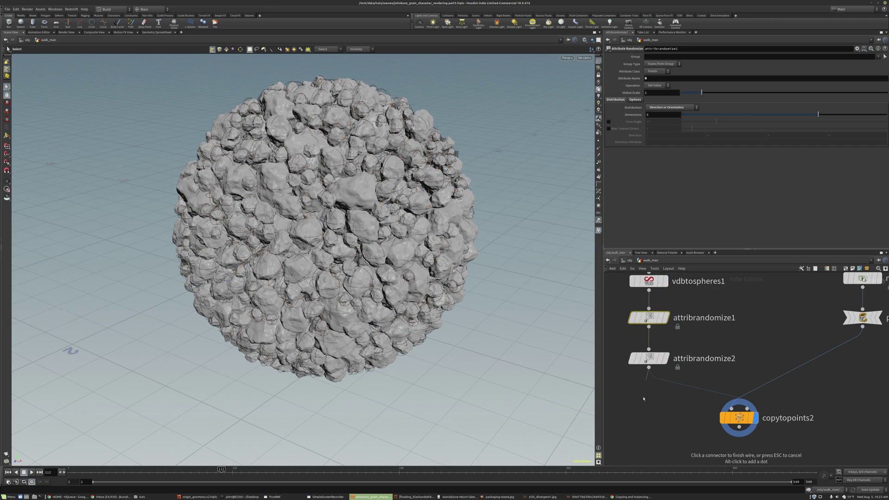
{"action": "left_click", "coordinate": [632, 497]}
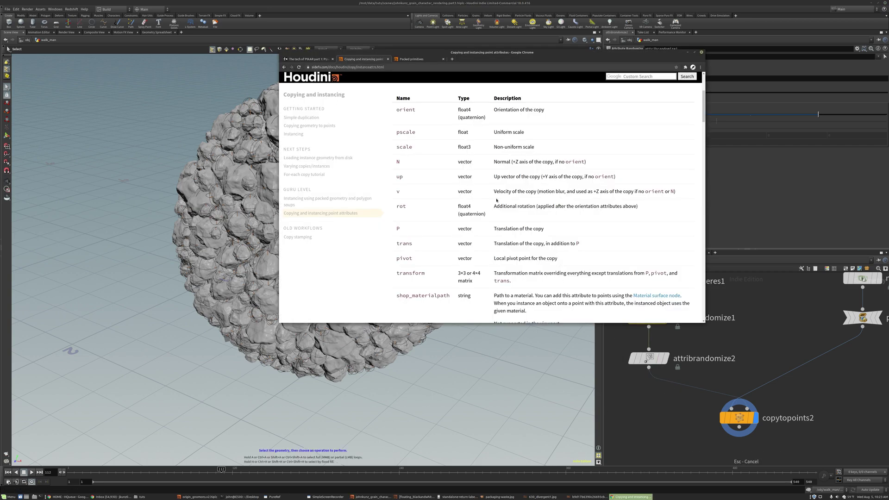
{"action": "double_click", "coordinate": [463, 133]}
{"action": "double_click", "coordinate": [463, 146]}
{"action": "double_click", "coordinate": [465, 162]}
{"action": "key", "text": "alt+Tab"}
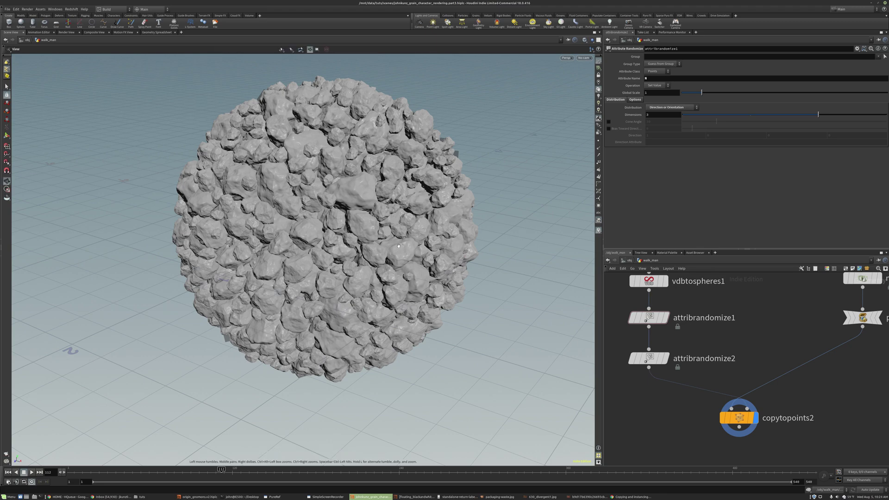
Rename the attribrandomize1 node as random_directions
{"action": "key", "text": "g"}
{"action": "left_click_drag", "start_coordinate": [399, 247], "coordinate": [442, 206]}
{"action": "key", "text": "s"}
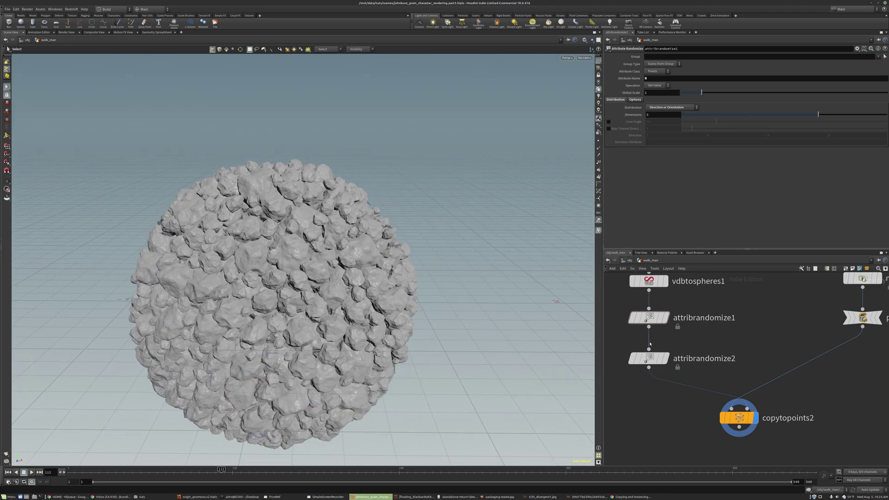
{"action": "mouse_move", "coordinate": [639, 401]}
{"action": "middle_mouse_down"}
{"action": "mouse_move", "coordinate": [648, 373]}
{"action": "mouse_move", "coordinate": [646, 400]}
{"action": "middle_mouse_up"}
{"action": "left_click", "coordinate": [686, 318]}
{"action": "double_click", "coordinate": [686, 317]}
{"action": "double_click", "coordinate": [685, 318]}
{"action": "key", "text": "BackSpace"}
{"action": "type", "text": "random_direction"}
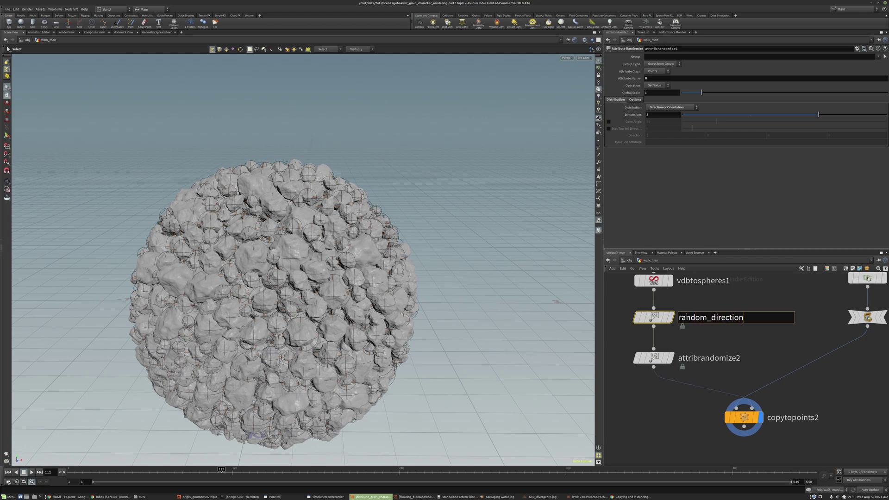
{"action": "type", "text": "s"}
{"action": "key", "text": "Return"}
Rename the attribrandomize2 node as multiply_pscales
{"action": "double_click", "coordinate": [696, 356]}
{"action": "double_click", "coordinate": [696, 357]}
{"action": "type", "text": "multiply_pscales"}
{"action": "key", "text": "Return"}
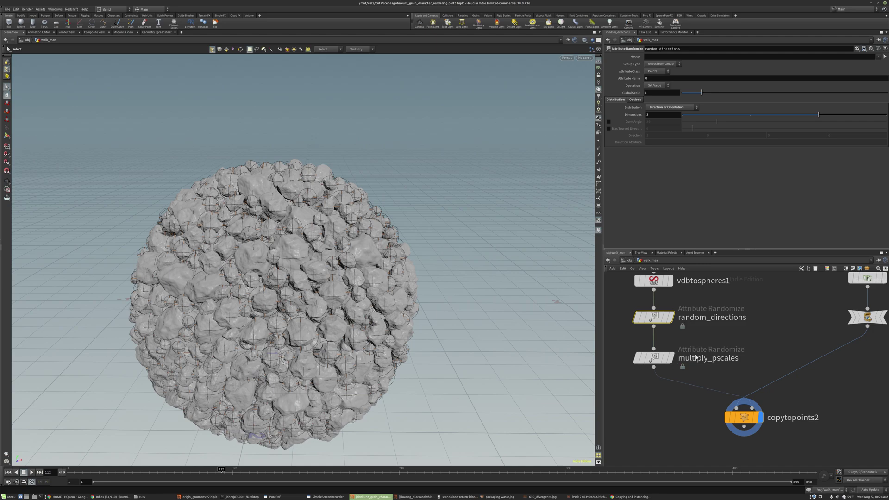
Examine the size and rotation variation of the copied rocks from several angles and up close
{"action": "middle_click_drag", "start_coordinate": [699, 391], "coordinate": [690, 373]}
{"action": "left_click", "coordinate": [690, 373]}
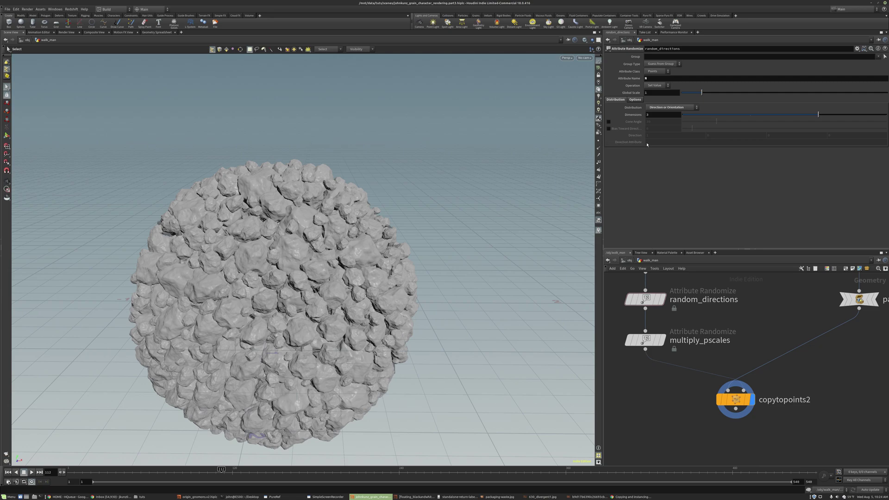
{"action": "key", "text": "space+g"}
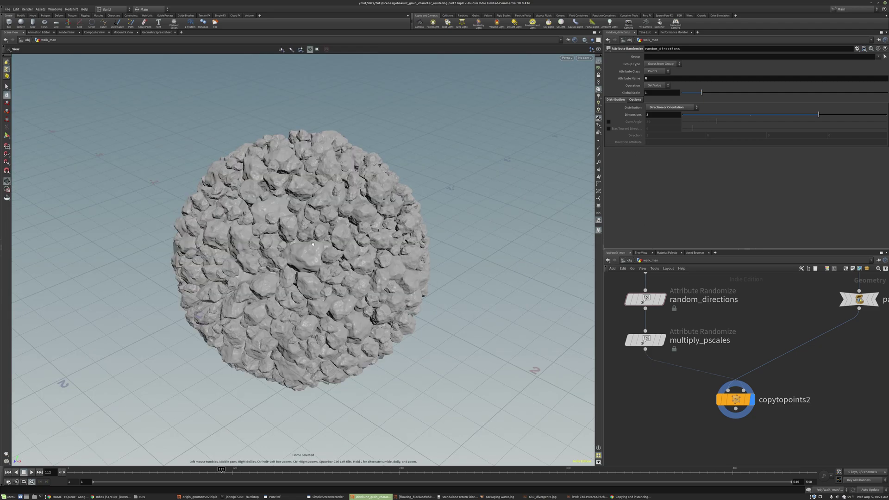
{"action": "middle_click_drag", "start_coordinate": [634, 335], "coordinate": [633, 368]}
{"action": "scroll", "coordinate": [696, 337], "scroll_direction": "down", "scroll_amount": 3}
{"action": "scroll", "coordinate": [696, 337], "scroll_direction": "up", "scroll_amount": 3}
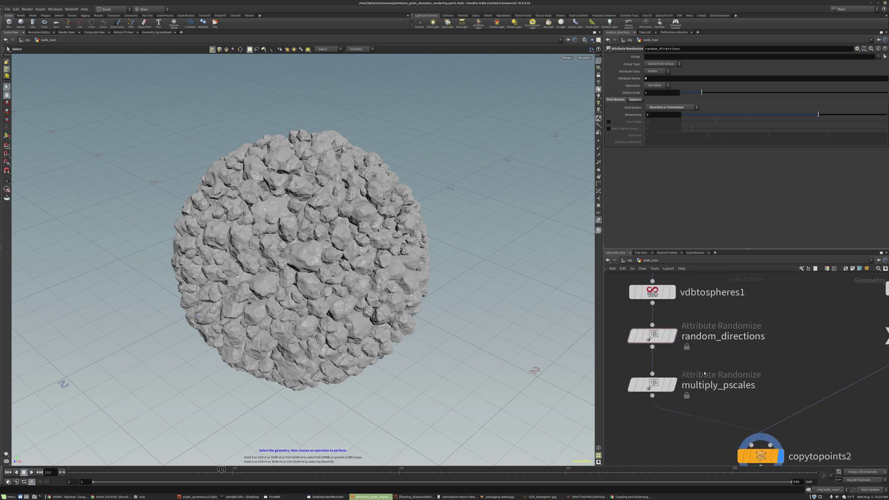
{"action": "middle_click_drag", "start_coordinate": [686, 372], "coordinate": [672, 342]}
{"action": "scroll", "coordinate": [672, 342], "scroll_direction": "down", "scroll_amount": 2}
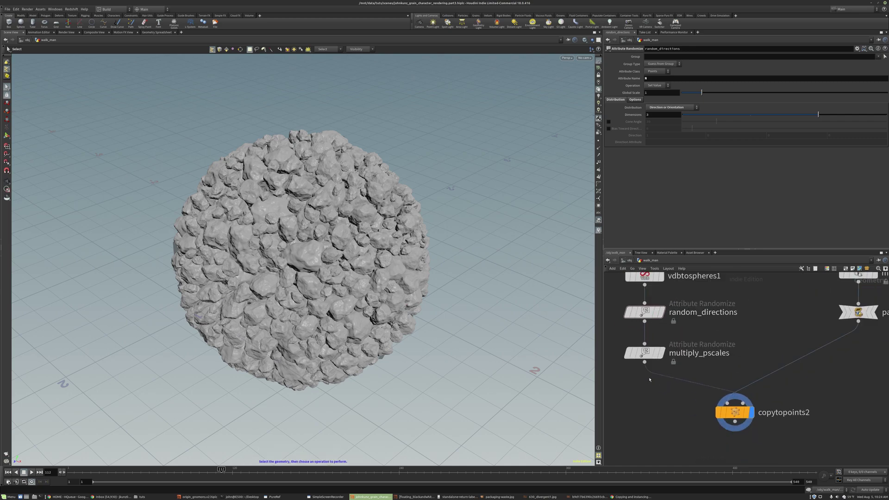
{"action": "left_click_drag", "start_coordinate": [368, 256], "coordinate": [363, 227], "text": "alt"}
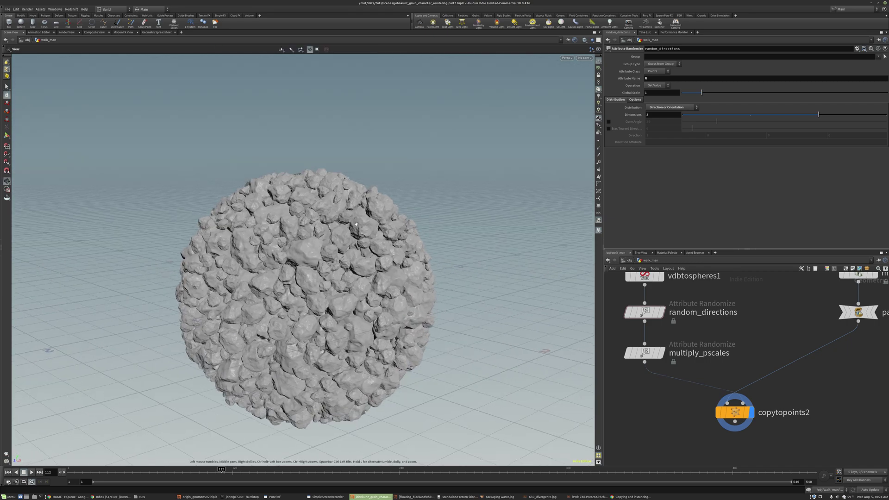
{"action": "middle_click_drag", "start_coordinate": [363, 227], "coordinate": [360, 160], "text": "alt"}
{"action": "left_click_drag", "start_coordinate": [360, 160], "coordinate": [354, 148], "text": "alt"}
{"action": "right_click_drag", "start_coordinate": [343, 222], "coordinate": [338, 276], "text": "alt"}
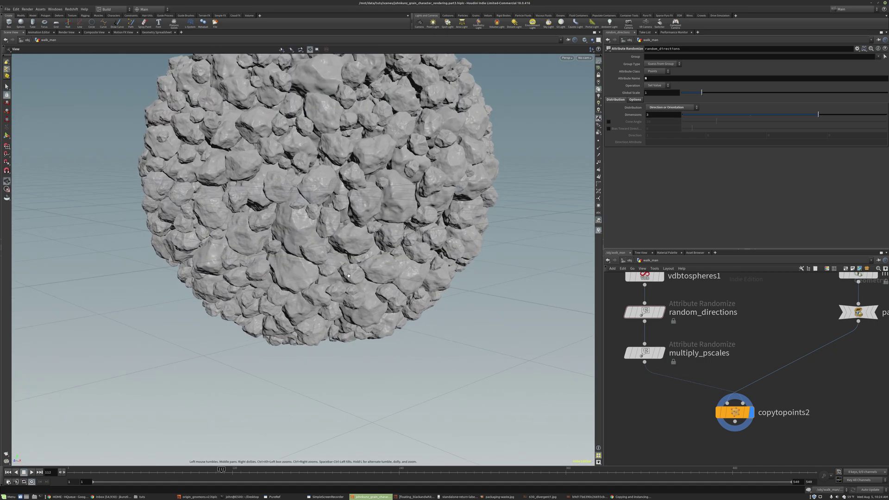
{"action": "left_click_drag", "start_coordinate": [361, 272], "coordinate": [419, 196], "text": "alt"}
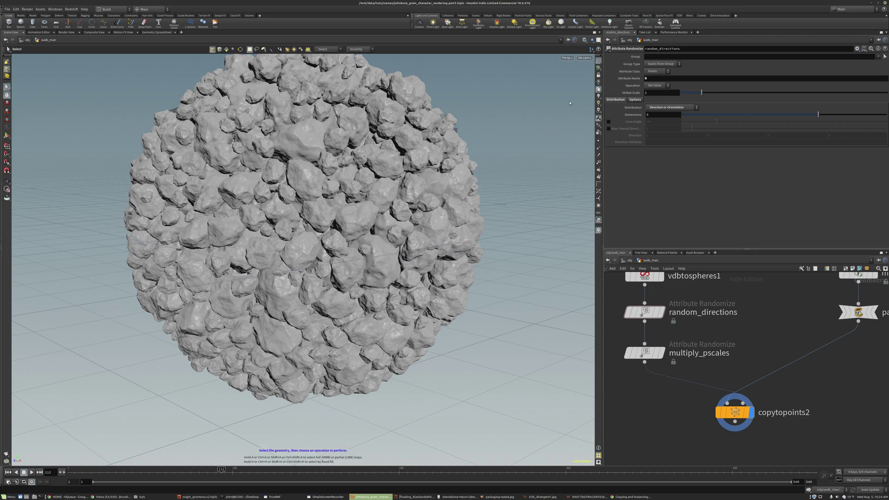
Split the scene view pane top/bottom, add a Geometry Spreadsheet to the lower pane, and enlarge the viewport above it
{"action": "left_click", "coordinate": [600, 32]}
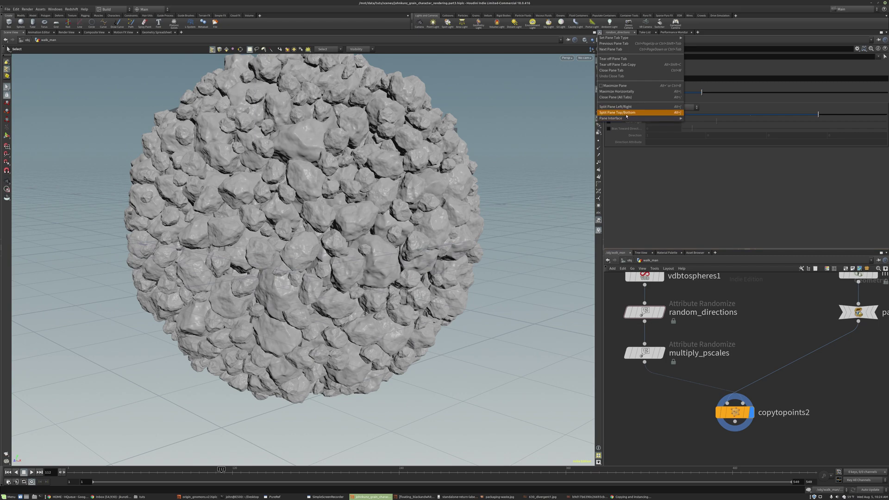
{"action": "mouse_move", "coordinate": [626, 119]}
{"action": "left_click", "coordinate": [626, 113]}
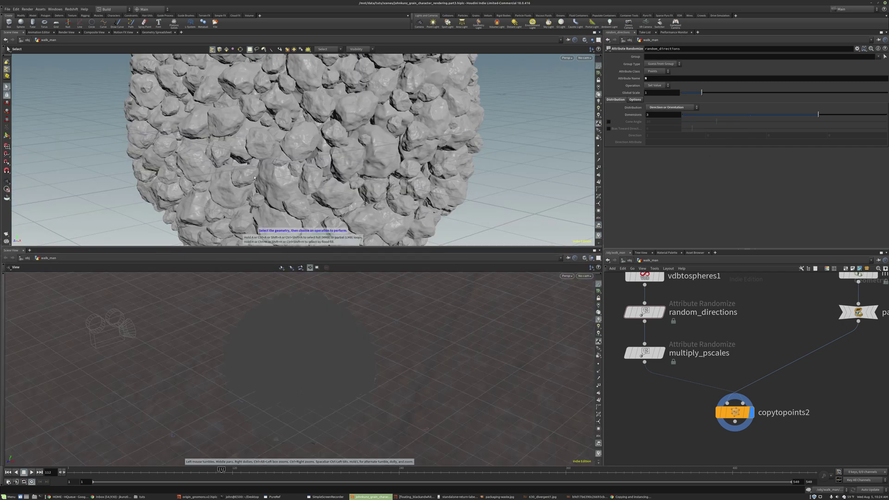
{"action": "left_click", "coordinate": [30, 250]}
{"action": "mouse_move", "coordinate": [46, 262]}
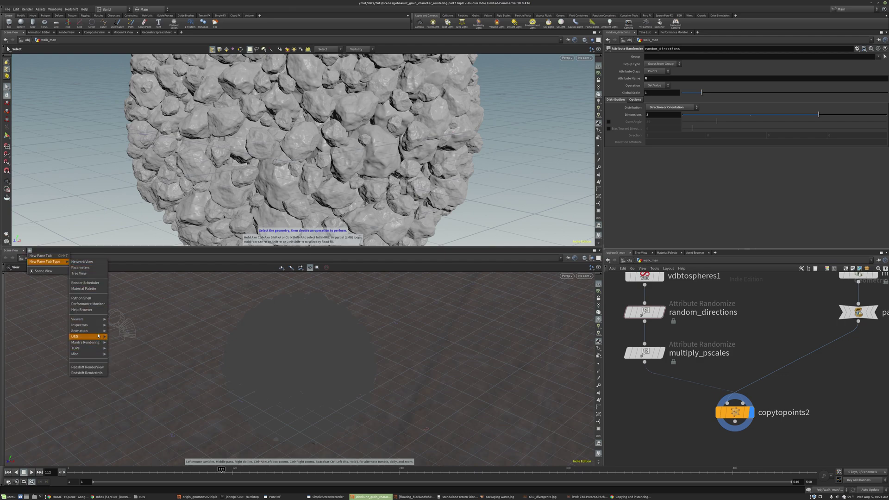
{"action": "mouse_move", "coordinate": [97, 328]}
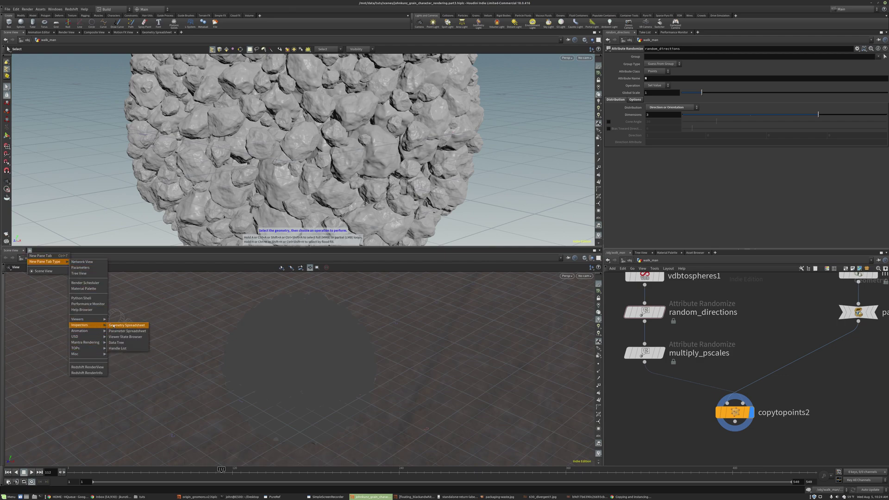
{"action": "left_click", "coordinate": [114, 326]}
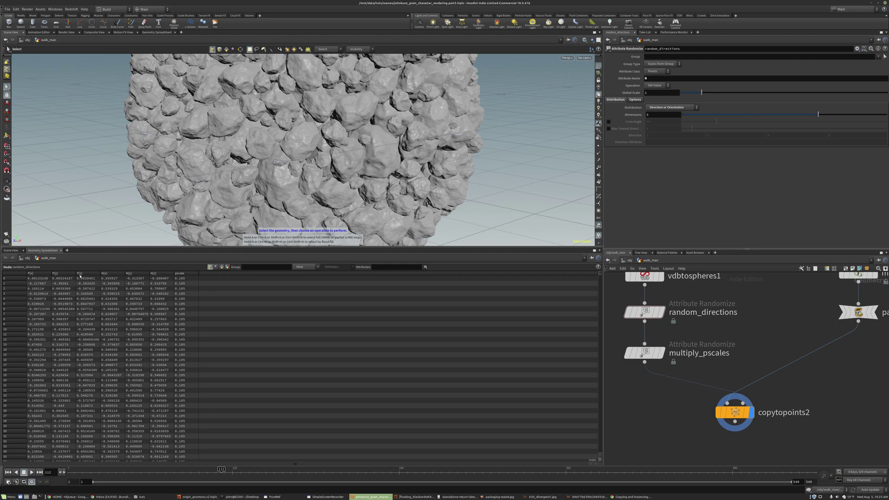
{"action": "left_click_drag", "start_coordinate": [120, 248], "coordinate": [116, 304]}
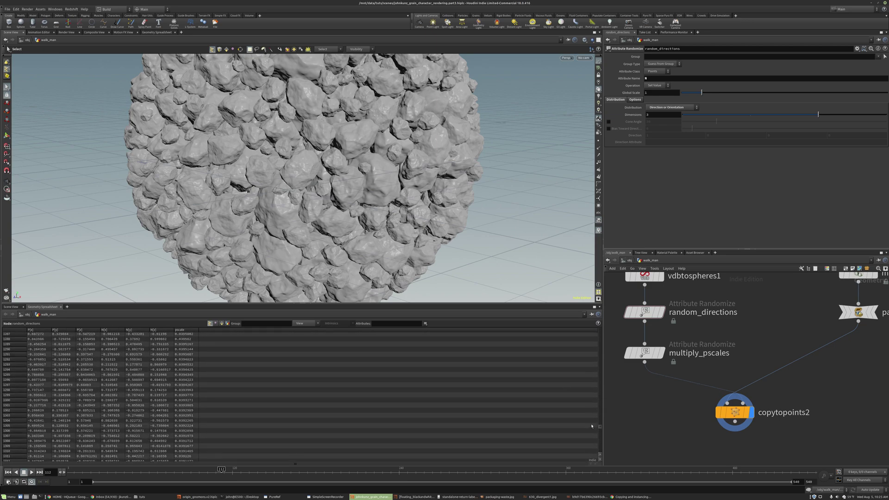
Display multiply_pscales and examine its spheres and the pscale values of its points in the spreadsheet
{"action": "left_click", "coordinate": [644, 353]}
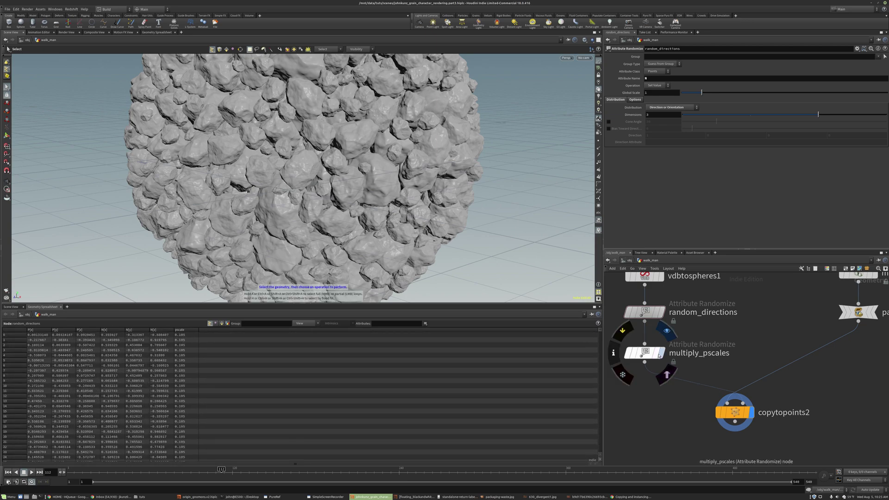
{"action": "left_click", "coordinate": [661, 353]}
{"action": "key", "text": "Escape"}
{"action": "key", "text": "space+h"}
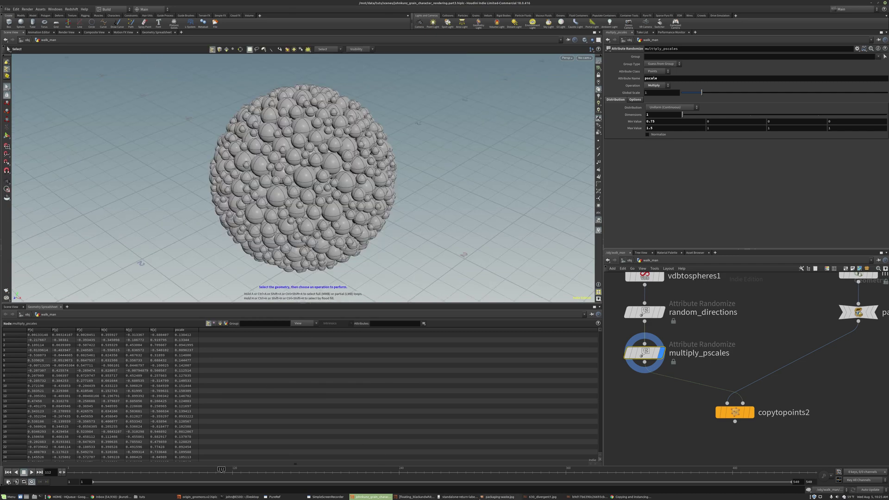
{"action": "left_click", "coordinate": [460, 496]}
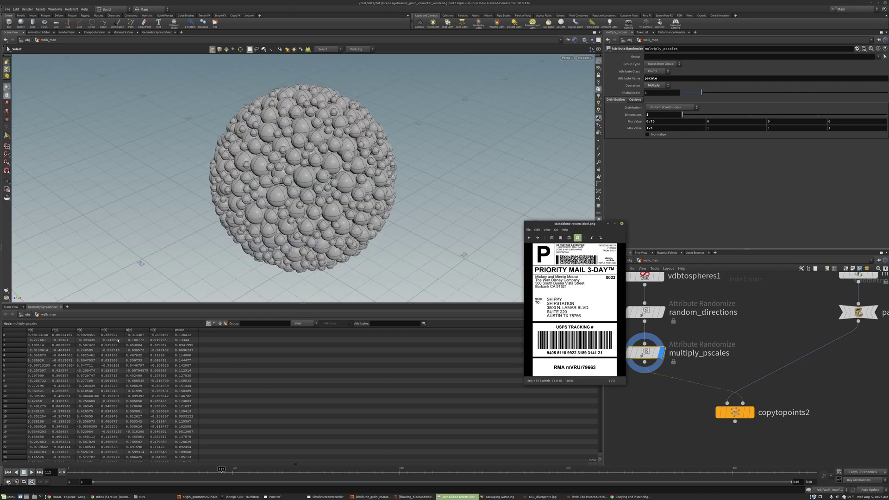
{"action": "left_click", "coordinate": [662, 416]}
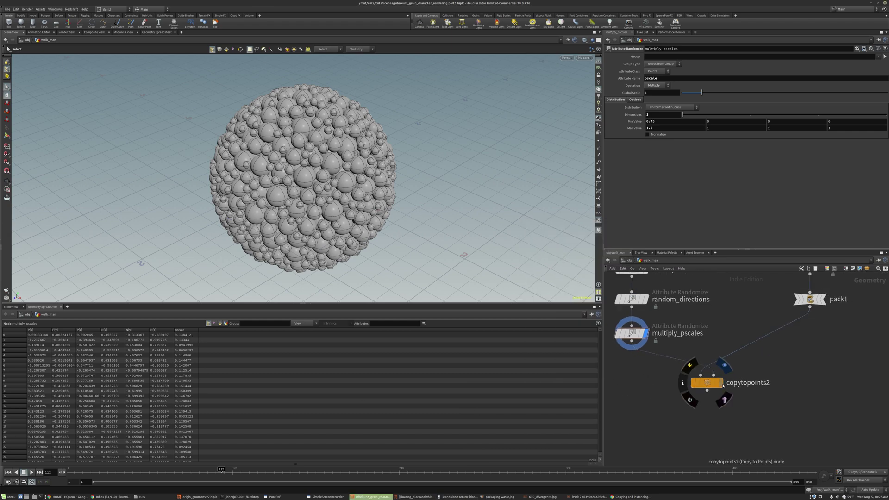
Display copytopoints2 again and inspect the copied rocks closely
{"action": "left_click", "coordinate": [721, 384]}
{"action": "left_click", "coordinate": [710, 383]}
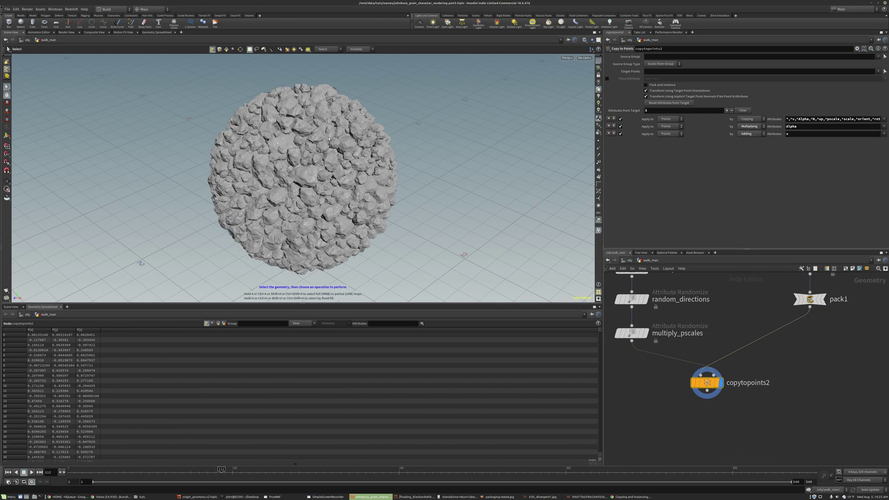
{"action": "key", "text": "Escape"}
{"action": "scroll", "coordinate": [340, 111], "scroll_direction": "up", "scroll_amount": 5}
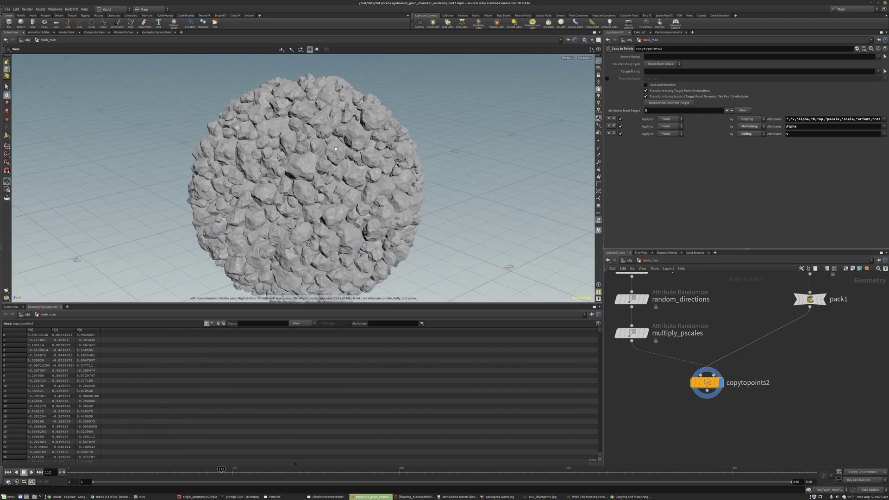
{"action": "left_click_drag", "start_coordinate": [365, 136], "coordinate": [309, 131]}
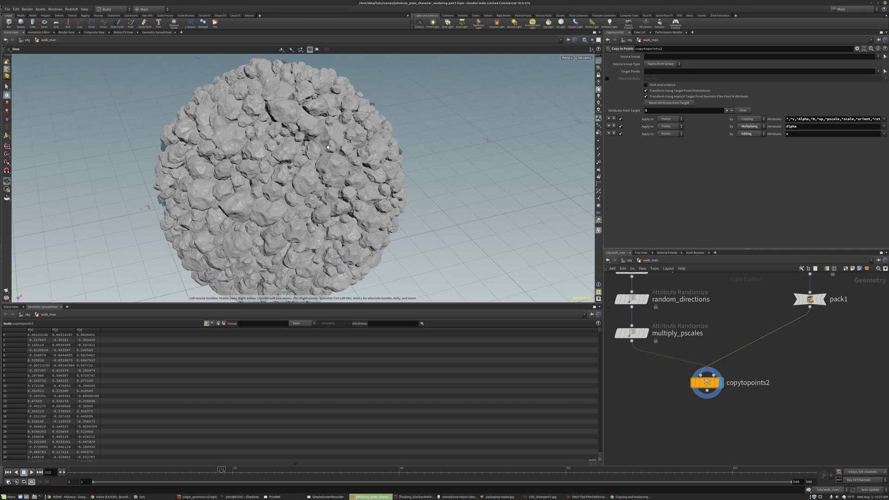
{"action": "key", "text": "s"}
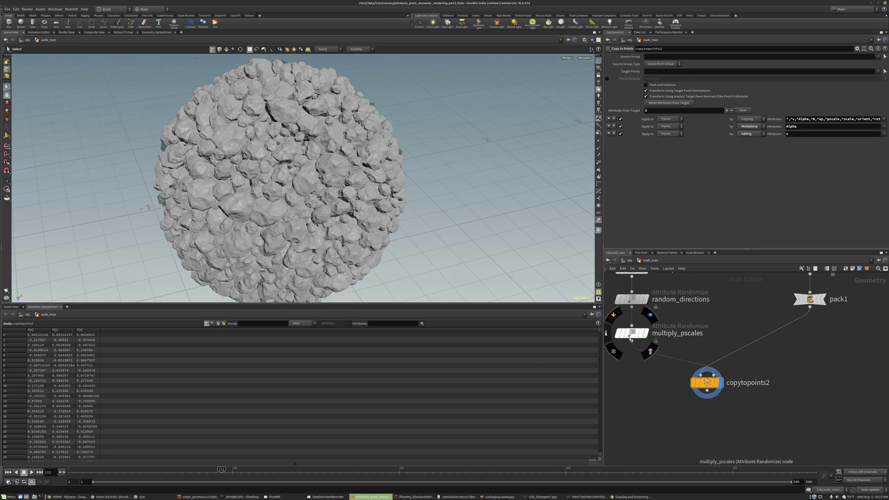
Review the point attributes of multiply_pscales and the pack1 branch feeding copytopoints2, and show the settings of copytopoints2
{"action": "left_click", "coordinate": [631, 337]}
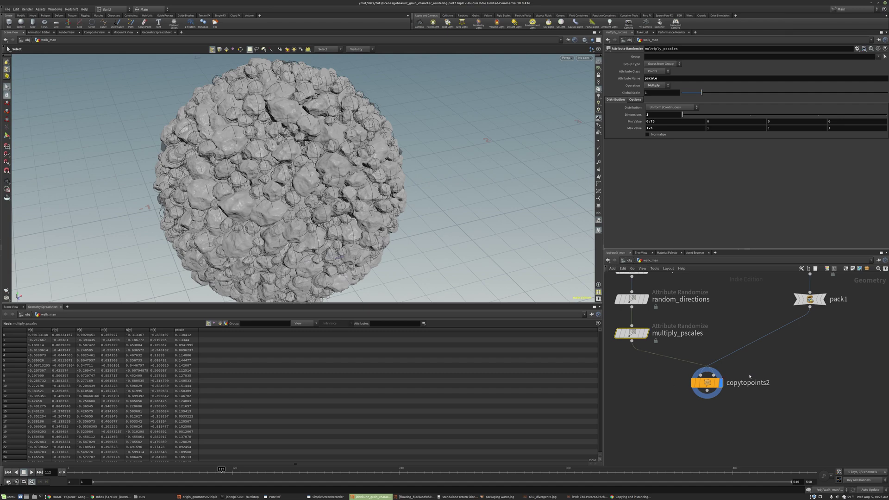
{"action": "middle_click_drag", "start_coordinate": [662, 352], "coordinate": [685, 391]}
{"action": "scroll", "coordinate": [685, 392], "scroll_direction": "down", "scroll_amount": 3}
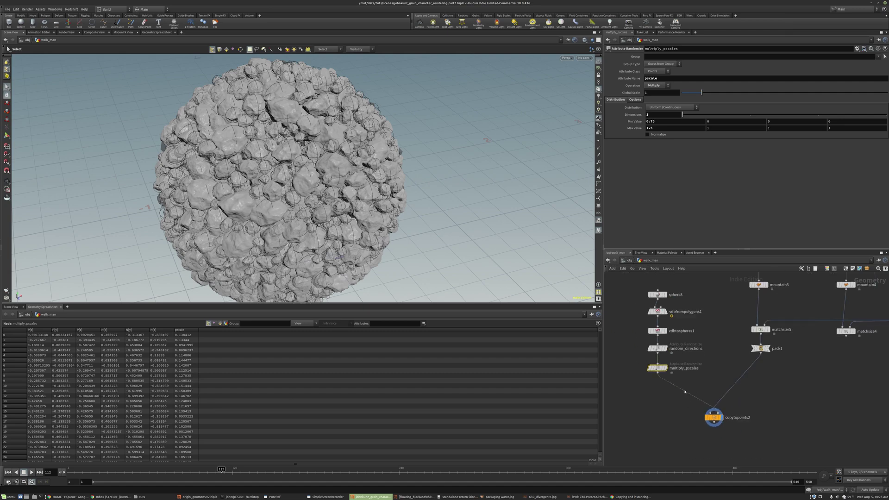
{"action": "scroll", "coordinate": [745, 350], "scroll_direction": "up", "scroll_amount": 3}
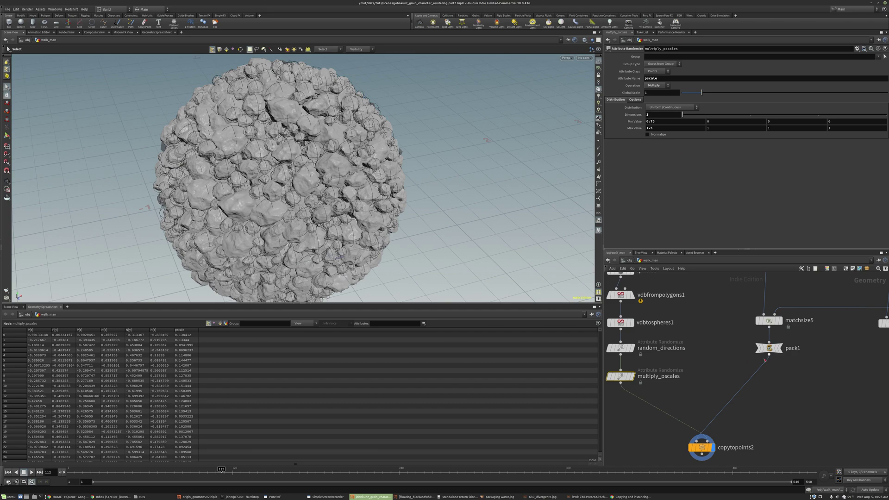
{"action": "mouse_move", "coordinate": [772, 348]}
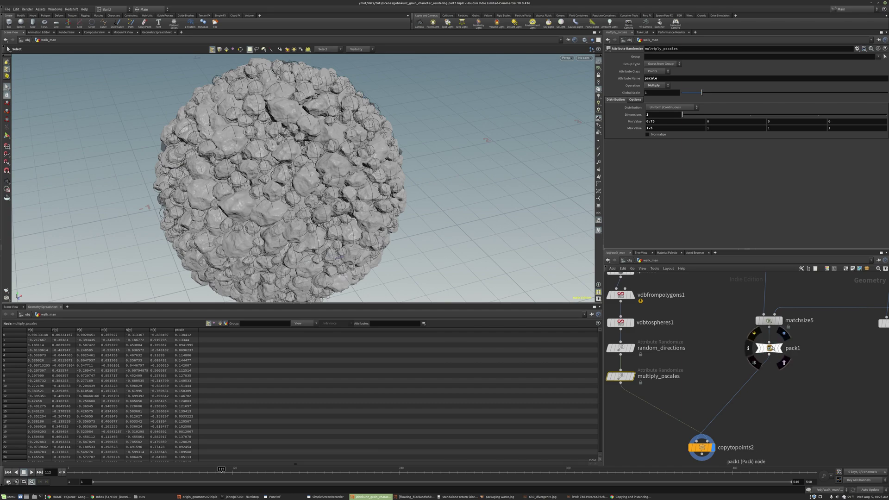
{"action": "left_click", "coordinate": [702, 447]}
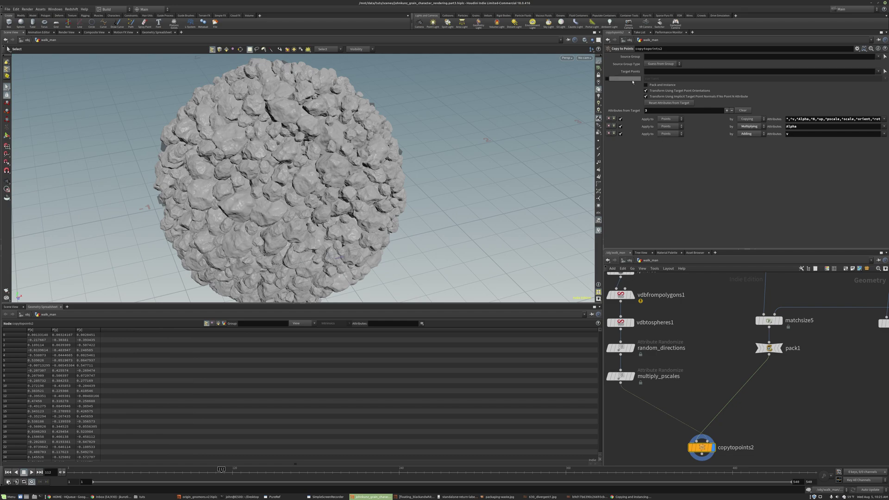
Enable the Piece Attribute "variant" on copytopoints2 and read the node's warning
{"action": "mouse_move", "coordinate": [631, 79]}
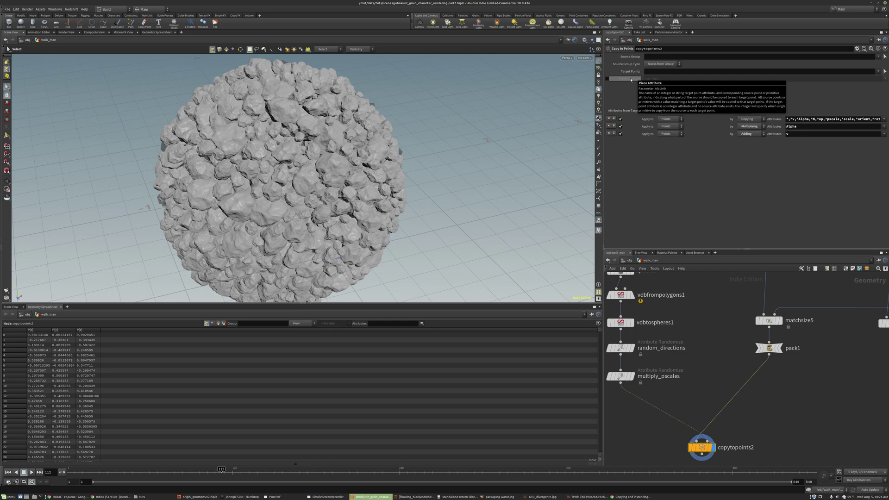
{"action": "left_click", "coordinate": [607, 78]}
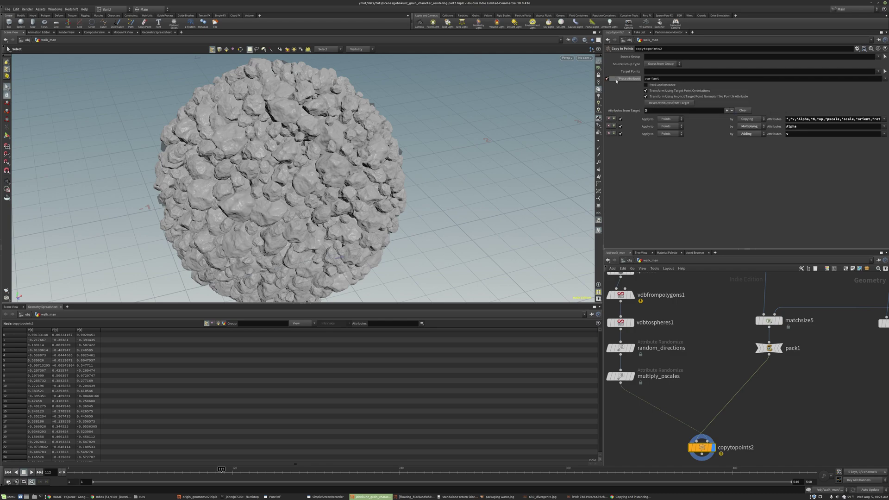
{"action": "middle_click_drag", "start_coordinate": [723, 439], "coordinate": [721, 391]}
{"action": "middle_click", "coordinate": [701, 398]}
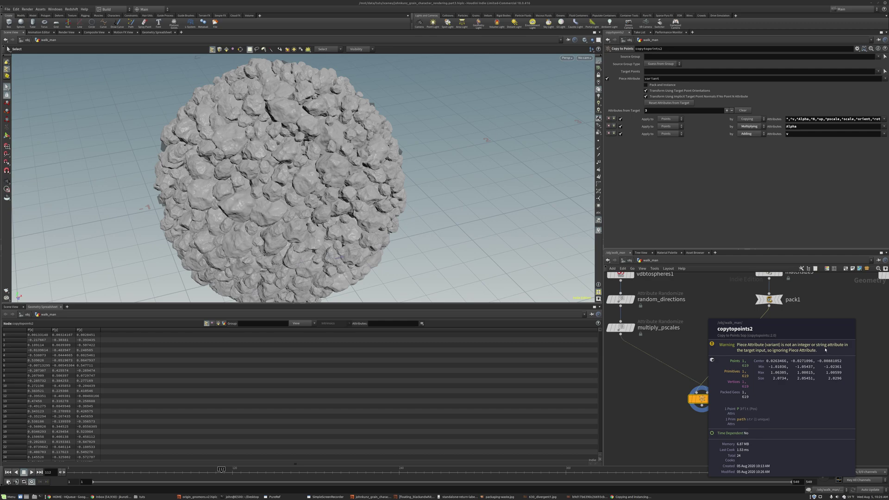
{"action": "scroll", "coordinate": [740, 321], "scroll_direction": "down", "scroll_amount": 1}
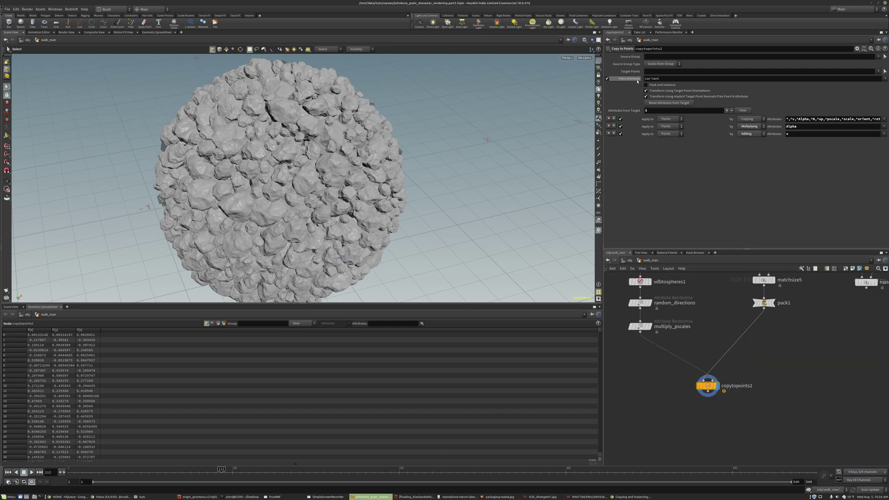
Check the point attributes of multiply_pscales against the piece attribute name used by copytopoints2
{"action": "mouse_move", "coordinate": [637, 81]}
{"action": "scroll", "coordinate": [786, 357], "scroll_direction": "down", "scroll_amount": 2}
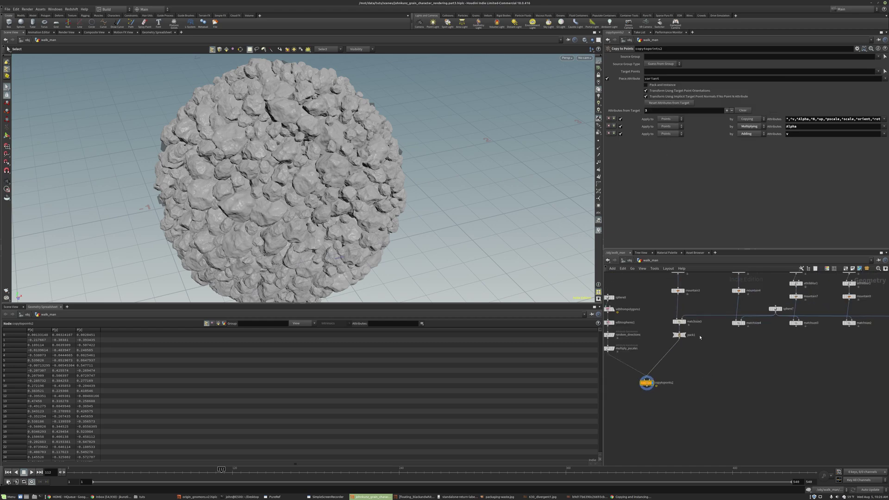
{"action": "scroll", "coordinate": [648, 372], "scroll_direction": "up", "scroll_amount": 3}
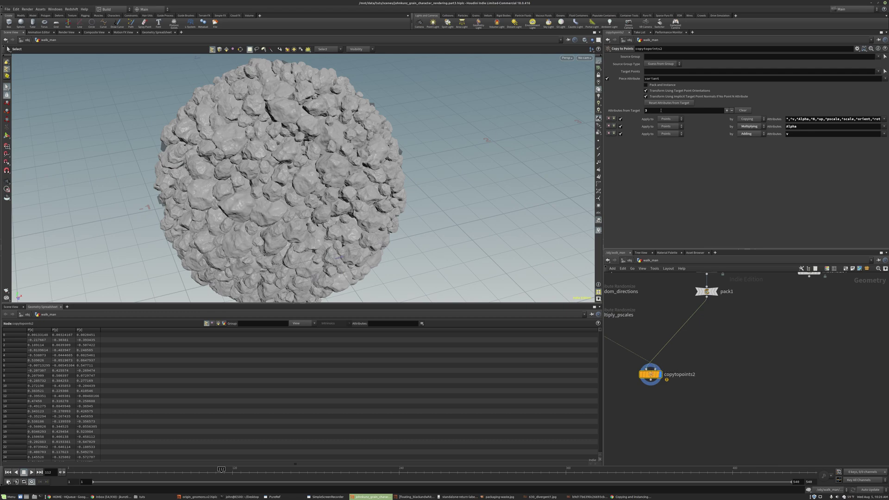
{"action": "double_click", "coordinate": [660, 77]}
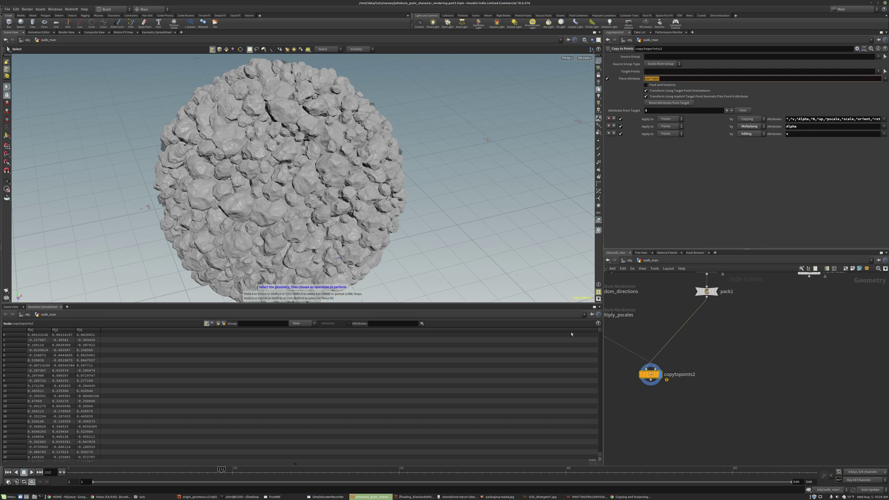
{"action": "middle_click_drag", "start_coordinate": [671, 348], "coordinate": [752, 345]}
{"action": "left_click", "coordinate": [664, 313]}
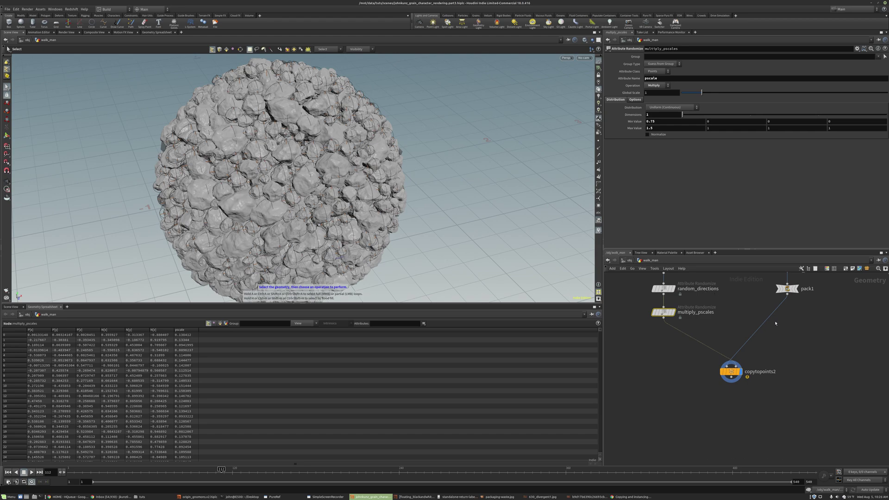
Add a Pack node below matchsize4 and wire matchsize4 into it
{"action": "scroll", "coordinate": [776, 323], "scroll_direction": "down", "scroll_amount": 5}
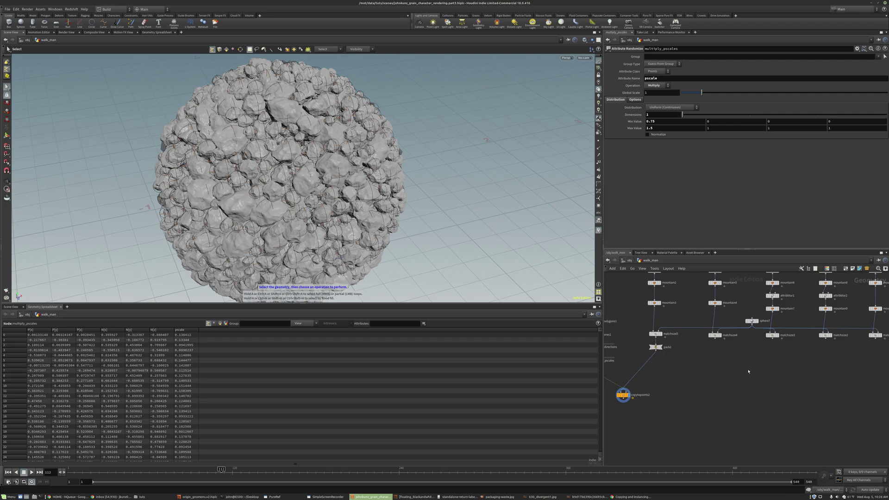
{"action": "key", "text": "Tab"}
{"action": "type", "text": "pac"}
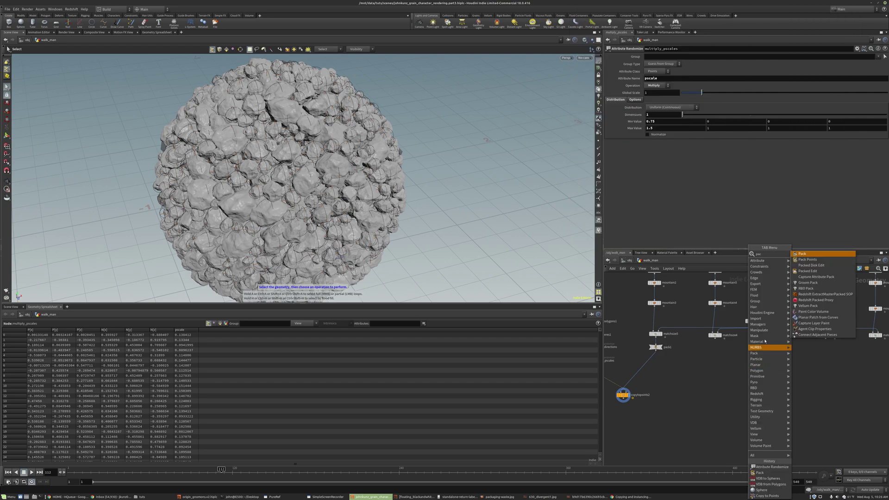
{"action": "left_click", "coordinate": [806, 254]}
{"action": "left_click", "coordinate": [709, 351]}
{"action": "left_click", "coordinate": [715, 338]}
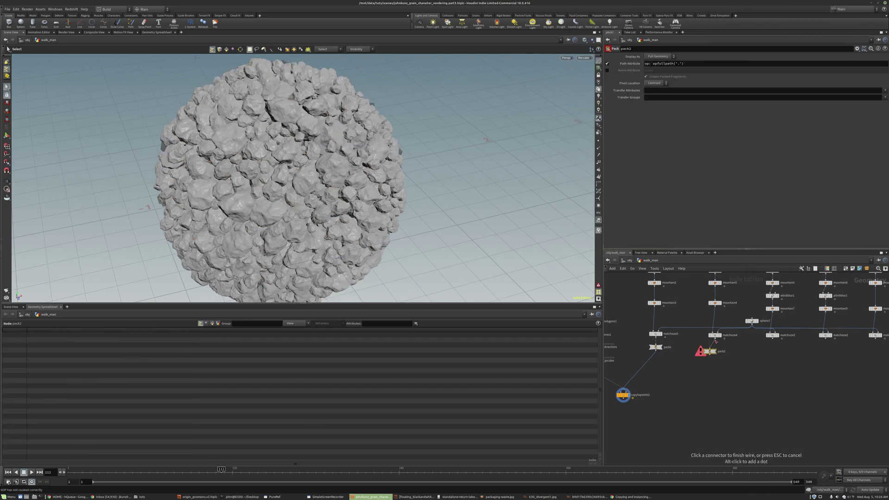
{"action": "left_click", "coordinate": [711, 349]}
{"action": "left_click", "coordinate": [717, 351]}
Duplicate the Pack node beneath the three remaining rock branches, matchsize3, matchsize2 and matchsize1
{"action": "left_click_drag", "start_coordinate": [711, 353], "coordinate": [775, 348]}
{"action": "middle_click_drag", "start_coordinate": [775, 348], "coordinate": [687, 353]}
{"action": "left_click_drag", "start_coordinate": [684, 351], "coordinate": [792, 355], "text": "alt"}
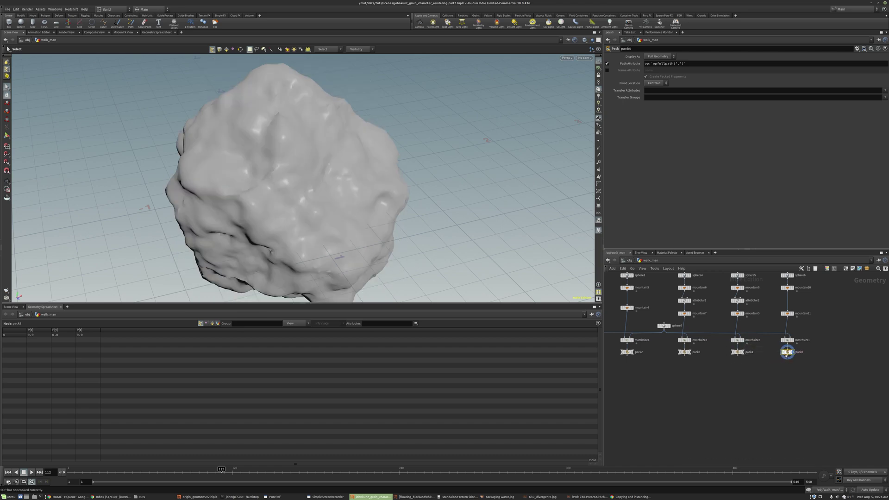
Select all five Pack nodes and combine them in a new Merge node placed below them
{"action": "scroll", "coordinate": [804, 356], "scroll_direction": "down", "scroll_amount": 3}
{"action": "middle_click_drag", "start_coordinate": [804, 356], "coordinate": [820, 355]}
{"action": "left_click_drag", "start_coordinate": [833, 372], "coordinate": [650, 347]}
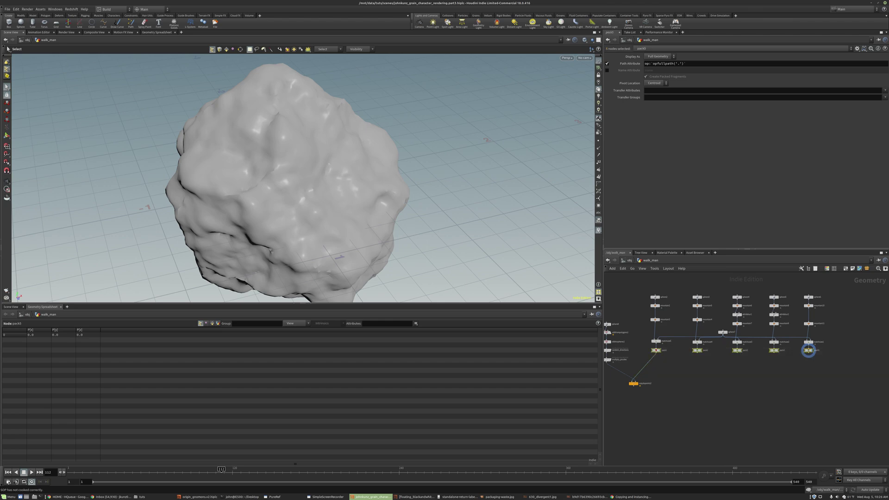
{"action": "key", "text": "Tab"}
{"action": "type", "text": "mer"}
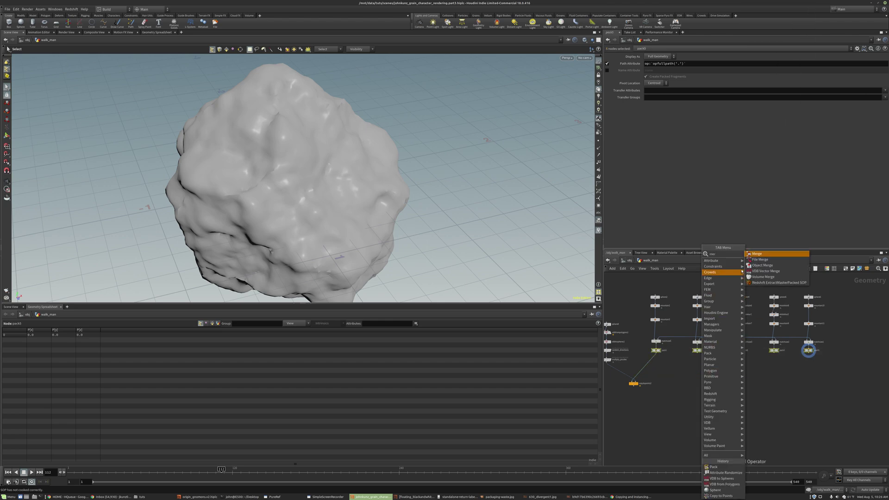
{"action": "left_click", "coordinate": [757, 255]}
{"action": "left_click", "coordinate": [738, 376]}
{"action": "left_click_drag", "start_coordinate": [825, 360], "coordinate": [737, 374]}
{"action": "scroll", "coordinate": [738, 379], "scroll_direction": "up", "scroll_amount": 3}
Review the node info of merge1, then display and frame the merged packed rocks
{"action": "middle_click", "coordinate": [734, 375]}
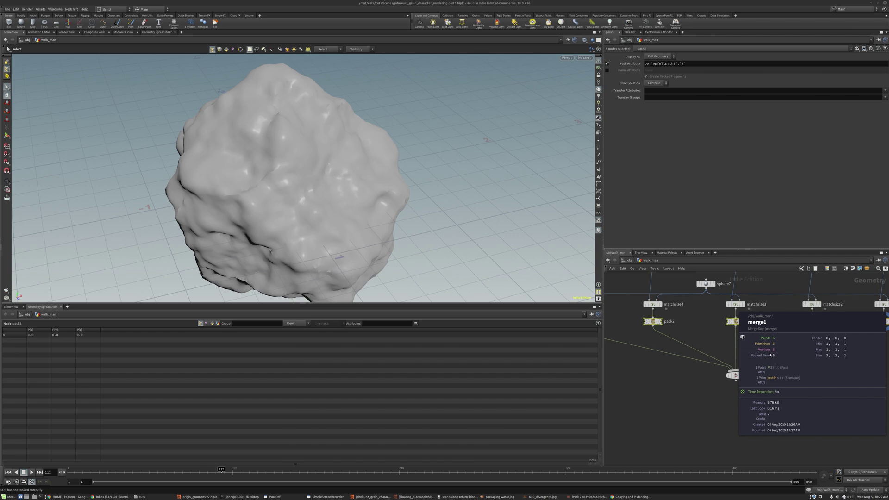
{"action": "left_click", "coordinate": [736, 375]}
{"action": "key", "text": "space+g"}
{"action": "key", "text": "s"}
{"action": "scroll", "coordinate": [613, 274], "scroll_direction": "down", "scroll_amount": 3}
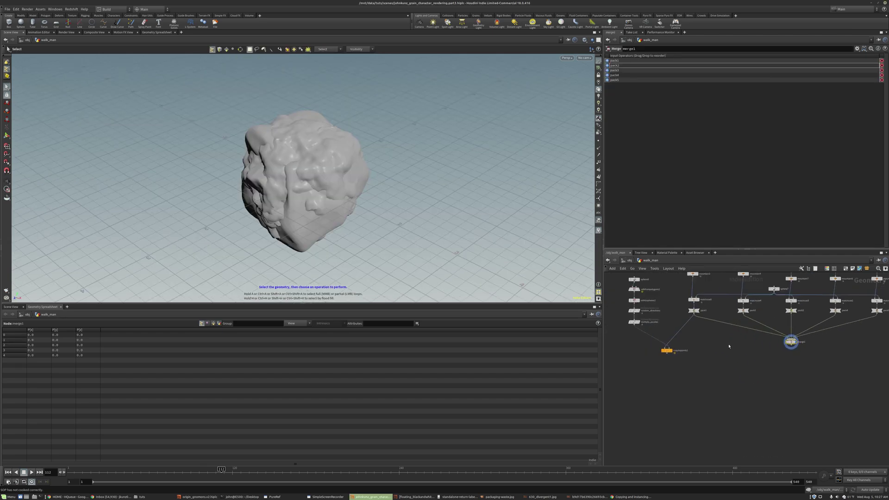
Feed merge1 into copytopoints2 in place of pack1 and move copytopoints2 further down the network
{"action": "left_click_drag", "start_coordinate": [650, 361], "coordinate": [789, 366]}
{"action": "left_click", "coordinate": [789, 367]}
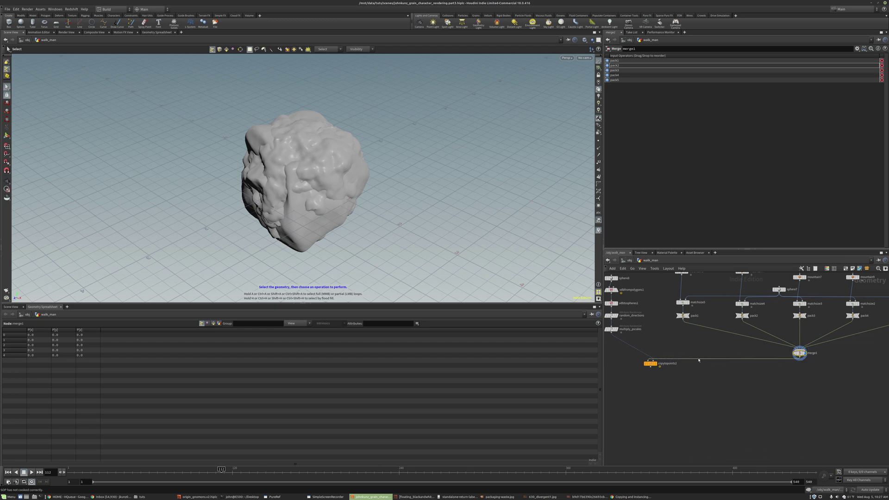
{"action": "left_click_drag", "start_coordinate": [651, 365], "coordinate": [653, 385]}
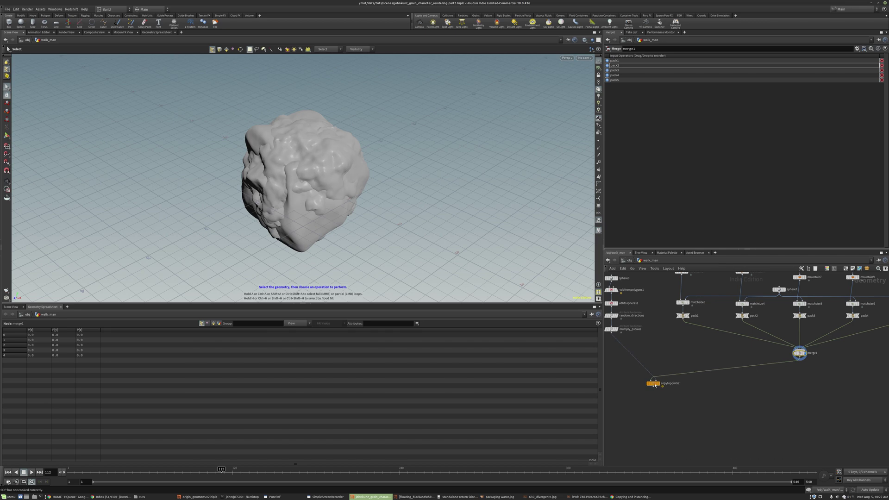
{"action": "scroll", "coordinate": [633, 384], "scroll_direction": "up", "scroll_amount": 3}
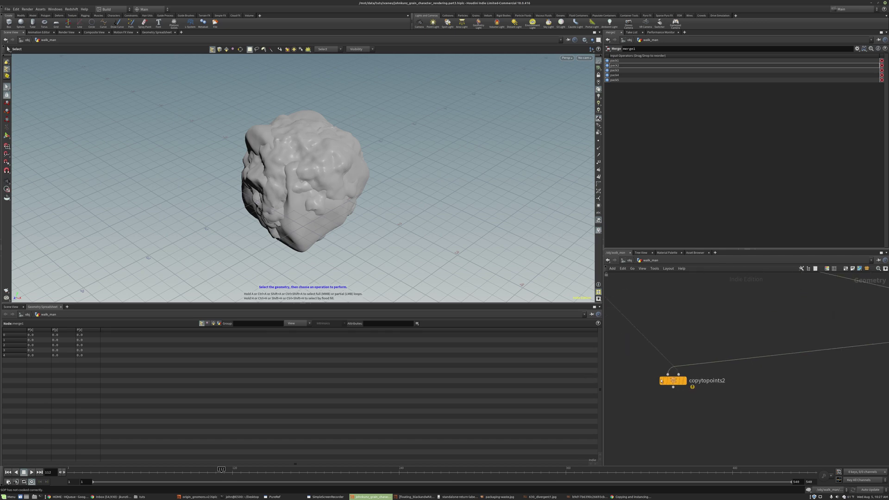
Display copytopoints2, read its piece attribute warning, and inspect the overlapping rock copies up close
{"action": "left_click", "coordinate": [678, 381]}
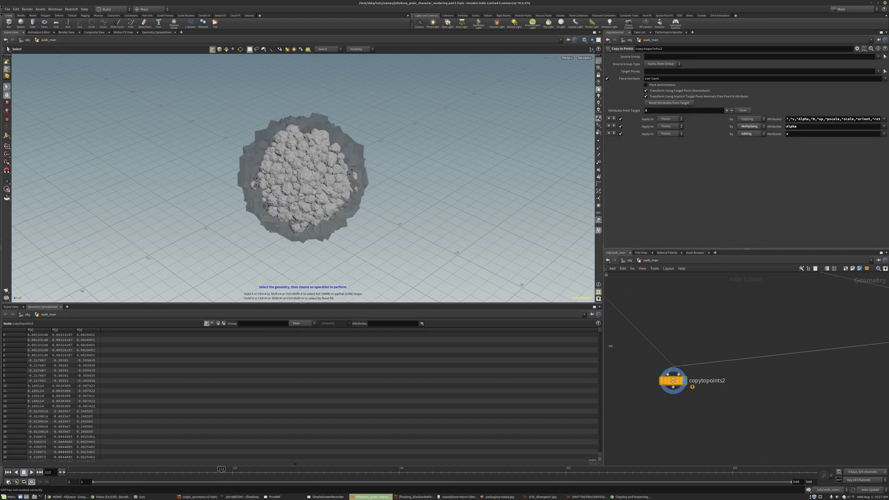
{"action": "middle_click", "coordinate": [674, 380]}
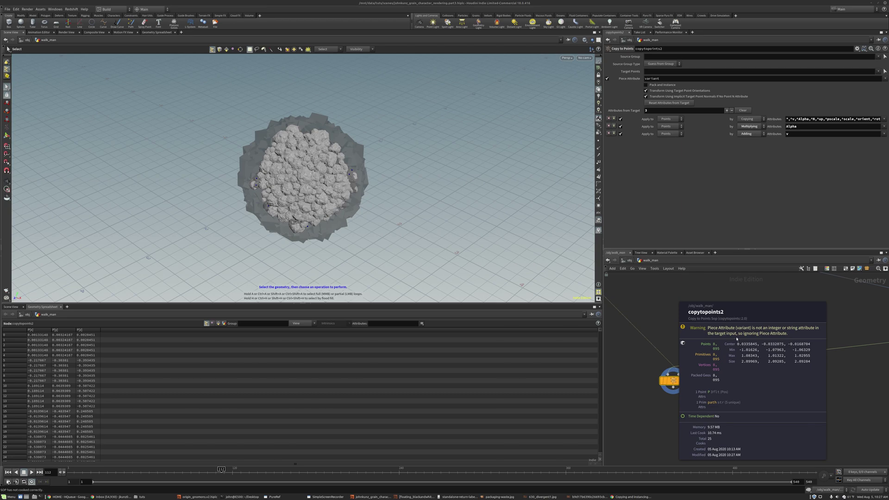
{"action": "left_click", "coordinate": [727, 338]}
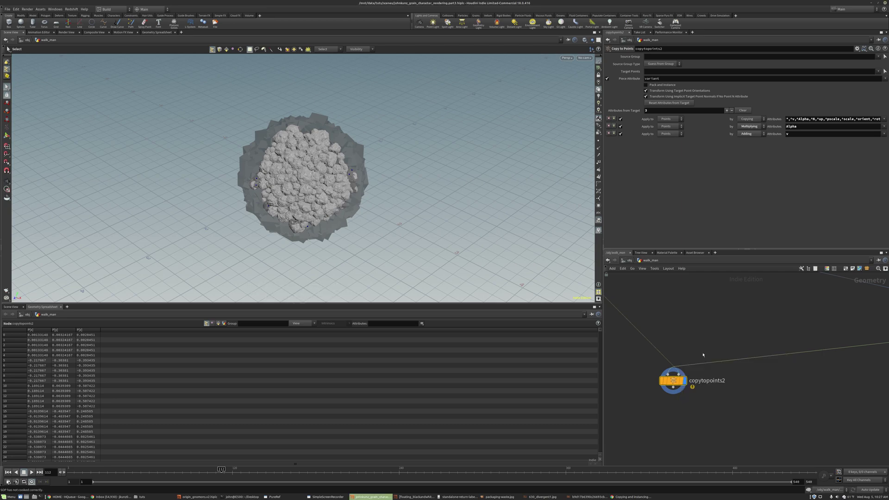
{"action": "middle_click", "coordinate": [674, 380]}
{"action": "key", "text": "Escape"}
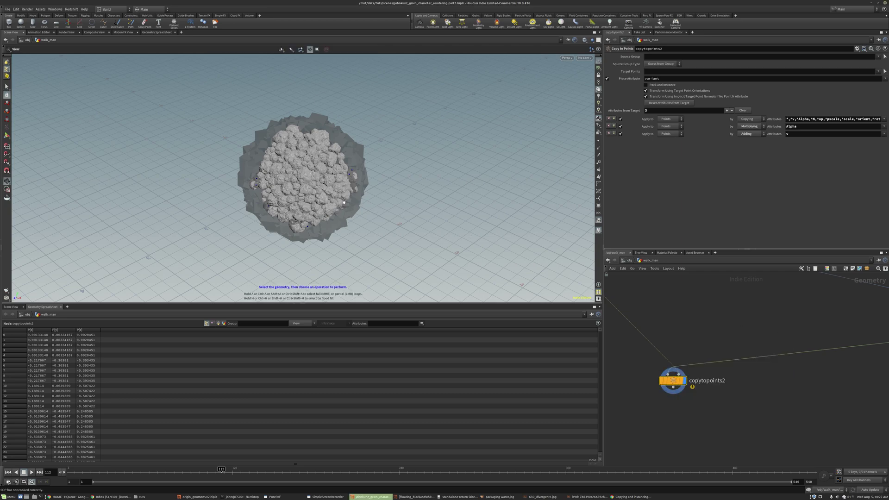
{"action": "scroll", "coordinate": [386, 142], "scroll_direction": "up", "scroll_amount": 10}
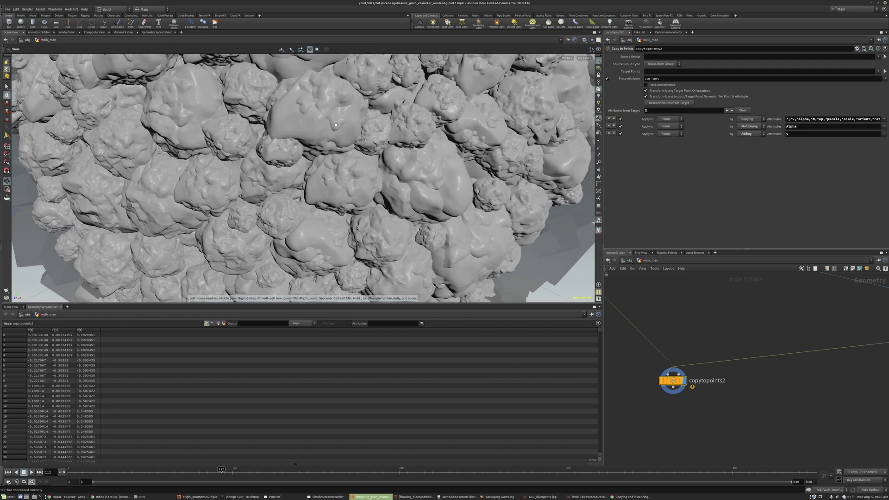
{"action": "key", "text": "s"}
Insert an Attribute Create node between multiply_pscales and copytopoints2
{"action": "middle_click_drag", "start_coordinate": [659, 305], "coordinate": [706, 339]}
{"action": "key", "text": "Tab"}
{"action": "type", "text": "attcr"}
{"action": "key", "text": "Return"}
{"action": "left_click", "coordinate": [694, 331]}
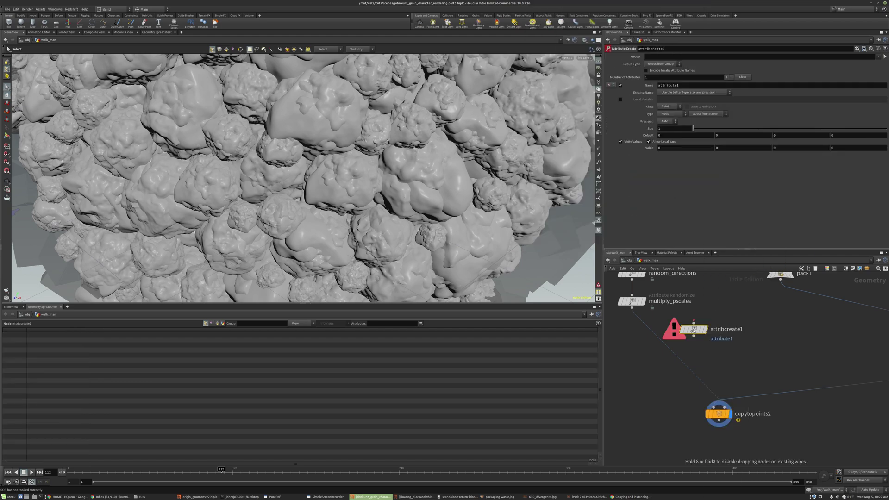
{"action": "left_click_drag", "start_coordinate": [694, 331], "coordinate": [656, 334]}
Name the new point attribute "variant" and set its type to Integer
{"action": "double_click", "coordinate": [669, 85]}
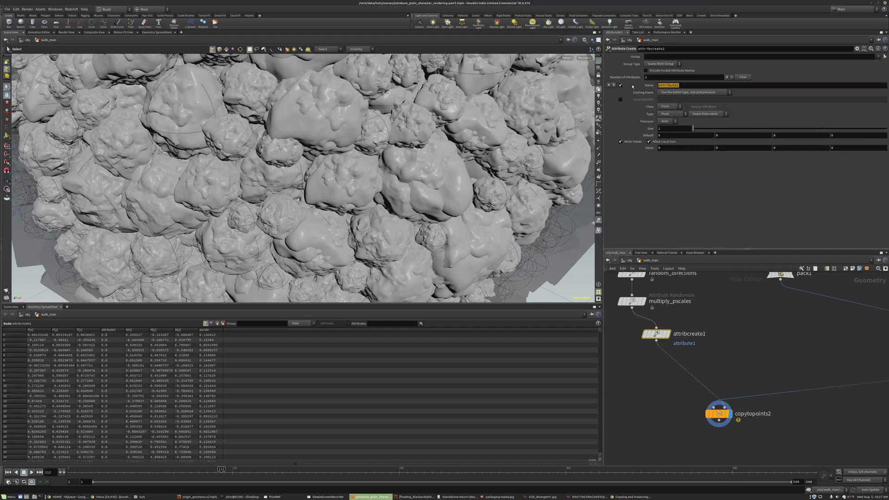
{"action": "type", "text": "variant"}
{"action": "key", "text": "Return"}
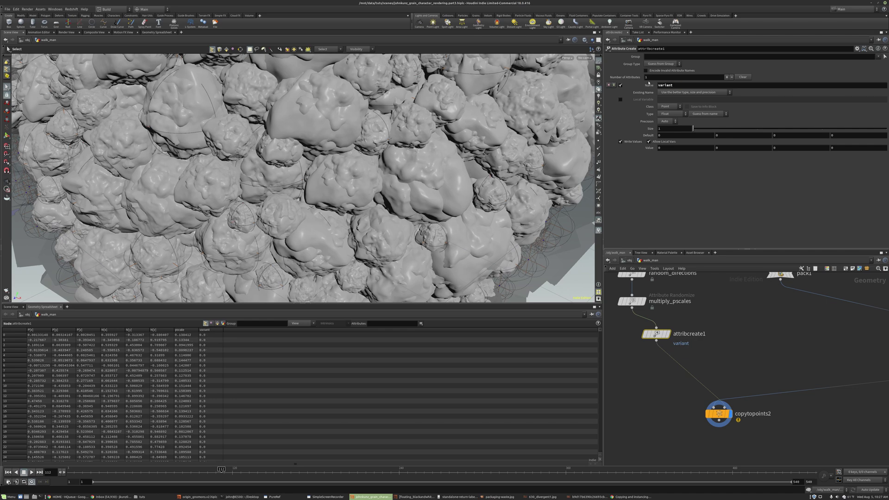
{"action": "left_click", "coordinate": [671, 115]}
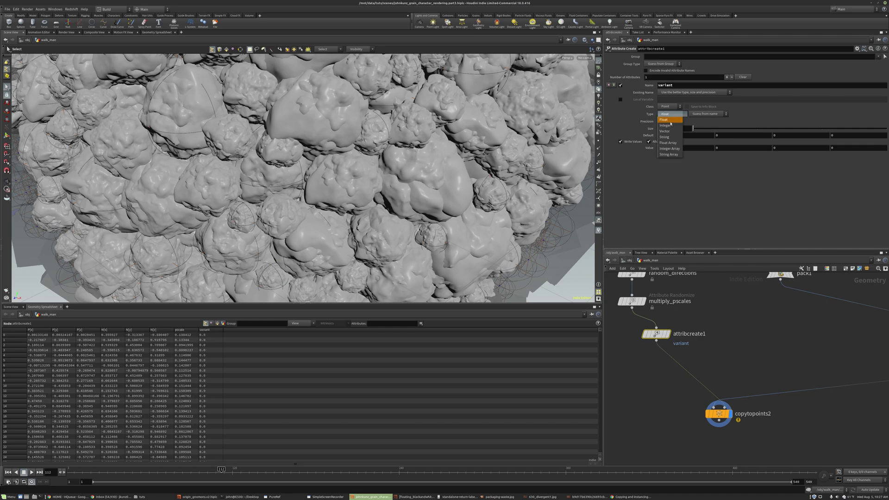
{"action": "left_click", "coordinate": [668, 125]}
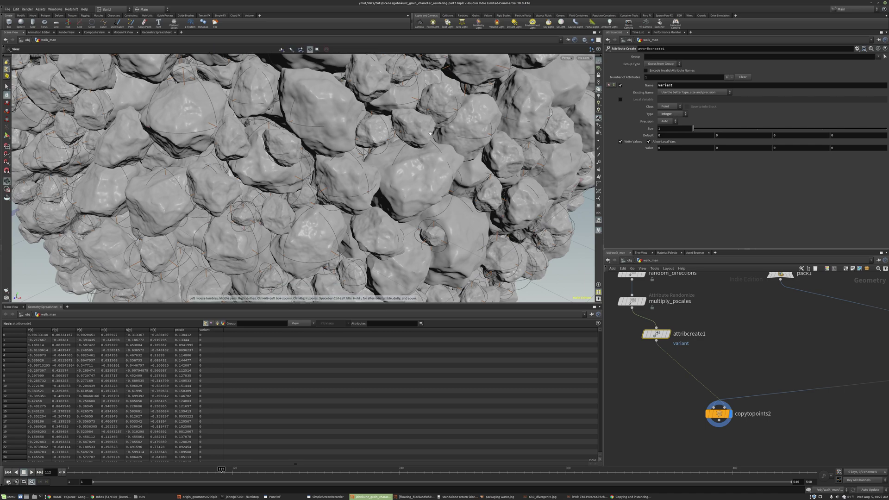
Inspect the rock copies from another angle and check the point numbers of merge1 in the spreadsheet
{"action": "right_click_drag", "start_coordinate": [417, 135], "coordinate": [402, 69], "text": "alt"}
{"action": "left_click_drag", "start_coordinate": [402, 69], "coordinate": [435, 102], "text": "alt"}
{"action": "key", "text": "s"}
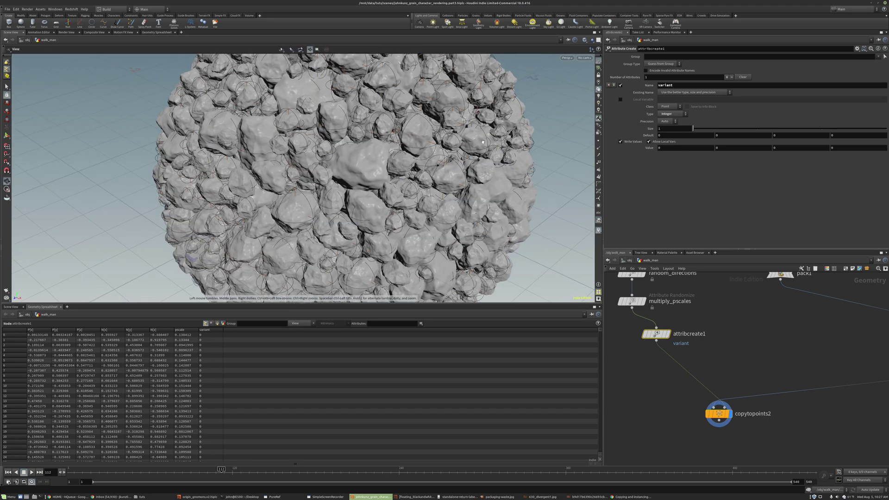
{"action": "middle_click_drag", "start_coordinate": [792, 333], "coordinate": [820, 352]}
{"action": "left_click", "coordinate": [825, 351]}
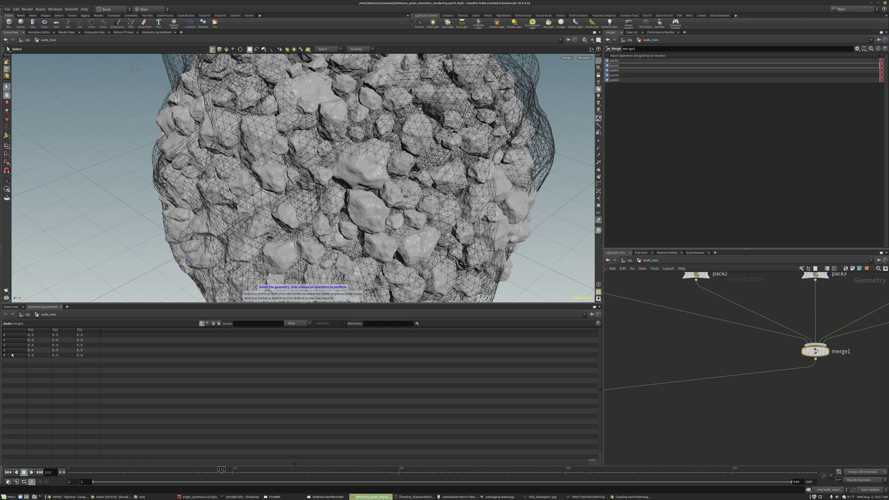
Try different variant values in attribcreate1, including 4, and finish with the value at 1
{"action": "middle_click_drag", "start_coordinate": [647, 362], "coordinate": [878, 333]}
{"action": "left_click", "coordinate": [684, 306]}
{"action": "middle_click_drag", "start_coordinate": [666, 148], "coordinate": [681, 136]}
{"action": "middle_click_drag", "start_coordinate": [699, 318], "coordinate": [695, 347]}
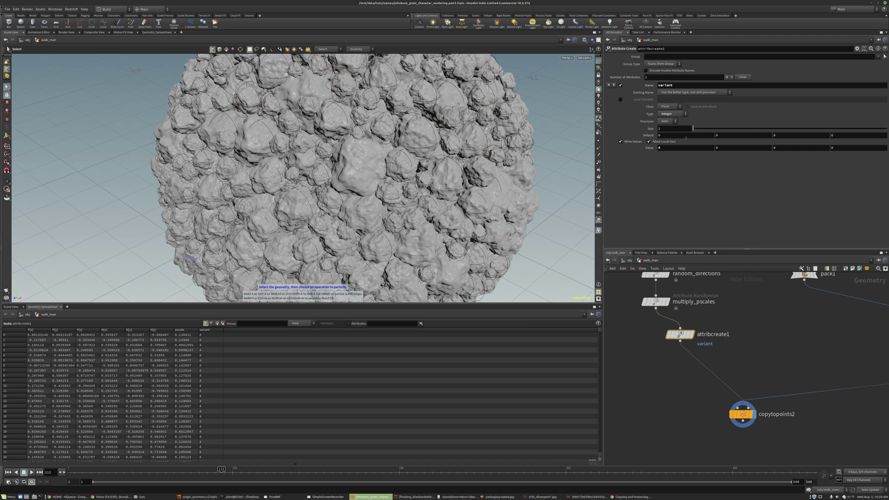
{"action": "middle_click_drag", "start_coordinate": [674, 138], "coordinate": [435, 148]}
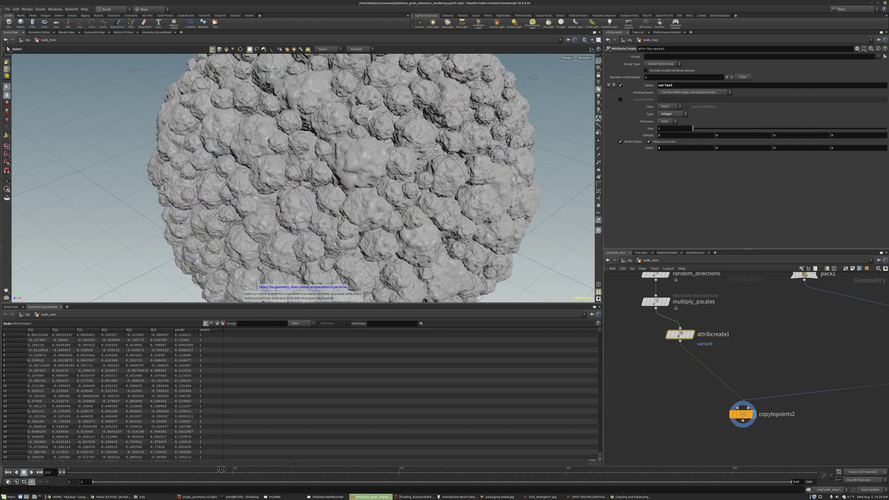
Pull attribcreate1 out of the chain and insert an Attribute Randomize node between multiply_pscales and copytopoints2
{"action": "left_click_drag", "start_coordinate": [708, 335], "coordinate": [791, 336]}
{"action": "key", "text": "Tab"}
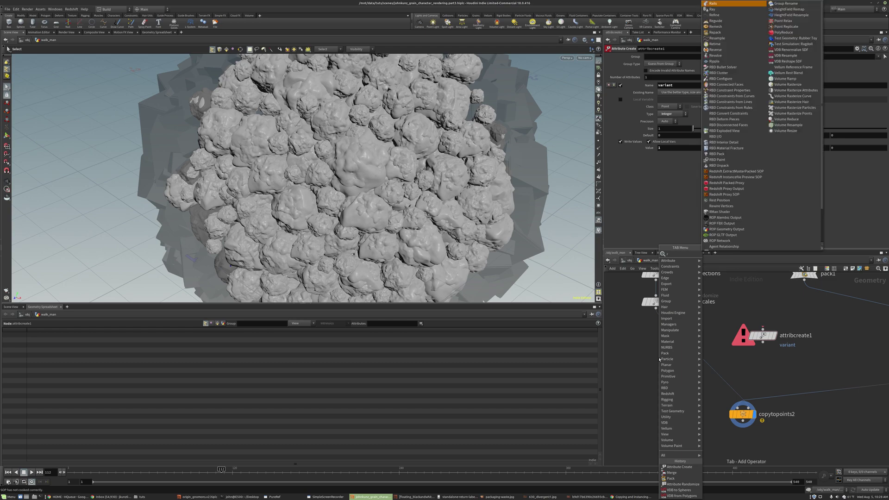
{"action": "type", "text": "ran"}
{"action": "key", "text": "Return"}
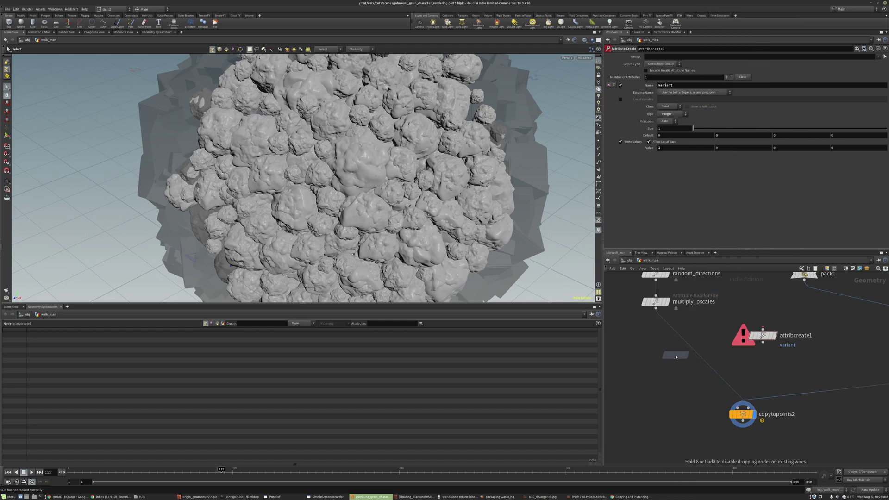
{"action": "left_click", "coordinate": [676, 356]}
{"action": "left_click_drag", "start_coordinate": [676, 357], "coordinate": [655, 337]}
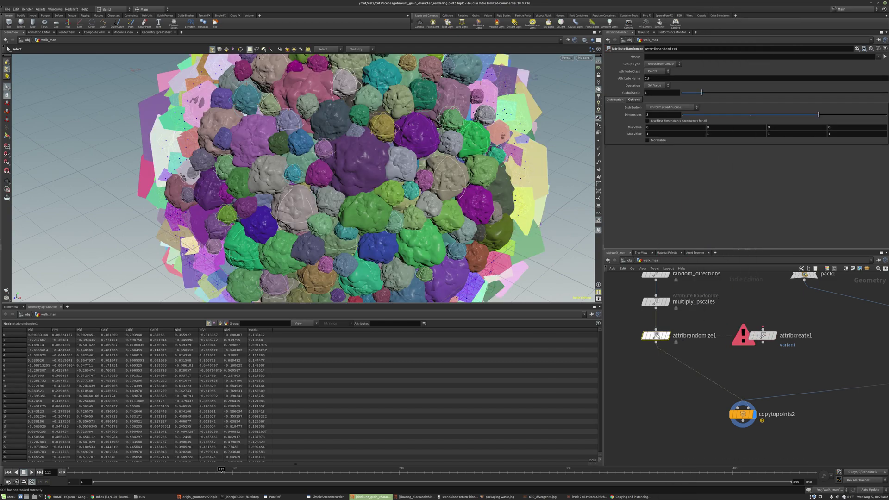
{"action": "key", "text": "space+g"}
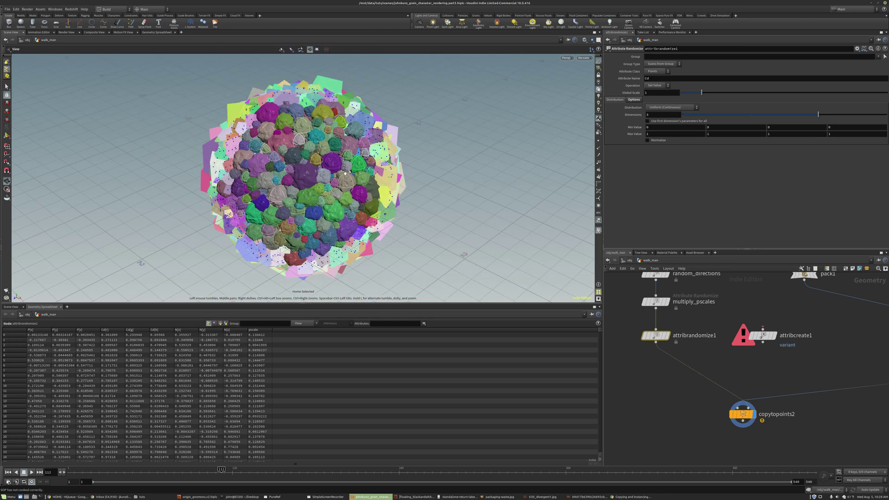
Set the Attribute Randomize node to randomize the attribute "variant" and rename the node random_variant
{"action": "double_click", "coordinate": [652, 79]}
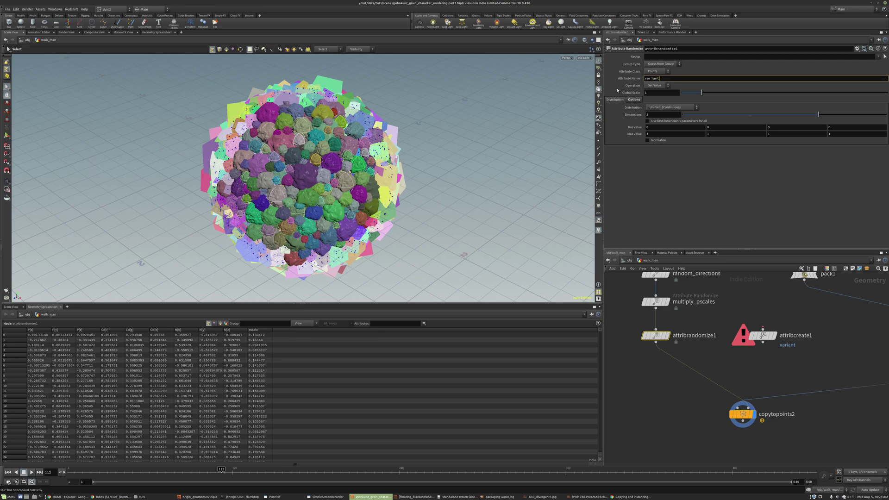
{"action": "type", "text": "variant"}
{"action": "key", "text": "Return"}
{"action": "double_click", "coordinate": [694, 335]}
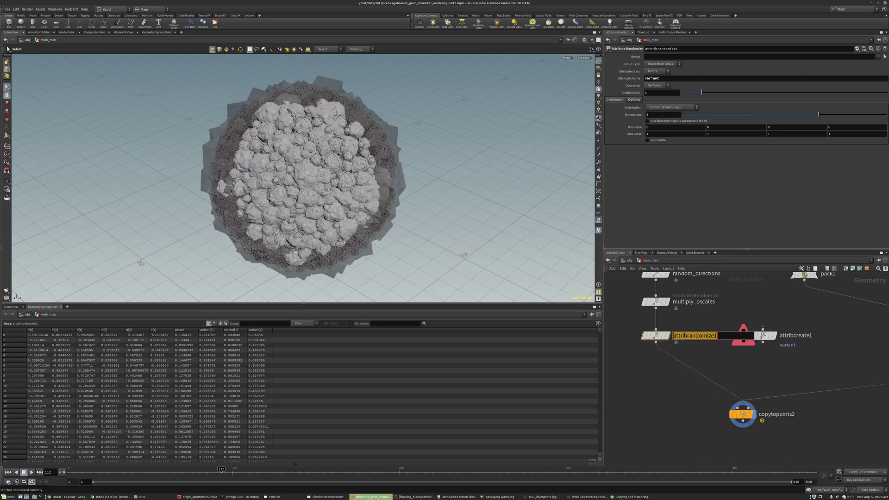
{"action": "type", "text": "random_variant"}
{"action": "key", "text": "Return"}
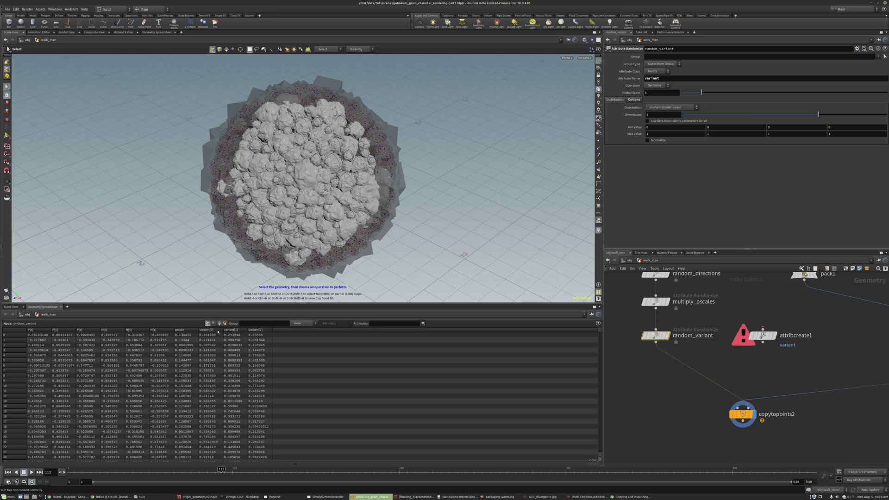
Set the dimensions of random_variant to 1 and inspect the warning information of copytopoints2
{"action": "left_click", "coordinate": [660, 115]}
{"action": "type", "text": "1"}
{"action": "key", "text": "Return"}
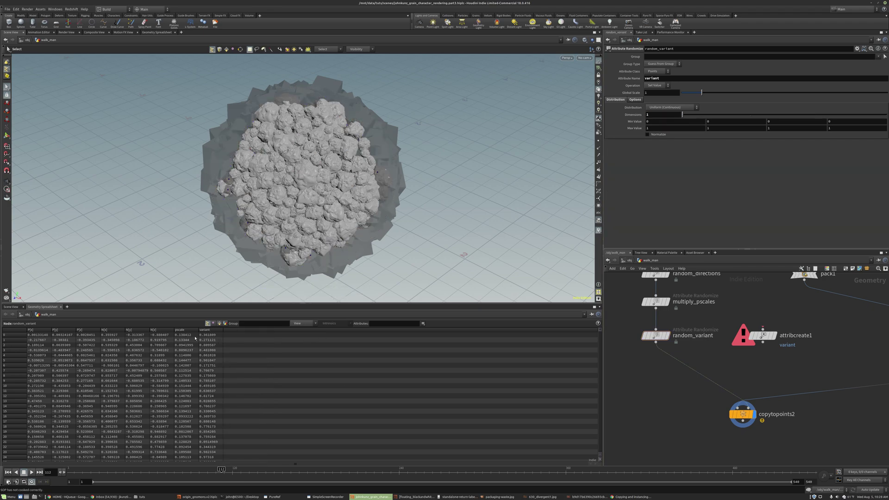
{"action": "scroll", "coordinate": [200, 349], "scroll_direction": "down", "scroll_amount": 4}
{"action": "middle_click", "coordinate": [754, 414]}
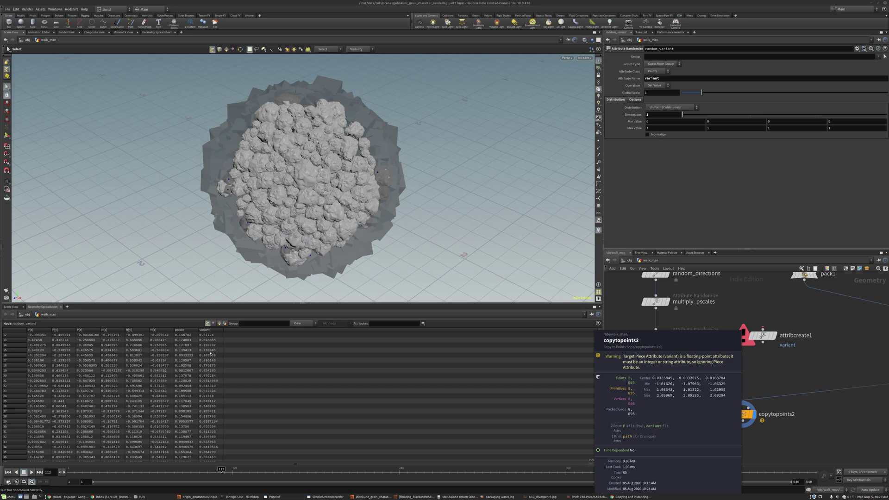
Insert an Attribute Cast node between random_variant and copytopoints2
{"action": "scroll", "coordinate": [724, 376], "scroll_direction": "down", "scroll_amount": 6}
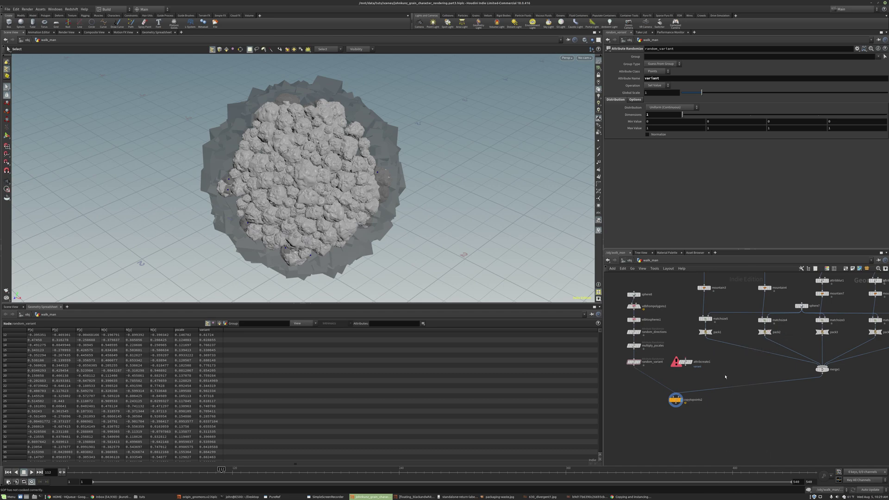
{"action": "scroll", "coordinate": [716, 370], "scroll_direction": "down", "scroll_amount": 2}
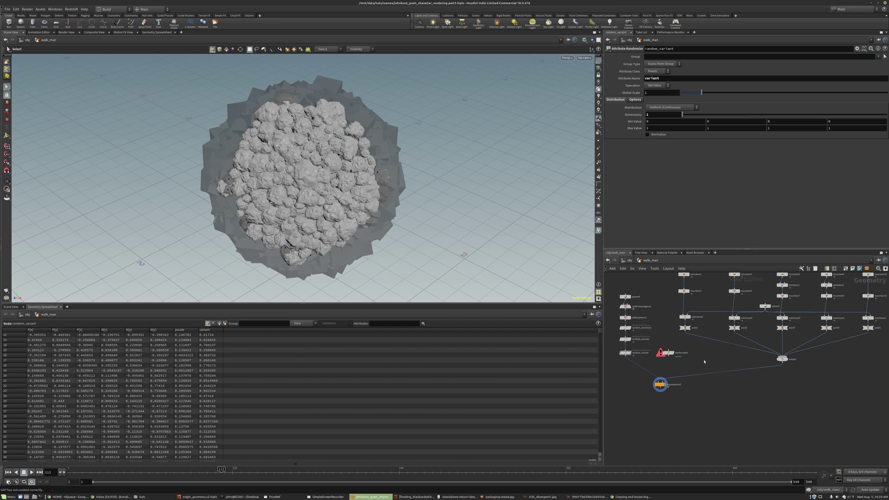
{"action": "scroll", "coordinate": [682, 371], "scroll_direction": "up", "scroll_amount": 5}
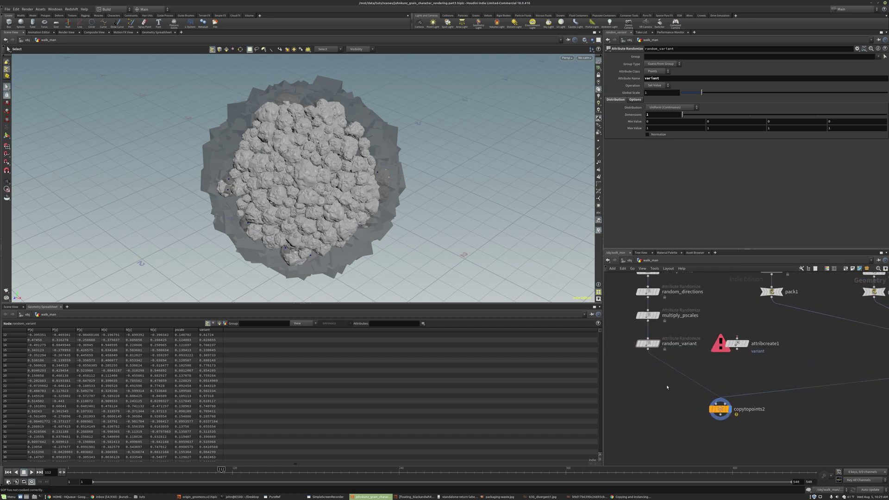
{"action": "key", "text": "Tab"}
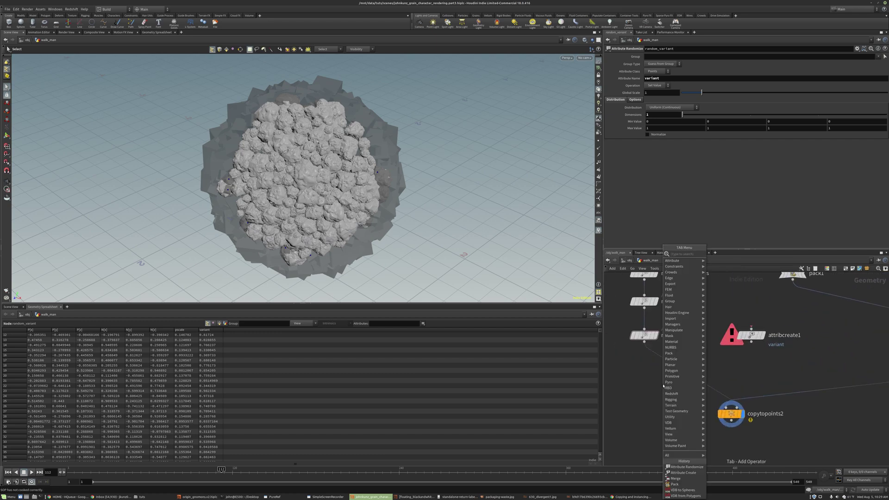
{"action": "type", "text": "pw"}
{"action": "key", "text": "Return"}
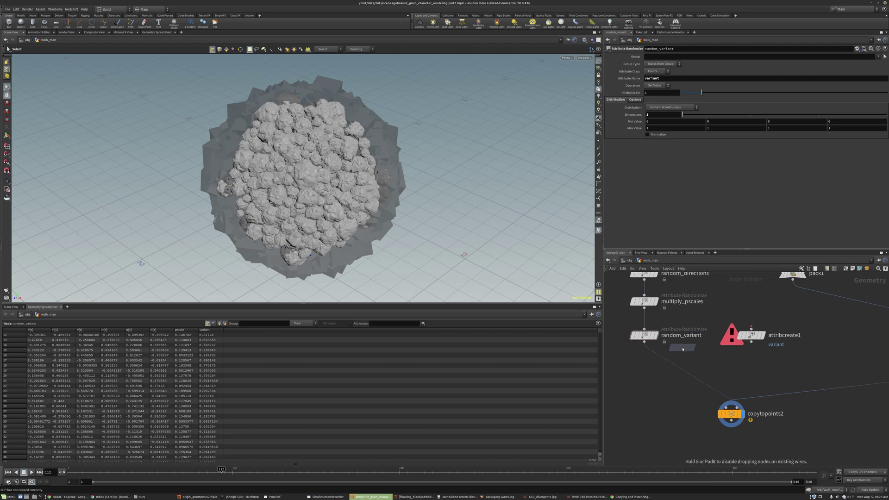
{"action": "left_click", "coordinate": [677, 354]}
{"action": "left_click_drag", "start_coordinate": [677, 355], "coordinate": [644, 362]}
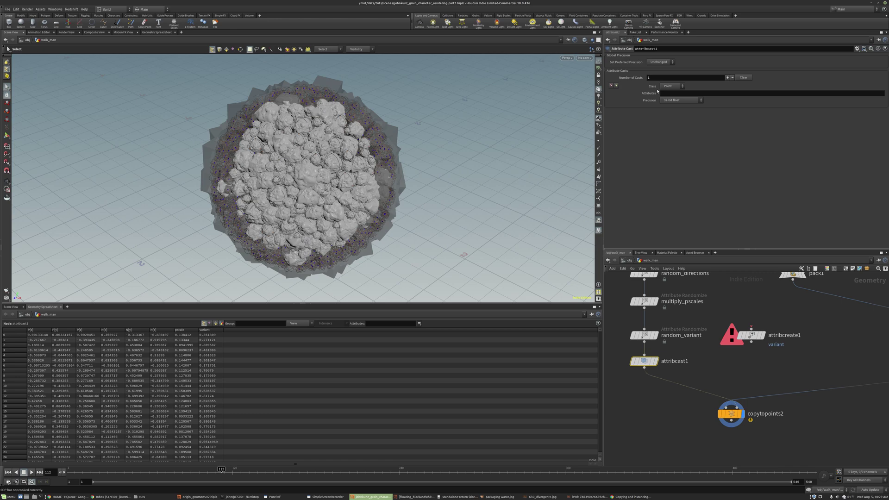
Cast the point attribute "variant" to 32-bit integer precision in attribcast1
{"action": "left_click", "coordinate": [673, 94]}
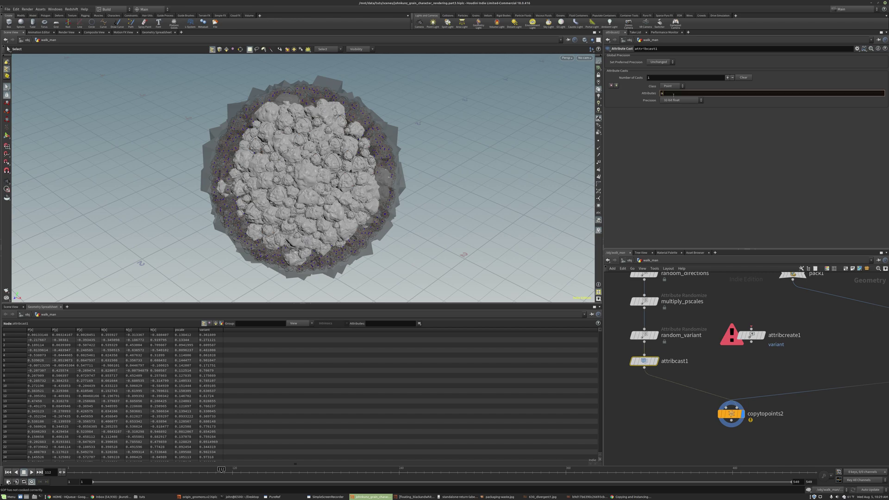
{"action": "type", "text": "variant"}
{"action": "key", "text": "Return"}
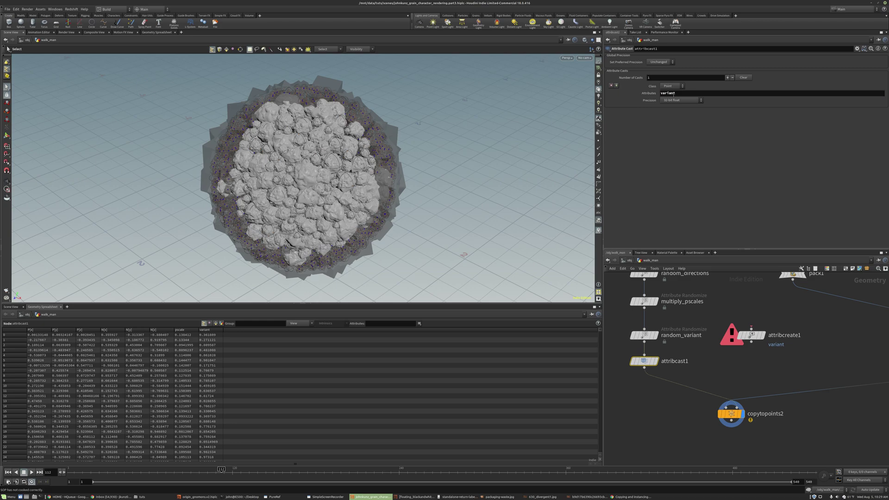
{"action": "left_click", "coordinate": [668, 102]}
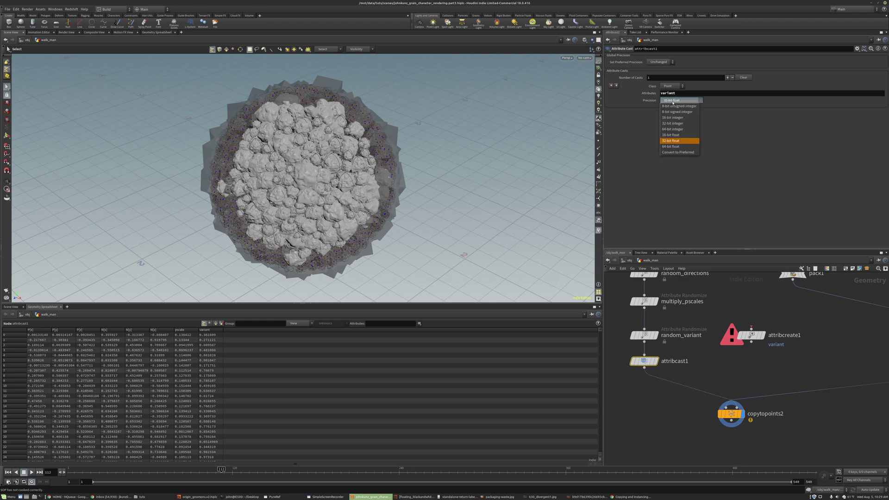
{"action": "left_click", "coordinate": [675, 111]}
{"action": "key", "text": "Escape"}
Inspect the rocks up close, compare the variant values of random_variant and attribcast1 in the spreadsheet, and check merge1's point numbers
{"action": "scroll", "coordinate": [349, 153], "scroll_direction": "up", "scroll_amount": 6}
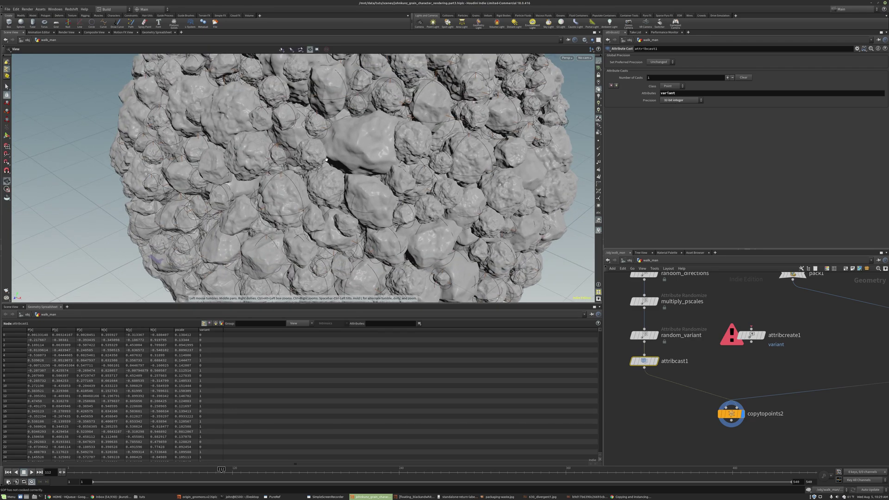
{"action": "key", "text": "s"}
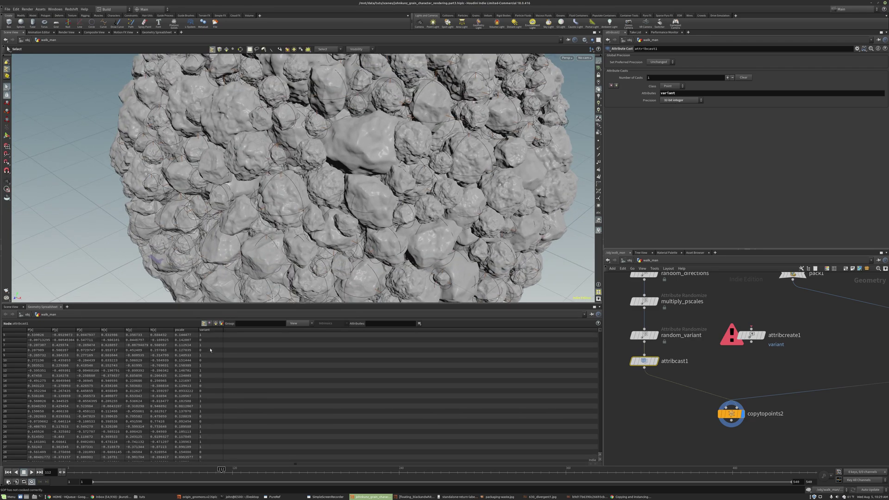
{"action": "scroll", "coordinate": [210, 356], "scroll_direction": "down", "scroll_amount": 5}
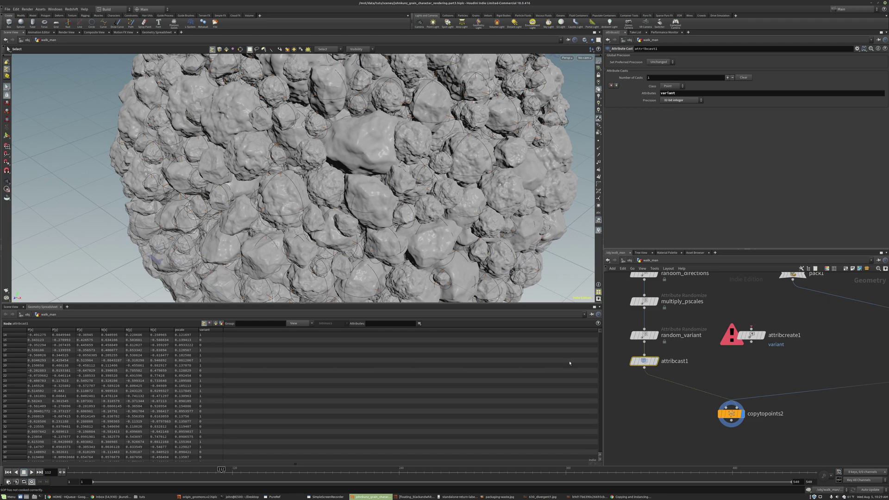
{"action": "left_click", "coordinate": [644, 335]}
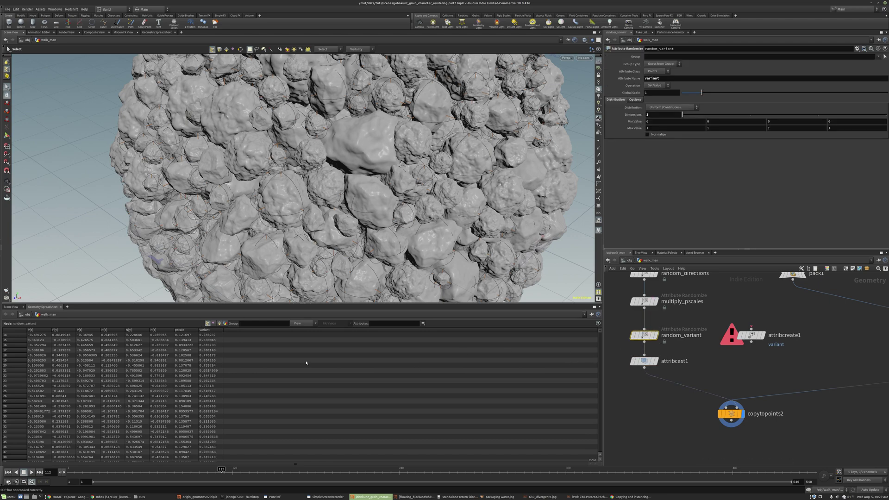
{"action": "scroll", "coordinate": [211, 350], "scroll_direction": "down", "scroll_amount": 8}
{"action": "left_click", "coordinate": [644, 361]}
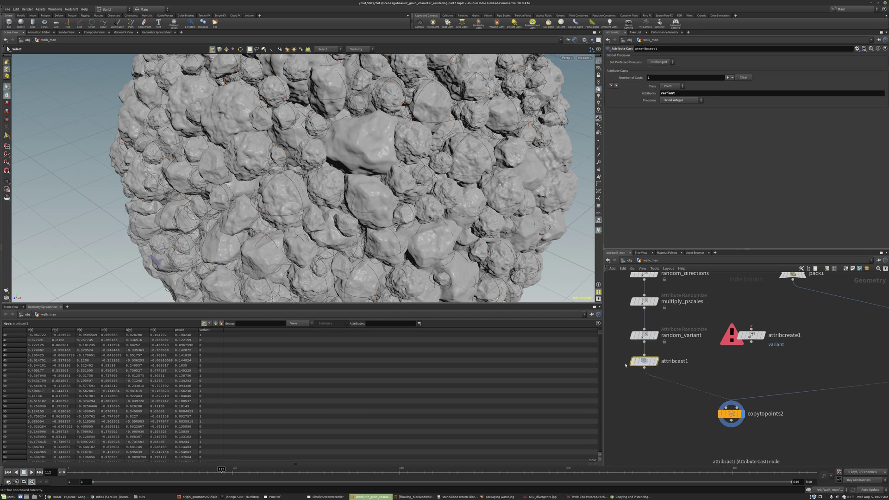
{"action": "scroll", "coordinate": [211, 364], "scroll_direction": "down", "scroll_amount": 2}
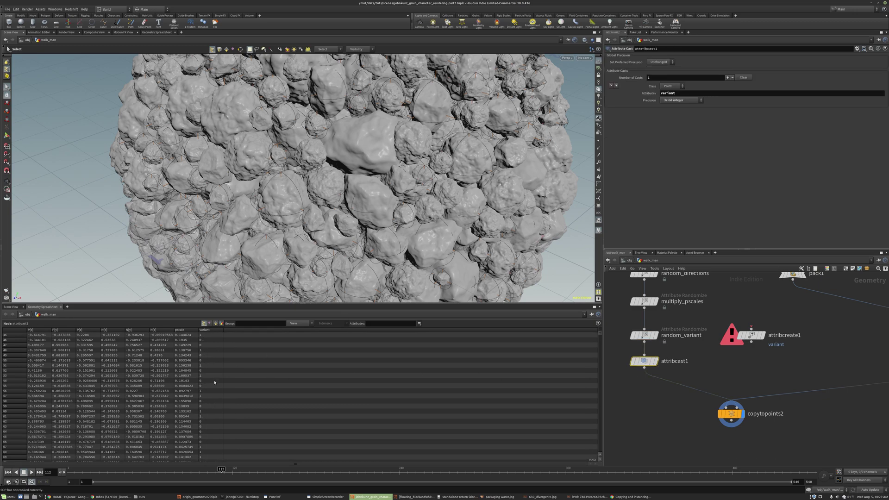
{"action": "left_click", "coordinate": [644, 335]}
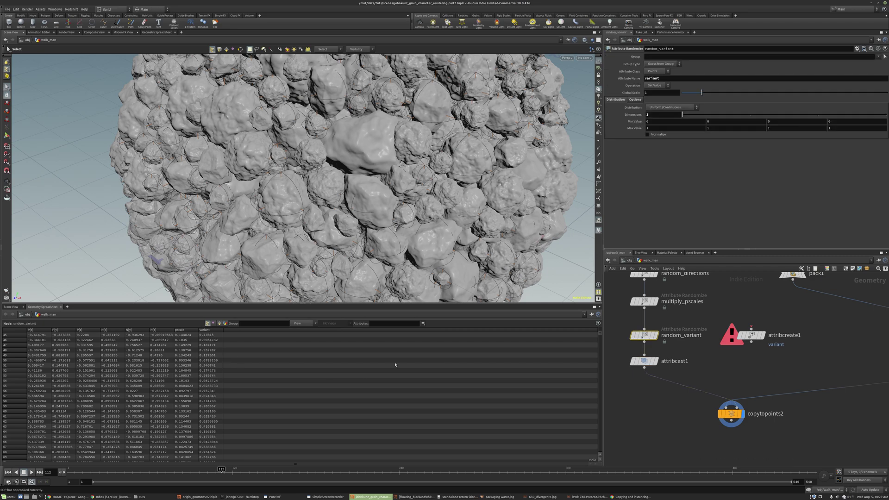
{"action": "left_click", "coordinate": [644, 361]}
{"action": "scroll", "coordinate": [215, 405], "scroll_direction": "down", "scroll_amount": 3}
{"action": "left_click", "coordinate": [644, 335]}
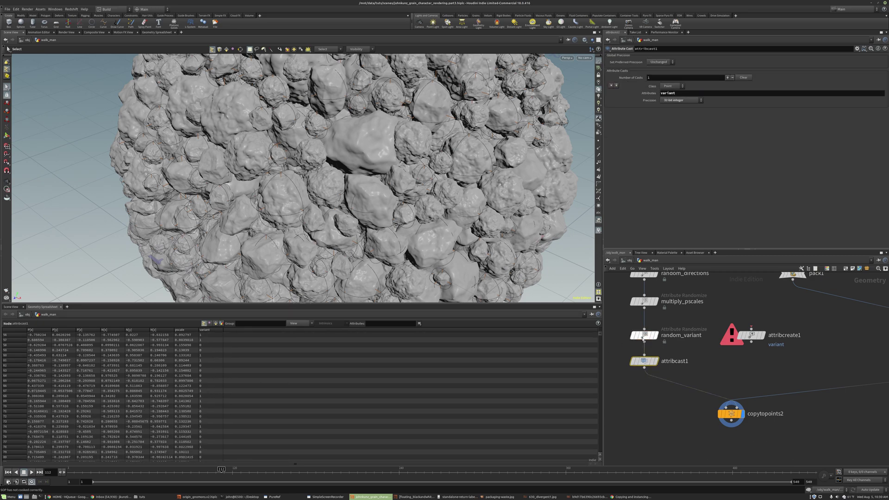
{"action": "scroll", "coordinate": [209, 387], "scroll_direction": "down", "scroll_amount": 3}
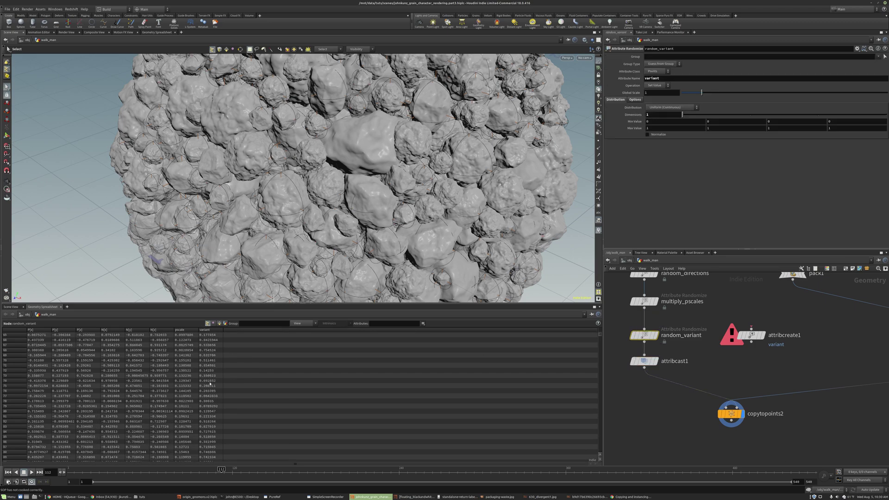
{"action": "scroll", "coordinate": [215, 373], "scroll_direction": "up", "scroll_amount": 4}
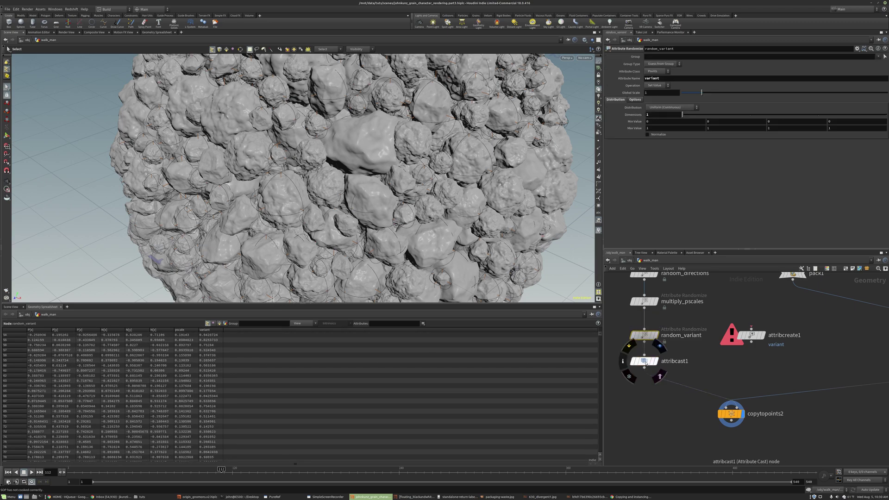
{"action": "left_click", "coordinate": [644, 361]}
{"action": "scroll", "coordinate": [689, 381], "scroll_direction": "down", "scroll_amount": 3}
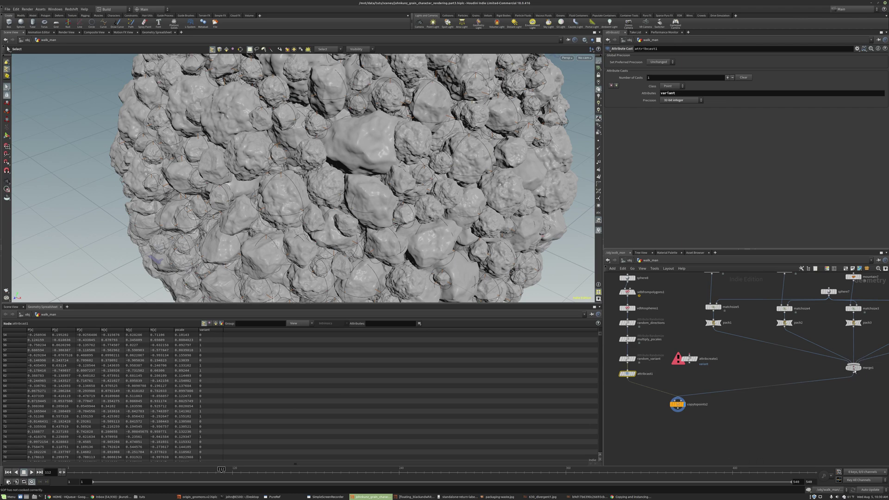
{"action": "left_click", "coordinate": [856, 369]}
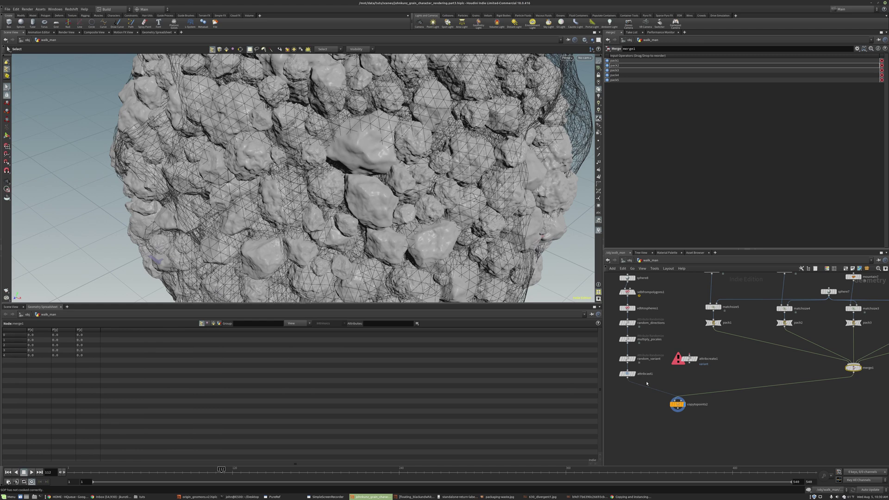
Set the Global Scale of random_variant to 4 and check the variant values before and after the cast
{"action": "scroll", "coordinate": [647, 383], "scroll_direction": "up", "scroll_amount": 3}
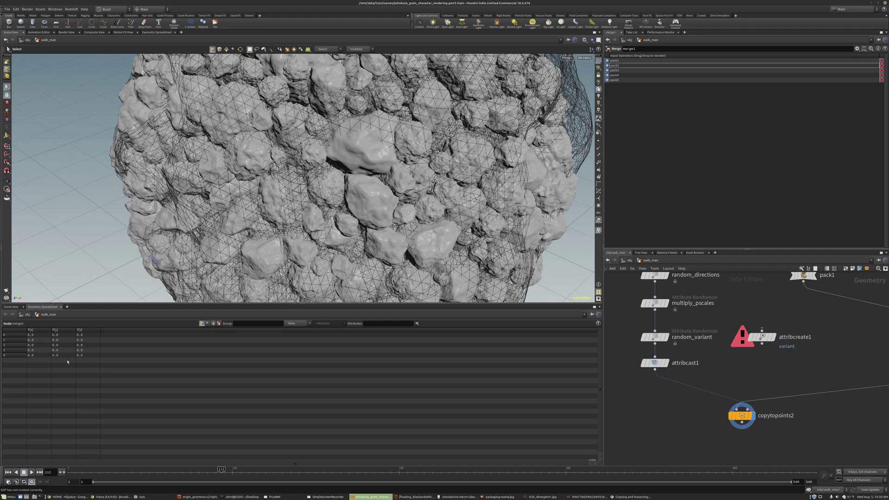
{"action": "middle_click_drag", "start_coordinate": [651, 397], "coordinate": [621, 381]}
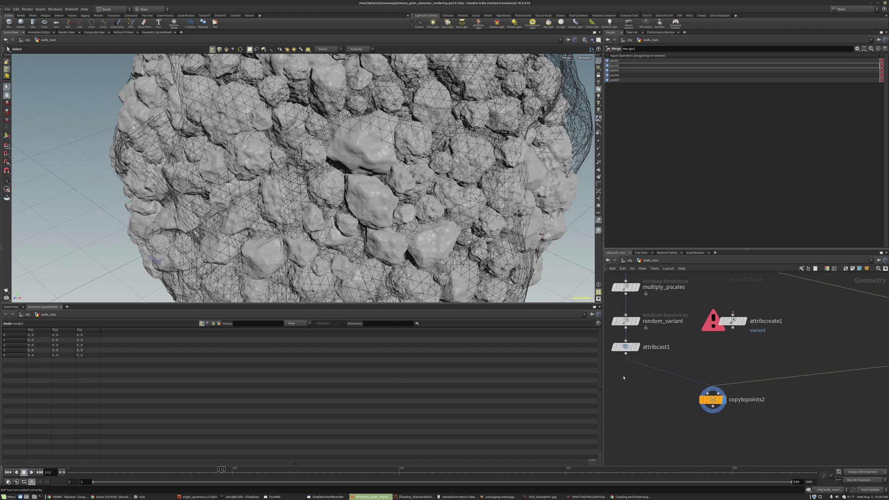
{"action": "left_click", "coordinate": [628, 323]}
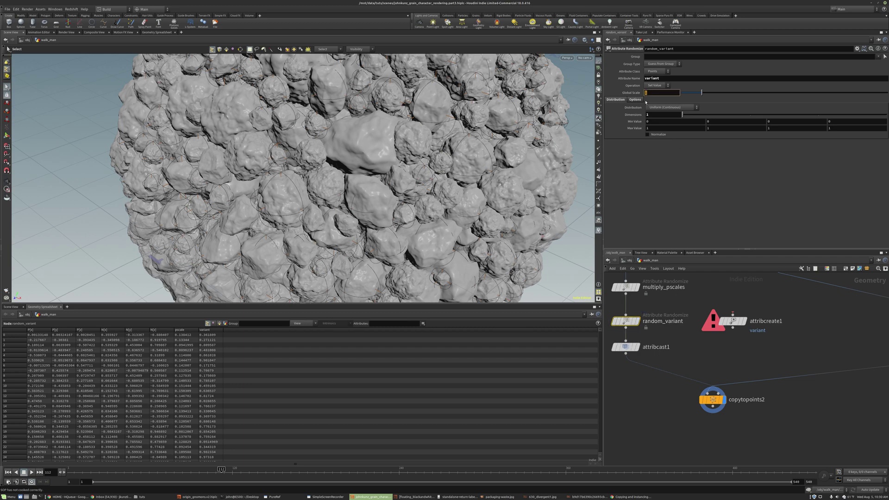
{"action": "type", "text": "4"}
{"action": "key", "text": "Return"}
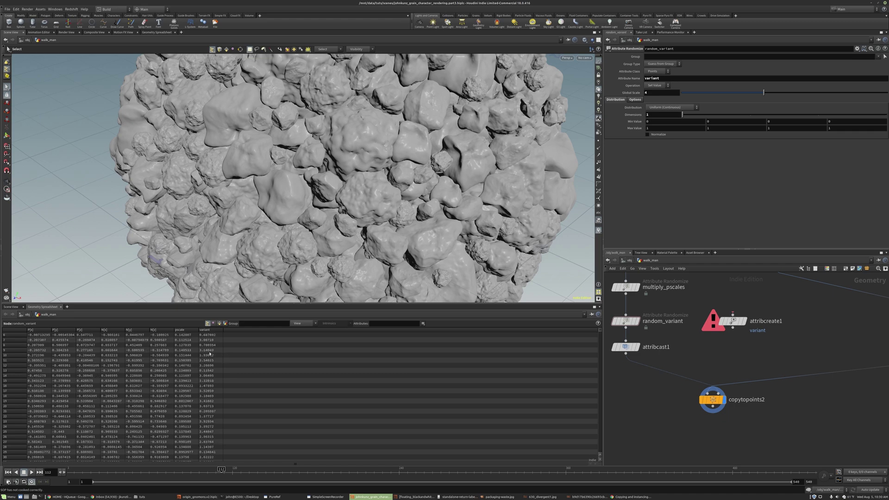
{"action": "scroll", "coordinate": [208, 366], "scroll_direction": "down", "scroll_amount": 9}
{"action": "scroll", "coordinate": [201, 372], "scroll_direction": "down", "scroll_amount": 1}
{"action": "left_click", "coordinate": [625, 348]}
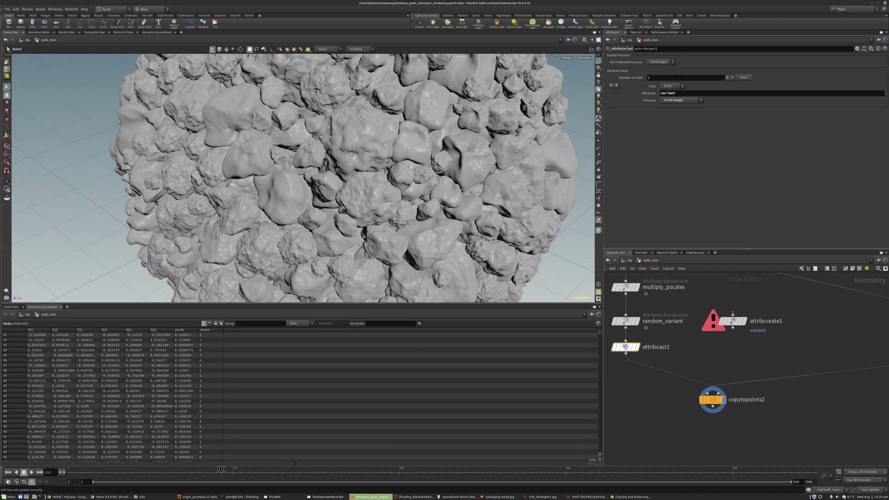
Examine the whole-number variant values in the spreadsheet and view the rock-covered sphere from different angles
{"action": "scroll", "coordinate": [220, 356], "scroll_direction": "down", "scroll_amount": 4}
{"action": "scroll", "coordinate": [217, 354], "scroll_direction": "down", "scroll_amount": 1}
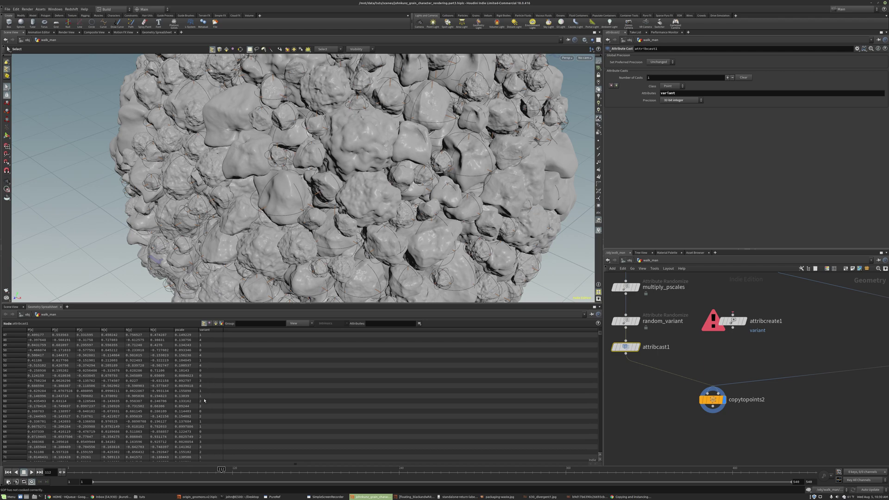
{"action": "scroll", "coordinate": [208, 412], "scroll_direction": "down", "scroll_amount": 1}
{"action": "key", "text": "space+g"}
{"action": "left_click_drag", "start_coordinate": [323, 149], "coordinate": [380, 144]}
{"action": "scroll", "coordinate": [390, 143], "scroll_direction": "up", "scroll_amount": 5}
{"action": "scroll", "coordinate": [730, 343], "scroll_direction": "down", "scroll_amount": 4}
Delete the unused attribcreate1 node from the network
{"action": "middle_click_drag", "start_coordinate": [846, 346], "coordinate": [715, 346]}
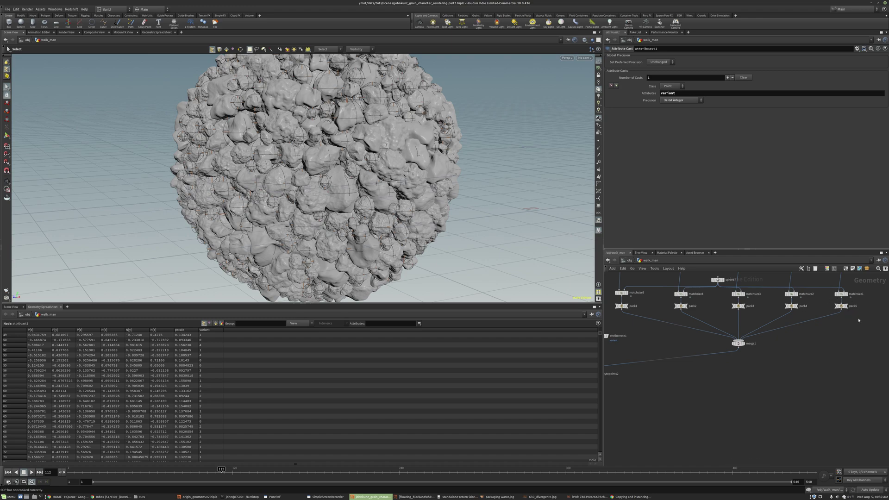
{"action": "middle_click_drag", "start_coordinate": [768, 378], "coordinate": [824, 365]}
{"action": "scroll", "coordinate": [679, 335], "scroll_direction": "up", "scroll_amount": 3}
{"action": "middle_click_drag", "start_coordinate": [683, 335], "coordinate": [756, 337]}
{"action": "left_click", "coordinate": [685, 326]}
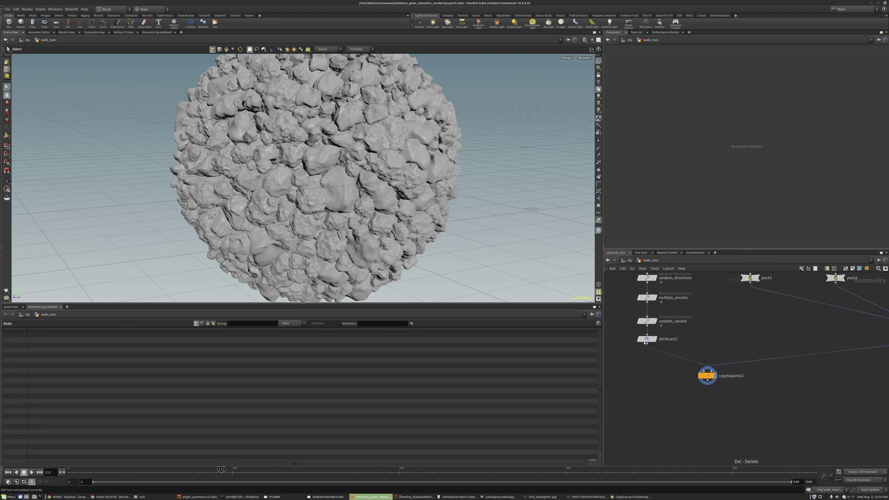
Rename attribcast1 to "round_variant_to_whole_number"
{"action": "scroll", "coordinate": [650, 334], "scroll_direction": "up", "scroll_amount": 3}
{"action": "double_click", "coordinate": [683, 340]}
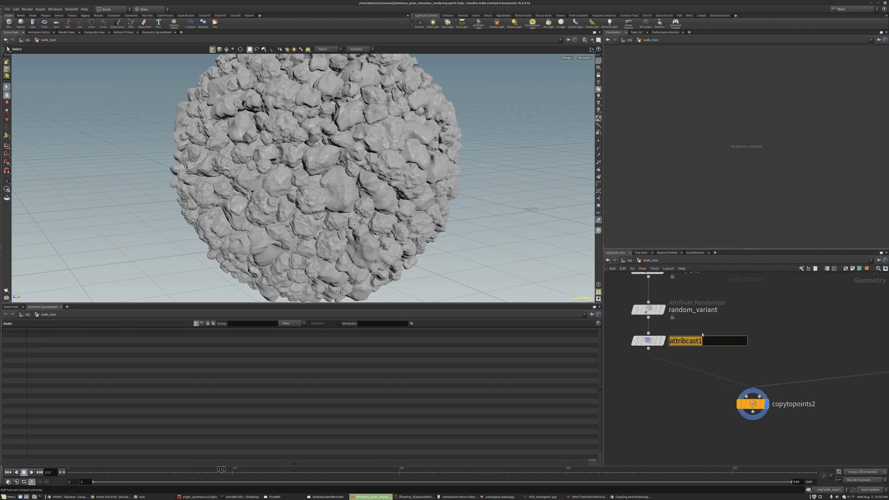
{"action": "type", "text": "round_v"}
{"action": "type", "text": "ariant_to_who"}
{"action": "type", "text": "le_number"}
{"action": "key", "text": "Return"}
Set the distribution of random_variant to Custom Ramp
{"action": "left_click", "coordinate": [657, 310]}
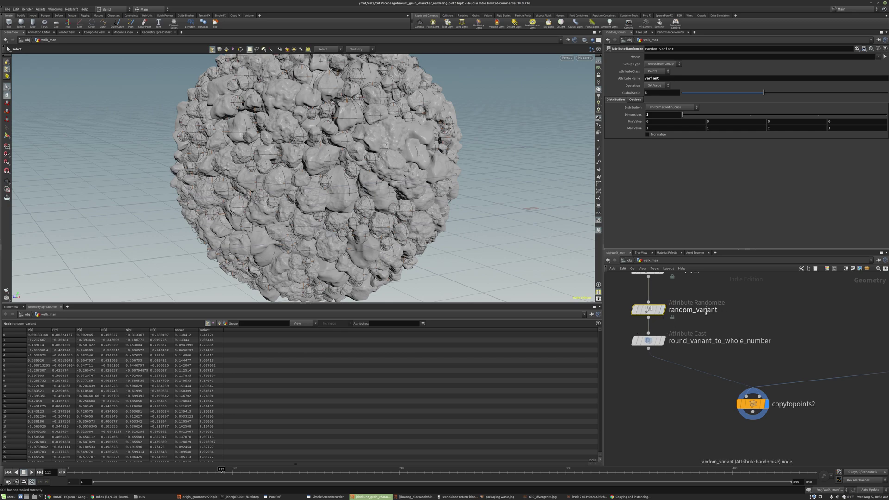
{"action": "left_click", "coordinate": [687, 107]}
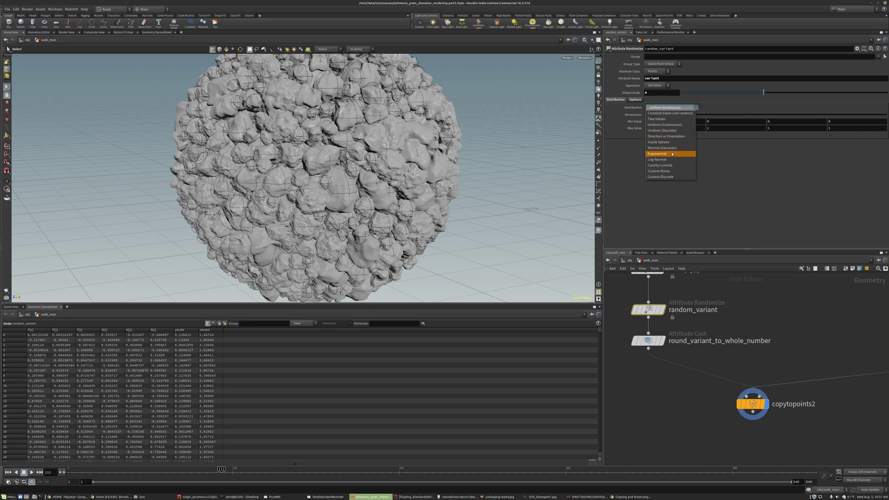
{"action": "left_click", "coordinate": [670, 171]}
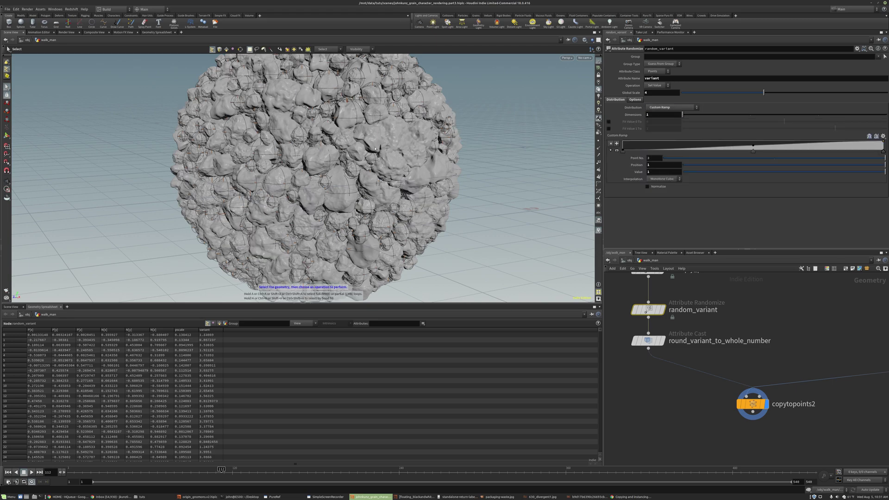
Move the middle point of random_variant's ramp to about position 0.98 and value 0.05, and view the rocks
{"action": "left_click_drag", "start_coordinate": [752, 151], "coordinate": [876, 152]}
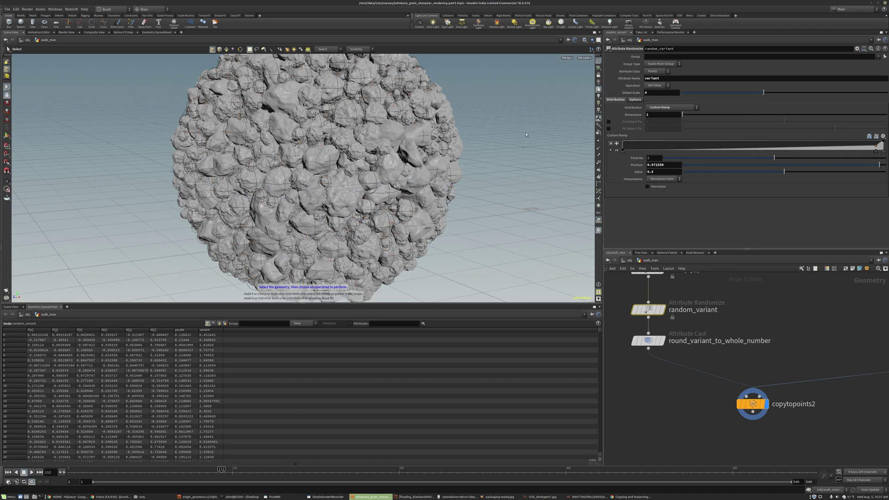
{"action": "left_click_drag", "start_coordinate": [478, 130], "coordinate": [548, 145], "text": "alt"}
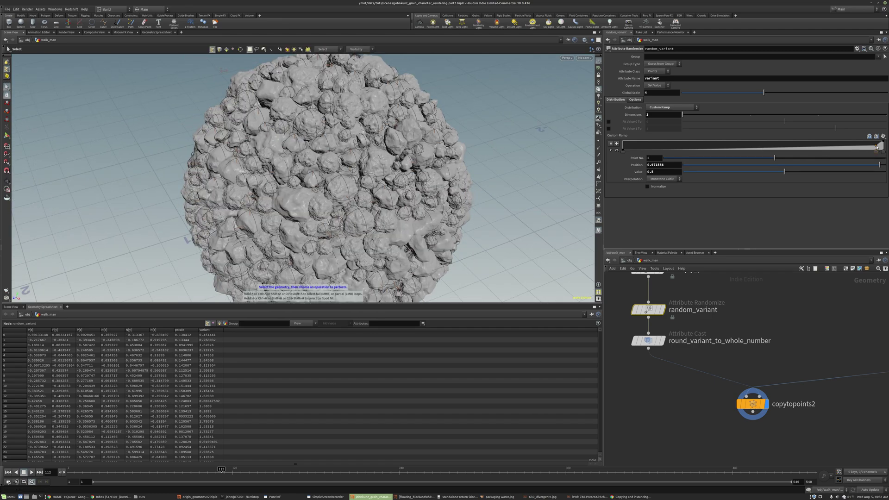
{"action": "left_click_drag", "start_coordinate": [876, 149], "coordinate": [878, 151]}
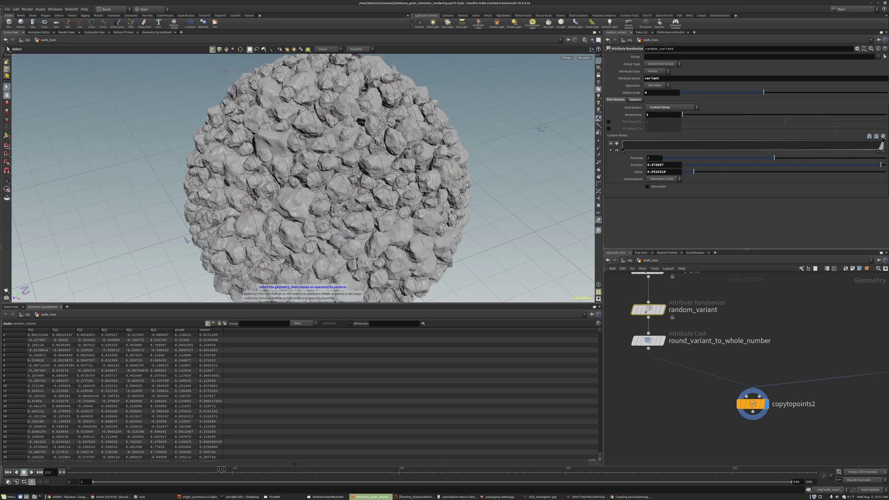
{"action": "left_click_drag", "start_coordinate": [522, 196], "coordinate": [402, 178], "text": "alt"}
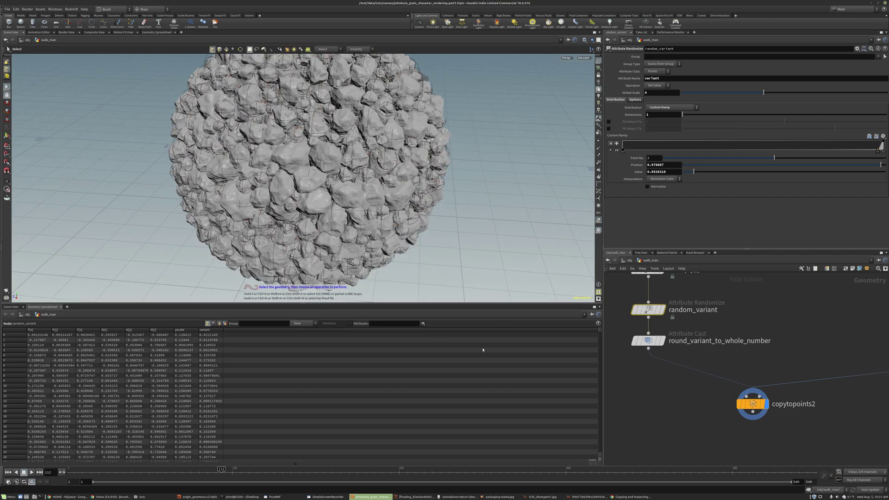
Check the rounded variant values of round_variant_to_whole_number in the spreadsheet
{"action": "left_click", "coordinate": [650, 341]}
{"action": "scroll", "coordinate": [203, 366], "scroll_direction": "down", "scroll_amount": 3}
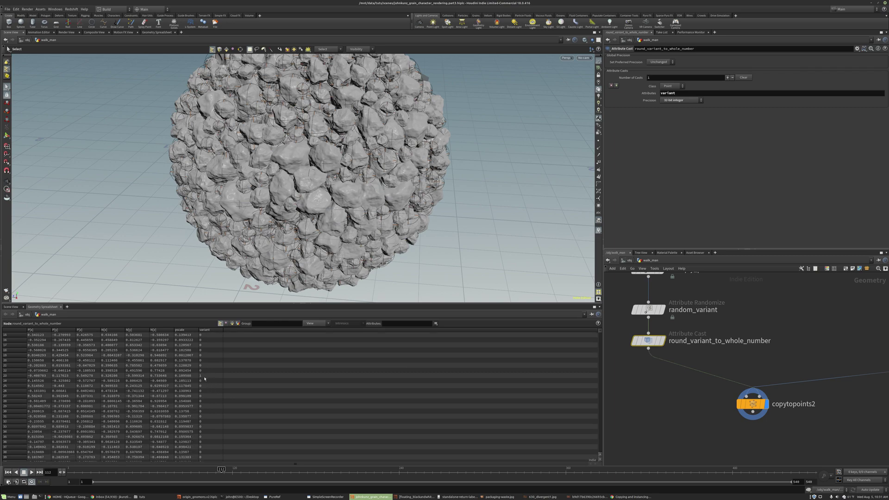
{"action": "scroll", "coordinate": [209, 387], "scroll_direction": "down", "scroll_amount": 4}
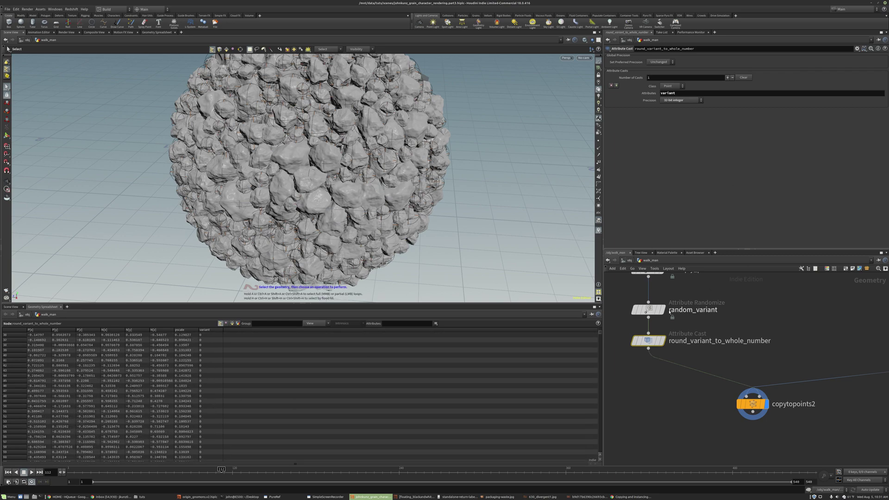
Move the middle point of random_variant's ramp to about position 0.05 and value 0.92, and view the rocks
{"action": "left_click", "coordinate": [648, 309]}
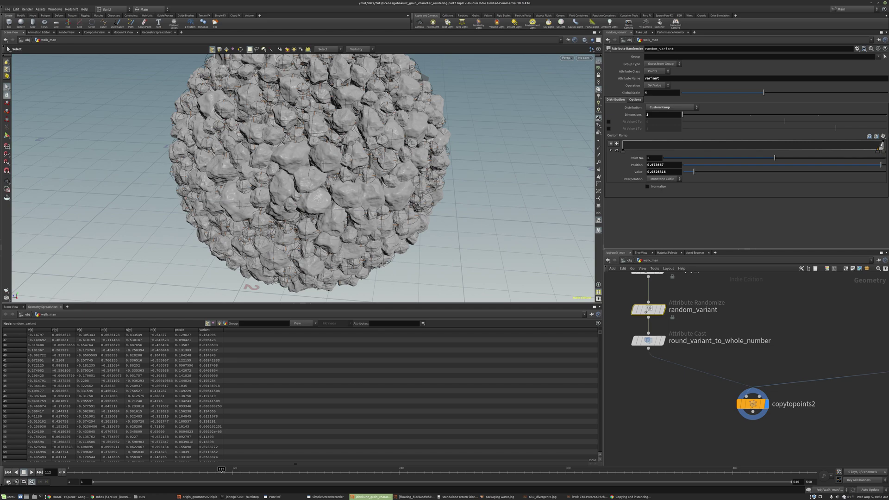
{"action": "left_click_drag", "start_coordinate": [877, 151], "coordinate": [637, 143]}
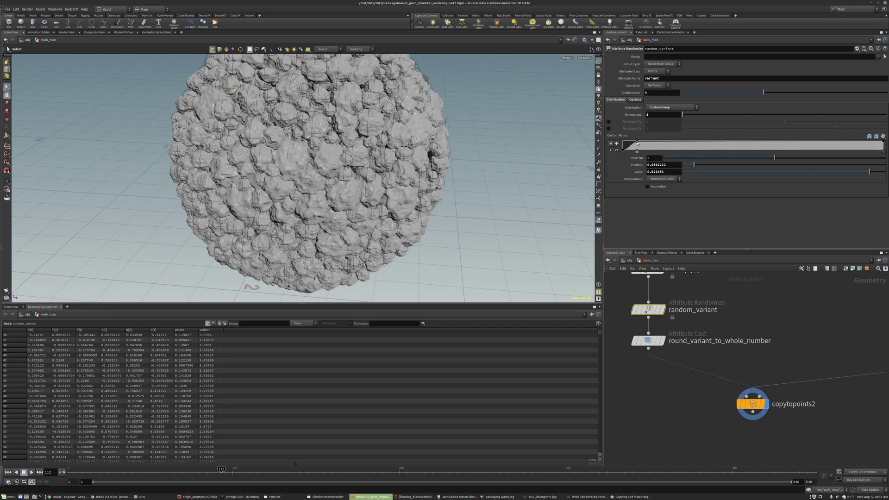
{"action": "key", "text": "Escape"}
{"action": "left_click_drag", "start_coordinate": [462, 135], "coordinate": [481, 155]}
{"action": "key", "text": "s"}
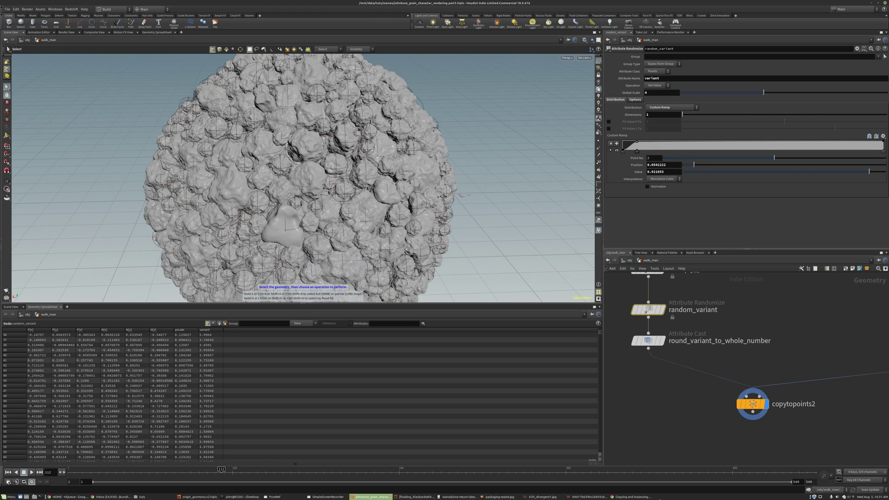
Switch to the browser and review the sand grain reference images in the fxguide article on Pixar's Piper
{"action": "left_click", "coordinate": [644, 497]}
{"action": "left_click", "coordinate": [323, 60]}
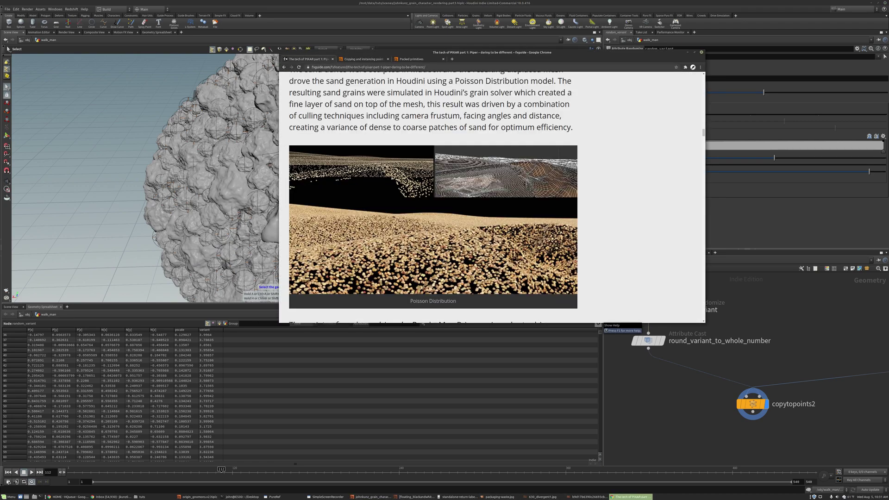
{"action": "left_click_drag", "start_coordinate": [703, 135], "coordinate": [701, 130]}
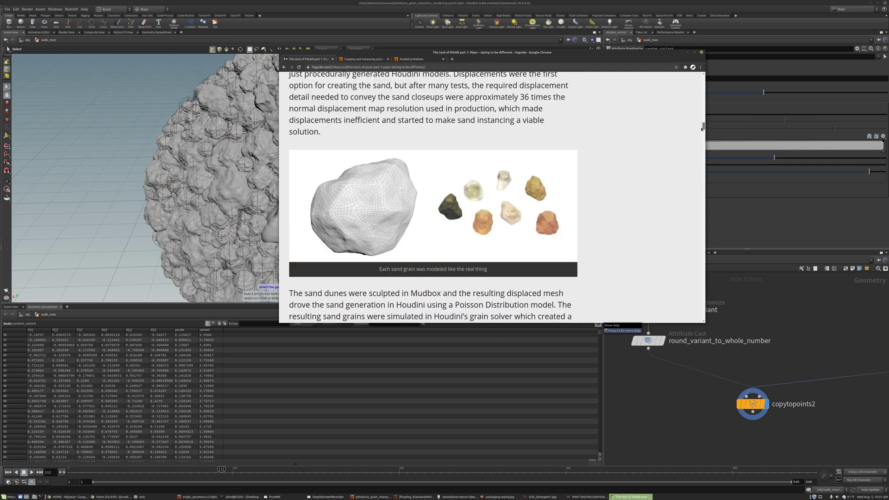
{"action": "scroll", "coordinate": [463, 194], "scroll_direction": "down", "scroll_amount": 2}
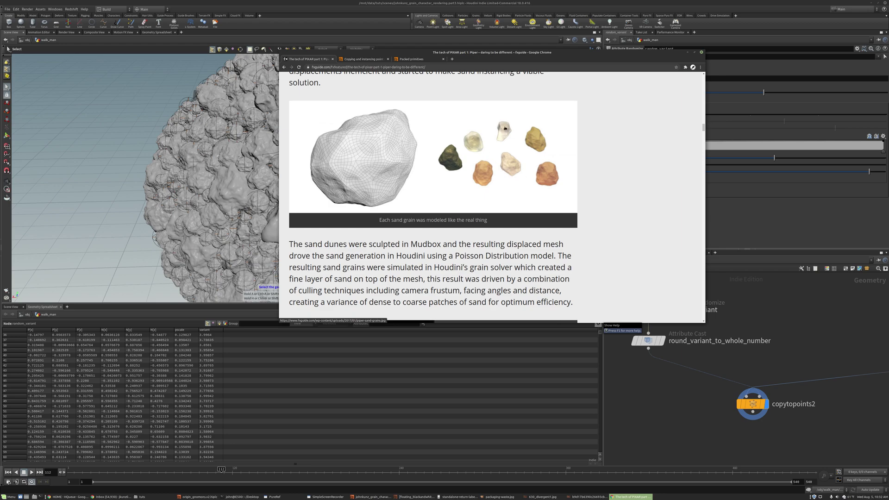
{"action": "scroll", "coordinate": [479, 155], "scroll_direction": "down", "scroll_amount": 8}
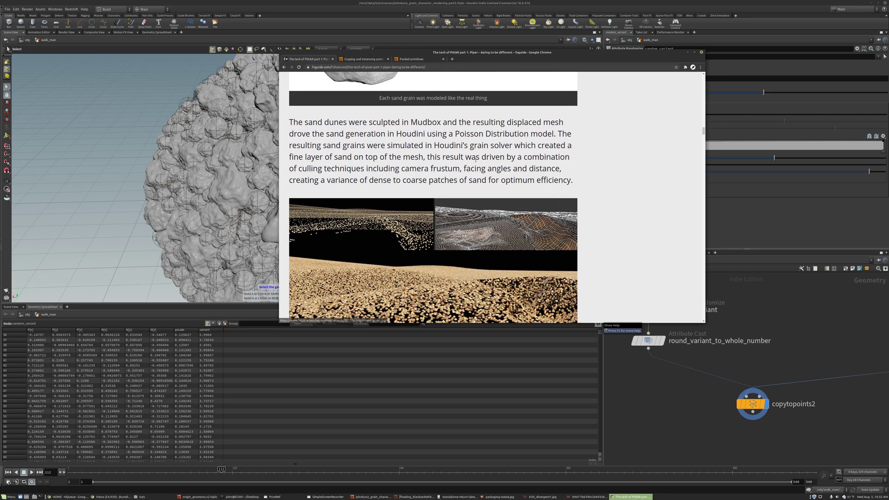
{"action": "left_click_drag", "start_coordinate": [703, 133], "coordinate": [702, 150]}
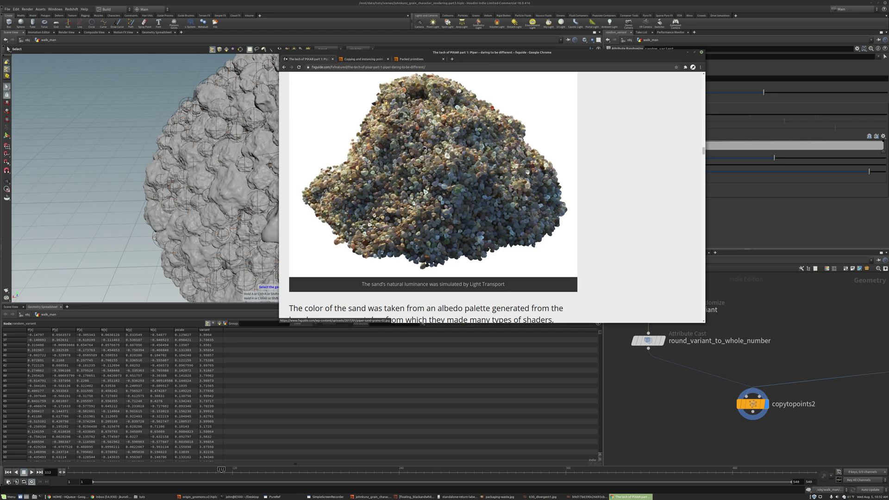
{"action": "scroll", "coordinate": [459, 162], "scroll_direction": "down", "scroll_amount": 6}
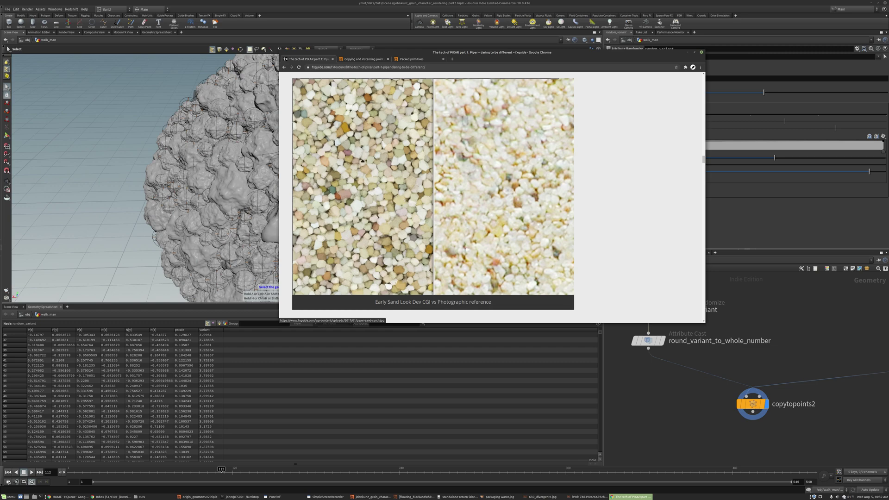
{"action": "left_click", "coordinate": [705, 267]}
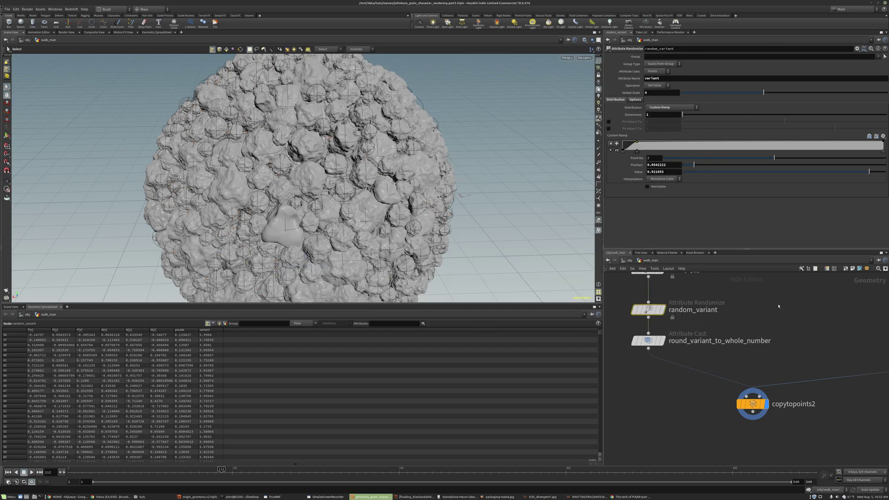
Move the middle point of random_variant's ramp to about position 0.70 and value 0.18
{"action": "left_click_drag", "start_coordinate": [637, 143], "coordinate": [806, 152]}
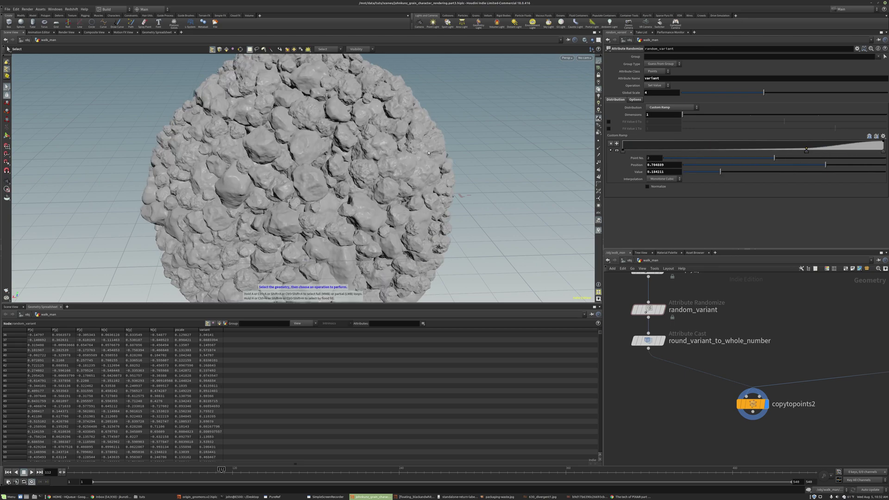
{"action": "key", "text": "Escape"}
{"action": "left_click_drag", "start_coordinate": [255, 140], "coordinate": [337, 125]}
{"action": "middle_click_drag", "start_coordinate": [336, 125], "coordinate": [343, 146]}
{"action": "scroll", "coordinate": [352, 165], "scroll_direction": "down", "scroll_amount": 3}
{"action": "scroll", "coordinate": [672, 361], "scroll_direction": "down", "scroll_amount": 4}
{"action": "scroll", "coordinate": [672, 361], "scroll_direction": "down", "scroll_amount": 6}
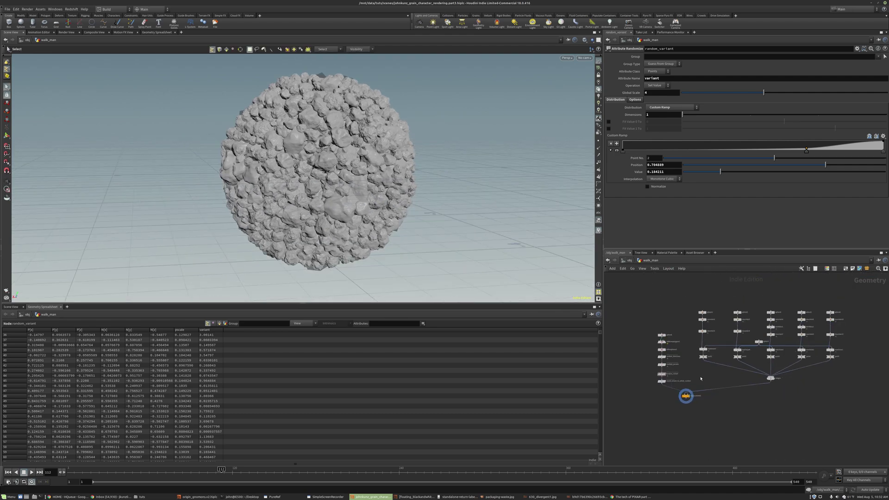
{"action": "scroll", "coordinate": [655, 384], "scroll_direction": "up", "scroll_amount": 2}
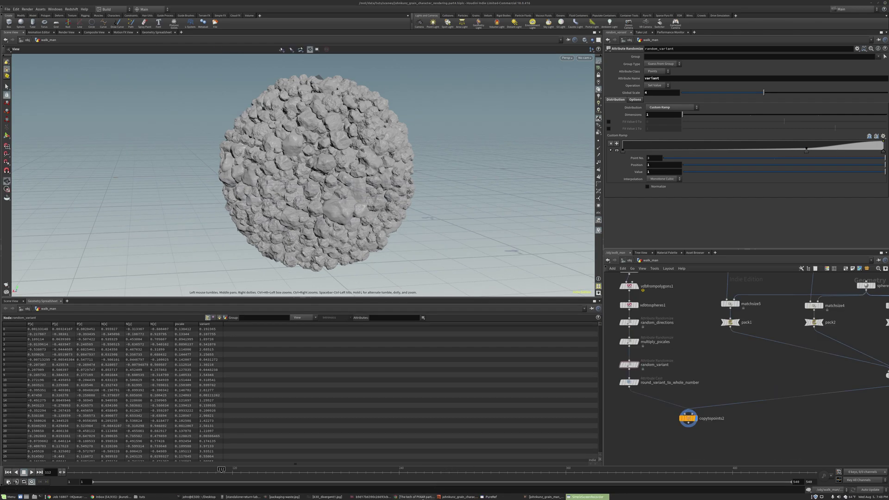
View the sand pile reference in the browser and inspect the multiply_pscales settings in Houdini
{"action": "left_click", "coordinate": [419, 496]}
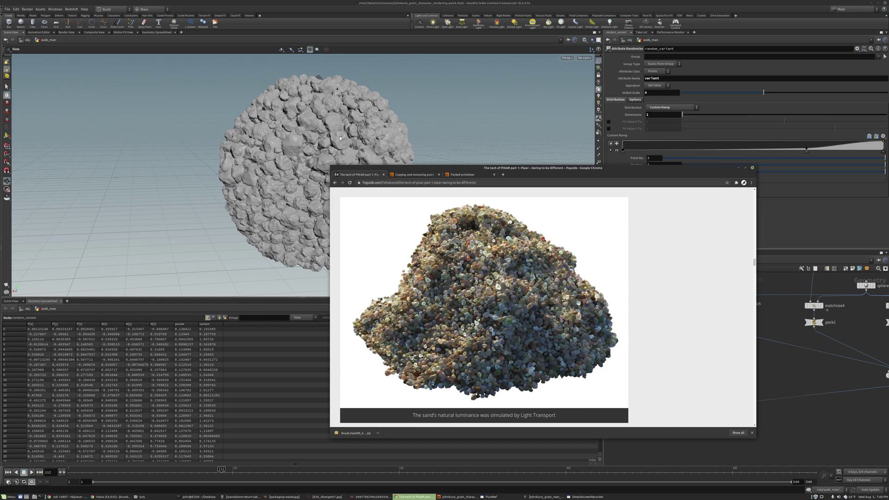
{"action": "left_click", "coordinate": [817, 380]}
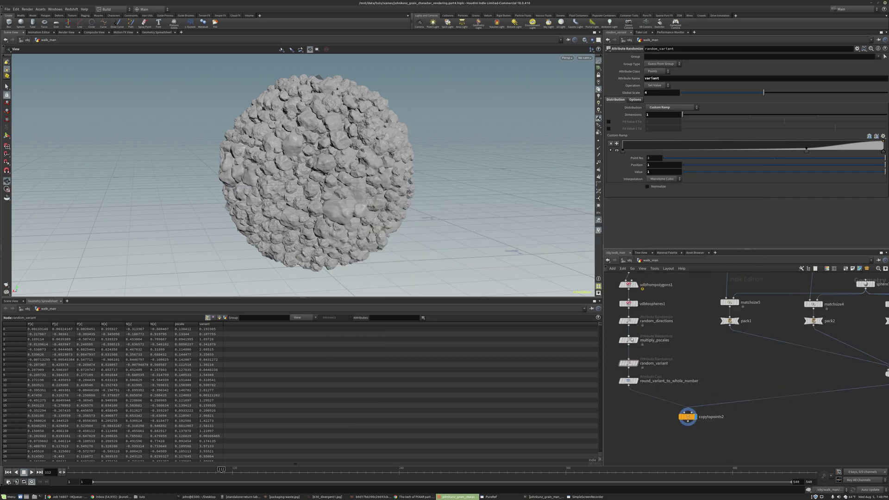
{"action": "left_click", "coordinate": [635, 339]}
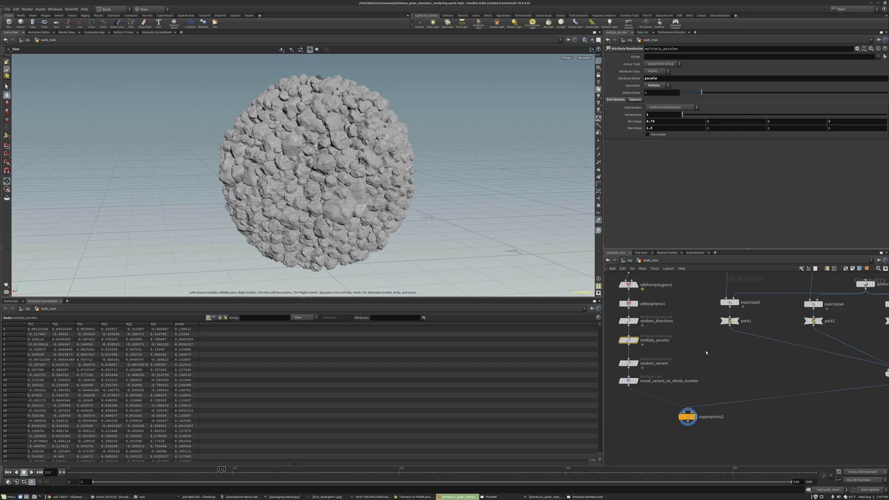
Move the render flag from timeblend1 to copytopoints2
{"action": "scroll", "coordinate": [706, 352], "scroll_direction": "down", "scroll_amount": 3}
{"action": "scroll", "coordinate": [709, 398], "scroll_direction": "down", "scroll_amount": 3}
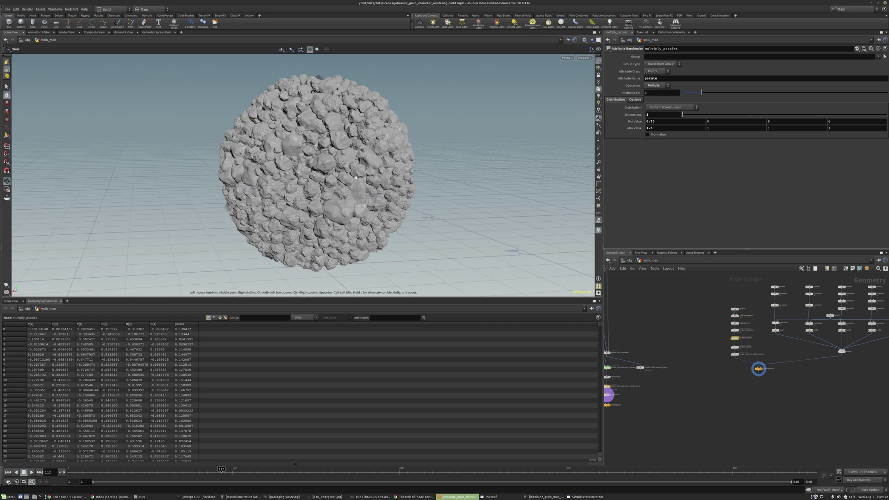
{"action": "middle_click_drag", "start_coordinate": [682, 413], "coordinate": [705, 405]}
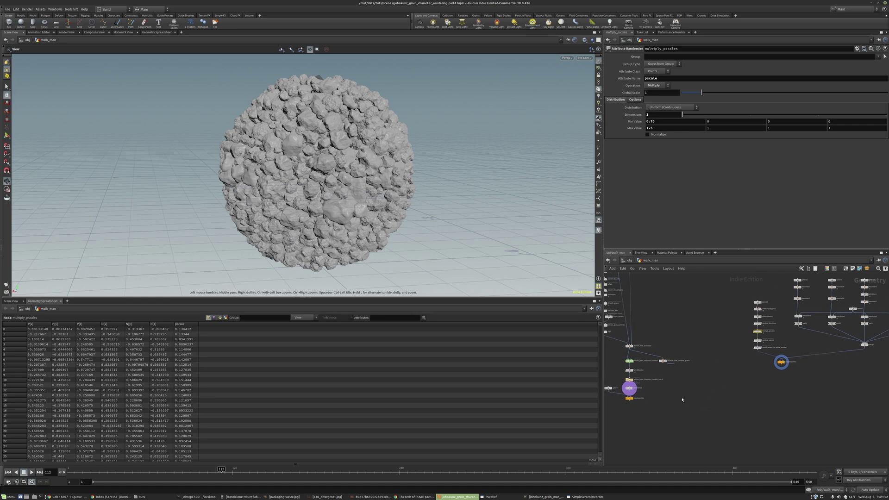
{"action": "scroll", "coordinate": [638, 395], "scroll_direction": "up", "scroll_amount": 4}
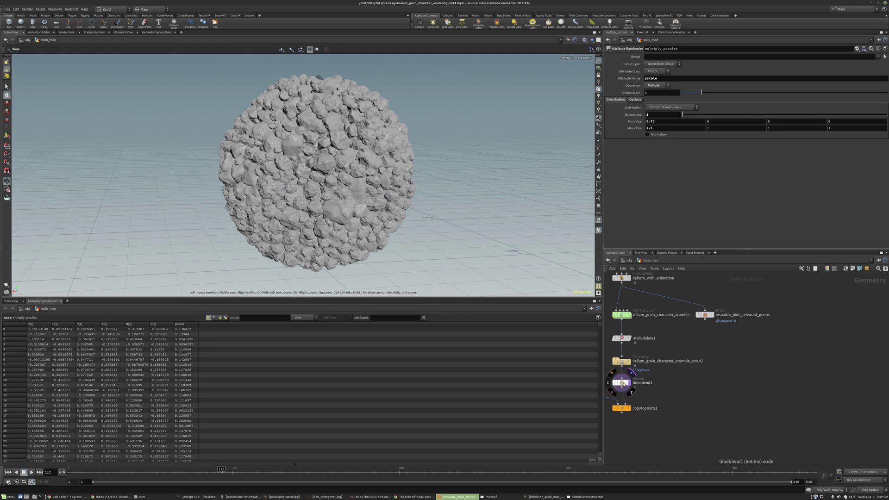
{"action": "scroll", "coordinate": [624, 384], "scroll_direction": "down", "scroll_amount": 2}
{"action": "scroll", "coordinate": [623, 385], "scroll_direction": "down", "scroll_amount": 1}
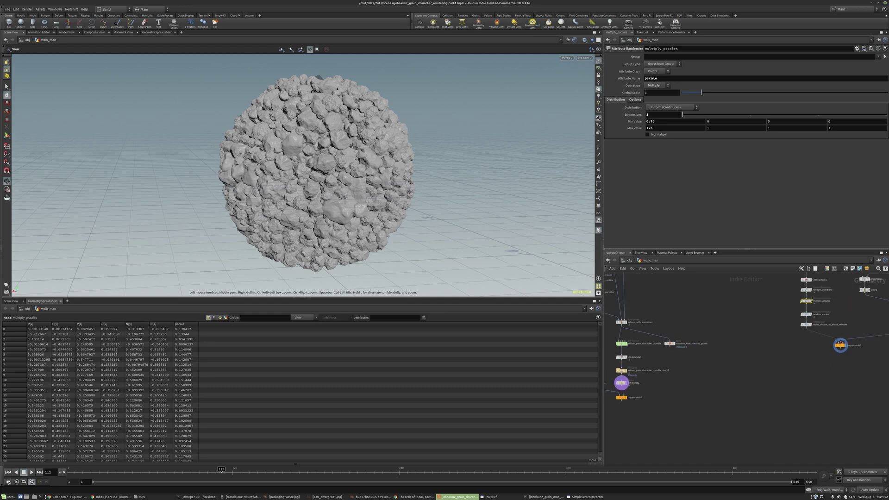
{"action": "scroll", "coordinate": [840, 345], "scroll_direction": "up", "scroll_amount": 1}
{"action": "key", "text": "r"}
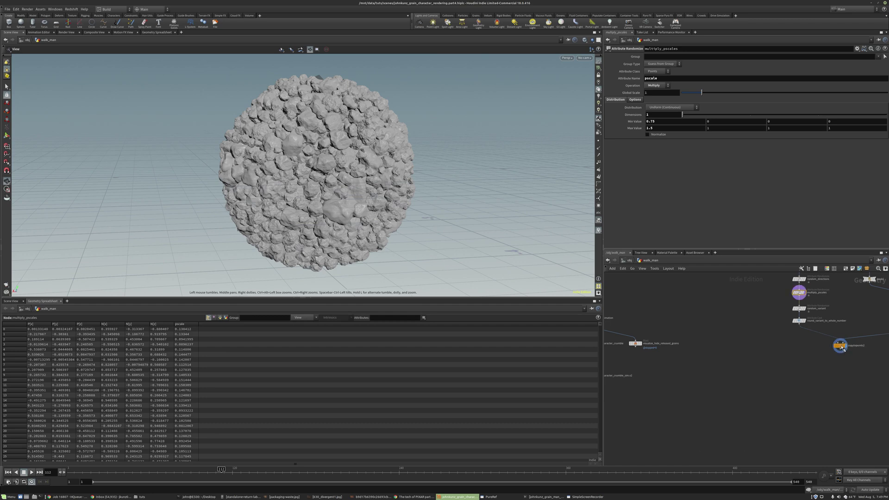
{"action": "middle_click_drag", "start_coordinate": [843, 349], "coordinate": [751, 383]}
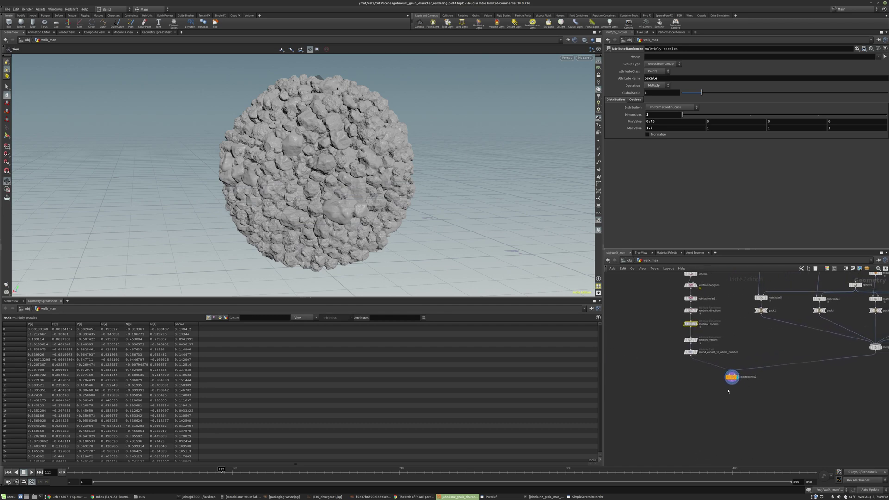
Enable instancing of SOP-level packed primitives in walk_man's Redshift object settings
{"action": "left_click", "coordinate": [629, 261]}
{"action": "mouse_move", "coordinate": [741, 351]}
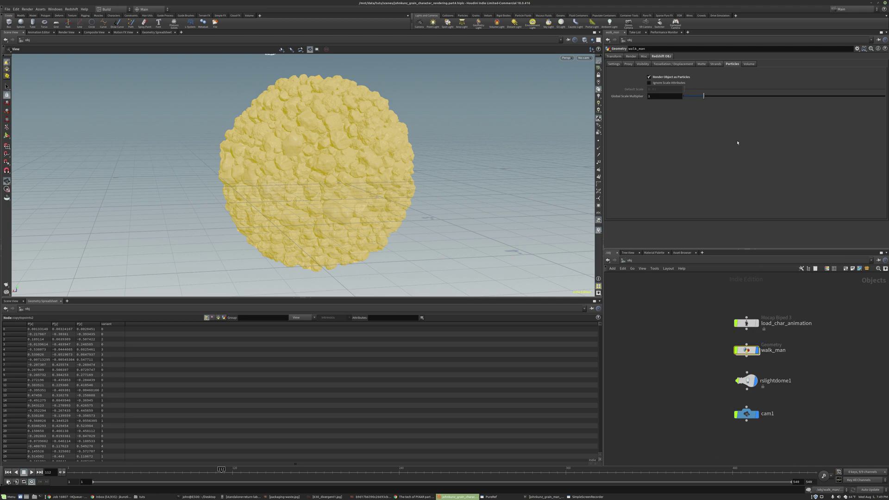
{"action": "left_click", "coordinate": [667, 79]}
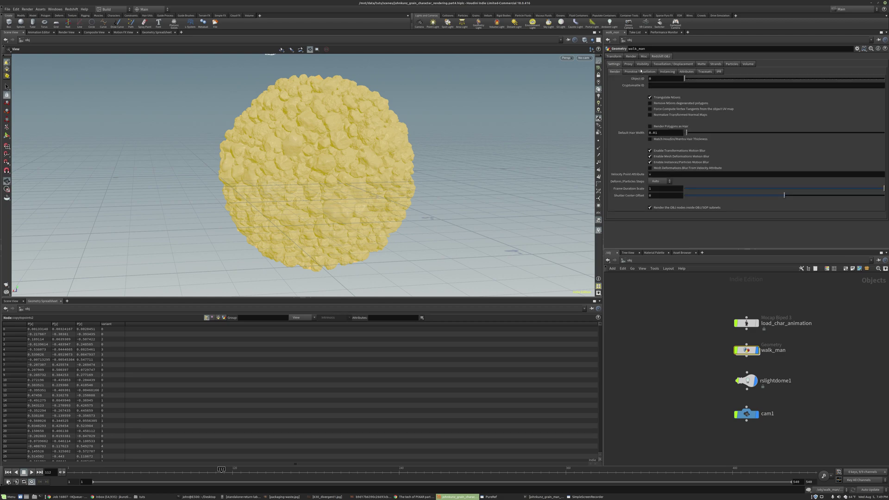
{"action": "left_click", "coordinate": [665, 73]}
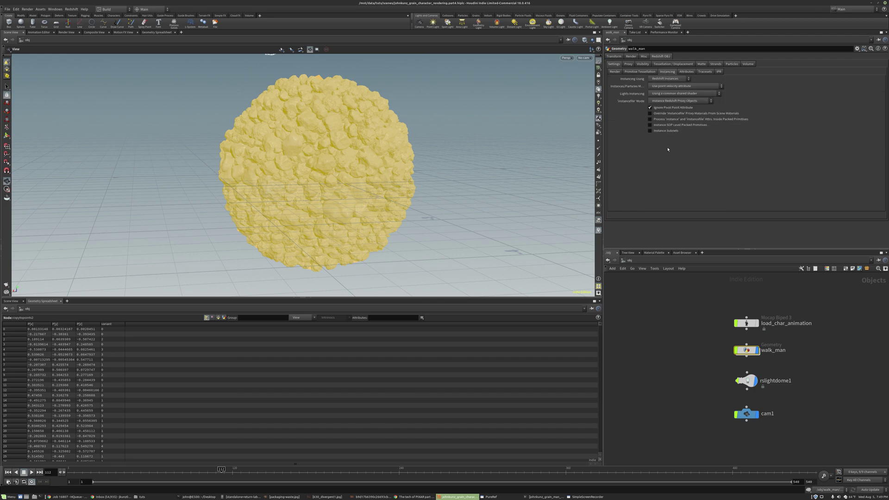
{"action": "left_click", "coordinate": [682, 126]}
Inspect the geometry info of copytopoints2 inside walk_man and review the packed rock branches feeding it
{"action": "double_click", "coordinate": [746, 351]}
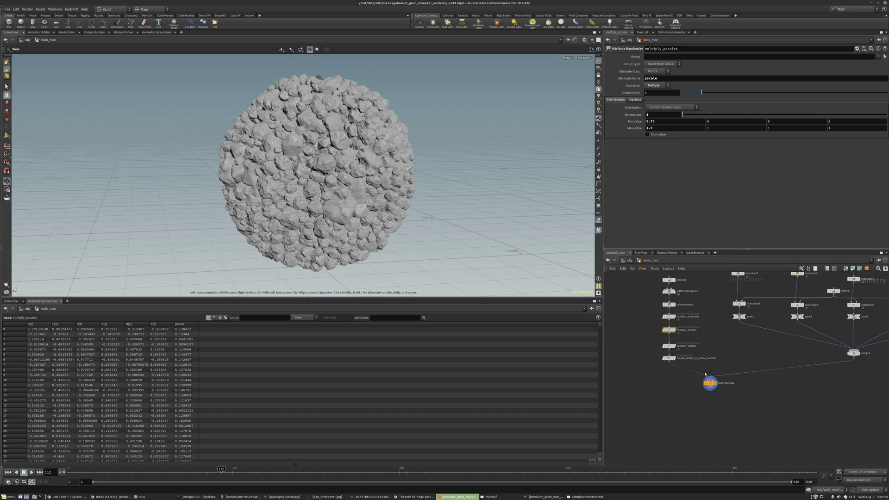
{"action": "scroll", "coordinate": [705, 373], "scroll_direction": "down", "scroll_amount": 2}
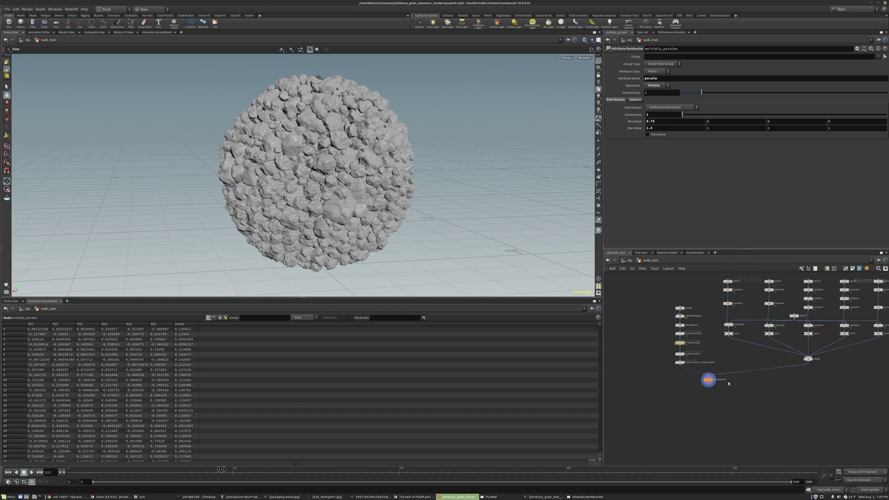
{"action": "scroll", "coordinate": [735, 377], "scroll_direction": "up", "scroll_amount": 3}
{"action": "middle_click", "coordinate": [705, 380]}
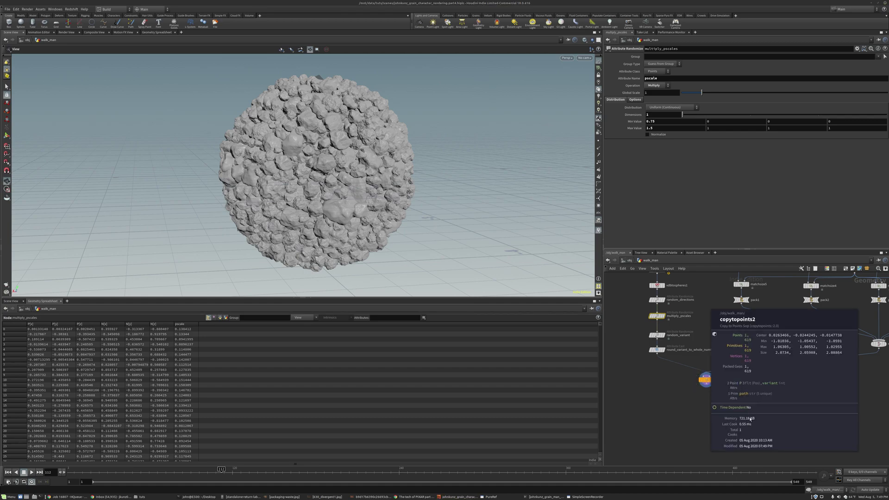
{"action": "scroll", "coordinate": [750, 419], "scroll_direction": "down", "scroll_amount": 1}
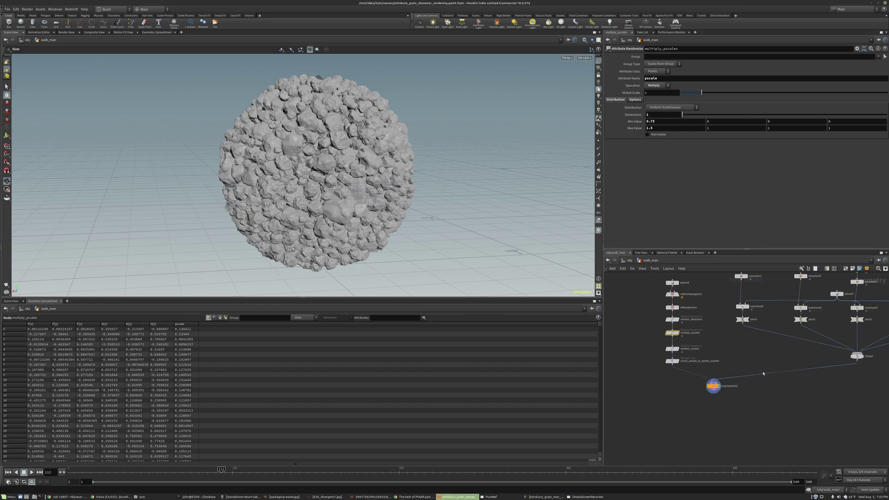
{"action": "scroll", "coordinate": [713, 380], "scroll_direction": "up", "scroll_amount": 2}
{"action": "middle_click_drag", "start_coordinate": [770, 306], "coordinate": [719, 319]}
{"action": "scroll", "coordinate": [695, 343], "scroll_direction": "down", "scroll_amount": 3}
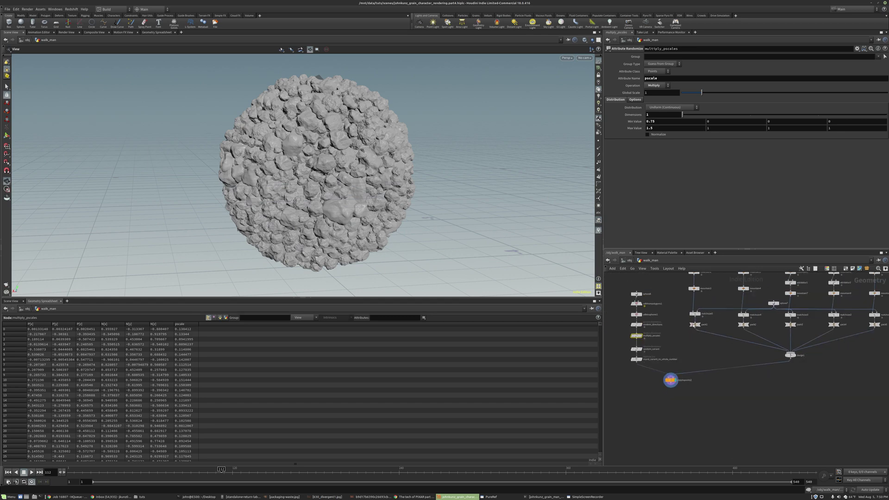
Return to the object level, deselect walk_man and bring up the Redshift commands
{"action": "key", "text": "u"}
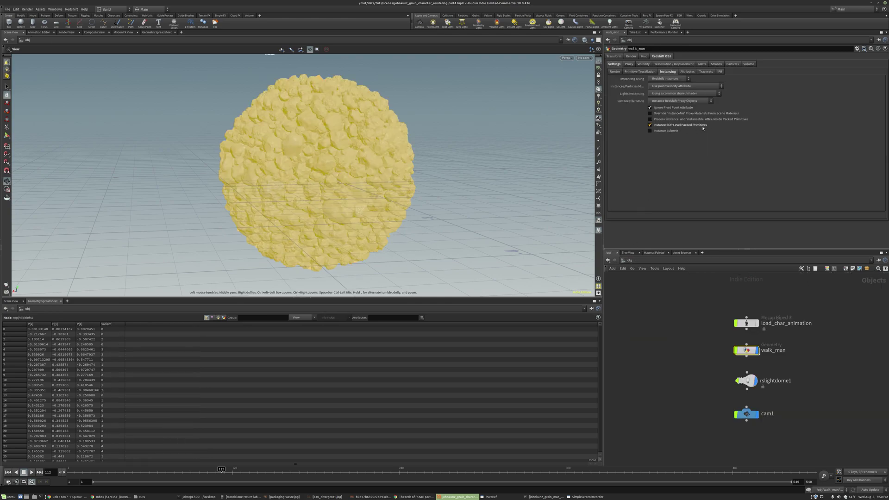
{"action": "left_click", "coordinate": [686, 366]}
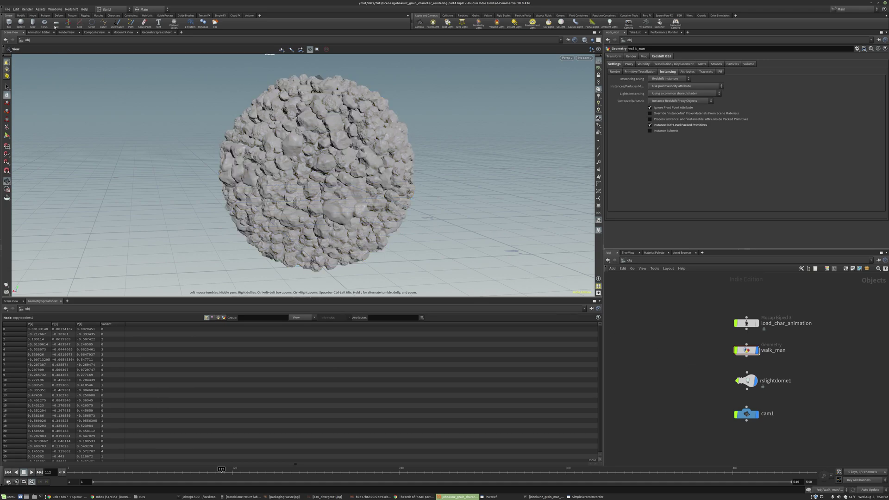
{"action": "left_click", "coordinate": [69, 9]}
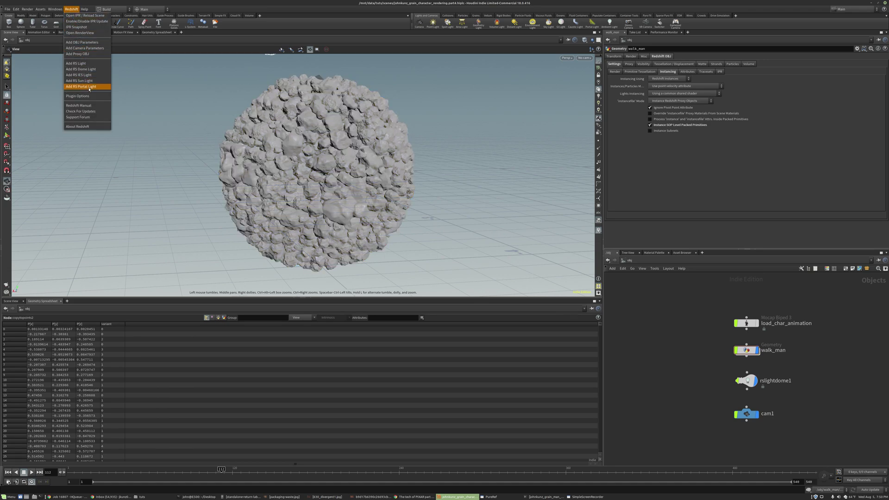
Open the Redshift render view, start the interactive render and set its camera to /obj/cam1
{"action": "left_click", "coordinate": [148, 67]}
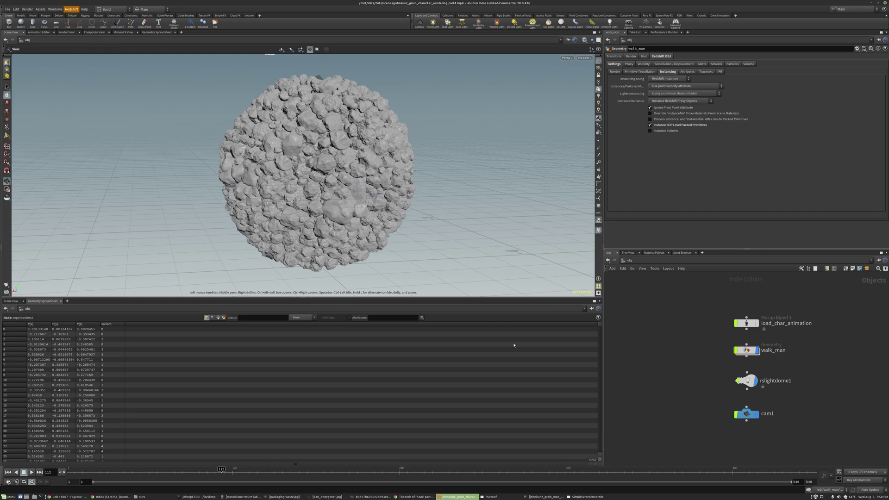
{"action": "left_click", "coordinate": [308, 164]}
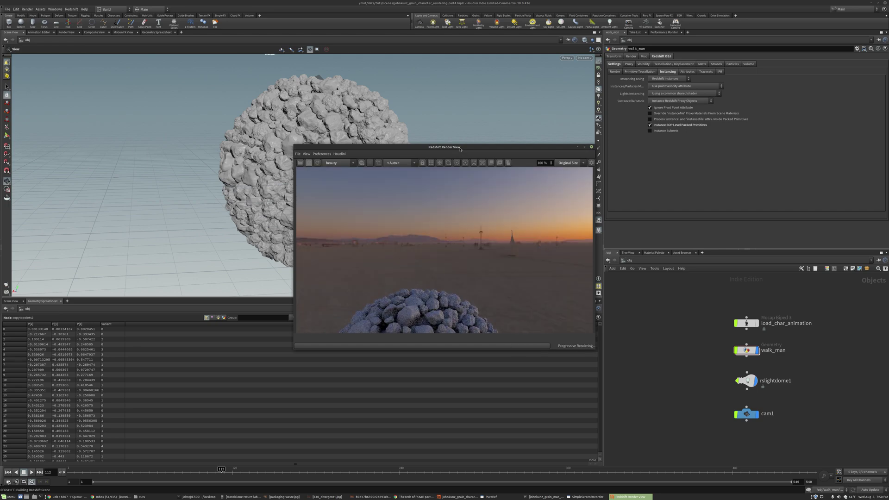
{"action": "left_click_drag", "start_coordinate": [460, 149], "coordinate": [458, 164]}
{"action": "left_click", "coordinate": [398, 178]}
{"action": "left_click", "coordinate": [396, 184]}
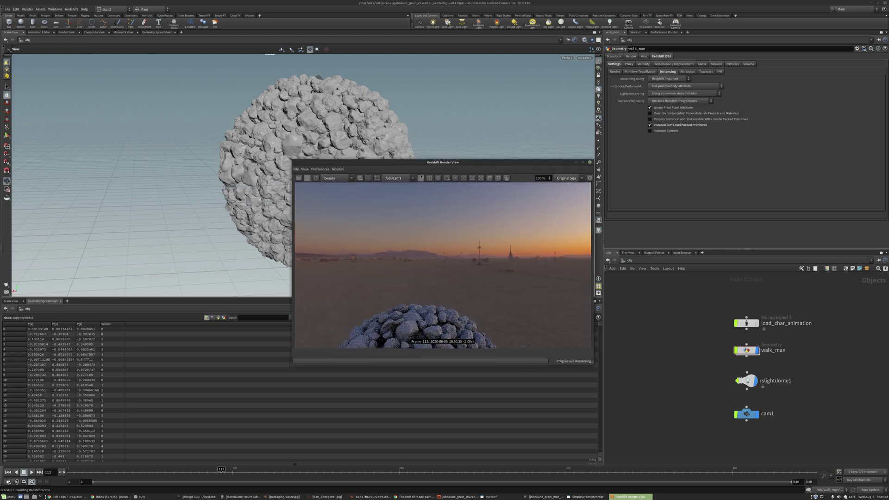
Look through cam1 in the viewport and move the camera to frame the whole rock sphere
{"action": "left_click", "coordinate": [584, 57]}
{"action": "left_click", "coordinate": [587, 85]}
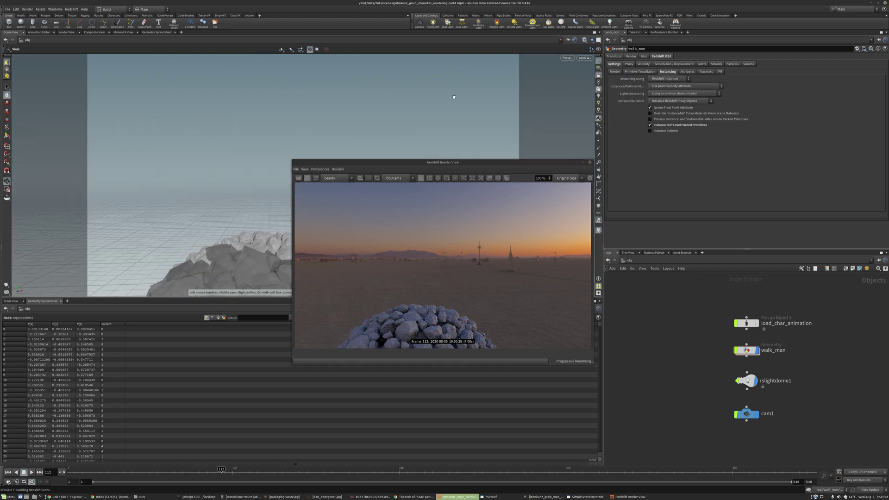
{"action": "left_click_drag", "start_coordinate": [429, 100], "coordinate": [350, 122]}
{"action": "left_click_drag", "start_coordinate": [409, 165], "coordinate": [375, 262]}
{"action": "left_click_drag", "start_coordinate": [457, 142], "coordinate": [407, 185]}
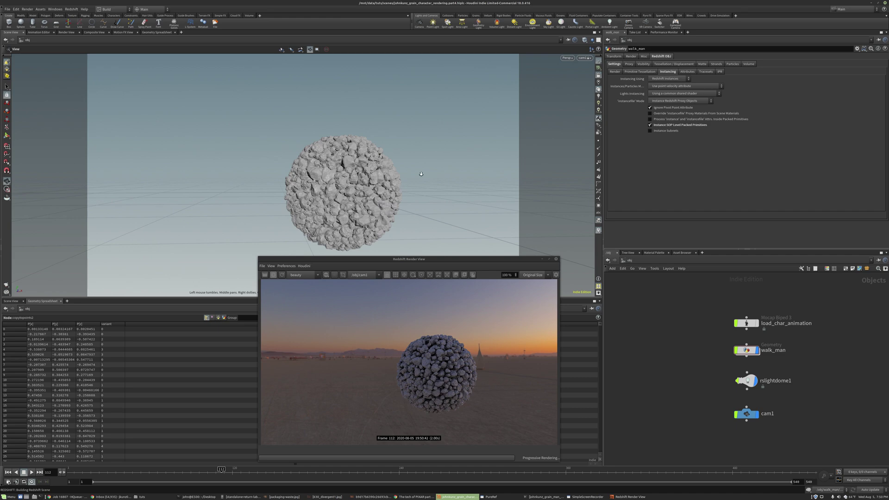
{"action": "scroll", "coordinate": [407, 186], "scroll_direction": "up", "scroll_amount": 5}
Clear the dome map image from rslightdome1 and examine the rocks up close in the render
{"action": "left_click", "coordinate": [746, 387]}
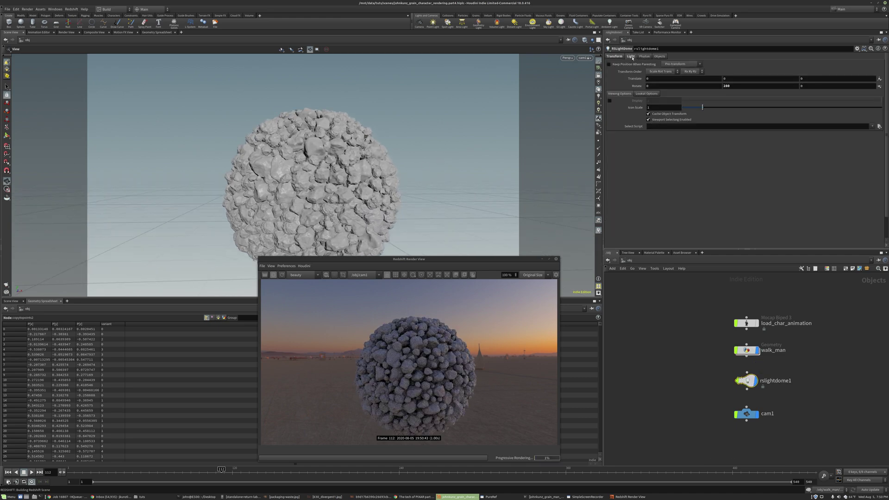
{"action": "left_click", "coordinate": [631, 57]}
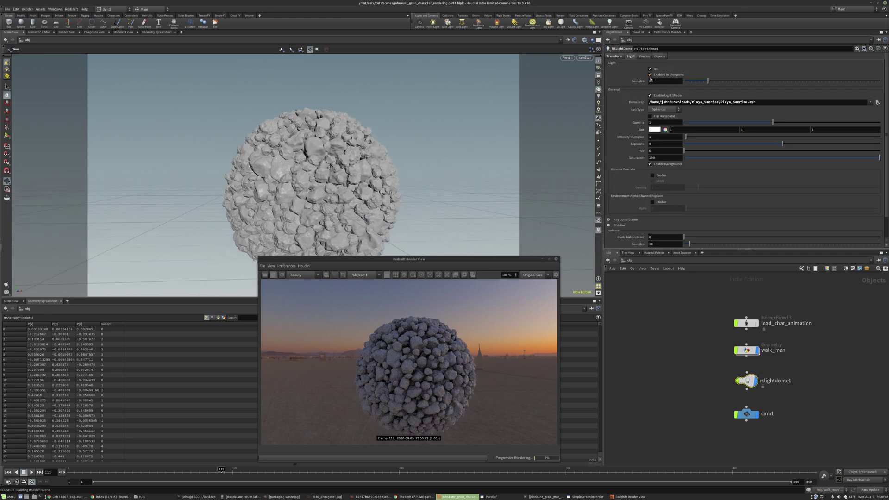
{"action": "double_click", "coordinate": [662, 102]}
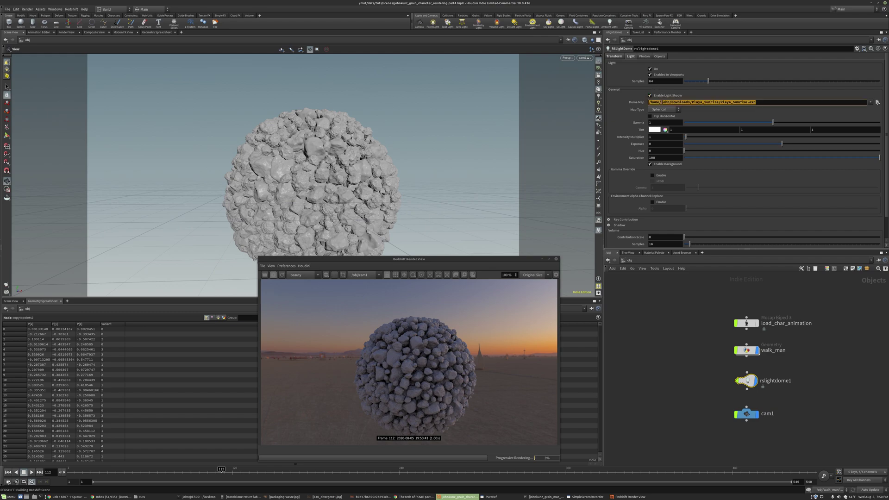
{"action": "key", "text": "BackSpace"}
{"action": "key", "text": "Return"}
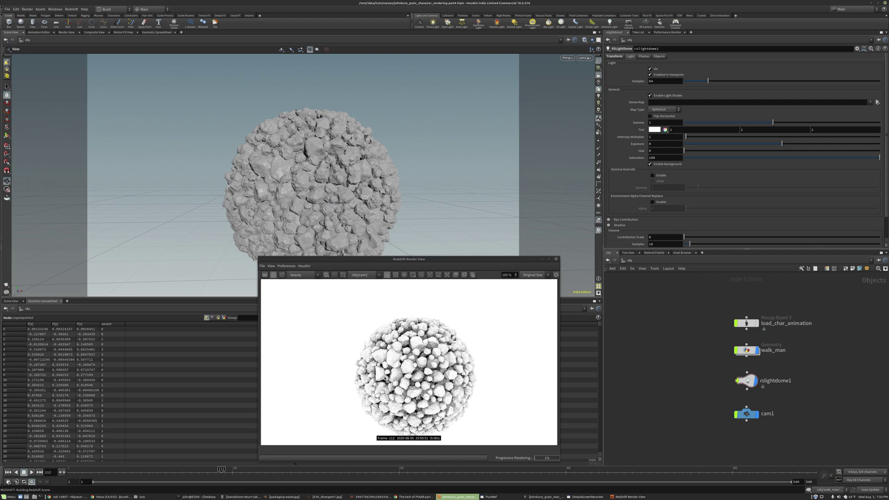
{"action": "left_click_drag", "start_coordinate": [408, 258], "coordinate": [328, 269]}
{"action": "scroll", "coordinate": [349, 399], "scroll_direction": "up", "scroll_amount": 1}
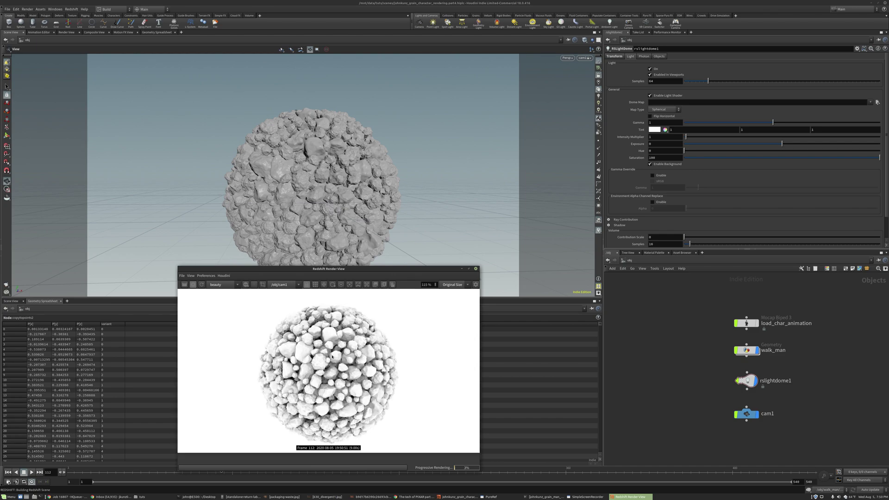
{"action": "scroll", "coordinate": [332, 356], "scroll_direction": "up", "scroll_amount": 4}
{"action": "scroll", "coordinate": [327, 319], "scroll_direction": "down", "scroll_amount": 3}
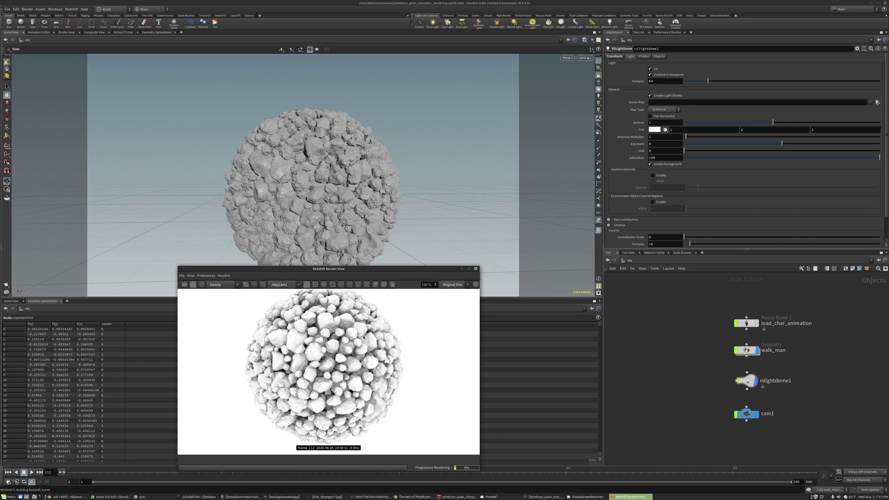
{"action": "scroll", "coordinate": [363, 338], "scroll_direction": "down", "scroll_amount": 2}
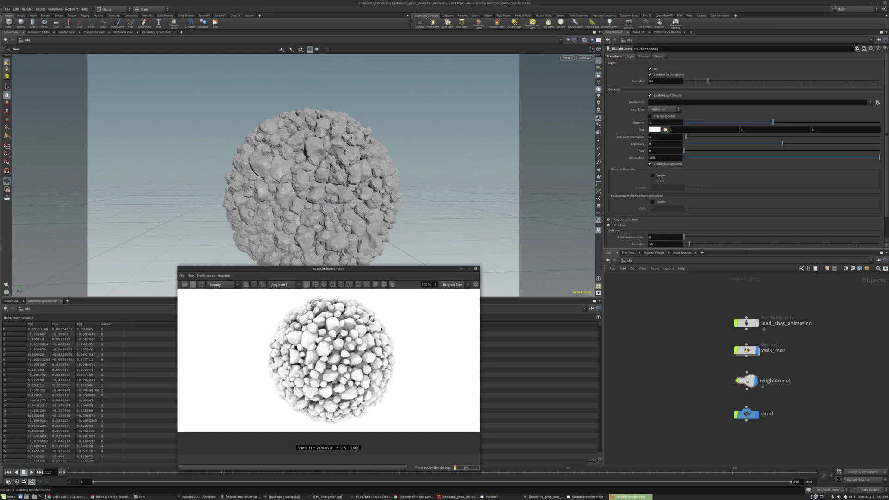
Inside walk_man, add a Material Network node beside the merge node
{"action": "left_click", "coordinate": [703, 364]}
{"action": "double_click", "coordinate": [746, 351]}
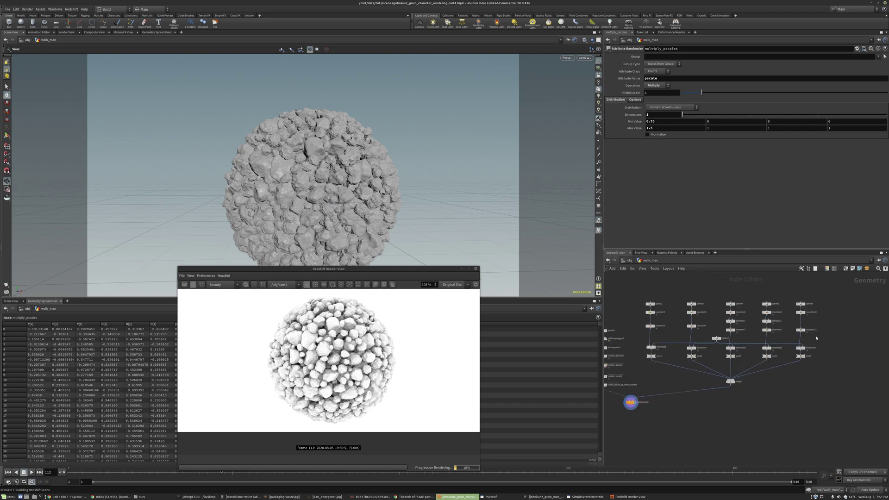
{"action": "key", "text": "Tab"}
{"action": "type", "text": "mat"}
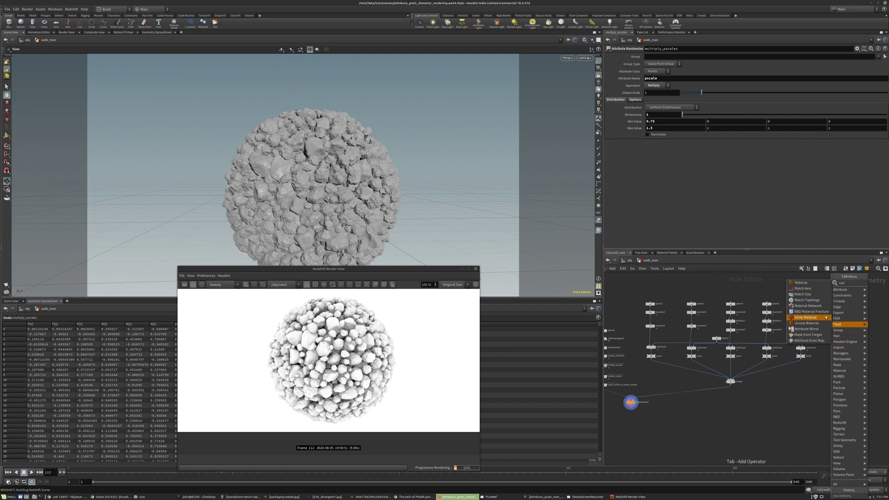
{"action": "left_click", "coordinate": [808, 306]}
{"action": "left_click", "coordinate": [789, 384]}
{"action": "left_click_drag", "start_coordinate": [789, 386], "coordinate": [788, 384]}
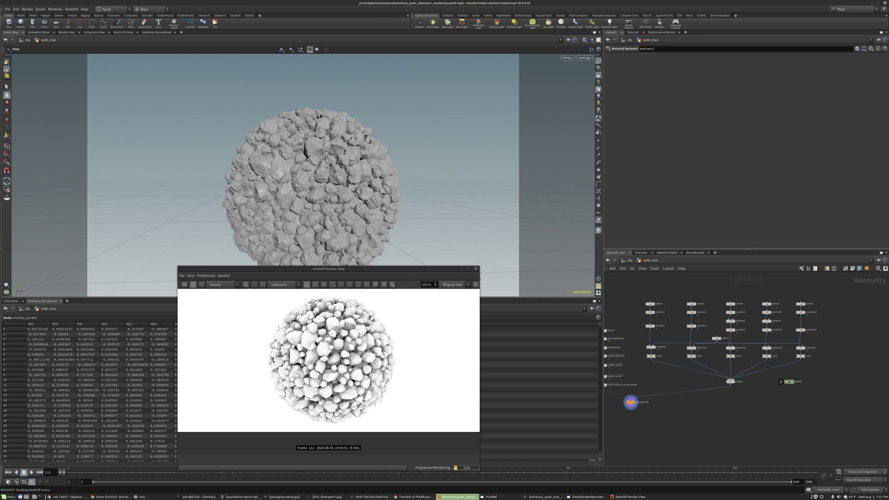
{"action": "left_click", "coordinate": [629, 260]}
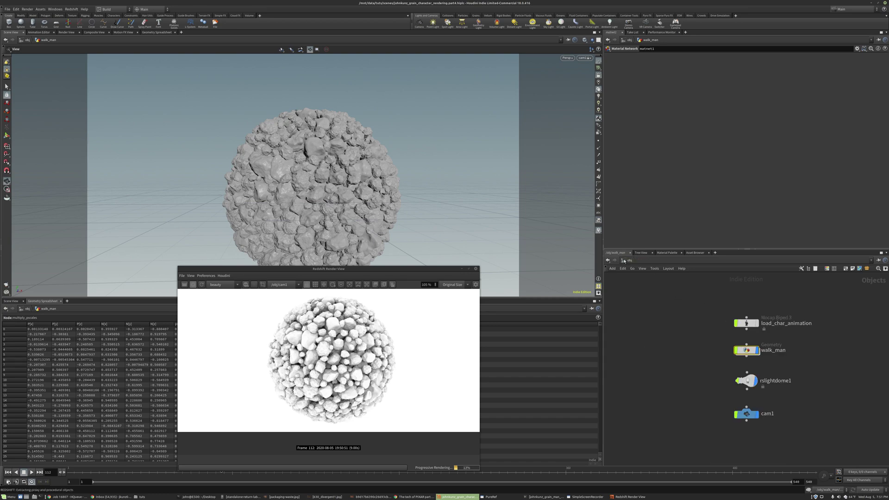
{"action": "left_click", "coordinate": [624, 261]}
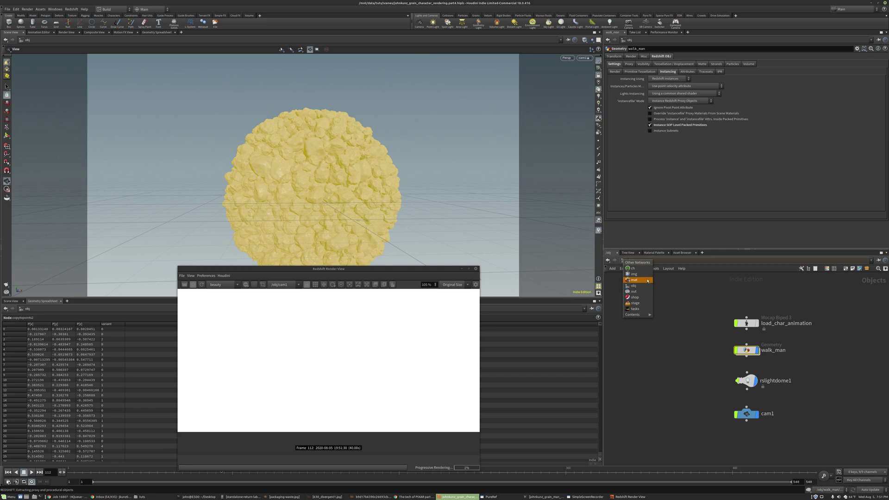
{"action": "left_click", "coordinate": [679, 292]}
{"action": "double_click", "coordinate": [746, 350]}
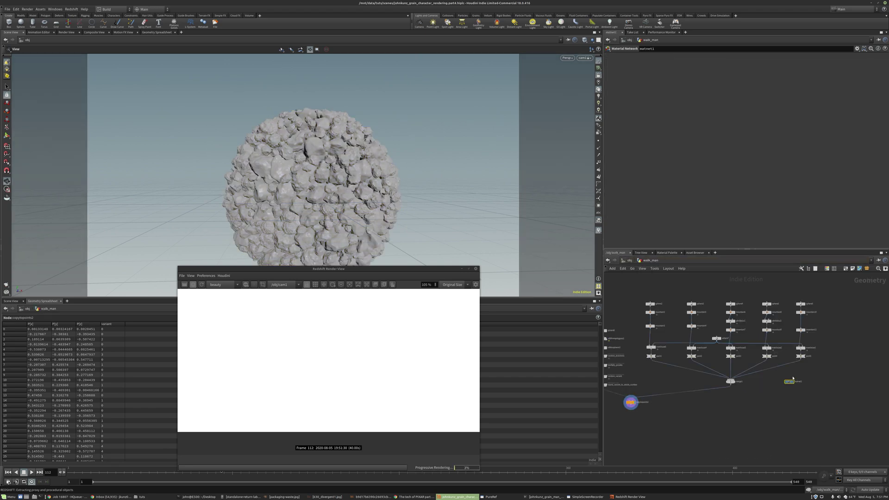
{"action": "left_click_drag", "start_coordinate": [807, 373], "coordinate": [646, 295]}
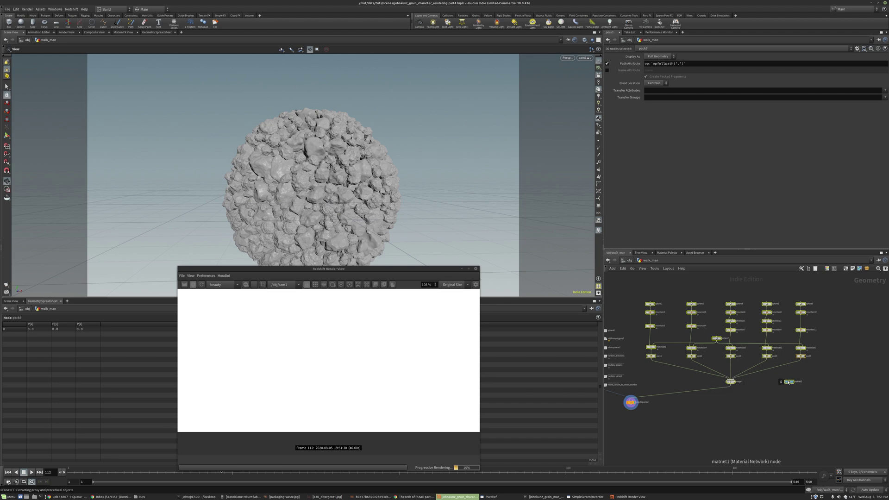
{"action": "scroll", "coordinate": [788, 383], "scroll_direction": "up", "scroll_amount": 2}
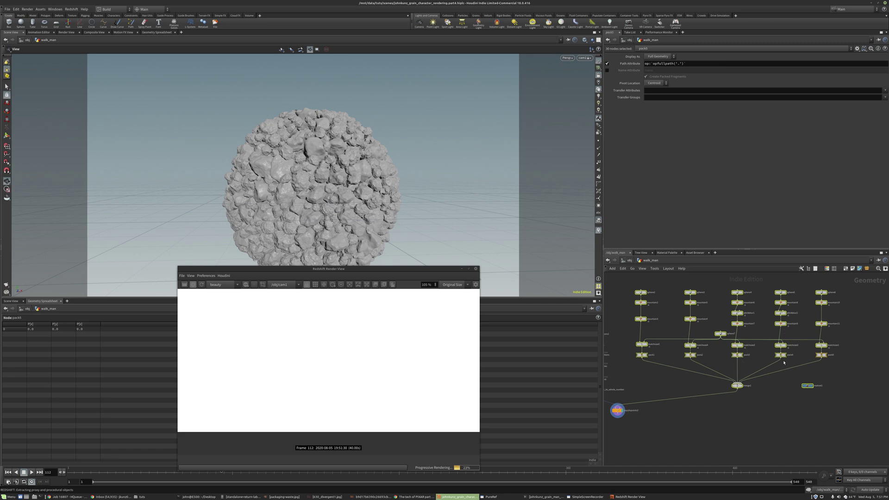
{"action": "scroll", "coordinate": [808, 390], "scroll_direction": "up", "scroll_amount": 1}
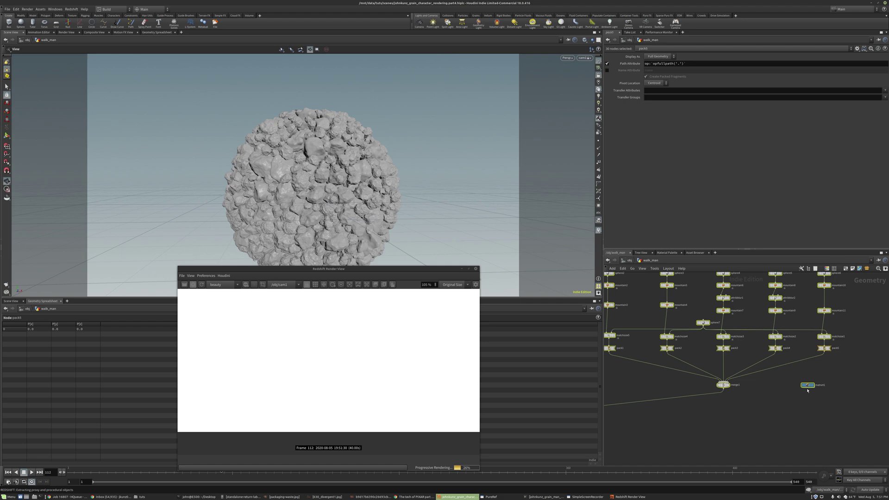
{"action": "scroll", "coordinate": [782, 379], "scroll_direction": "up", "scroll_amount": 1}
{"action": "left_click", "coordinate": [784, 382]}
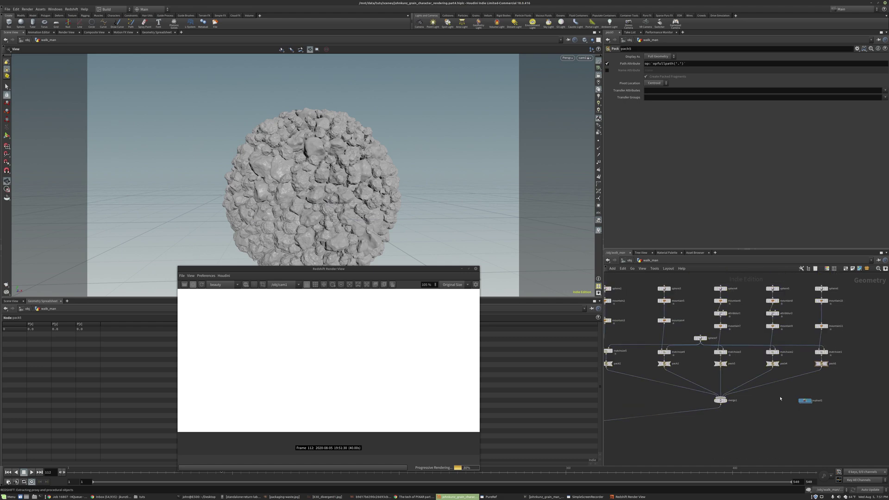
Inside the matnet1 material network, add an RS Material Builder and inspect its Material1 shader
{"action": "double_click", "coordinate": [804, 400]}
{"action": "key", "text": "Tab"}
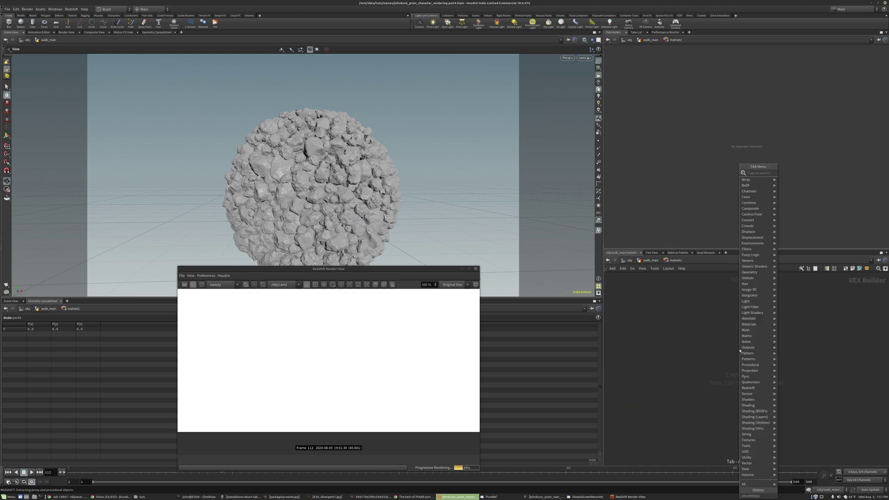
{"action": "type", "text": "rs"}
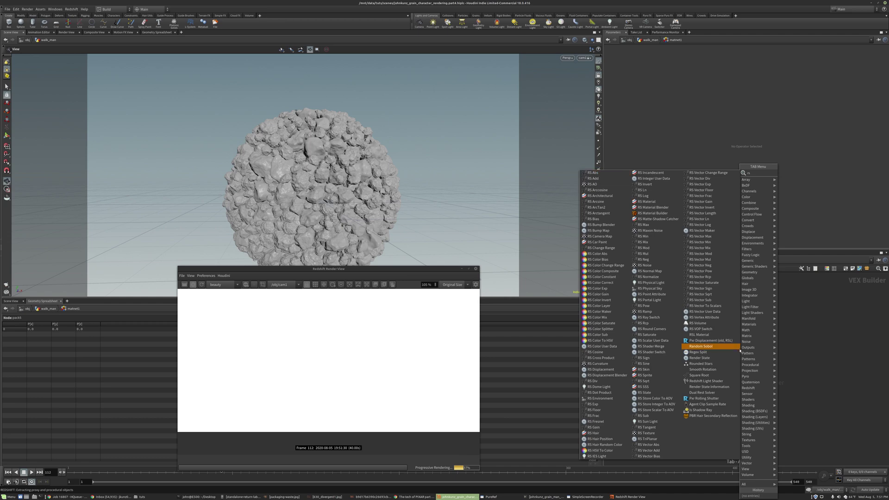
{"action": "mouse_move", "coordinate": [741, 348]}
{"action": "left_click", "coordinate": [801, 249]}
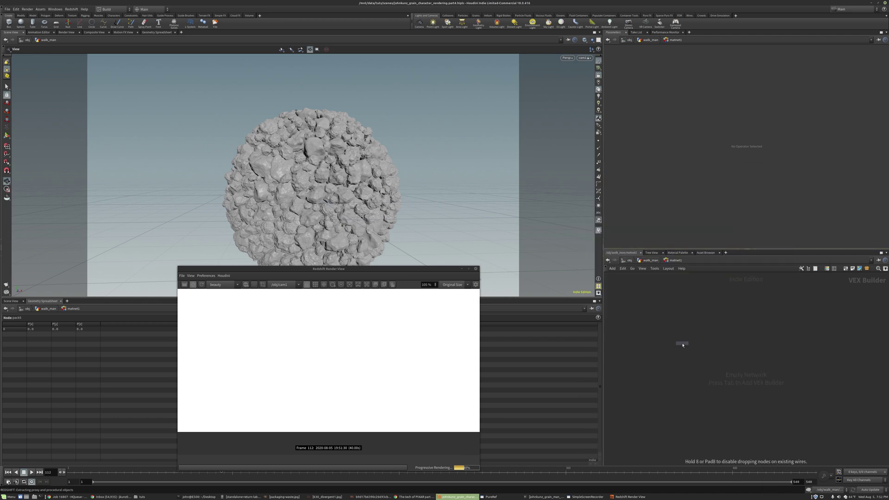
{"action": "left_click", "coordinate": [682, 345]}
{"action": "double_click", "coordinate": [677, 342]}
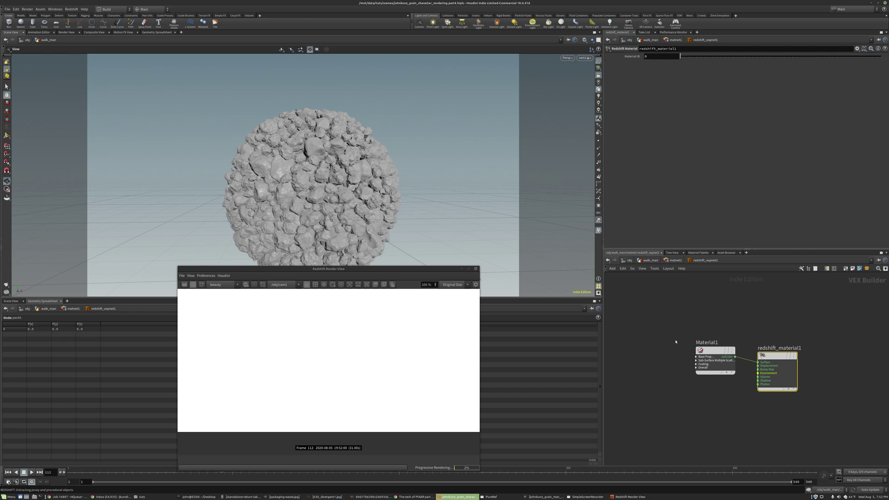
{"action": "left_click_drag", "start_coordinate": [708, 354], "coordinate": [700, 359]}
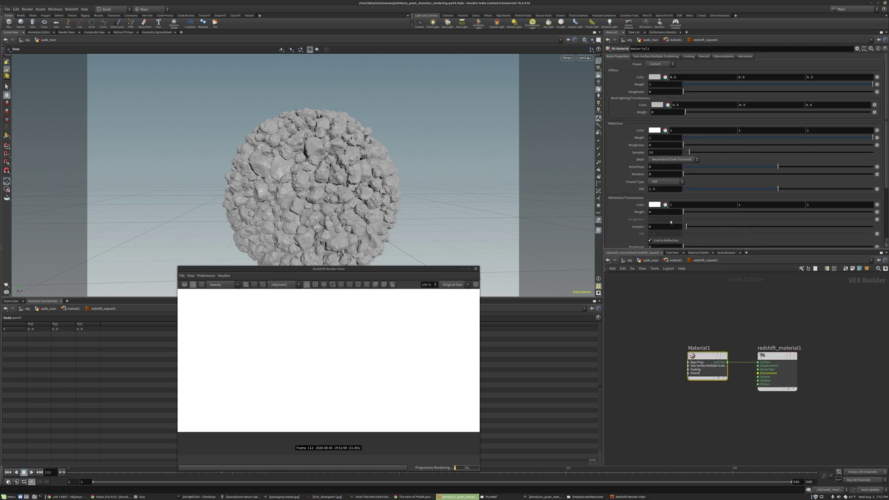
{"action": "left_click", "coordinate": [670, 262]}
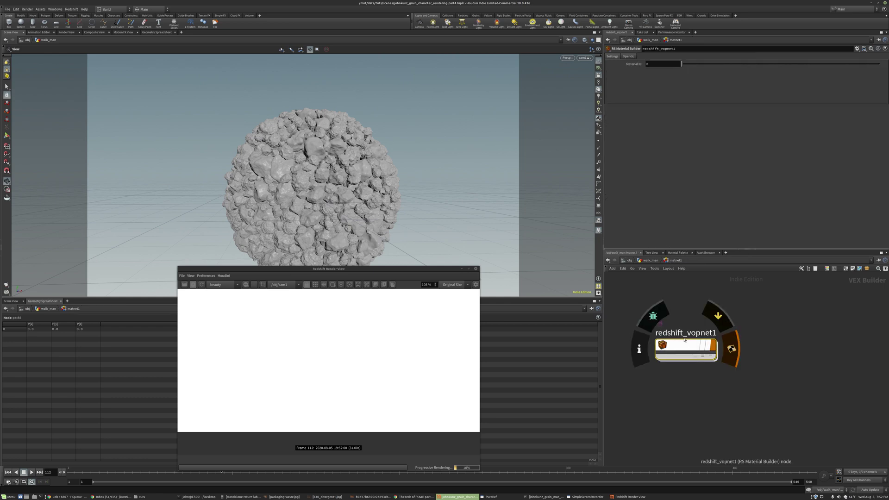
Duplicate the redshift_vopnet1 material builder four times, staggering the copies diagonally below it
{"action": "left_click", "coordinate": [697, 366]}
{"action": "key", "text": "ctrl+v"}
{"action": "left_click", "coordinate": [711, 386]}
{"action": "key", "text": "ctrl+v"}
{"action": "left_click", "coordinate": [728, 411]}
{"action": "key", "text": "ctrl+v"}
{"action": "left_click", "coordinate": [746, 427]}
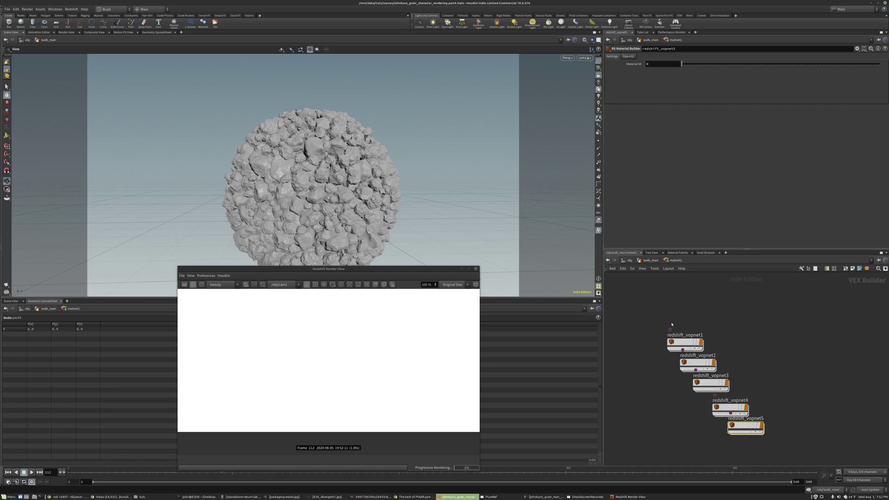
Return to the walk_man network and insert a Material node between matchsize5 and pack1
{"action": "left_click", "coordinate": [650, 260]}
{"action": "scroll", "coordinate": [684, 363], "scroll_direction": "up", "scroll_amount": 1}
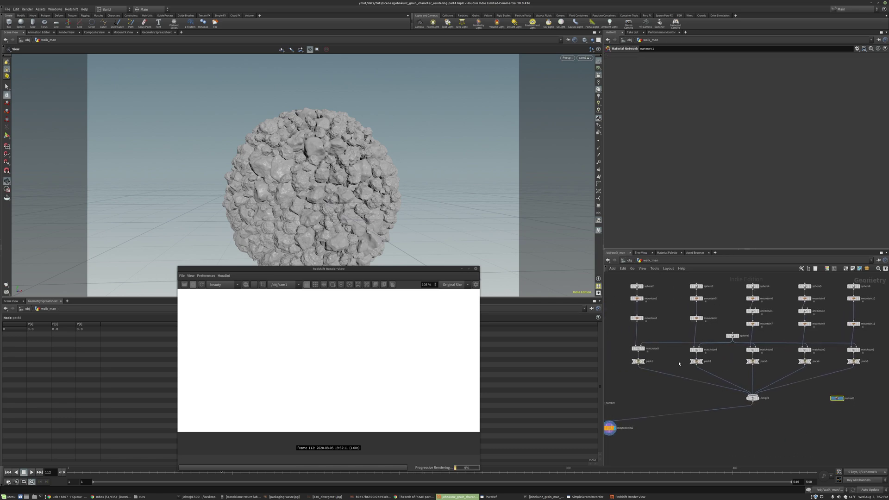
{"action": "scroll", "coordinate": [685, 364], "scroll_direction": "up", "scroll_amount": 2}
{"action": "scroll", "coordinate": [762, 363], "scroll_direction": "down", "scroll_amount": 2}
{"action": "left_click_drag", "start_coordinate": [875, 369], "coordinate": [677, 370]}
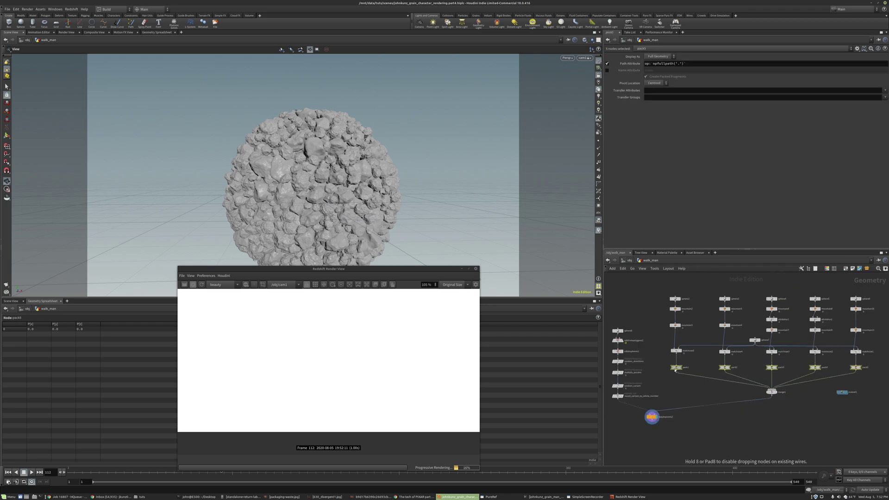
{"action": "scroll", "coordinate": [698, 365], "scroll_direction": "up", "scroll_amount": 2}
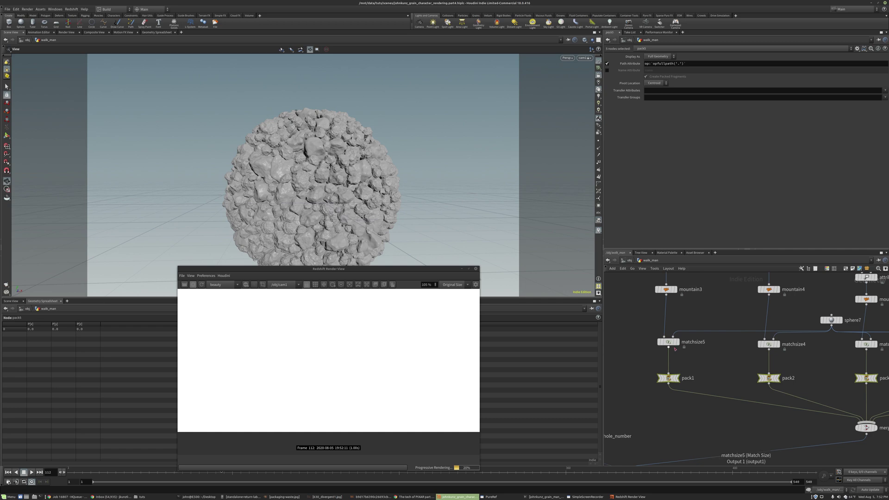
{"action": "left_click", "coordinate": [696, 364]}
{"action": "key", "text": "Tab"}
{"action": "type", "text": "mat"}
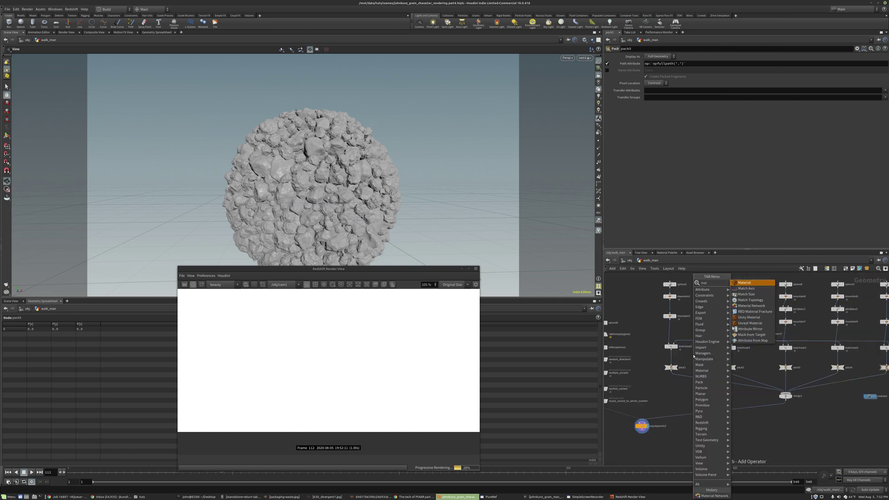
{"action": "key", "text": "Return"}
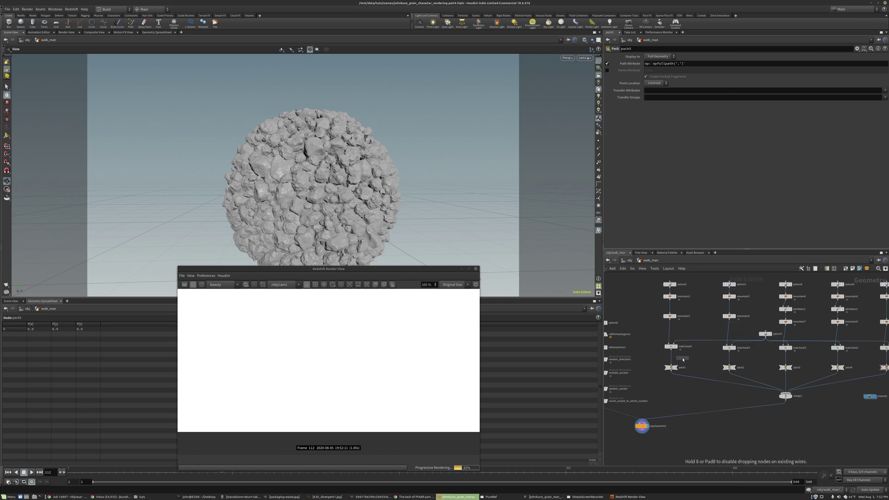
{"action": "left_click", "coordinate": [683, 360]}
{"action": "scroll", "coordinate": [667, 363], "scroll_direction": "up", "scroll_amount": 4}
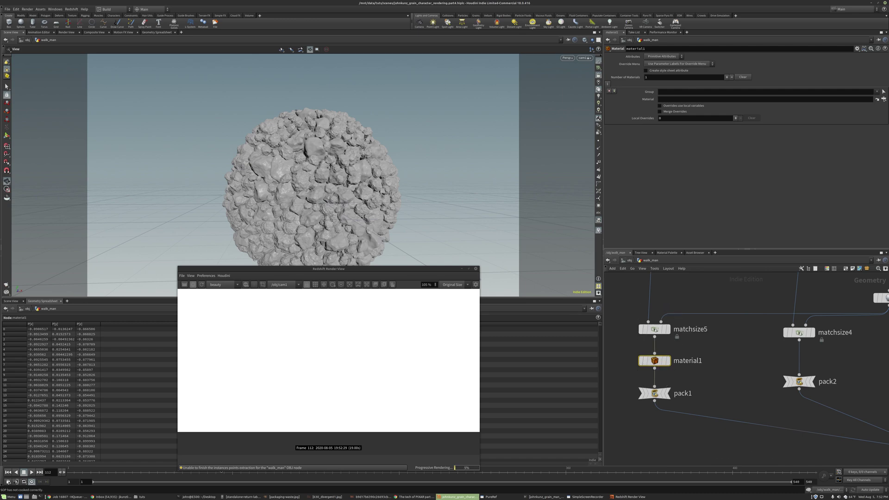
Assign the redshift_vopnet1 builder from walk_man's matnet1 as the material of the material1 node
{"action": "left_click", "coordinate": [883, 99]}
{"action": "left_click_drag", "start_coordinate": [857, 53], "coordinate": [701, 148]}
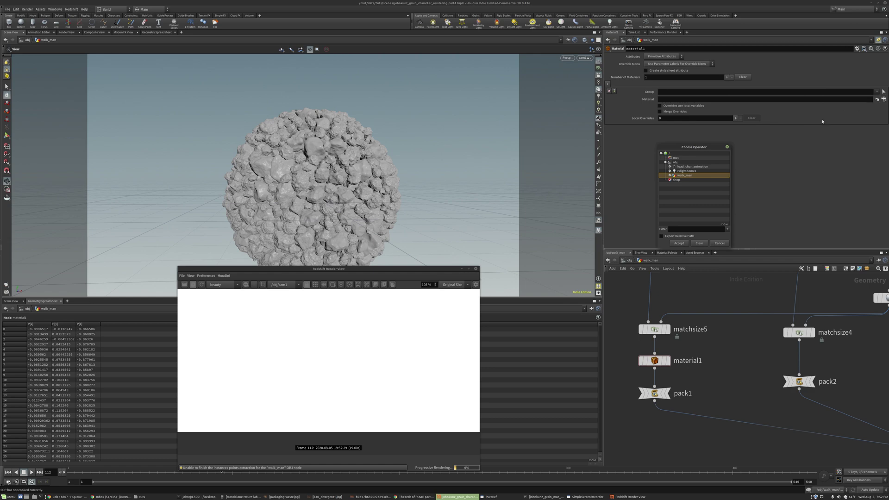
{"action": "left_click", "coordinate": [669, 176]}
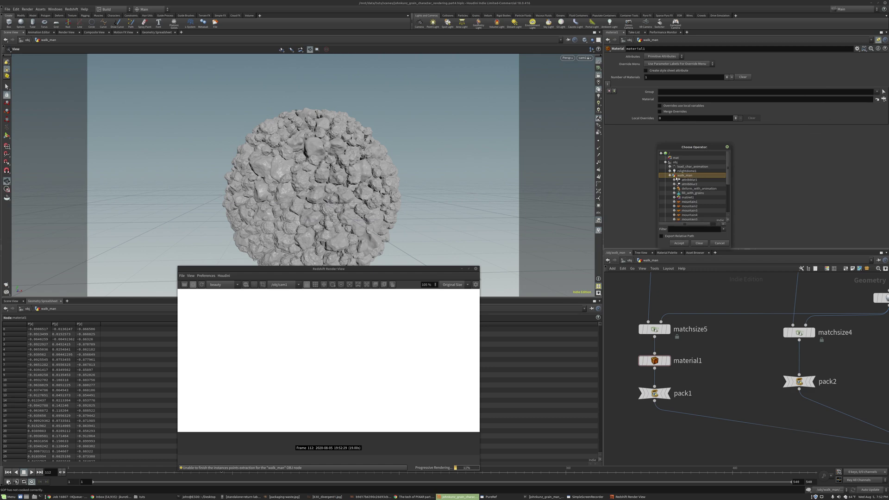
{"action": "left_click", "coordinate": [674, 198]}
{"action": "scroll", "coordinate": [684, 197], "scroll_direction": "down", "scroll_amount": 1}
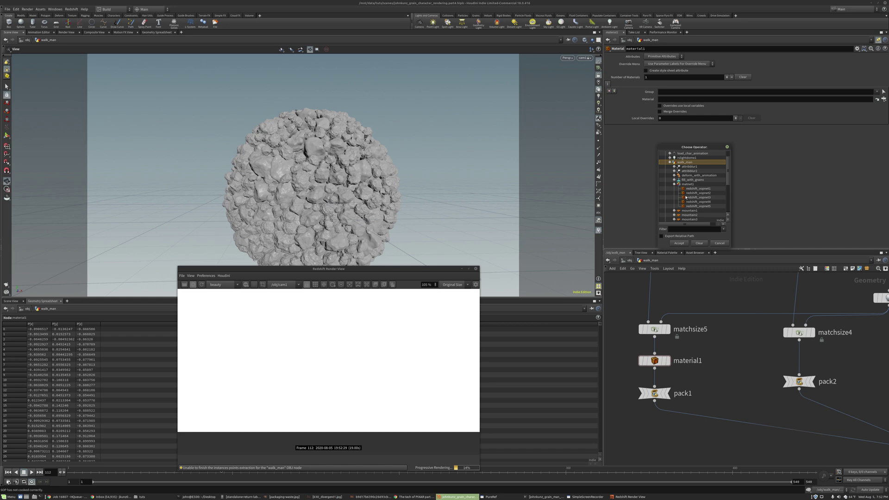
{"action": "left_click", "coordinate": [697, 189]}
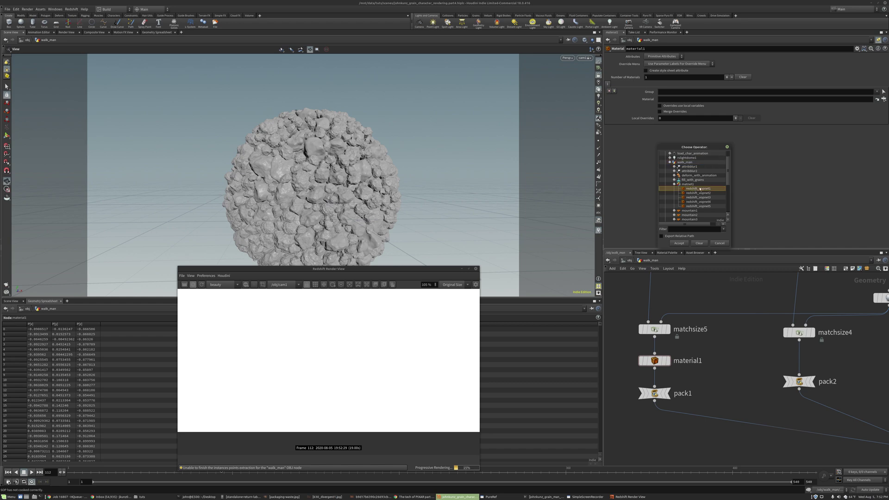
{"action": "left_click", "coordinate": [678, 244]}
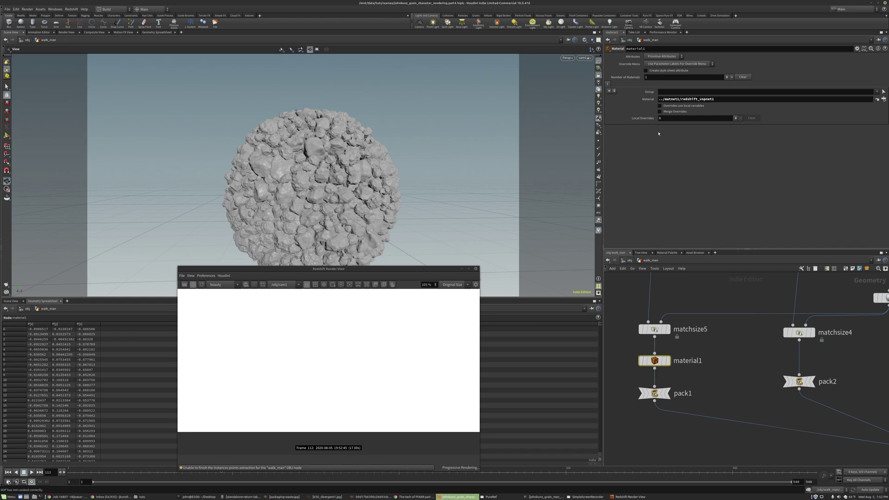
Duplicate material1 onto the wire between matchsize4 and pack2 and point the copy's material to ../matnet1/redshift_vopnet2
{"action": "key", "text": "h"}
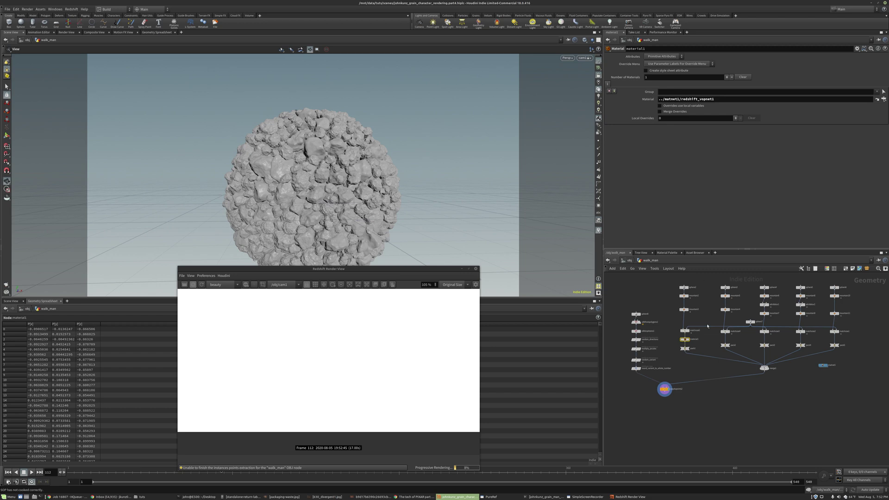
{"action": "left_click_drag", "start_coordinate": [852, 384], "coordinate": [676, 283]}
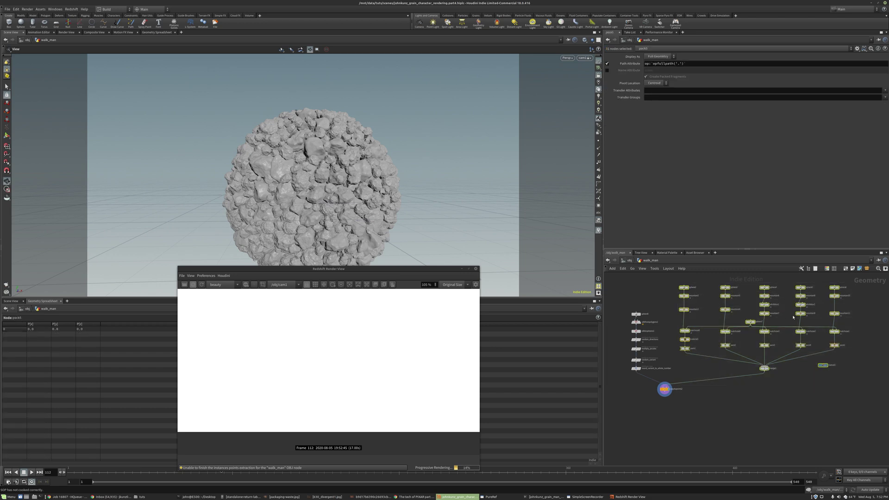
{"action": "scroll", "coordinate": [700, 340], "scroll_direction": "up", "scroll_amount": 5}
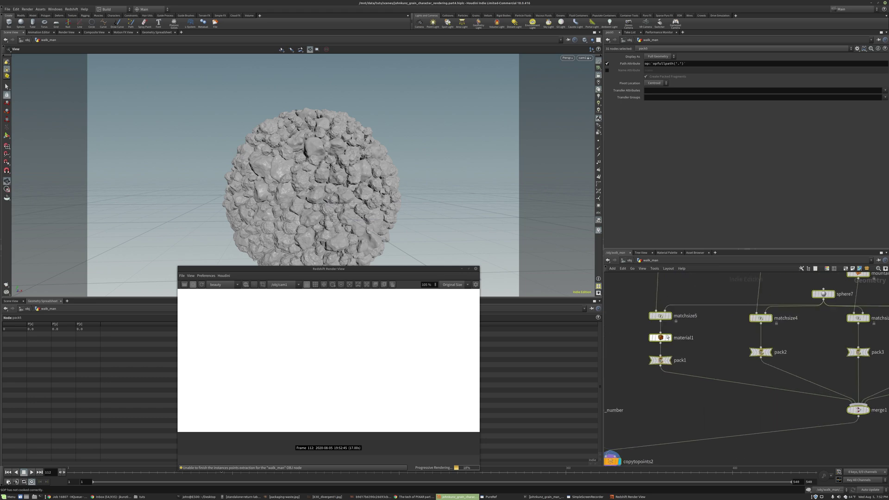
{"action": "left_click", "coordinate": [662, 337]}
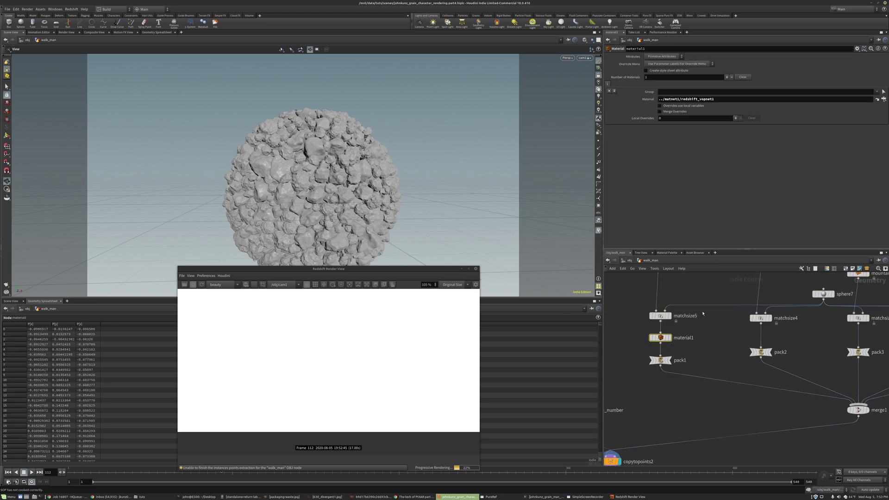
{"action": "left_click_drag", "start_coordinate": [660, 338], "coordinate": [760, 340], "text": "alt"}
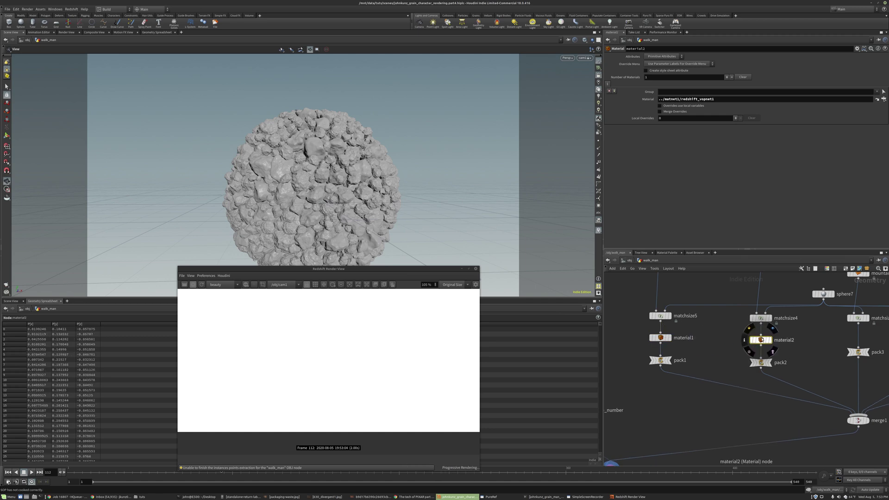
{"action": "left_click", "coordinate": [715, 99]}
{"action": "key", "text": "BackSpace"}
{"action": "type", "text": "2"}
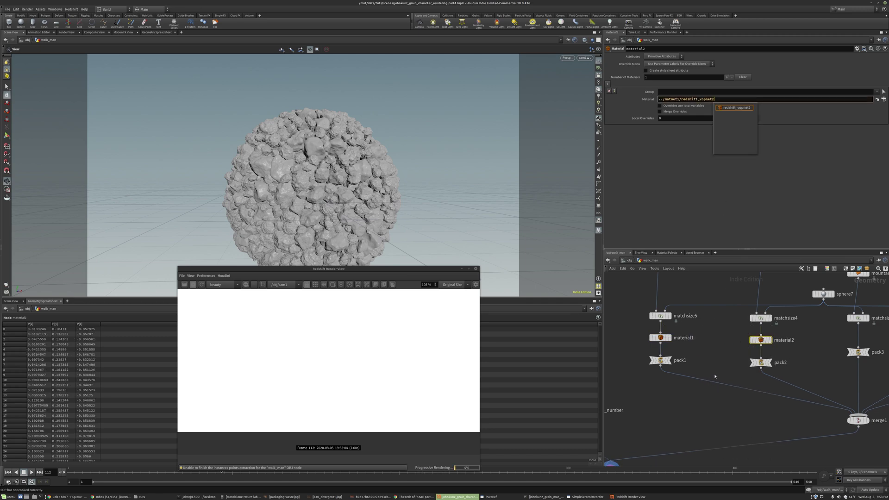
Insert a copy of material2 between matchsize3 and pack3 and set its material to ../matnet1/redshift_vopnet3
{"action": "middle_click_drag", "start_coordinate": [715, 377], "coordinate": [642, 379]}
{"action": "left_click_drag", "start_coordinate": [688, 343], "coordinate": [785, 342], "text": "alt"}
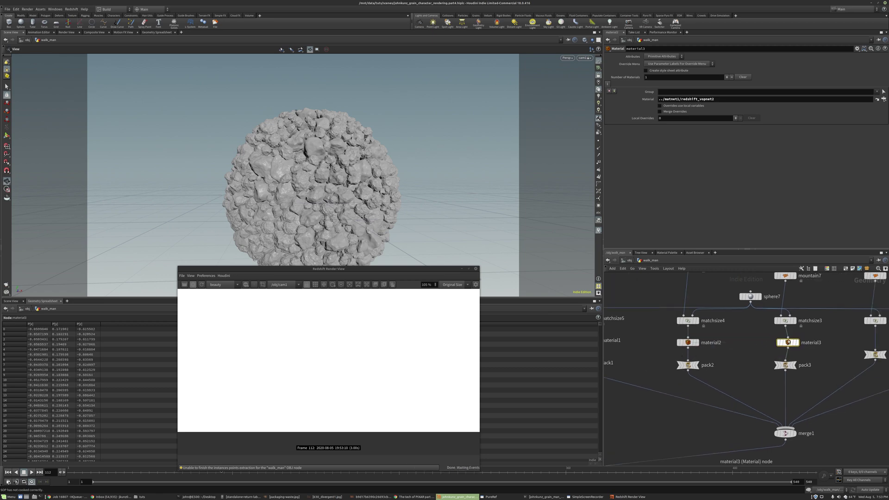
{"action": "left_click", "coordinate": [715, 99]}
{"action": "key", "text": "BackSpace"}
{"action": "type", "text": "3"}
Insert a copy of material3 between matchsize2 and pack4 and set its material to ../matnet1/redshift_vopnet4
{"action": "middle_click_drag", "start_coordinate": [750, 352], "coordinate": [675, 347]}
{"action": "left_click_drag", "start_coordinate": [711, 338], "coordinate": [802, 338], "text": "alt"}
{"action": "left_click", "coordinate": [713, 99]}
Insert a copy of material4 between matchsize1 and pack5 and set its material to ../matnet1/redshift_vopnet5
{"action": "middle_click_drag", "start_coordinate": [772, 359], "coordinate": [666, 357]}
{"action": "left_click_drag", "start_coordinate": [695, 336], "coordinate": [779, 337], "text": "alt"}
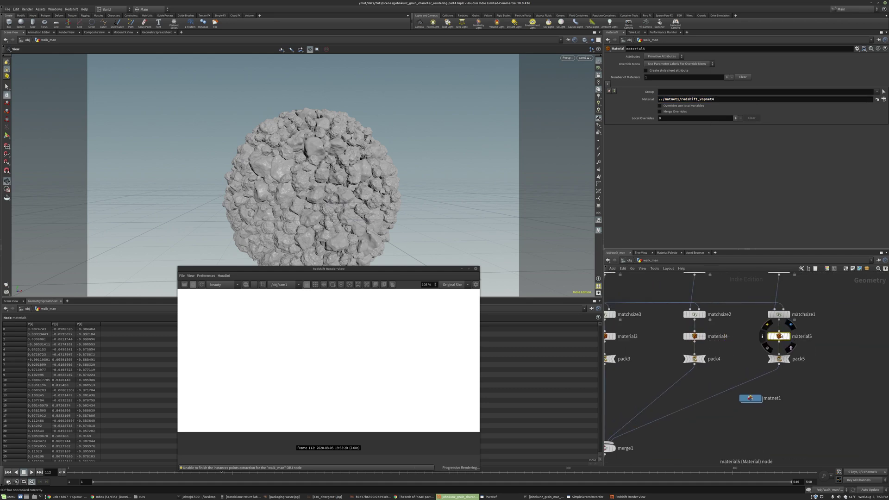
{"action": "left_click", "coordinate": [715, 99]}
{"action": "key", "text": "BackSpace"}
{"action": "type", "text": "5"}
{"action": "key", "text": "Return"}
{"action": "scroll", "coordinate": [717, 365], "scroll_direction": "down", "scroll_amount": 3}
{"action": "key", "text": "h"}
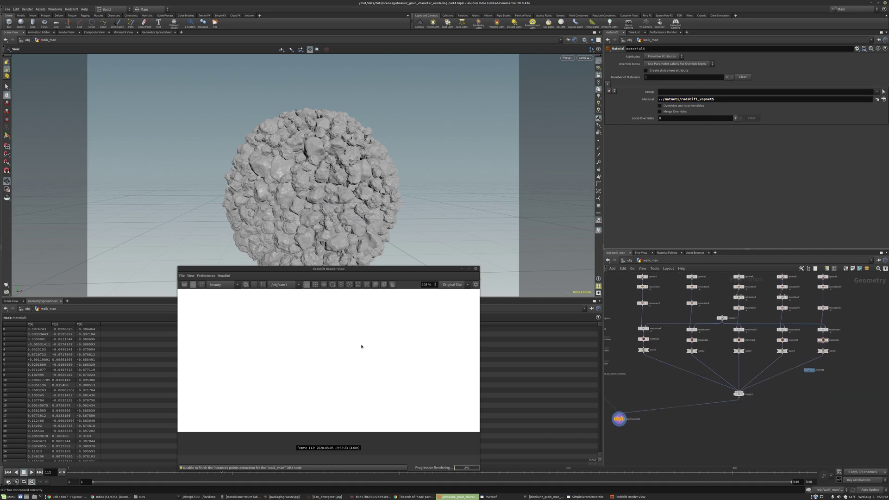
Refresh the Redshift render and go into redshift_vopnet1 inside matnet1 to reach its Material1 shader
{"action": "left_click", "coordinate": [201, 284]}
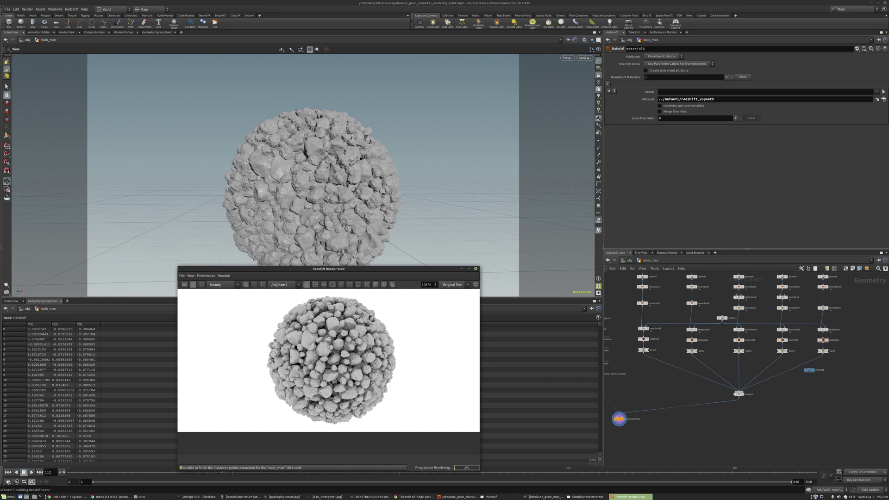
{"action": "double_click", "coordinate": [809, 370]}
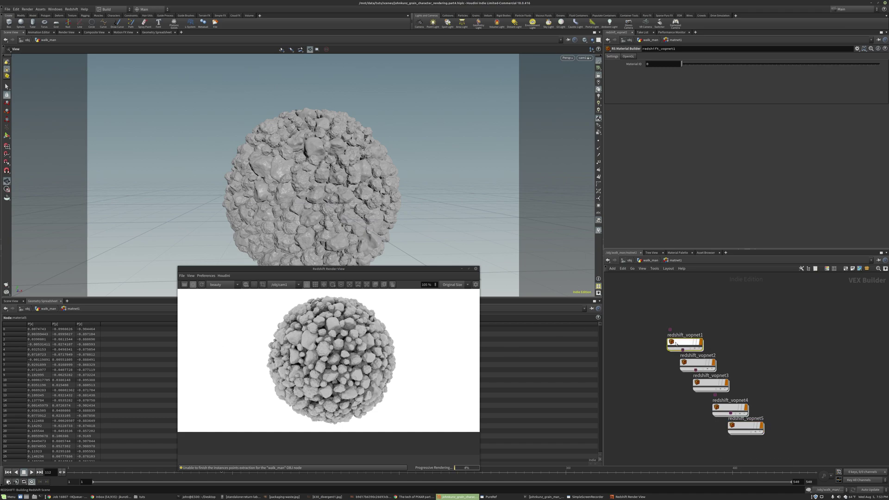
{"action": "double_click", "coordinate": [684, 343]}
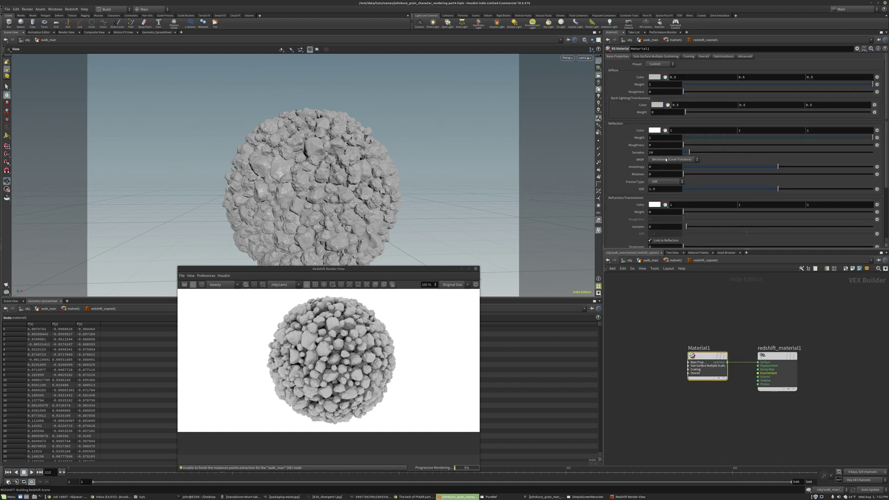
Test a fully saturated red (0.5, 0, 0) as Material1's diffuse color and enlarge the Redshift render view
{"action": "left_click", "coordinate": [652, 78]}
{"action": "left_click_drag", "start_coordinate": [652, 108], "coordinate": [736, 111]}
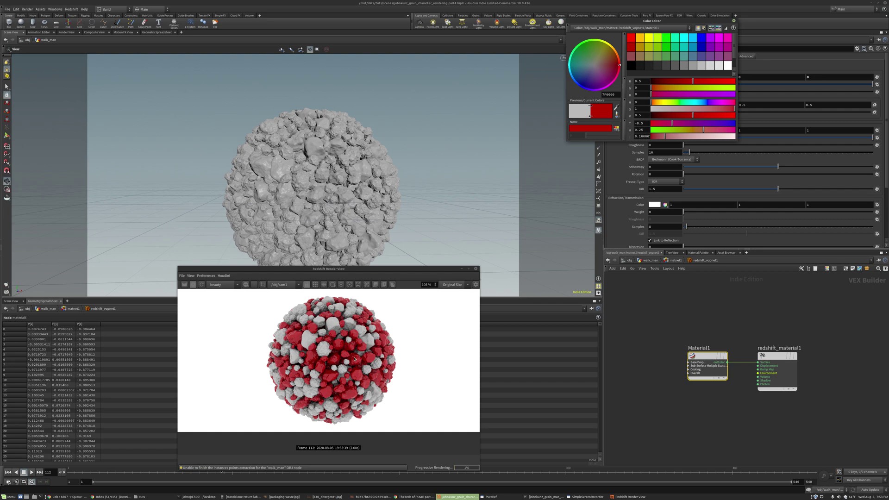
{"action": "left_click_drag", "start_coordinate": [478, 266], "coordinate": [484, 246]}
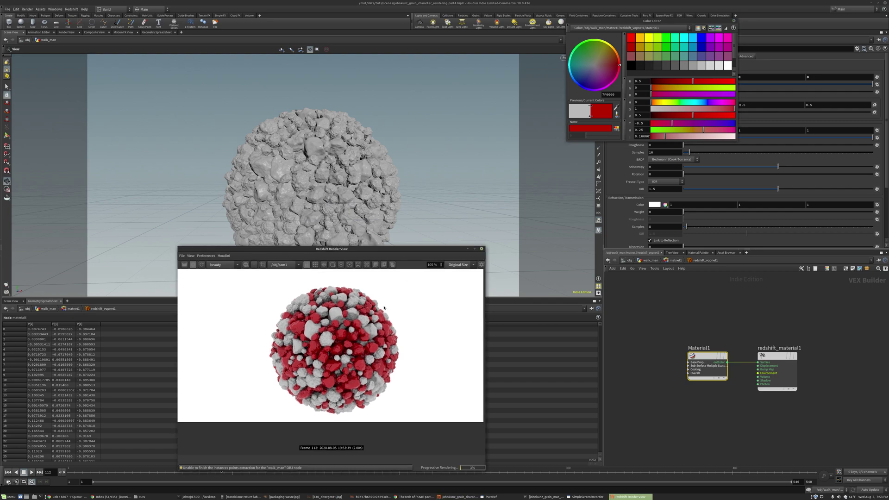
{"action": "key", "text": "alt+Tab"}
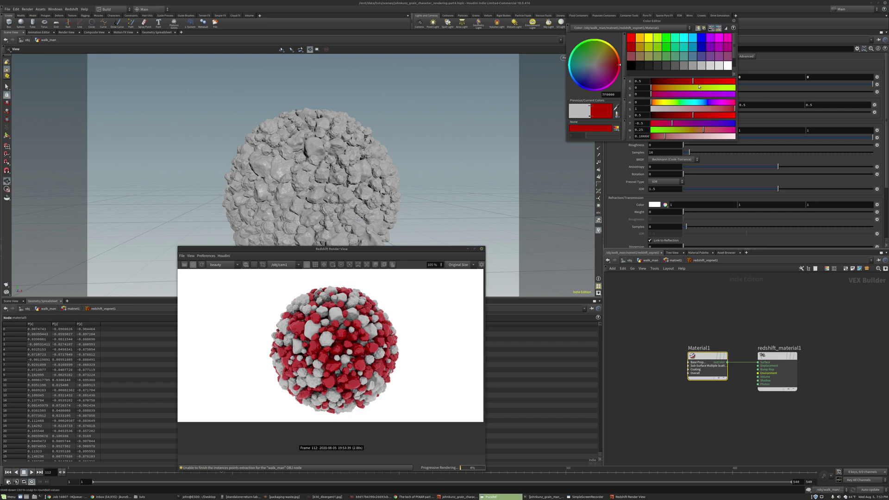
{"action": "left_click", "coordinate": [663, 20]}
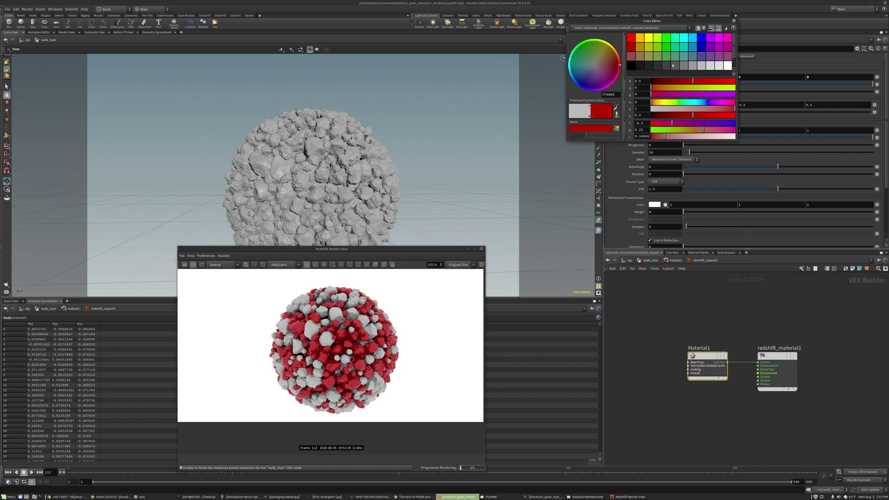
Change Material1's diffuse color to a light peach of 0.782, 0.513106, 0.324751
{"action": "left_click_drag", "start_coordinate": [663, 103], "coordinate": [694, 113]}
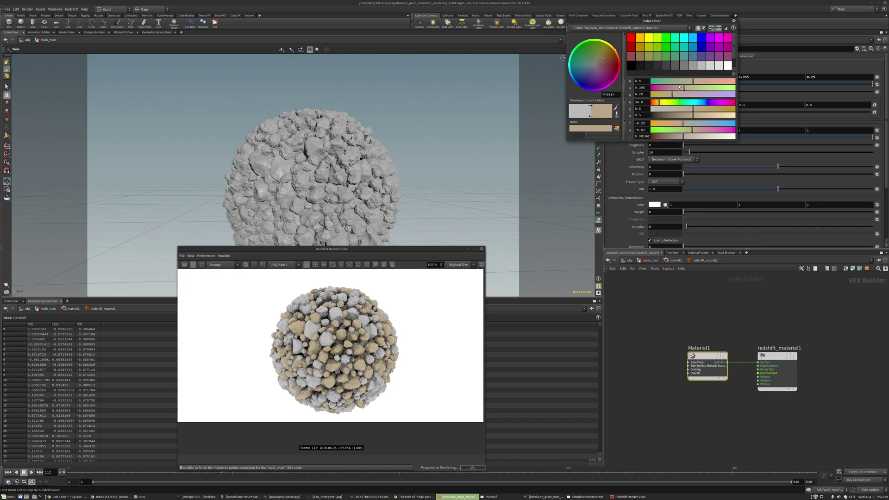
{"action": "left_click_drag", "start_coordinate": [697, 83], "coordinate": [702, 83]}
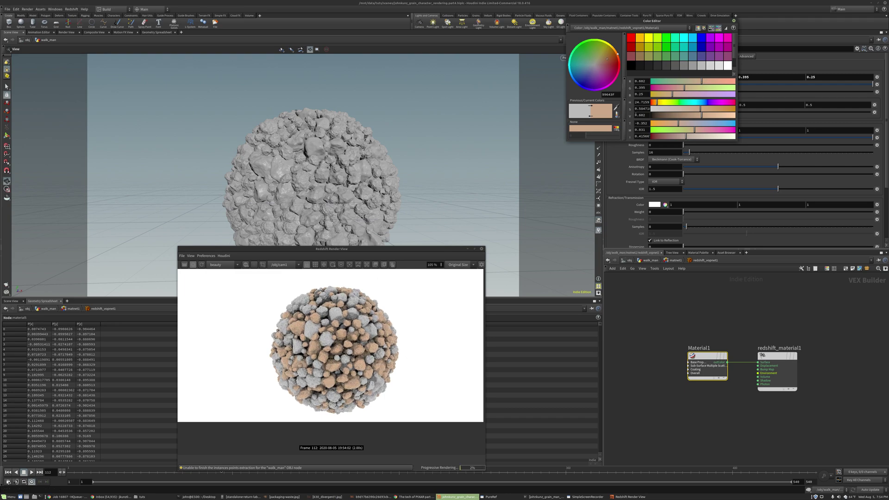
{"action": "left_click_drag", "start_coordinate": [702, 116], "coordinate": [721, 117]}
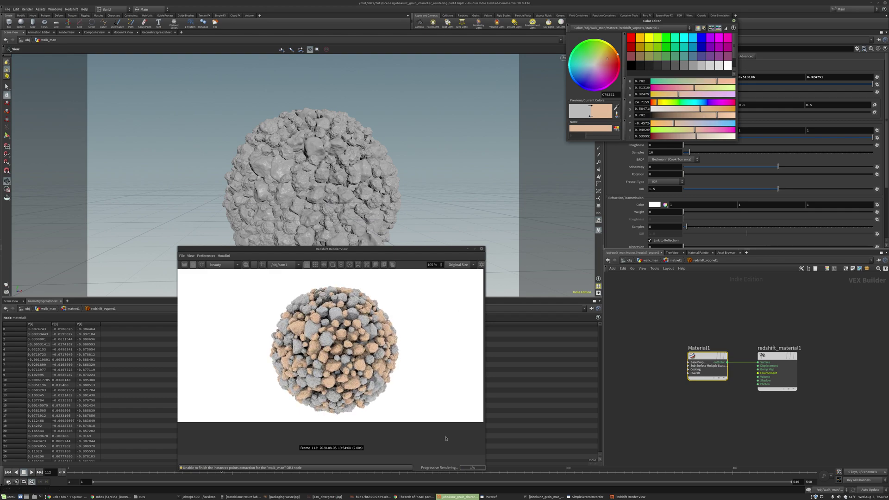
Compare against the photographic pebble reference in the browser's PIXAR Piper article, and close the color editor back in Houdini
{"action": "left_click", "coordinate": [426, 498]}
{"action": "scroll", "coordinate": [549, 231], "scroll_direction": "down", "scroll_amount": 10}
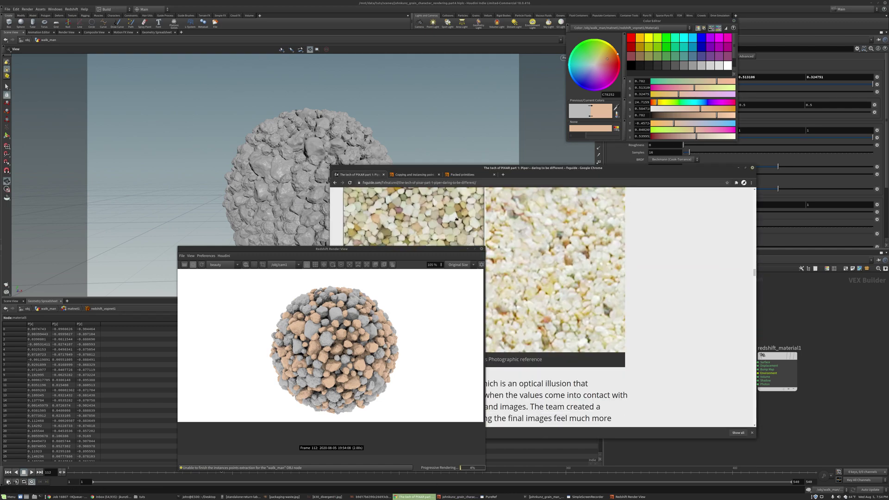
{"action": "scroll", "coordinate": [527, 224], "scroll_direction": "down", "scroll_amount": 1}
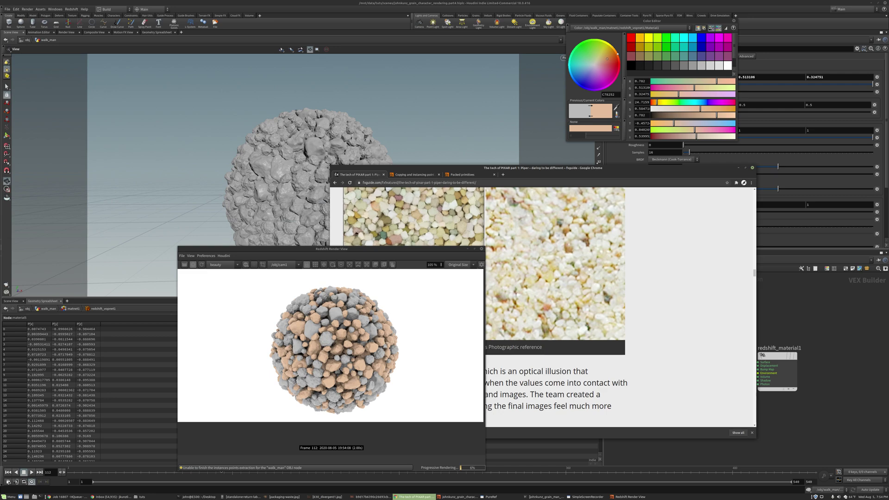
{"action": "scroll", "coordinate": [369, 218], "scroll_direction": "down", "scroll_amount": 3}
{"action": "left_click", "coordinate": [738, 168]}
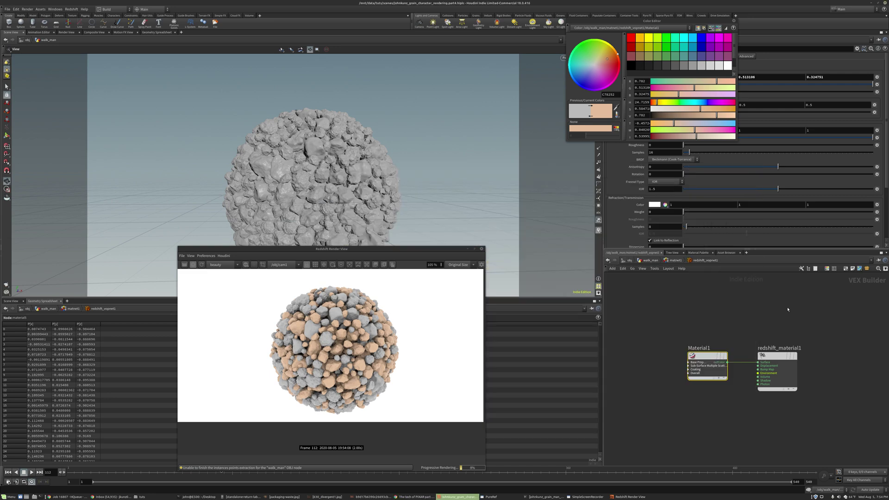
{"action": "left_click", "coordinate": [734, 21]}
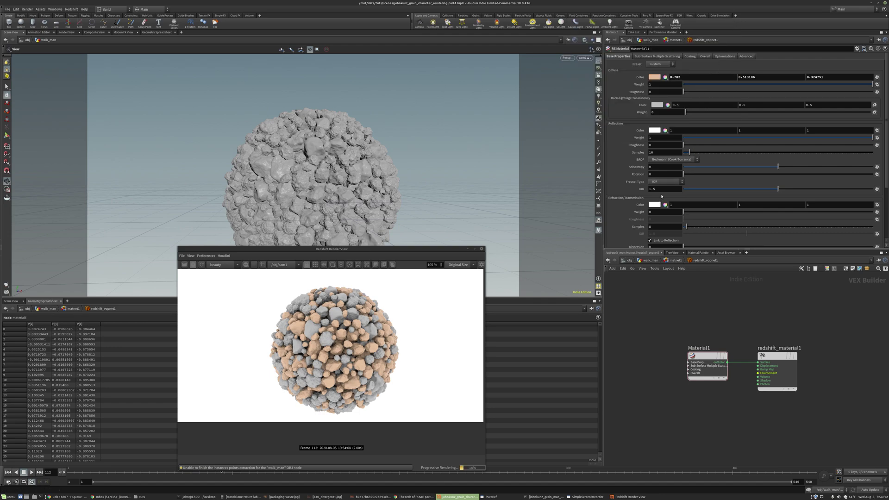
Try raising Material1's reflection IOR to 3 and examine the stones up close in the render
{"action": "left_click", "coordinate": [807, 189]}
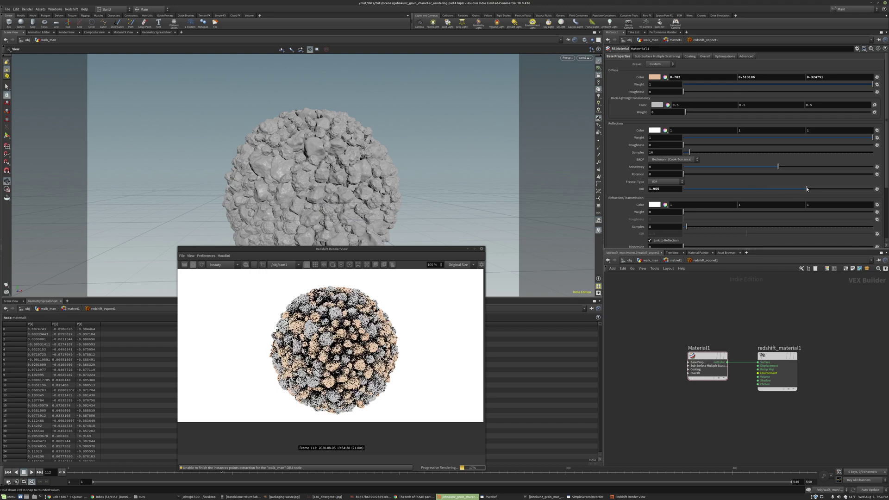
{"action": "left_click_drag", "start_coordinate": [829, 189], "coordinate": [875, 188]}
{"action": "scroll", "coordinate": [359, 352], "scroll_direction": "up", "scroll_amount": 3}
{"action": "scroll", "coordinate": [360, 352], "scroll_direction": "up", "scroll_amount": 2}
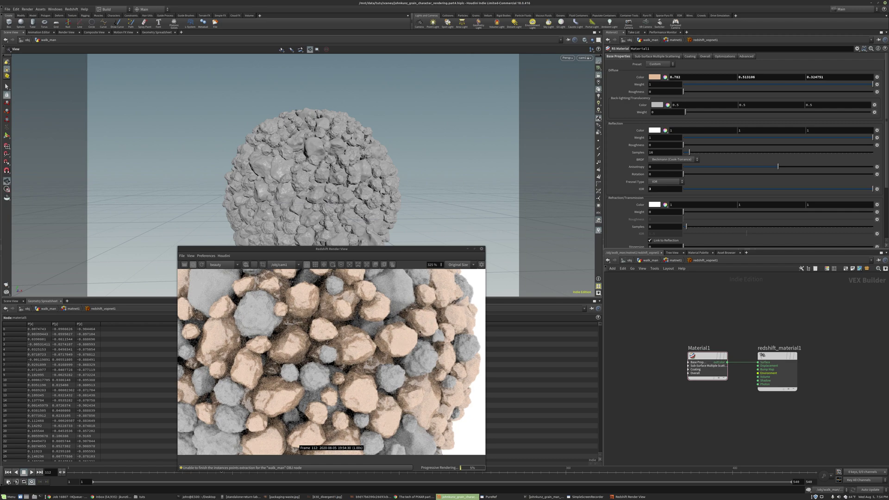
Try a reflection IOR of 1.6 on Material1, settle on 1.7, and inspect the rendered stones near and far
{"action": "left_click", "coordinate": [669, 188]}
{"action": "type", "text": "1.6"}
{"action": "key", "text": "Return"}
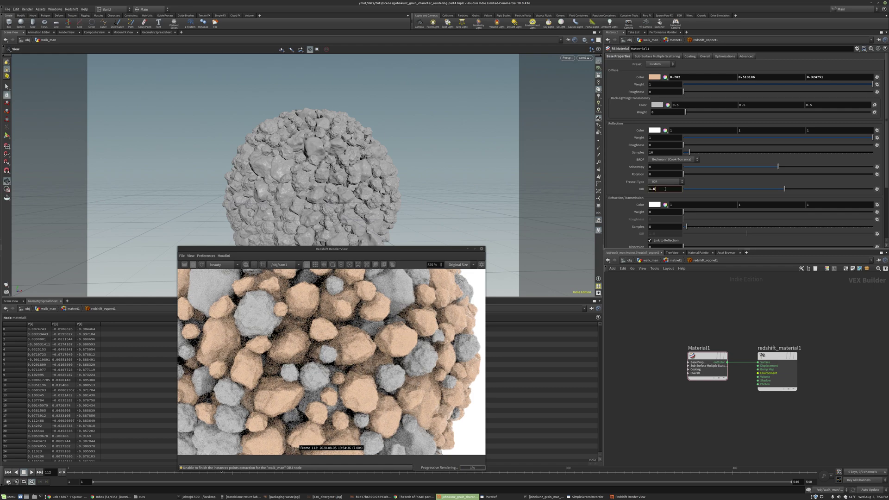
{"action": "type", "text": "7"}
{"action": "key", "text": "Return"}
{"action": "scroll", "coordinate": [325, 351], "scroll_direction": "down", "scroll_amount": 3}
{"action": "scroll", "coordinate": [307, 343], "scroll_direction": "up", "scroll_amount": 2}
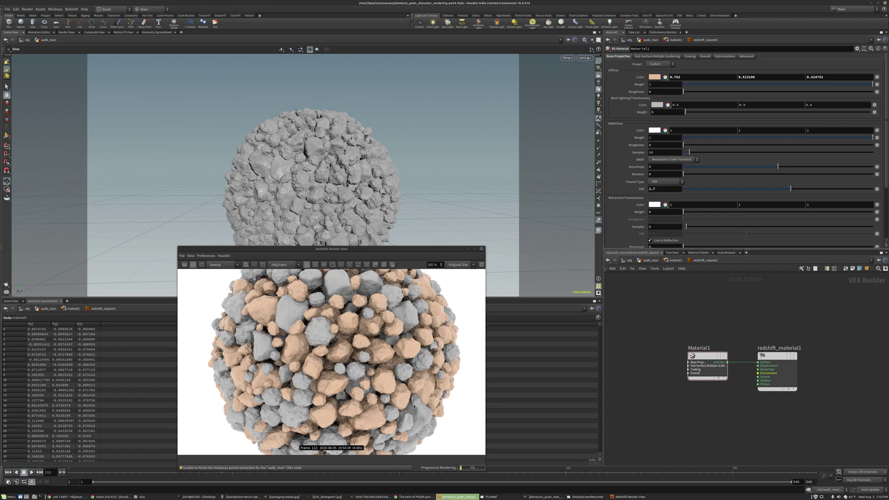
{"action": "scroll", "coordinate": [394, 361], "scroll_direction": "up", "scroll_amount": 4}
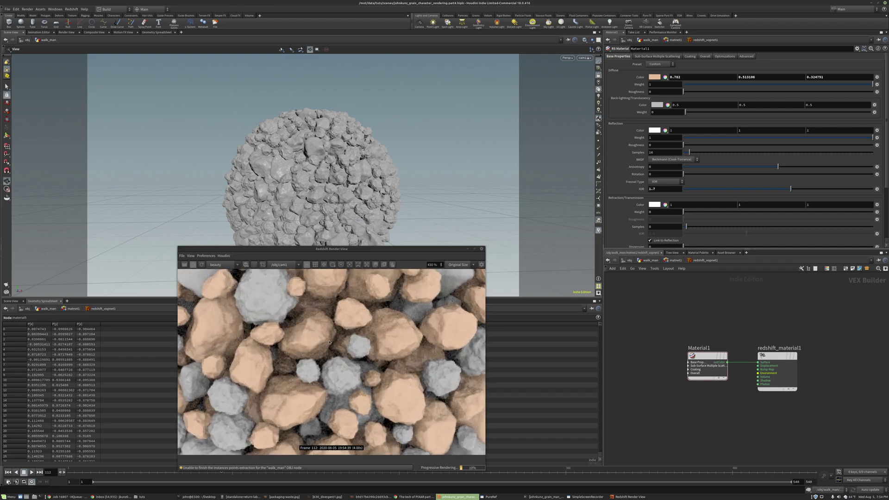
{"action": "scroll", "coordinate": [389, 323], "scroll_direction": "down", "scroll_amount": 8}
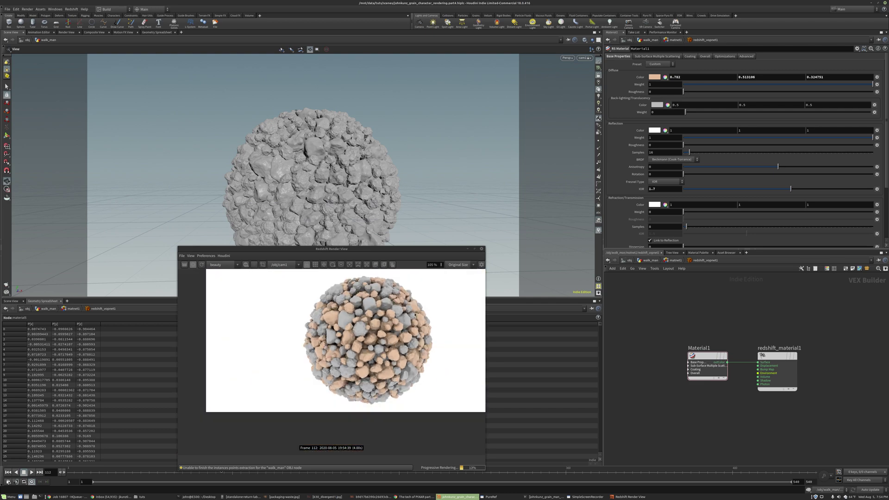
{"action": "scroll", "coordinate": [333, 362], "scroll_direction": "up", "scroll_amount": 1}
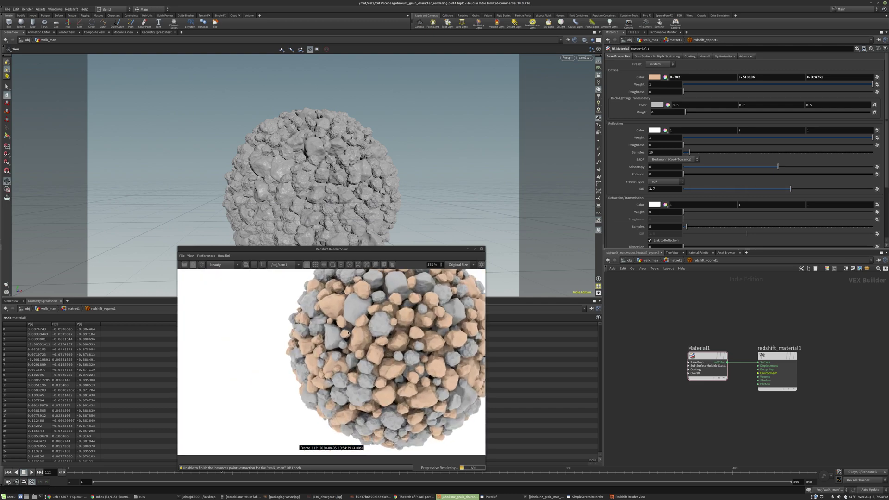
Try lowering Material1's reflection IOR to about 1.08, inspect the stones up close, and show the render snapshots
{"action": "left_click", "coordinate": [752, 190]}
{"action": "scroll", "coordinate": [380, 319], "scroll_direction": "up", "scroll_amount": 4}
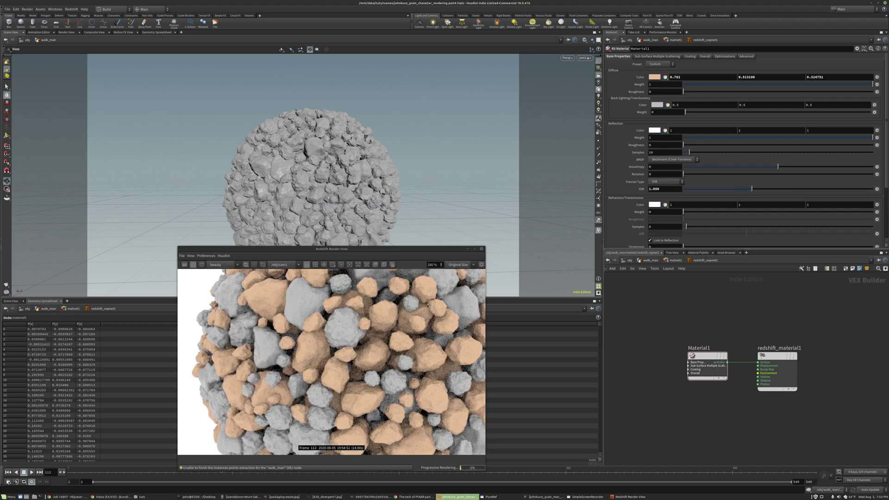
{"action": "left_click", "coordinate": [384, 265]}
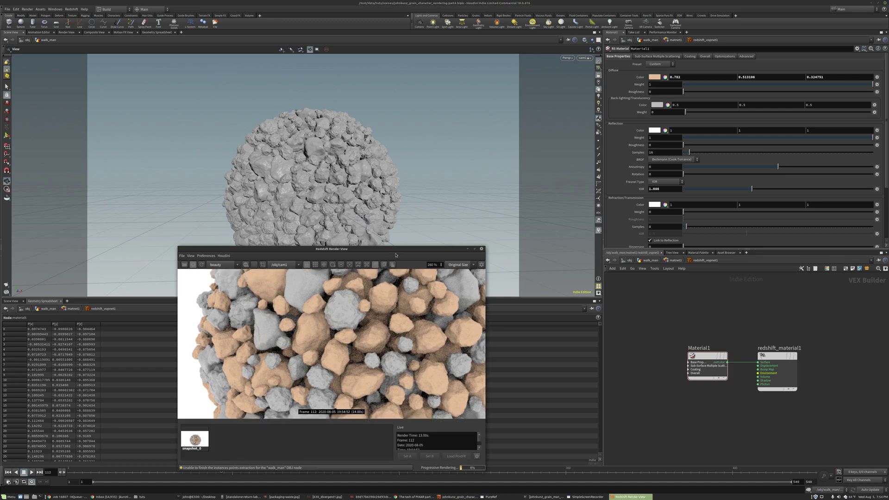
Set Material1's reflection IOR to 1.8, hide the render snapshots, and check the rendered stones near and far
{"action": "left_click_drag", "start_coordinate": [660, 188], "coordinate": [650, 189]}
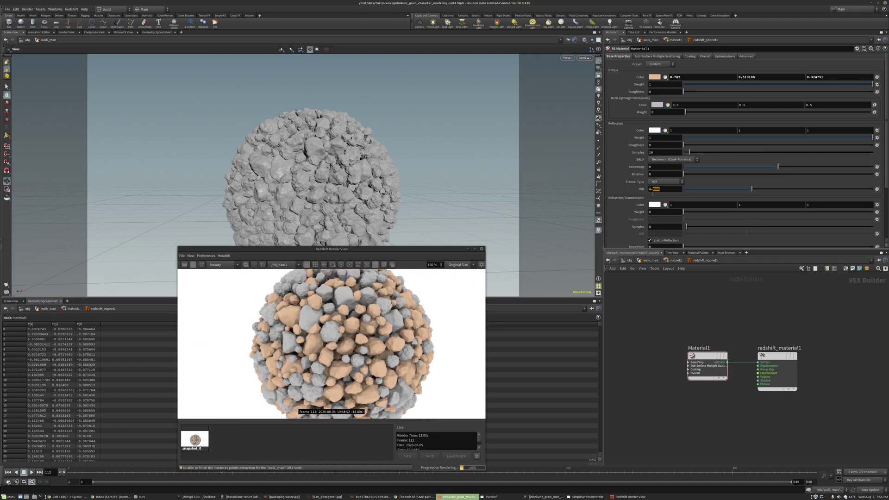
{"action": "type", "text": "8"}
{"action": "key", "text": "Return"}
{"action": "scroll", "coordinate": [374, 340], "scroll_direction": "up", "scroll_amount": 1}
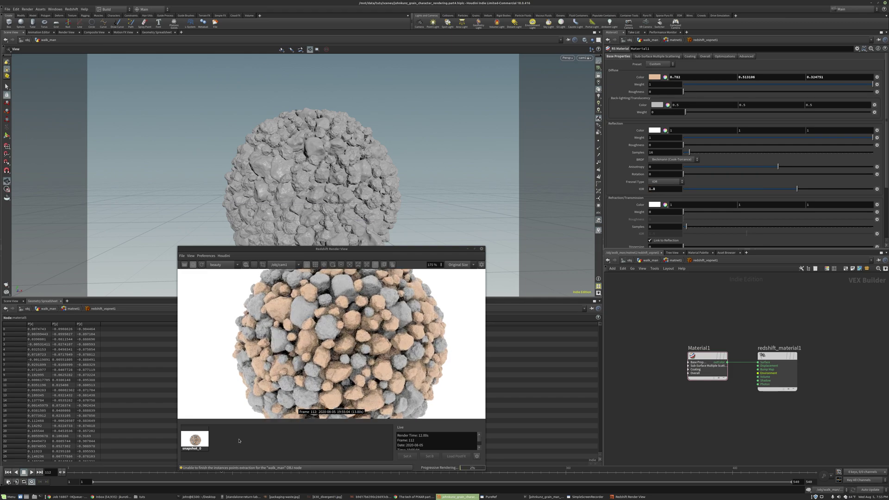
{"action": "left_click", "coordinate": [197, 443]}
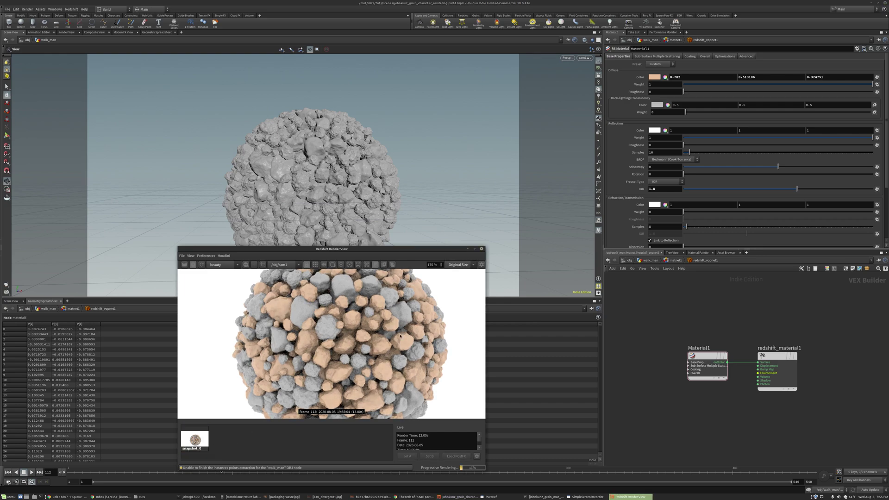
{"action": "scroll", "coordinate": [382, 331], "scroll_direction": "down", "scroll_amount": 3}
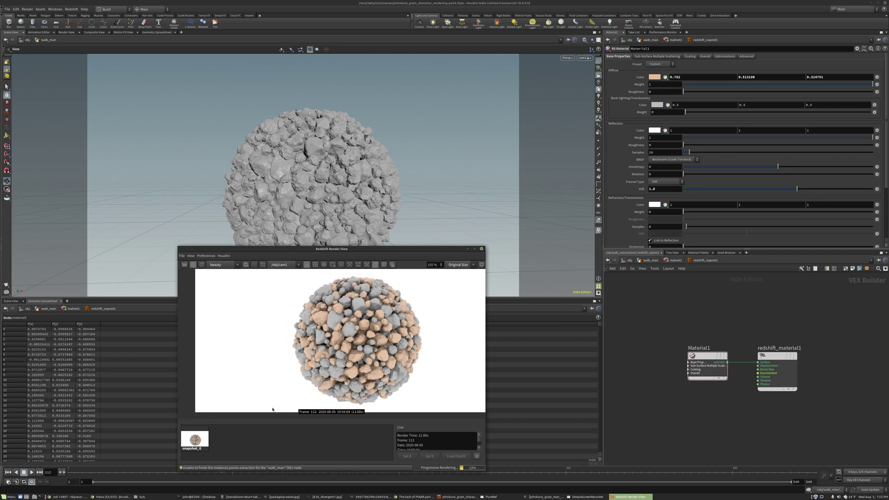
{"action": "left_click", "coordinate": [375, 265]}
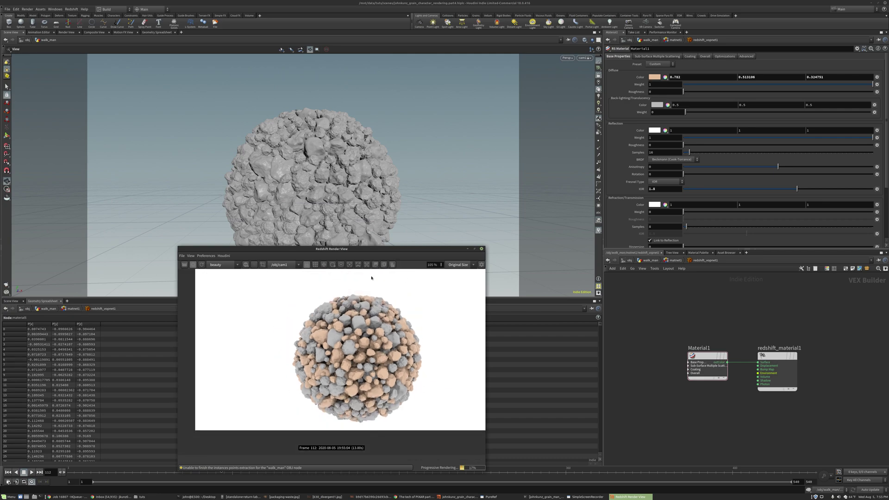
{"action": "scroll", "coordinate": [378, 342], "scroll_direction": "up", "scroll_amount": 2}
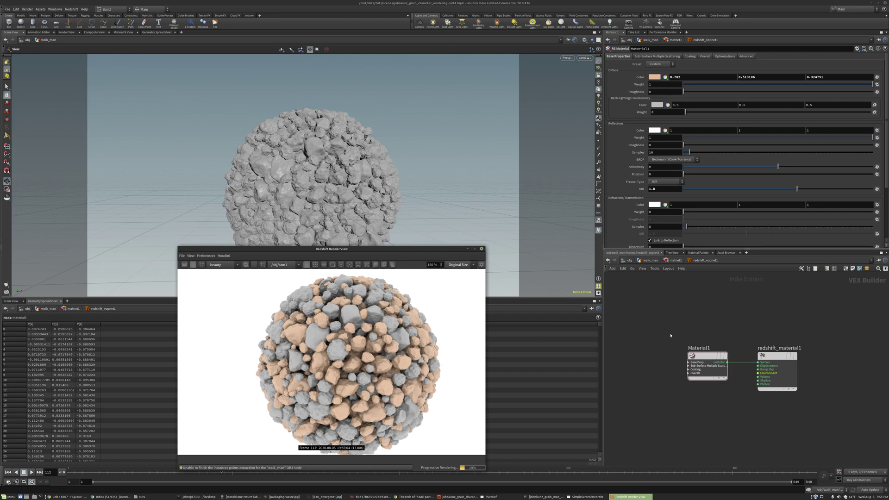
{"action": "left_click", "coordinate": [683, 294]}
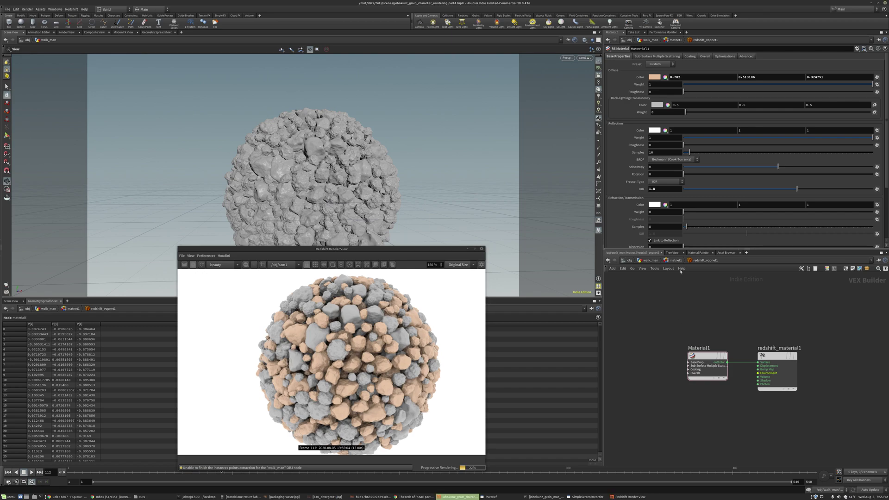
Raise Material1's reflection roughness in stages to about 0.3, inspecting the rendered stones at each setting
{"action": "left_click", "coordinate": [697, 146]}
{"action": "scroll", "coordinate": [387, 394], "scroll_direction": "up", "scroll_amount": 4}
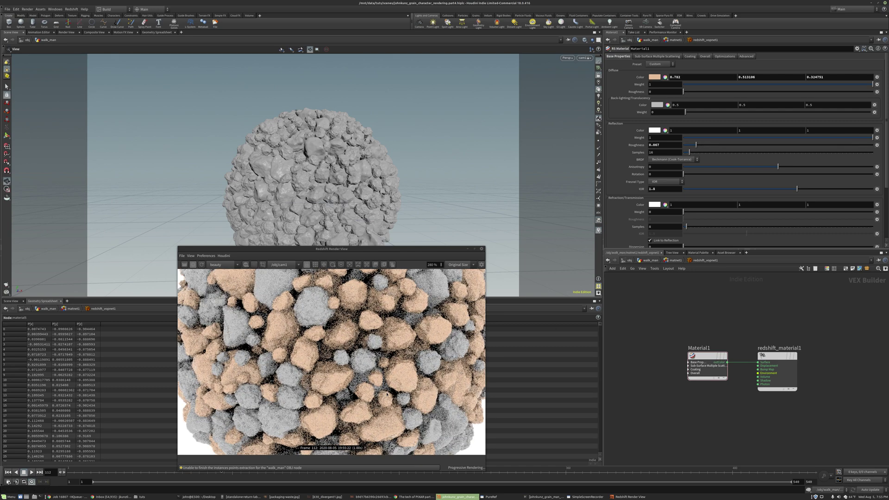
{"action": "scroll", "coordinate": [387, 394], "scroll_direction": "up", "scroll_amount": 2}
{"action": "left_click_drag", "start_coordinate": [704, 148], "coordinate": [719, 145]}
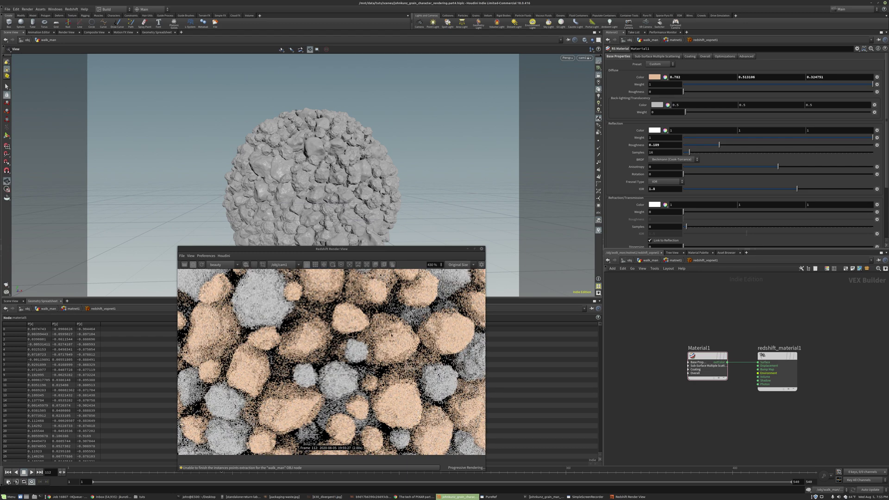
{"action": "scroll", "coordinate": [381, 340], "scroll_direction": "down", "scroll_amount": 2}
{"action": "scroll", "coordinate": [382, 339], "scroll_direction": "up", "scroll_amount": 3}
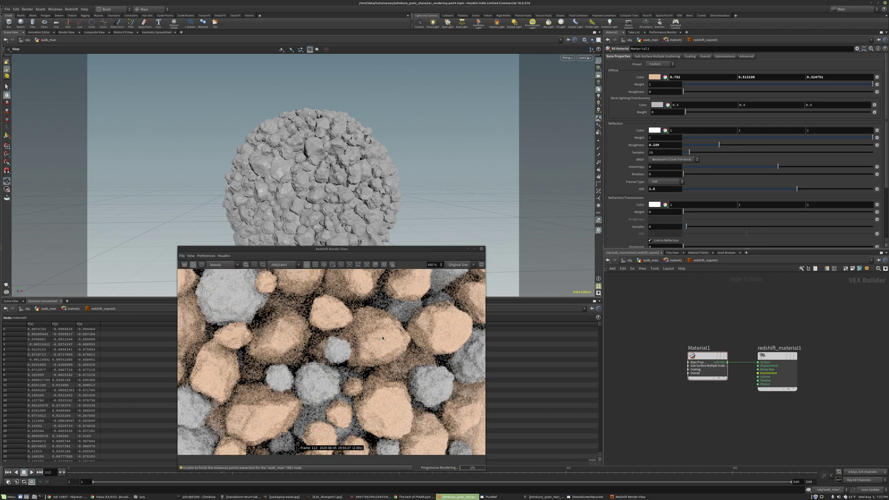
{"action": "scroll", "coordinate": [382, 339], "scroll_direction": "up", "scroll_amount": 1}
{"action": "scroll", "coordinate": [382, 338], "scroll_direction": "down", "scroll_amount": 3}
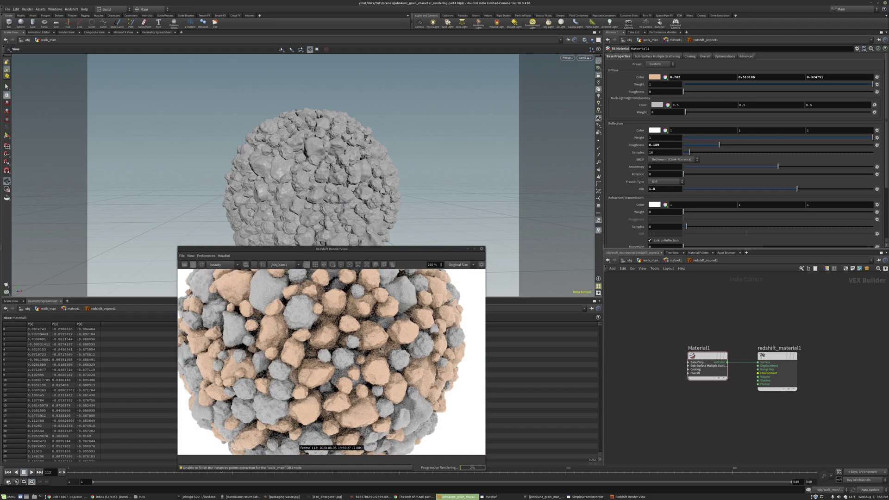
{"action": "left_click_drag", "start_coordinate": [719, 145], "coordinate": [737, 153]}
{"action": "scroll", "coordinate": [335, 407], "scroll_direction": "down", "scroll_amount": 3}
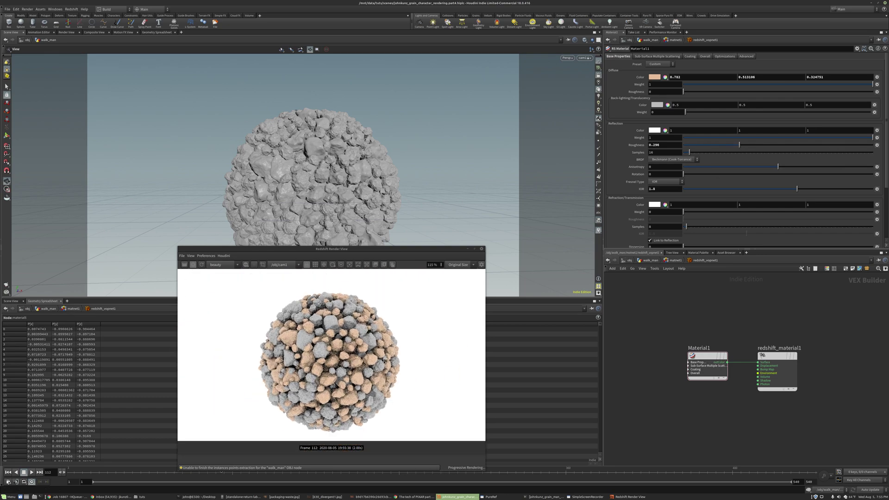
Open the redshift_vopnet2 material, check the pebble reference in the browser, and tint its diffuse color light green with green at 0.773
{"action": "left_click", "coordinate": [665, 260]}
{"action": "mouse_move", "coordinate": [693, 363]}
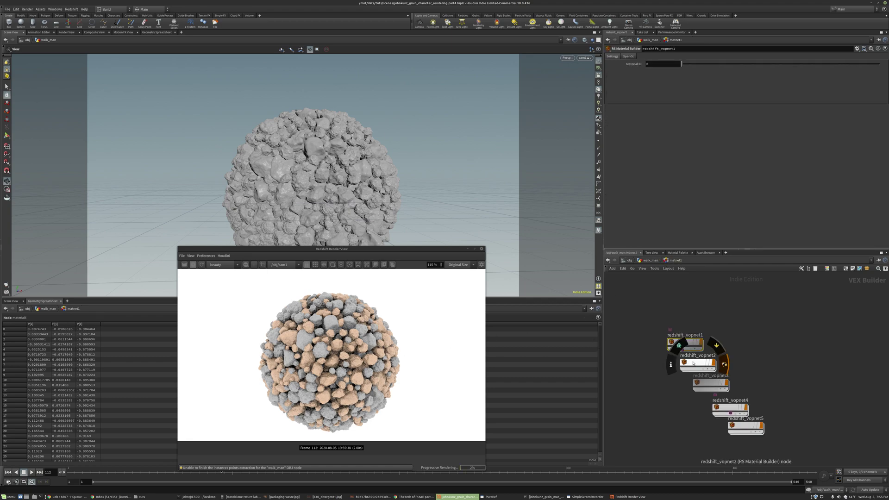
{"action": "double_click", "coordinate": [694, 362]}
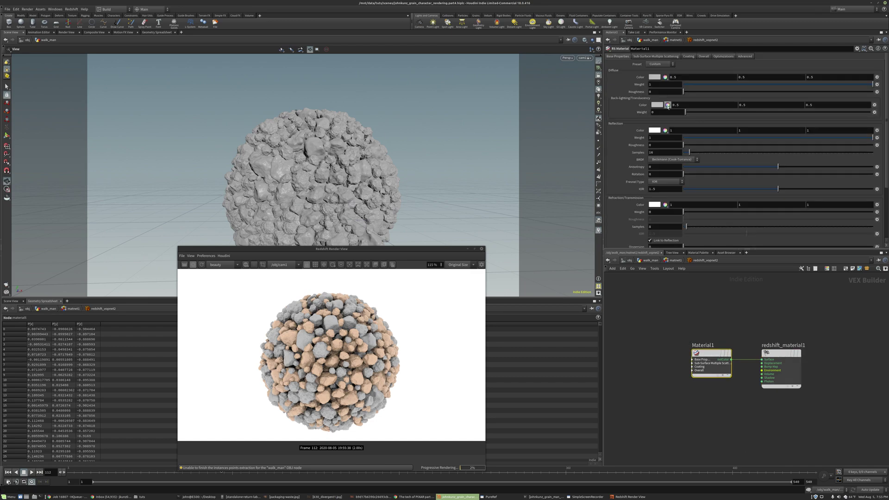
{"action": "left_click", "coordinate": [654, 78]}
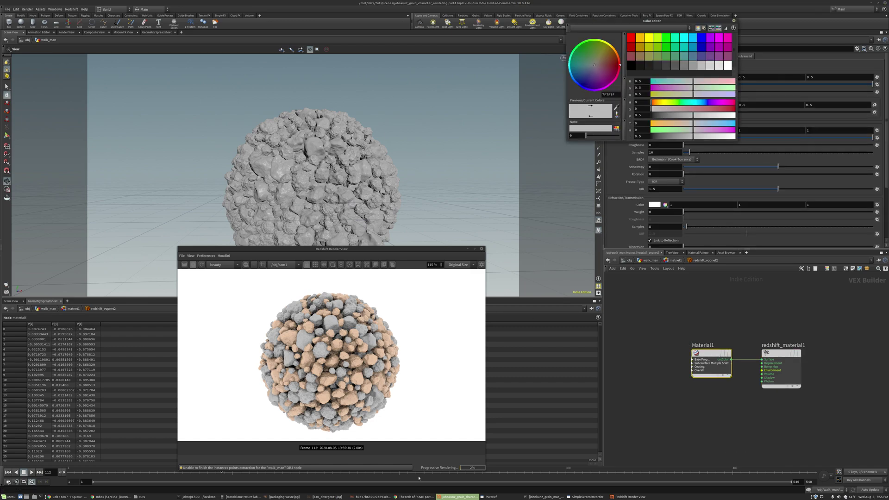
{"action": "left_click", "coordinate": [415, 497]}
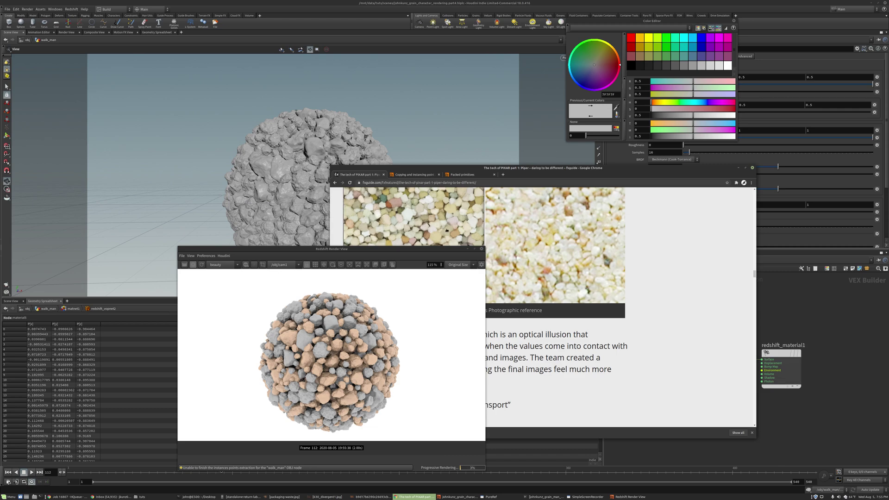
{"action": "left_click", "coordinate": [706, 88]}
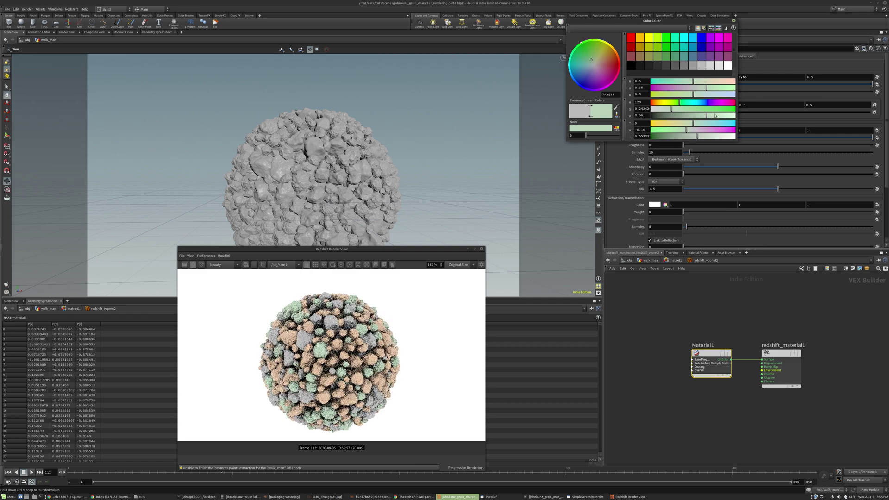
{"action": "left_click_drag", "start_coordinate": [676, 21], "coordinate": [642, 254]}
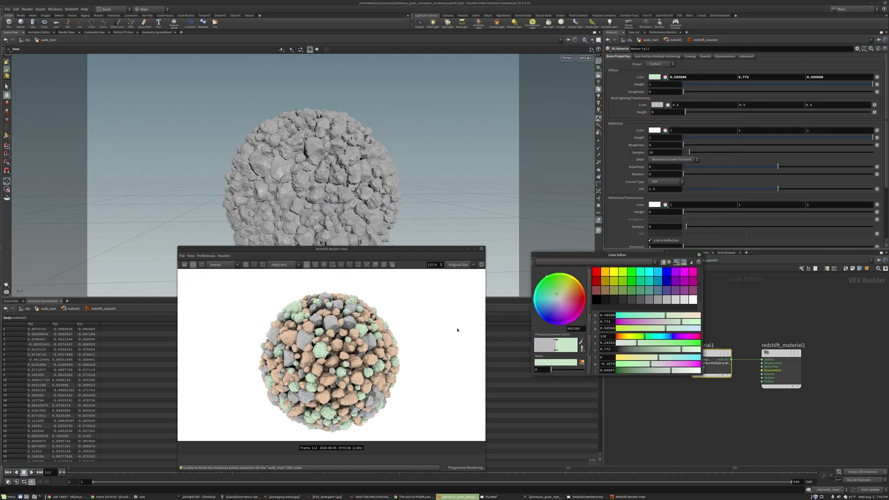
Mute the redshift_vopnet2 diffuse color to a greyish green of 0.5481, 0.63, 0.5481, and close the color editor
{"action": "left_click", "coordinate": [627, 345]}
{"action": "scroll", "coordinate": [348, 368], "scroll_direction": "down", "scroll_amount": 5}
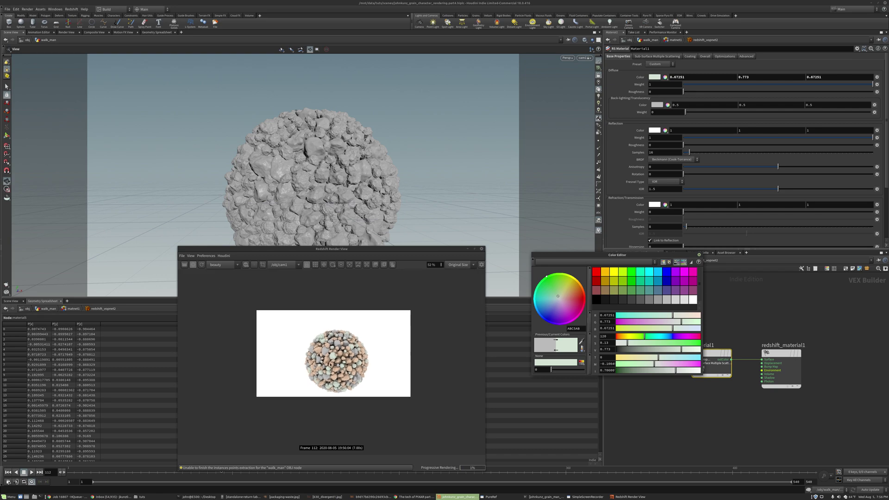
{"action": "scroll", "coordinate": [330, 357], "scroll_direction": "up", "scroll_amount": 5}
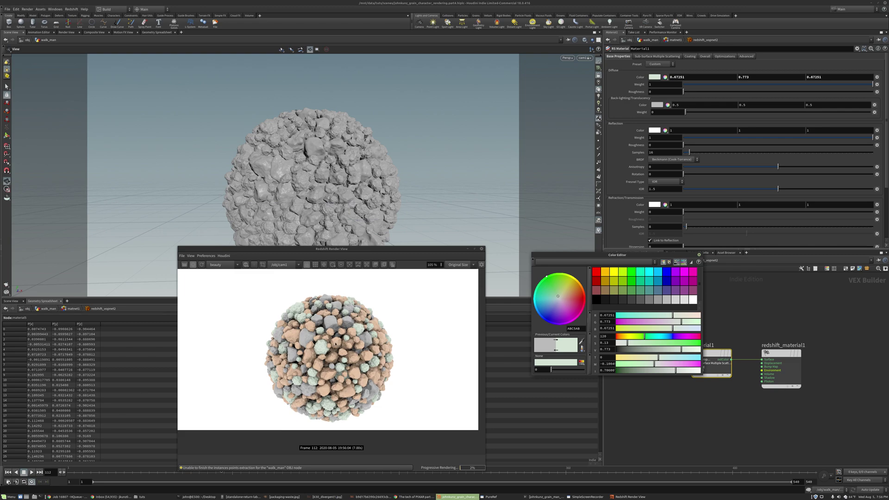
{"action": "scroll", "coordinate": [349, 333], "scroll_direction": "down", "scroll_amount": 3}
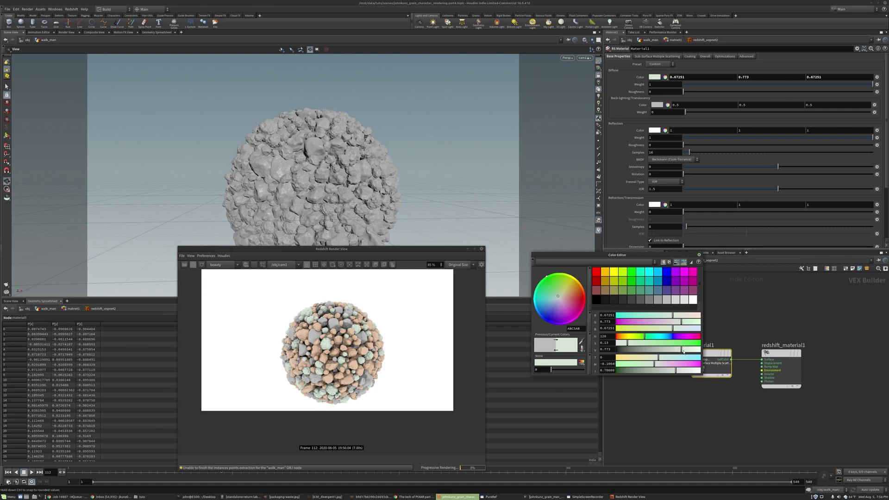
{"action": "left_click_drag", "start_coordinate": [690, 350], "coordinate": [673, 351]}
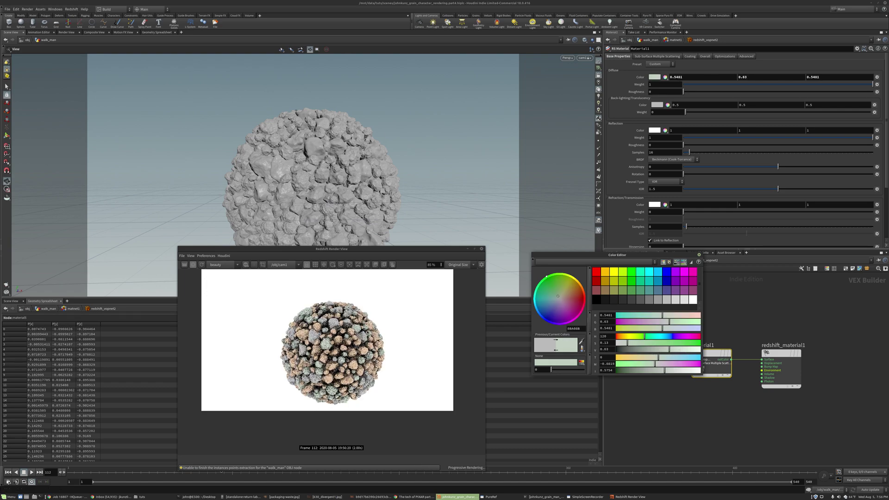
{"action": "left_click", "coordinate": [699, 255]}
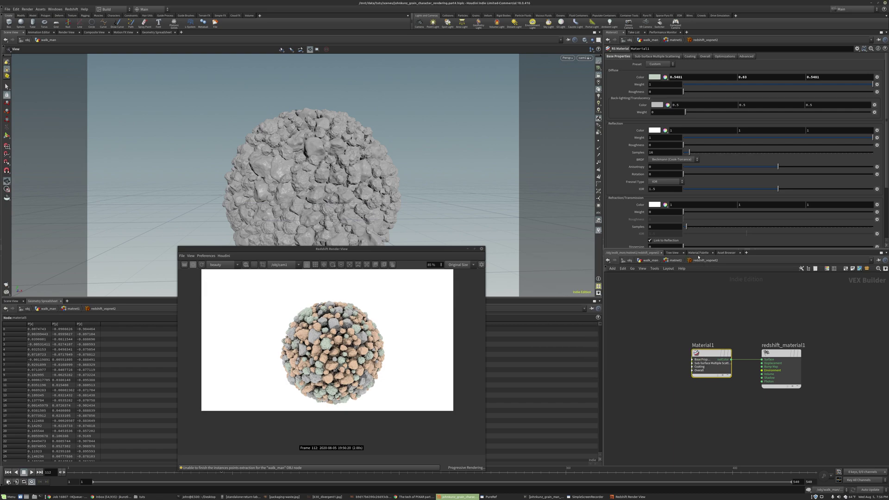
Set the redshift_vopnet2 material's reflection IOR to about 1.8 and roughness to 0.477, and inspect the stones in the render
{"action": "left_click", "coordinate": [798, 188]}
{"action": "left_click", "coordinate": [715, 146]}
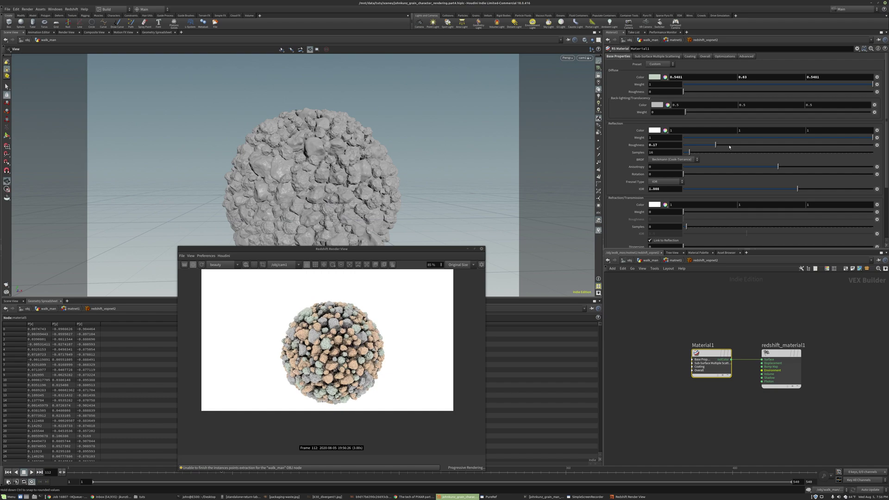
{"action": "left_click_drag", "start_coordinate": [741, 146], "coordinate": [767, 149]}
{"action": "scroll", "coordinate": [363, 290], "scroll_direction": "up", "scroll_amount": 3}
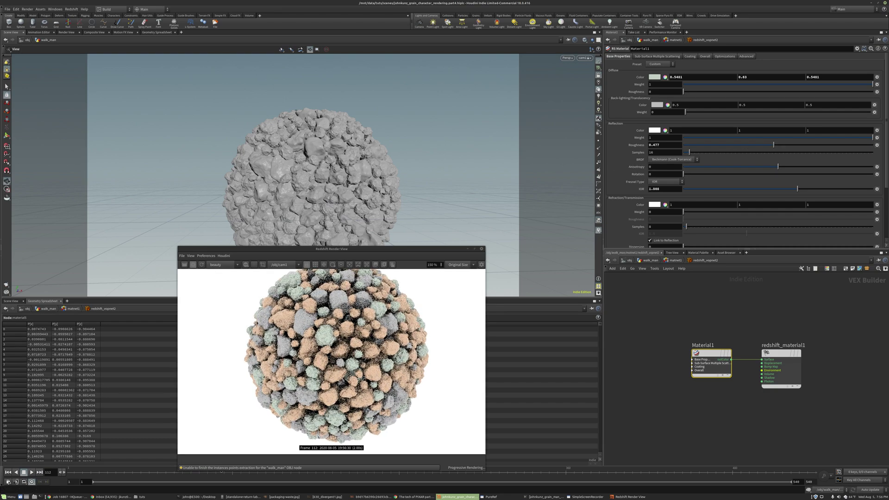
{"action": "scroll", "coordinate": [363, 289], "scroll_direction": "up", "scroll_amount": 1}
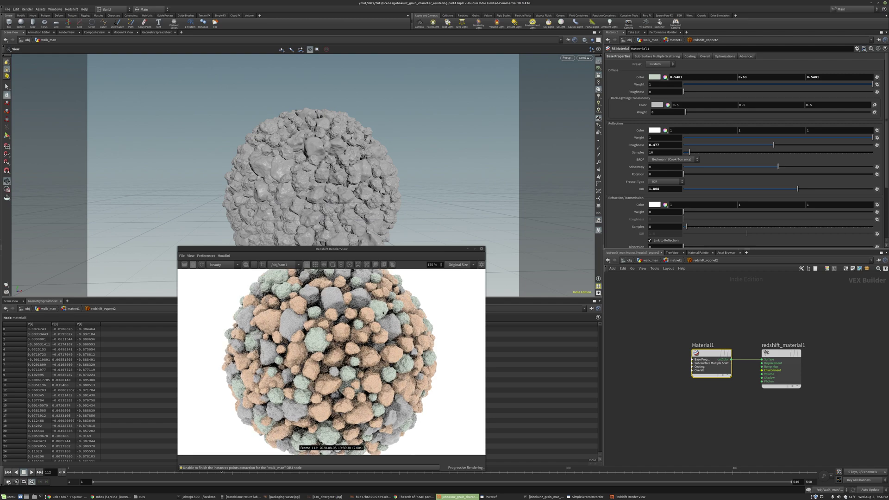
{"action": "scroll", "coordinate": [380, 308], "scroll_direction": "up", "scroll_amount": 1}
{"action": "scroll", "coordinate": [381, 308], "scroll_direction": "down", "scroll_amount": 3}
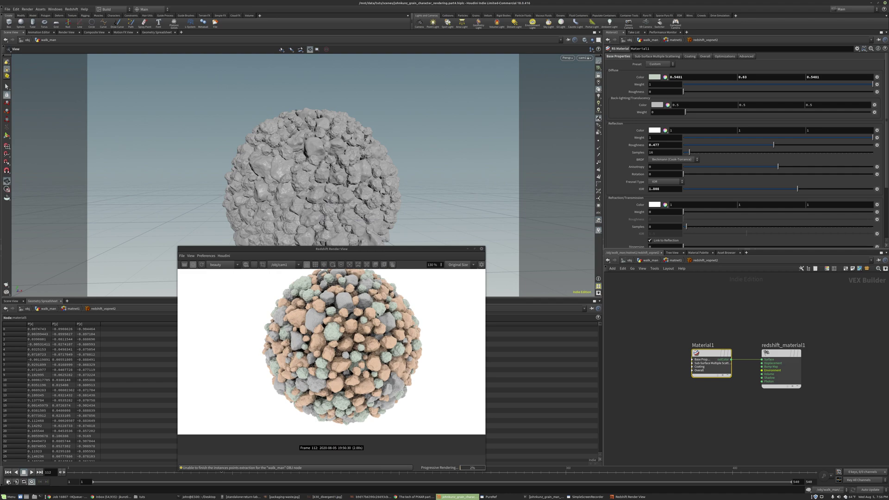
{"action": "scroll", "coordinate": [380, 312], "scroll_direction": "up", "scroll_amount": 2}
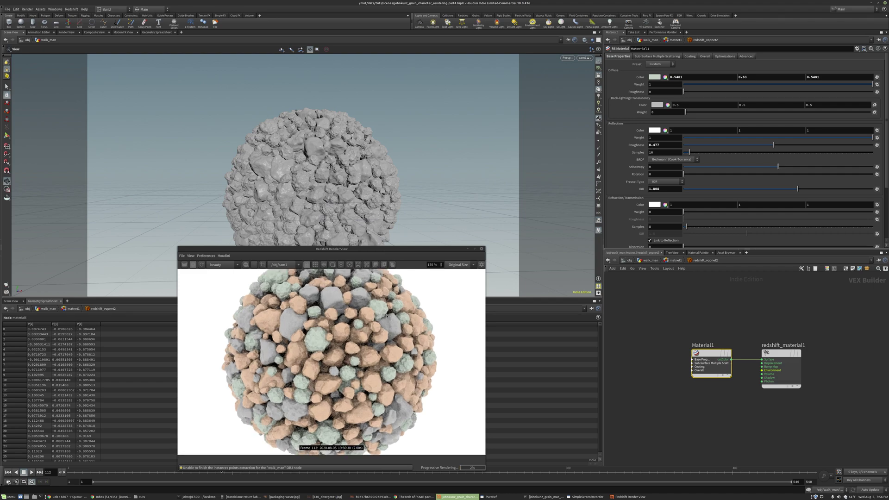
{"action": "scroll", "coordinate": [379, 343], "scroll_direction": "down", "scroll_amount": 3}
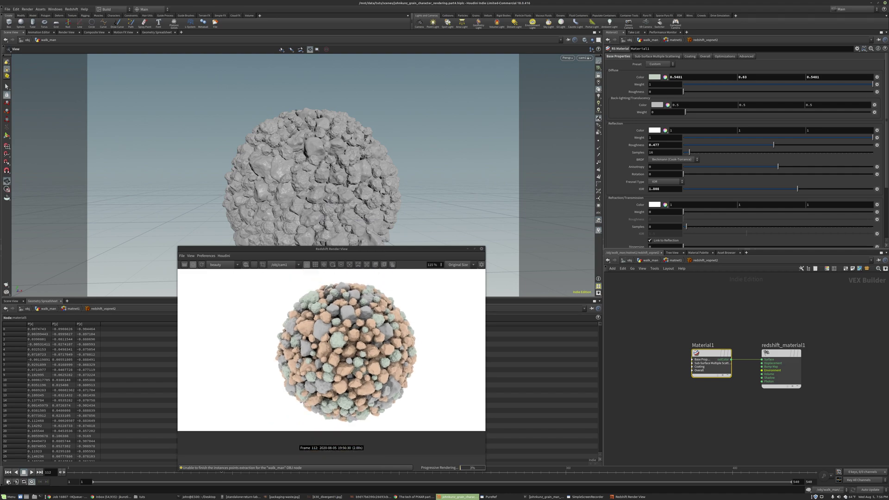
{"action": "scroll", "coordinate": [355, 317], "scroll_direction": "up", "scroll_amount": 3}
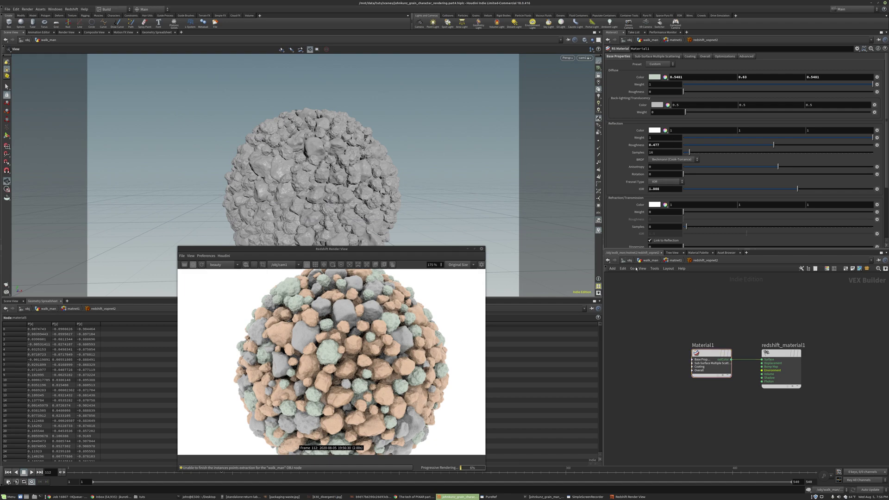
Open the redshift_vopnet3 material and set its diffuse color to a terracotta of about 0.674, 0.254, 0.14
{"action": "left_click", "coordinate": [667, 261]}
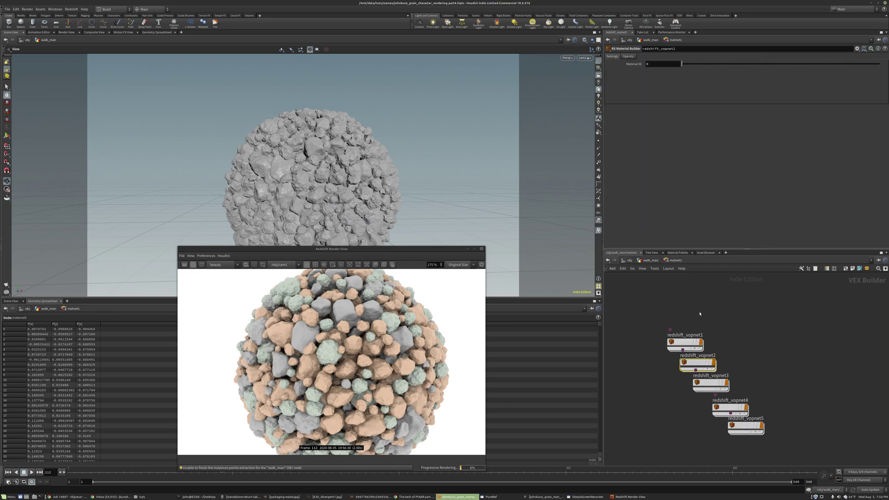
{"action": "double_click", "coordinate": [706, 384]}
{"action": "left_click", "coordinate": [707, 370]}
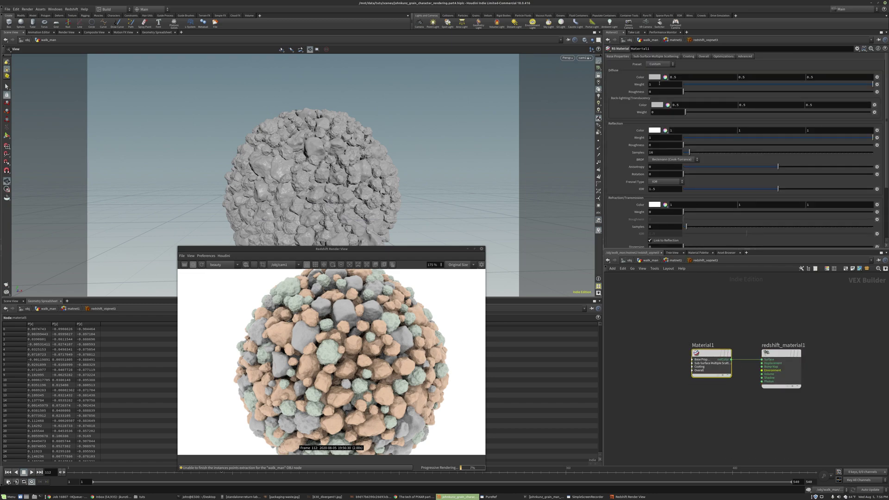
{"action": "left_click", "coordinate": [656, 78]}
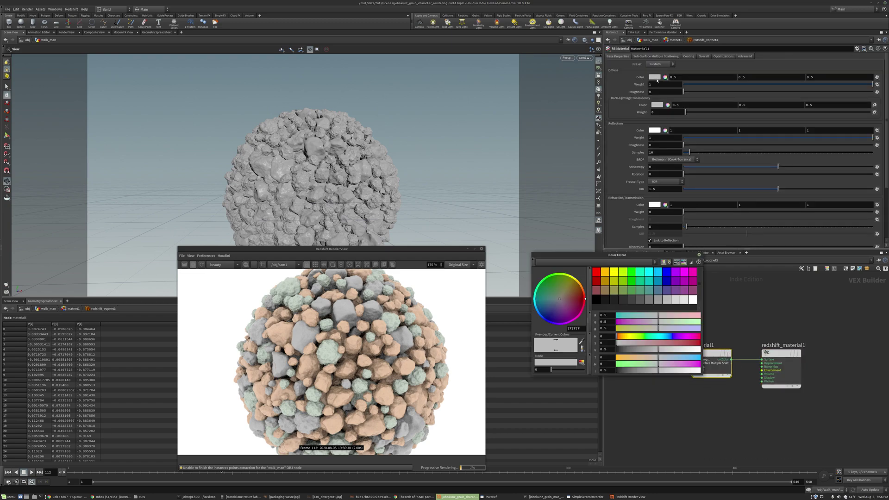
{"action": "left_click", "coordinate": [620, 340]}
{"action": "left_click_drag", "start_coordinate": [643, 343], "coordinate": [679, 350]}
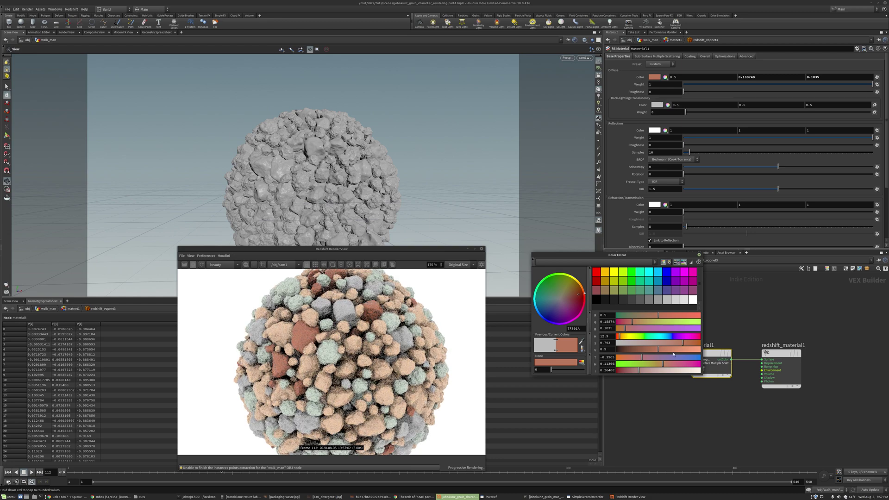
{"action": "left_click", "coordinate": [674, 352]}
{"action": "scroll", "coordinate": [333, 347], "scroll_direction": "down", "scroll_amount": 3}
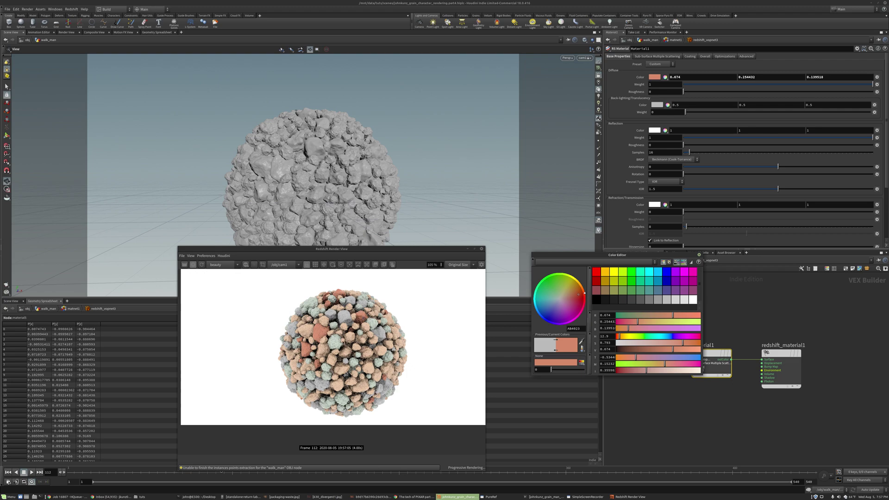
{"action": "scroll", "coordinate": [332, 347], "scroll_direction": "down", "scroll_amount": 1}
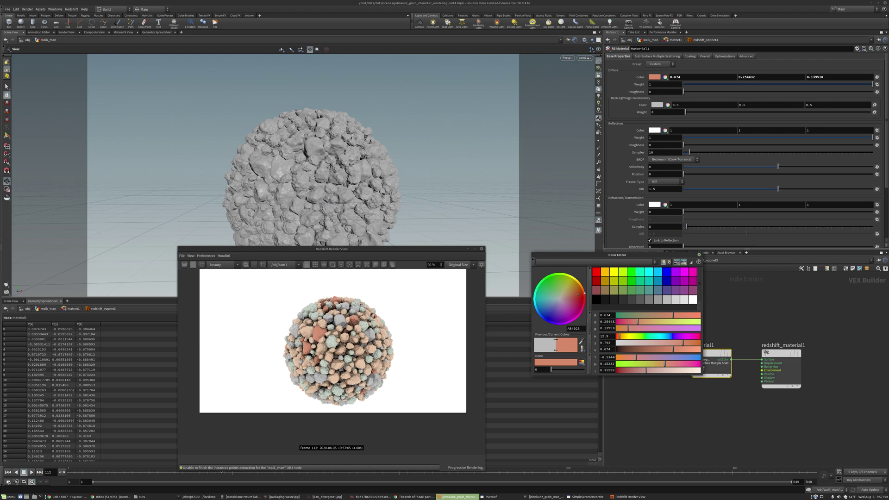
Close the color editor, set the redshift_vopnet3 material's reflection roughness to about 0.385, and inspect the rendered stones
{"action": "left_click", "coordinate": [699, 254]}
{"action": "left_click_drag", "start_coordinate": [711, 145], "coordinate": [756, 145]}
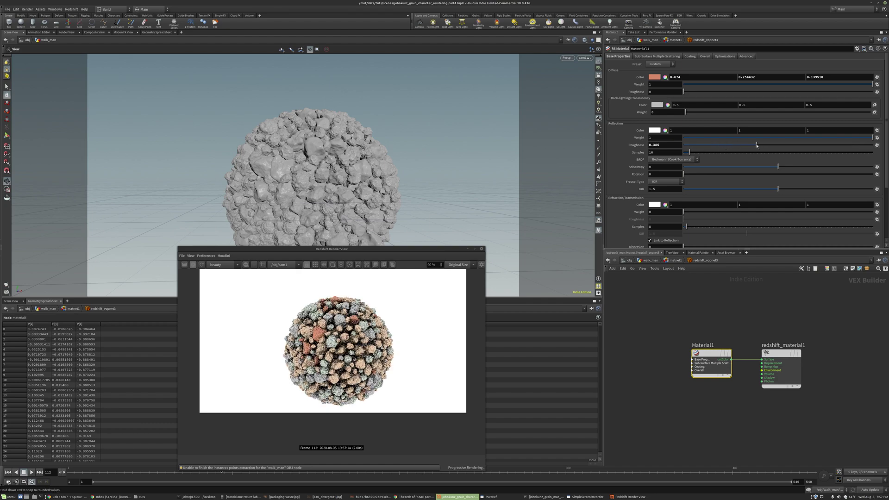
{"action": "scroll", "coordinate": [332, 347], "scroll_direction": "up", "scroll_amount": 2}
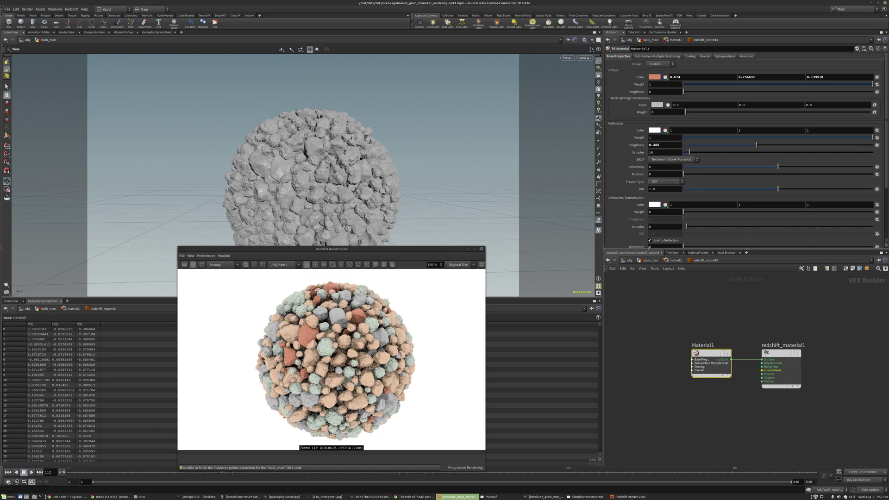
Open the redshift_vopnet4 material and apply the Tinted Glass preset to its Material1 node
{"action": "left_click", "coordinate": [674, 261]}
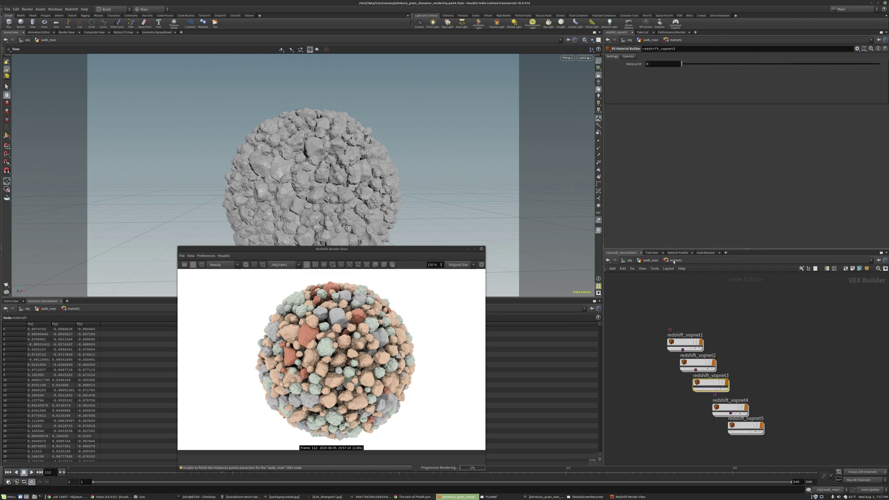
{"action": "double_click", "coordinate": [725, 406]}
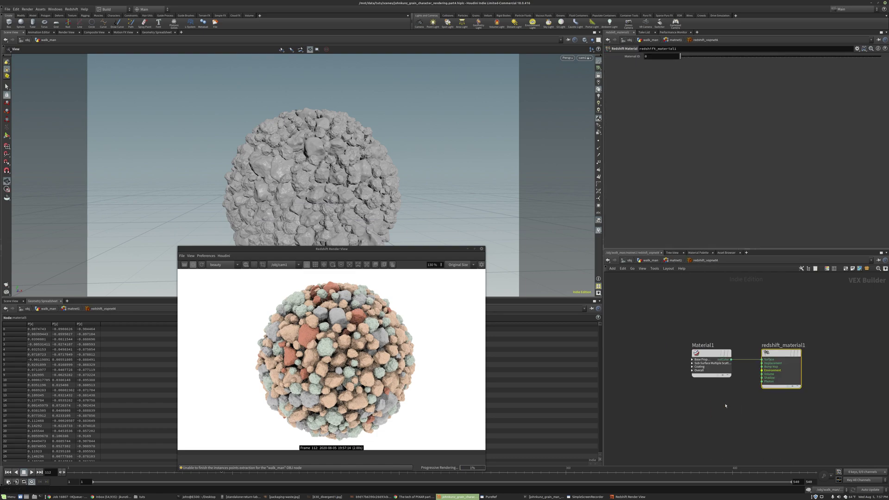
{"action": "left_click", "coordinate": [722, 373]}
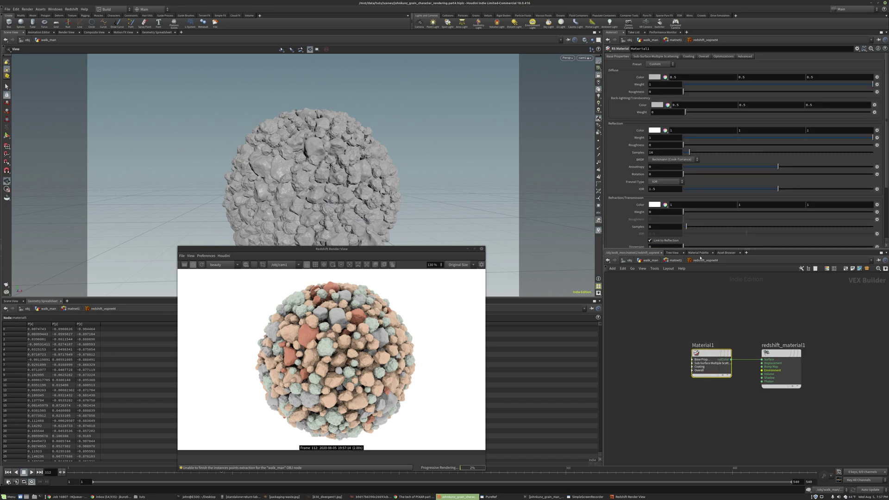
{"action": "left_click", "coordinate": [668, 64]}
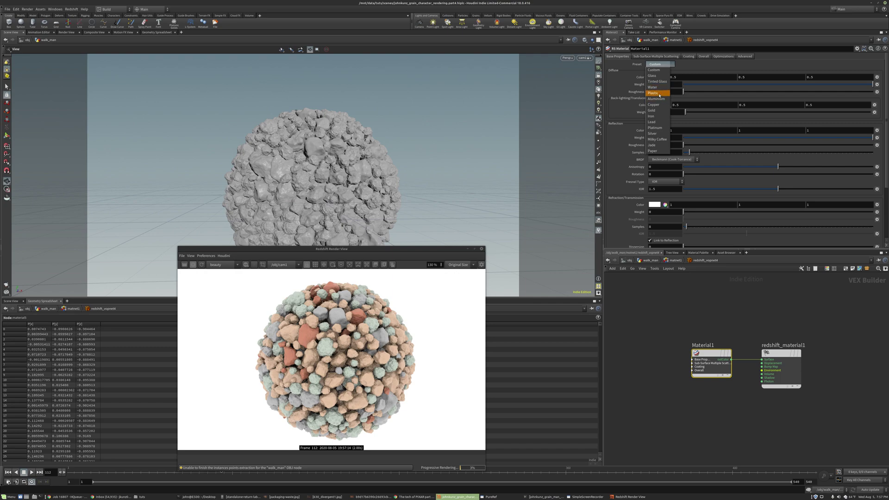
{"action": "left_click", "coordinate": [661, 81]}
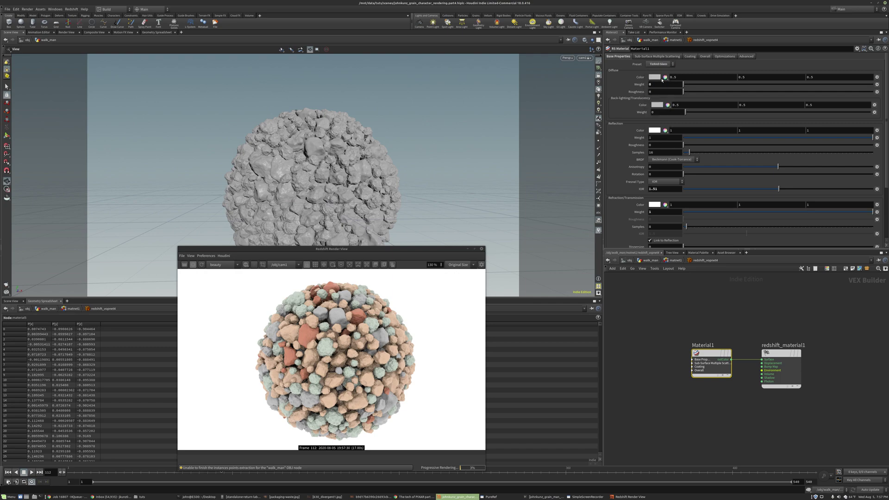
Examine the tinted glass stones among the other rocks in the render, up close and from farther away
{"action": "scroll", "coordinate": [337, 317], "scroll_direction": "up", "scroll_amount": 4}
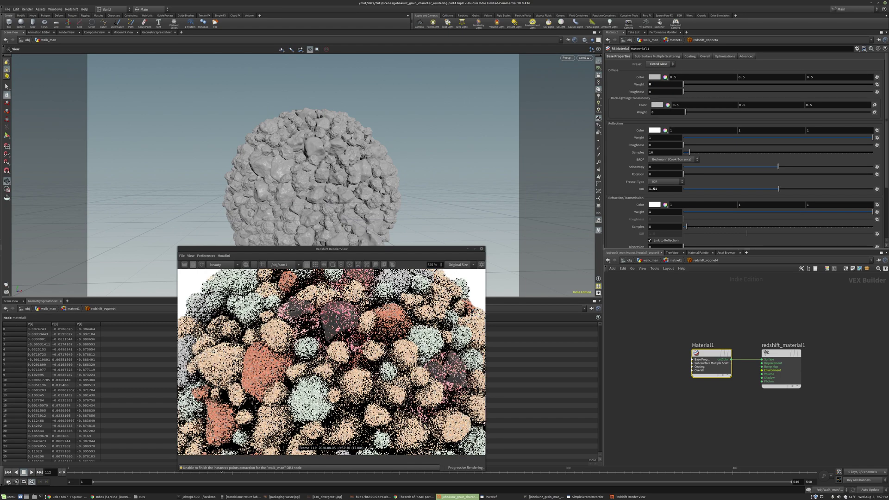
{"action": "scroll", "coordinate": [337, 317], "scroll_direction": "down", "scroll_amount": 2}
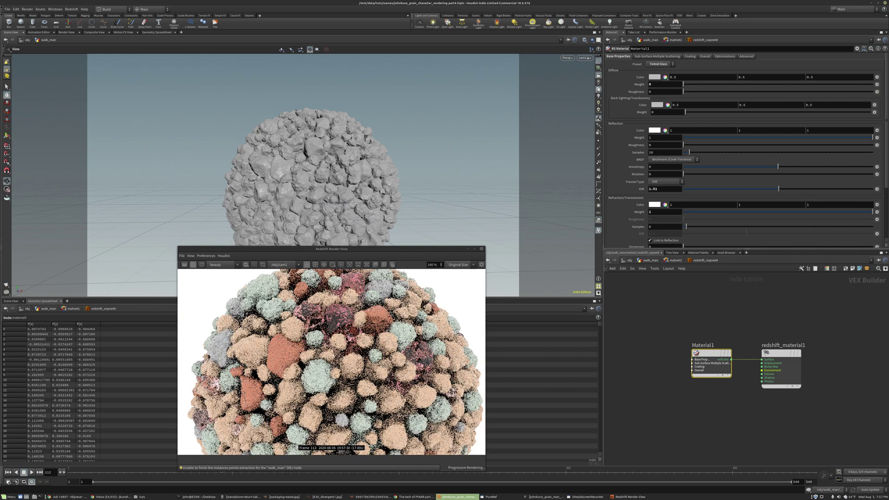
{"action": "scroll", "coordinate": [337, 318], "scroll_direction": "down", "scroll_amount": 1}
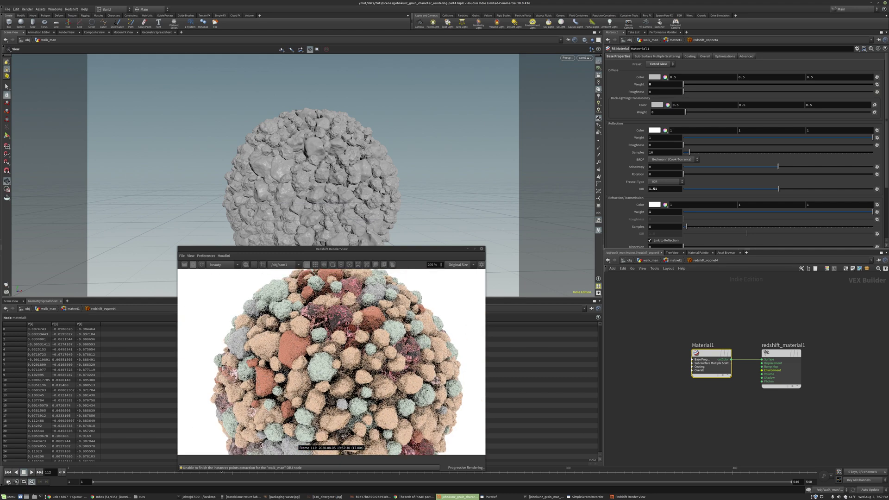
{"action": "scroll", "coordinate": [375, 377], "scroll_direction": "up", "scroll_amount": 4}
{"action": "scroll", "coordinate": [380, 380], "scroll_direction": "down", "scroll_amount": 6}
{"action": "scroll", "coordinate": [417, 406], "scroll_direction": "up", "scroll_amount": 3}
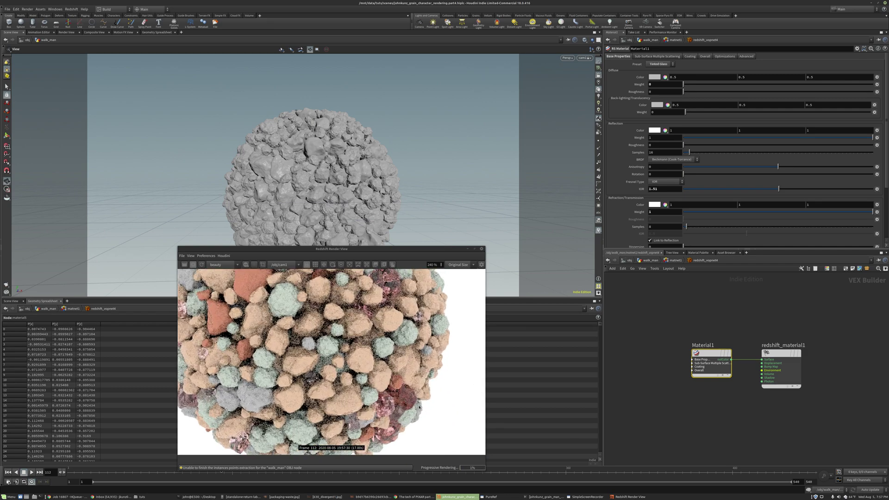
{"action": "scroll", "coordinate": [419, 406], "scroll_direction": "up", "scroll_amount": 3}
{"action": "scroll", "coordinate": [419, 407], "scroll_direction": "down", "scroll_amount": 1}
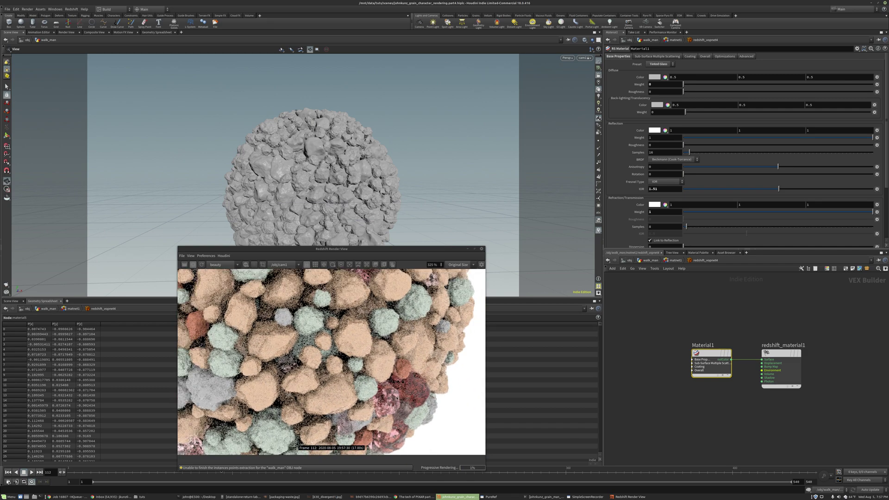
{"action": "scroll", "coordinate": [402, 397], "scroll_direction": "down", "scroll_amount": 3}
{"action": "scroll", "coordinate": [402, 397], "scroll_direction": "up", "scroll_amount": 3}
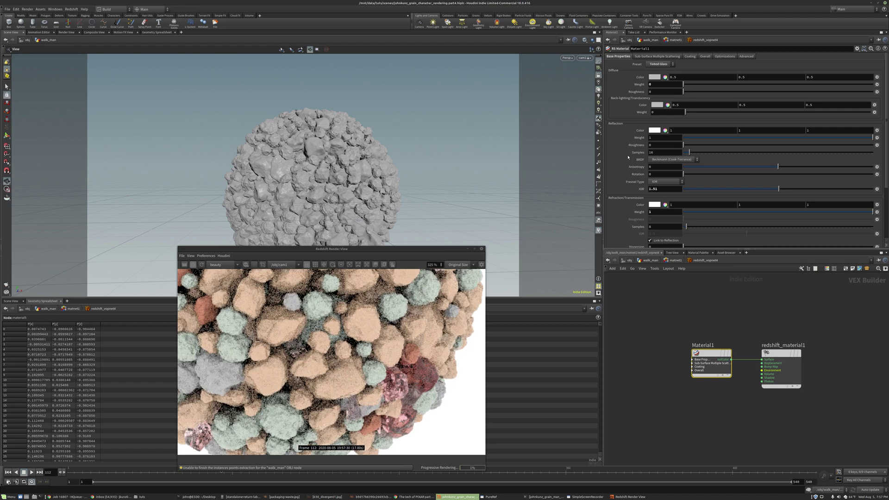
Change the glass material's sub-surface transmittance color to a blue of about 0.076, 0.142, 0.823
{"action": "scroll", "coordinate": [628, 153], "scroll_direction": "down", "scroll_amount": 3}
{"action": "scroll", "coordinate": [628, 153], "scroll_direction": "down", "scroll_amount": 3}
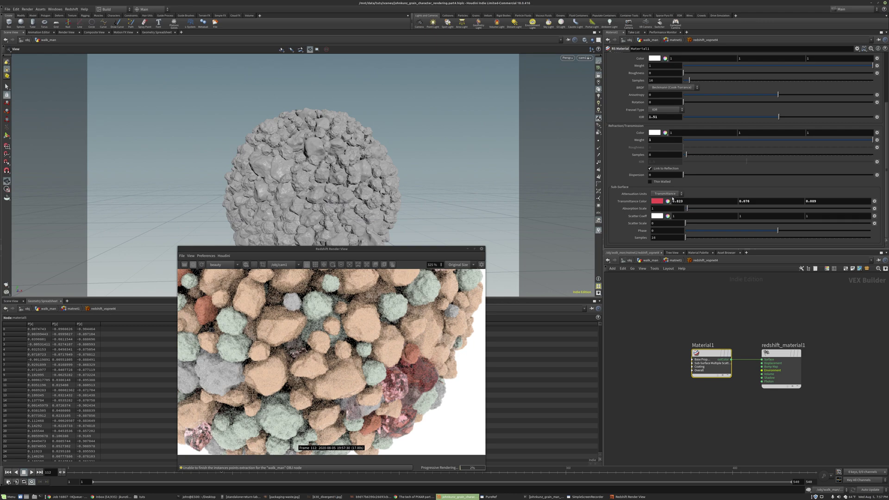
{"action": "left_click", "coordinate": [653, 203]}
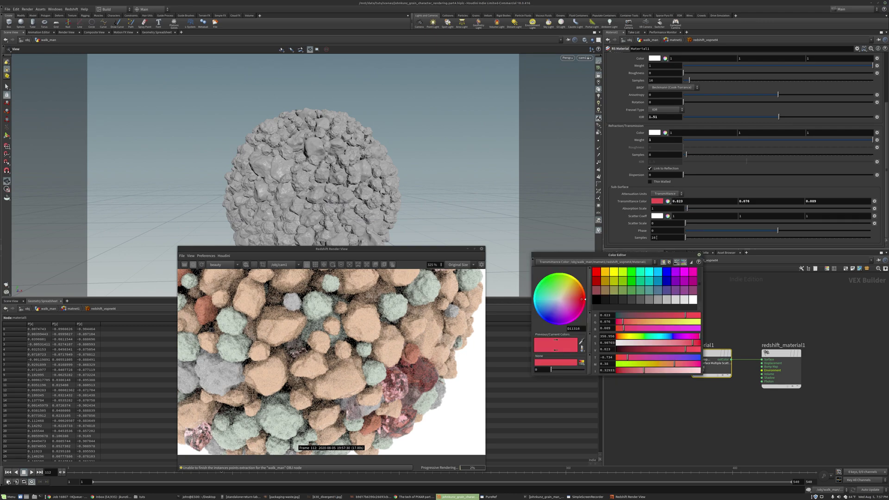
{"action": "left_click", "coordinate": [545, 319]}
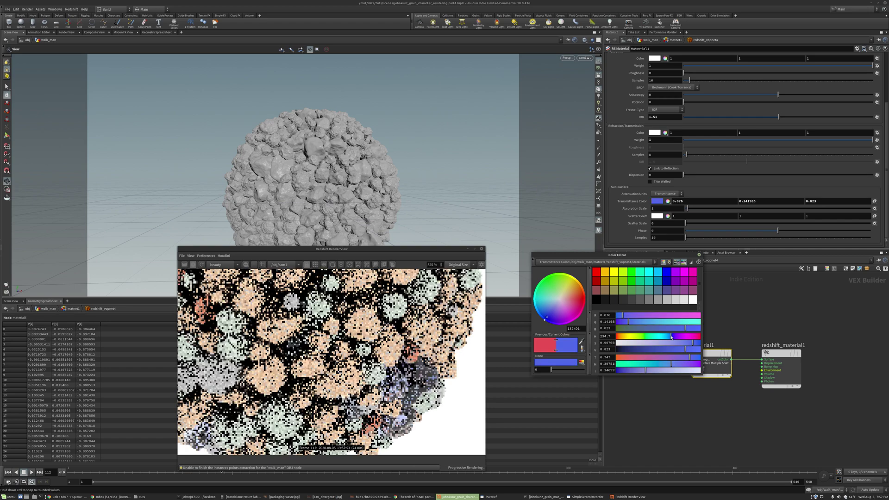
Switch to the Pixar Piper article in Chrome, study its sand-grain reference images, and return to Houdini
{"action": "left_click", "coordinate": [417, 497]}
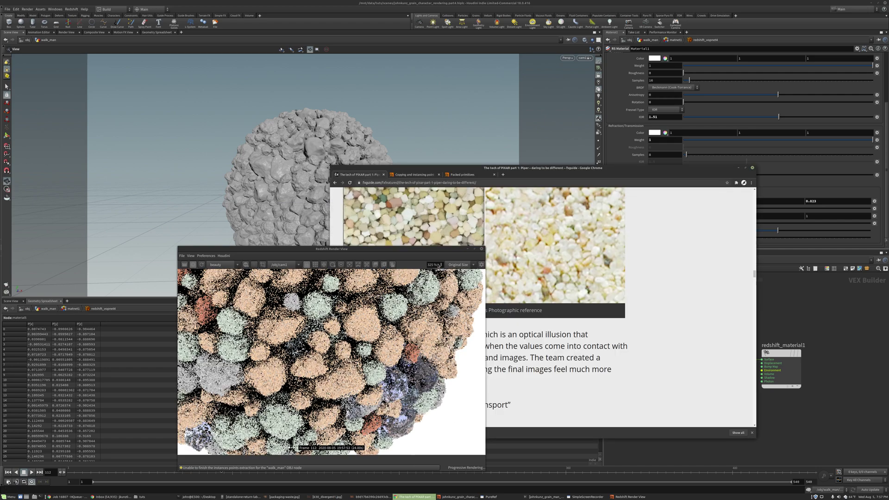
{"action": "scroll", "coordinate": [442, 221], "scroll_direction": "down", "scroll_amount": 8}
{"action": "scroll", "coordinate": [569, 260], "scroll_direction": "up", "scroll_amount": 4}
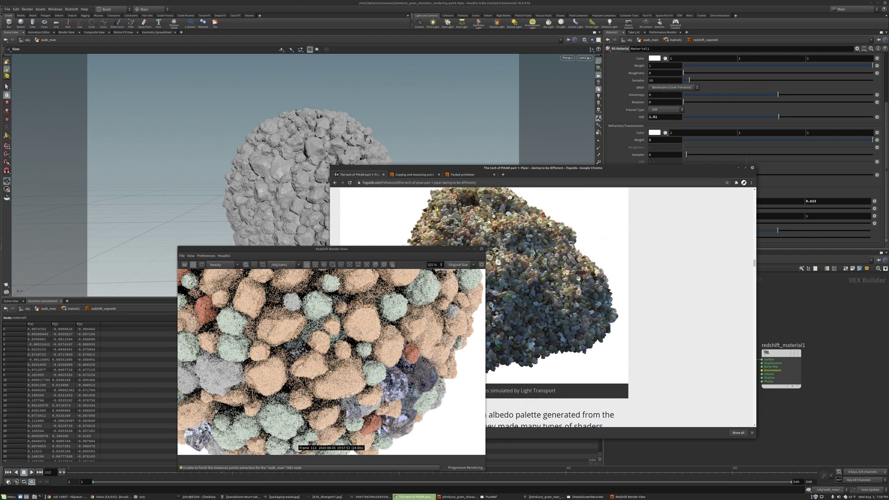
{"action": "scroll", "coordinate": [482, 217], "scroll_direction": "down", "scroll_amount": 1}
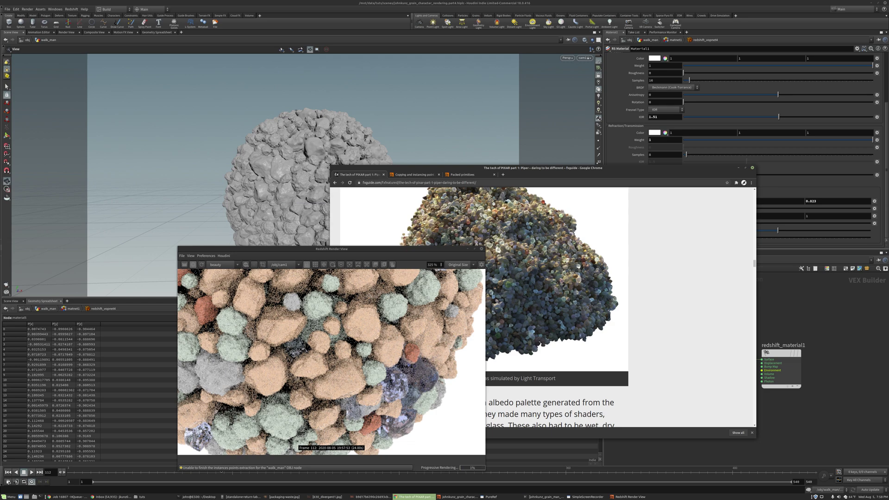
{"action": "key", "text": "alt+Tab"}
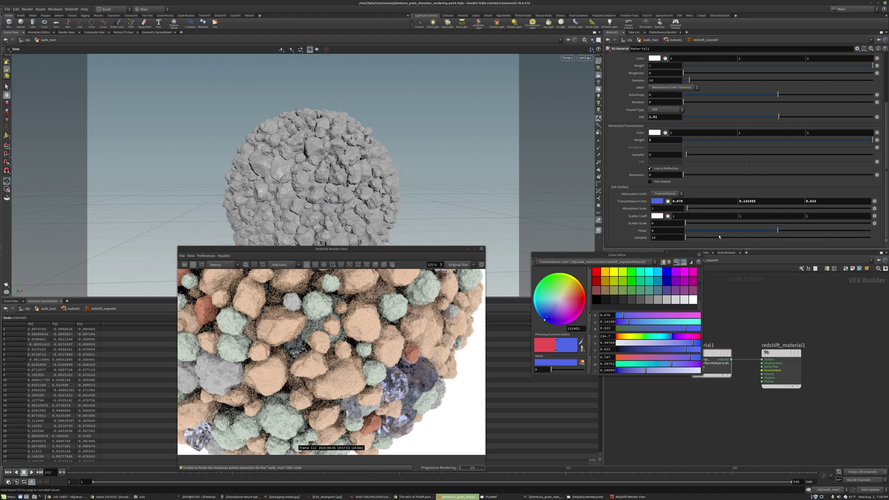
Set the blue glass material's absorption scale to 15
{"action": "left_click", "coordinate": [677, 209]}
{"action": "type", "text": "5"}
{"action": "key", "text": "Return"}
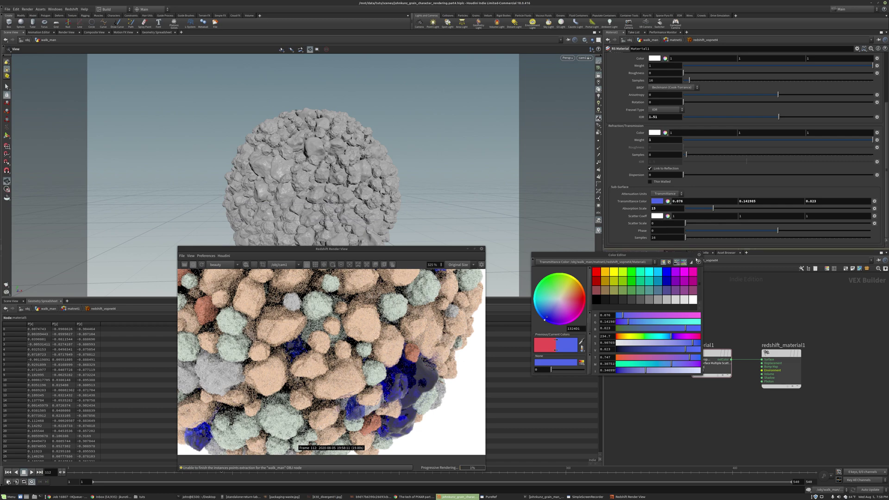
Tint the glass material's scatter coefficient pale yellow, about 1, 0.823, 0.384, and close the color editor
{"action": "left_click", "coordinate": [699, 254]}
{"action": "left_click", "coordinate": [668, 216]}
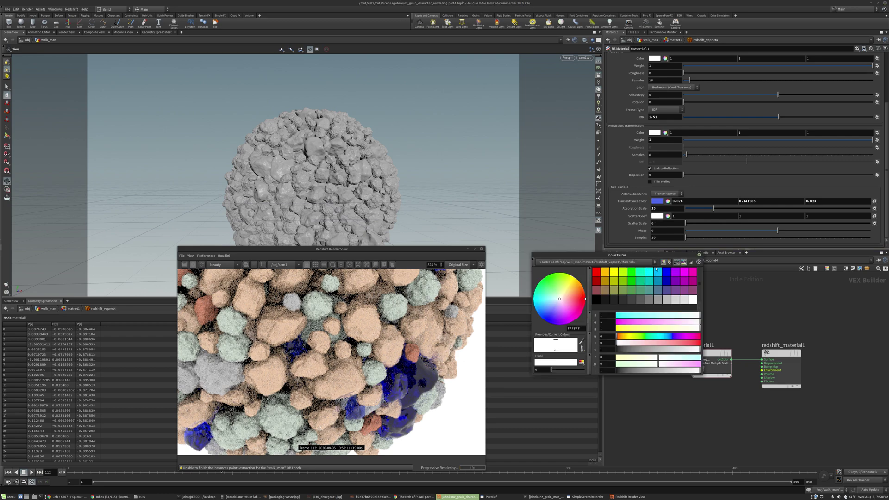
{"action": "left_click", "coordinate": [627, 336]}
{"action": "left_click_drag", "start_coordinate": [626, 342], "coordinate": [668, 342]}
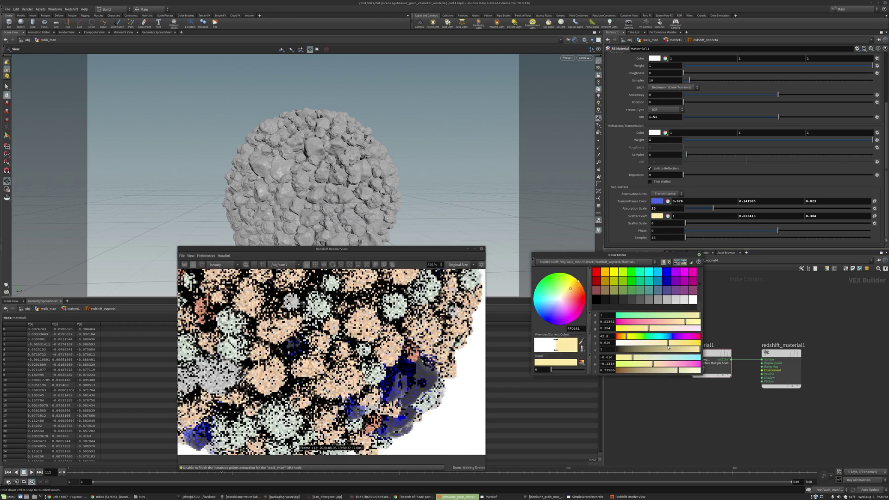
{"action": "left_click", "coordinate": [699, 255]}
Raise the glass material's scatter scale to 25 and view the whole stone-covered head in the render
{"action": "left_click_drag", "start_coordinate": [685, 223], "coordinate": [872, 225]}
{"action": "left_click_drag", "start_coordinate": [666, 223], "coordinate": [649, 343]}
{"action": "type", "text": "25"}
{"action": "key", "text": "Return"}
{"action": "scroll", "coordinate": [403, 391], "scroll_direction": "down", "scroll_amount": 7}
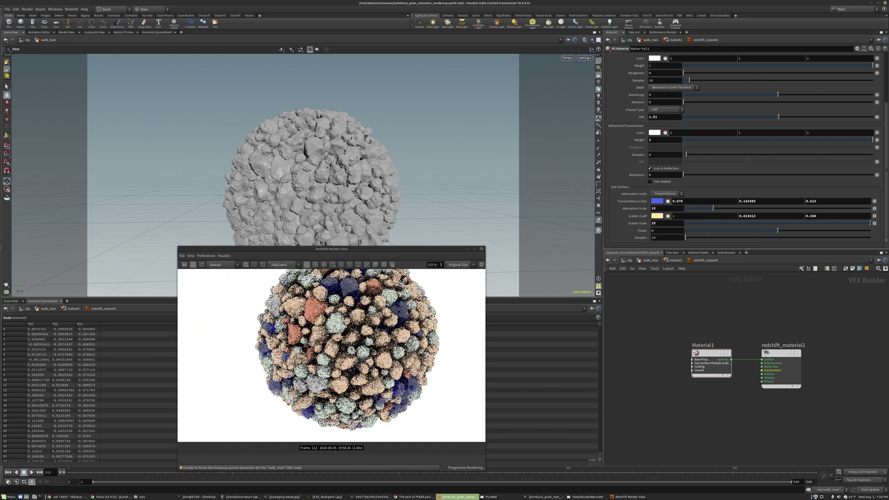
Reduce the glass material's absorption scale to 6 and finally 3, and its scatter scale to 3 and finally 1
{"action": "left_click", "coordinate": [662, 208]}
{"action": "double_click", "coordinate": [662, 208]}
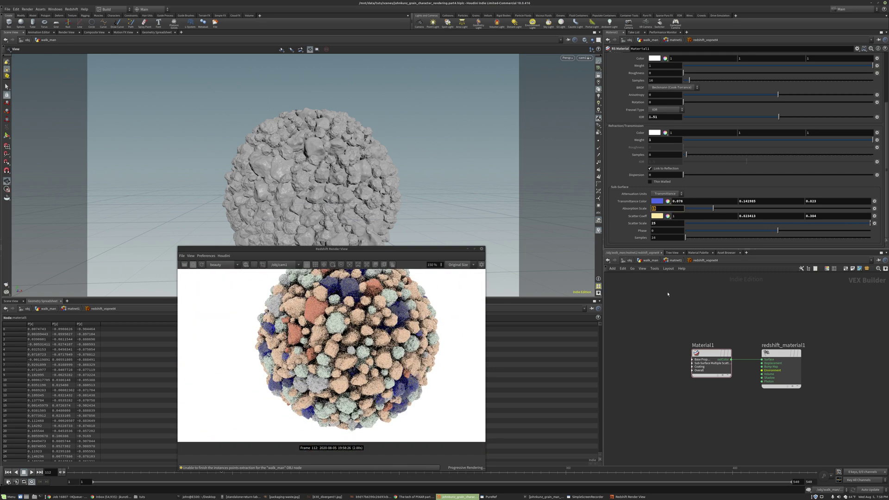
{"action": "type", "text": "6"}
{"action": "key", "text": "Tab"}
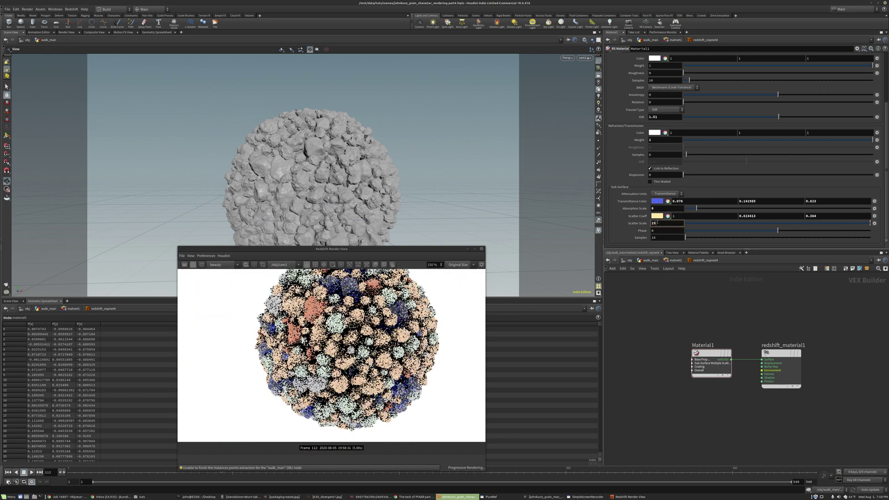
{"action": "type", "text": "3"}
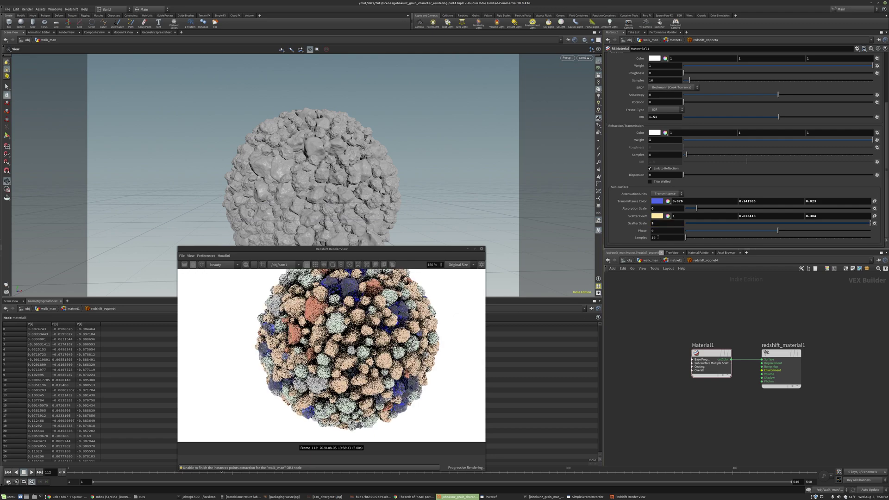
{"action": "key", "text": "Return"}
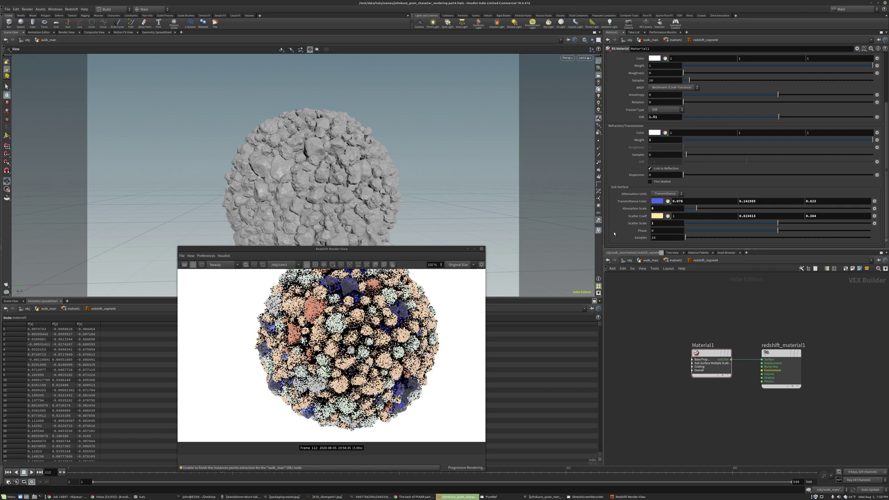
{"action": "left_click", "coordinate": [667, 208]}
{"action": "key", "text": "Return"}
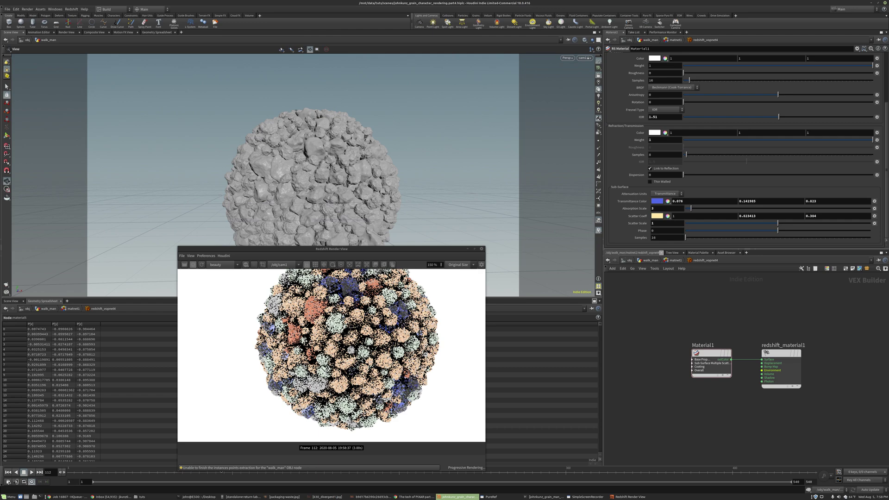
Lower the blue glass material's absorption scale to 0.35, and finally set it to 2
{"action": "left_click", "coordinate": [665, 208]}
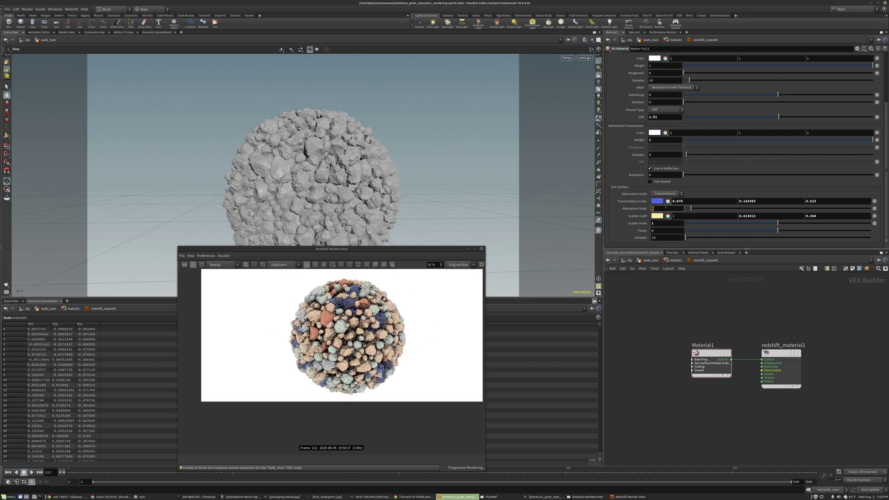
{"action": "type", "text": ".35"}
{"action": "key", "text": "Return"}
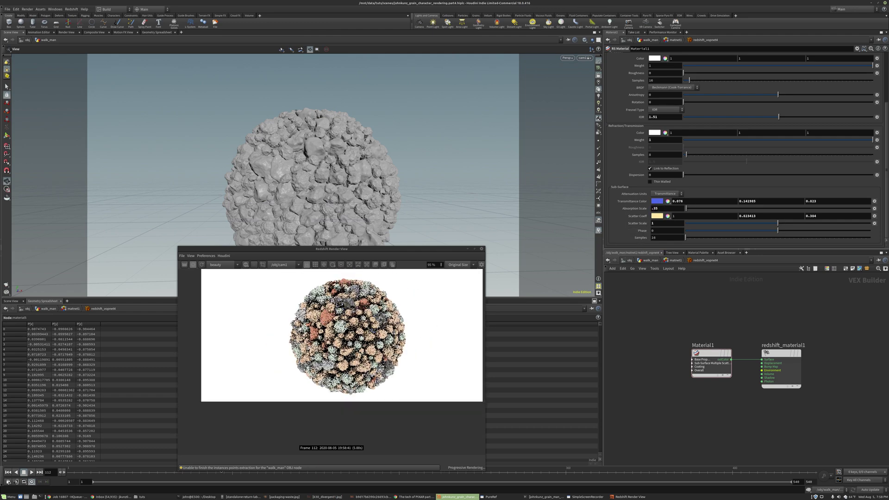
{"action": "left_click", "coordinate": [664, 209]}
{"action": "type", "text": "2"}
{"action": "key", "text": "Return"}
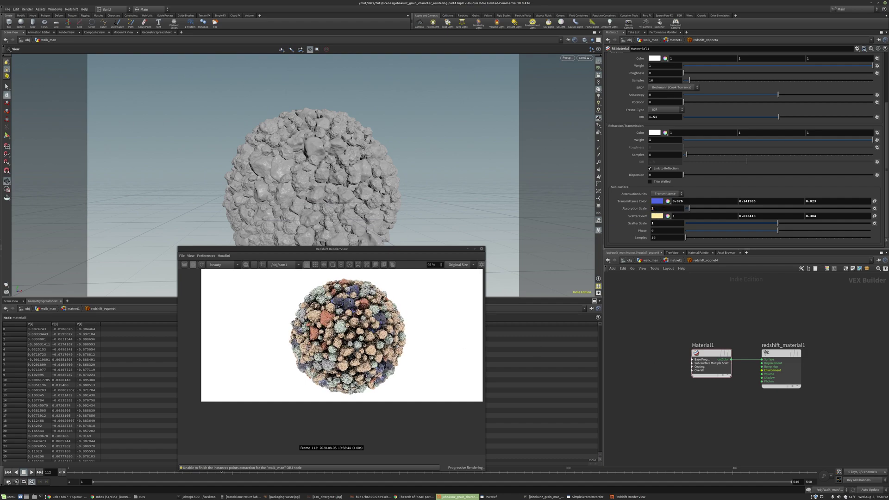
Try scatter scales of about 0.398 and 25 on the blue glass material and inspect the rendered stones
{"action": "left_click_drag", "start_coordinate": [778, 223], "coordinate": [723, 224]}
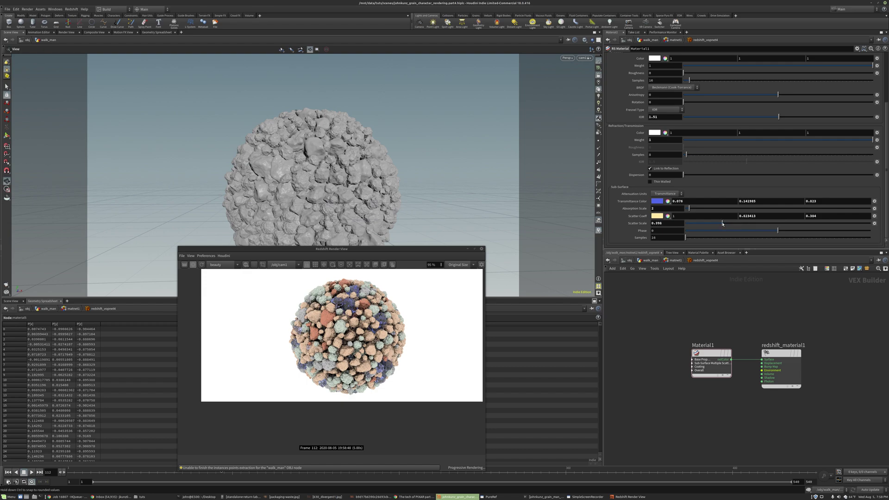
{"action": "left_click", "coordinate": [667, 223]}
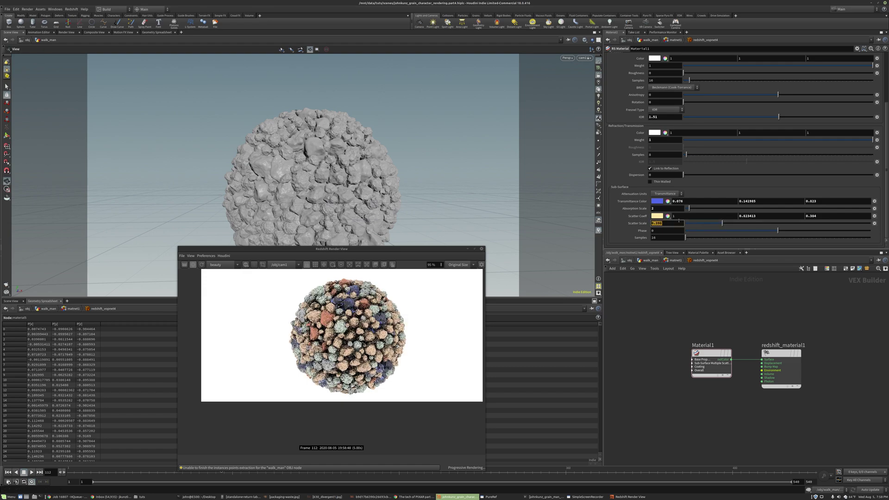
{"action": "type", "text": "25"}
{"action": "key", "text": "Return"}
{"action": "scroll", "coordinate": [331, 362], "scroll_direction": "up", "scroll_amount": 5}
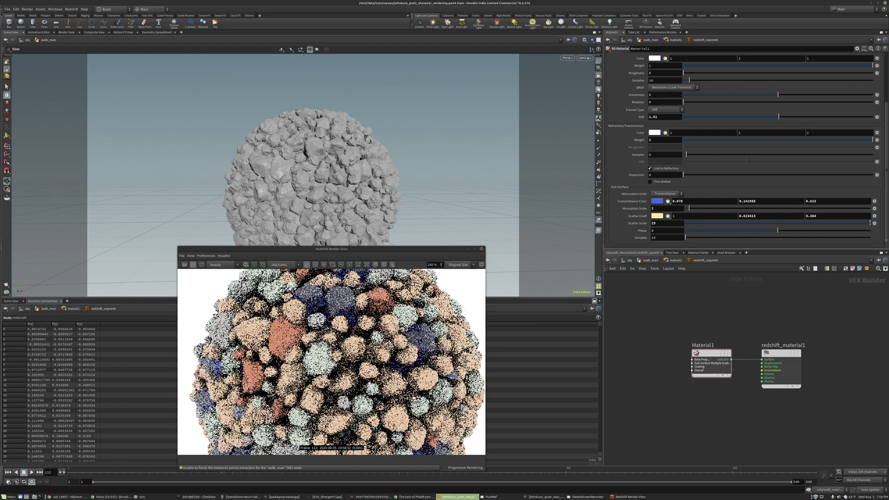
{"action": "scroll", "coordinate": [331, 361], "scroll_direction": "down", "scroll_amount": 4}
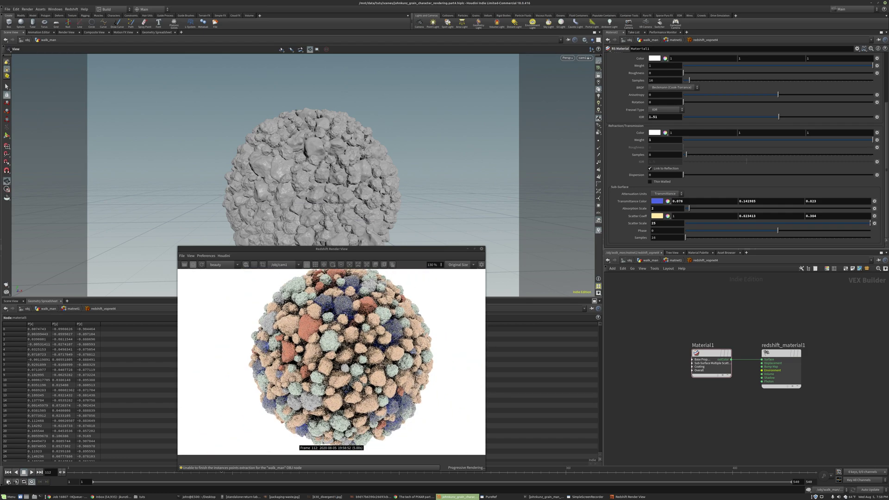
{"action": "scroll", "coordinate": [355, 318], "scroll_direction": "up", "scroll_amount": 1}
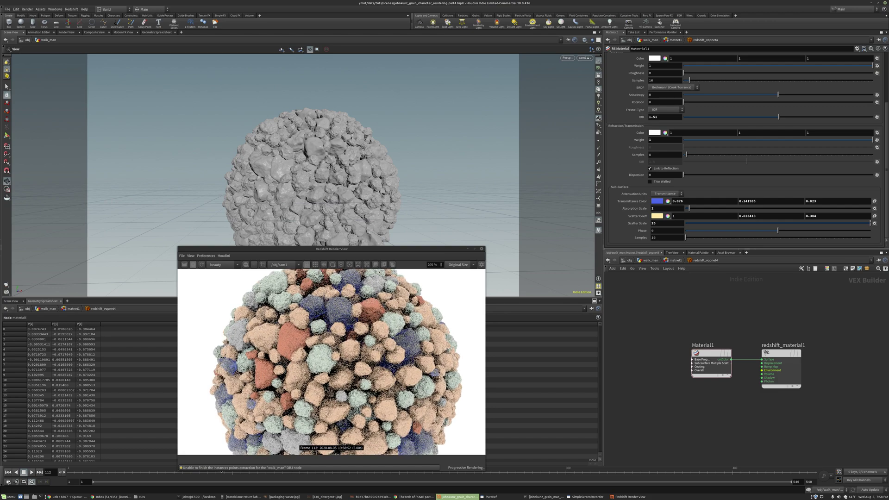
{"action": "scroll", "coordinate": [355, 318], "scroll_direction": "down", "scroll_amount": 2}
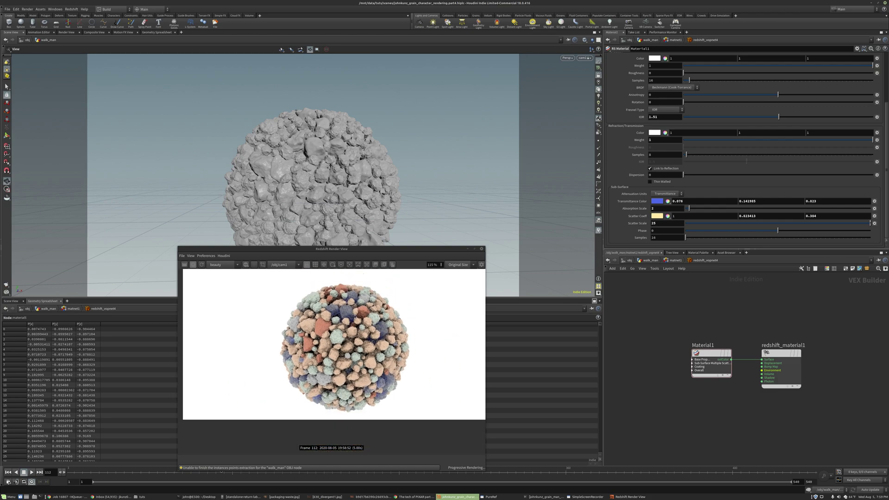
{"action": "scroll", "coordinate": [354, 317], "scroll_direction": "up", "scroll_amount": 5}
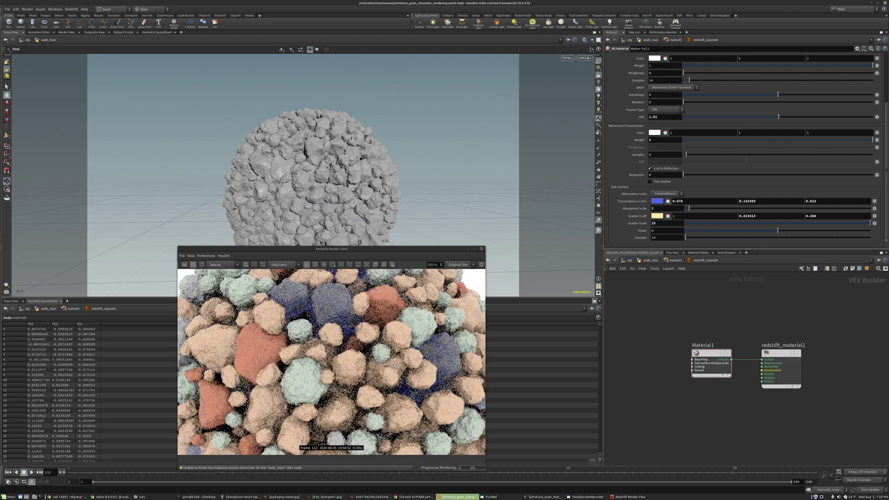
Set the blue glass material's scatter scale to 2
{"action": "left_click", "coordinate": [674, 224]}
{"action": "type", "text": "2"}
{"action": "key", "text": "Return"}
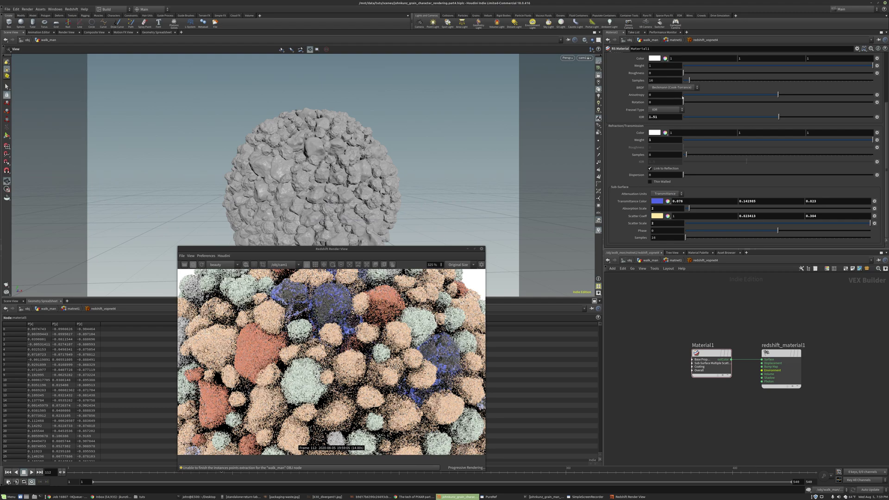
Raise the blue glass material's reflection roughness to about 0.297 and finally 0.5, and view the whole head in the render
{"action": "left_click_drag", "start_coordinate": [696, 73], "coordinate": [739, 72]}
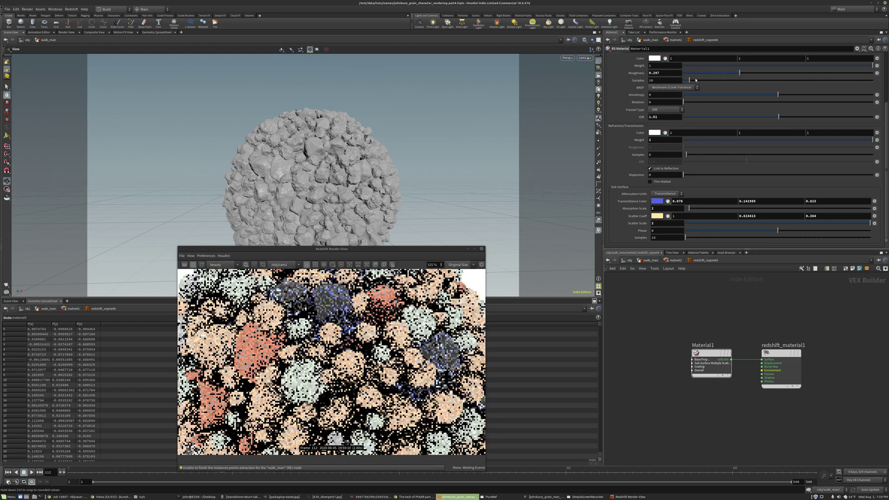
{"action": "scroll", "coordinate": [336, 438], "scroll_direction": "down", "scroll_amount": 5}
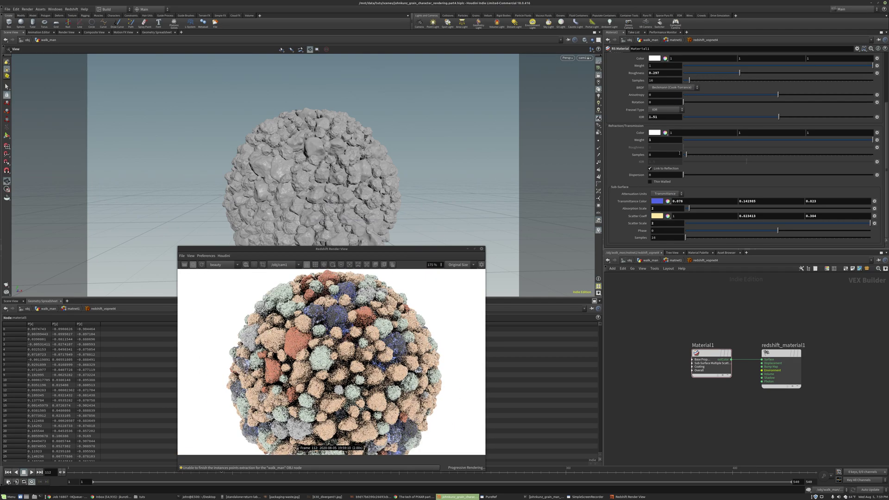
{"action": "double_click", "coordinate": [654, 74]}
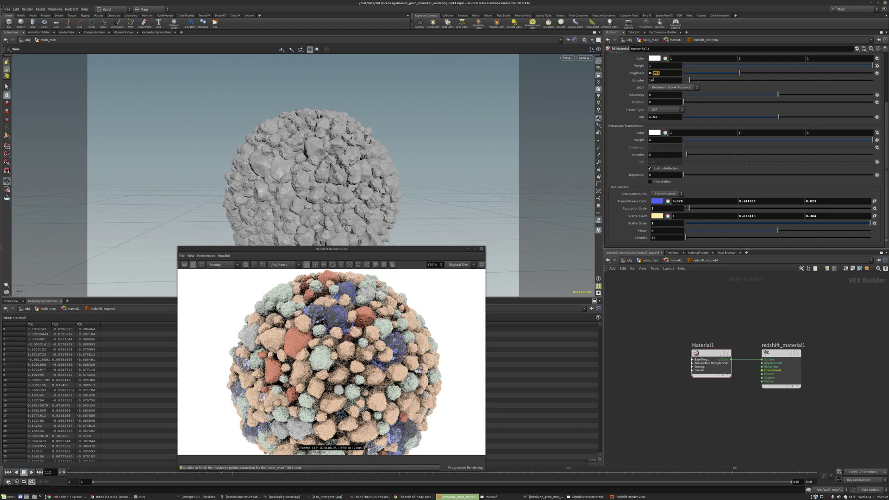
{"action": "type", "text": "5"}
{"action": "key", "text": "Return"}
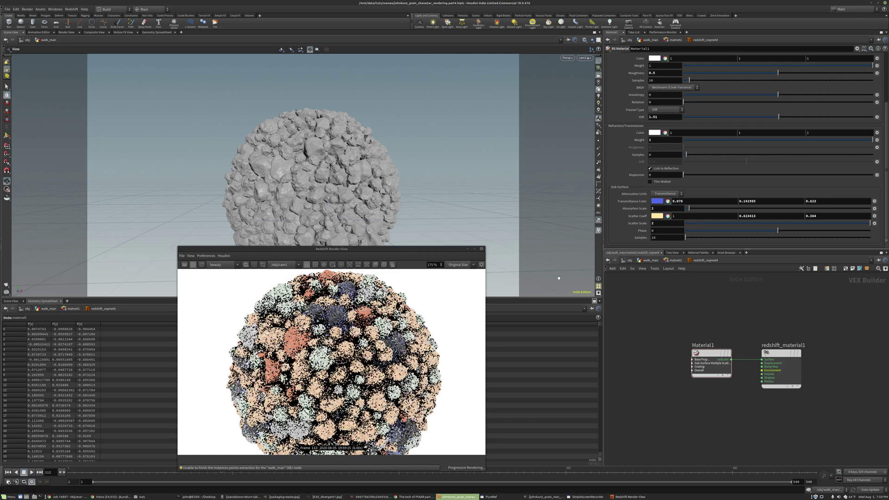
{"action": "scroll", "coordinate": [332, 361], "scroll_direction": "down", "scroll_amount": 3}
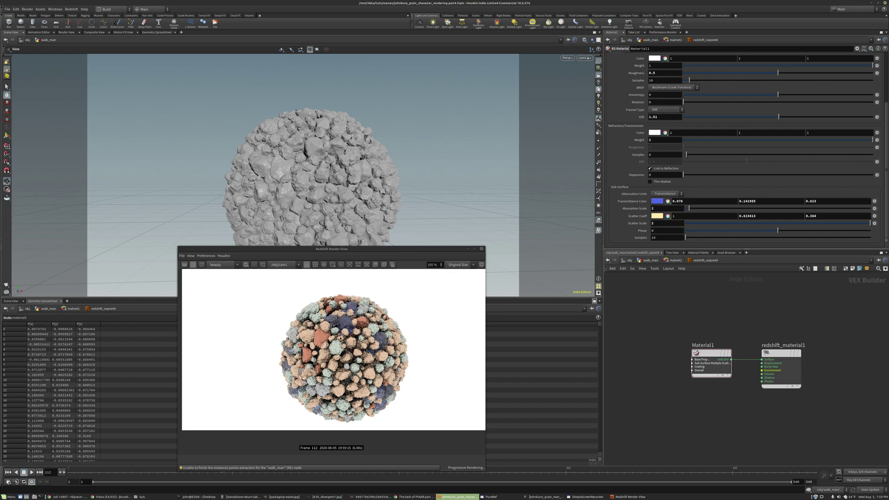
Stop the live render and open the Material1 parameters inside the fifth material builder, redshift_vopnet5
{"action": "left_click", "coordinate": [193, 265]}
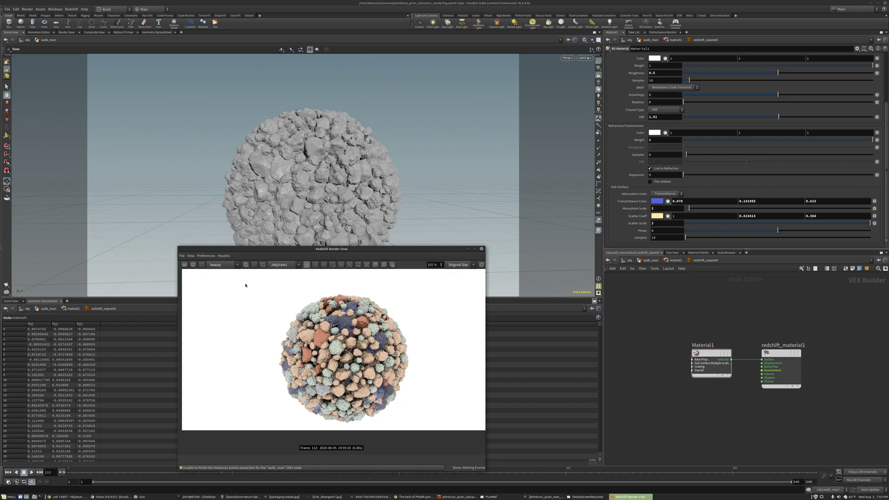
{"action": "left_click", "coordinate": [715, 326]}
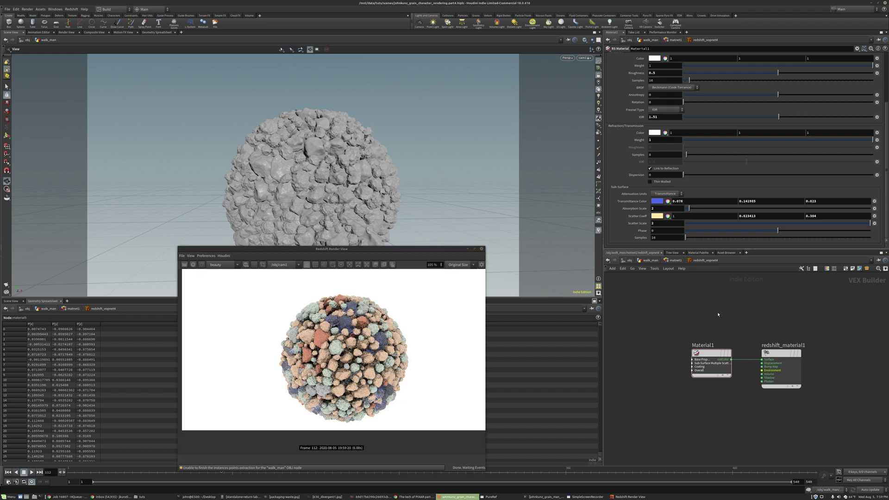
{"action": "left_click", "coordinate": [671, 260]}
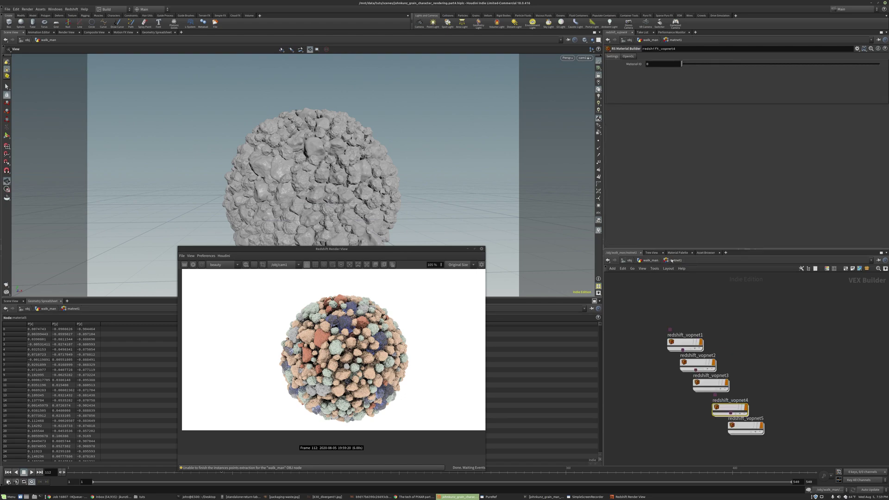
{"action": "double_click", "coordinate": [743, 427]}
{"action": "left_click", "coordinate": [711, 368]}
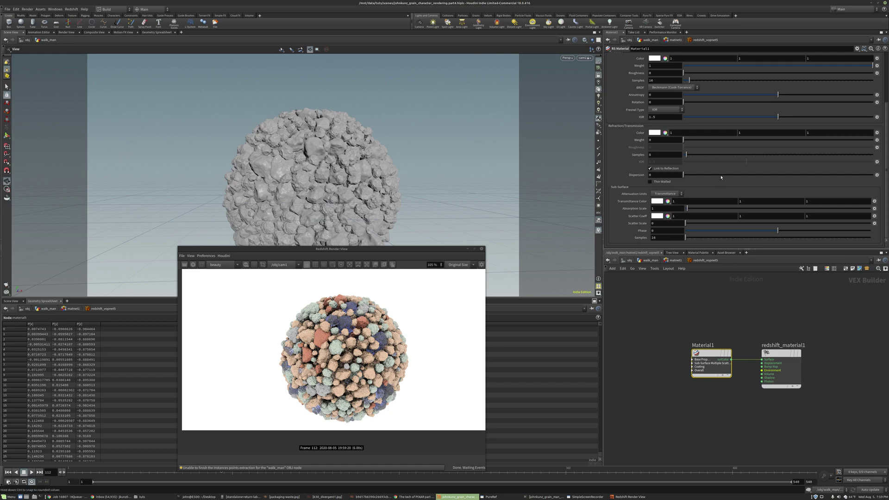
Apply the Tinted Glass preset to the fifth rock material
{"action": "scroll", "coordinate": [695, 74], "scroll_direction": "up", "scroll_amount": 4}
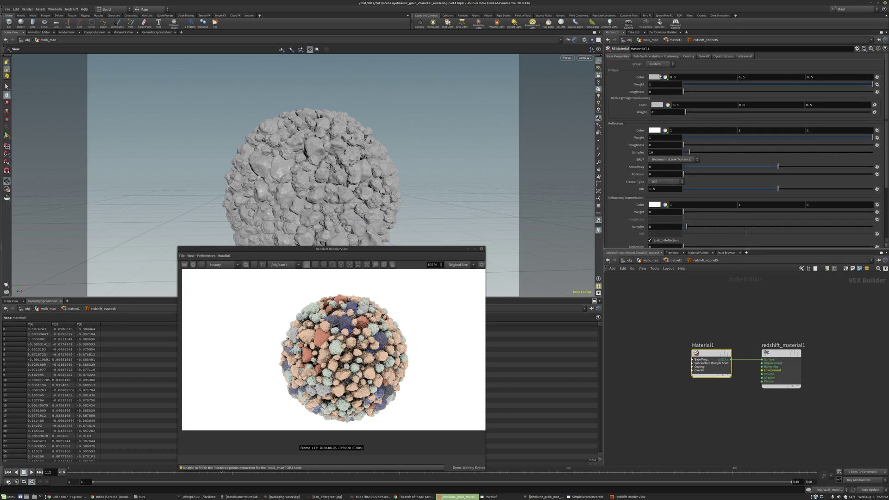
{"action": "left_click", "coordinate": [660, 64]}
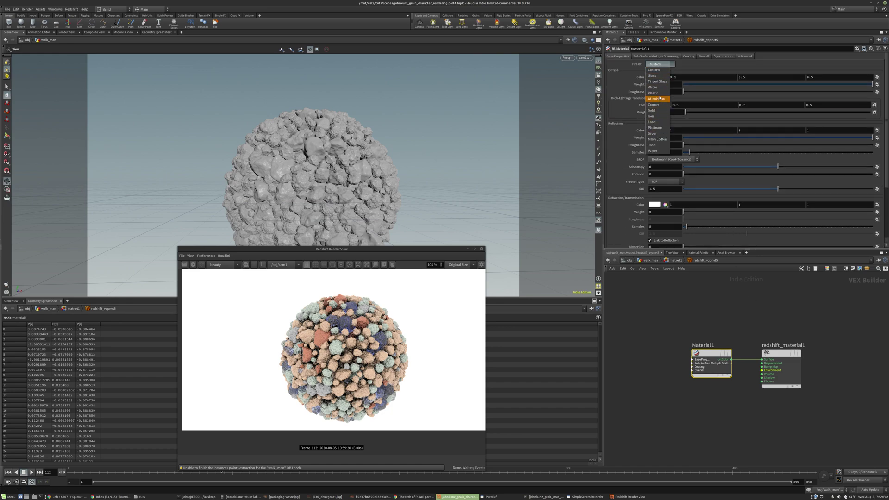
{"action": "left_click", "coordinate": [661, 82]}
Change the fifth material's transmittance color to turquoise, about 0.076, 0.823, 0.79, and close the color editor
{"action": "scroll", "coordinate": [648, 193], "scroll_direction": "down", "scroll_amount": 3}
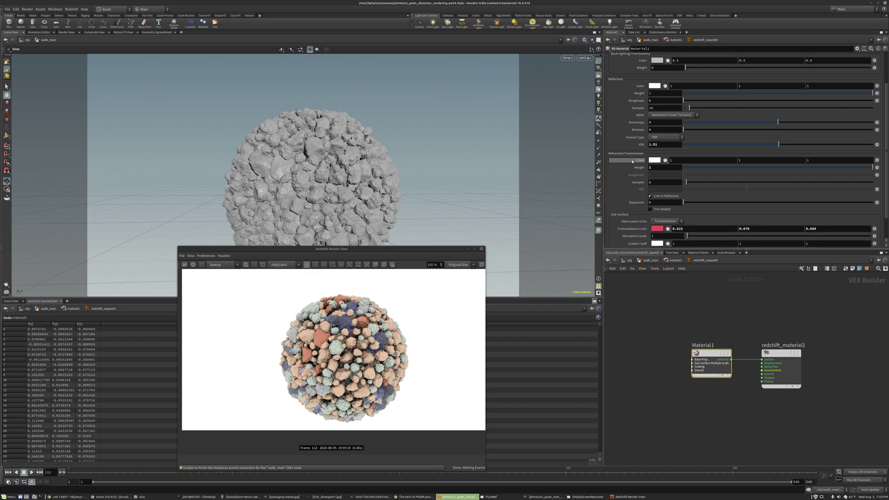
{"action": "left_click", "coordinate": [656, 201]}
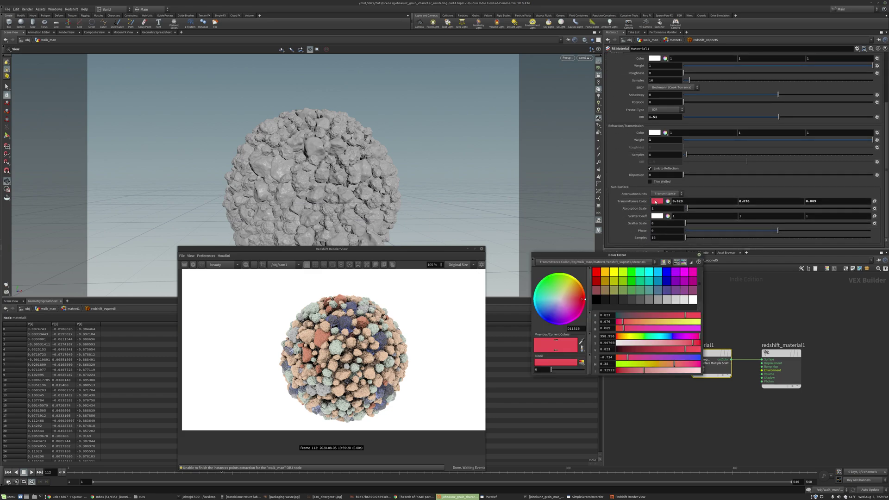
{"action": "left_click", "coordinate": [658, 338]}
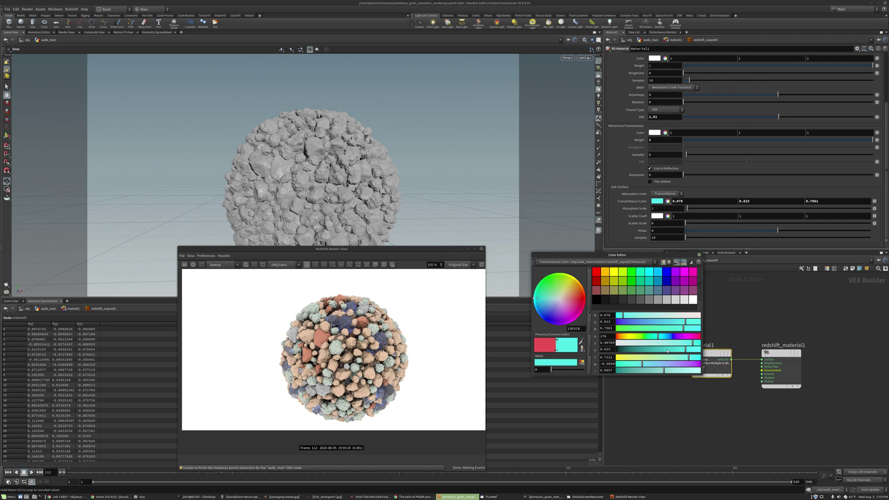
{"action": "left_click", "coordinate": [699, 255]}
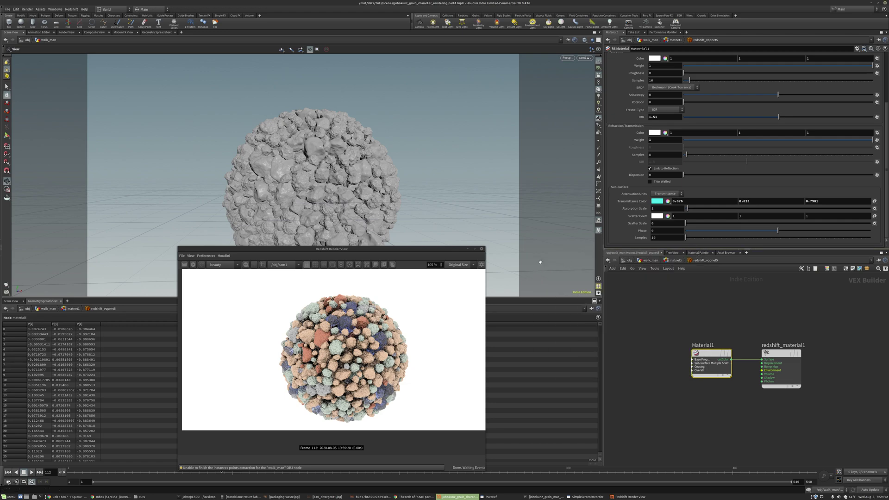
Restart the live render and inspect the turquoise glass stones on the head
{"action": "left_click", "coordinate": [202, 265]}
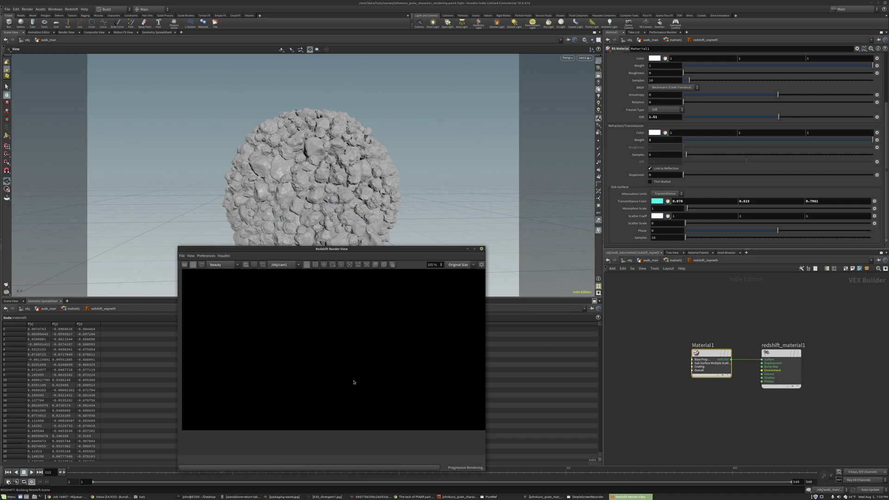
{"action": "scroll", "coordinate": [363, 384], "scroll_direction": "up", "scroll_amount": 4}
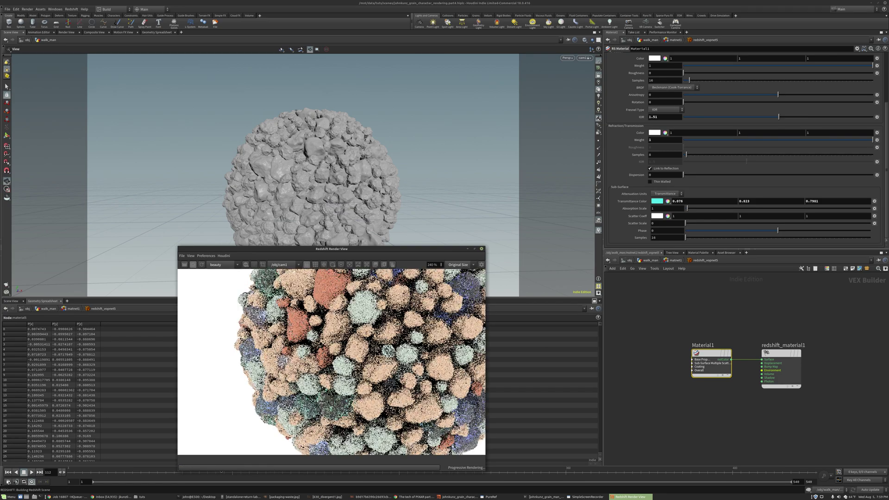
{"action": "scroll", "coordinate": [362, 385], "scroll_direction": "down", "scroll_amount": 3}
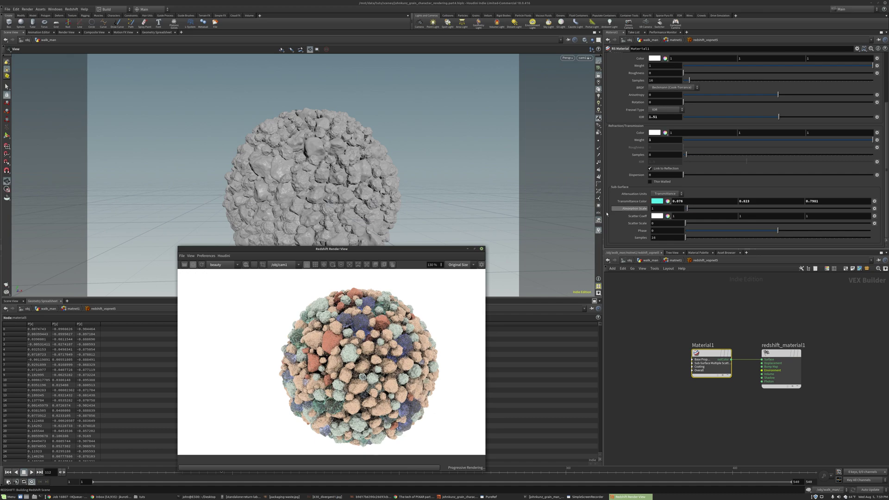
{"action": "scroll", "coordinate": [363, 397], "scroll_direction": "up", "scroll_amount": 4}
{"action": "scroll", "coordinate": [289, 332], "scroll_direction": "down", "scroll_amount": 2}
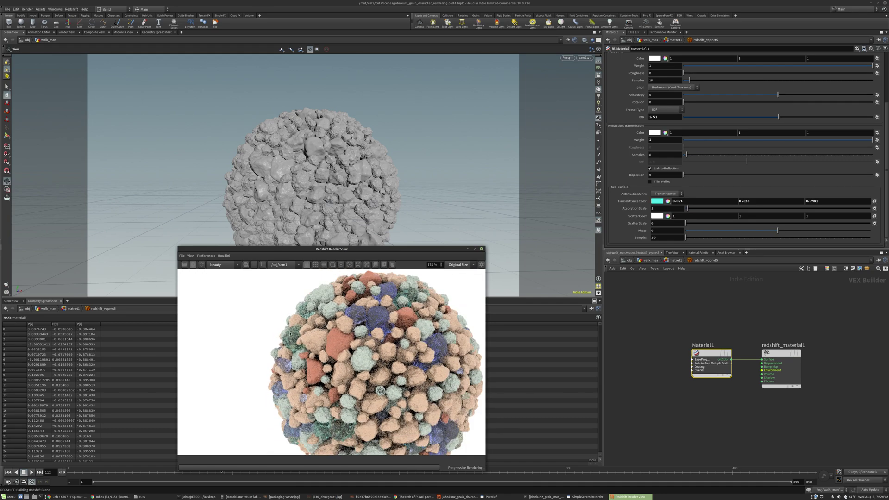
Set the turquoise glass material's scatter scale to about 0.158 and its absorption scale to 0.5
{"action": "left_click", "coordinate": [700, 226]}
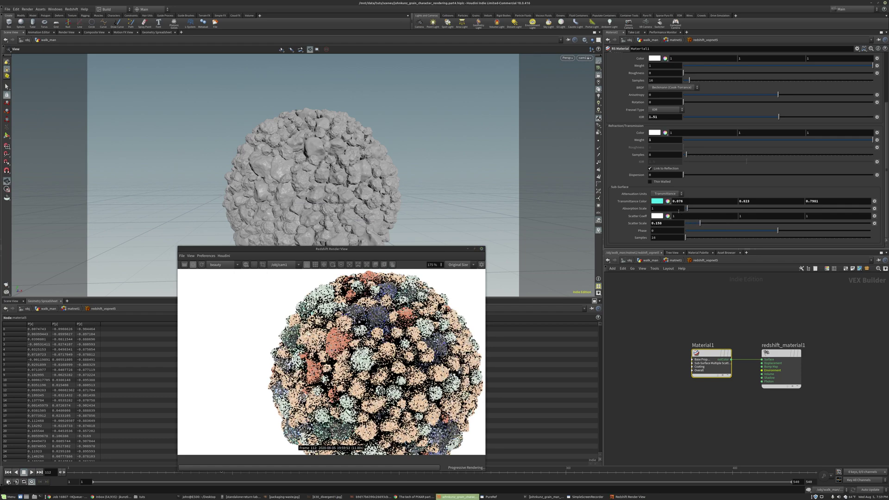
{"action": "left_click", "coordinate": [666, 209]}
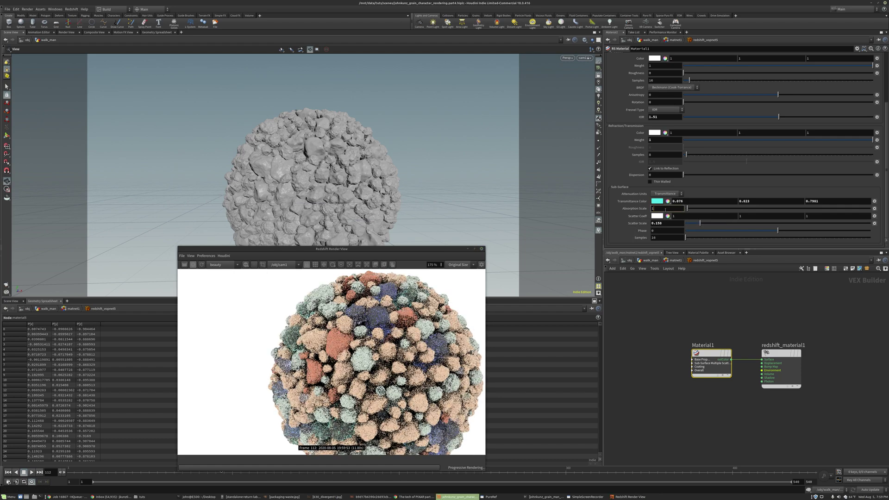
{"action": "type", "text": ".5"}
{"action": "key", "text": "Return"}
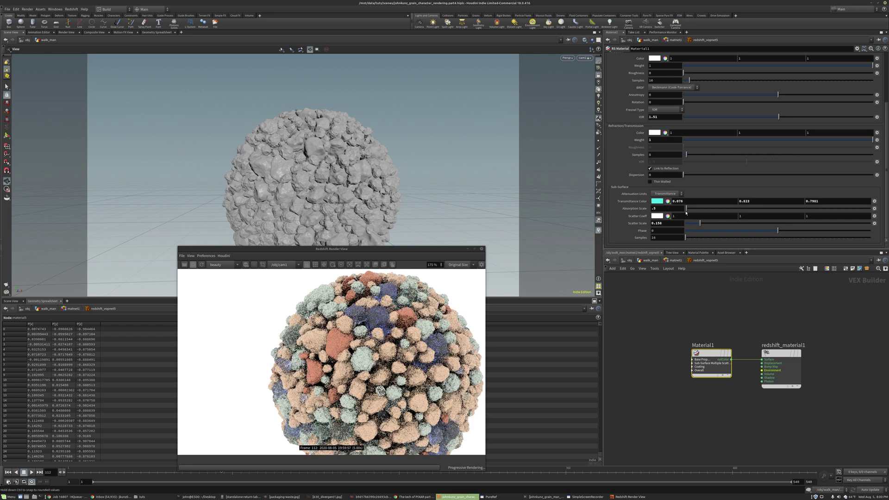
Change the fifth material's scatter coefficient color to orange, about 1, 0.325, 0.102, check it in the render, and close the color editor
{"action": "left_click", "coordinate": [657, 216]}
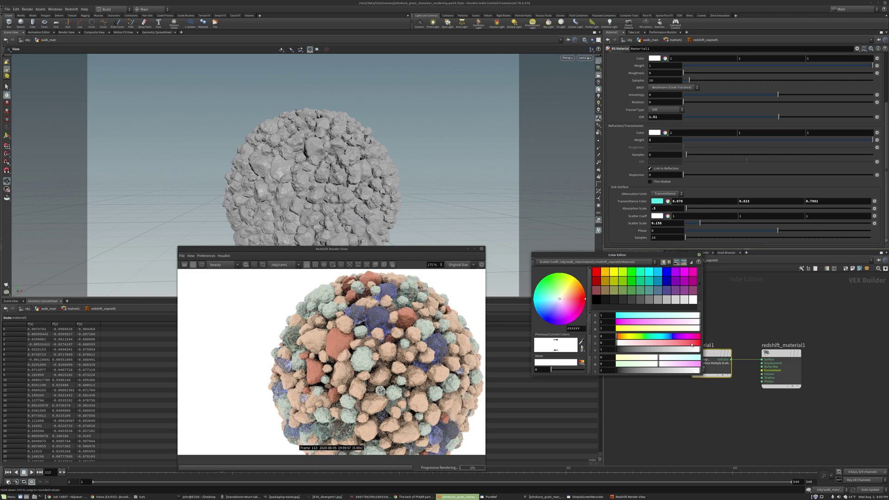
{"action": "left_click", "coordinate": [690, 344]}
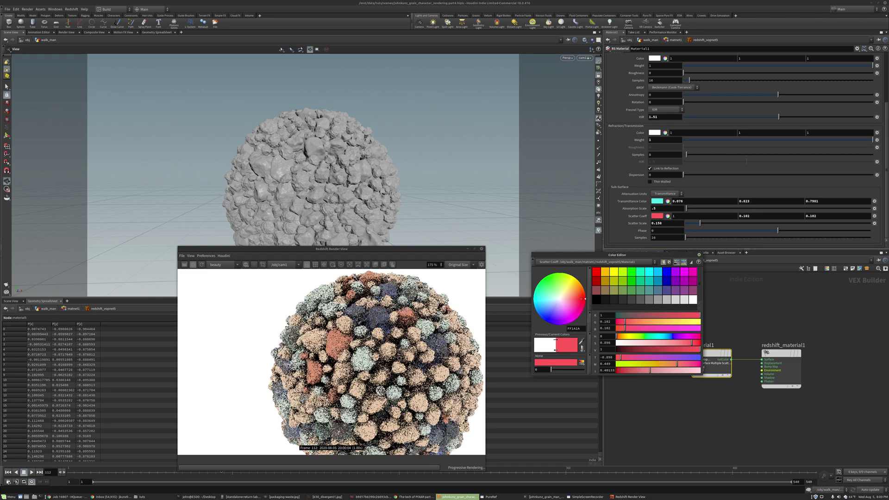
{"action": "scroll", "coordinate": [324, 352], "scroll_direction": "up", "scroll_amount": 5}
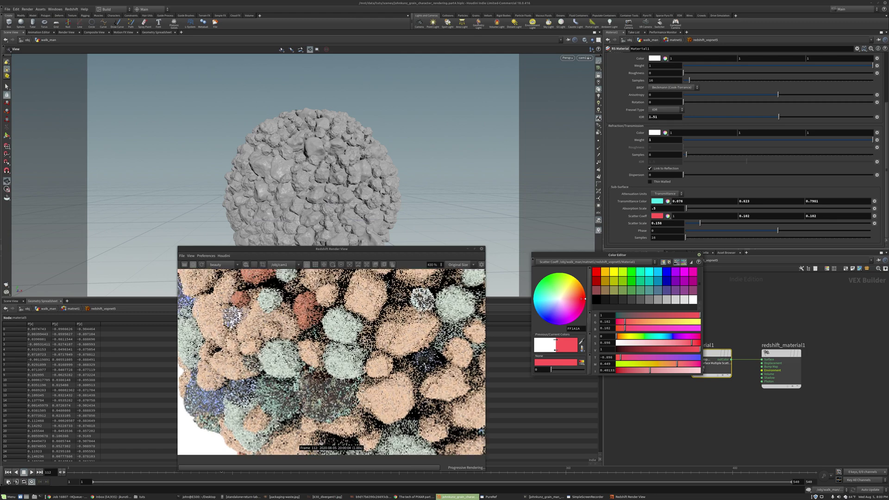
{"action": "scroll", "coordinate": [331, 361], "scroll_direction": "down", "scroll_amount": 3}
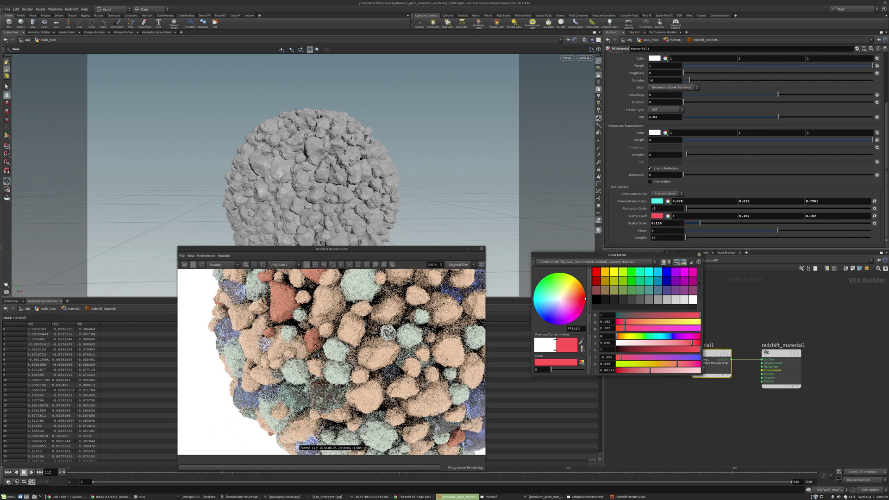
{"action": "scroll", "coordinate": [323, 407], "scroll_direction": "down", "scroll_amount": 2}
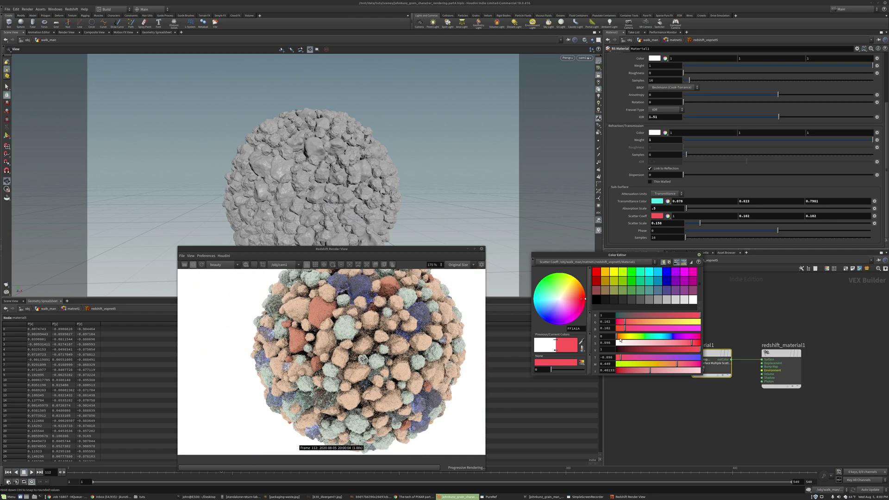
{"action": "left_click_drag", "start_coordinate": [625, 322], "coordinate": [644, 321]}
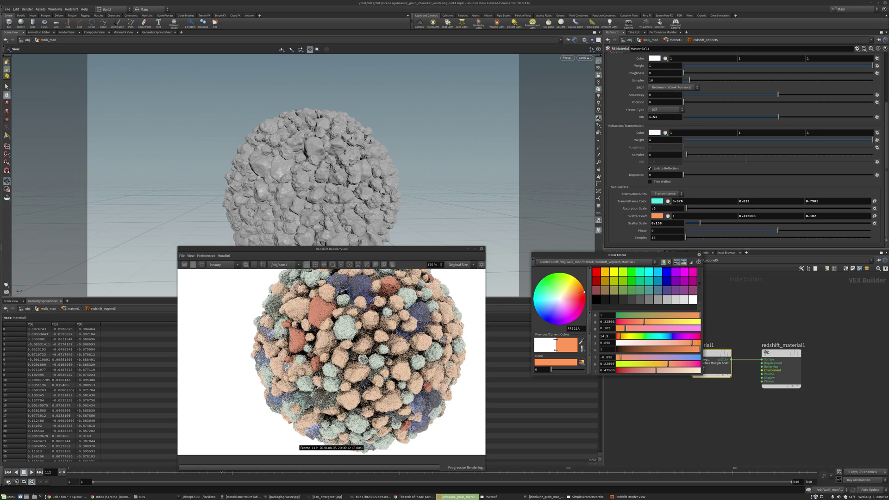
{"action": "scroll", "coordinate": [271, 290], "scroll_direction": "up", "scroll_amount": 4}
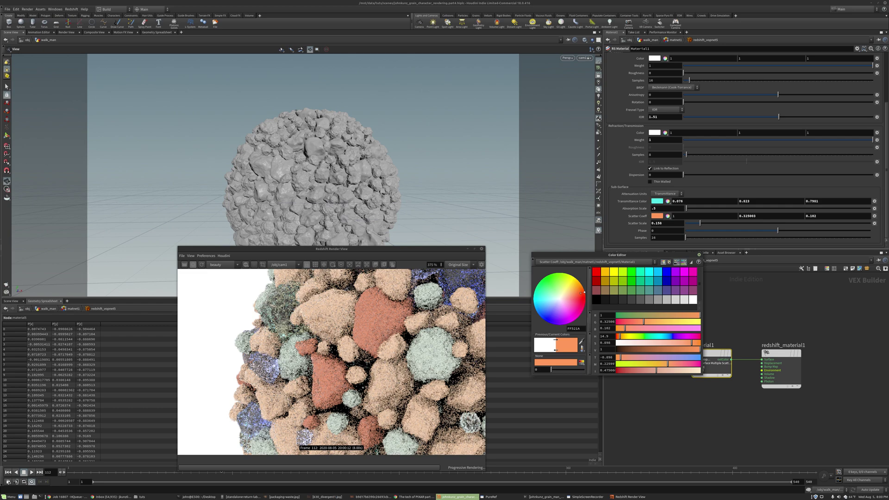
{"action": "scroll", "coordinate": [281, 317], "scroll_direction": "down", "scroll_amount": 2}
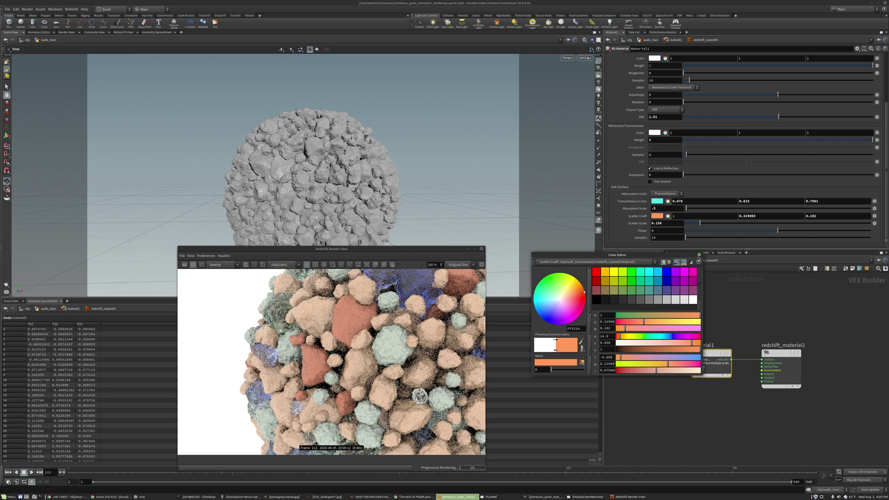
{"action": "left_click", "coordinate": [698, 254]}
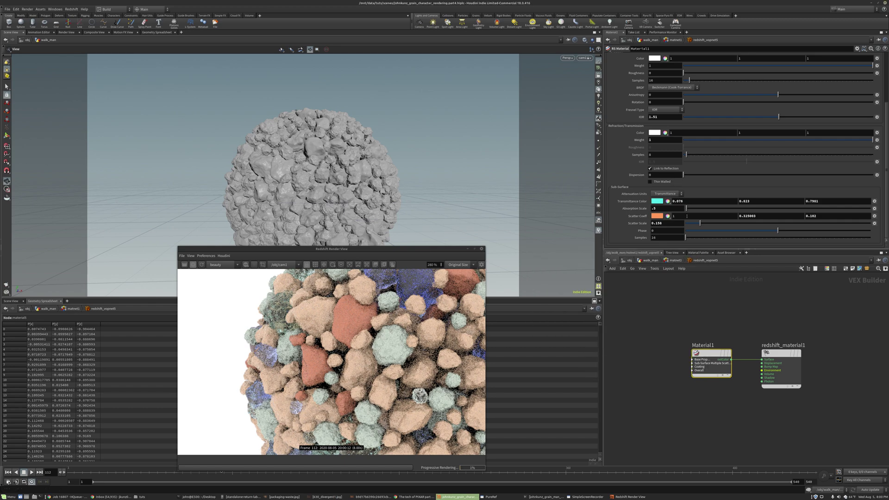
Raise the fifth material's reflection IOR to about 1.834 and inspect the glass stones in the render
{"action": "scroll", "coordinate": [779, 147], "scroll_direction": "up", "scroll_amount": 3}
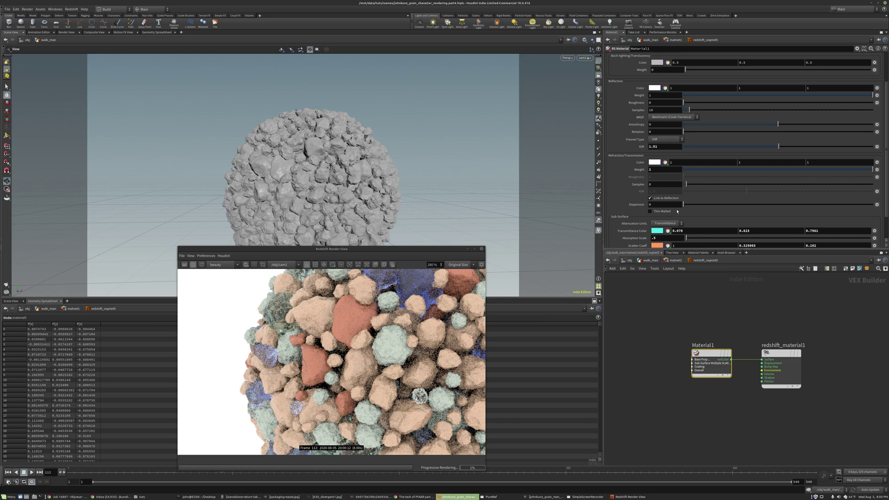
{"action": "left_click_drag", "start_coordinate": [779, 153], "coordinate": [800, 154]}
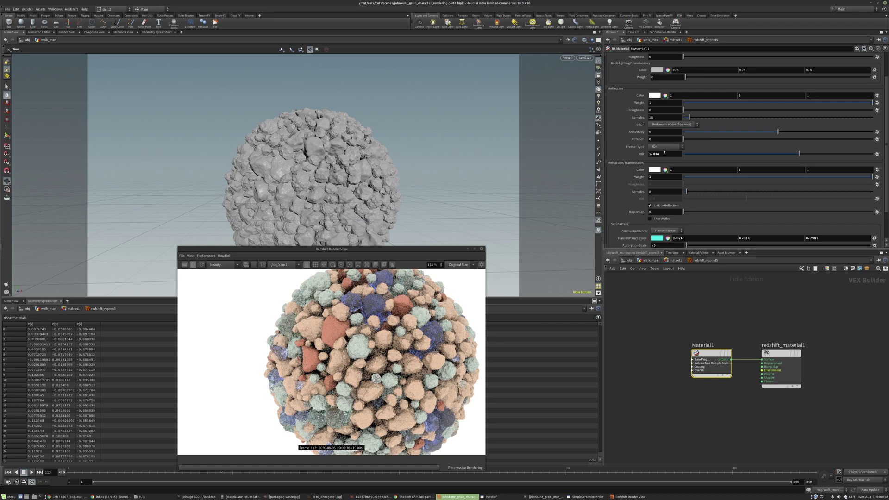
{"action": "scroll", "coordinate": [327, 394], "scroll_direction": "down", "scroll_amount": 2}
{"action": "scroll", "coordinate": [327, 394], "scroll_direction": "up", "scroll_amount": 3}
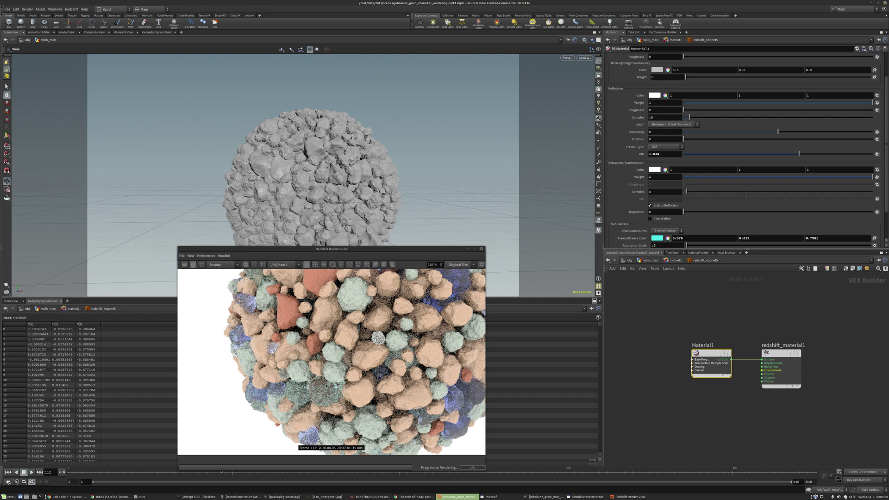
Change the fifth material's transmittance color to orange, about 0.823, 0.419, 0.076, and close the color editor
{"action": "left_click", "coordinate": [656, 239]}
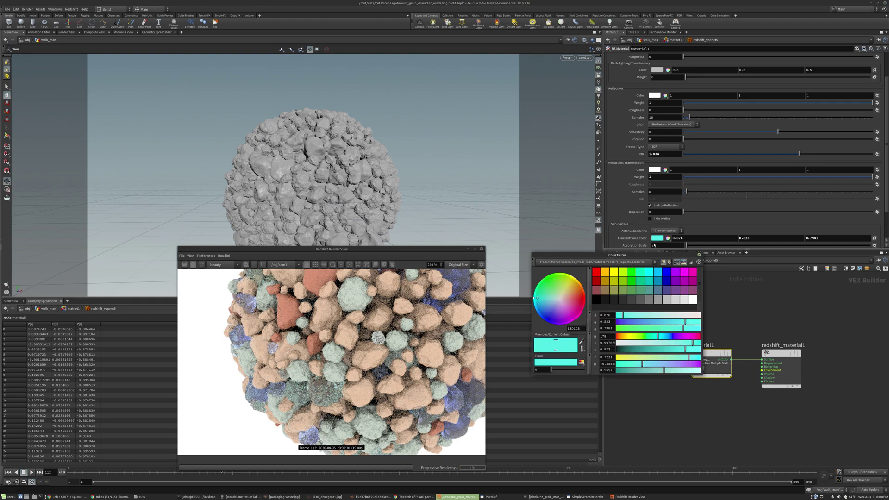
{"action": "left_click_drag", "start_coordinate": [572, 281], "coordinate": [574, 279]}
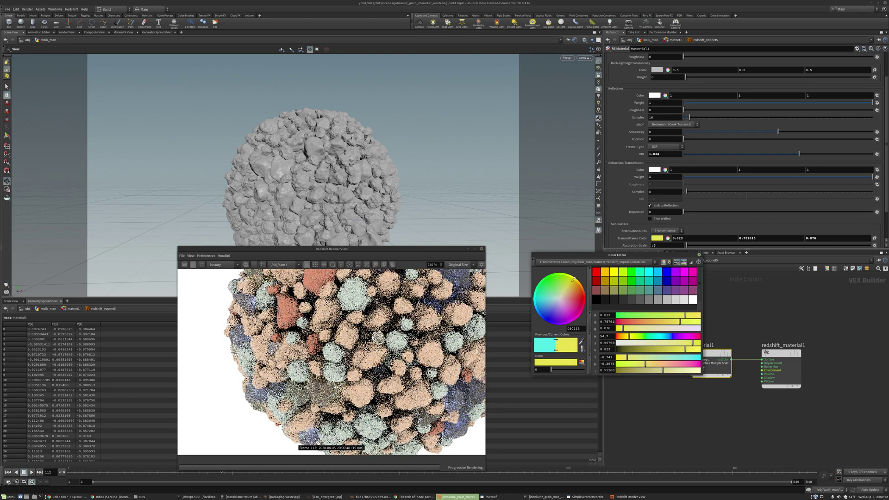
{"action": "left_click_drag", "start_coordinate": [574, 279], "coordinate": [579, 288]}
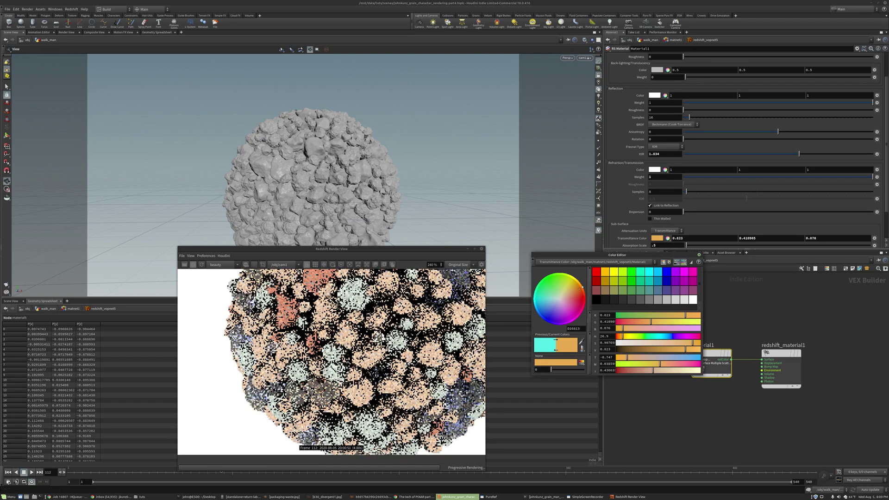
{"action": "scroll", "coordinate": [312, 387], "scroll_direction": "down", "scroll_amount": 6}
{"action": "scroll", "coordinate": [295, 333], "scroll_direction": "up", "scroll_amount": 4}
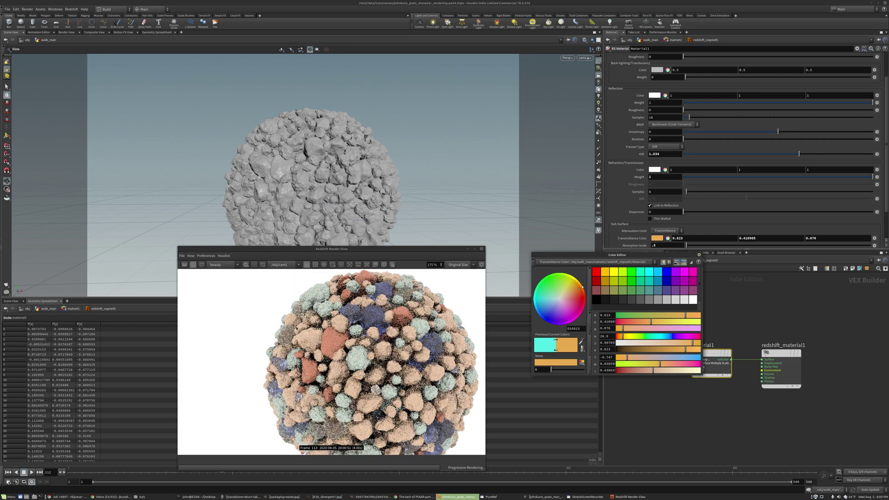
{"action": "scroll", "coordinate": [463, 319], "scroll_direction": "down", "scroll_amount": 1}
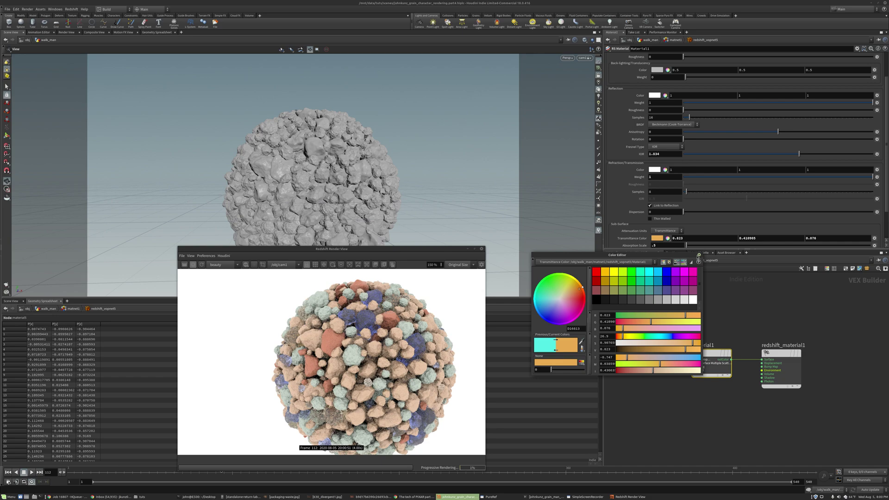
{"action": "left_click", "coordinate": [699, 255]}
{"action": "scroll", "coordinate": [317, 359], "scroll_direction": "down", "scroll_amount": 3}
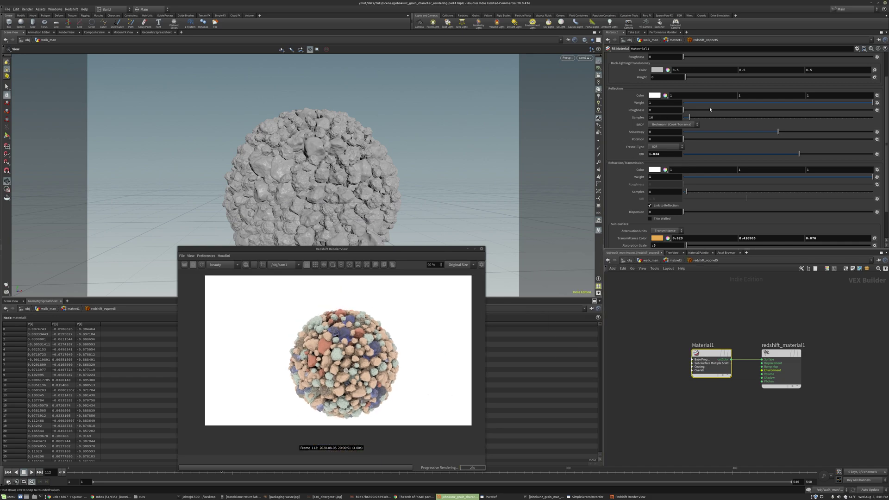
Set the fifth material's reflection roughness to about 0.328 and inspect the frosted stones in the render
{"action": "left_click_drag", "start_coordinate": [711, 110], "coordinate": [745, 109]}
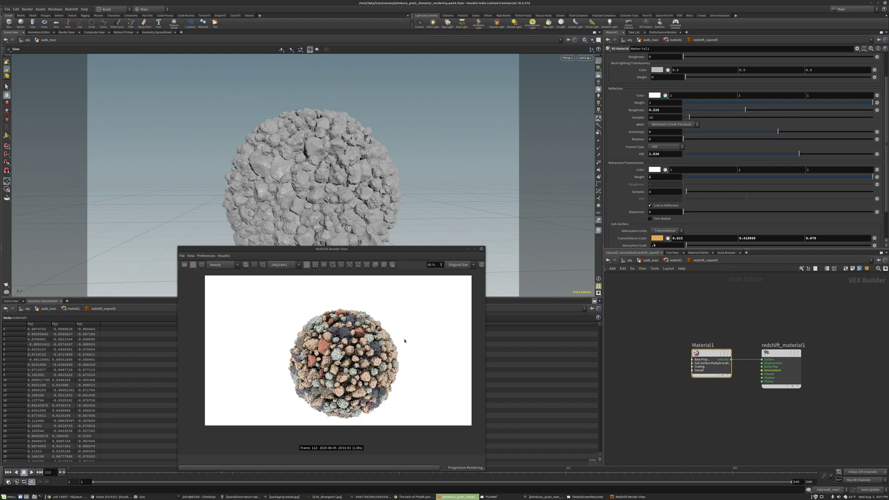
{"action": "scroll", "coordinate": [471, 306], "scroll_direction": "up", "scroll_amount": 5}
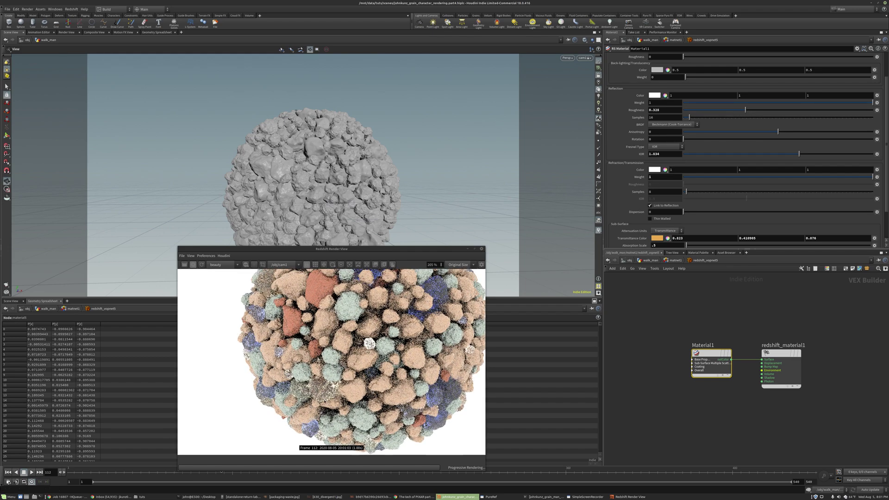
{"action": "scroll", "coordinate": [375, 312], "scroll_direction": "down", "scroll_amount": 3}
{"action": "scroll", "coordinate": [375, 312], "scroll_direction": "up", "scroll_amount": 3}
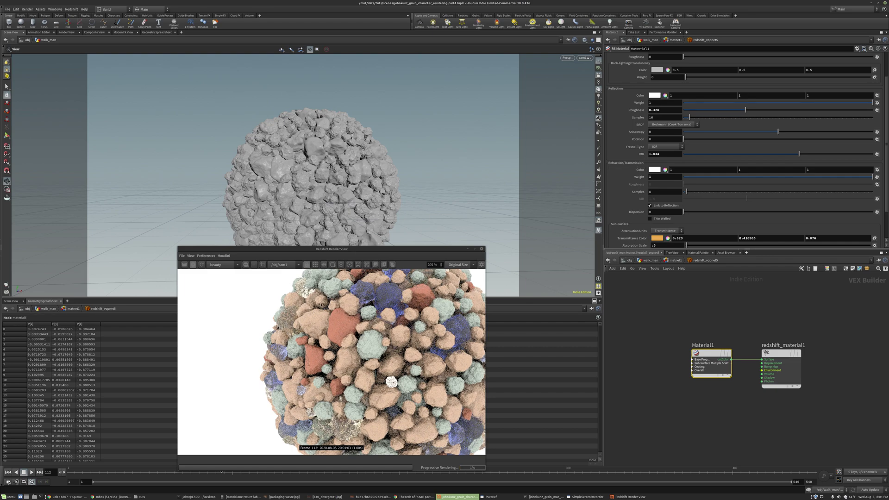
{"action": "scroll", "coordinate": [304, 290], "scroll_direction": "down", "scroll_amount": 4}
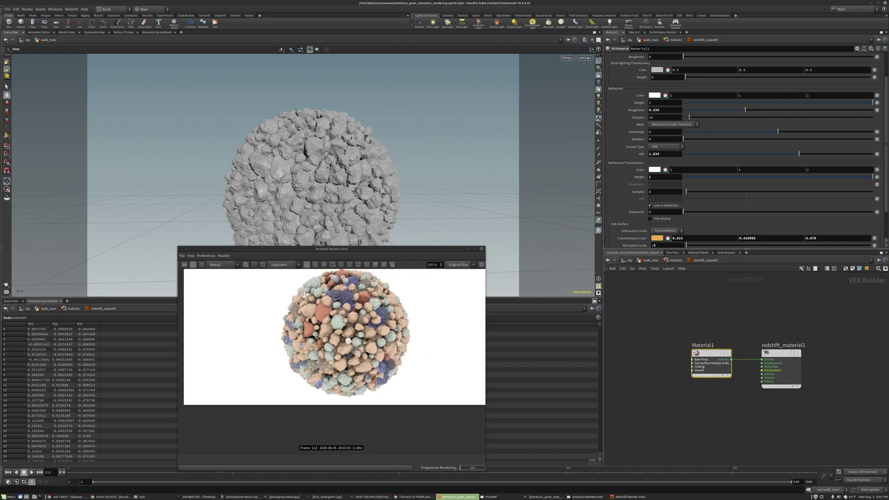
{"action": "scroll", "coordinate": [337, 364], "scroll_direction": "up", "scroll_amount": 2}
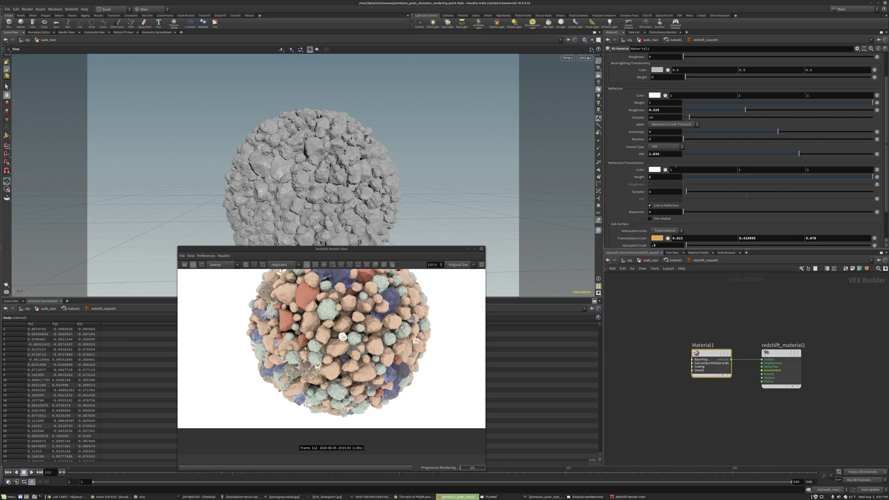
{"action": "scroll", "coordinate": [351, 341], "scroll_direction": "down", "scroll_amount": 2}
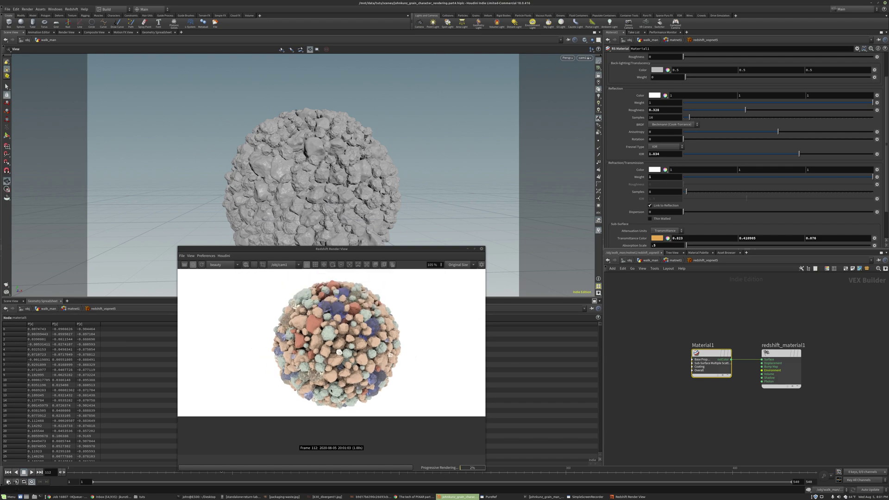
Open the fourth rock material, redshift_vopnet4, and set its absorption scale to 0.6
{"action": "left_click", "coordinate": [675, 260]}
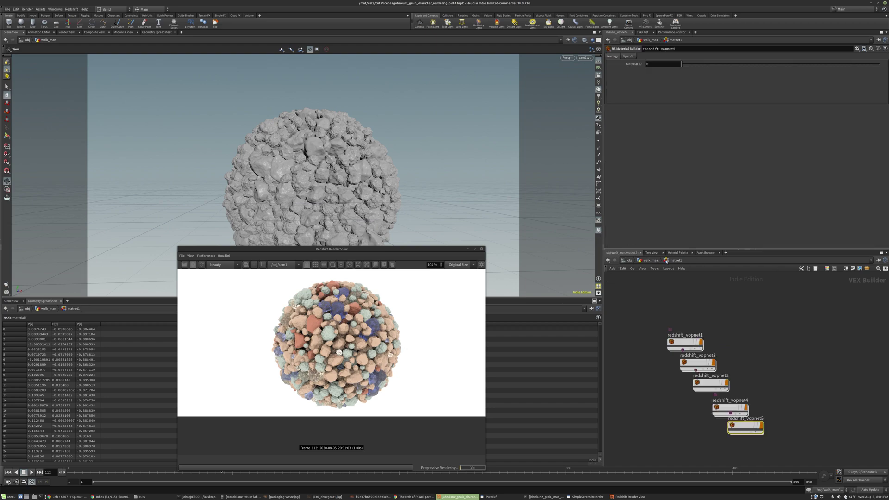
{"action": "double_click", "coordinate": [730, 410]}
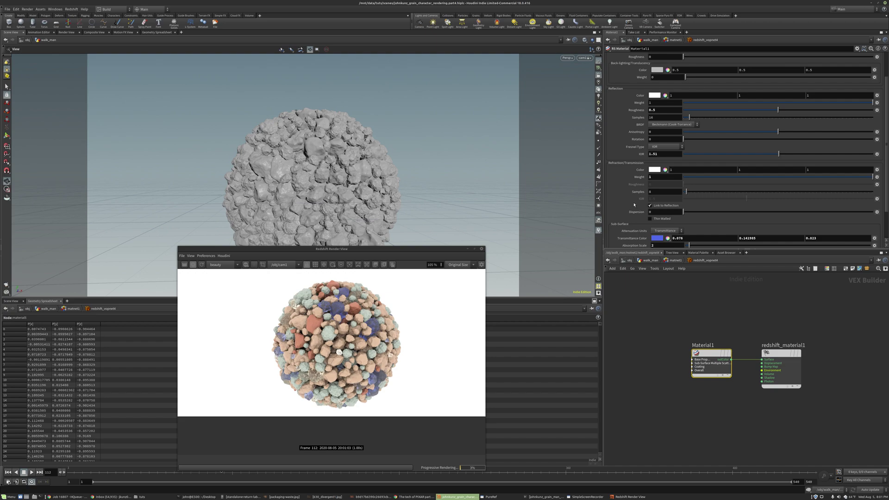
{"action": "scroll", "coordinate": [635, 204], "scroll_direction": "down", "scroll_amount": 2}
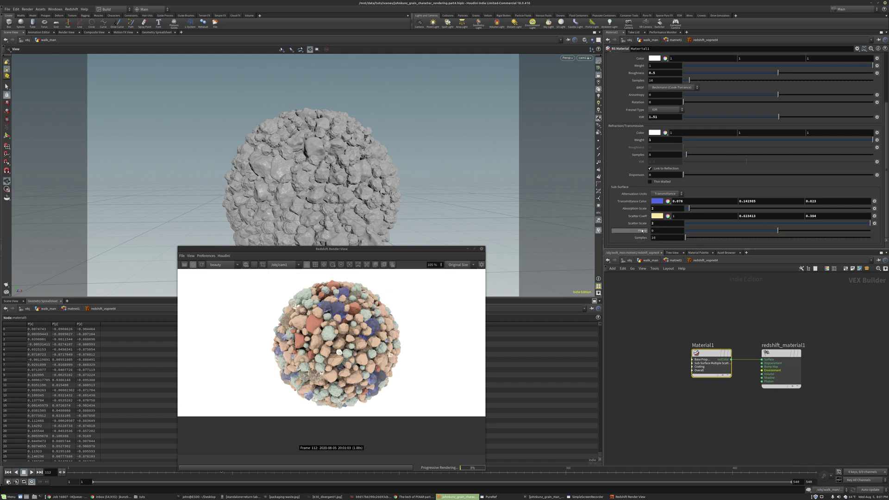
{"action": "left_click", "coordinate": [659, 209]}
{"action": "type", "text": ".6"}
{"action": "key", "text": "Return"}
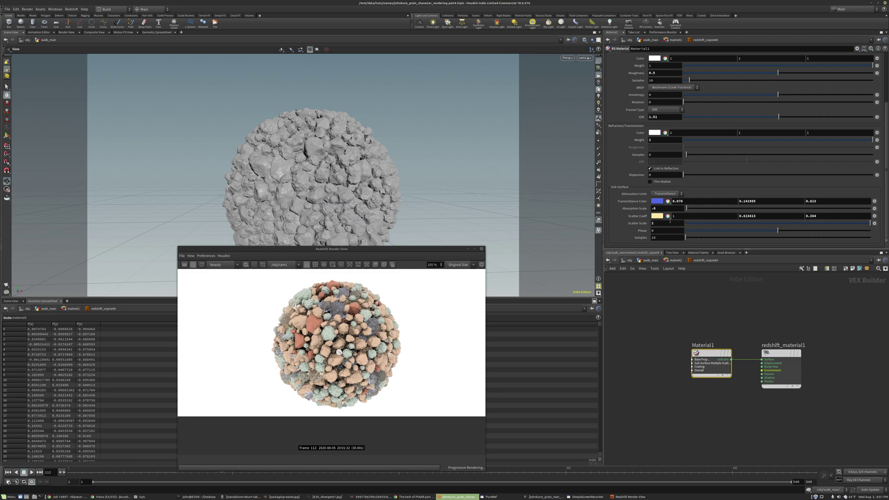
Change the fourth material's transmittance color to dark blue, about 0.024, 0.1, 0.26, and close the color editor
{"action": "left_click", "coordinate": [657, 202]}
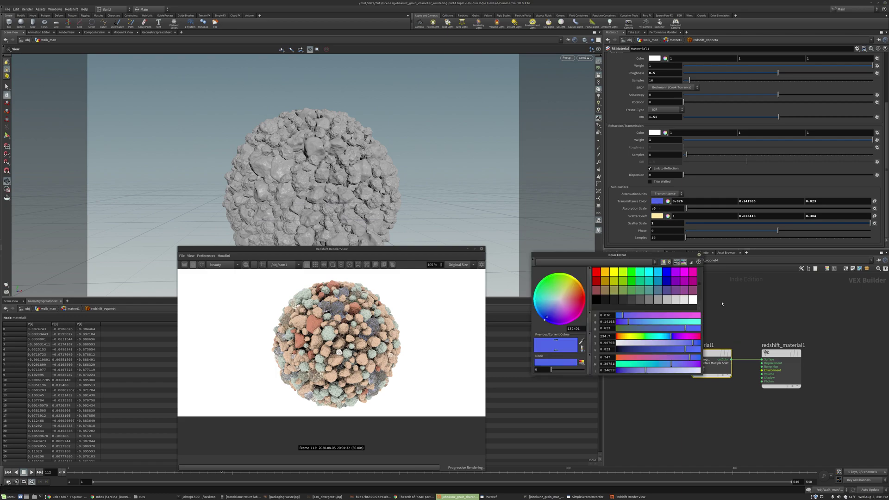
{"action": "left_click", "coordinate": [666, 338]}
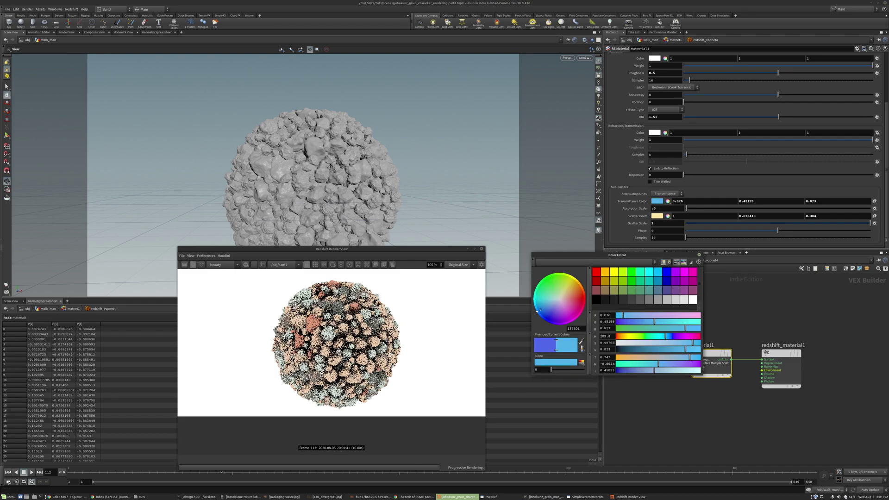
{"action": "left_click", "coordinate": [669, 340]}
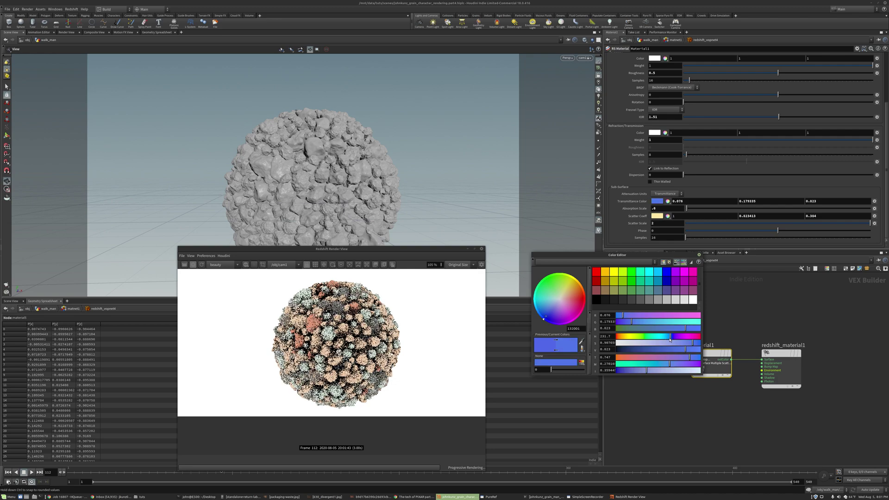
{"action": "left_click_drag", "start_coordinate": [669, 339], "coordinate": [670, 341]}
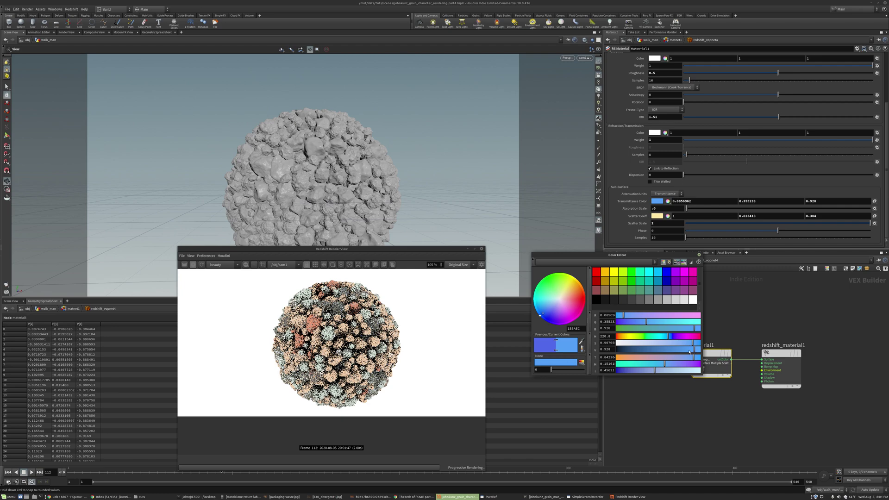
{"action": "left_click_drag", "start_coordinate": [694, 349], "coordinate": [639, 350]}
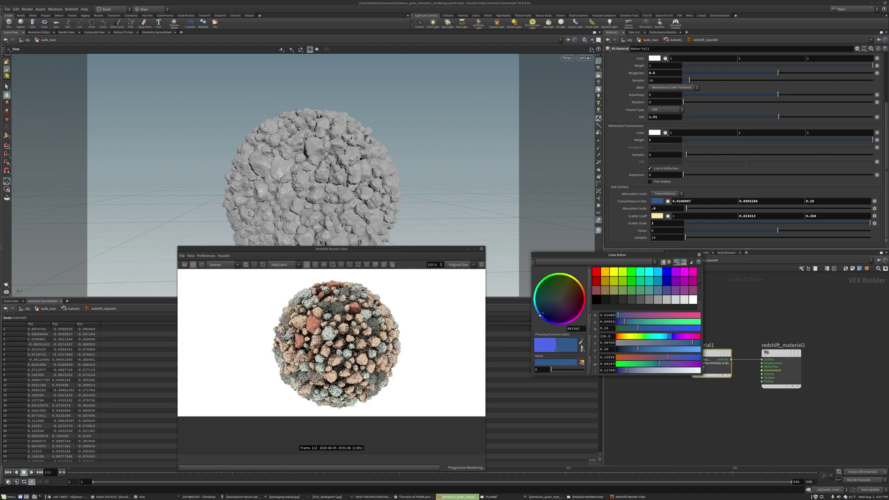
{"action": "scroll", "coordinate": [331, 342], "scroll_direction": "up", "scroll_amount": 3}
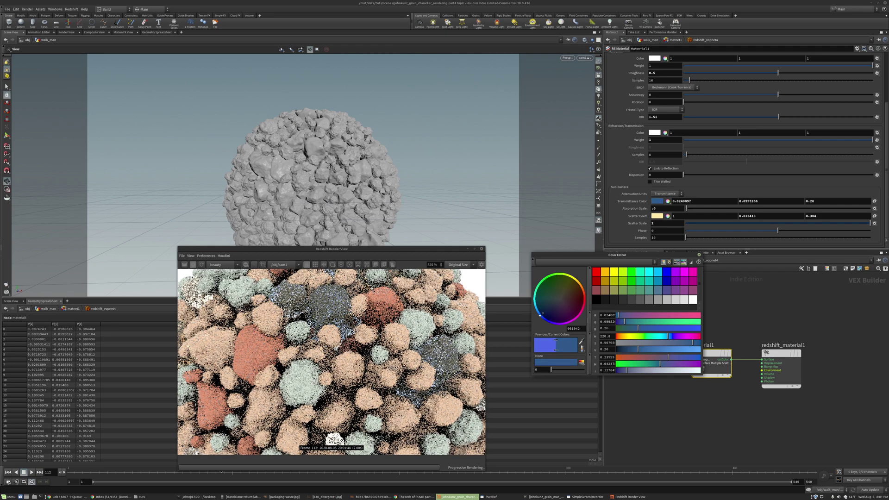
{"action": "scroll", "coordinate": [321, 319], "scroll_direction": "down", "scroll_amount": 2}
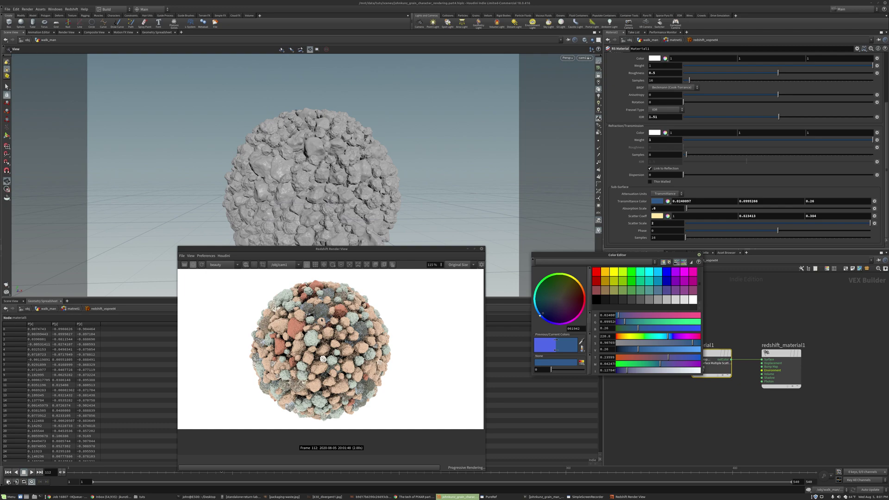
{"action": "left_click", "coordinate": [699, 254]}
Set the fourth material's scatter scale to 0.25 and inspect the stones in the render
{"action": "left_click", "coordinate": [660, 224]}
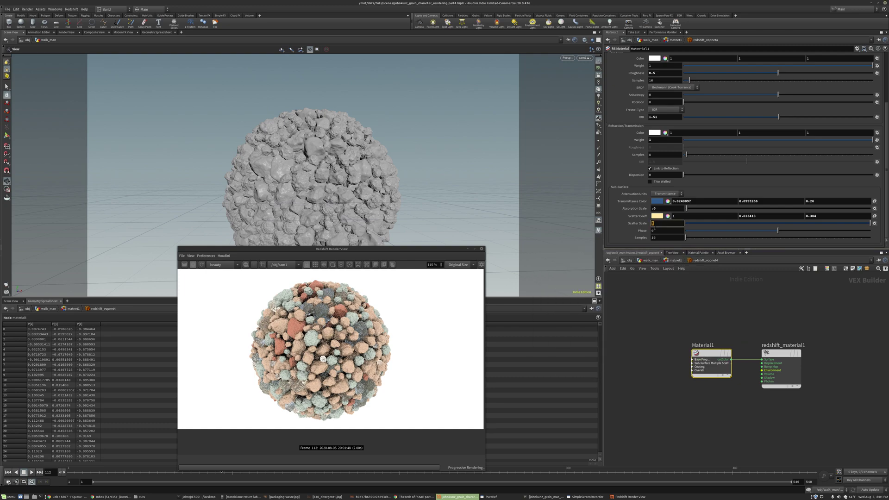
{"action": "type", "text": ".25"}
{"action": "key", "text": "Return"}
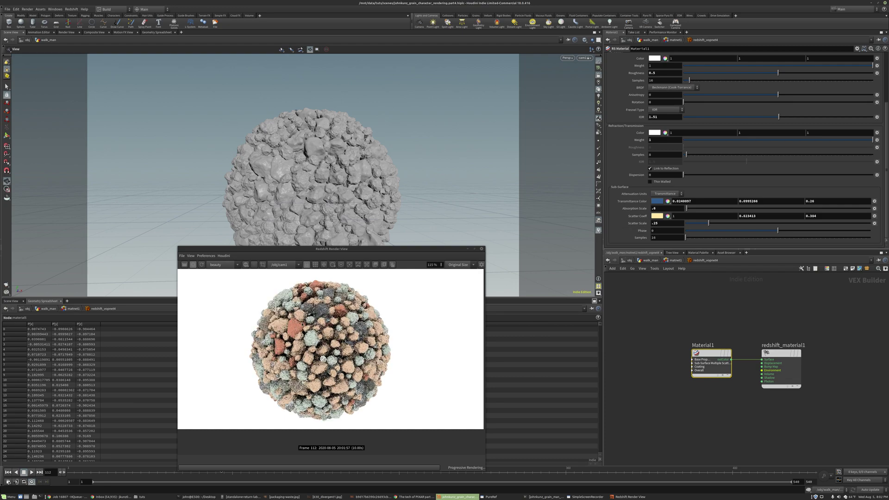
{"action": "scroll", "coordinate": [323, 358], "scroll_direction": "up", "scroll_amount": 4}
{"action": "scroll", "coordinate": [324, 365], "scroll_direction": "down", "scroll_amount": 3}
{"action": "scroll", "coordinate": [324, 365], "scroll_direction": "down", "scroll_amount": 1}
{"action": "scroll", "coordinate": [324, 359], "scroll_direction": "down", "scroll_amount": 1}
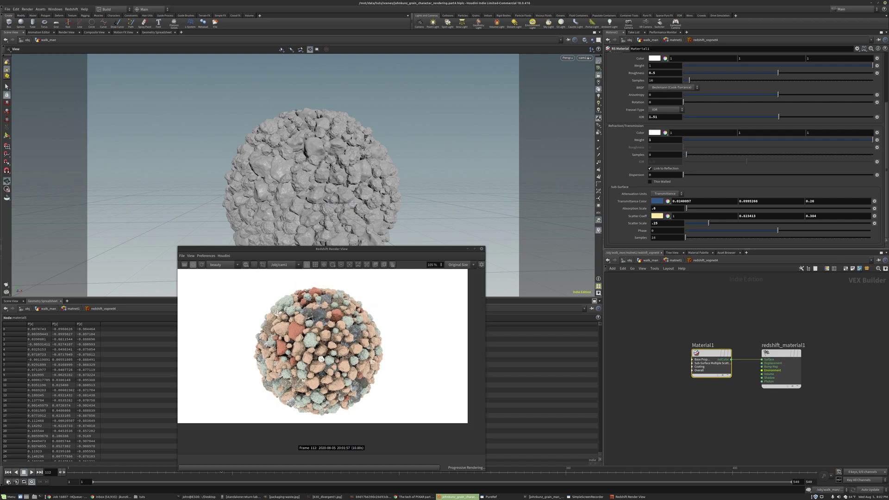
{"action": "scroll", "coordinate": [321, 359], "scroll_direction": "down", "scroll_amount": 4}
Stop the render, return to the walk_man network and set the vdbfrompolygons1 voxel size to 0.02
{"action": "left_click", "coordinate": [193, 266]}
{"action": "left_click", "coordinate": [651, 261]}
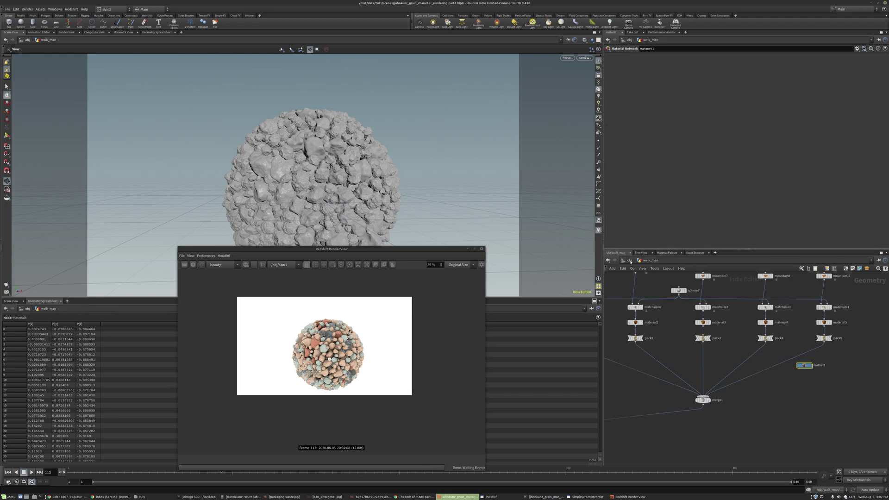
{"action": "scroll", "coordinate": [678, 329], "scroll_direction": "up", "scroll_amount": 5}
{"action": "left_click", "coordinate": [669, 320]}
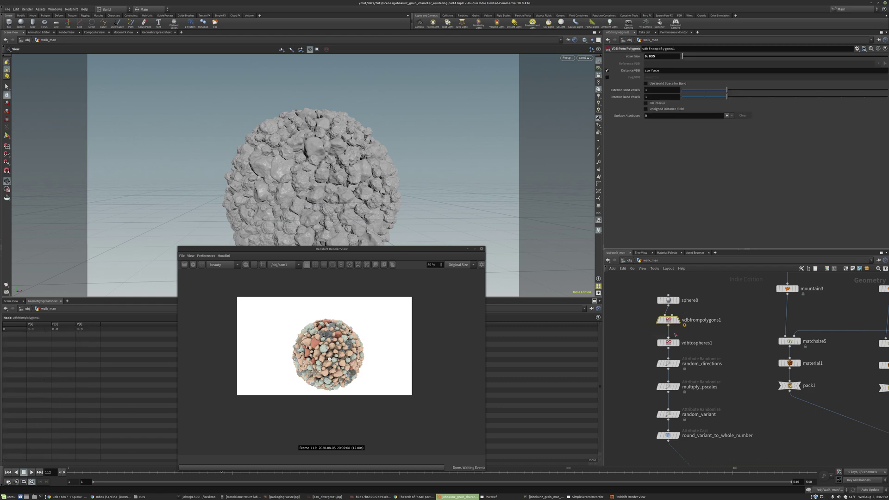
{"action": "left_click", "coordinate": [653, 57]}
{"action": "type", "text": "0.02"}
{"action": "key", "text": "Return"}
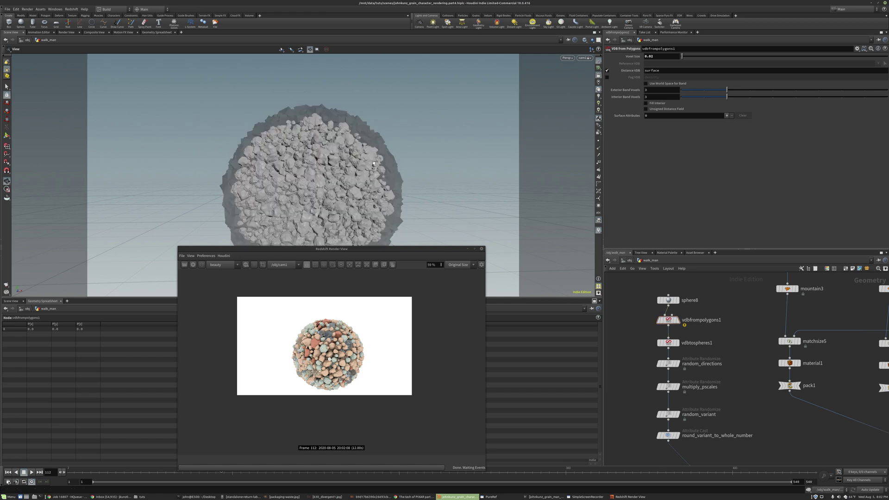
Restart the render and inspect the smaller rocks up close and as a whole
{"action": "left_click", "coordinate": [193, 264]}
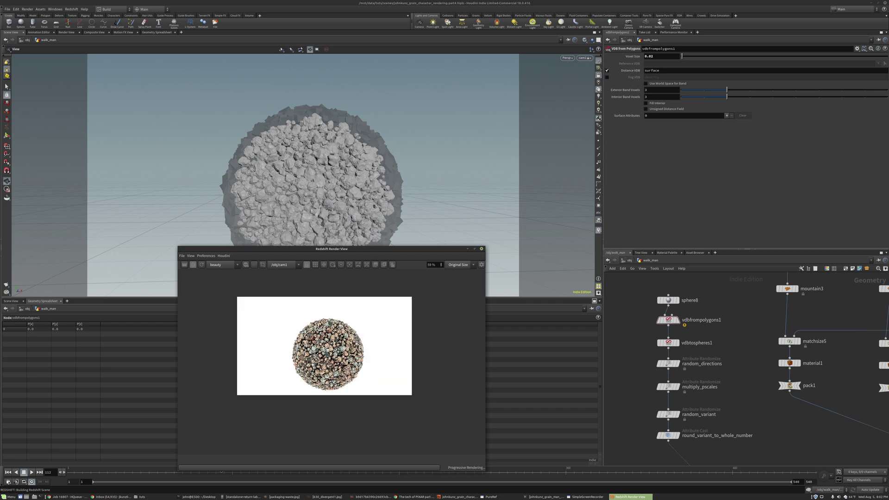
{"action": "scroll", "coordinate": [326, 361], "scroll_direction": "up", "scroll_amount": 5}
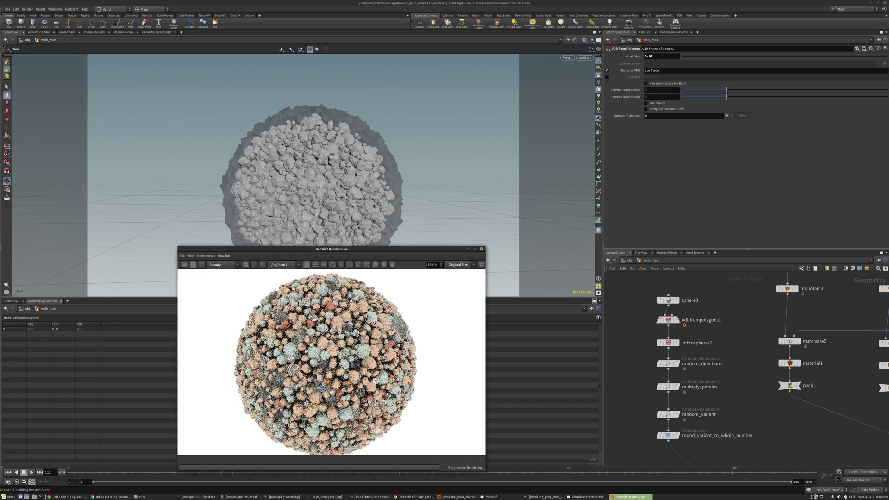
{"action": "scroll", "coordinate": [327, 362], "scroll_direction": "down", "scroll_amount": 3}
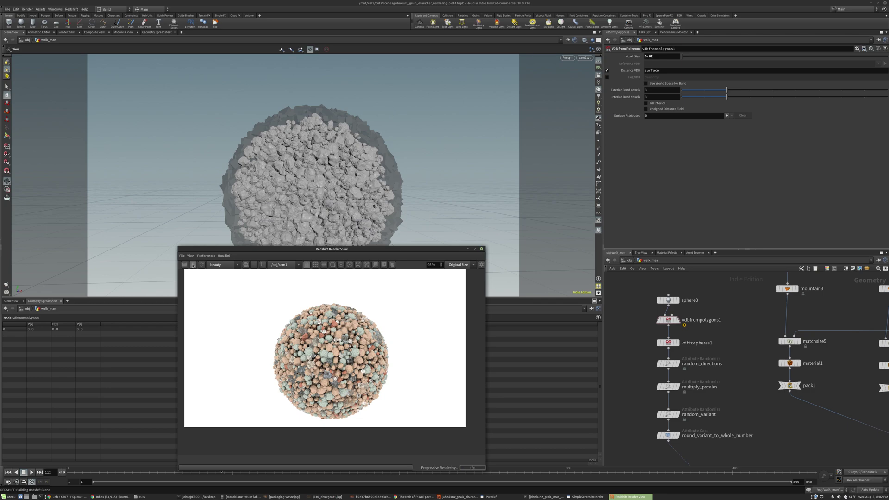
{"action": "scroll", "coordinate": [331, 361], "scroll_direction": "up", "scroll_amount": 4}
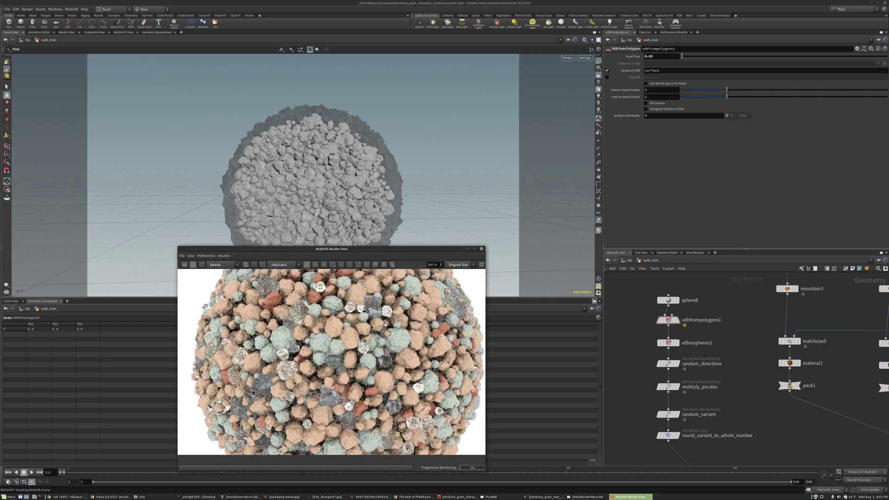
{"action": "scroll", "coordinate": [361, 333], "scroll_direction": "down", "scroll_amount": 2}
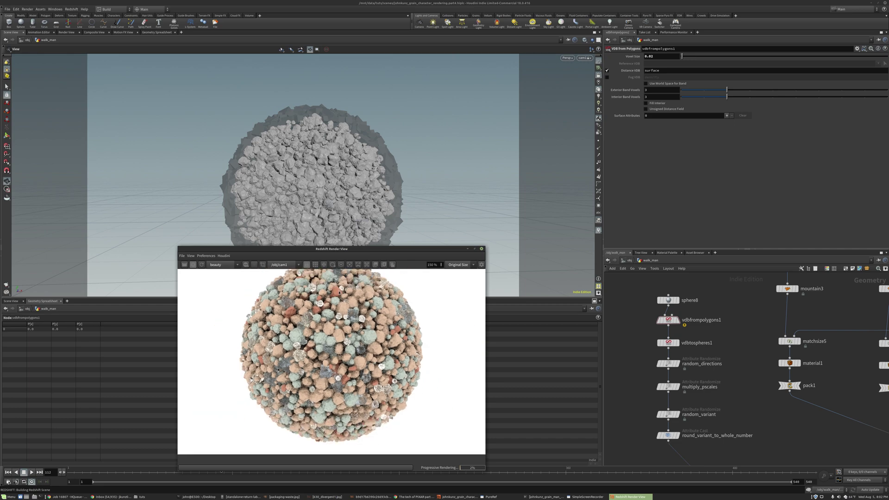
{"action": "scroll", "coordinate": [315, 320], "scroll_direction": "down", "scroll_amount": 2}
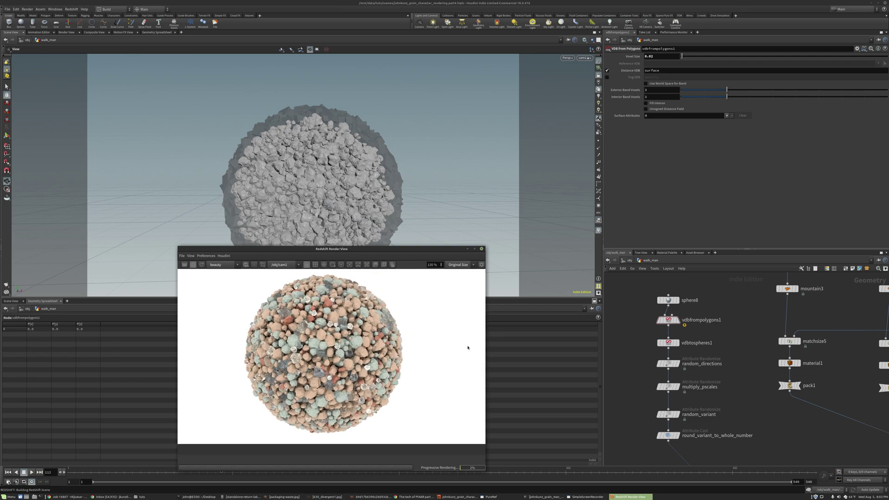
Swap the material2 and material3 nodes between the pack2 and pack3 rock branches and refresh the render
{"action": "middle_click_drag", "start_coordinate": [778, 385], "coordinate": [639, 371]}
{"action": "middle_click_drag", "start_coordinate": [788, 364], "coordinate": [767, 364]}
{"action": "left_click_drag", "start_coordinate": [729, 351], "coordinate": [751, 363]}
{"action": "left_click_drag", "start_coordinate": [809, 356], "coordinate": [829, 355]}
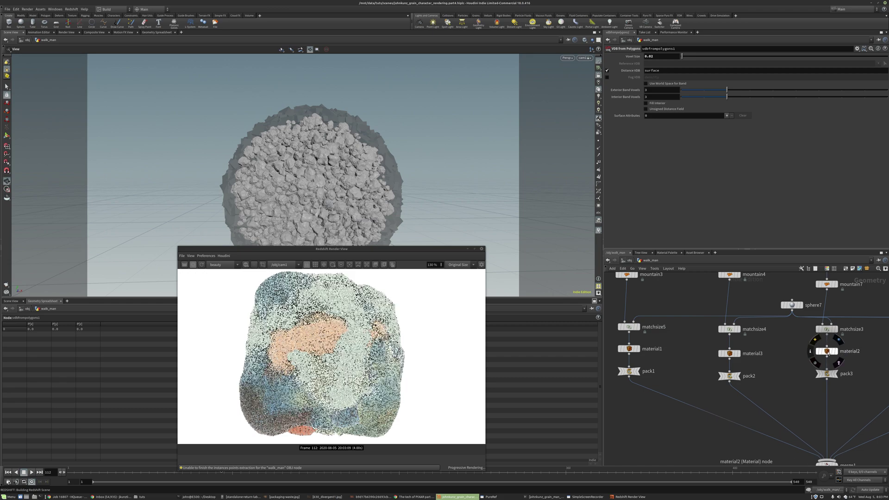
{"action": "left_click", "coordinate": [201, 265]}
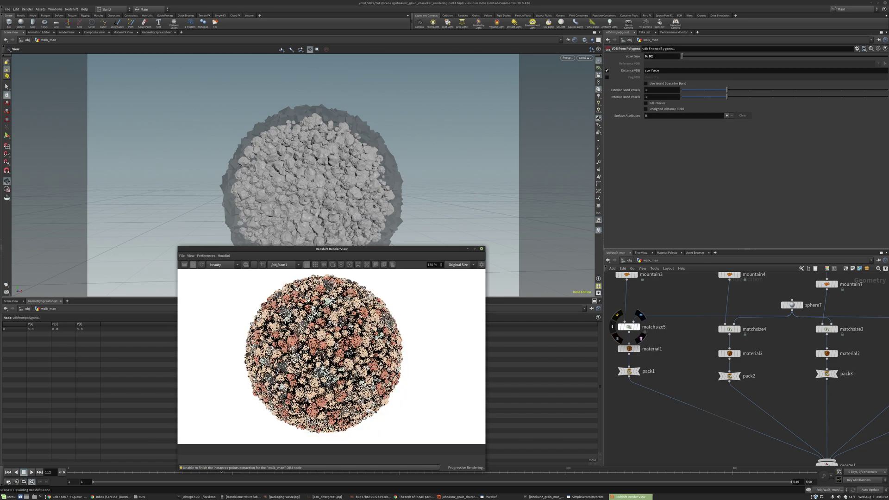
Examine the new color distribution of the rocks in the render, up close and at a distance
{"action": "scroll", "coordinate": [369, 410], "scroll_direction": "down", "scroll_amount": 3}
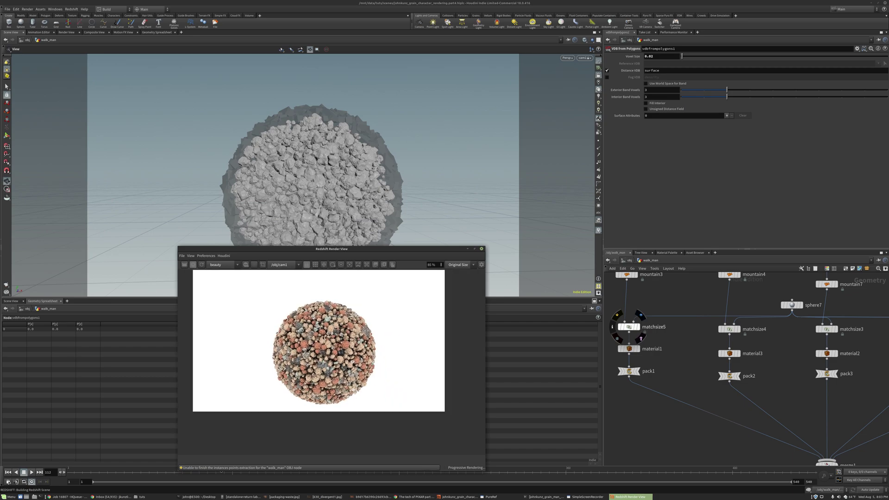
{"action": "scroll", "coordinate": [330, 321], "scroll_direction": "up", "scroll_amount": 3}
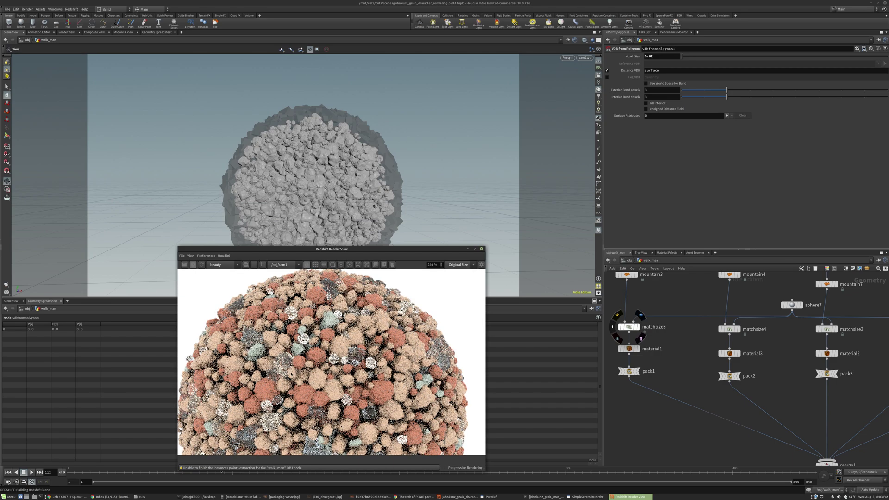
{"action": "scroll", "coordinate": [332, 361], "scroll_direction": "down", "scroll_amount": 2}
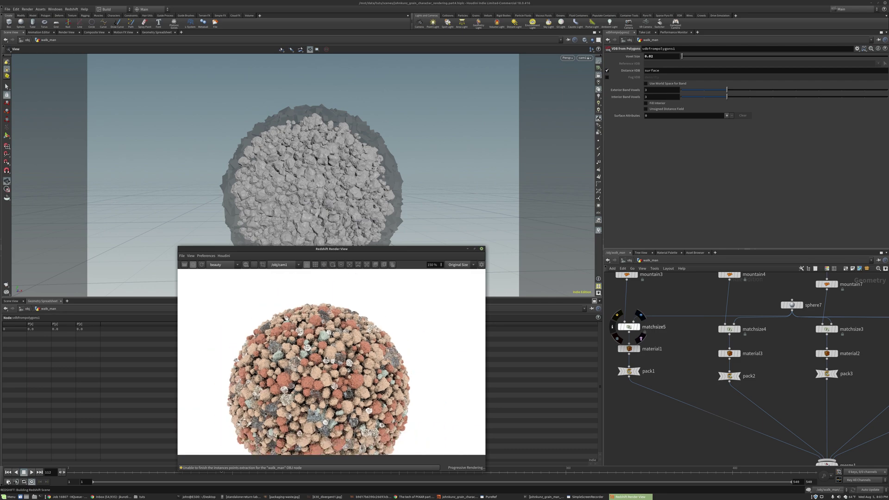
{"action": "scroll", "coordinate": [331, 361], "scroll_direction": "down", "scroll_amount": 3}
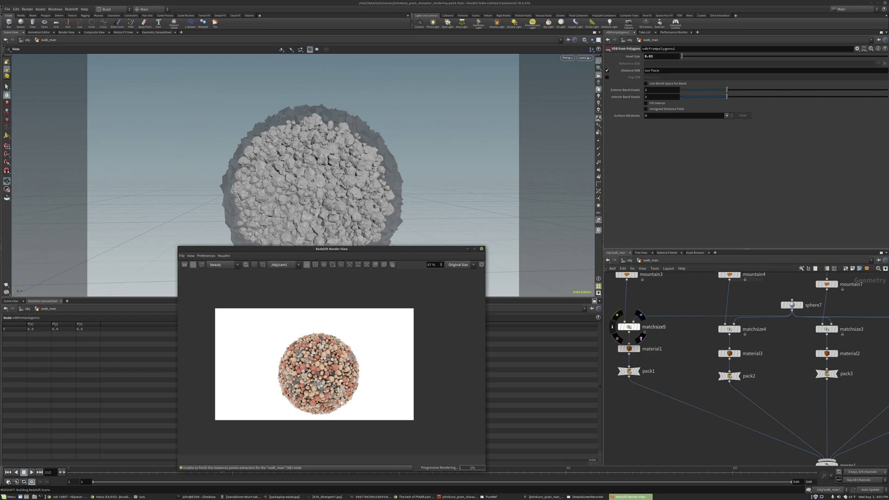
Open the random_variant node and compare its custom ramp with the mix of rock variants in the render
{"action": "key", "text": "h"}
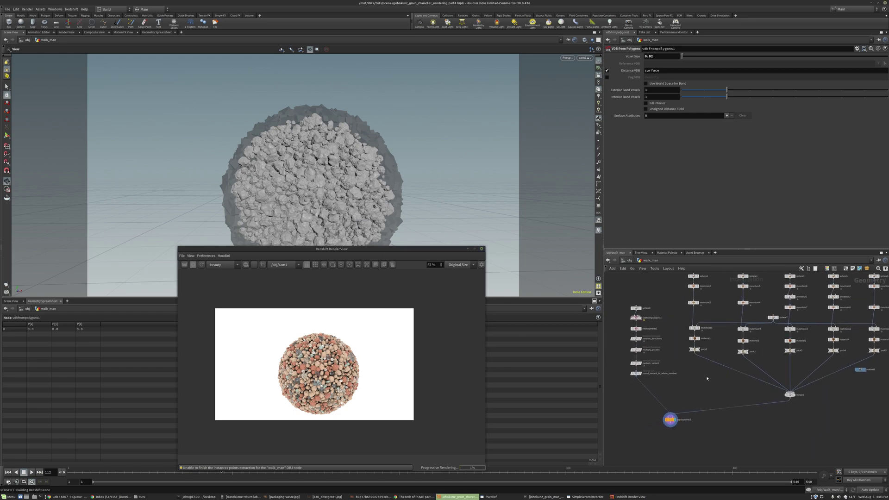
{"action": "scroll", "coordinate": [641, 356], "scroll_direction": "up", "scroll_amount": 3}
{"action": "mouse_move", "coordinate": [632, 368]}
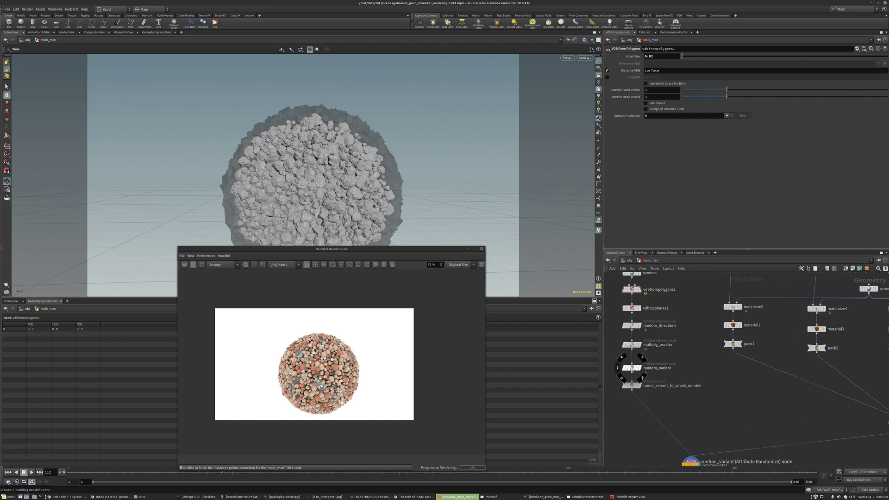
{"action": "left_click", "coordinate": [631, 368]}
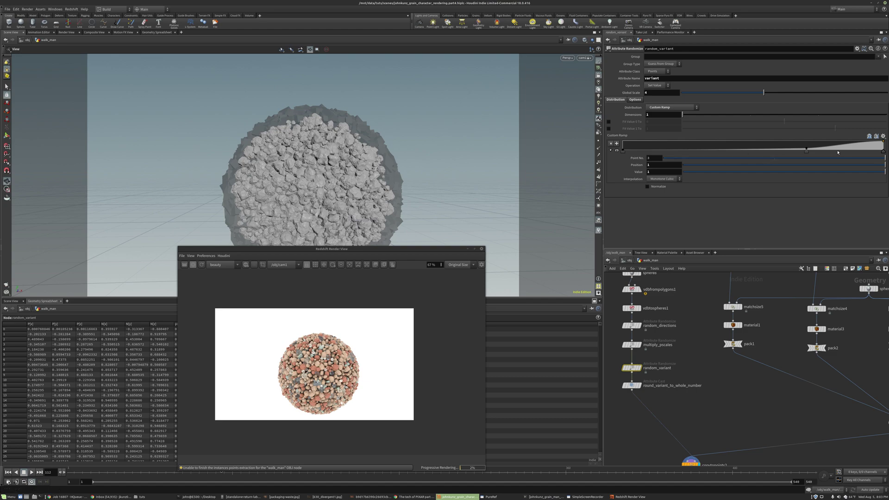
{"action": "scroll", "coordinate": [340, 370], "scroll_direction": "up", "scroll_amount": 5}
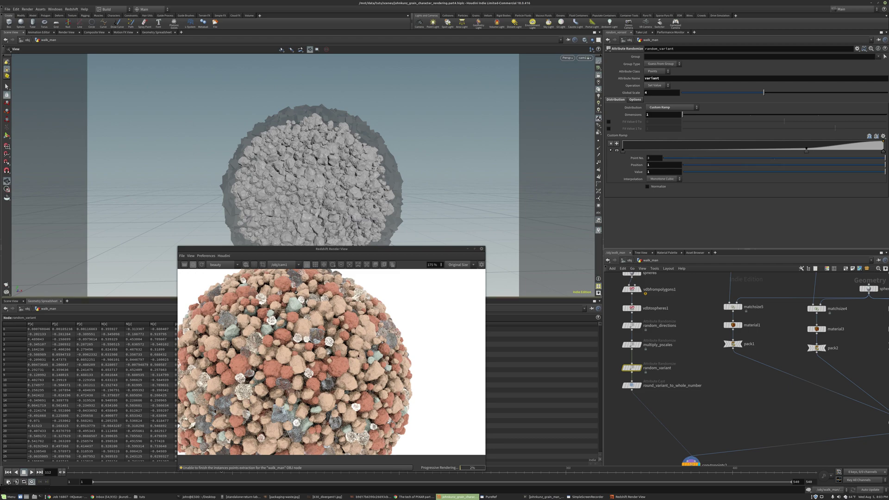
{"action": "scroll", "coordinate": [352, 373], "scroll_direction": "down", "scroll_amount": 3}
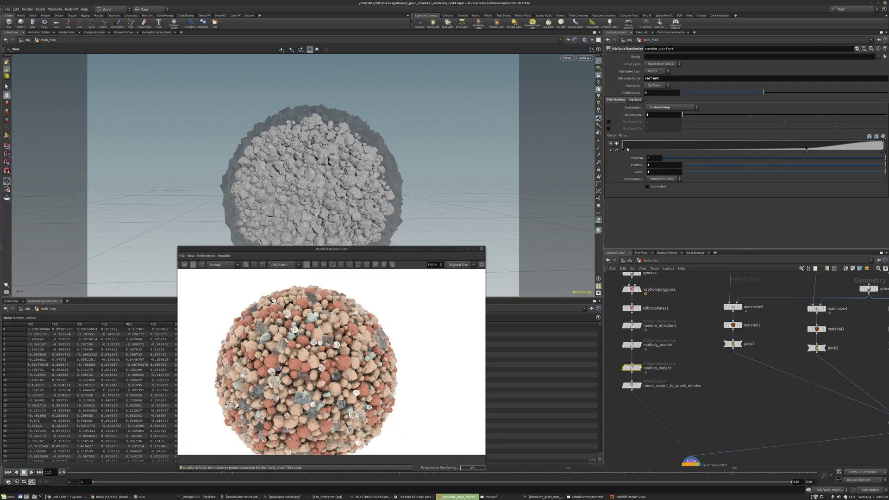
Review the first two rock branches alongside the random_variant node, and view the whole network and rendered sphere
{"action": "key", "text": "h"}
{"action": "left_click_drag", "start_coordinate": [702, 331], "coordinate": [752, 361]}
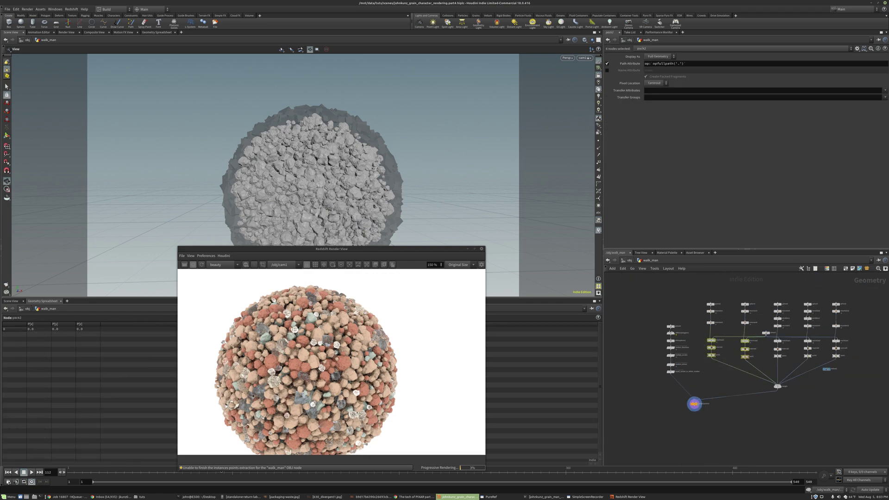
{"action": "scroll", "coordinate": [674, 369], "scroll_direction": "up", "scroll_amount": 3}
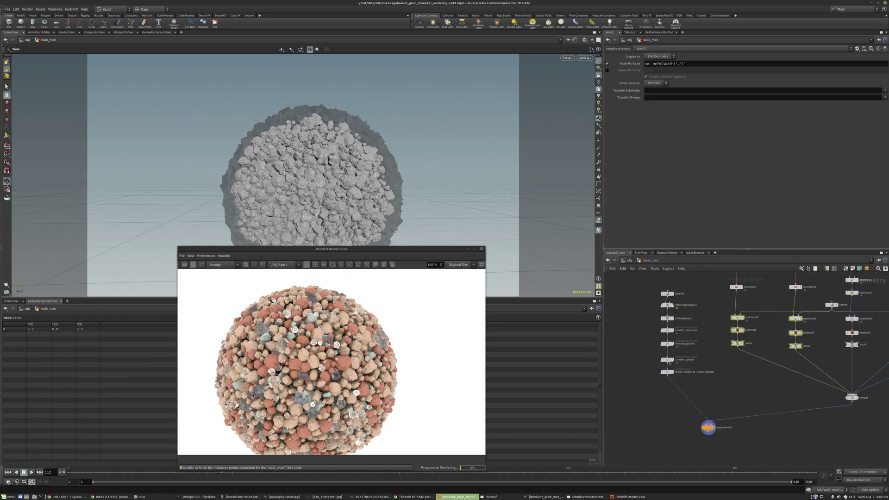
{"action": "left_click", "coordinate": [667, 359]}
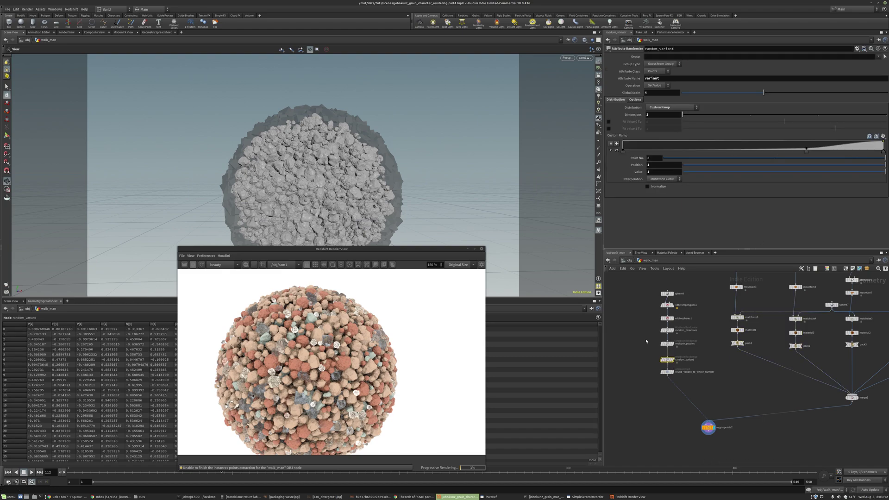
{"action": "key", "text": "h"}
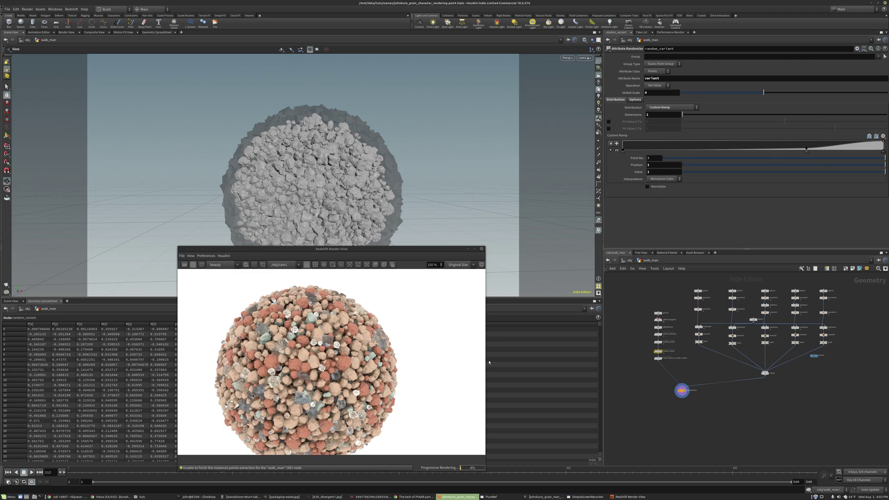
{"action": "scroll", "coordinate": [352, 332], "scroll_direction": "down", "scroll_amount": 2}
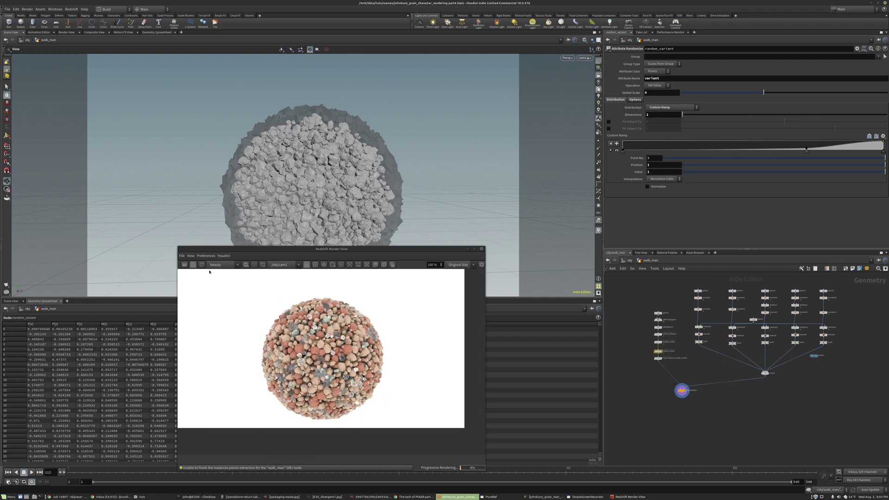
Load Playa_Sunrise.exr as the dome map of rslightdome1, refresh the render, and check the rocks under the new lighting
{"action": "left_click", "coordinate": [629, 260]}
{"action": "left_click", "coordinate": [747, 380]}
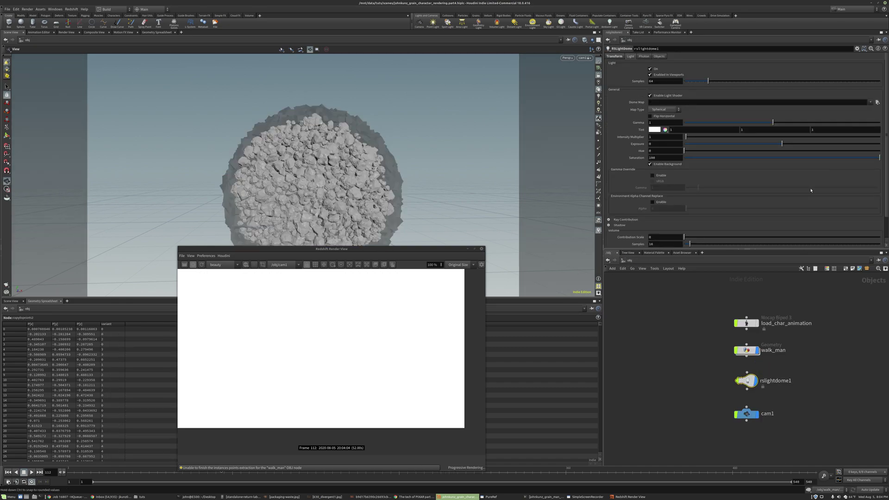
{"action": "left_click", "coordinate": [870, 102]}
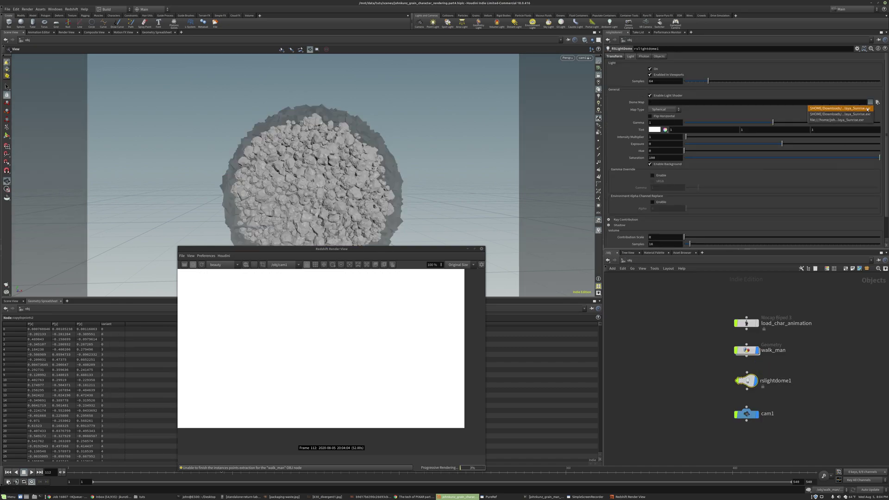
{"action": "left_click", "coordinate": [839, 109]}
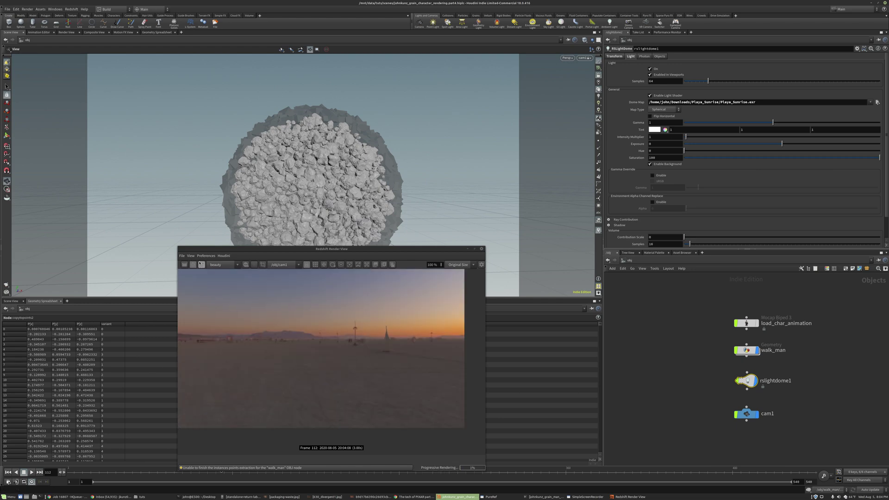
{"action": "left_click", "coordinate": [202, 264]}
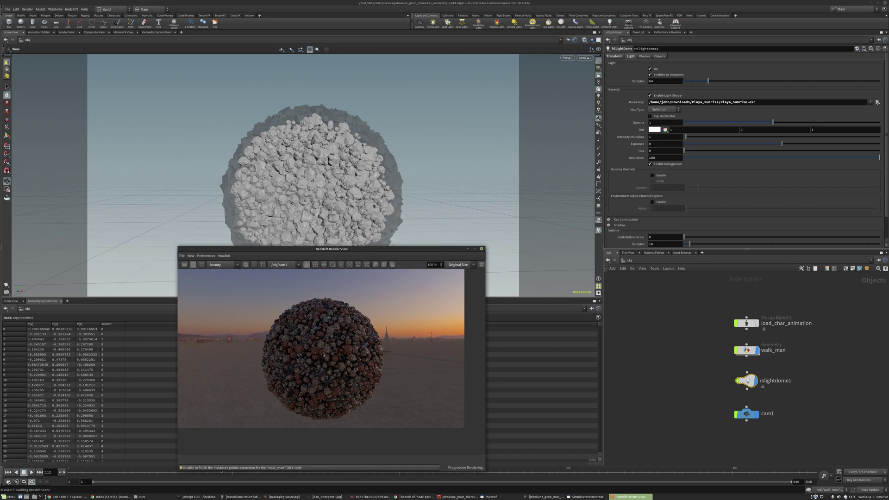
{"action": "scroll", "coordinate": [324, 357], "scroll_direction": "up", "scroll_amount": 2}
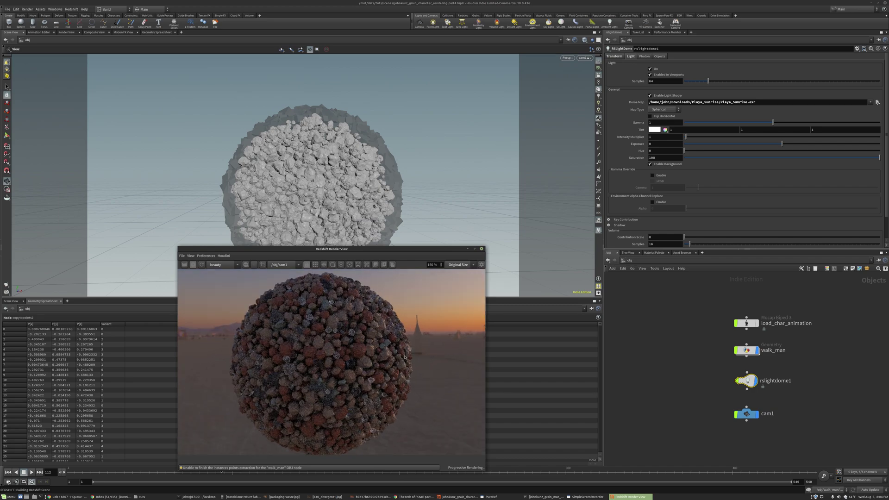
{"action": "scroll", "coordinate": [354, 347], "scroll_direction": "down", "scroll_amount": 2}
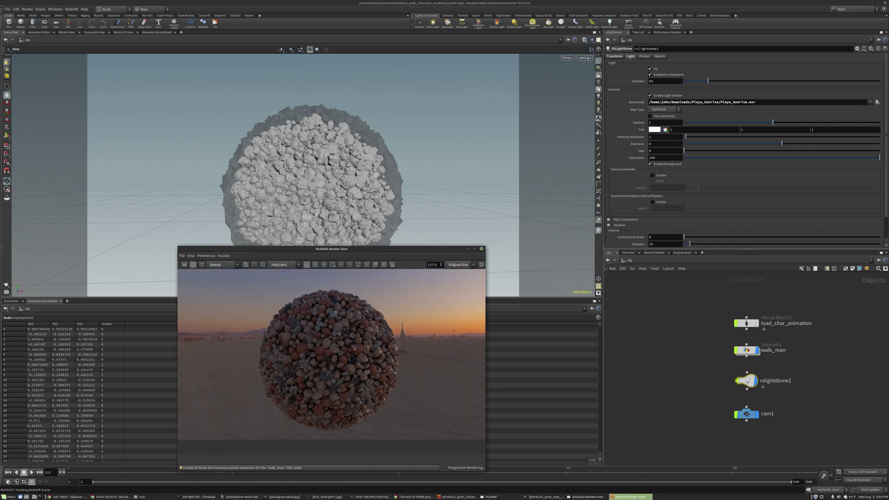
{"action": "scroll", "coordinate": [354, 347], "scroll_direction": "down", "scroll_amount": 2}
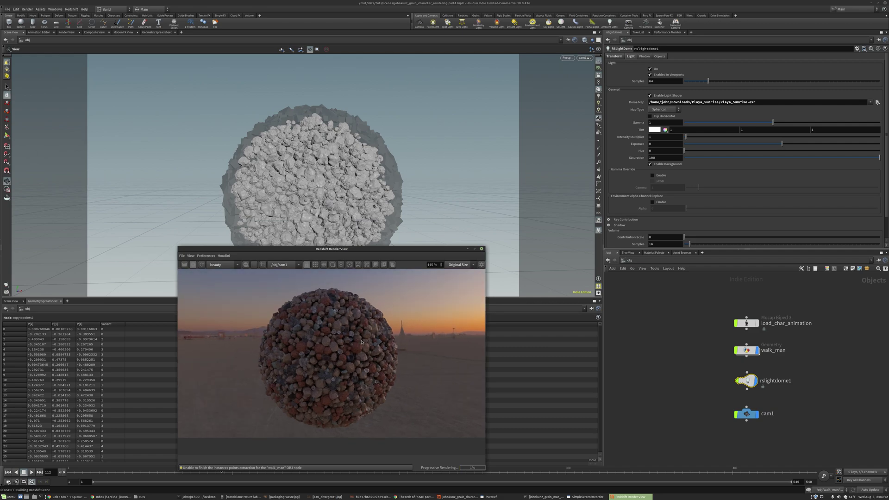
{"action": "scroll", "coordinate": [300, 337], "scroll_direction": "up", "scroll_amount": 4}
{"action": "scroll", "coordinate": [360, 323], "scroll_direction": "down", "scroll_amount": 3}
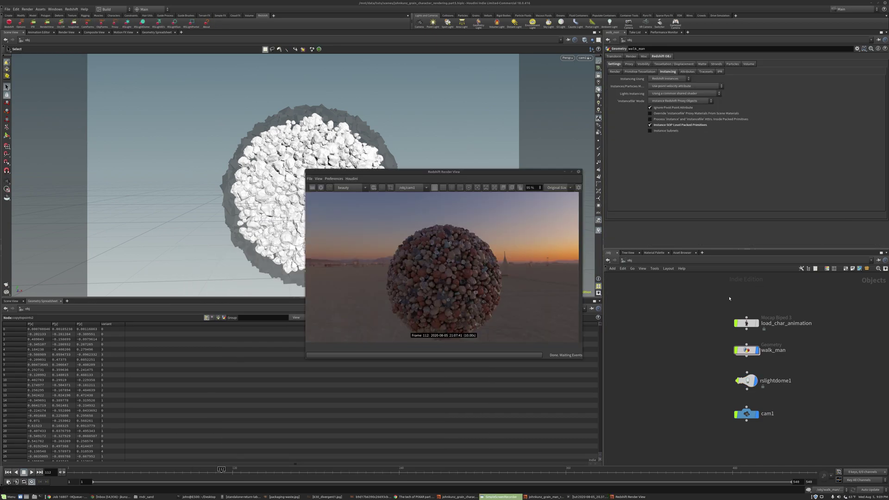
Go to the out network and bring up the Redshift global illumination settings of Redshift_ROP1
{"action": "left_click", "coordinate": [634, 261]}
{"action": "left_click", "coordinate": [630, 260]}
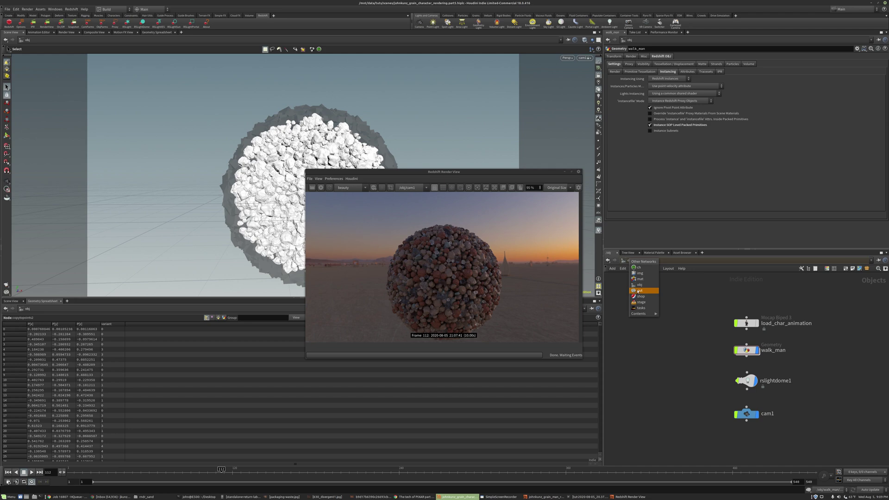
{"action": "left_click", "coordinate": [639, 290]}
{"action": "scroll", "coordinate": [805, 324], "scroll_direction": "up", "scroll_amount": 2}
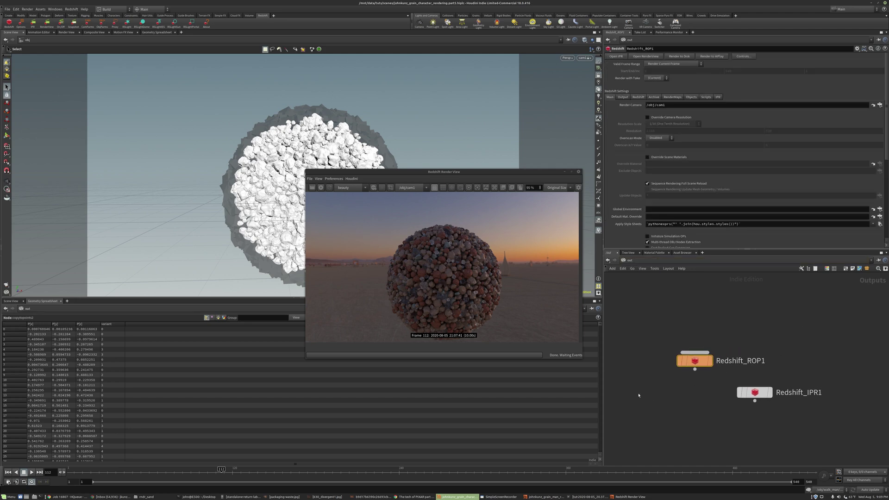
{"action": "mouse_move", "coordinate": [709, 359]}
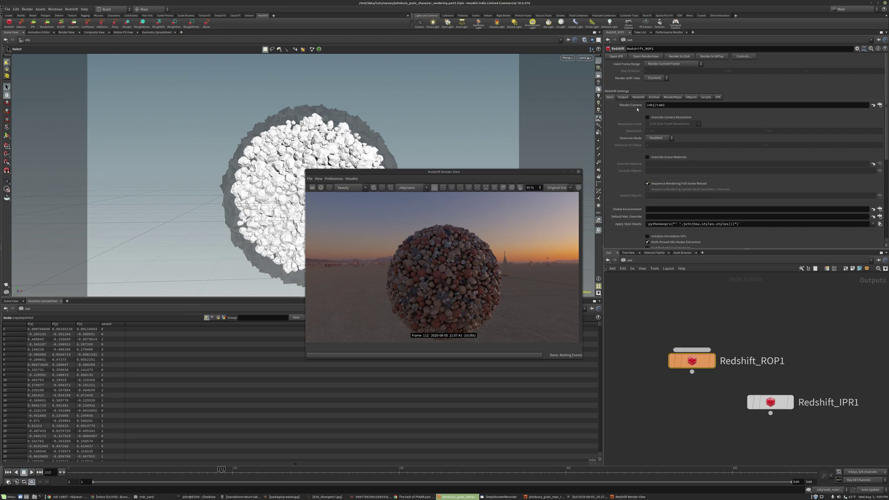
{"action": "left_click", "coordinate": [639, 97]}
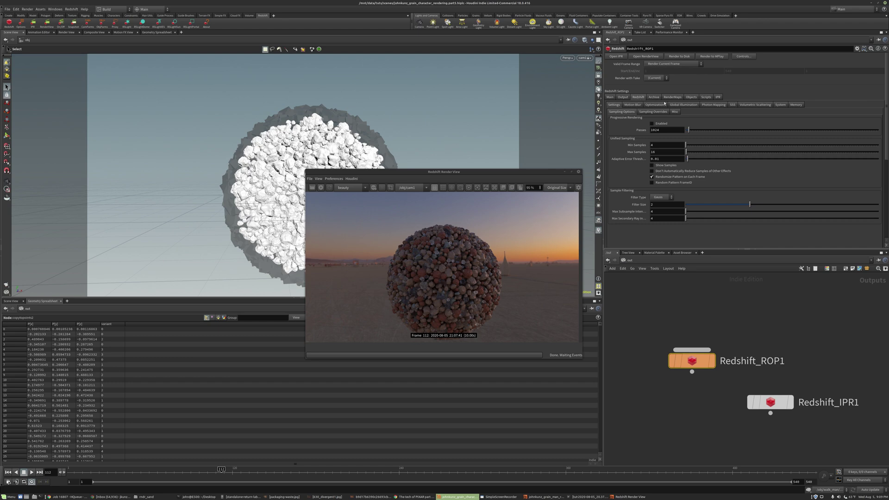
{"action": "left_click", "coordinate": [684, 105]}
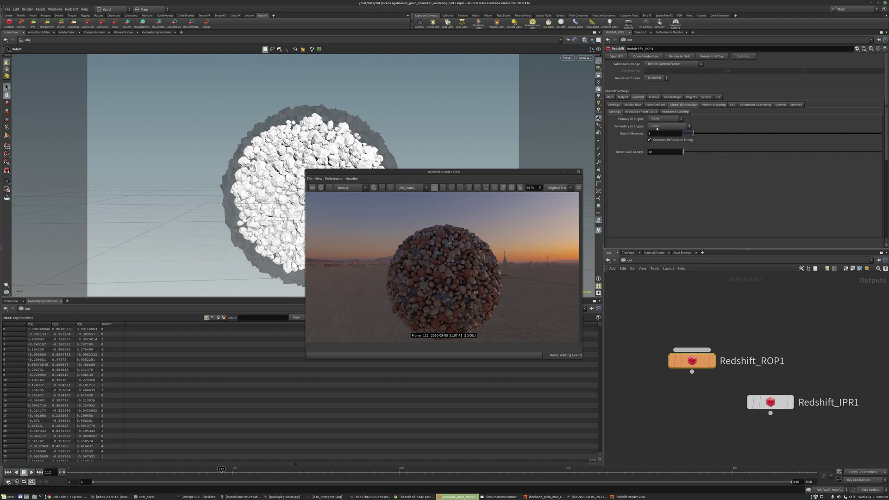
Inspect the rocks in the current render up close and display the render snapshots for comparison
{"action": "scroll", "coordinate": [467, 281], "scroll_direction": "up", "scroll_amount": 5}
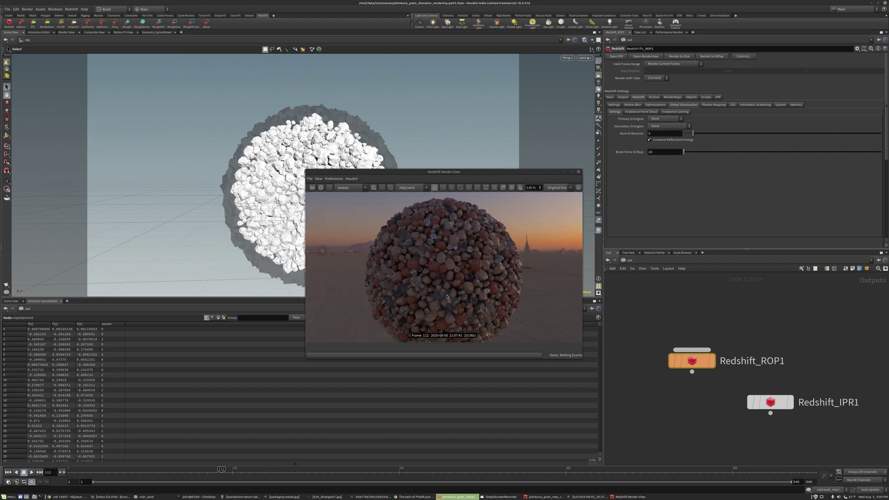
{"action": "scroll", "coordinate": [505, 265], "scroll_direction": "up", "scroll_amount": 2}
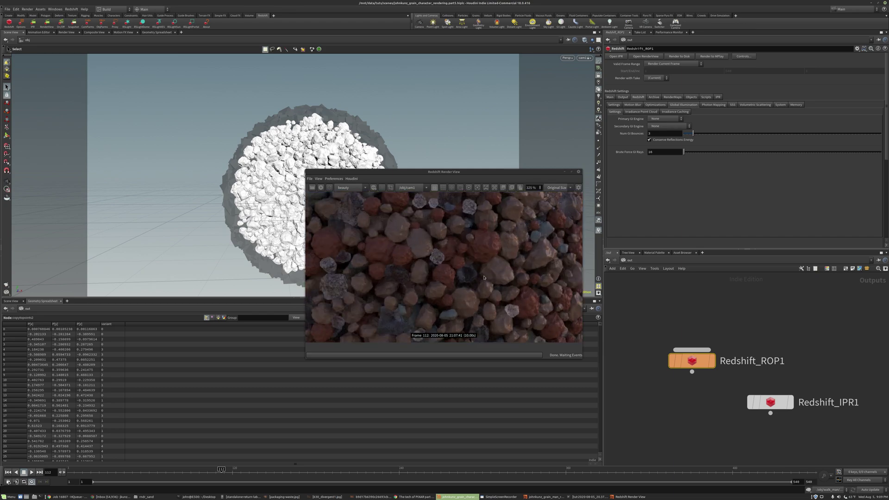
{"action": "scroll", "coordinate": [485, 277], "scroll_direction": "up", "scroll_amount": 1}
{"action": "left_click", "coordinate": [511, 188]}
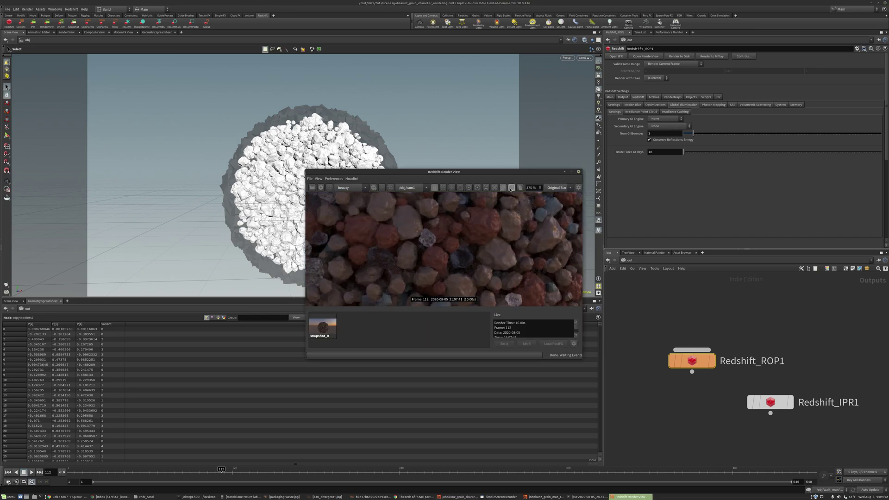
{"action": "scroll", "coordinate": [558, 200], "scroll_direction": "down", "scroll_amount": 1}
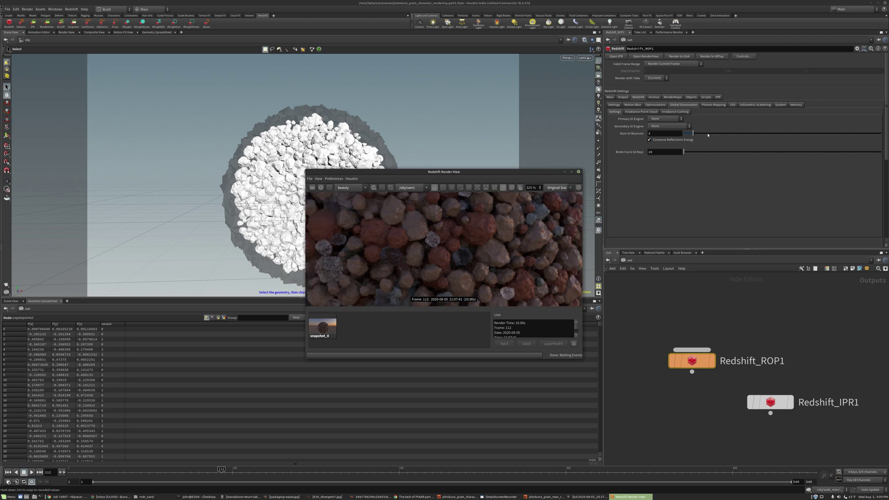
Set the primary and secondary GI engines to Brute Force and the number of GI bounces to 5
{"action": "left_click", "coordinate": [665, 119]}
{"action": "left_click", "coordinate": [662, 141]}
{"action": "left_click", "coordinate": [665, 126]}
{"action": "left_click", "coordinate": [658, 149]}
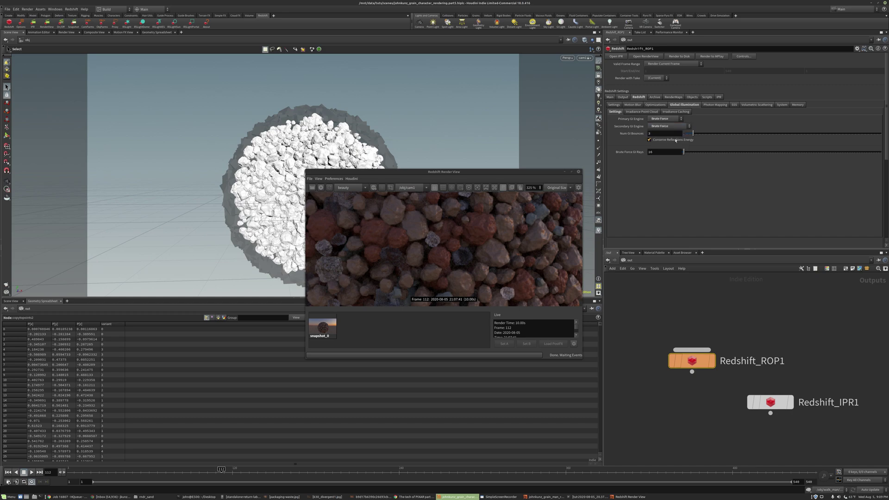
{"action": "left_click", "coordinate": [700, 134]}
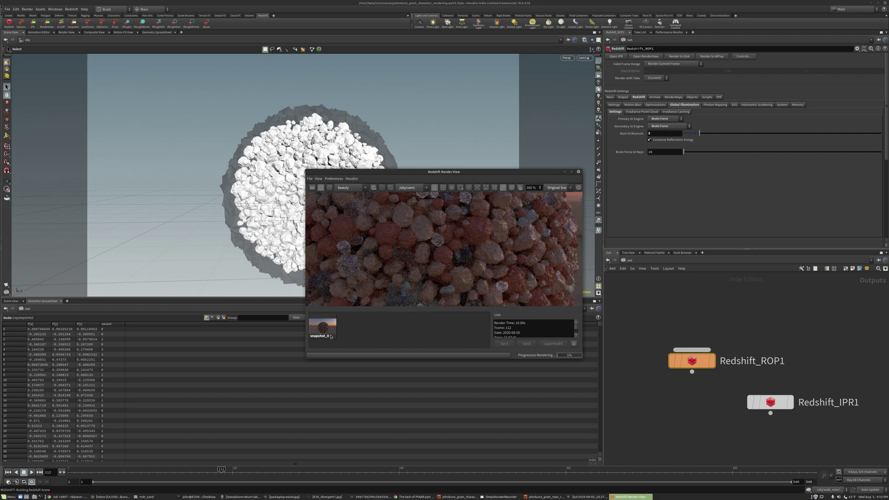
Compare the live brute-force render with snapshot_0, examining the rocks up close and at a distance
{"action": "scroll", "coordinate": [489, 233], "scroll_direction": "up", "scroll_amount": 2}
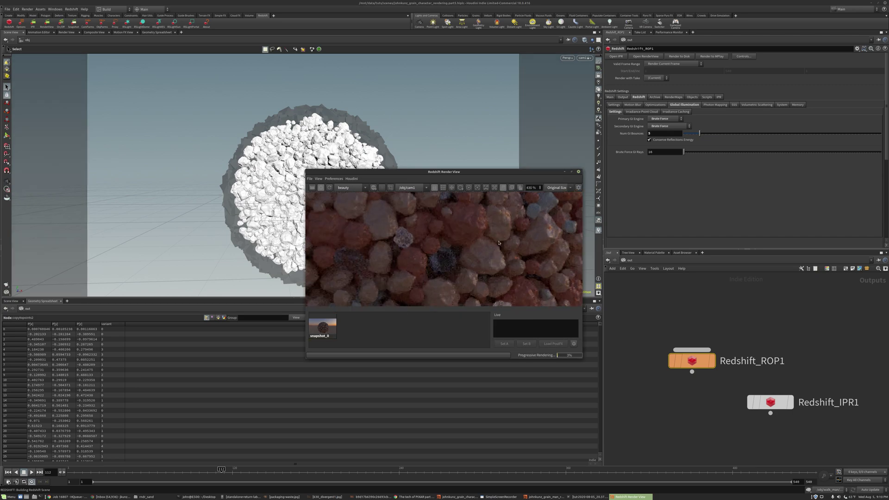
{"action": "scroll", "coordinate": [459, 233], "scroll_direction": "up", "scroll_amount": 1}
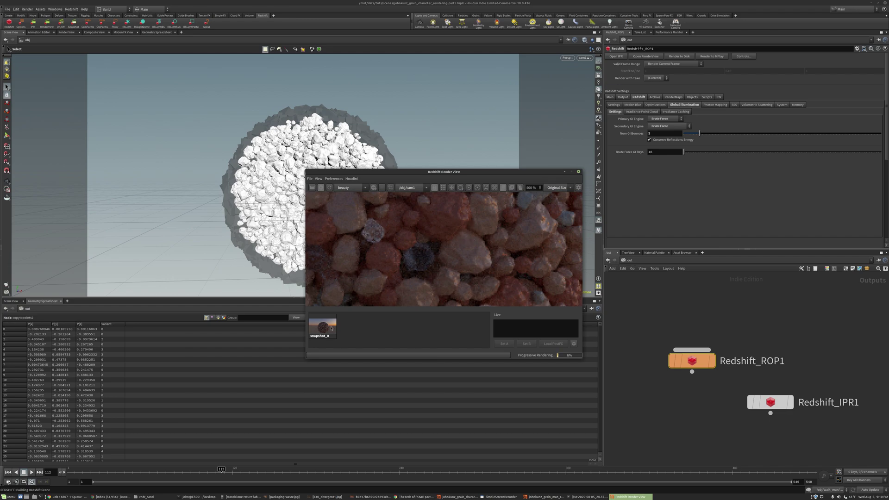
{"action": "left_click", "coordinate": [323, 327]}
{"action": "scroll", "coordinate": [475, 258], "scroll_direction": "down", "scroll_amount": 3}
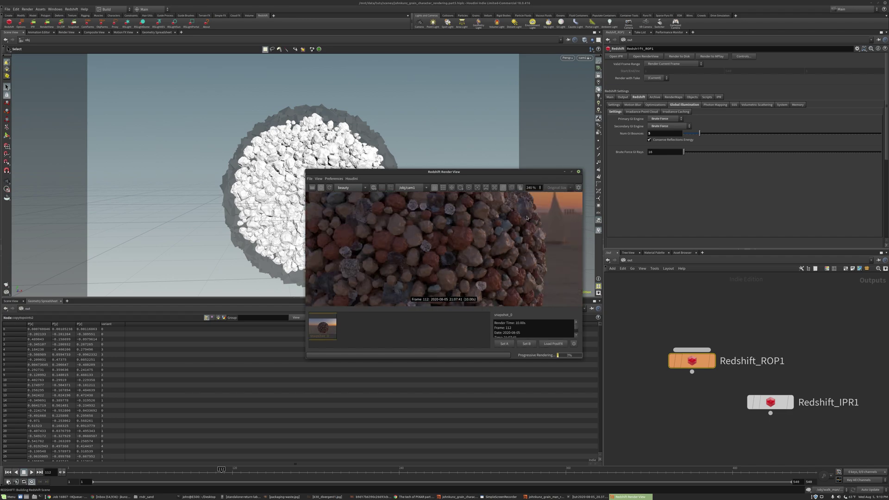
{"action": "scroll", "coordinate": [532, 215], "scroll_direction": "up", "scroll_amount": 3}
{"action": "scroll", "coordinate": [532, 233], "scroll_direction": "down", "scroll_amount": 5}
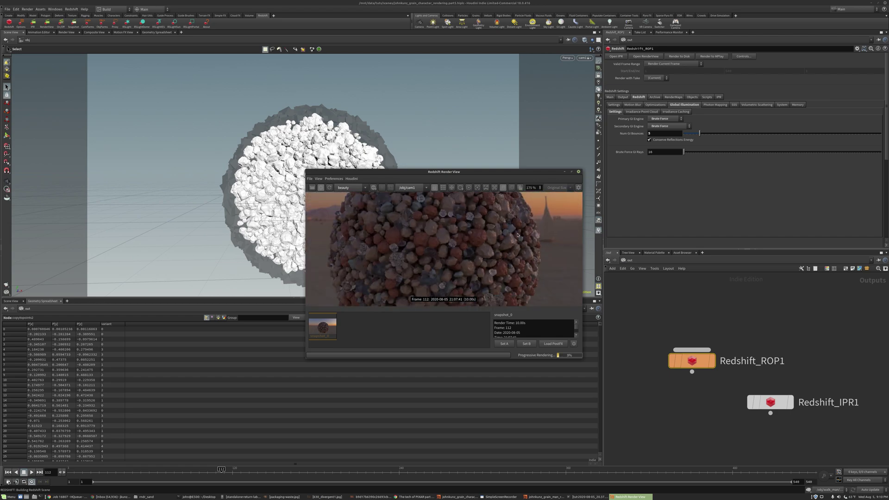
{"action": "scroll", "coordinate": [462, 242], "scroll_direction": "up", "scroll_amount": 4}
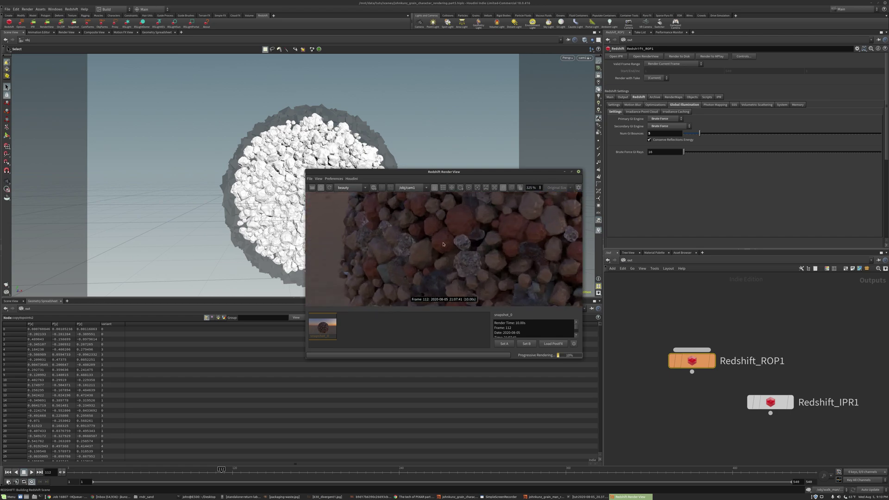
{"action": "scroll", "coordinate": [519, 250], "scroll_direction": "down", "scroll_amount": 5}
{"action": "scroll", "coordinate": [520, 250], "scroll_direction": "up", "scroll_amount": 4}
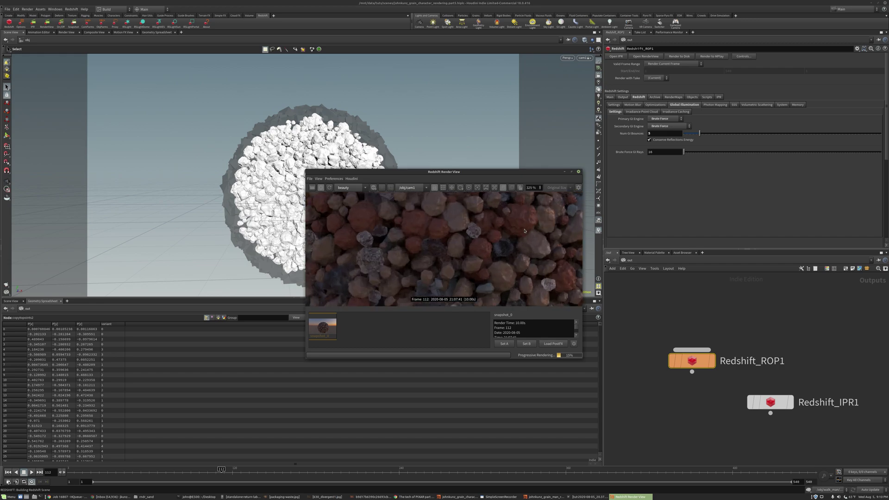
{"action": "scroll", "coordinate": [530, 232], "scroll_direction": "up", "scroll_amount": 2}
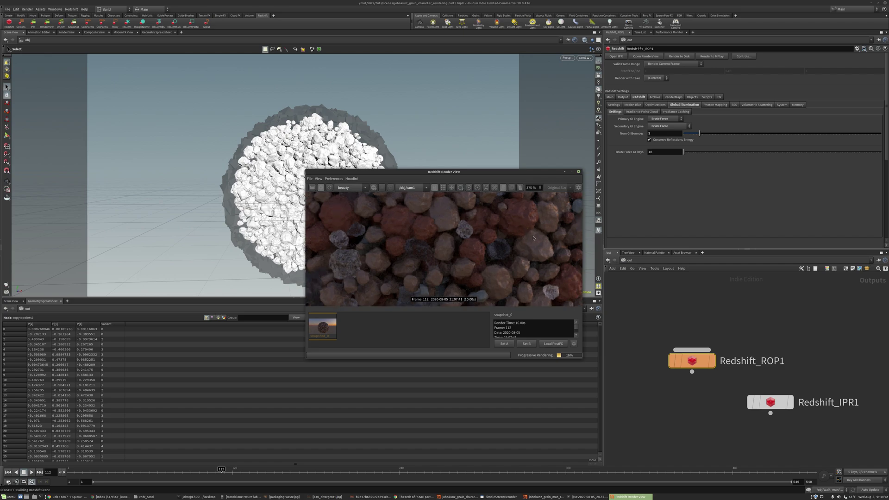
{"action": "left_click", "coordinate": [385, 323]}
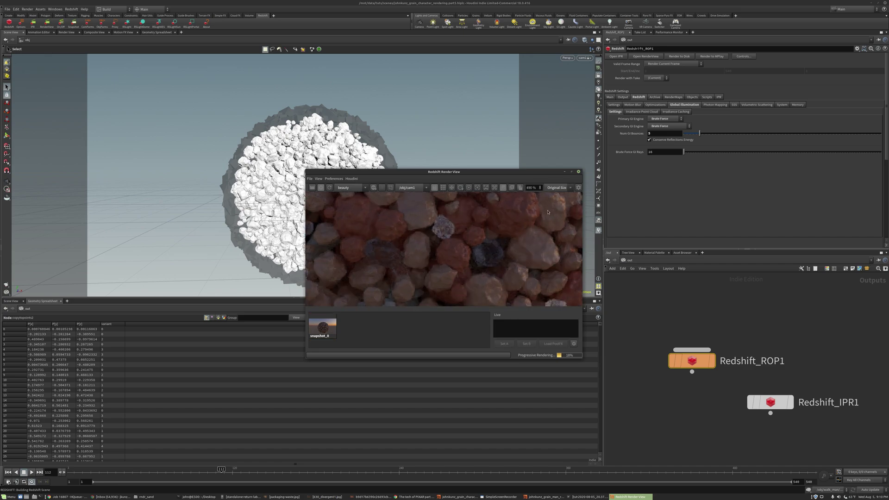
{"action": "scroll", "coordinate": [471, 246], "scroll_direction": "down", "scroll_amount": 4}
{"action": "scroll", "coordinate": [532, 233], "scroll_direction": "up", "scroll_amount": 5}
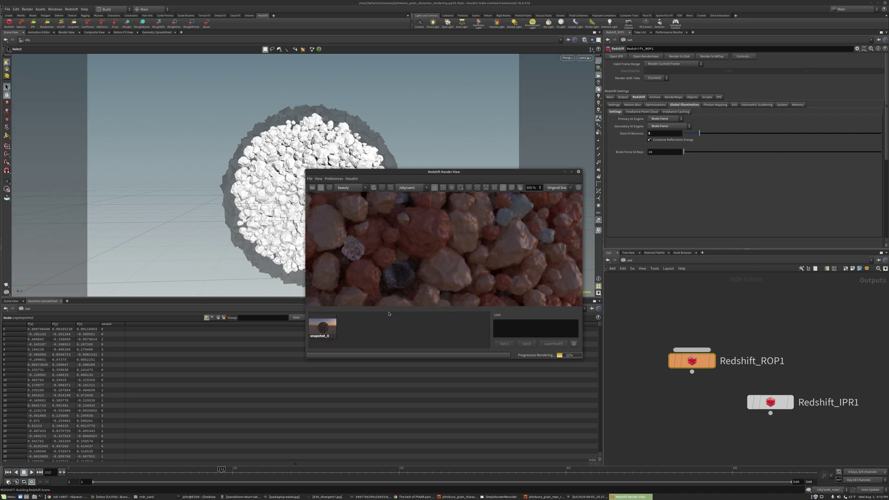
{"action": "scroll", "coordinate": [498, 247], "scroll_direction": "down", "scroll_amount": 3}
{"action": "scroll", "coordinate": [480, 252], "scroll_direction": "down", "scroll_amount": 2}
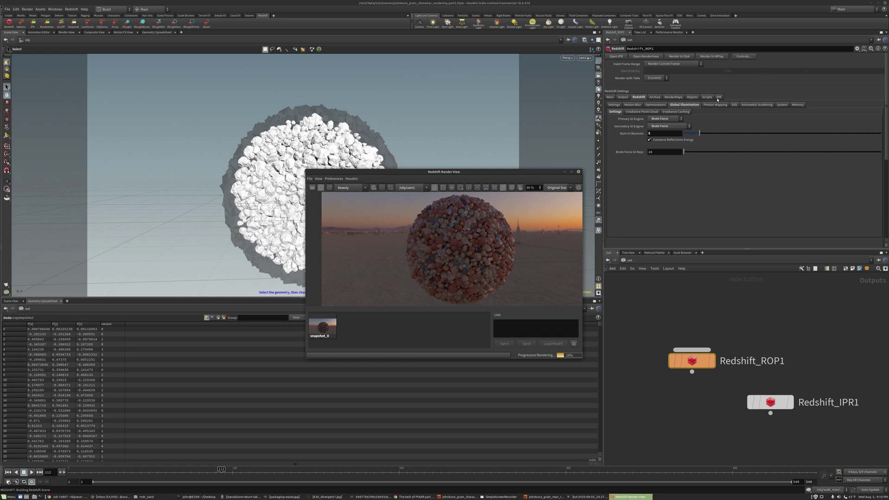
Enable Automatic Sampling in the Redshift system settings and return to the sampling options
{"action": "left_click", "coordinate": [779, 105]}
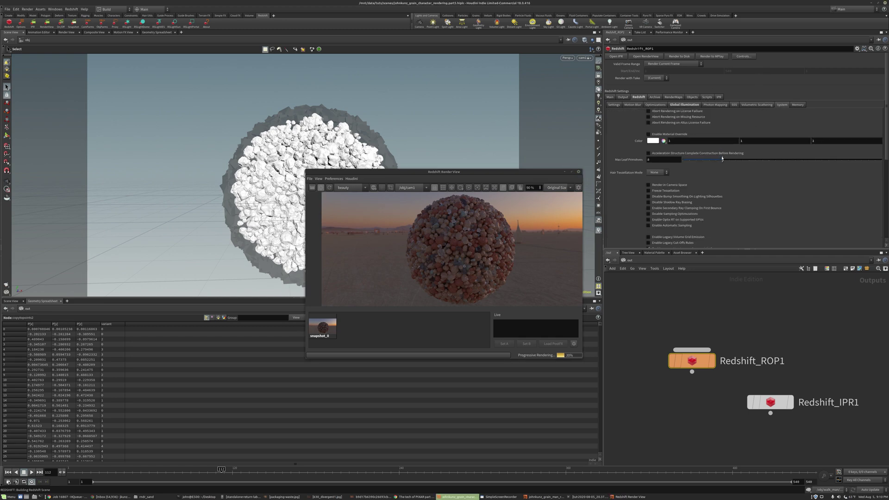
{"action": "left_click", "coordinate": [648, 226]}
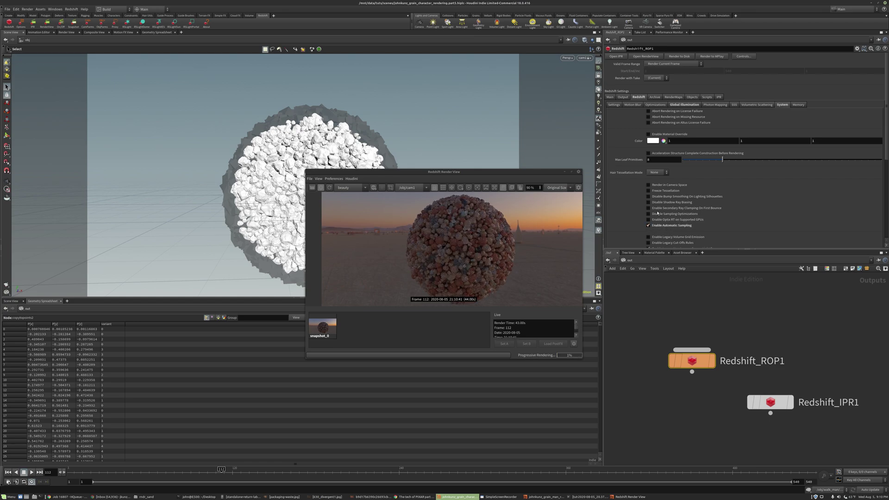
{"action": "left_click", "coordinate": [614, 106]}
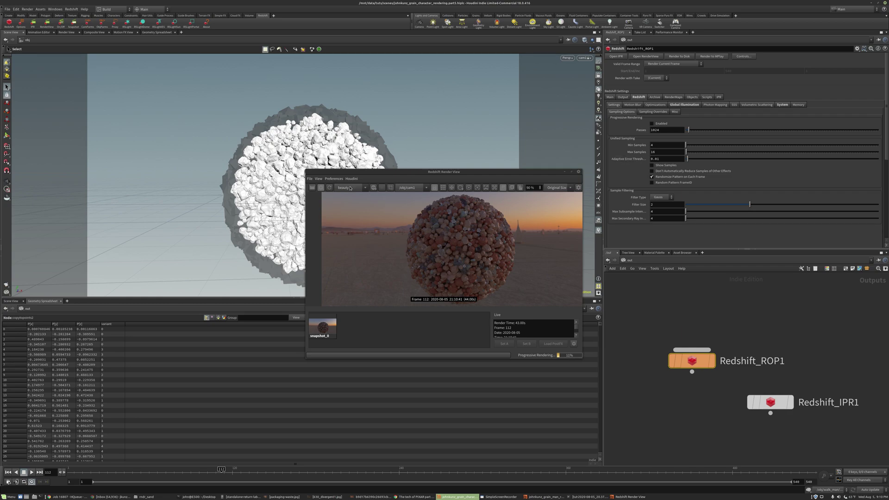
Switch the render view to bucket rendering and view the rocks up close
{"action": "left_click", "coordinate": [373, 187]}
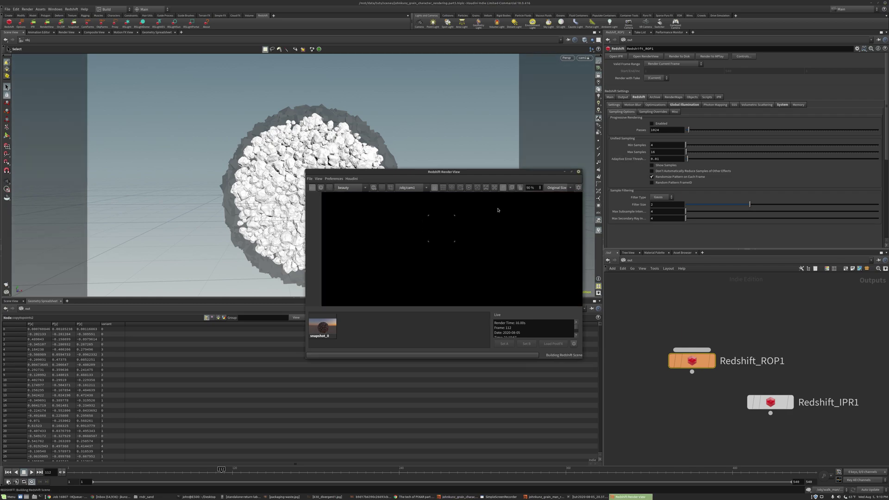
{"action": "scroll", "coordinate": [456, 230], "scroll_direction": "up", "scroll_amount": 1}
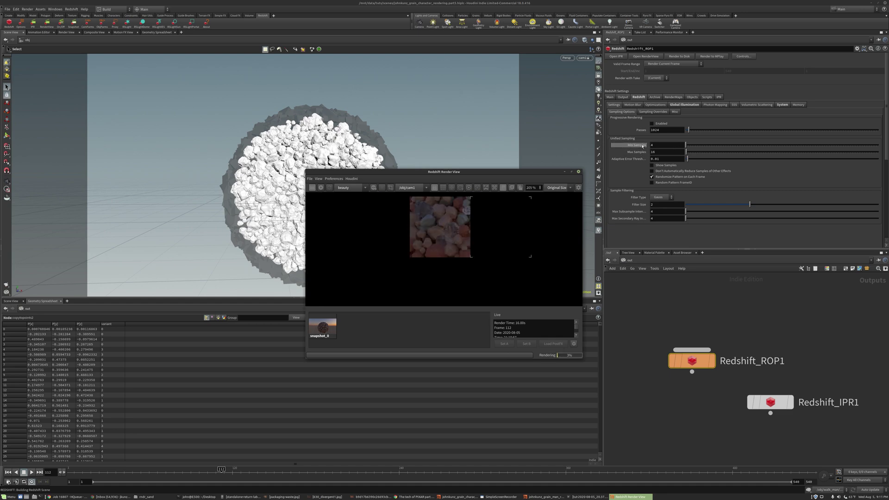
{"action": "scroll", "coordinate": [517, 227], "scroll_direction": "up", "scroll_amount": 2}
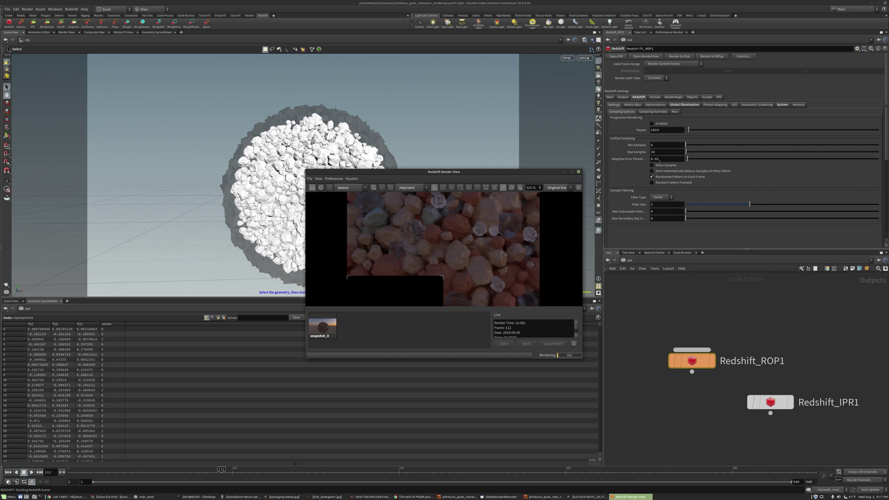
Check the bucket render up close and as a whole, and enable IPR Live SOP Level Updates on the Redshift ROP
{"action": "scroll", "coordinate": [435, 237], "scroll_direction": "up", "scroll_amount": 2}
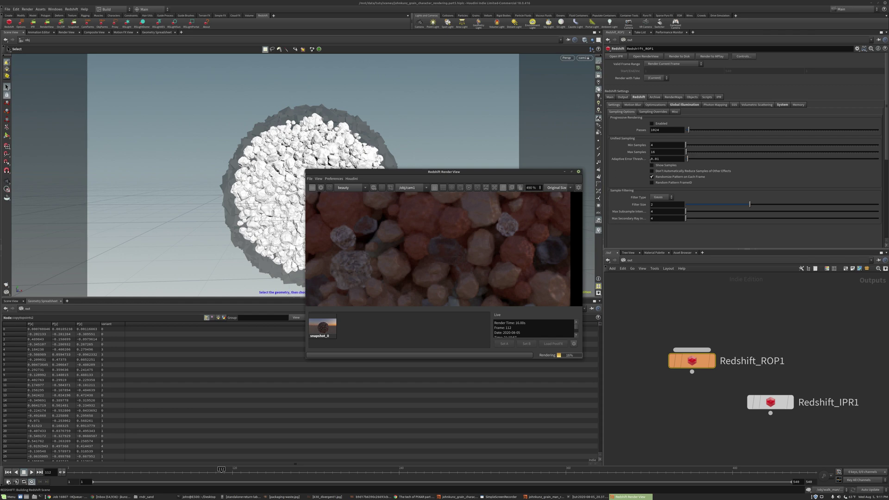
{"action": "scroll", "coordinate": [406, 262], "scroll_direction": "down", "scroll_amount": 7}
{"action": "scroll", "coordinate": [406, 262], "scroll_direction": "down", "scroll_amount": 1}
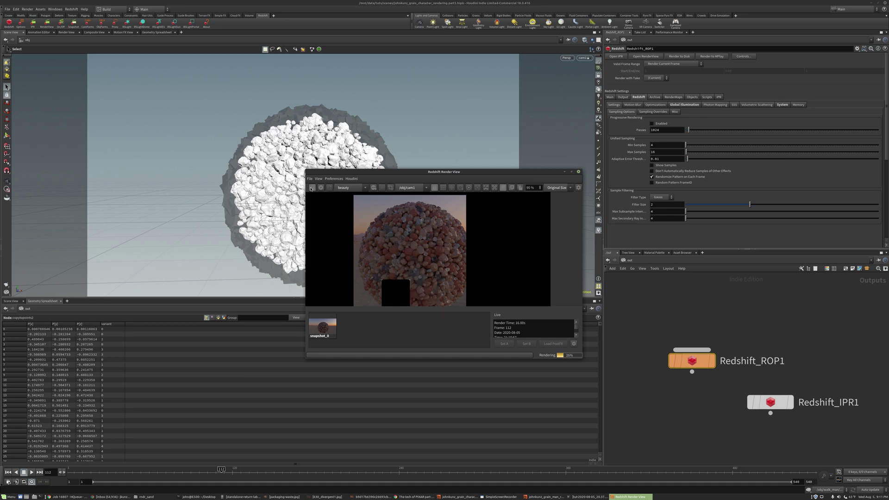
{"action": "left_click", "coordinate": [718, 97]}
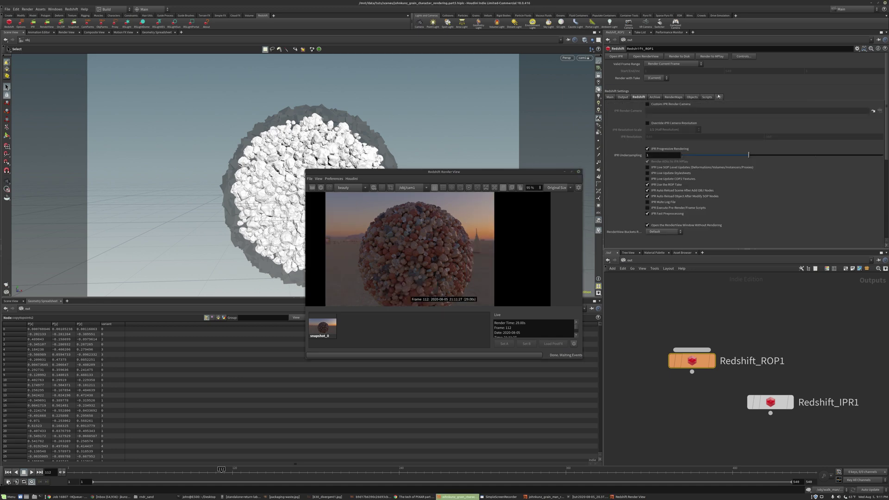
{"action": "left_click", "coordinate": [655, 168]}
{"action": "scroll", "coordinate": [505, 224], "scroll_direction": "down", "scroll_amount": 2}
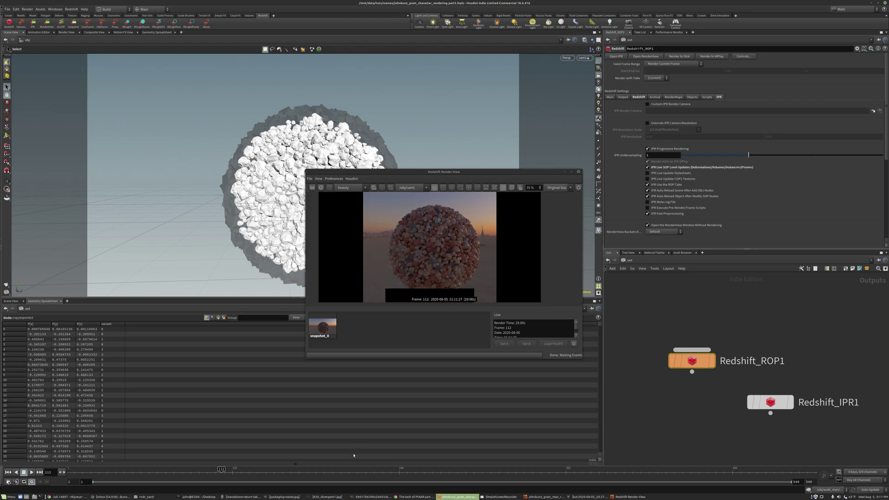
{"action": "left_click_drag", "start_coordinate": [391, 172], "coordinate": [263, 283]}
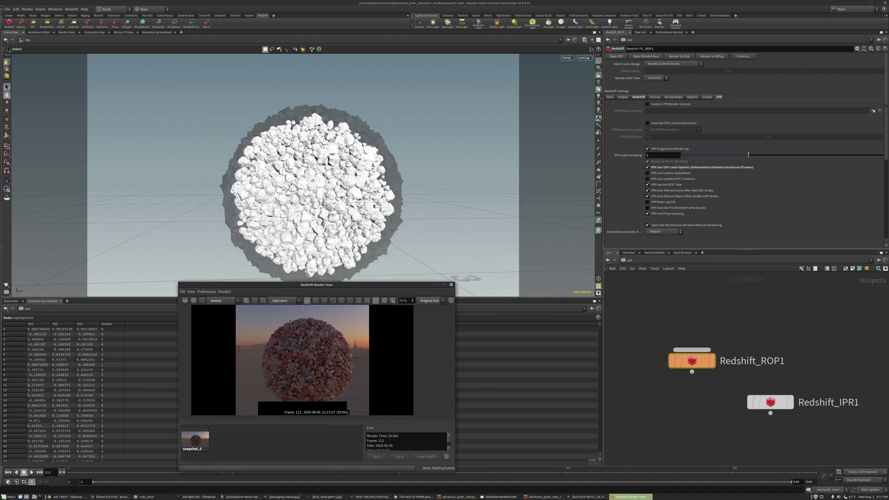
Open the walk_man geometry network at object level and display the vdbtospheres1 node
{"action": "left_click", "coordinate": [628, 261]}
{"action": "left_click", "coordinate": [633, 285]}
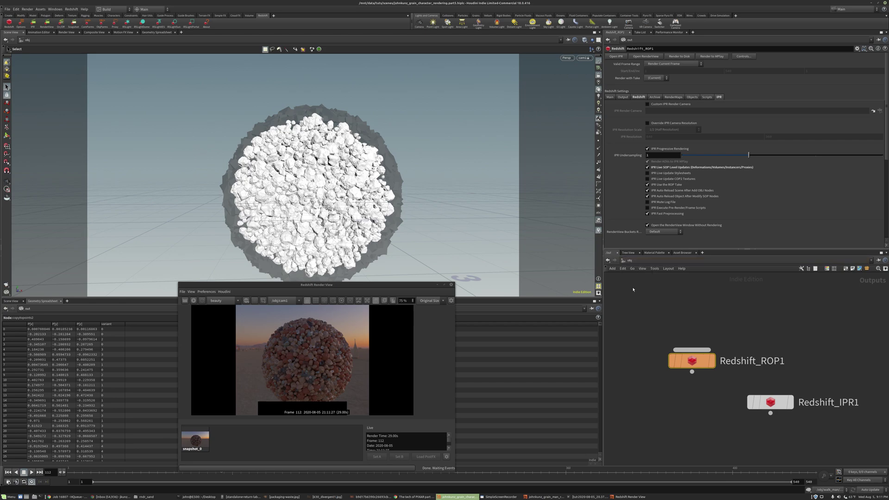
{"action": "double_click", "coordinate": [743, 351]}
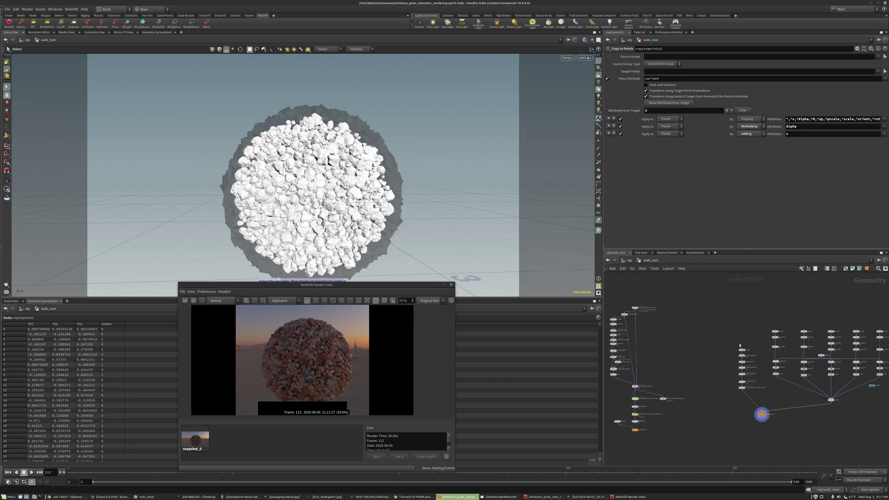
{"action": "scroll", "coordinate": [751, 351], "scroll_direction": "up", "scroll_amount": 4}
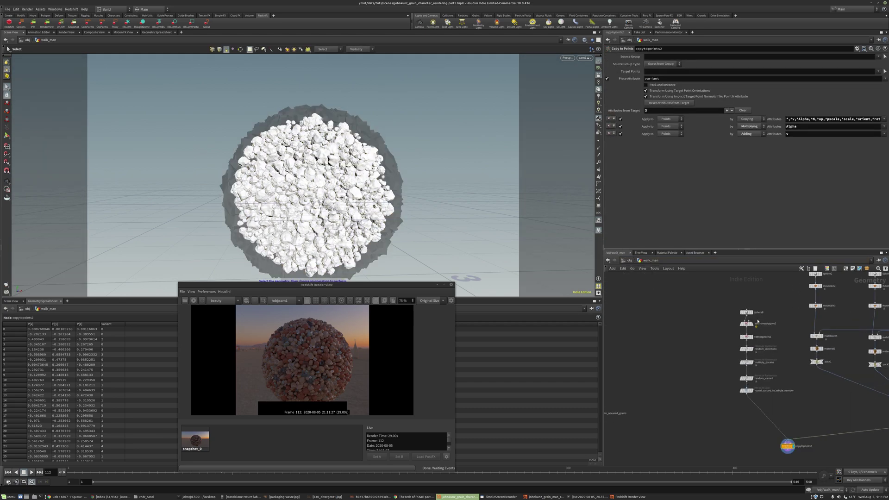
{"action": "left_click_drag", "start_coordinate": [782, 297], "coordinate": [748, 319]}
{"action": "left_click", "coordinate": [749, 320]}
{"action": "scroll", "coordinate": [744, 319], "scroll_direction": "up", "scroll_amount": 2}
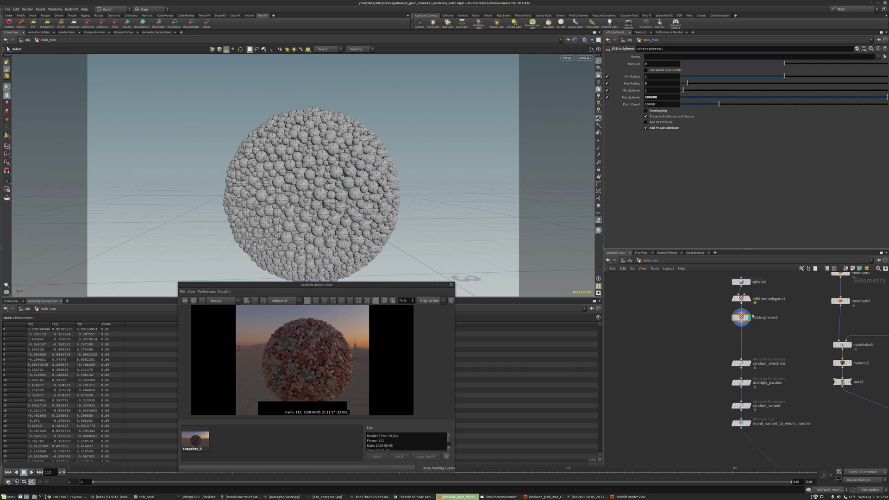
Feed the walking character's simulated grain points into random_directions in place of the test sphere points, and display round_variant_to_whole_number
{"action": "scroll", "coordinate": [741, 314], "scroll_direction": "down", "scroll_amount": 4}
{"action": "scroll", "coordinate": [748, 305], "scroll_direction": "up", "scroll_amount": 2}
{"action": "left_click_drag", "start_coordinate": [749, 296], "coordinate": [749, 293]}
{"action": "scroll", "coordinate": [748, 302], "scroll_direction": "down", "scroll_amount": 2}
{"action": "middle_click_drag", "start_coordinate": [732, 319], "coordinate": [768, 305]}
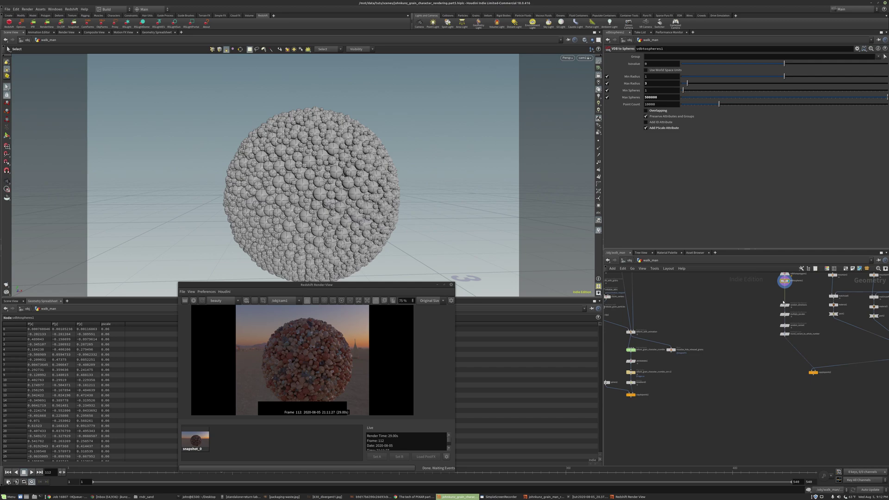
{"action": "left_click_drag", "start_coordinate": [783, 302], "coordinate": [648, 391]}
{"action": "scroll", "coordinate": [798, 337], "scroll_direction": "up", "scroll_amount": 3}
{"action": "mouse_move", "coordinate": [783, 335]}
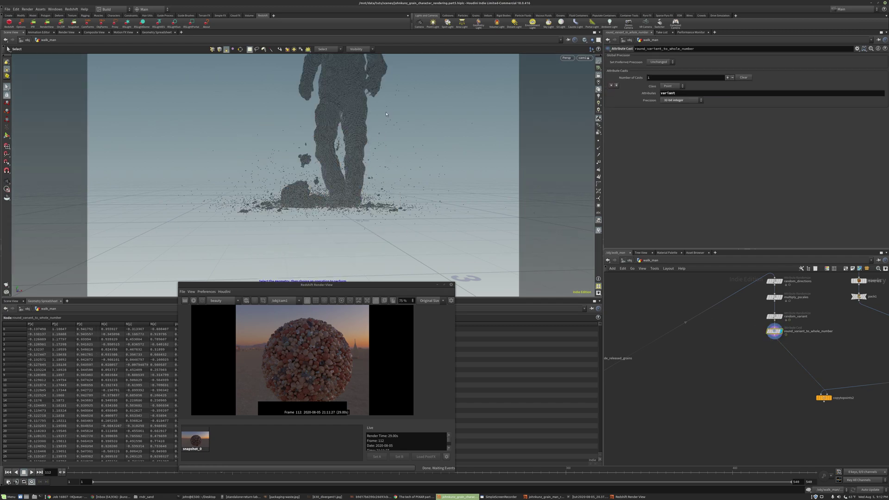
Display the copytopoints2 node and inspect the copied rocks around the character's legs up close
{"action": "scroll", "coordinate": [796, 279], "scroll_direction": "up", "scroll_amount": 3}
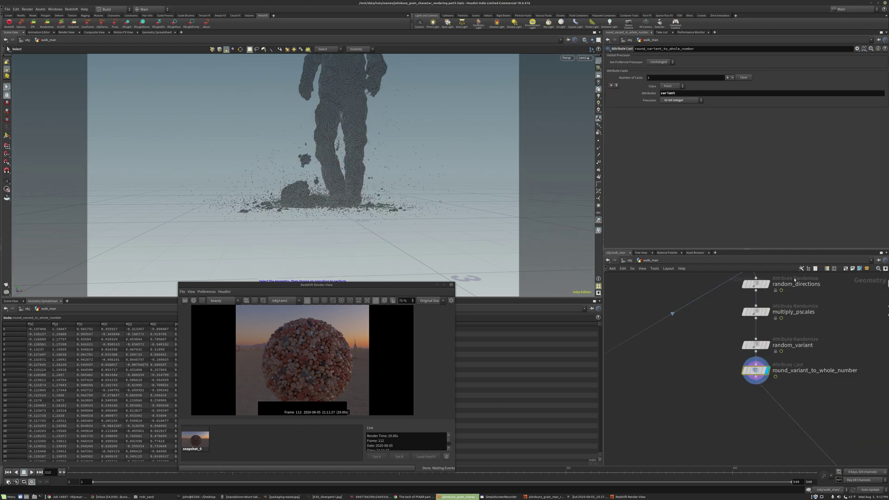
{"action": "middle_click_drag", "start_coordinate": [792, 329], "coordinate": [743, 338]}
{"action": "scroll", "coordinate": [702, 306], "scroll_direction": "down", "scroll_amount": 3}
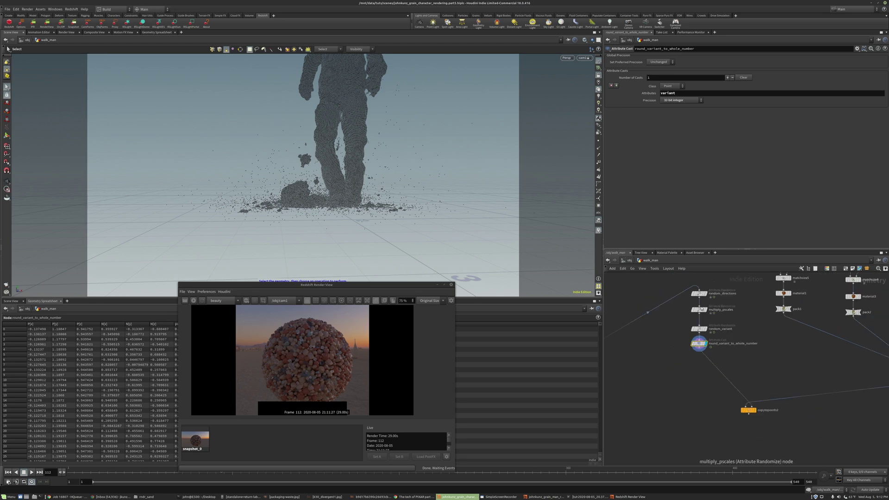
{"action": "scroll", "coordinate": [701, 306], "scroll_direction": "up", "scroll_amount": 3}
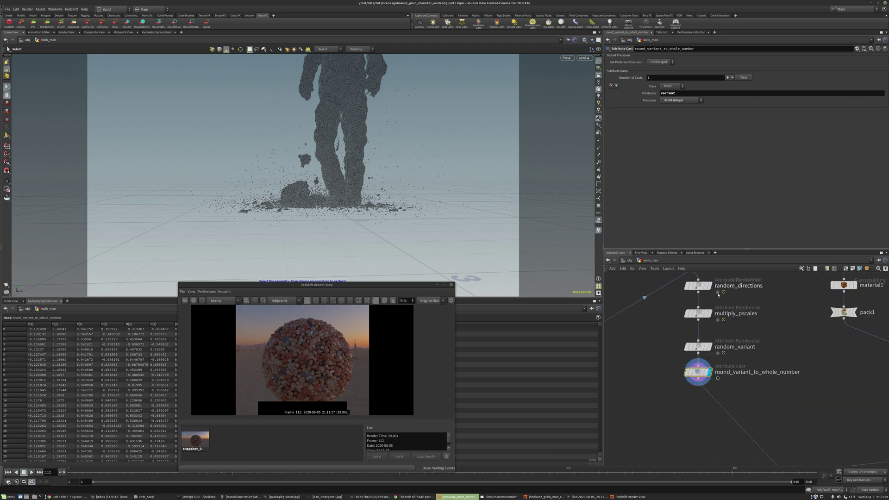
{"action": "scroll", "coordinate": [733, 331], "scroll_direction": "down", "scroll_amount": 1}
{"action": "scroll", "coordinate": [733, 331], "scroll_direction": "down", "scroll_amount": 1}
{"action": "middle_click_drag", "start_coordinate": [766, 423], "coordinate": [731, 387]}
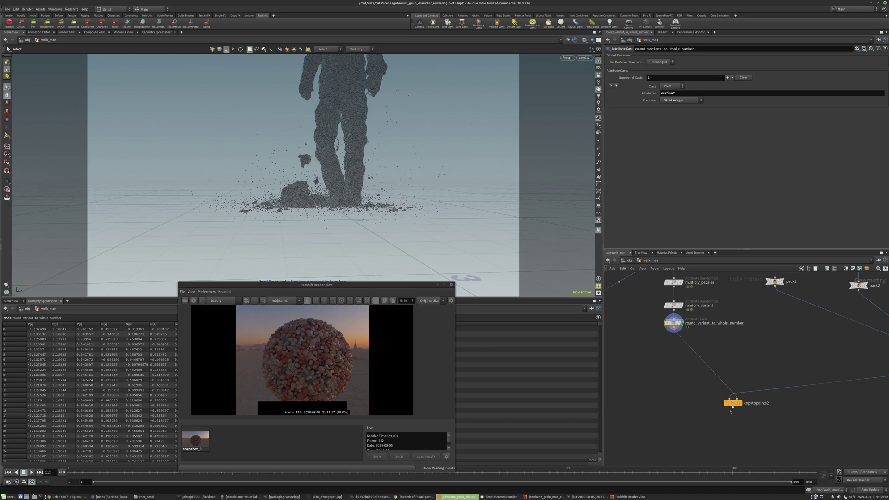
{"action": "scroll", "coordinate": [735, 394], "scroll_direction": "up", "scroll_amount": 2}
{"action": "left_click", "coordinate": [743, 396]}
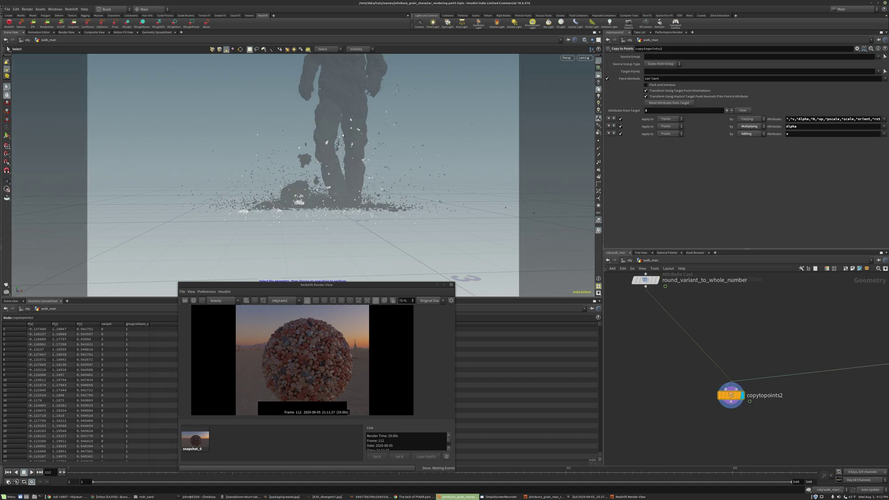
{"action": "middle_click_drag", "start_coordinate": [337, 148], "coordinate": [337, 170], "text": "alt"}
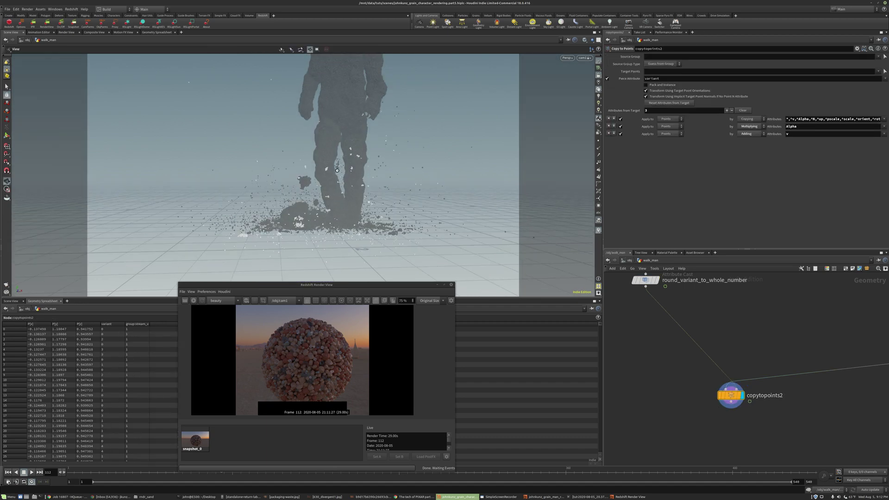
{"action": "scroll", "coordinate": [338, 177], "scroll_direction": "up", "scroll_amount": 2}
{"action": "scroll", "coordinate": [346, 154], "scroll_direction": "up", "scroll_amount": 3}
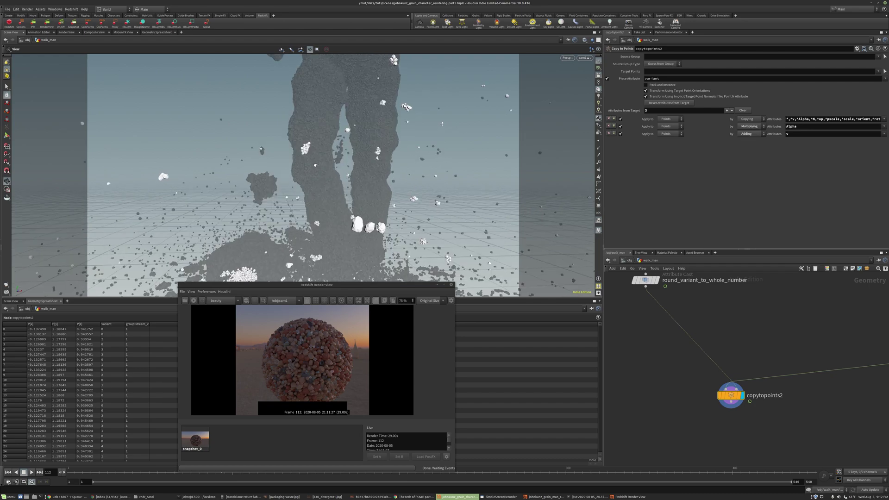
{"action": "key", "text": "Escape"}
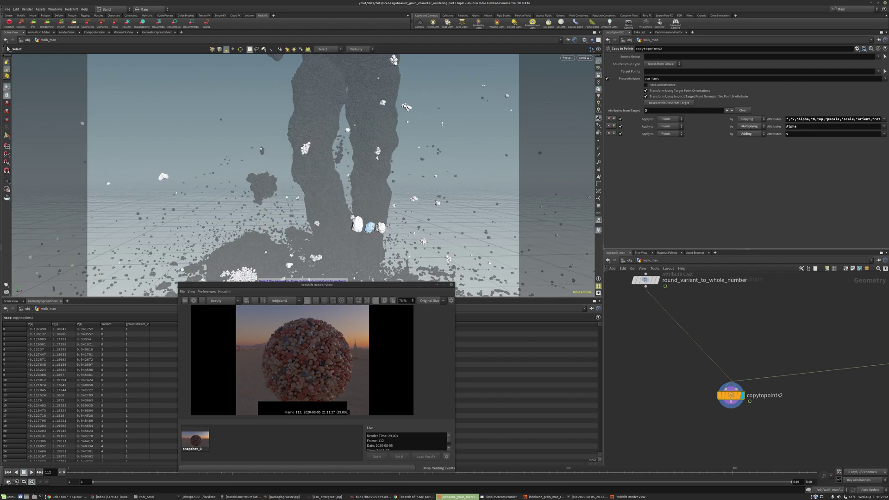
Add a PolyReduce node beside material1 and connect matchsize5's output to it
{"action": "scroll", "coordinate": [689, 344], "scroll_direction": "down", "scroll_amount": 5}
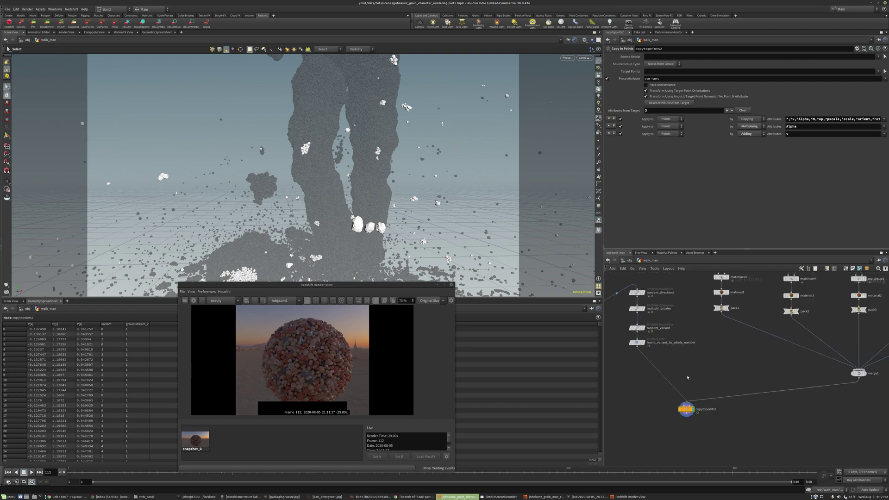
{"action": "key", "text": "Tab"}
{"action": "type", "text": "poly"}
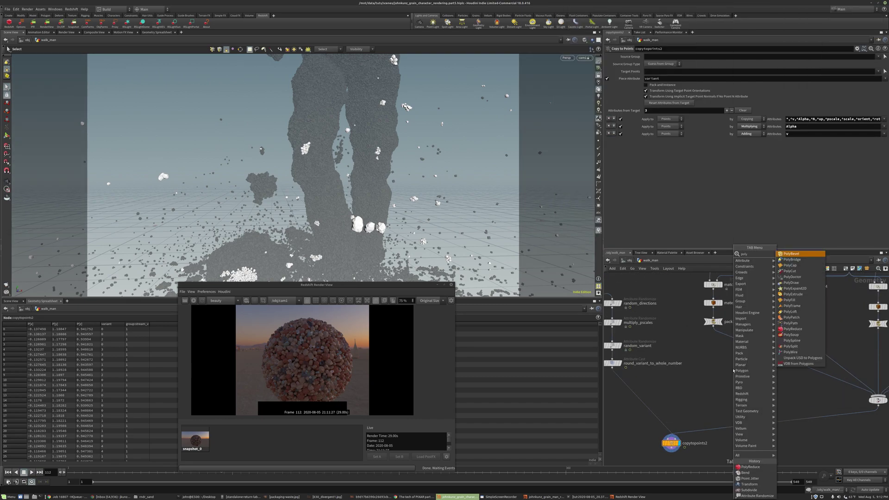
{"action": "left_click", "coordinate": [793, 329]}
{"action": "left_click", "coordinate": [732, 358]}
{"action": "scroll", "coordinate": [731, 358], "scroll_direction": "up", "scroll_amount": 2}
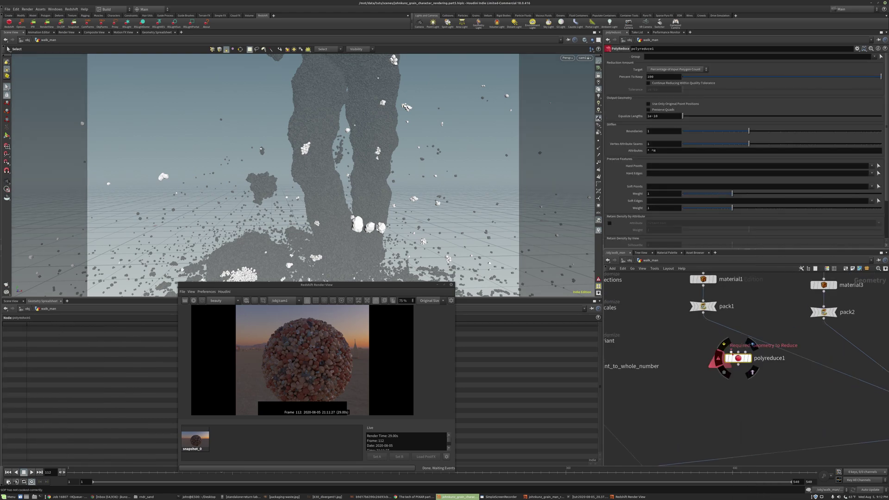
{"action": "middle_click_drag", "start_coordinate": [736, 358], "coordinate": [718, 417]}
{"action": "left_click_drag", "start_coordinate": [718, 417], "coordinate": [745, 344]}
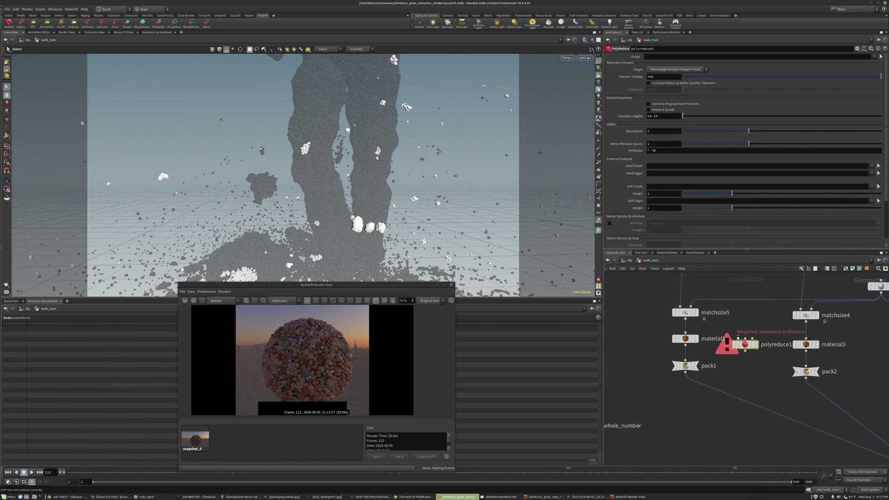
{"action": "left_click_drag", "start_coordinate": [686, 319], "coordinate": [738, 339]}
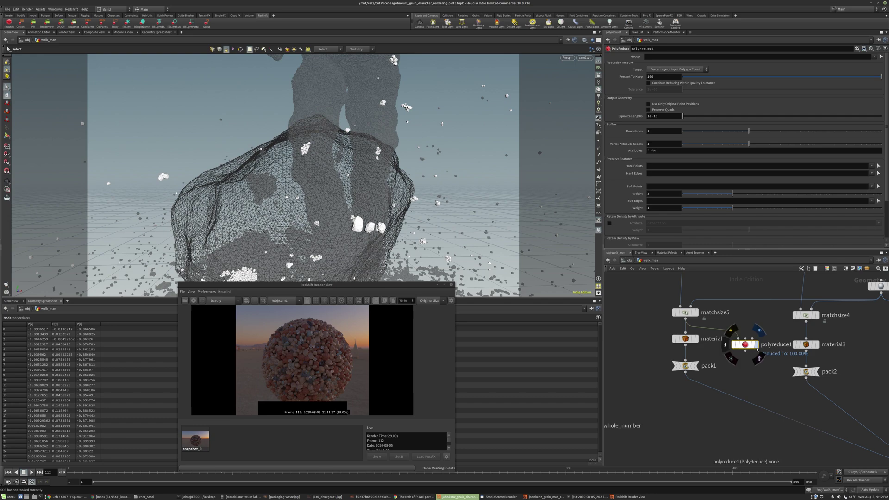
Display the PolyReduce result and set its Percent To Keep to 10
{"action": "left_click", "coordinate": [757, 347]}
{"action": "left_click_drag", "start_coordinate": [862, 78], "coordinate": [699, 90]}
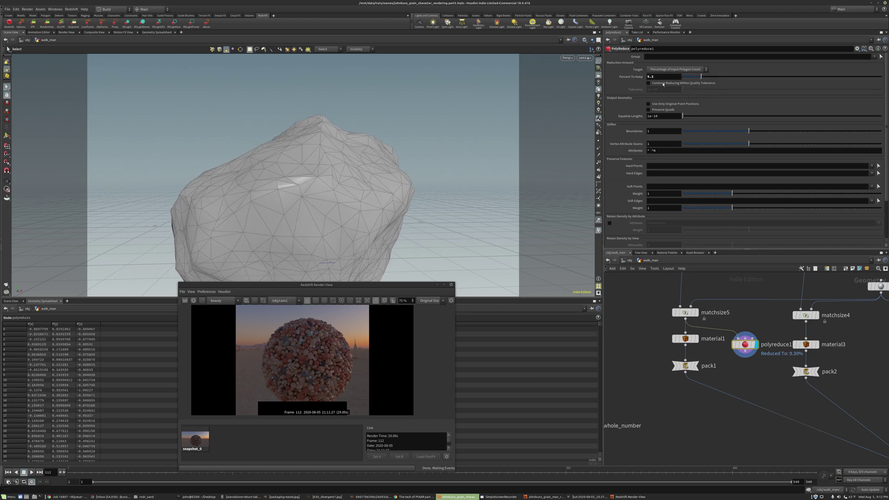
{"action": "left_click", "coordinate": [662, 77]}
{"action": "type", "text": "10"}
{"action": "key", "text": "Return"}
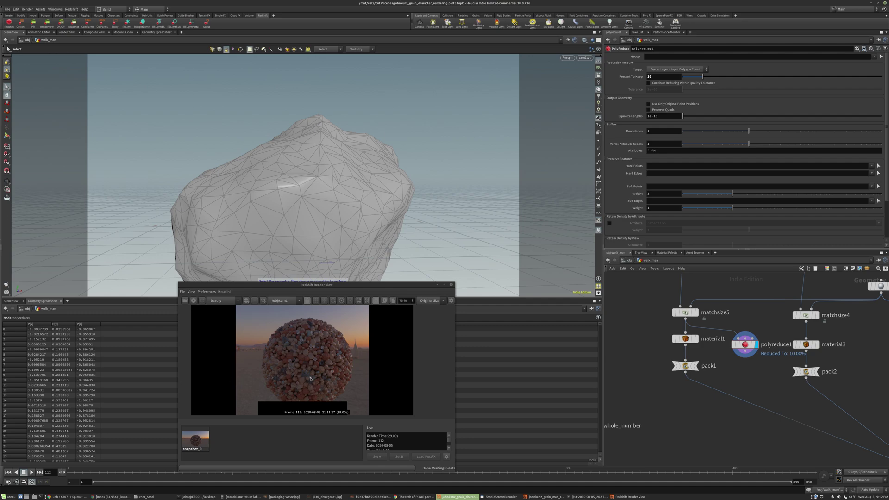
Compare the rock with polyreduce1 bypassed and active, and check the geometry information of polyreduce1 and matchsize5
{"action": "left_click", "coordinate": [734, 346]}
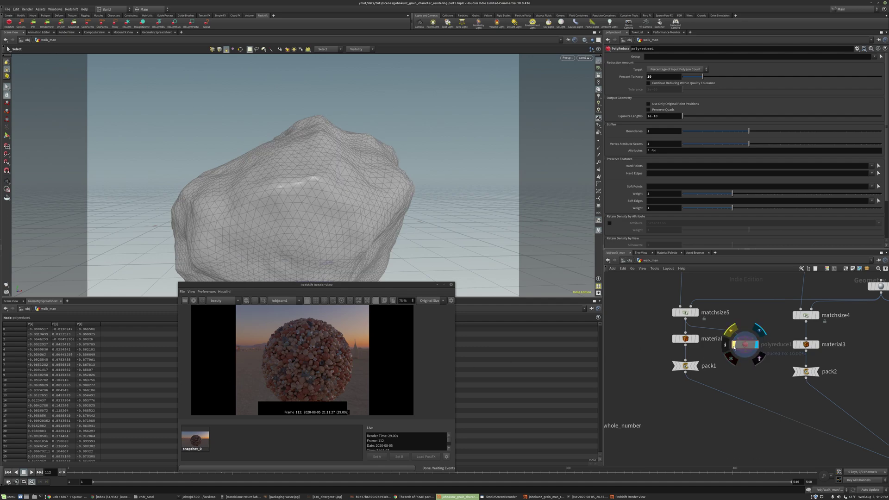
{"action": "left_click", "coordinate": [734, 345]}
{"action": "left_click", "coordinate": [734, 346]}
{"action": "left_click", "coordinate": [734, 345]}
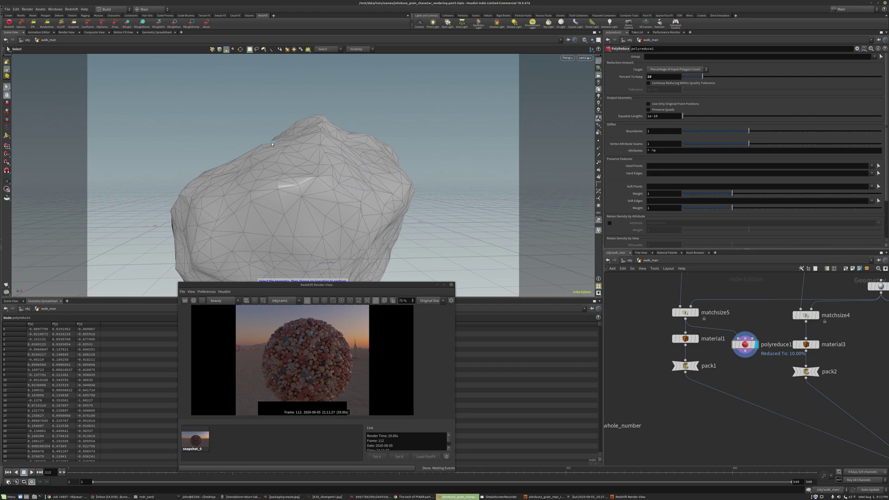
{"action": "left_click", "coordinate": [735, 344]}
{"action": "left_click", "coordinate": [735, 344]}
{"action": "left_click", "coordinate": [735, 344]}
{"action": "left_click", "coordinate": [735, 345]}
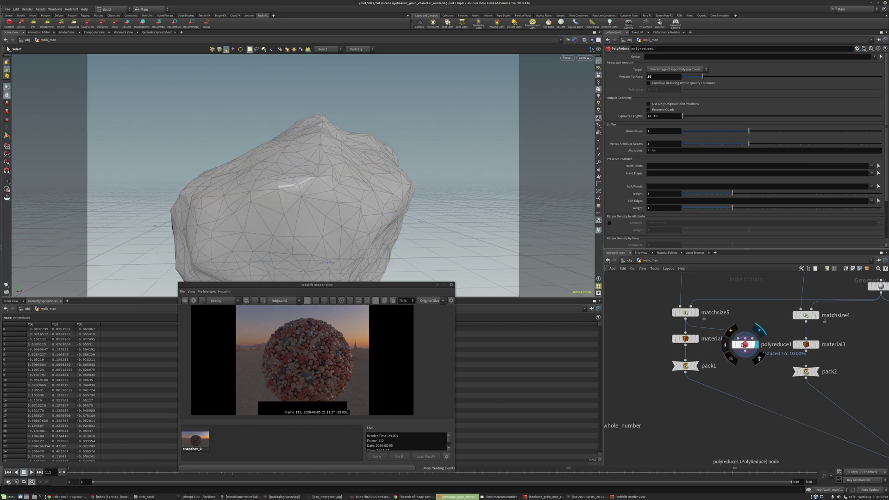
{"action": "middle_click", "coordinate": [736, 344]}
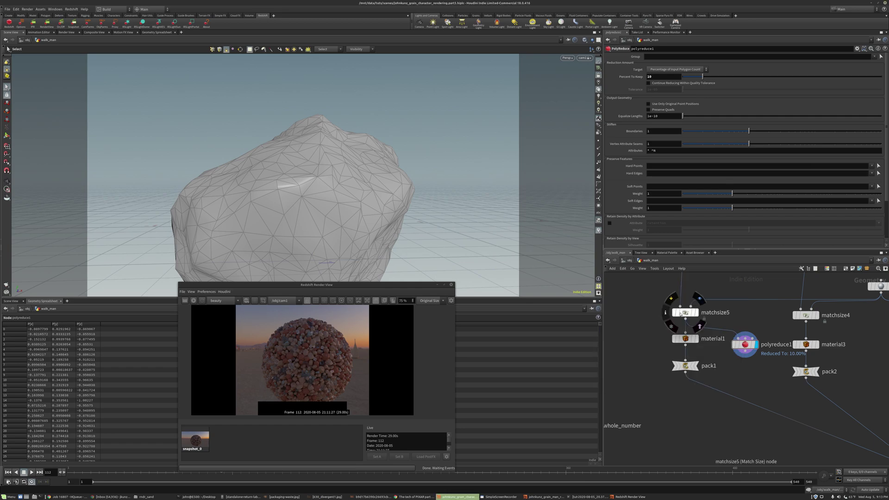
{"action": "middle_click", "coordinate": [681, 322]}
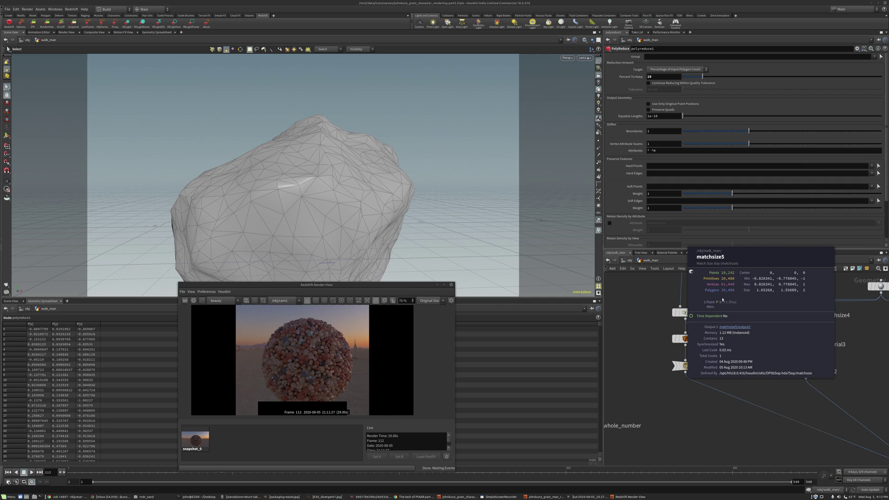
{"action": "mouse_move", "coordinate": [689, 317]}
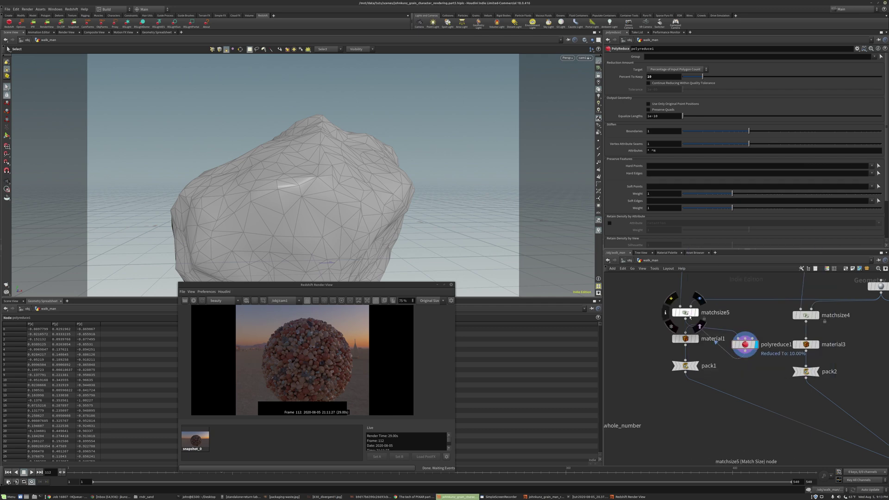
Insert polyreduce1 between matchsize5 and material1, and place a copy of it between matchsize4 and material3
{"action": "left_click_drag", "start_coordinate": [685, 410], "coordinate": [688, 363]}
{"action": "left_click_drag", "start_coordinate": [745, 344], "coordinate": [685, 336]}
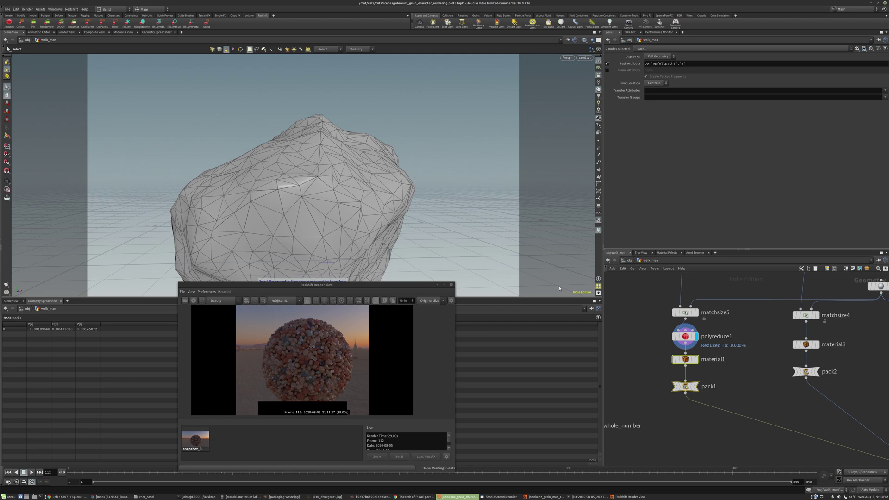
{"action": "middle_click_drag", "start_coordinate": [811, 358], "coordinate": [782, 355]}
{"action": "left_click_drag", "start_coordinate": [766, 337], "coordinate": [814, 388]}
{"action": "left_click_drag", "start_coordinate": [771, 345], "coordinate": [772, 359]}
{"action": "left_click_drag", "start_coordinate": [656, 333], "coordinate": [777, 336], "text": "alt"}
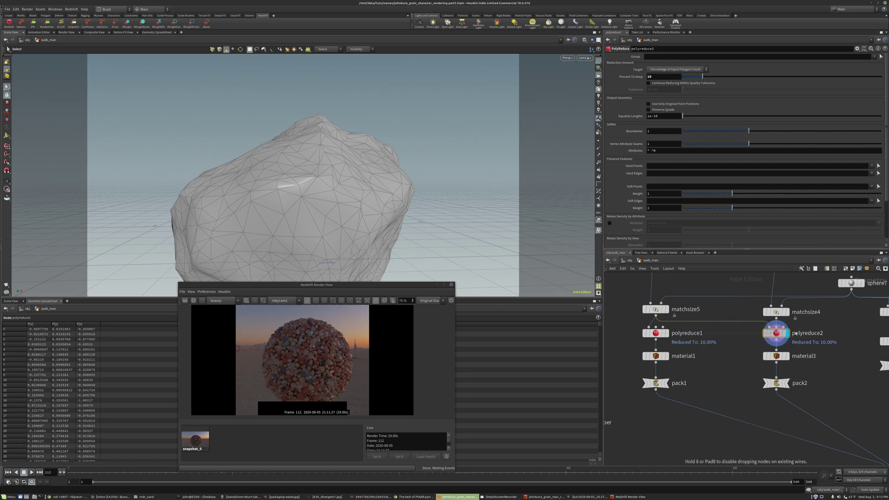
Insert copies of the PolyReduce node after matchsize3, matchsize2 and matchsize1, ahead of the material nodes in those three rock branches
{"action": "middle_click_drag", "start_coordinate": [787, 343], "coordinate": [728, 343]}
{"action": "scroll", "coordinate": [729, 342], "scroll_direction": "down", "scroll_amount": 1}
{"action": "left_click_drag", "start_coordinate": [721, 340], "coordinate": [815, 331], "text": "alt"}
{"action": "middle_click_drag", "start_coordinate": [814, 335], "coordinate": [702, 342]}
{"action": "scroll", "coordinate": [702, 342], "scroll_direction": "down", "scroll_amount": 2}
{"action": "scroll", "coordinate": [708, 344], "scroll_direction": "up", "scroll_amount": 1}
{"action": "left_click_drag", "start_coordinate": [727, 346], "coordinate": [838, 343], "text": "alt"}
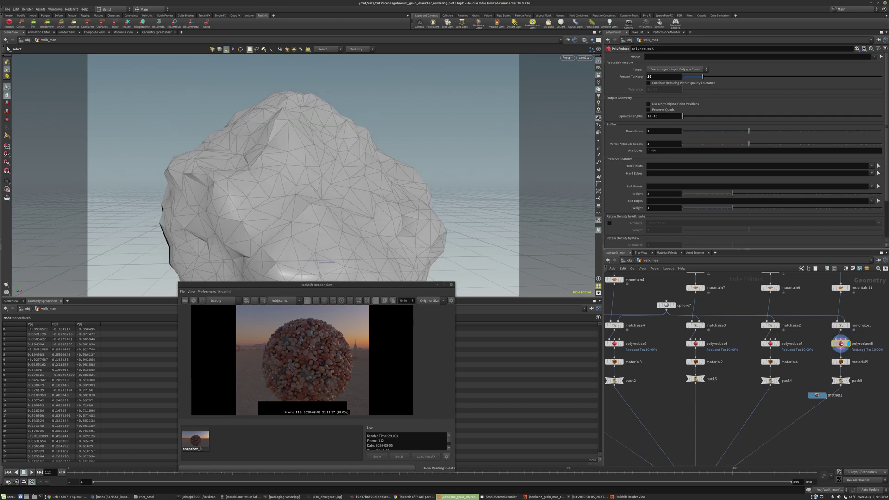
Display the copytopoints2 result and inspect the rocks copied onto the character's legs and scattered debris
{"action": "scroll", "coordinate": [838, 343], "scroll_direction": "down", "scroll_amount": 4}
{"action": "scroll", "coordinate": [677, 395], "scroll_direction": "up", "scroll_amount": 5}
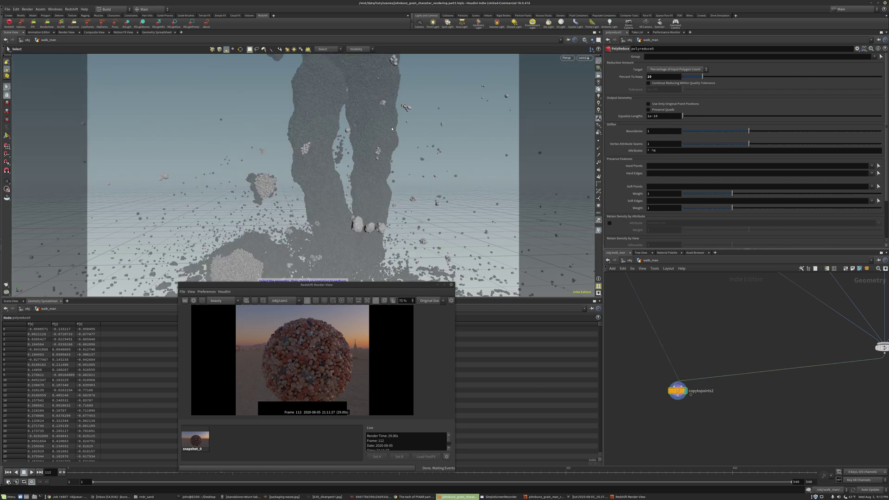
{"action": "key", "text": "Escape"}
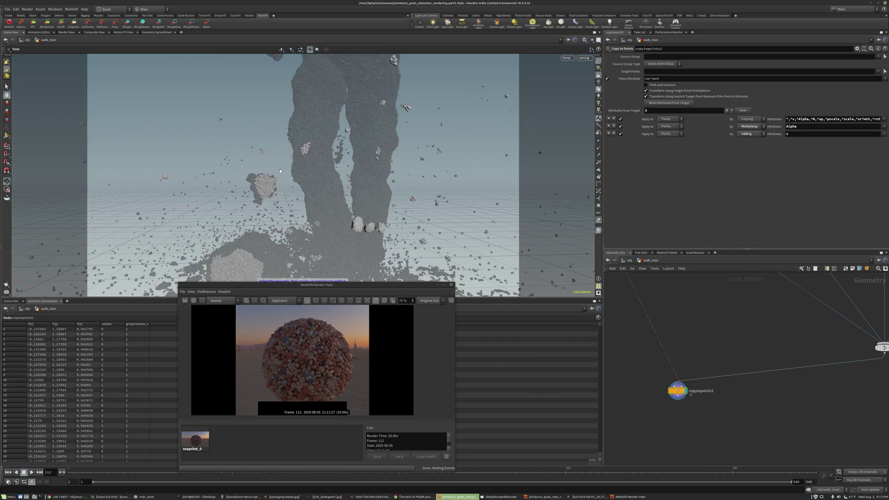
{"action": "left_click_drag", "start_coordinate": [312, 236], "coordinate": [378, 151]}
{"action": "key", "text": "s"}
Display the points from round_variant_to_whole_number while keeping the render flag on copytopoints2, and place copytopoints2 directly beneath that node
{"action": "middle_click_drag", "start_coordinate": [673, 311], "coordinate": [717, 359]}
{"action": "scroll", "coordinate": [716, 359], "scroll_direction": "down", "scroll_amount": 1}
{"action": "scroll", "coordinate": [676, 316], "scroll_direction": "up", "scroll_amount": 3}
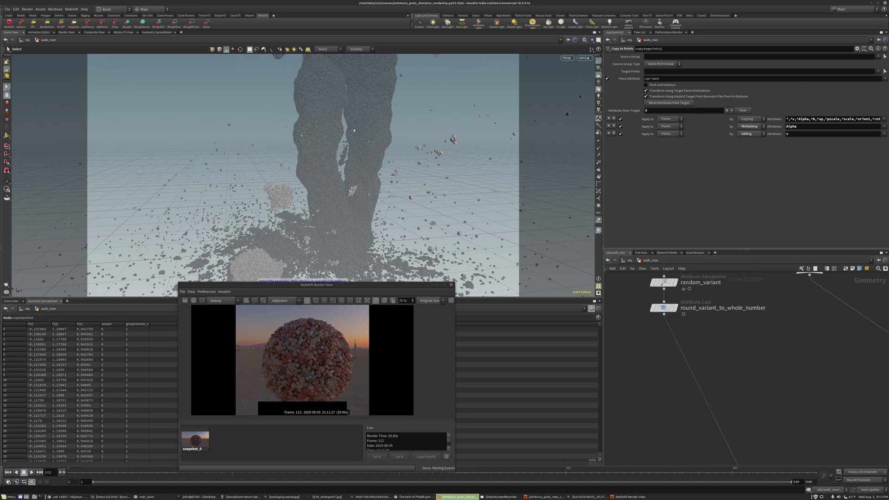
{"action": "scroll", "coordinate": [640, 300], "scroll_direction": "down", "scroll_amount": 2}
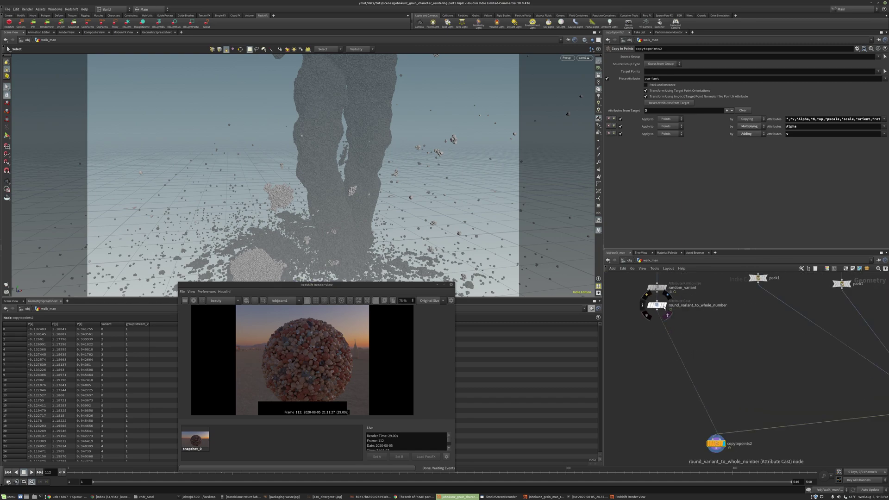
{"action": "left_click", "coordinate": [657, 306]}
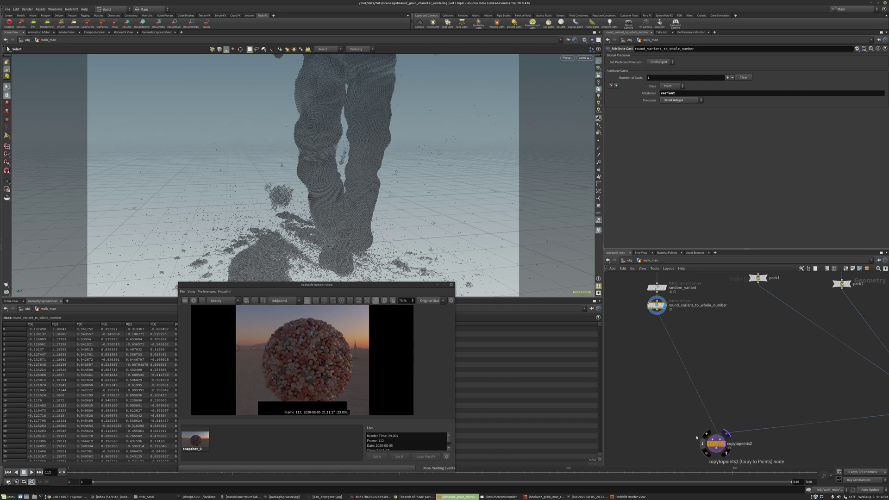
{"action": "scroll", "coordinate": [720, 442], "scroll_direction": "down", "scroll_amount": 2}
{"action": "left_click_drag", "start_coordinate": [722, 432], "coordinate": [674, 442]}
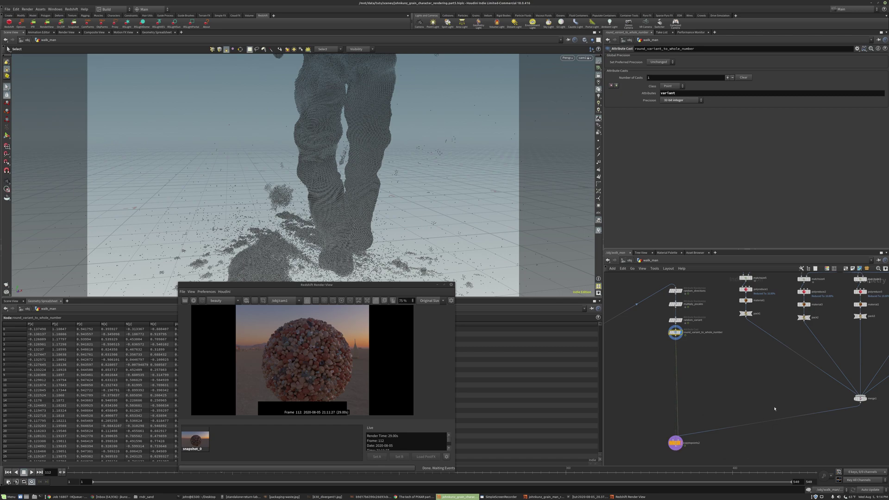
{"action": "middle_click_drag", "start_coordinate": [652, 460], "coordinate": [670, 427]}
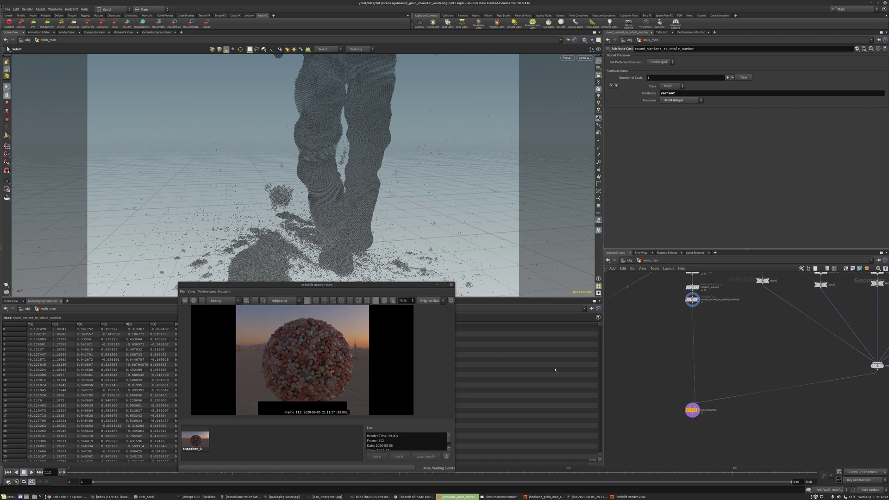
At object level, set the aperture of cam1 to 36
{"action": "left_click", "coordinate": [629, 261]}
{"action": "left_click", "coordinate": [747, 414]}
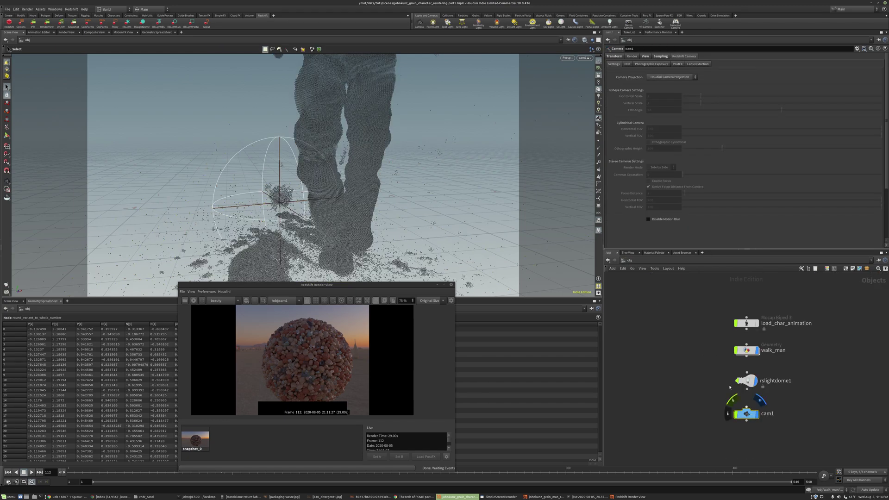
{"action": "left_click", "coordinate": [646, 56]}
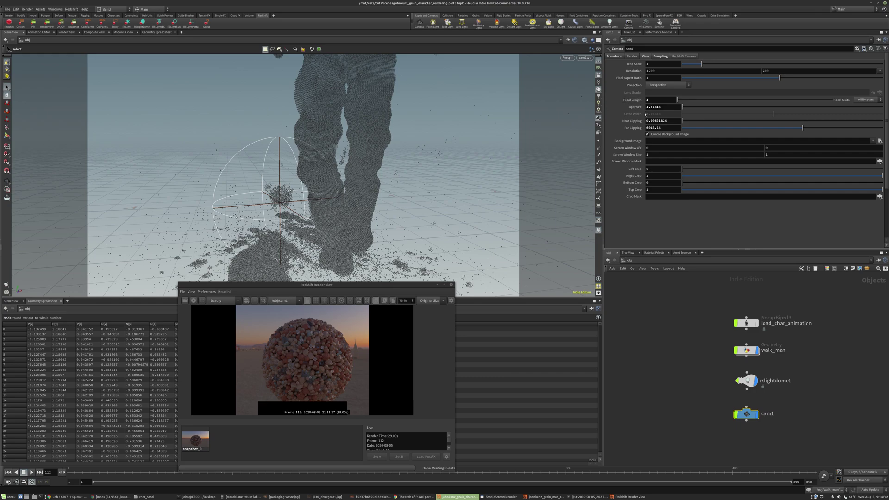
{"action": "double_click", "coordinate": [674, 106]}
{"action": "type", "text": "36"}
{"action": "key", "text": "Return"}
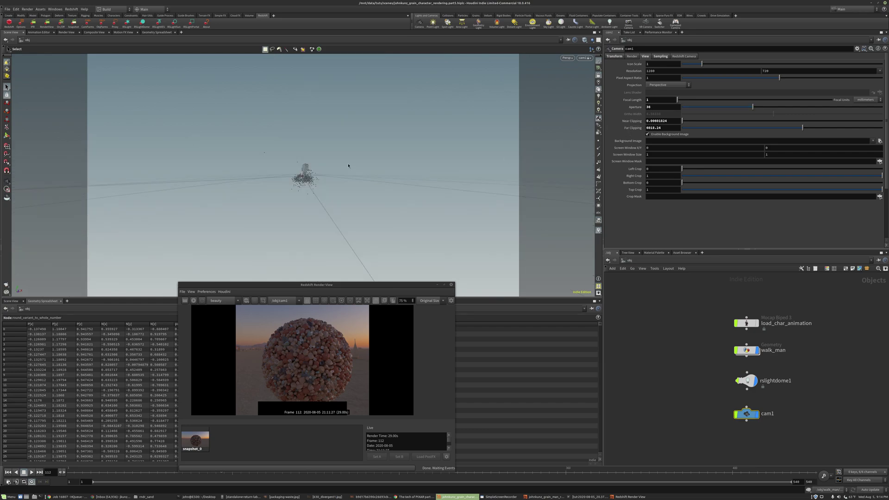
Set the focal length of cam1 to 55
{"action": "key", "text": "Escape"}
{"action": "left_click_drag", "start_coordinate": [317, 165], "coordinate": [522, 161]}
{"action": "key", "text": "s"}
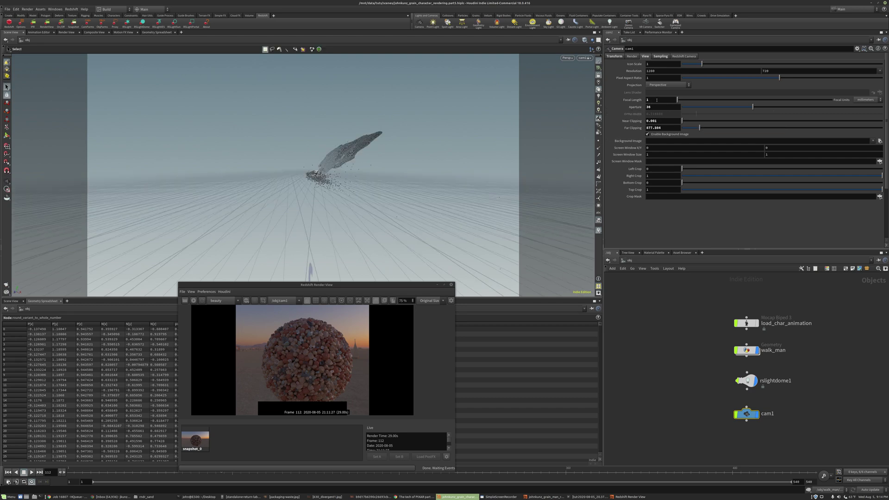
{"action": "left_click", "coordinate": [655, 100]}
{"action": "type", "text": "55"}
{"action": "key", "text": "Return"}
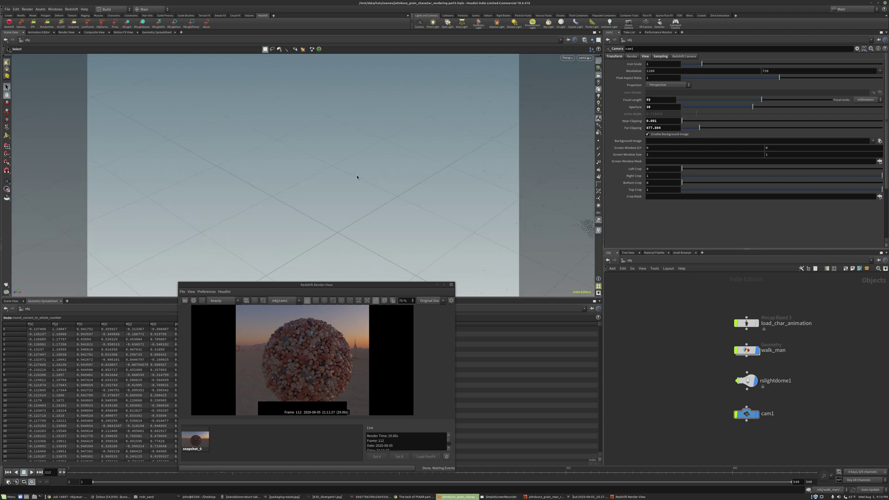
Reframe the character through cam1 and set the camera's focal length to 75
{"action": "key", "text": "Escape"}
{"action": "key", "text": "h"}
{"action": "left_click_drag", "start_coordinate": [326, 175], "coordinate": [435, 160]}
{"action": "right_click_drag", "start_coordinate": [434, 160], "coordinate": [484, 137]}
{"action": "right_click_drag", "start_coordinate": [345, 83], "coordinate": [596, 91]}
{"action": "key", "text": "s"}
{"action": "double_click", "coordinate": [661, 99]}
{"action": "type", "text": "75"}
{"action": "key", "text": "Return"}
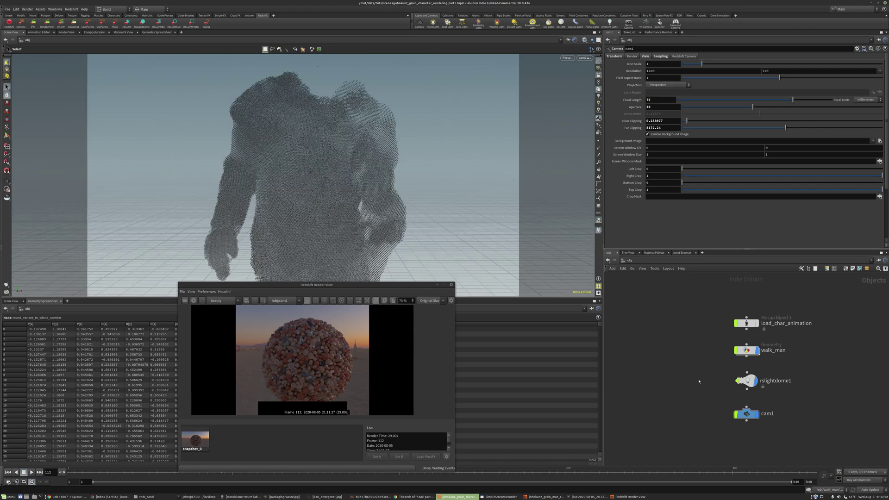
Reposition cam1 so the whole walking figure and the debris around its feet fit in frame
{"action": "right_click_drag", "start_coordinate": [385, 115], "coordinate": [382, 244], "text": "alt"}
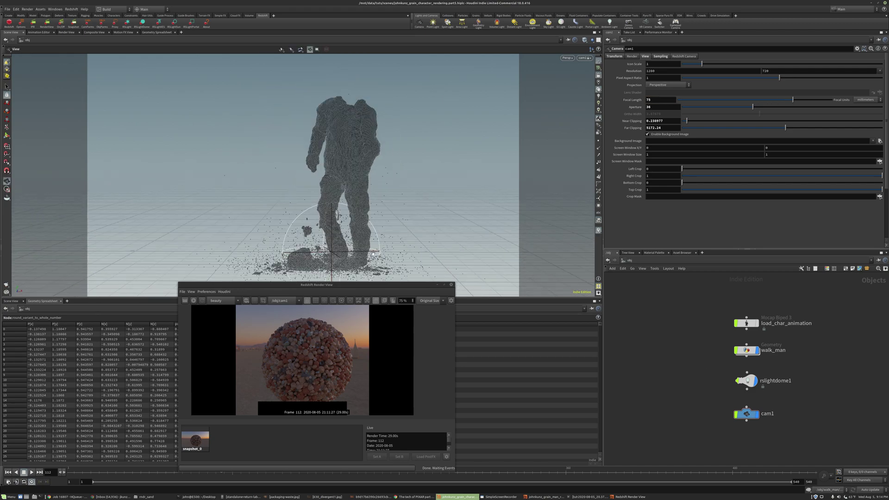
{"action": "left_click_drag", "start_coordinate": [365, 188], "coordinate": [371, 216]}
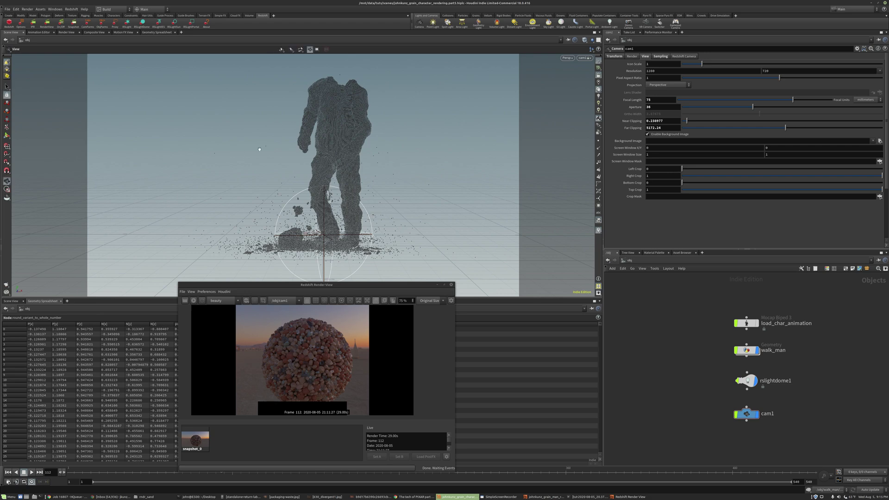
{"action": "left_click_drag", "start_coordinate": [325, 197], "coordinate": [398, 190]}
{"action": "key", "text": "Escape"}
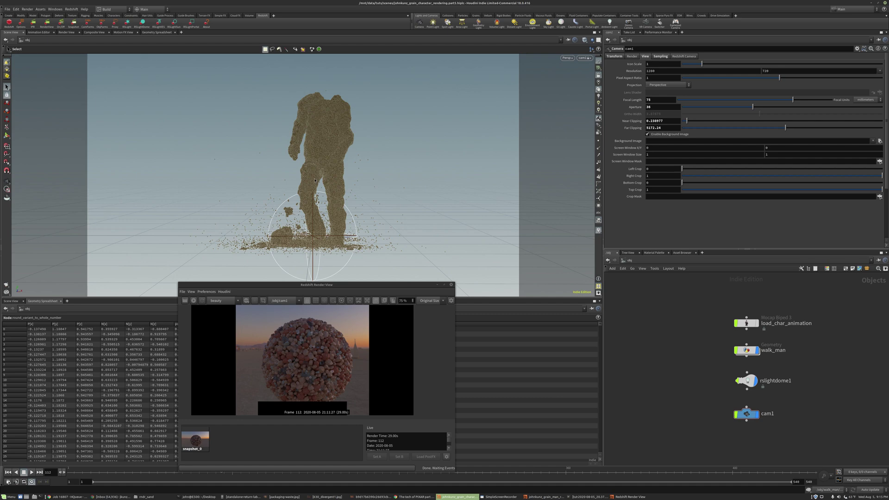
Start a Redshift render through cam1 and enlarge the render view window
{"action": "left_click", "coordinate": [193, 300]}
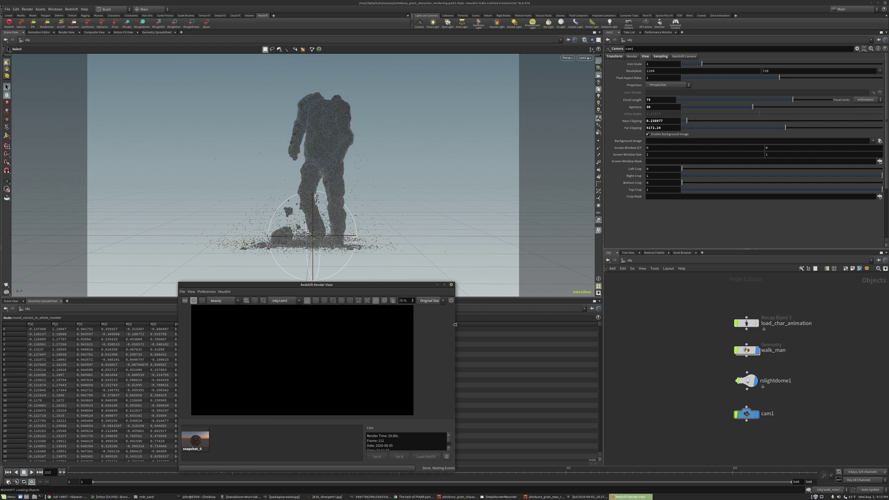
{"action": "left_click_drag", "start_coordinate": [455, 326], "coordinate": [495, 326]}
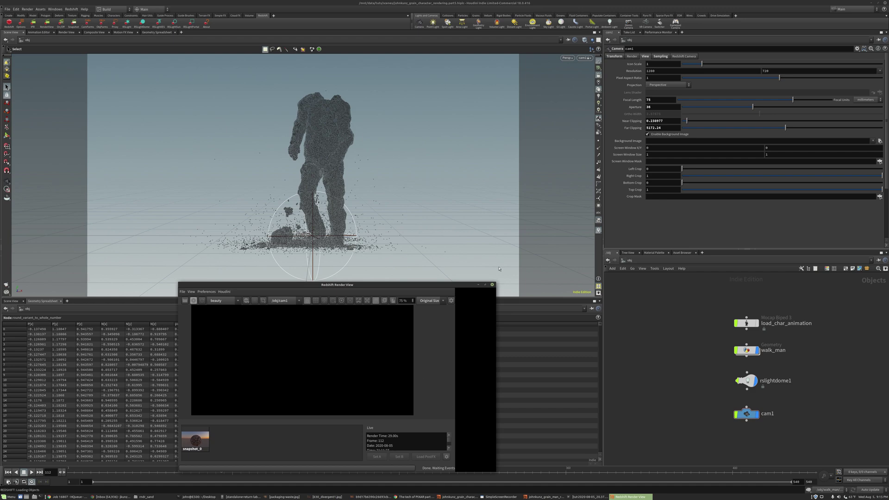
{"action": "left_click_drag", "start_coordinate": [495, 282], "coordinate": [513, 259]}
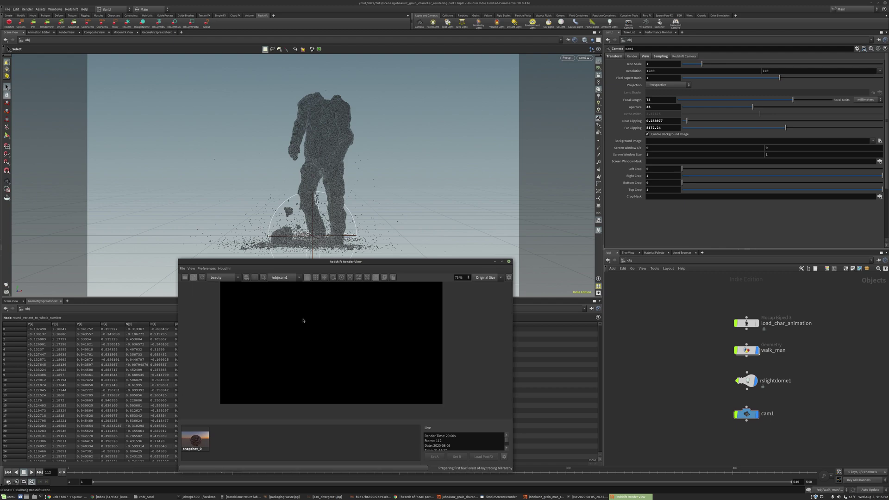
Examine the grain surface on the character's torso, arms and legs in the Redshift render at several magnifications
{"action": "scroll", "coordinate": [348, 352], "scroll_direction": "up", "scroll_amount": 7}
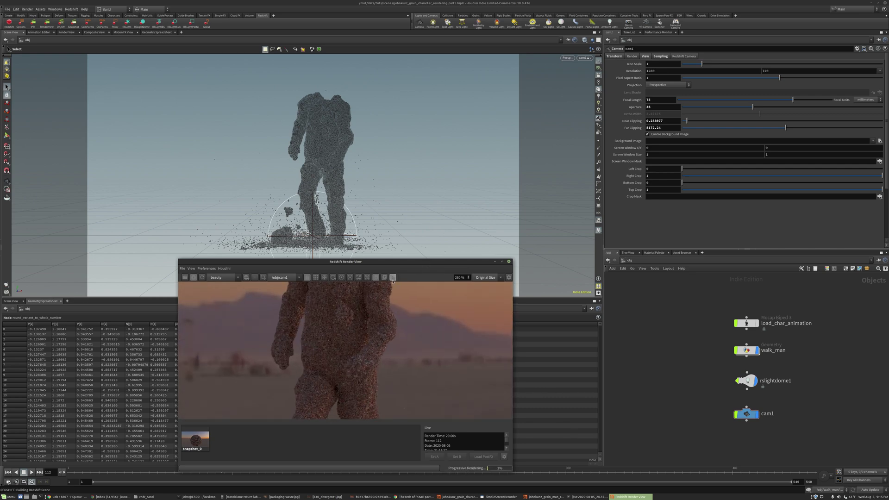
{"action": "scroll", "coordinate": [341, 319], "scroll_direction": "up", "scroll_amount": 3}
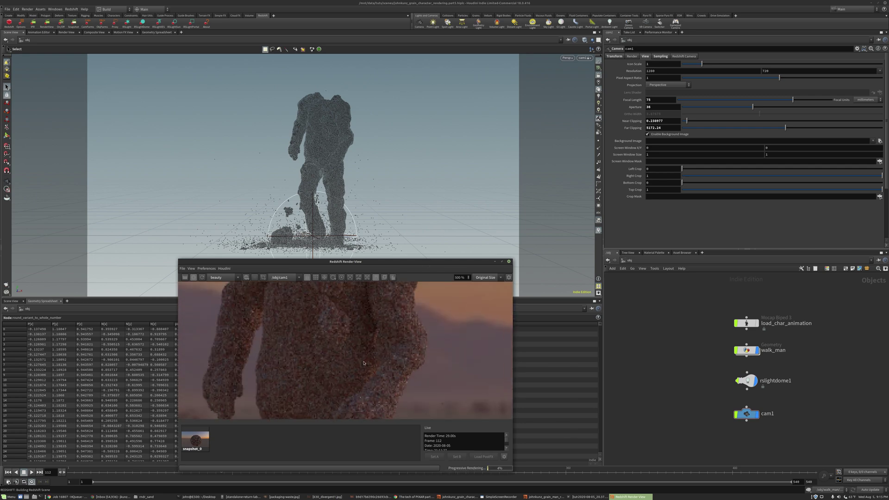
{"action": "scroll", "coordinate": [422, 376], "scroll_direction": "down", "scroll_amount": 3}
{"action": "scroll", "coordinate": [380, 296], "scroll_direction": "up", "scroll_amount": 3}
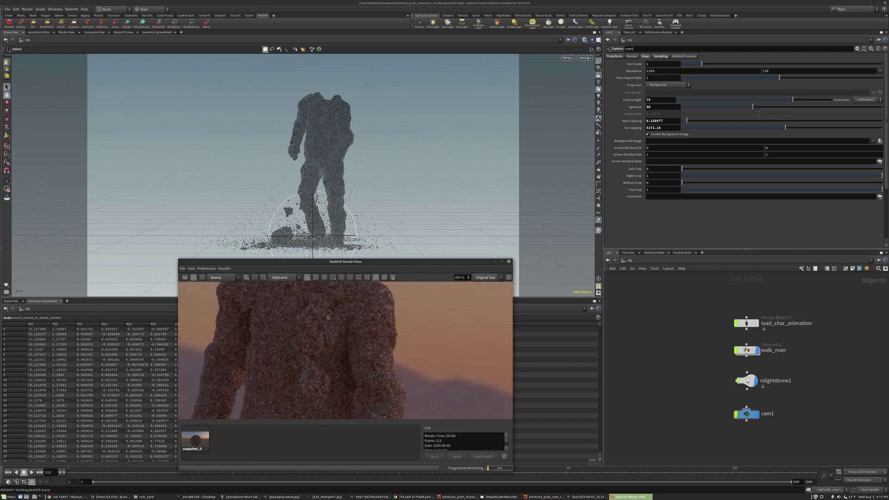
{"action": "scroll", "coordinate": [371, 310], "scroll_direction": "down", "scroll_amount": 2}
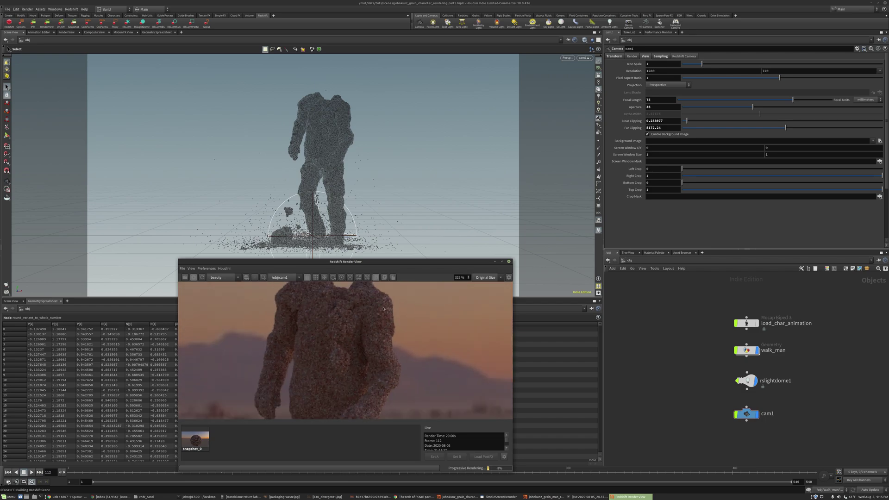
{"action": "scroll", "coordinate": [383, 307], "scroll_direction": "up", "scroll_amount": 2}
{"action": "scroll", "coordinate": [380, 297], "scroll_direction": "down", "scroll_amount": 3}
{"action": "scroll", "coordinate": [386, 306], "scroll_direction": "up", "scroll_amount": 3}
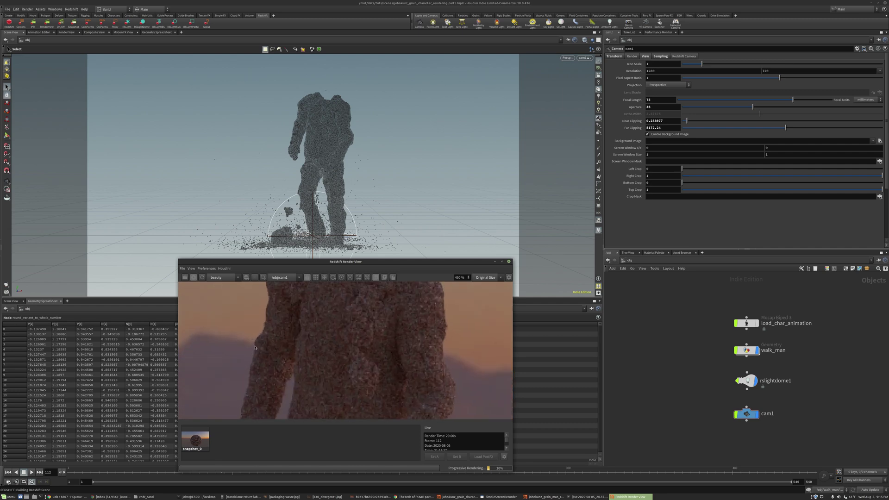
{"action": "scroll", "coordinate": [414, 324], "scroll_direction": "down", "scroll_amount": 2}
{"action": "scroll", "coordinate": [361, 338], "scroll_direction": "down", "scroll_amount": 1}
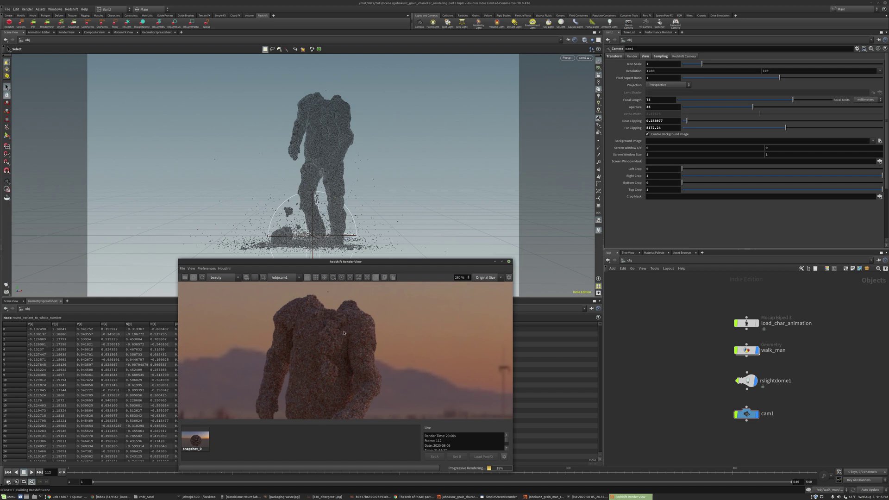
{"action": "scroll", "coordinate": [345, 334], "scroll_direction": "down", "scroll_amount": 2}
{"action": "scroll", "coordinate": [351, 352], "scroll_direction": "up", "scroll_amount": 3}
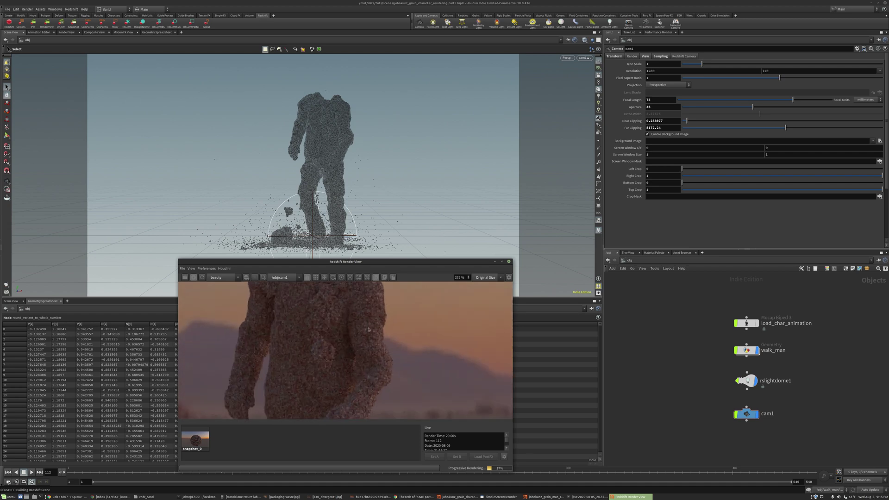
{"action": "scroll", "coordinate": [373, 320], "scroll_direction": "up", "scroll_amount": 1}
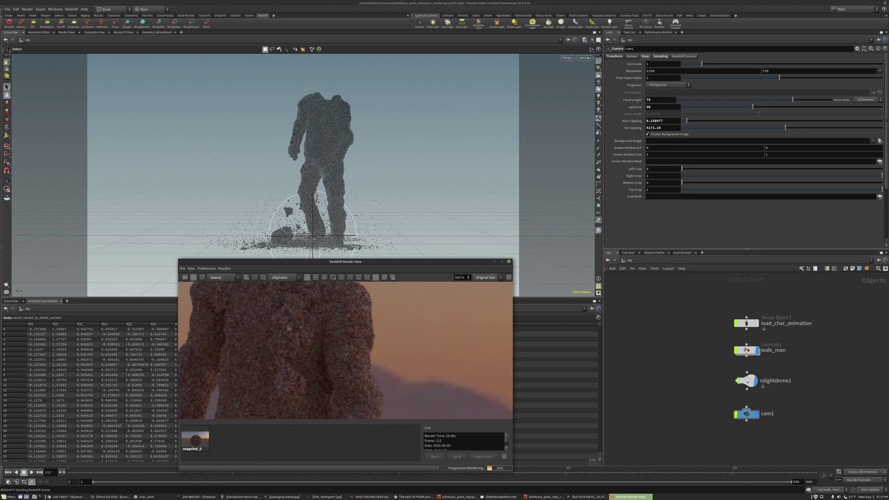
{"action": "scroll", "coordinate": [329, 324], "scroll_direction": "down", "scroll_amount": 4}
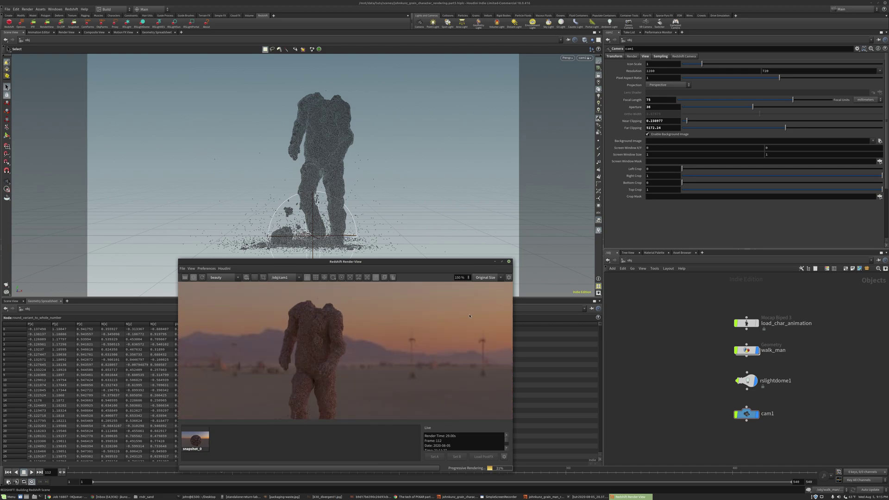
Move the cam1 view in close on the character's upper torso and shoulders for a close-up render
{"action": "right_click", "coordinate": [334, 122]}
{"action": "key", "text": "Escape"}
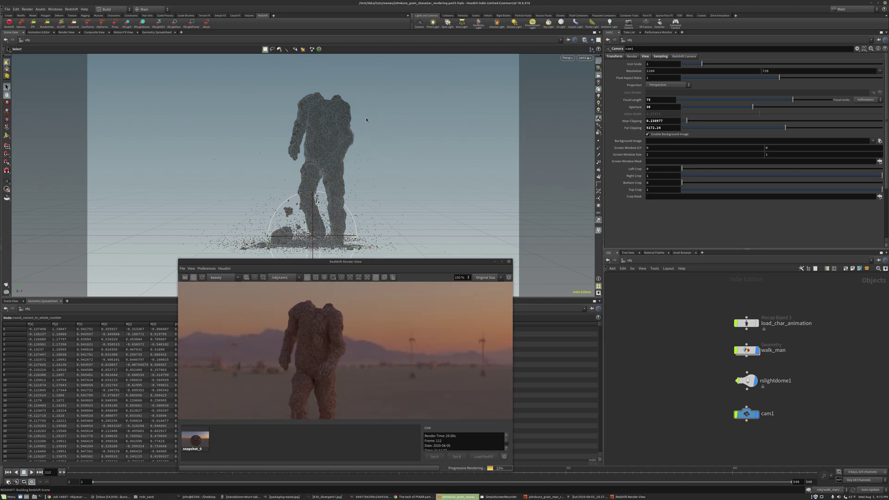
{"action": "key", "text": "Escape"}
{"action": "right_click_drag", "start_coordinate": [375, 125], "coordinate": [374, 121]}
{"action": "scroll", "coordinate": [374, 121], "scroll_direction": "up", "scroll_amount": 10}
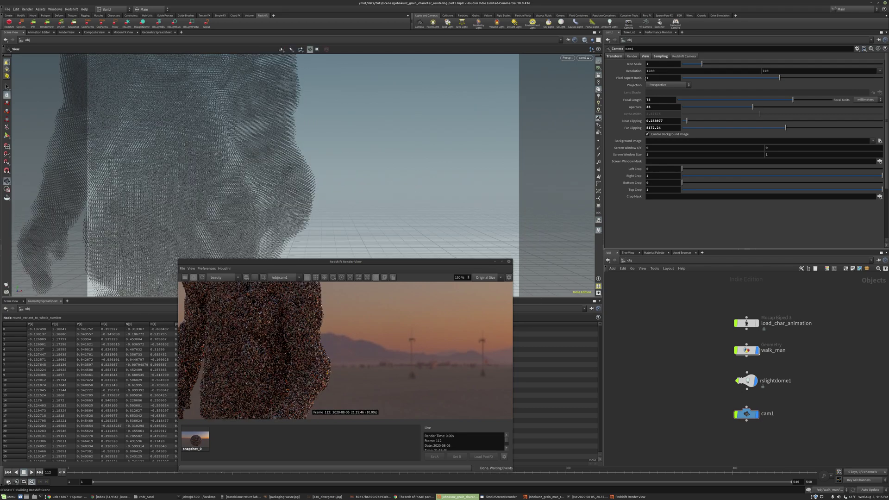
{"action": "key", "text": "s"}
{"action": "key", "text": "Escape"}
{"action": "scroll", "coordinate": [387, 153], "scroll_direction": "down", "scroll_amount": 5}
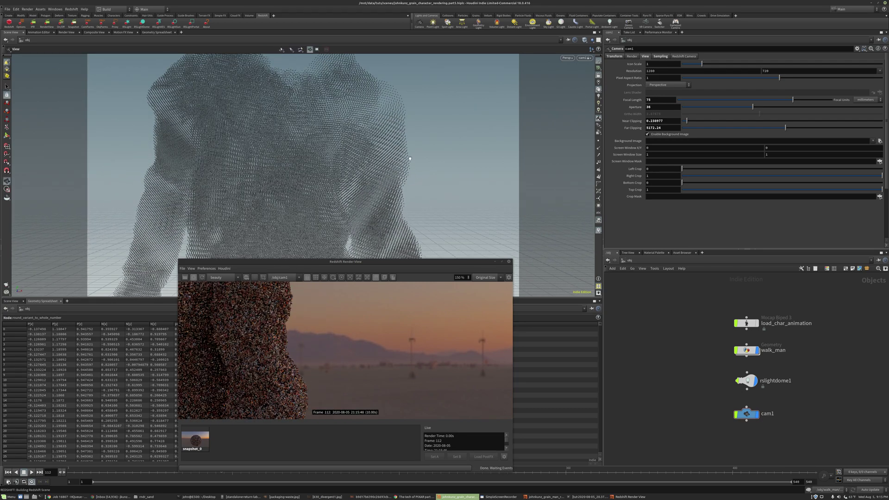
{"action": "key", "text": "s"}
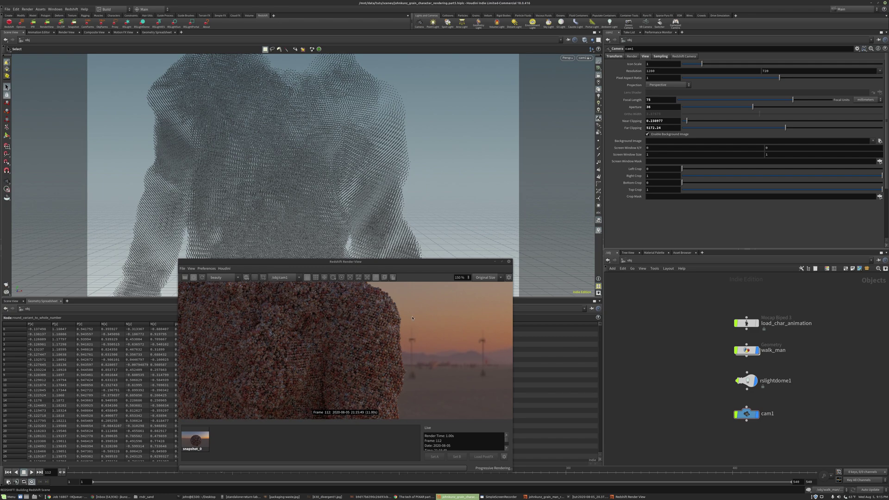
Inspect the grains on the shoulder in the close-up render and store the finished image as a snapshot
{"action": "scroll", "coordinate": [330, 324], "scroll_direction": "up", "scroll_amount": 4}
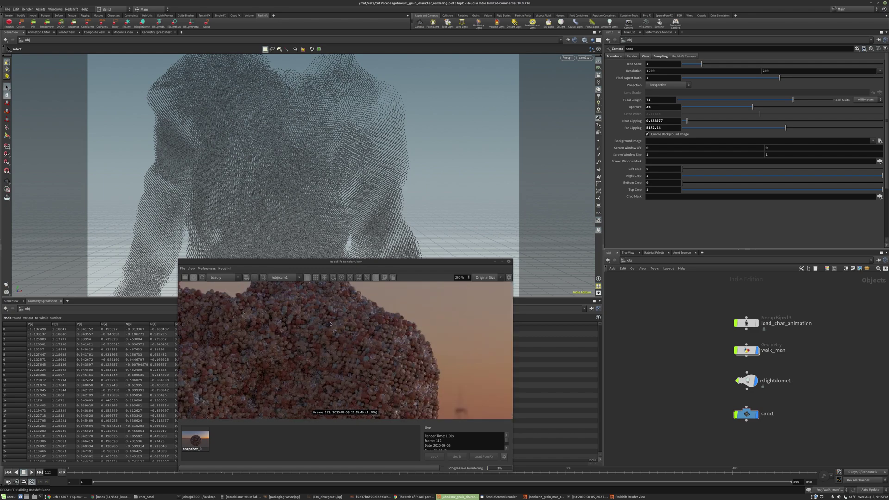
{"action": "scroll", "coordinate": [382, 360], "scroll_direction": "down", "scroll_amount": 4}
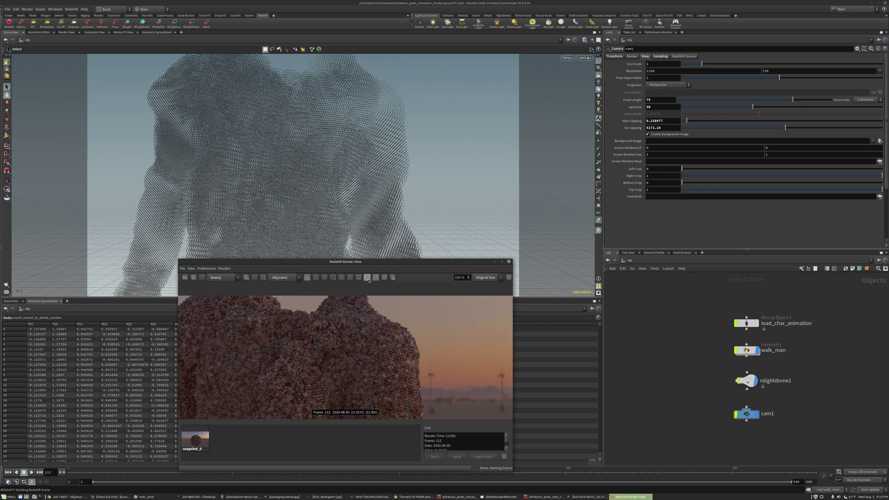
{"action": "left_click", "coordinate": [384, 279]}
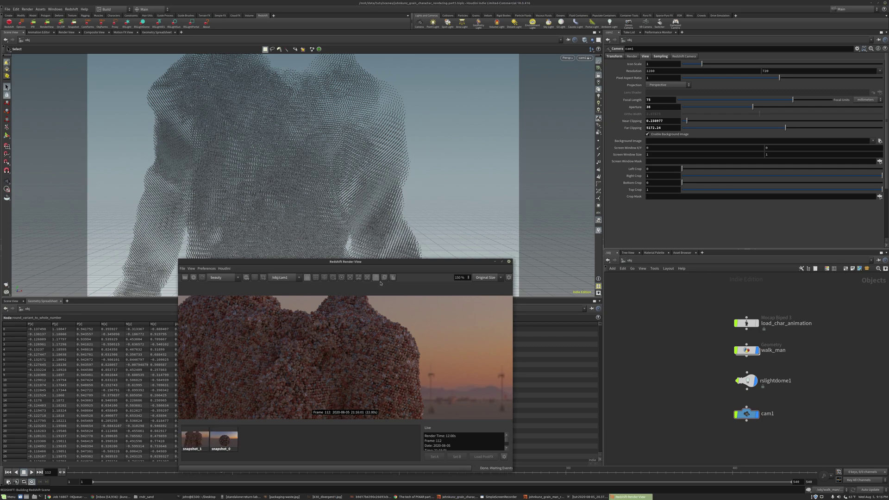
Add a Point Jitter node inside the walk_man network, beside the multiply_pscales and random_variant nodes
{"action": "double_click", "coordinate": [747, 352]}
{"action": "middle_click_drag", "start_coordinate": [695, 285], "coordinate": [701, 339]}
{"action": "scroll", "coordinate": [708, 338], "scroll_direction": "up", "scroll_amount": 4}
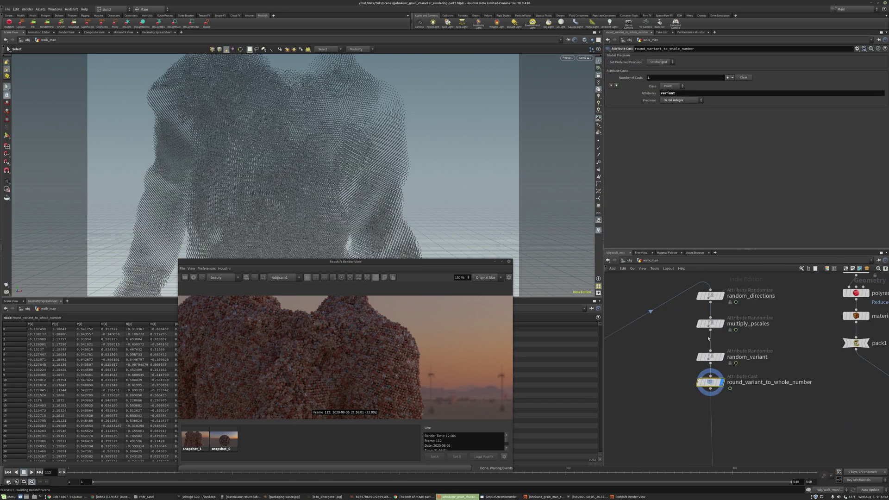
{"action": "scroll", "coordinate": [743, 338], "scroll_direction": "up", "scroll_amount": 2}
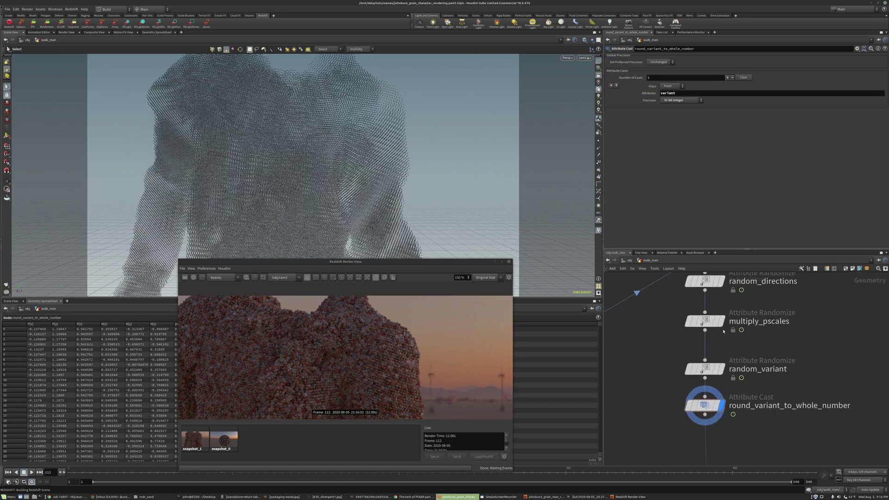
{"action": "left_click", "coordinate": [707, 281]}
{"action": "left_click", "coordinate": [705, 321]}
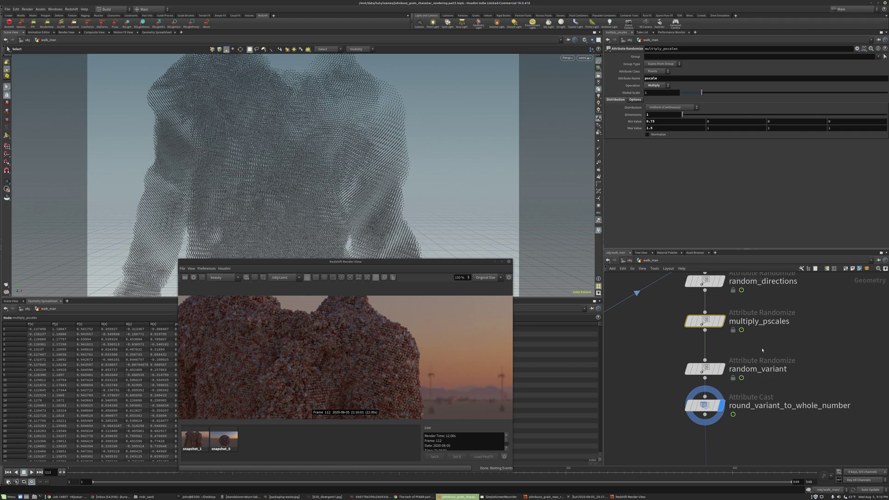
{"action": "key", "text": "Tab"}
{"action": "type", "text": "jitter"}
{"action": "key", "text": "Return"}
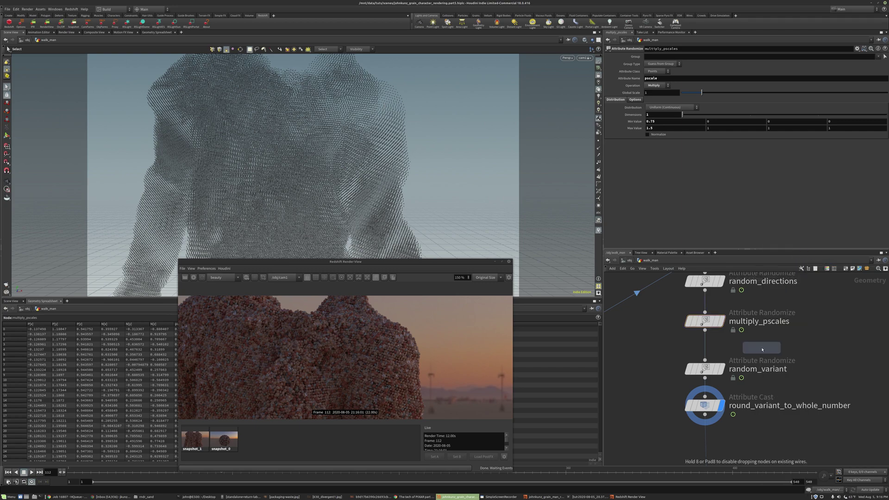
{"action": "left_click", "coordinate": [753, 350]}
Disable Update Normals on the Point Jitter node and wire it between multiply_pscales and random_variant
{"action": "scroll", "coordinate": [752, 352], "scroll_direction": "up", "scroll_amount": 2}
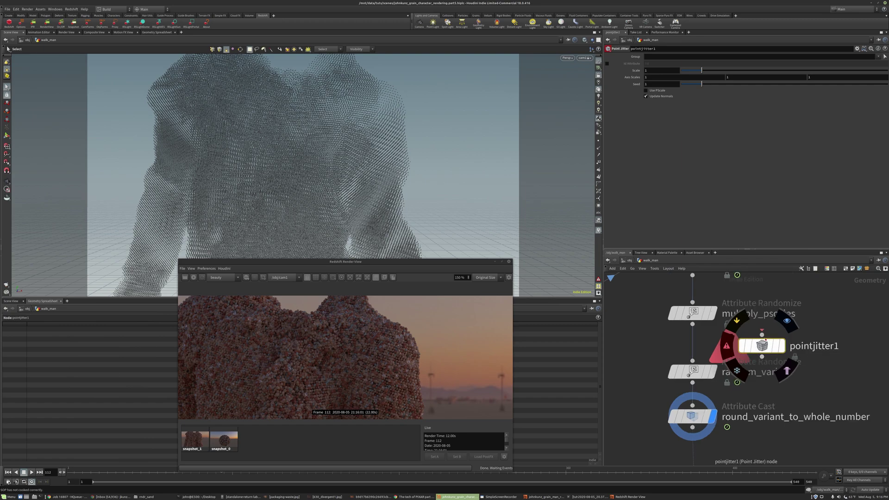
{"action": "left_click", "coordinate": [661, 96]}
{"action": "scroll", "coordinate": [730, 355], "scroll_direction": "down", "scroll_amount": 2}
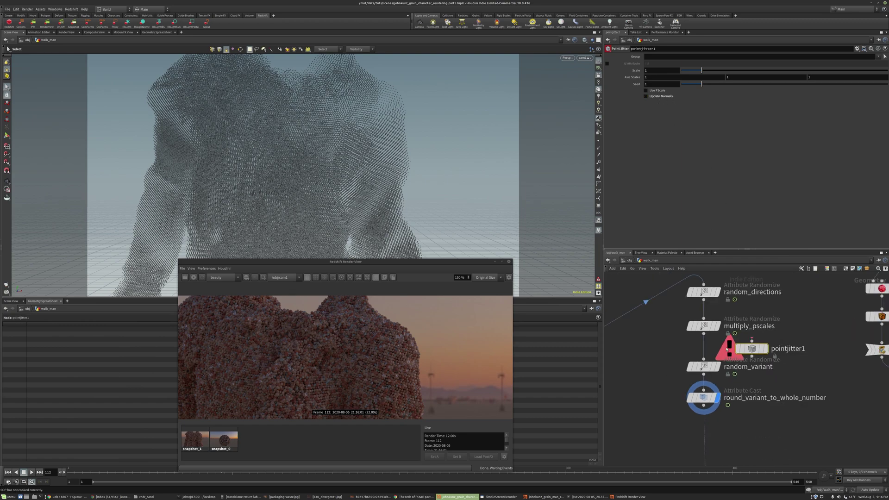
{"action": "mouse_move", "coordinate": [704, 326]}
{"action": "left_mouse_down"}
{"action": "mouse_move", "coordinate": [703, 316]}
{"action": "mouse_move", "coordinate": [737, 336]}
{"action": "mouse_move", "coordinate": [690, 327]}
{"action": "left_mouse_up"}
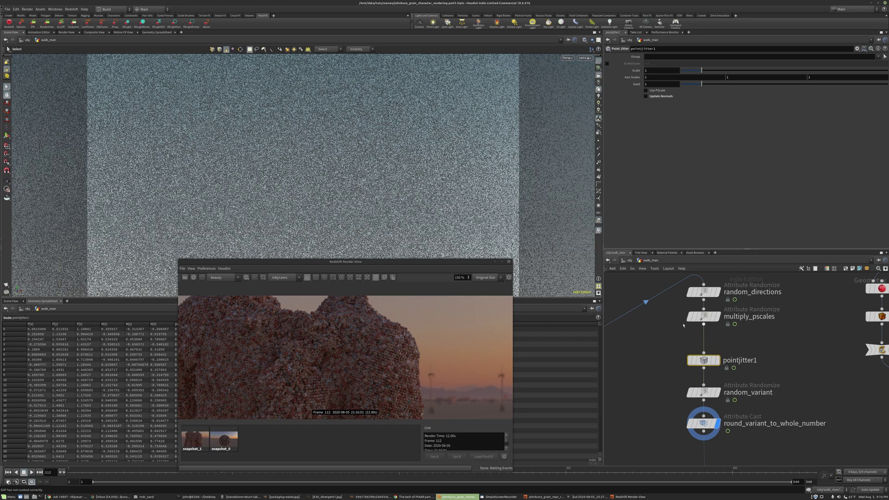
Try progressively smaller Point Jitter scale values, including 0.12, 0.005 and 0.0025
{"action": "left_click_drag", "start_coordinate": [701, 70], "coordinate": [686, 71]}
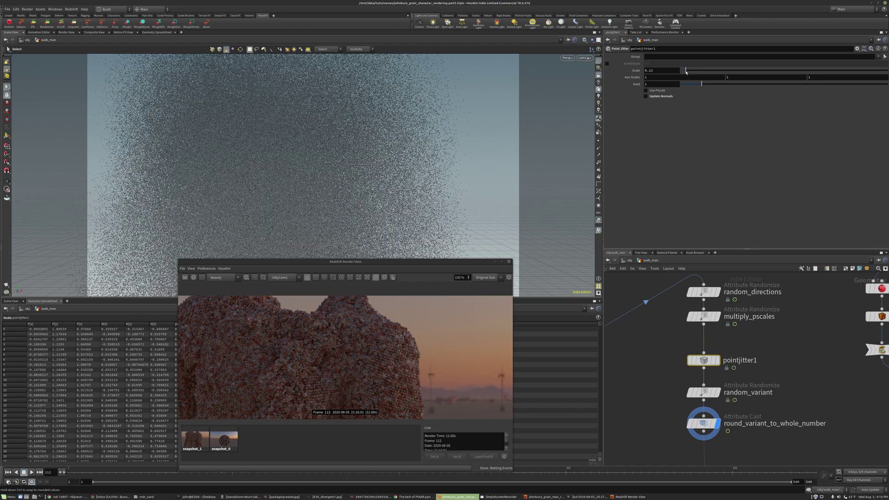
{"action": "left_click", "coordinate": [662, 70]}
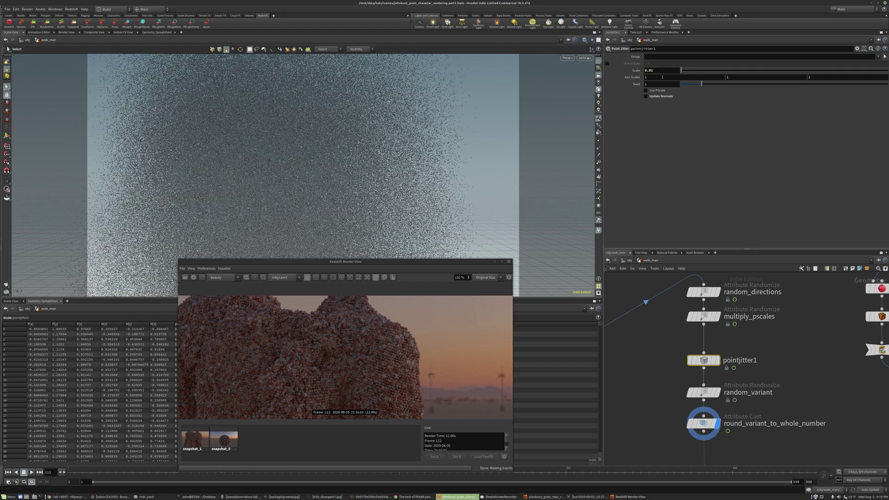
{"action": "key", "text": "Return"}
{"action": "left_click", "coordinate": [658, 70]}
{"action": "type", "text": "0.005"}
{"action": "key", "text": "Return"}
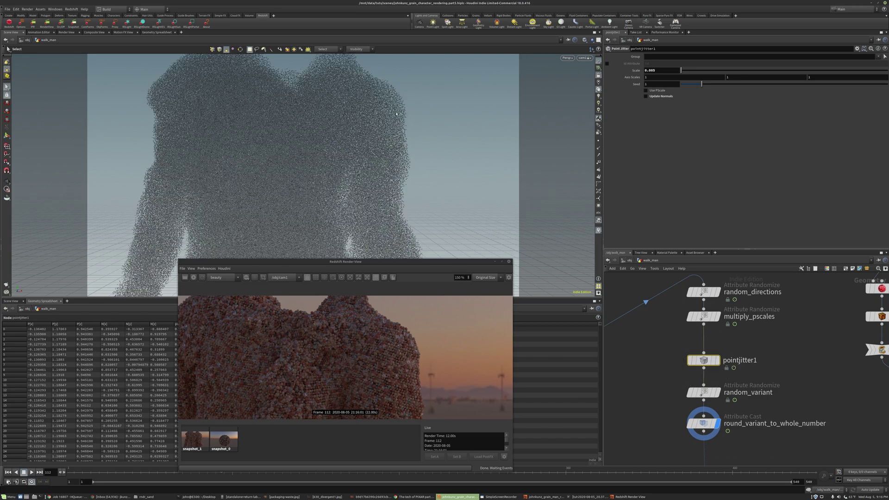
{"action": "left_click", "coordinate": [653, 71]}
{"action": "type", "text": "2"}
{"action": "key", "text": "Return"}
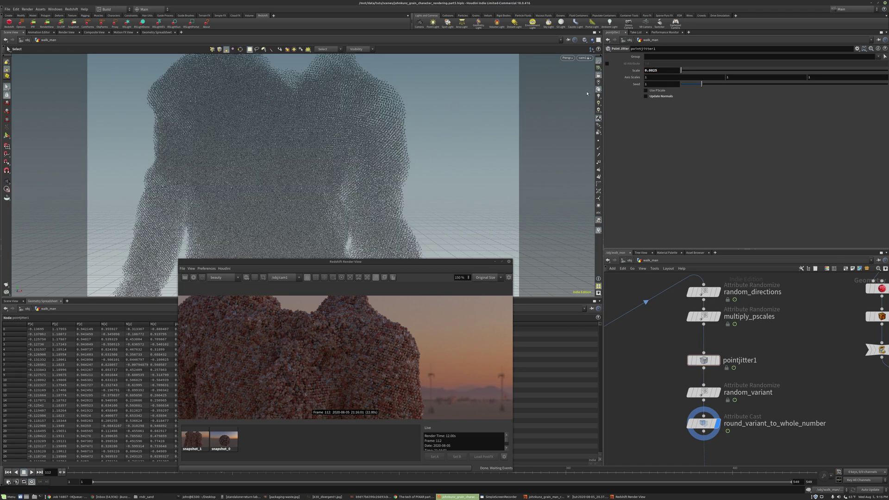
Set the Point Jitter scale to 0.0045 and restart the interactive Redshift render
{"action": "key", "text": "shift+Left"}
{"action": "key", "text": "shift+Left"}
{"action": "type", "text": "45"}
{"action": "key", "text": "Return"}
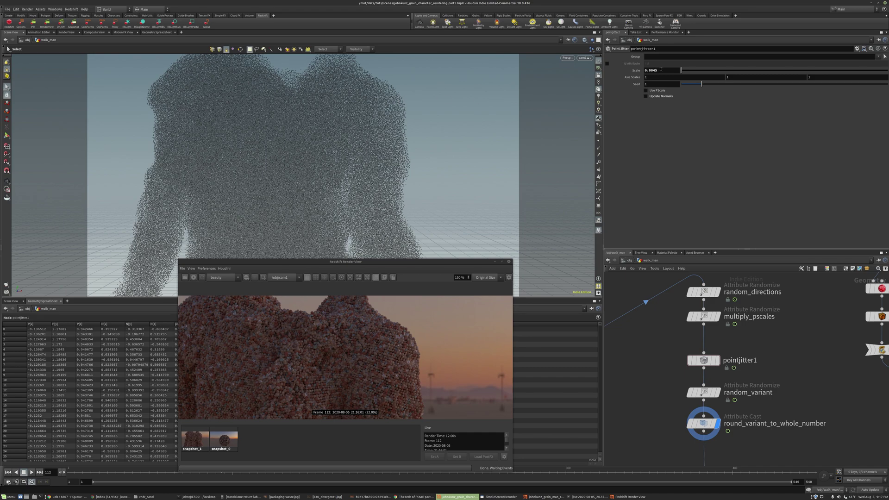
{"action": "left_click", "coordinate": [657, 70]}
{"action": "key", "text": "Return"}
{"action": "left_click", "coordinate": [193, 277]}
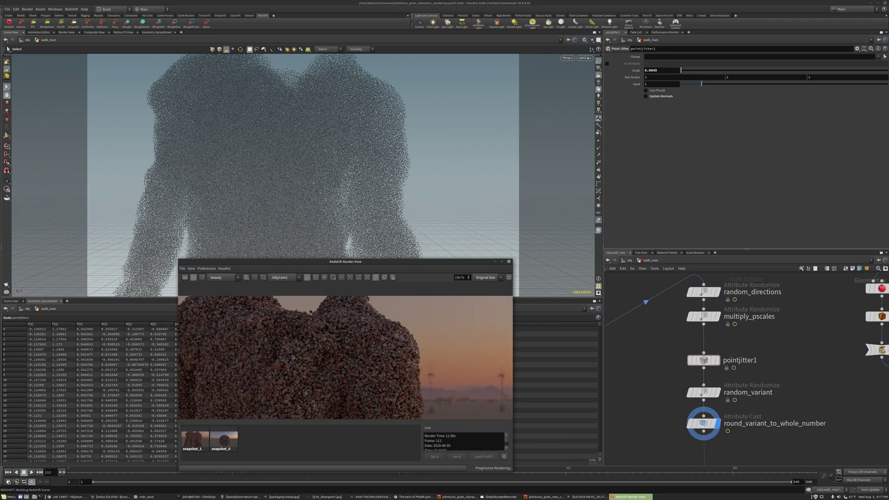
Compare the jittered grains in the live render with snapshot_1 at different magnifications
{"action": "scroll", "coordinate": [374, 348], "scroll_direction": "up", "scroll_amount": 3}
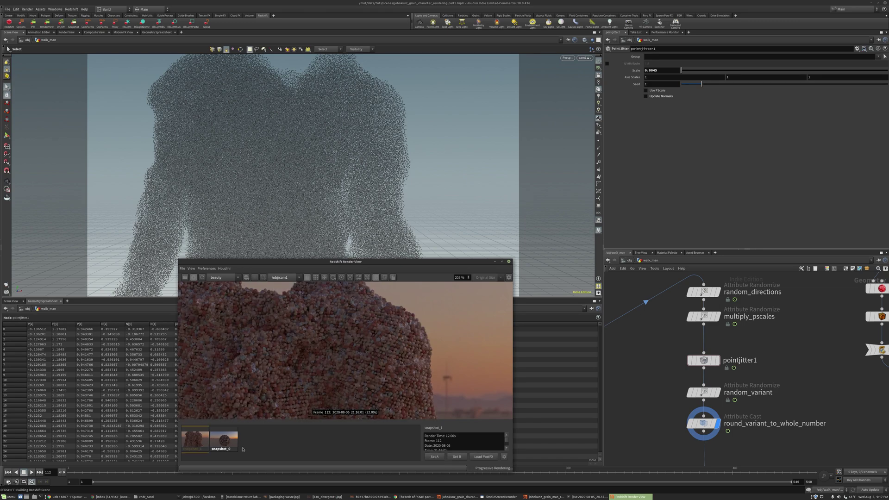
{"action": "scroll", "coordinate": [384, 300], "scroll_direction": "up", "scroll_amount": 1}
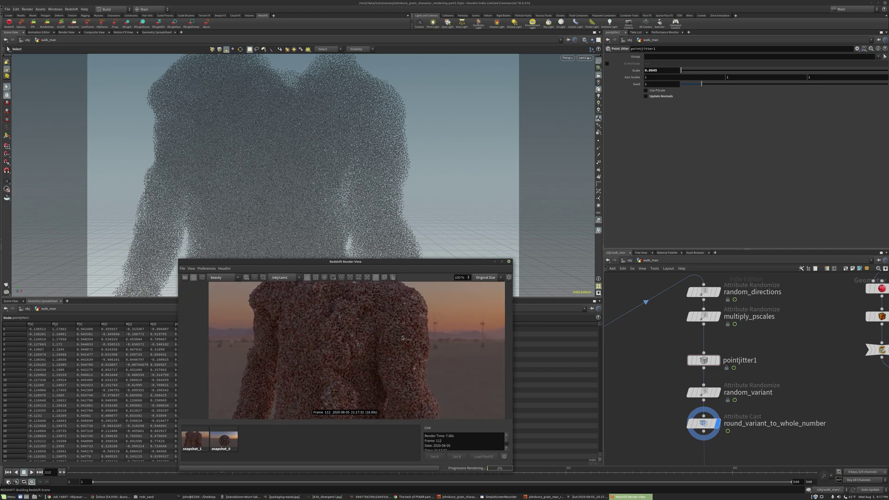
{"action": "scroll", "coordinate": [376, 307], "scroll_direction": "down", "scroll_amount": 1}
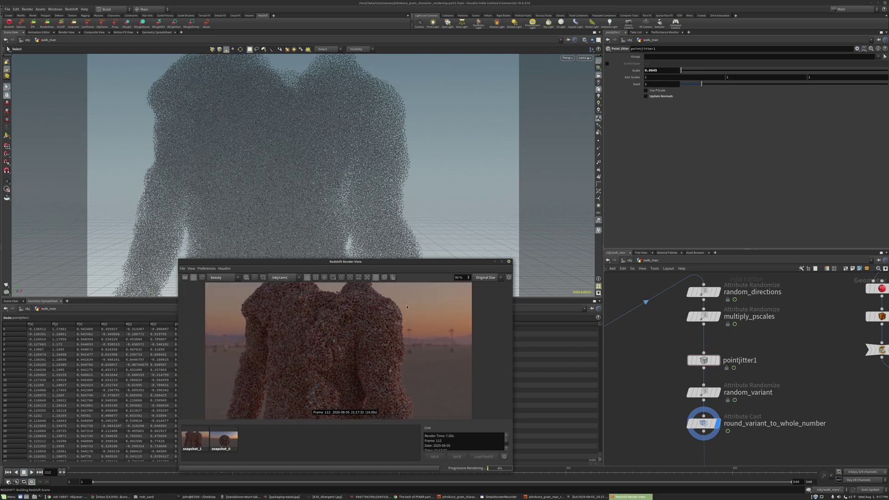
{"action": "scroll", "coordinate": [408, 309], "scroll_direction": "up", "scroll_amount": 1}
{"action": "left_click", "coordinate": [202, 439]}
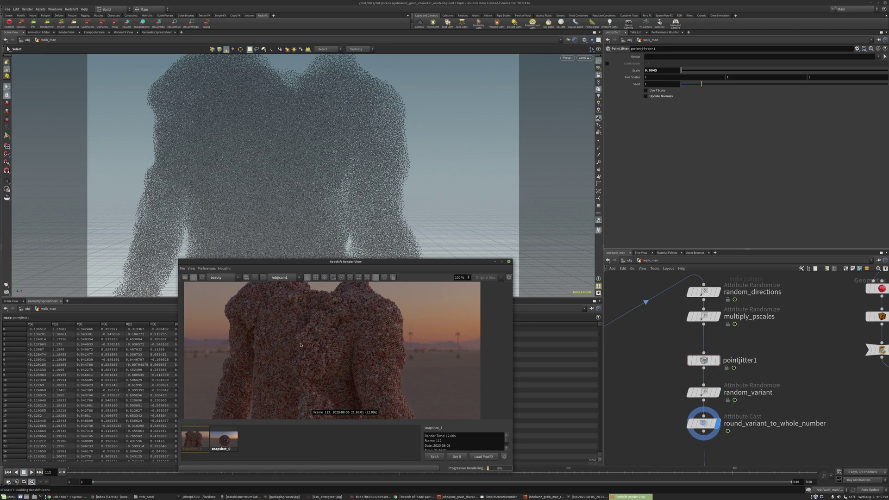
{"action": "scroll", "coordinate": [345, 316], "scroll_direction": "down", "scroll_amount": 1}
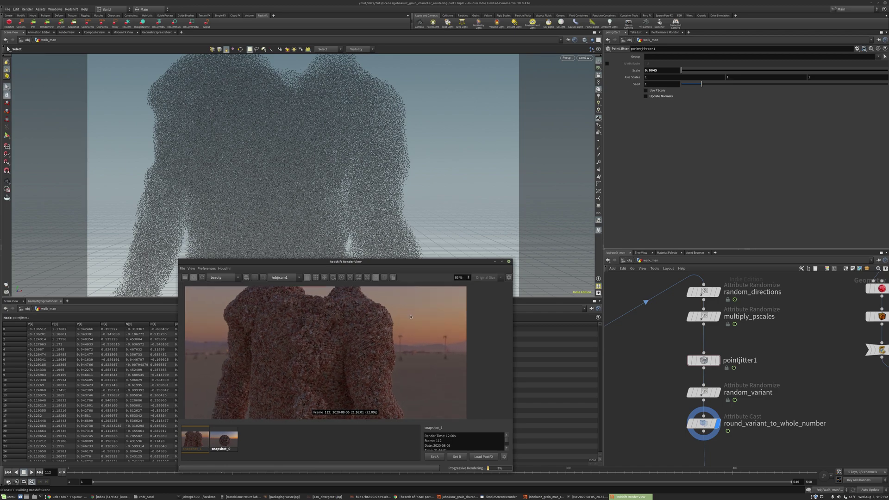
{"action": "scroll", "coordinate": [410, 316], "scroll_direction": "up", "scroll_amount": 3}
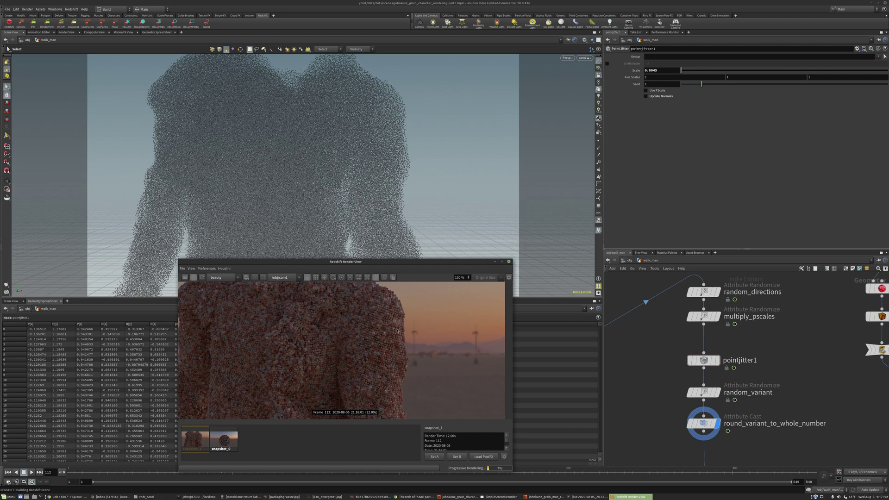
Return from the snapshot to the live render and examine the jittered grains close up and across the whole torso
{"action": "scroll", "coordinate": [231, 350], "scroll_direction": "down", "scroll_amount": 1}
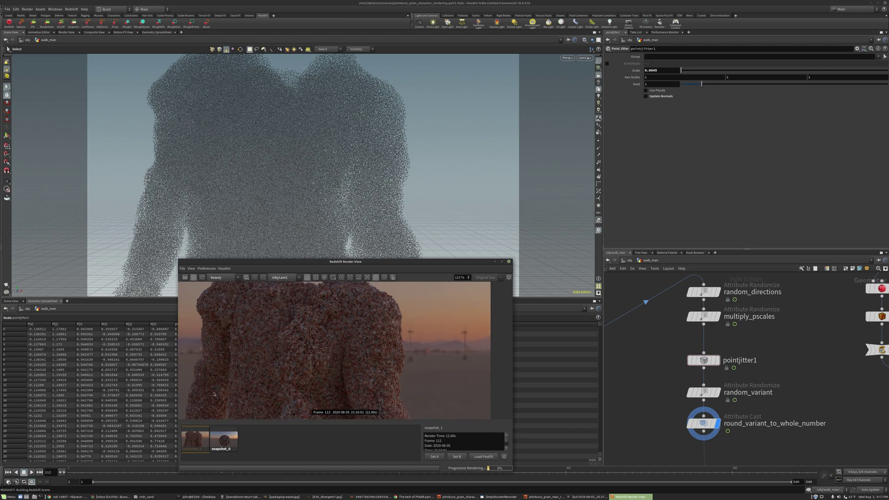
{"action": "left_click", "coordinate": [259, 449]}
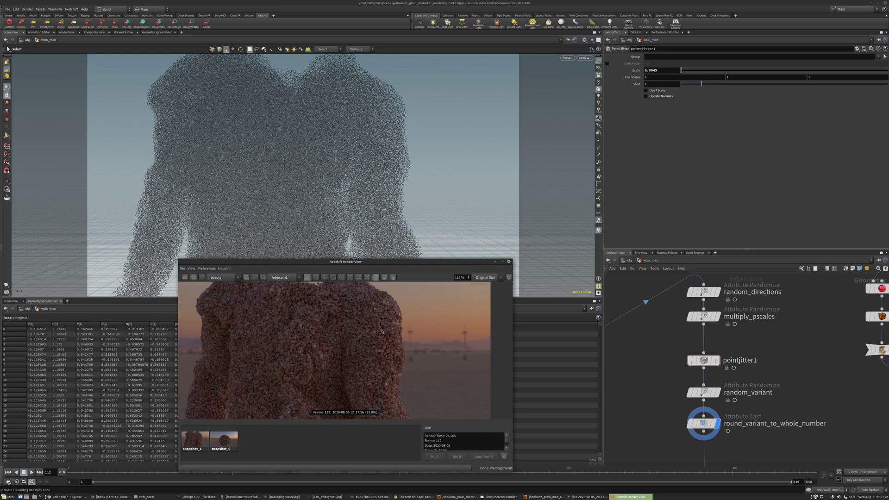
{"action": "scroll", "coordinate": [379, 329], "scroll_direction": "up", "scroll_amount": 8}
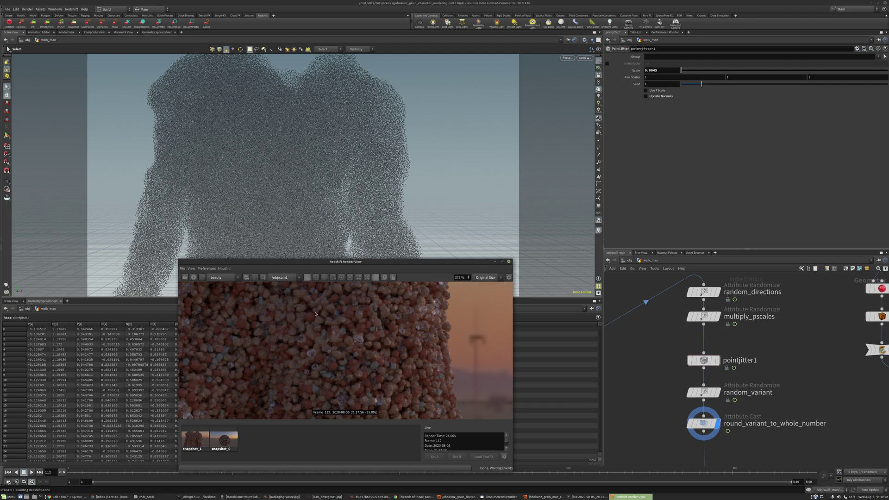
{"action": "scroll", "coordinate": [343, 308], "scroll_direction": "down", "scroll_amount": 2}
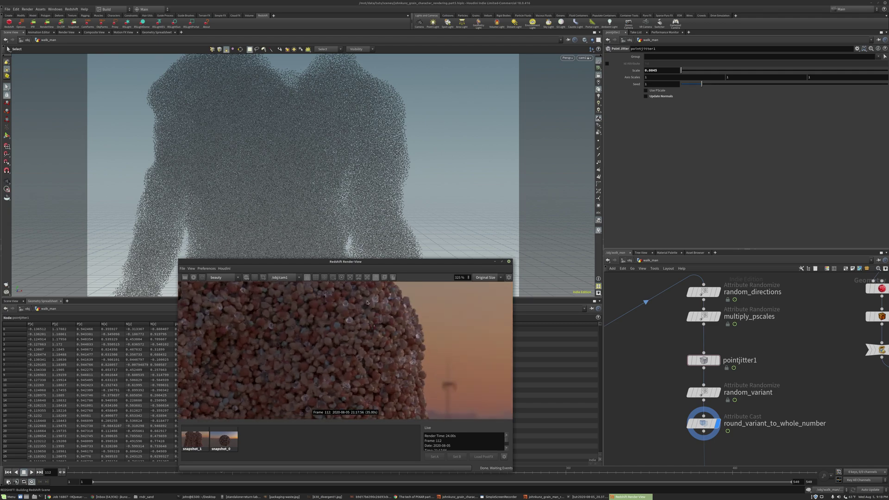
{"action": "scroll", "coordinate": [377, 297], "scroll_direction": "up", "scroll_amount": 2}
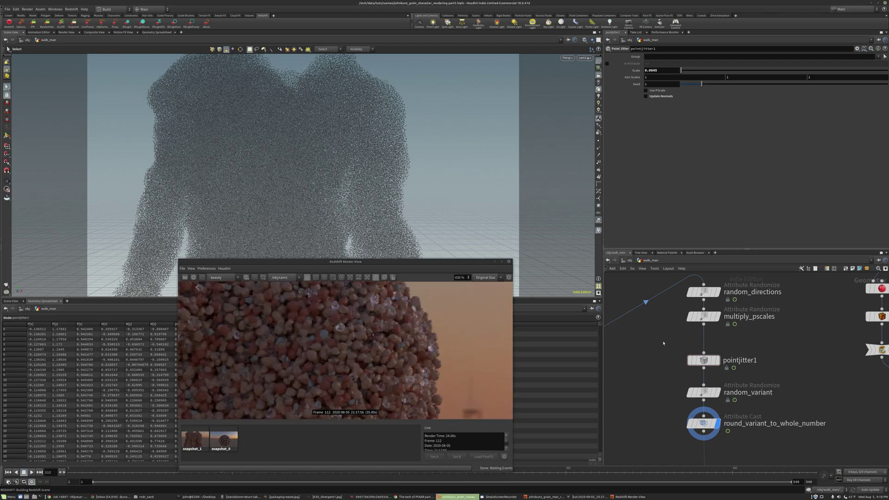
{"action": "scroll", "coordinate": [378, 320], "scroll_direction": "down", "scroll_amount": 9}
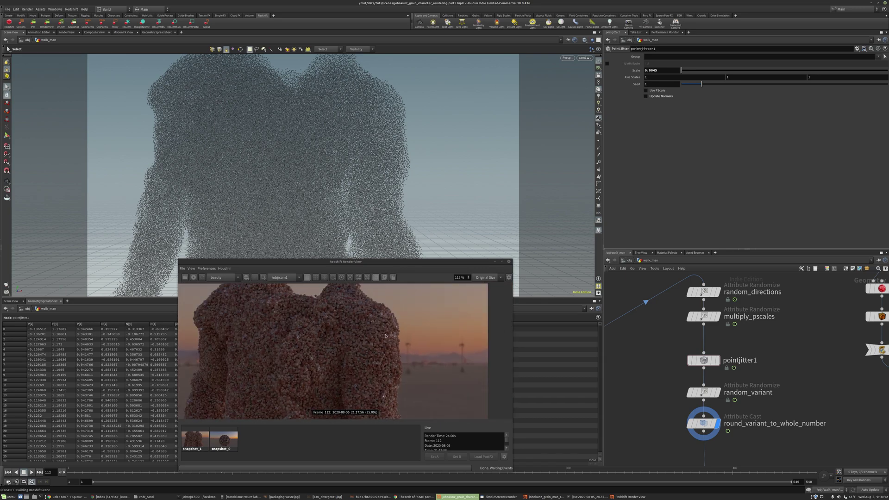
{"action": "scroll", "coordinate": [388, 329], "scroll_direction": "down", "scroll_amount": 1}
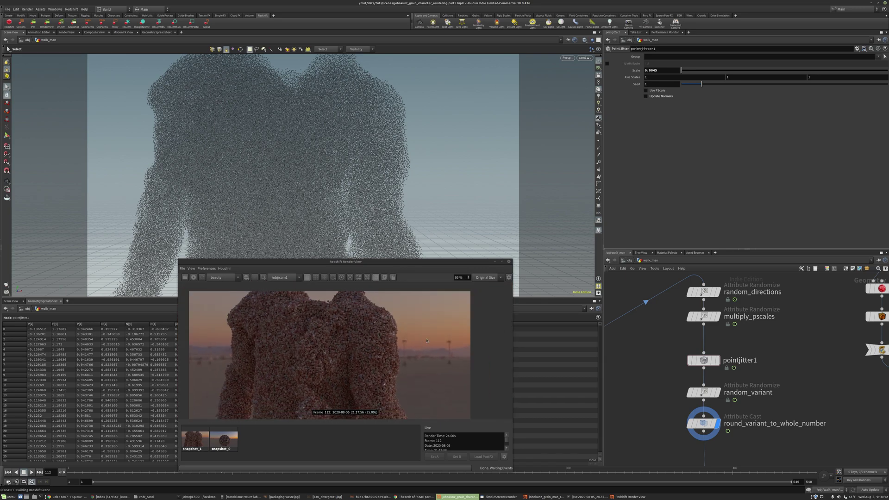
Set the Global Scale of the multiply_pscales node to 1.35
{"action": "left_click", "coordinate": [707, 319]}
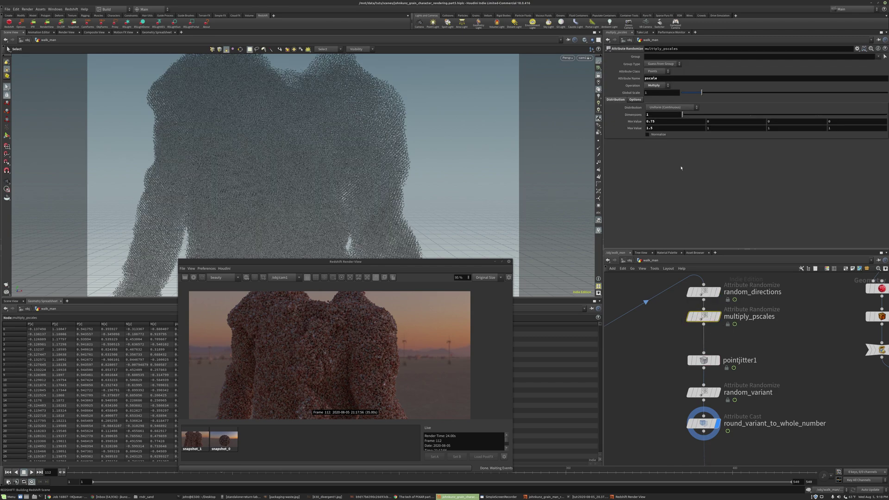
{"action": "left_click", "coordinate": [657, 92]}
{"action": "key", "text": "Return"}
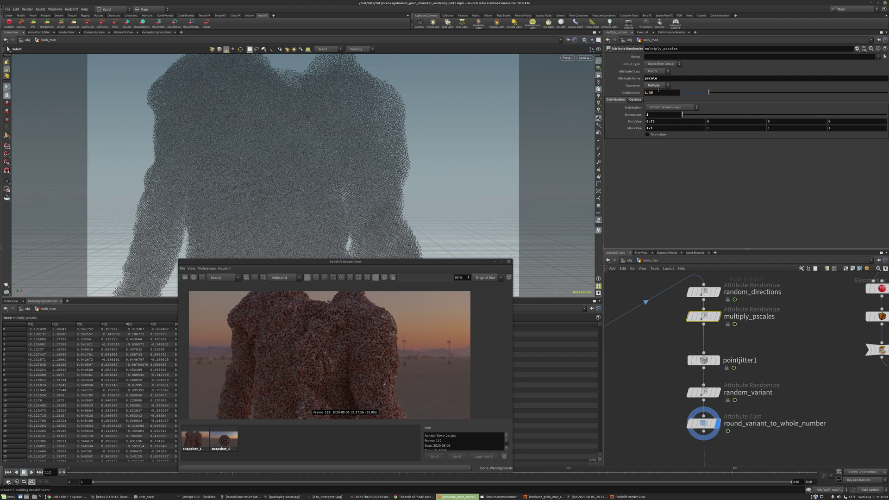
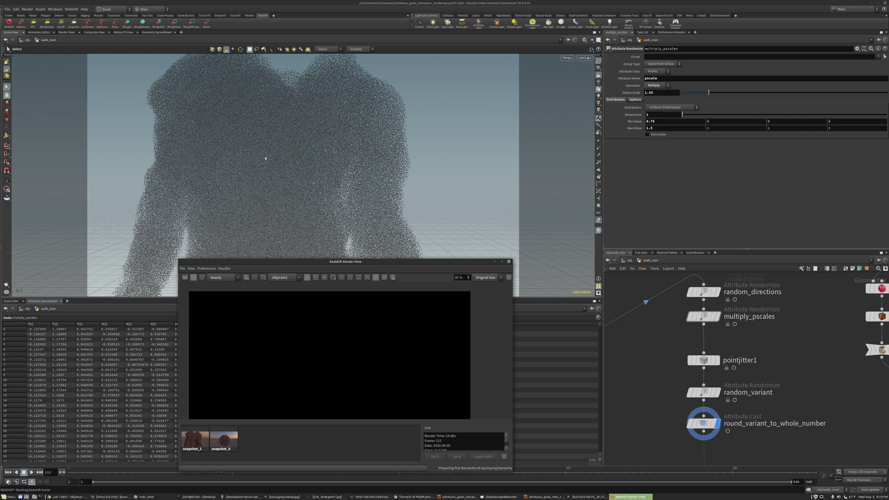
Examine the enlarged grains in the live render and compare them with snapshot_1 at several magnifications
{"action": "scroll", "coordinate": [364, 325], "scroll_direction": "up", "scroll_amount": 4}
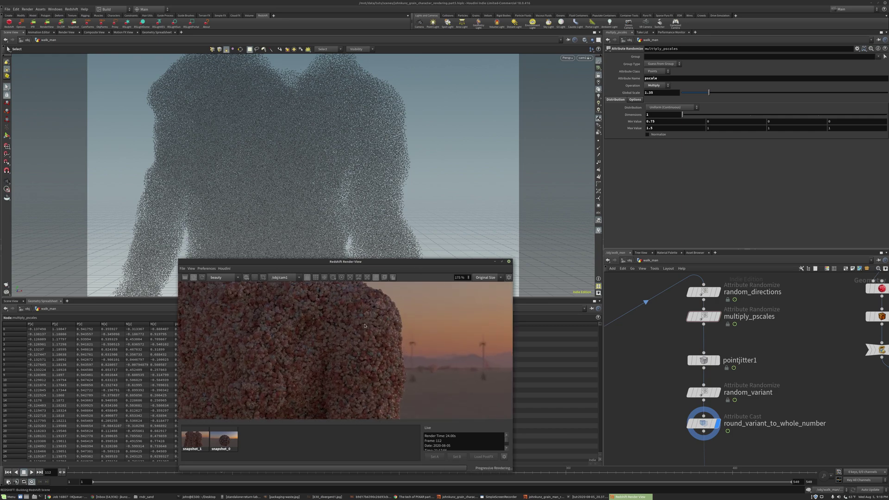
{"action": "scroll", "coordinate": [365, 325], "scroll_direction": "up", "scroll_amount": 2}
{"action": "scroll", "coordinate": [401, 330], "scroll_direction": "down", "scroll_amount": 4}
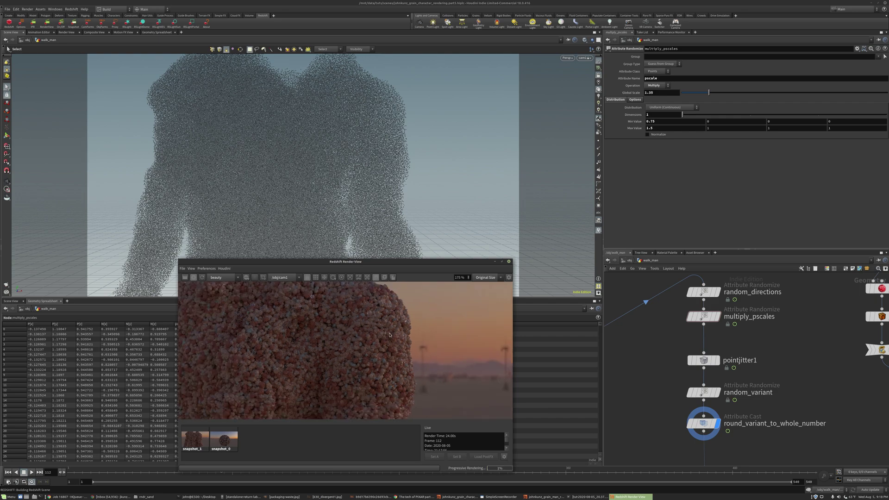
{"action": "scroll", "coordinate": [330, 318], "scroll_direction": "up", "scroll_amount": 4}
{"action": "scroll", "coordinate": [431, 292], "scroll_direction": "up", "scroll_amount": 2}
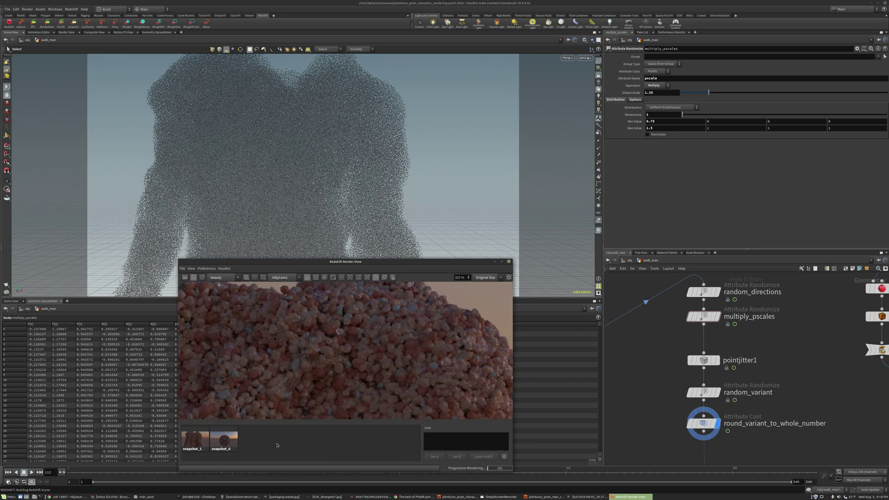
{"action": "left_click", "coordinate": [195, 439]}
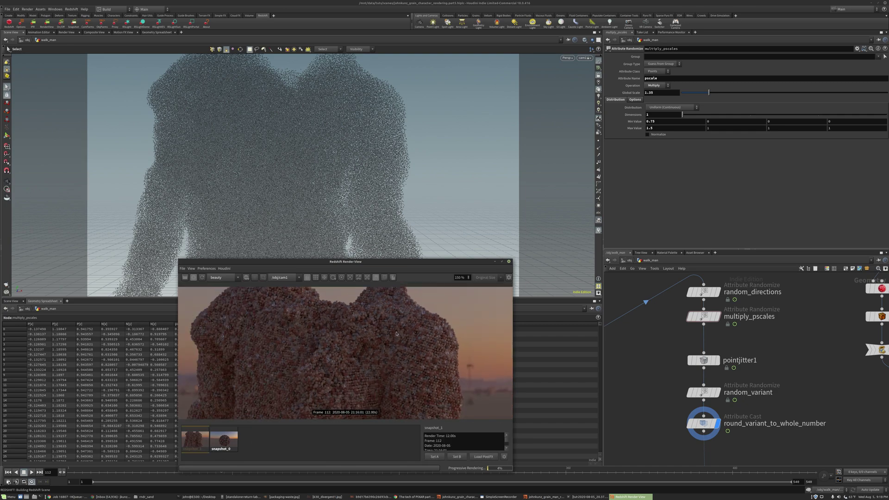
{"action": "scroll", "coordinate": [425, 342], "scroll_direction": "up", "scroll_amount": 8}
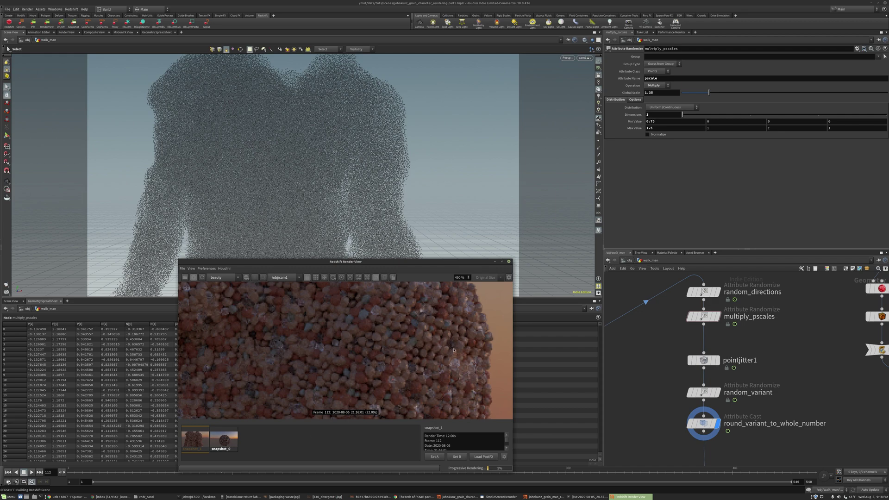
{"action": "left_click", "coordinate": [380, 443]}
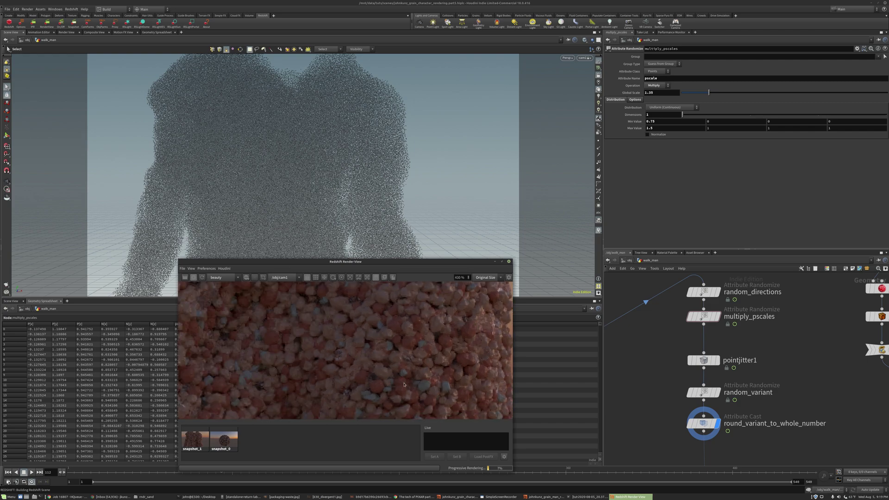
{"action": "scroll", "coordinate": [391, 377], "scroll_direction": "down", "scroll_amount": 10}
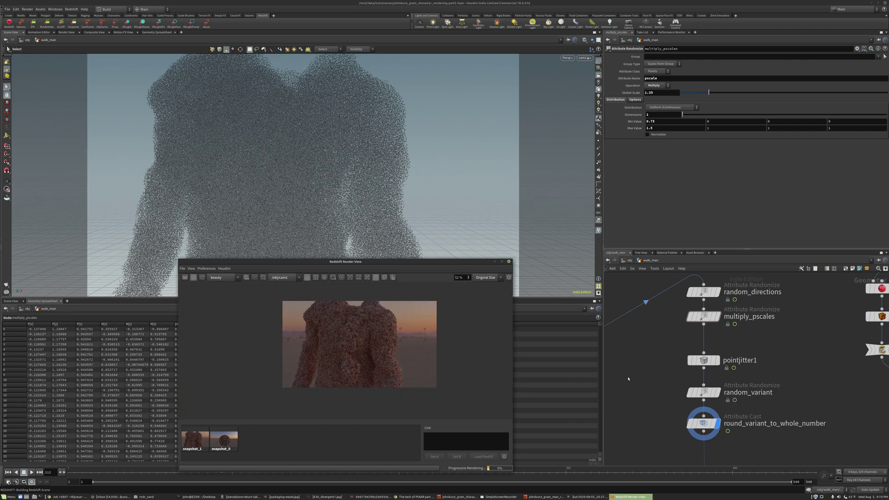
Pull the cam1 view back and reframe it to show the whole character and the debris around its feet
{"action": "left_click", "coordinate": [552, 202]}
{"action": "key", "text": "Escape"}
{"action": "scroll", "coordinate": [444, 144], "scroll_direction": "down", "scroll_amount": 8}
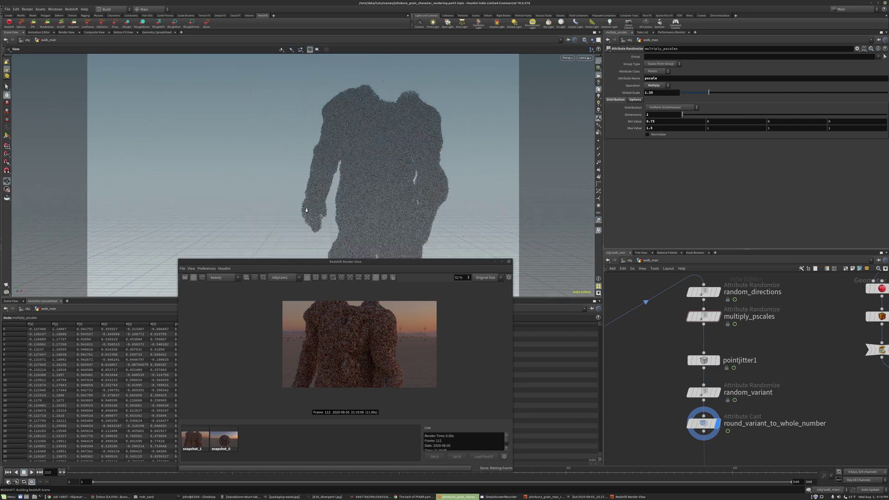
{"action": "left_click_drag", "start_coordinate": [434, 163], "coordinate": [314, 186]}
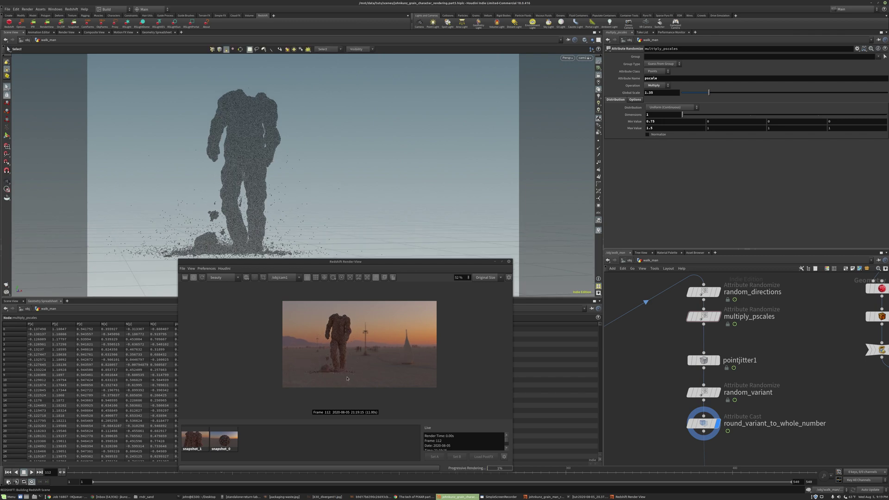
Examine the full-body render of the character against the desert background at different magnifications
{"action": "scroll", "coordinate": [359, 376], "scroll_direction": "down", "scroll_amount": 2}
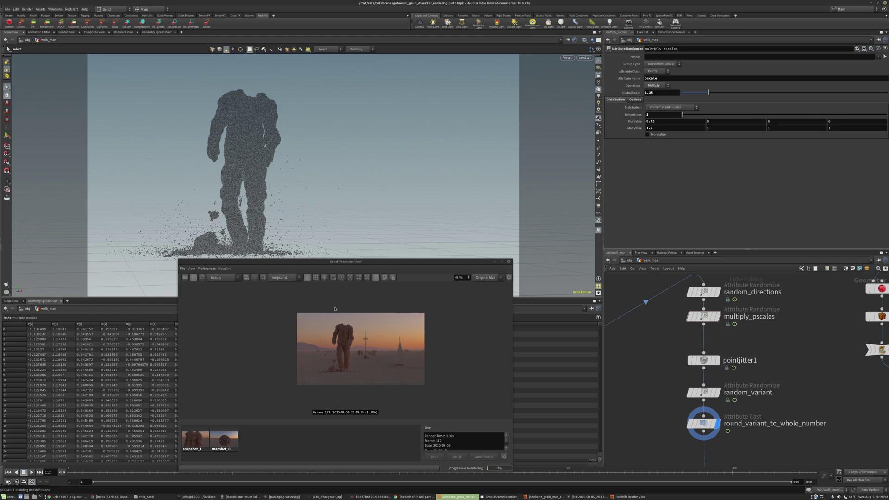
{"action": "scroll", "coordinate": [375, 352], "scroll_direction": "up", "scroll_amount": 4}
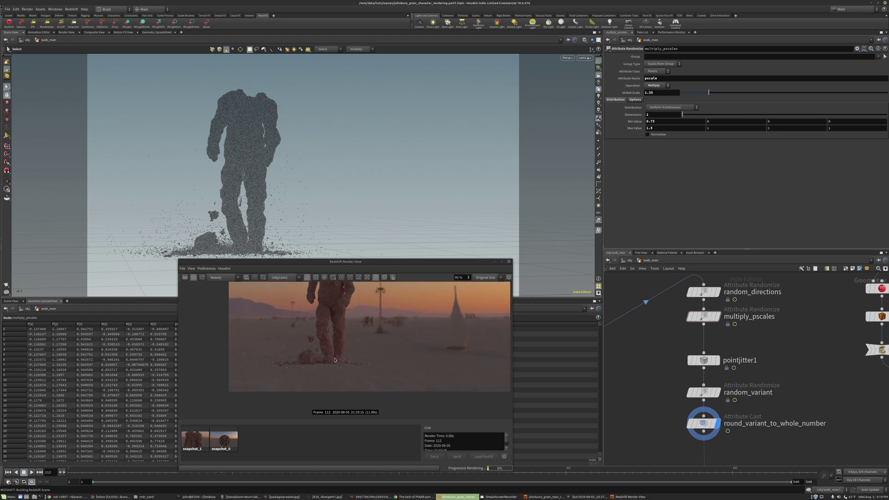
{"action": "scroll", "coordinate": [387, 295], "scroll_direction": "down", "scroll_amount": 3}
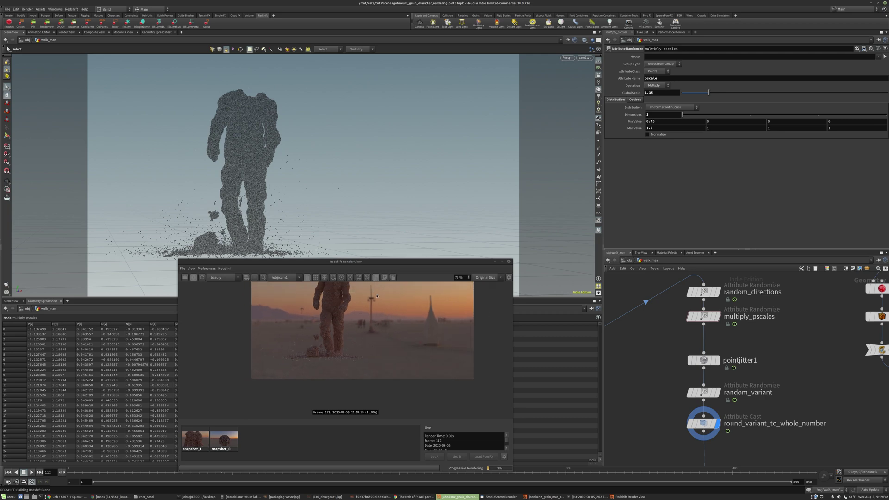
{"action": "scroll", "coordinate": [370, 356], "scroll_direction": "down", "scroll_amount": 1}
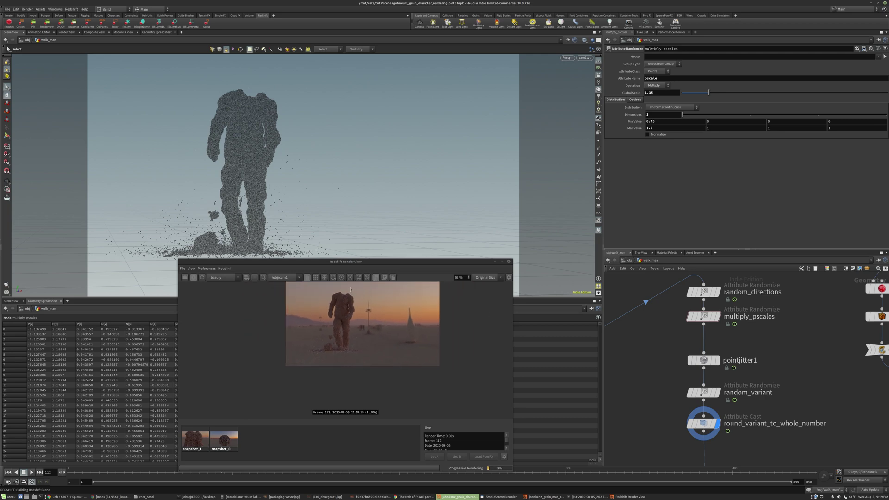
{"action": "scroll", "coordinate": [406, 288], "scroll_direction": "up", "scroll_amount": 2}
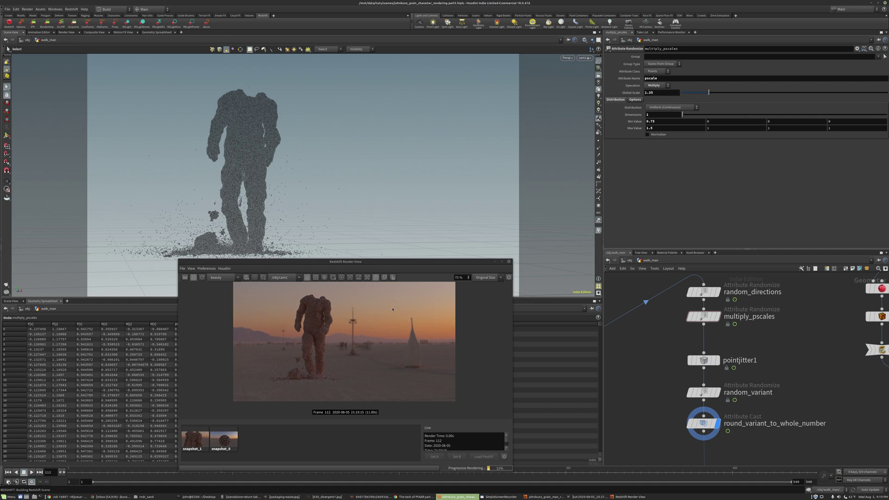
{"action": "scroll", "coordinate": [353, 308], "scroll_direction": "up", "scroll_amount": 1}
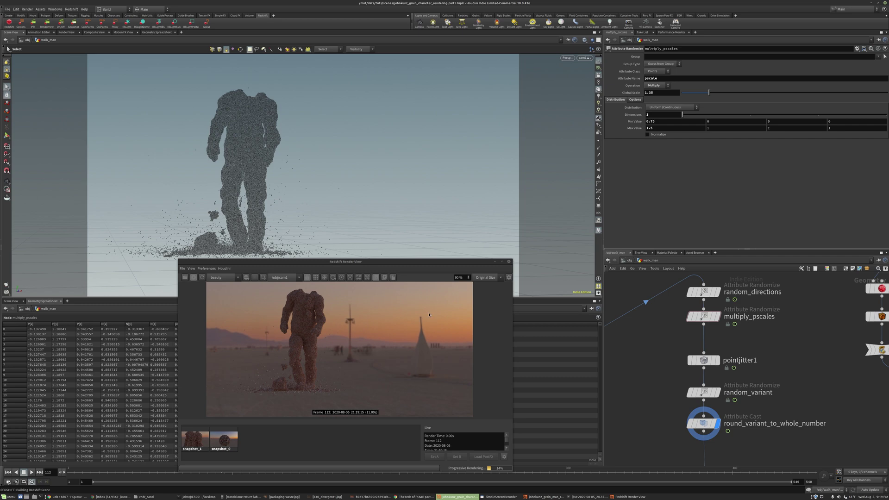
{"action": "mouse_move", "coordinate": [350, 340]}
{"action": "middle_mouse_down"}
{"action": "mouse_move", "coordinate": [328, 344]}
{"action": "mouse_move", "coordinate": [343, 343]}
{"action": "middle_mouse_up"}
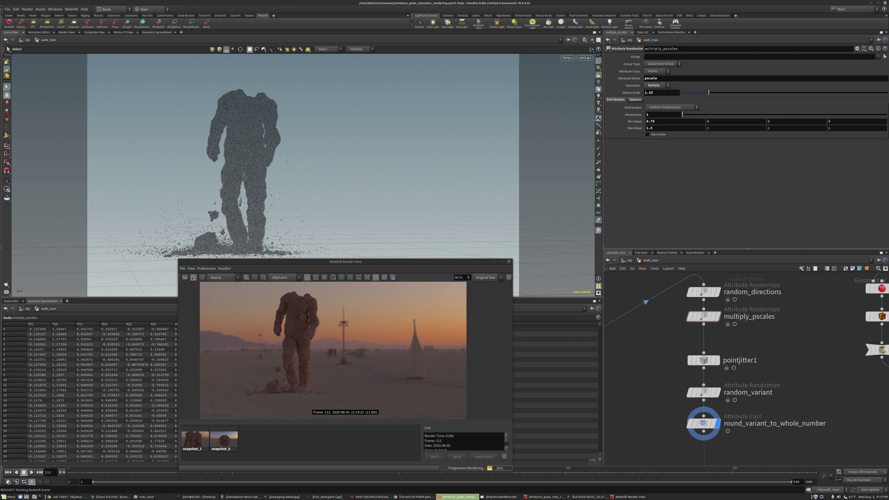
Go up to the object level and delete the rslightdome1 dome light
{"action": "left_click", "coordinate": [629, 261]}
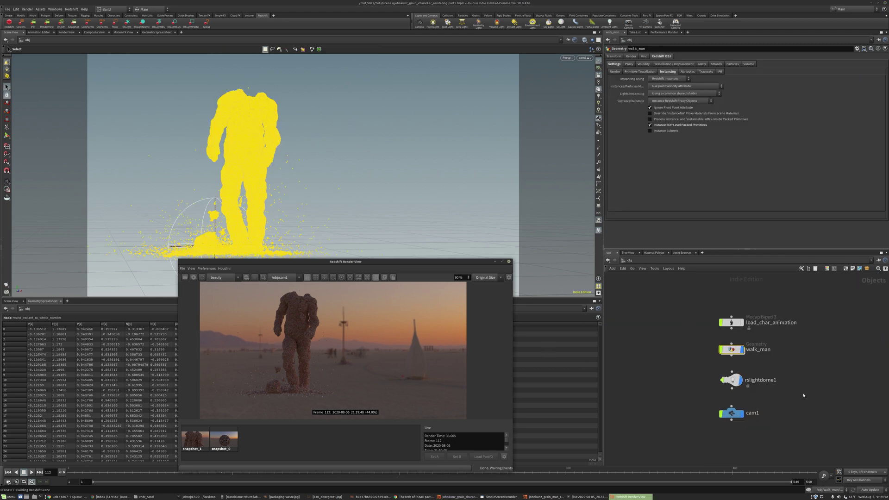
{"action": "left_click", "coordinate": [732, 380]}
{"action": "key", "text": "Delete"}
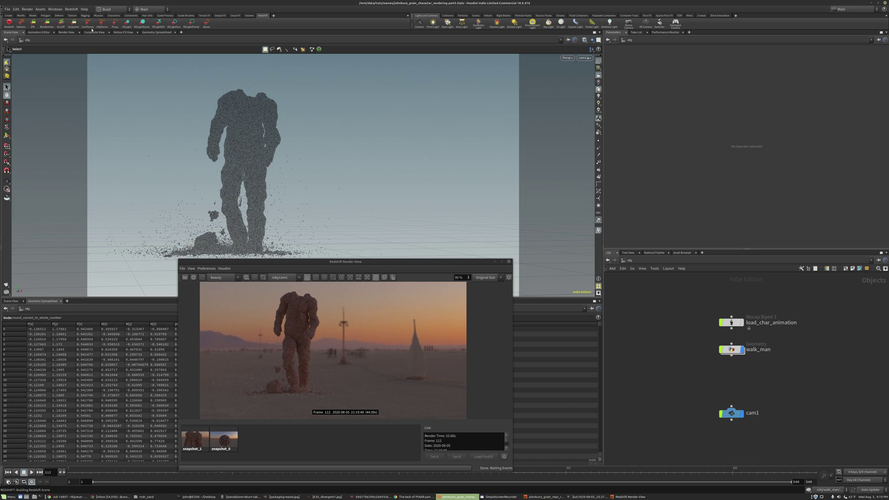
{"action": "left_click", "coordinate": [274, 16]}
{"action": "mouse_move", "coordinate": [287, 37]}
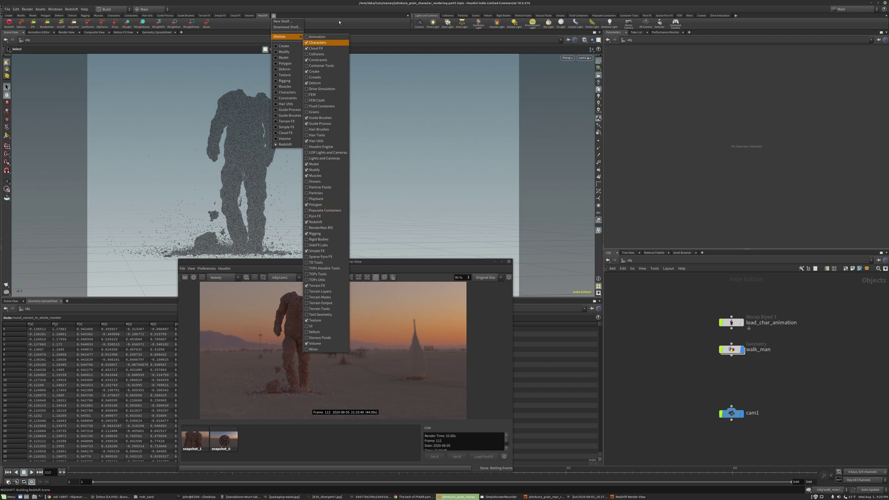
{"action": "left_click", "coordinate": [275, 25]}
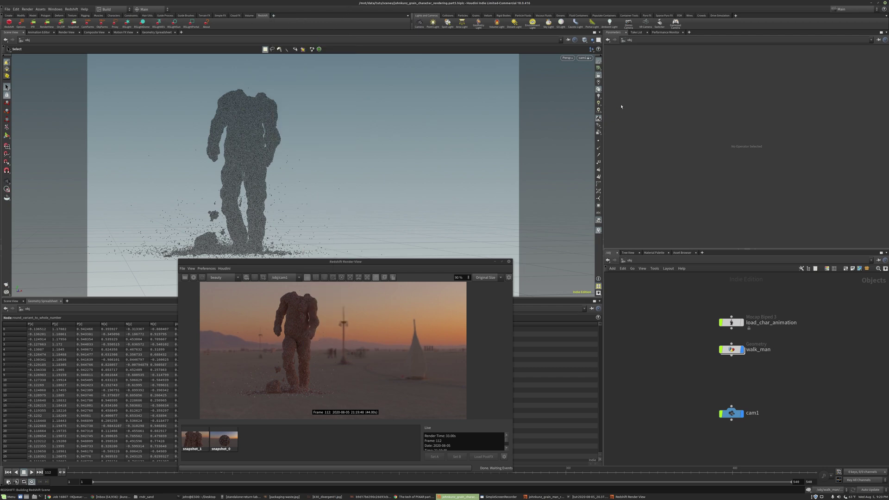
Unlock the camera from the view, orbit to a distant vantage point beside the character, and create a Redshift light from that view
{"action": "left_click", "coordinate": [598, 76]}
{"action": "left_click_drag", "start_coordinate": [480, 101], "coordinate": [404, 149], "text": "alt"}
{"action": "middle_click_drag", "start_coordinate": [448, 144], "coordinate": [418, 145], "text": "alt"}
{"action": "right_click_drag", "start_coordinate": [419, 145], "coordinate": [378, 180], "text": "alt"}
{"action": "middle_click_drag", "start_coordinate": [430, 133], "coordinate": [426, 159], "text": "alt"}
{"action": "right_click_drag", "start_coordinate": [425, 158], "coordinate": [353, 153], "text": "alt"}
{"action": "key", "text": "s"}
{"action": "left_click", "coordinate": [128, 24], "text": "ctrl"}
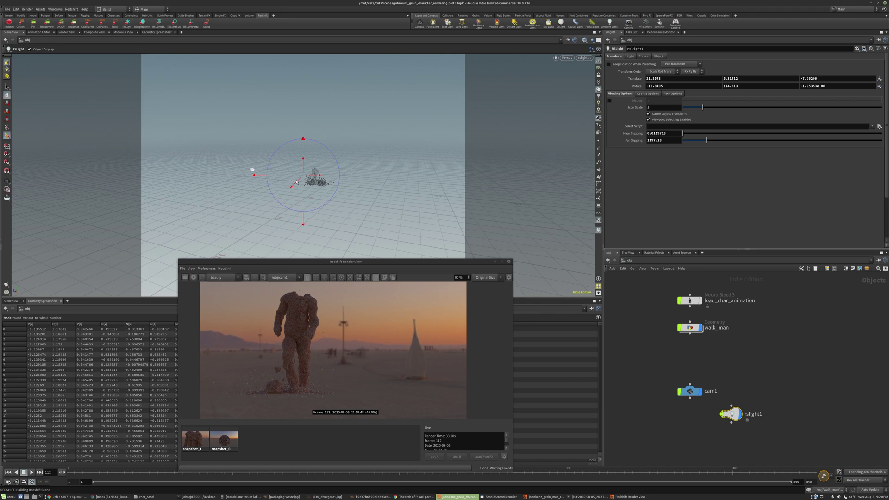
Orbit to a different vantage point around the character and create a second Redshift light from that view
{"action": "left_click_drag", "start_coordinate": [398, 130], "coordinate": [407, 163], "text": "alt"}
{"action": "key", "text": "r"}
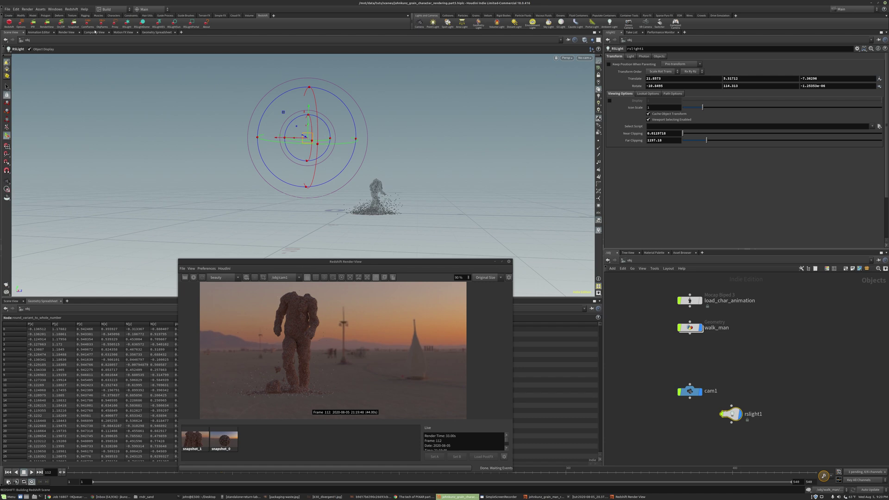
{"action": "left_click", "coordinate": [127, 22], "text": "ctrl"}
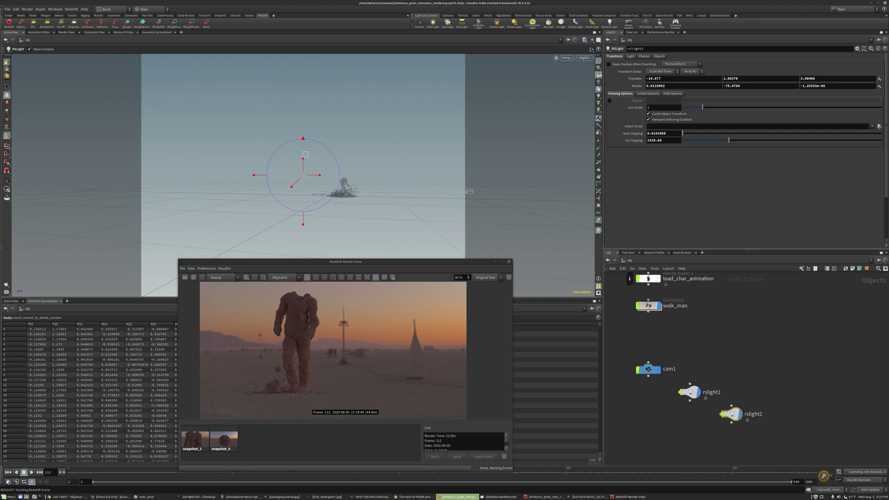
Adjust the position and rotation of rslight2 by moving the view through it, and restart the interactive Redshift render
{"action": "left_click_drag", "start_coordinate": [365, 162], "coordinate": [413, 145], "text": "alt"}
{"action": "key", "text": "Return"}
{"action": "key", "text": "Escape"}
{"action": "left_click_drag", "start_coordinate": [391, 188], "coordinate": [414, 182]}
{"action": "key", "text": "Return"}
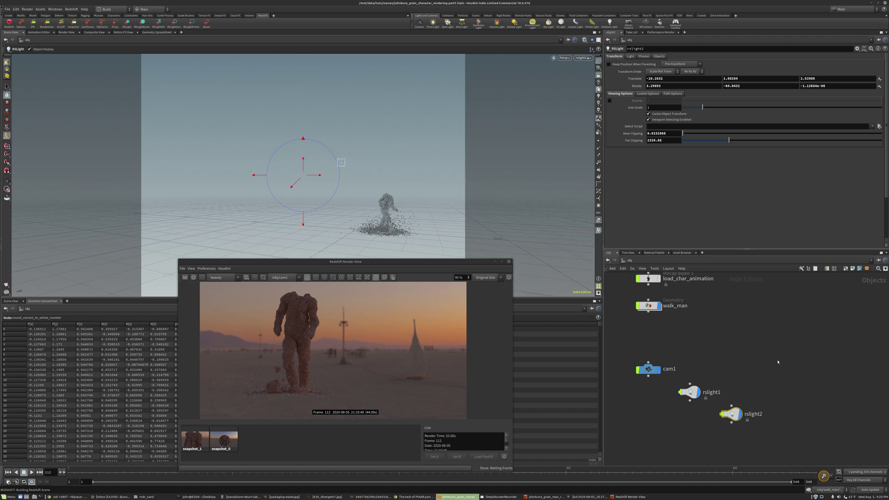
{"action": "left_click", "coordinate": [194, 278]}
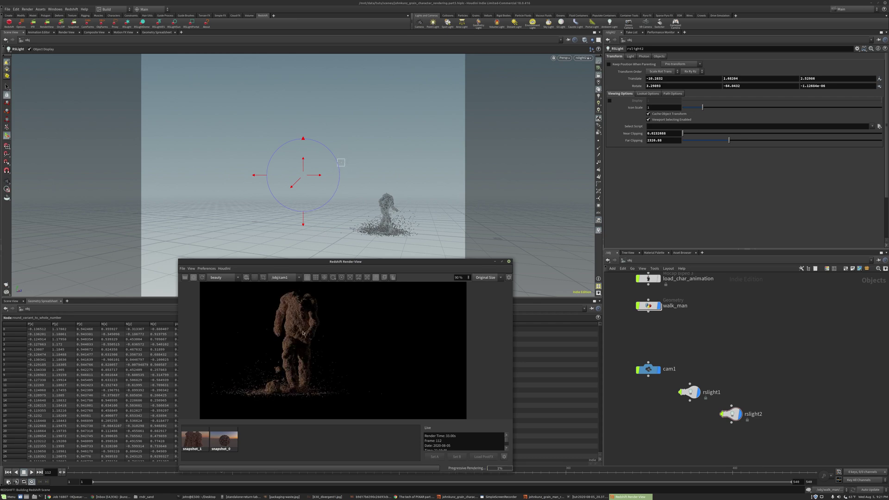
Examine the two-light Redshift render of the character up close, from the head and torso down to the legs
{"action": "scroll", "coordinate": [297, 319], "scroll_direction": "up", "scroll_amount": 3}
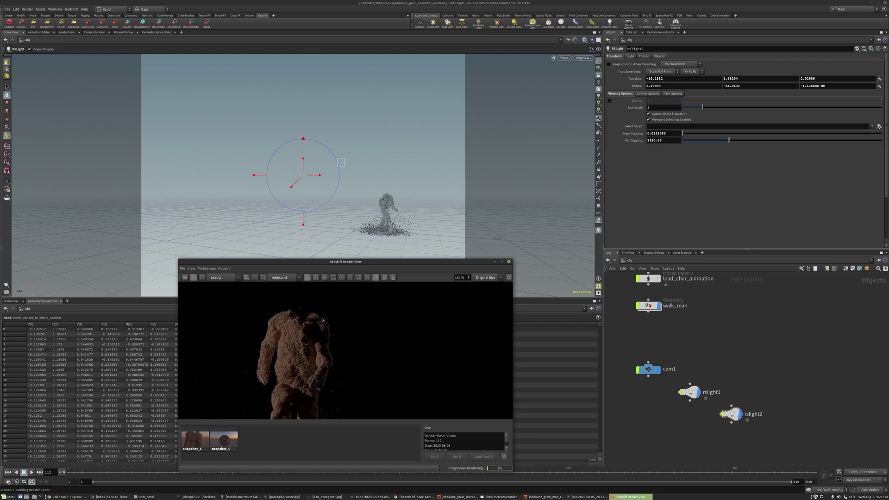
{"action": "scroll", "coordinate": [339, 363], "scroll_direction": "down", "scroll_amount": 3}
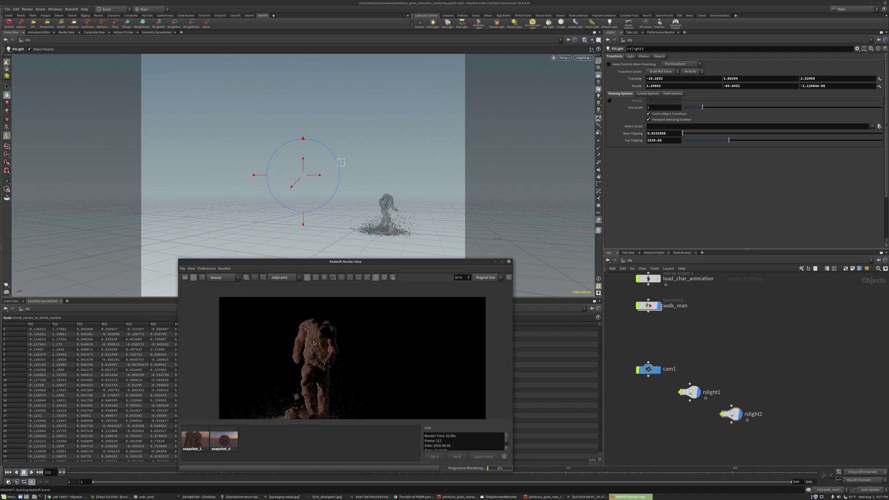
{"action": "scroll", "coordinate": [314, 343], "scroll_direction": "up", "scroll_amount": 5}
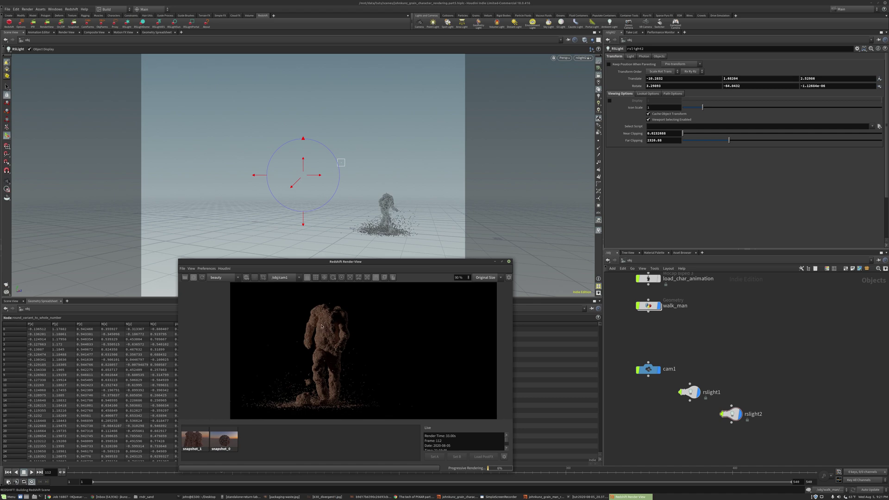
{"action": "scroll", "coordinate": [348, 323], "scroll_direction": "up", "scroll_amount": 1}
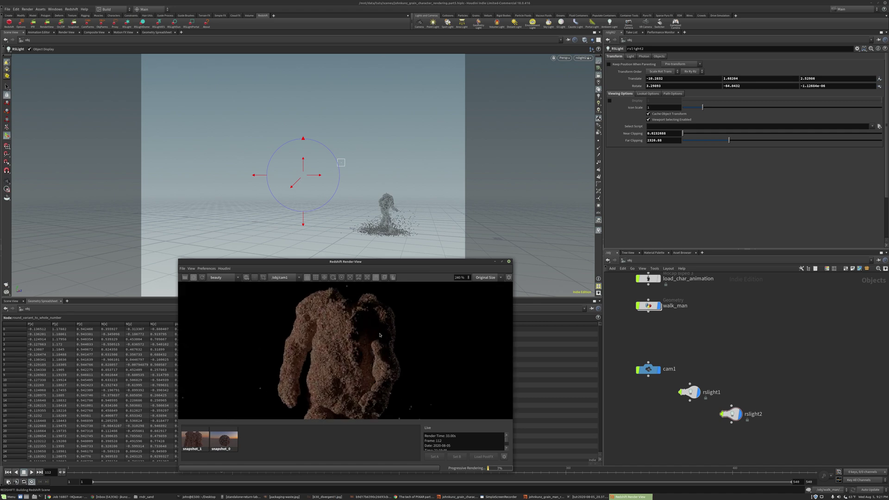
{"action": "scroll", "coordinate": [380, 335], "scroll_direction": "down", "scroll_amount": 2}
{"action": "scroll", "coordinate": [356, 343], "scroll_direction": "down", "scroll_amount": 3}
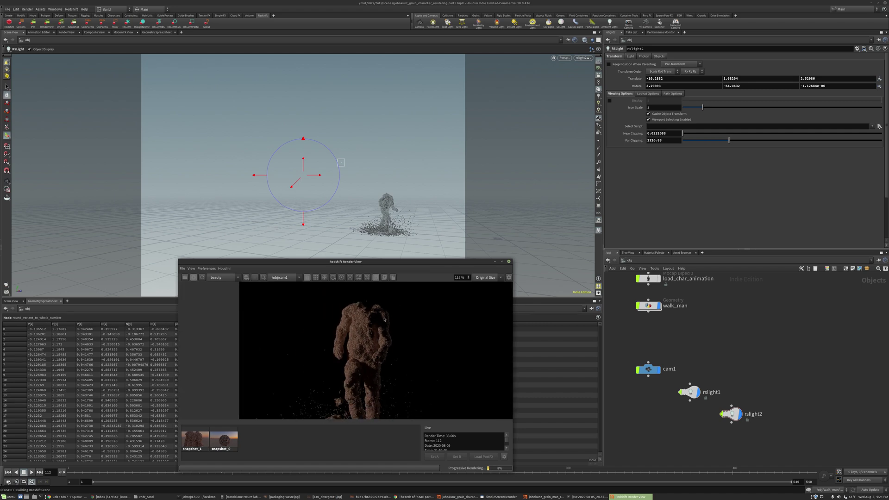
{"action": "scroll", "coordinate": [359, 399], "scroll_direction": "up", "scroll_amount": 5}
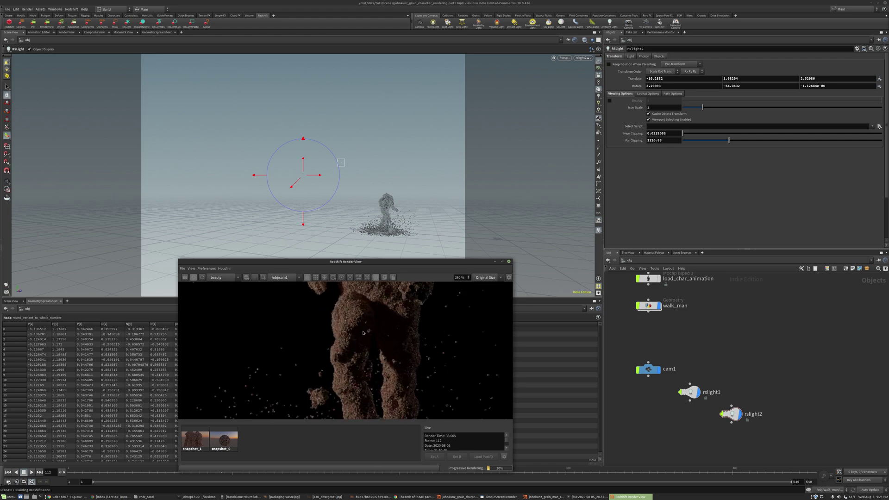
{"action": "scroll", "coordinate": [414, 338], "scroll_direction": "down", "scroll_amount": 5}
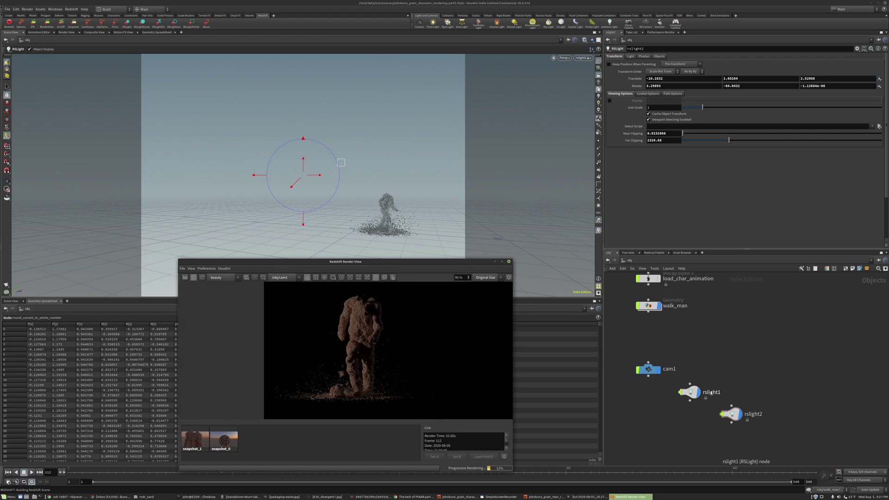
Set the intensity multiplier of rslight2 to 50
{"action": "left_click", "coordinate": [735, 414]}
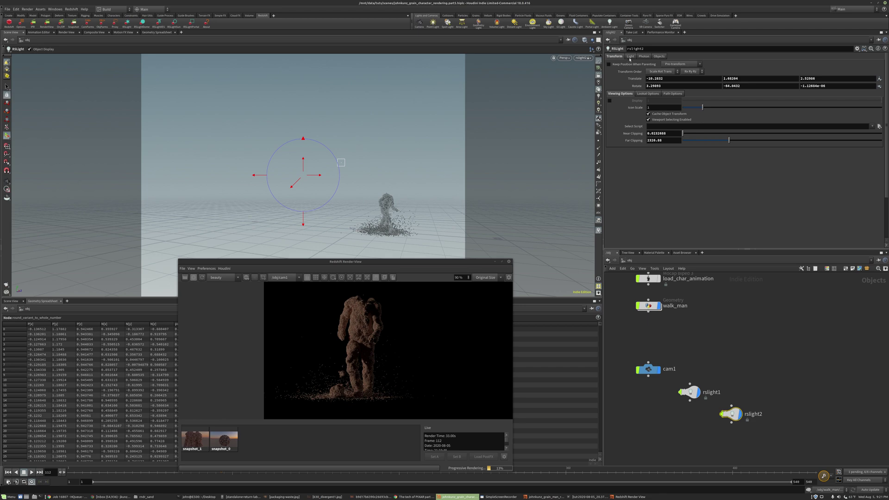
{"action": "left_click", "coordinate": [630, 57]}
{"action": "double_click", "coordinate": [657, 130]}
{"action": "type", "text": "5"}
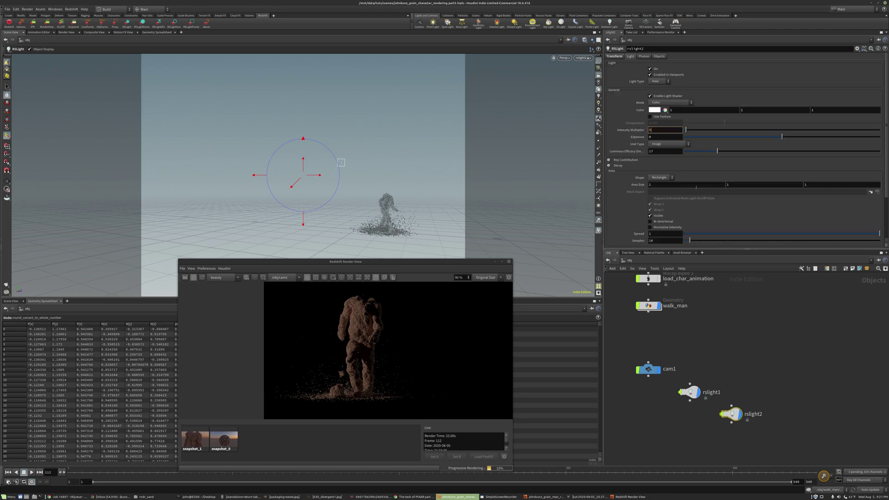
{"action": "type", "text": "0"}
{"action": "key", "text": "Return"}
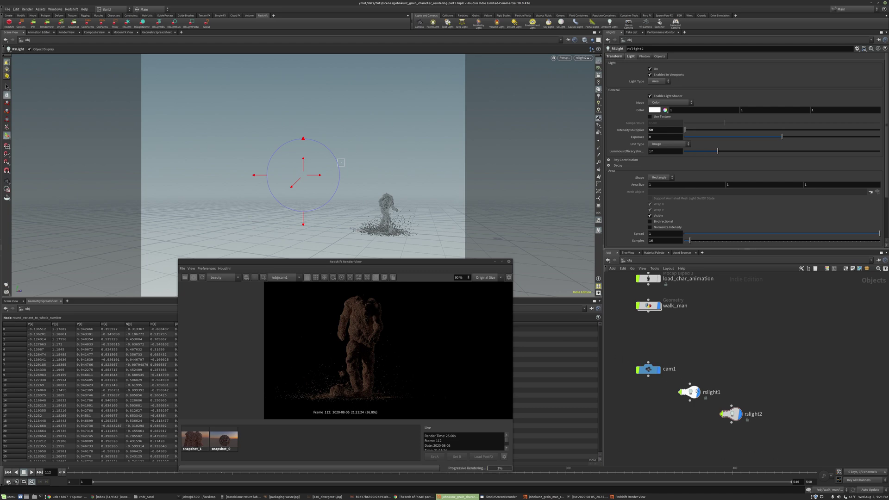
Raise the exposure of rslight1 first to 2 and then to 3
{"action": "left_click", "coordinate": [691, 394]}
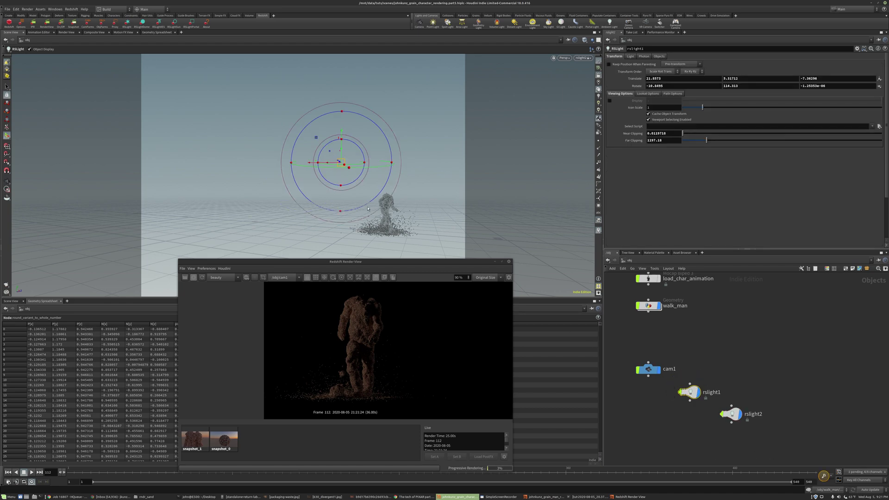
{"action": "left_click", "coordinate": [630, 57]}
{"action": "left_click", "coordinate": [658, 137]}
{"action": "type", "text": "2"}
{"action": "key", "text": "Return"}
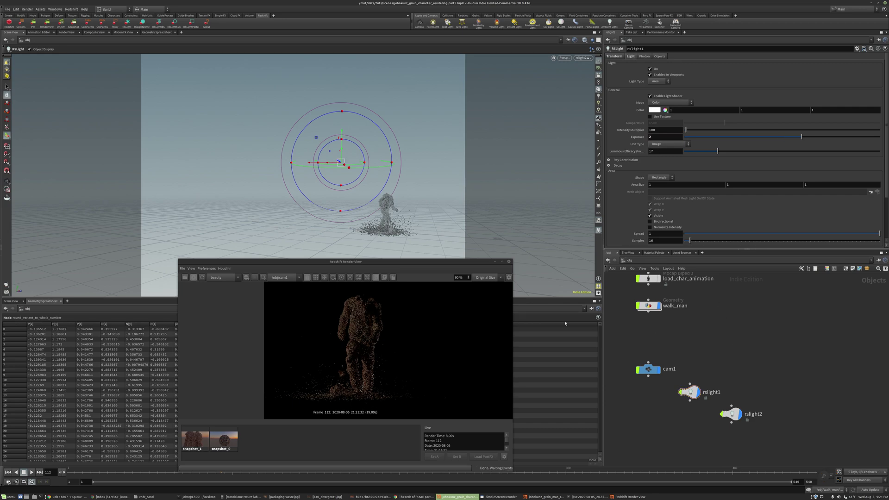
{"action": "left_click", "coordinate": [664, 136]}
{"action": "type", "text": "3"}
{"action": "key", "text": "Return"}
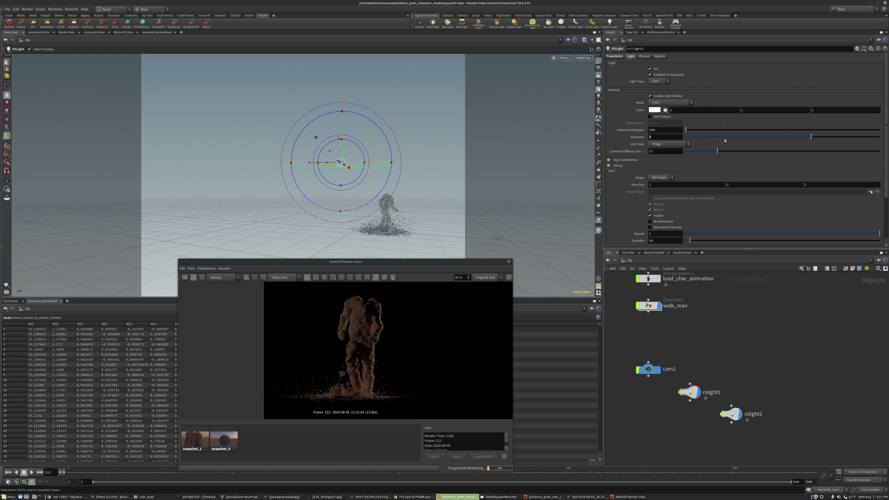
Inspect the relit character and scattered grains in the render, moving the render window aside
{"action": "scroll", "coordinate": [325, 353], "scroll_direction": "down", "scroll_amount": 2}
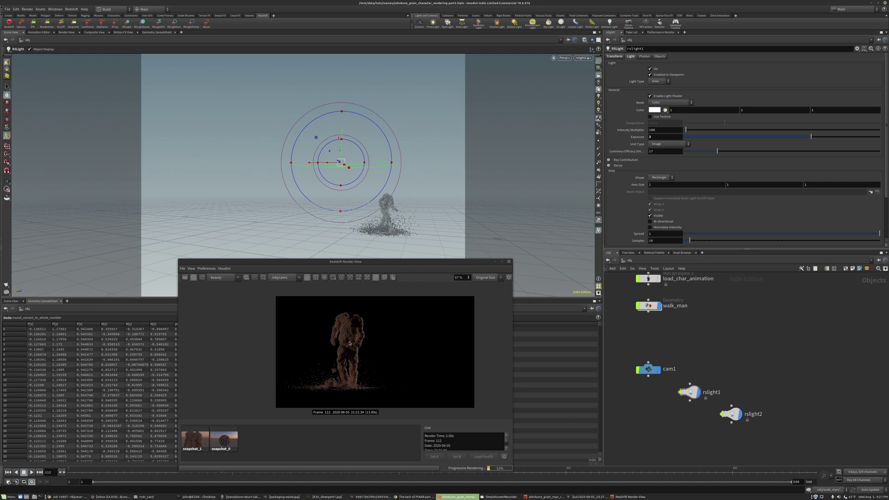
{"action": "scroll", "coordinate": [362, 356], "scroll_direction": "down", "scroll_amount": 1}
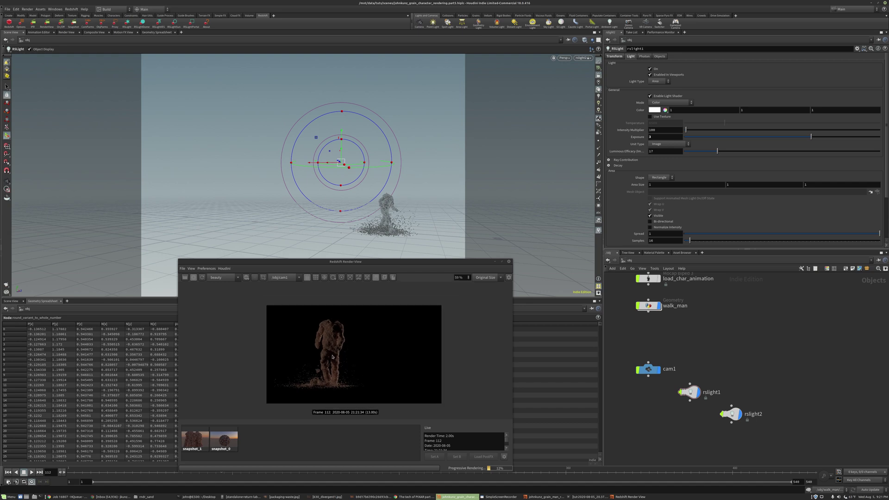
{"action": "scroll", "coordinate": [343, 350], "scroll_direction": "up", "scroll_amount": 1}
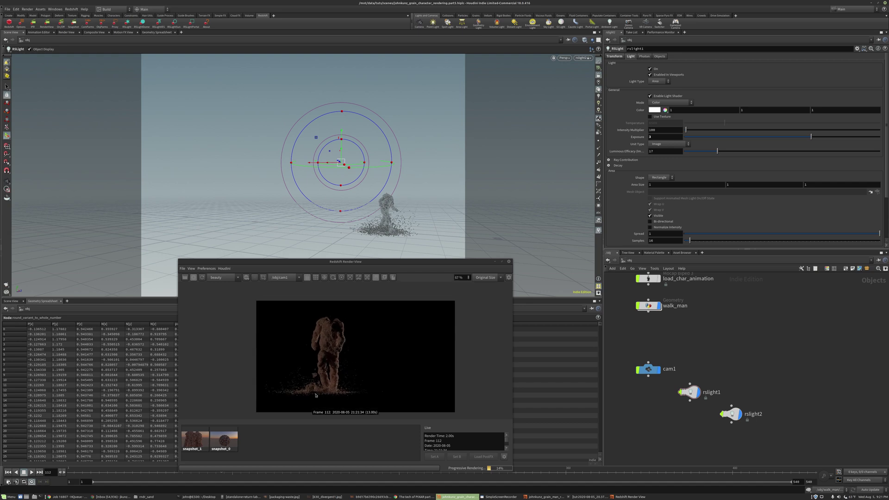
{"action": "scroll", "coordinate": [334, 331], "scroll_direction": "up", "scroll_amount": 1}
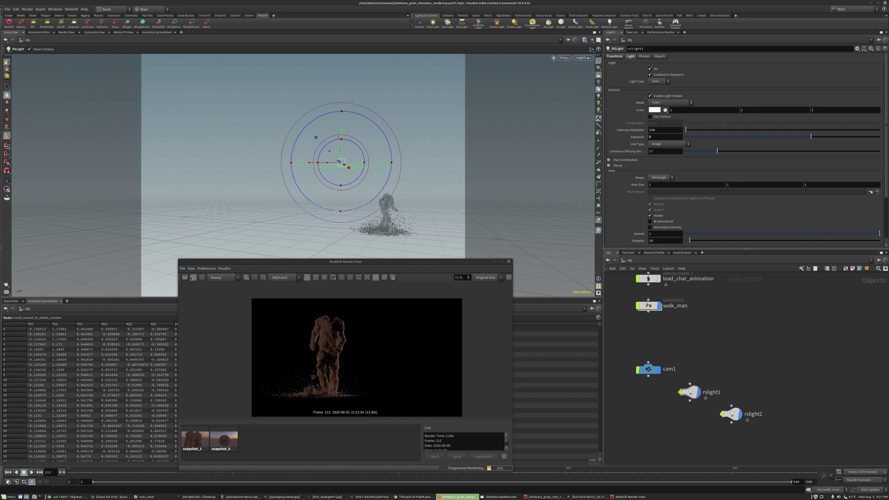
{"action": "left_click_drag", "start_coordinate": [234, 263], "coordinate": [172, 269]}
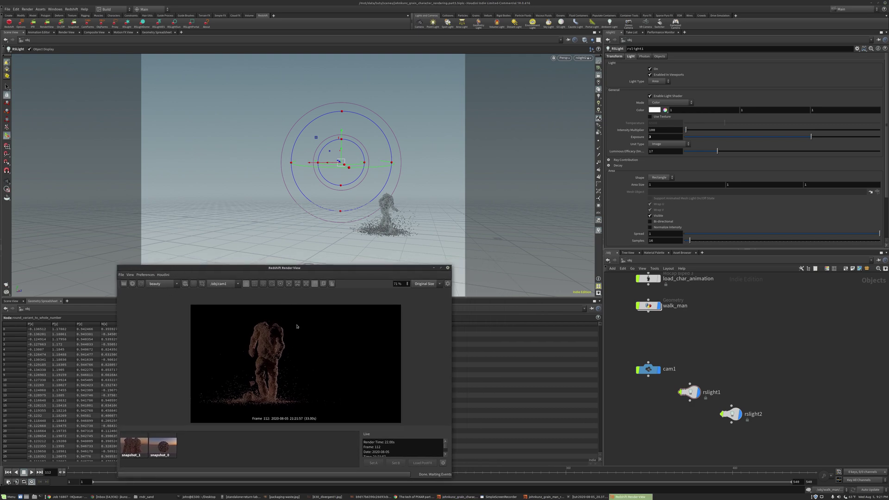
{"action": "left_click_drag", "start_coordinate": [261, 352], "coordinate": [268, 344]}
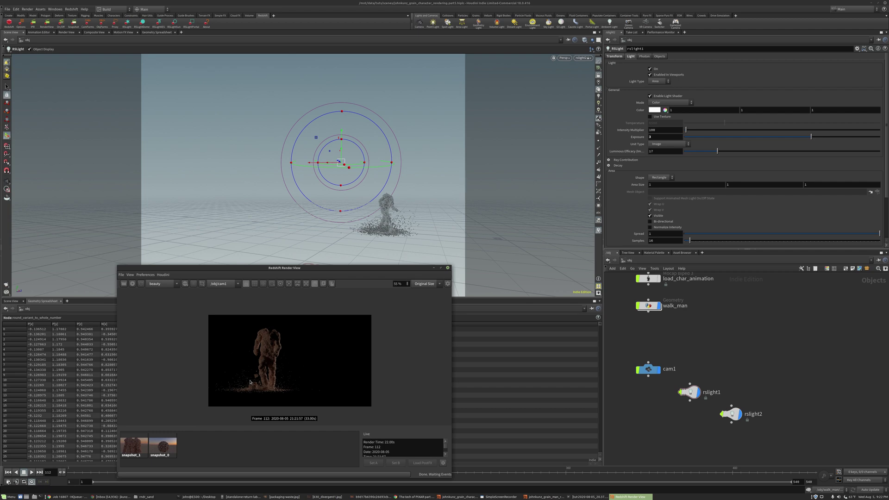
Create a grid geometry object at the object level, between walk_man and cam1
{"action": "left_click", "coordinate": [767, 321]}
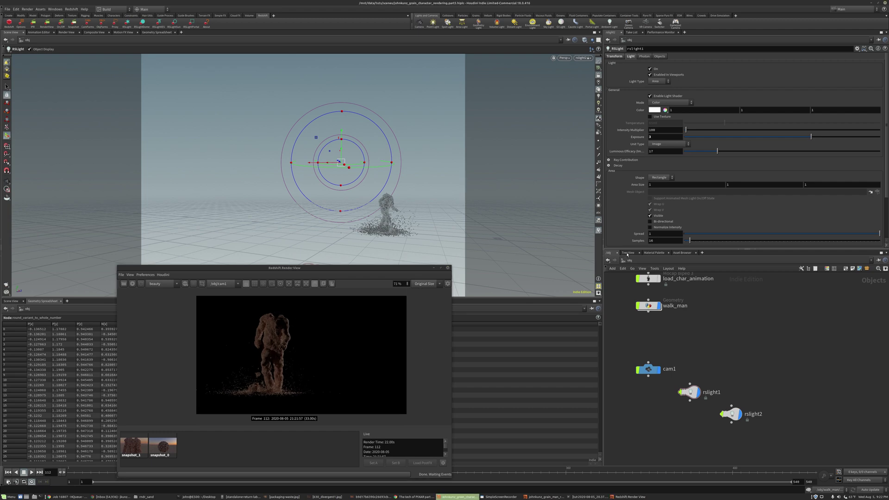
{"action": "key", "text": "Tab"}
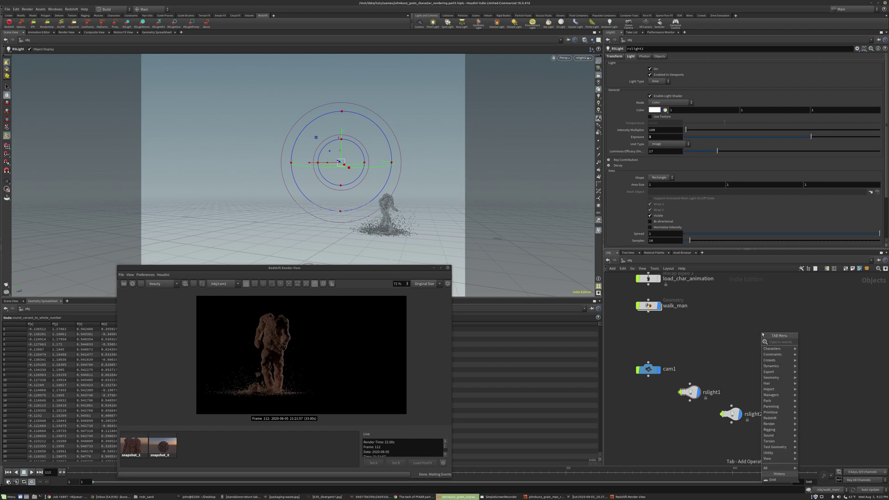
{"action": "type", "text": "gr"}
{"action": "left_click", "coordinate": [808, 341]}
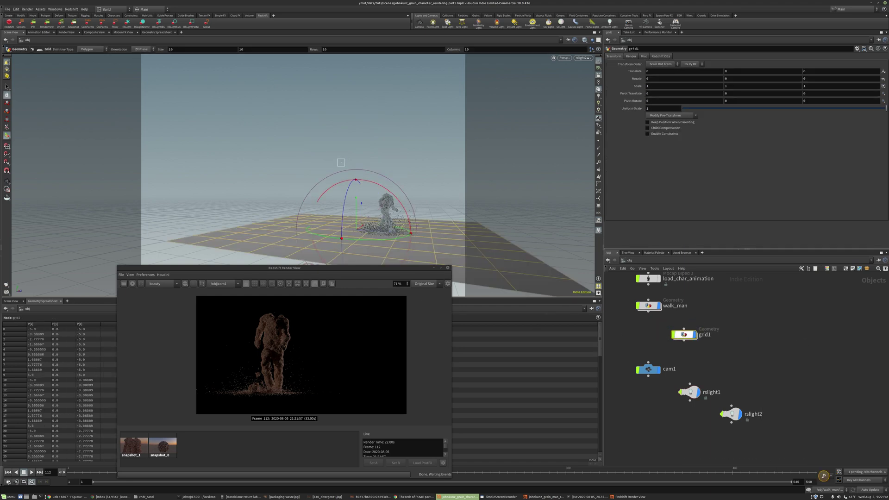
Go inside the grid1 object and set the viewport to show all objects
{"action": "double_click", "coordinate": [683, 334]}
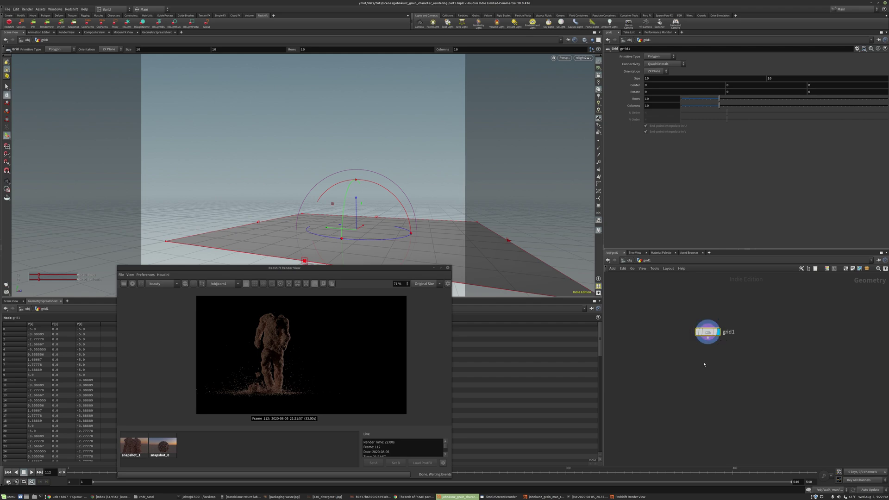
{"action": "left_click", "coordinate": [592, 40]}
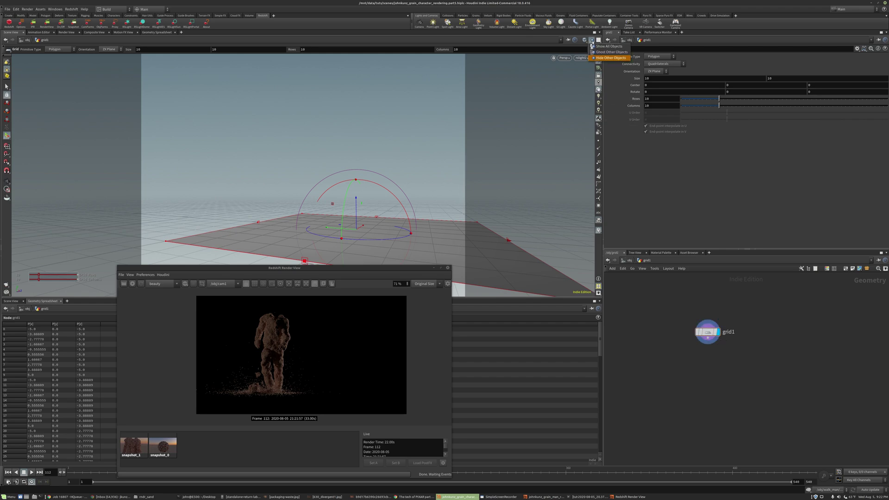
{"action": "left_click", "coordinate": [594, 47]}
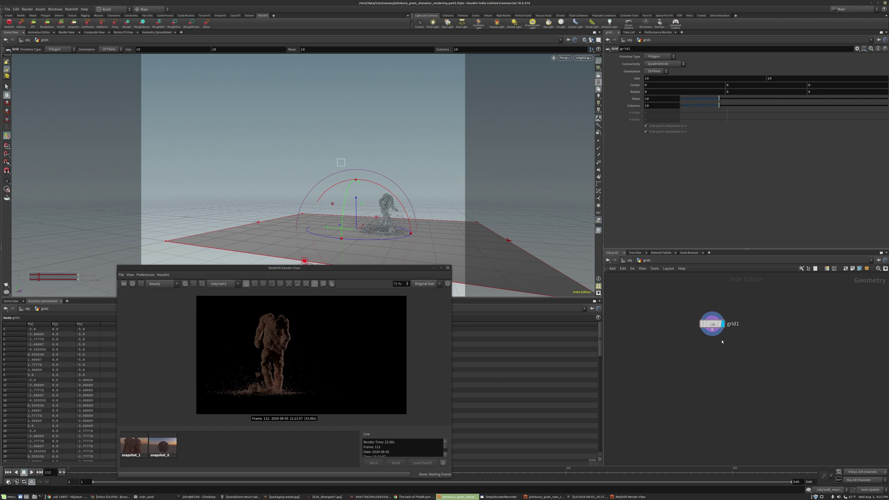
Add a Bend node after grid1 and make it the displayed node
{"action": "key", "text": "Tab"}
{"action": "key", "text": "Escape"}
{"action": "left_click", "coordinate": [713, 355]}
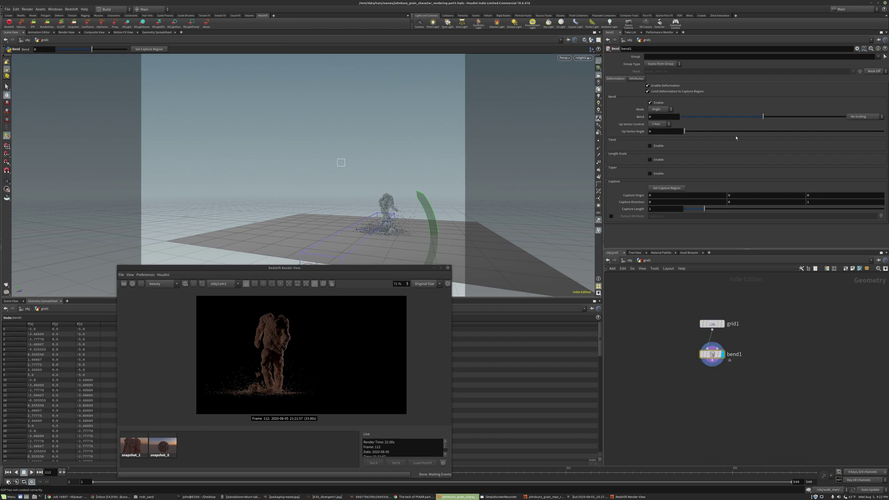
Set the bend to 90, its capture direction Z to -1 and its capture length to about 4.11
{"action": "left_click_drag", "start_coordinate": [763, 116], "coordinate": [859, 122]}
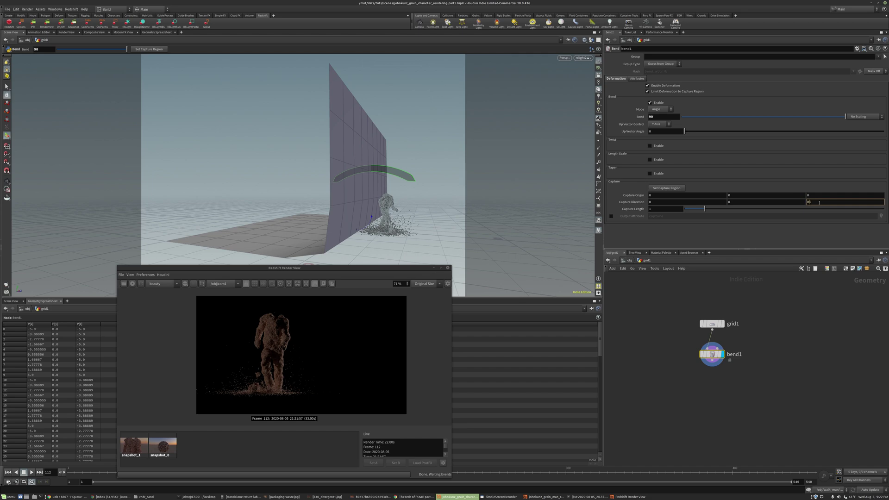
{"action": "key", "text": "Return"}
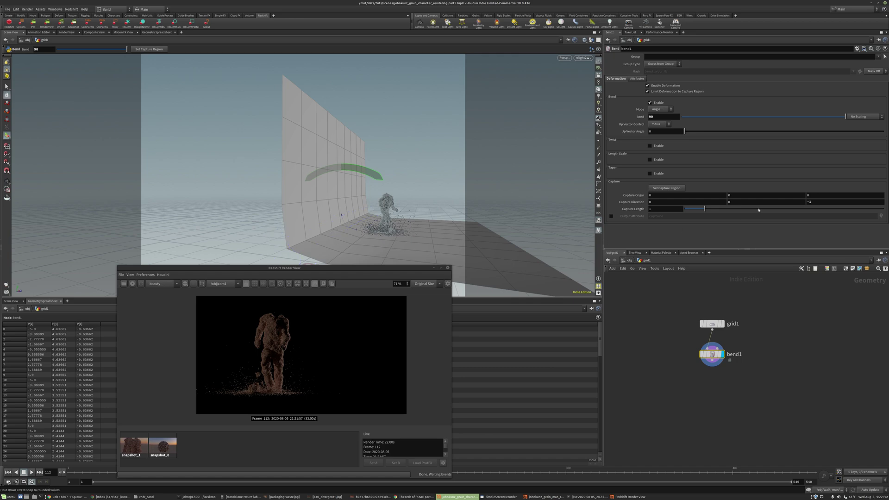
{"action": "left_click_drag", "start_coordinate": [709, 210], "coordinate": [765, 215]}
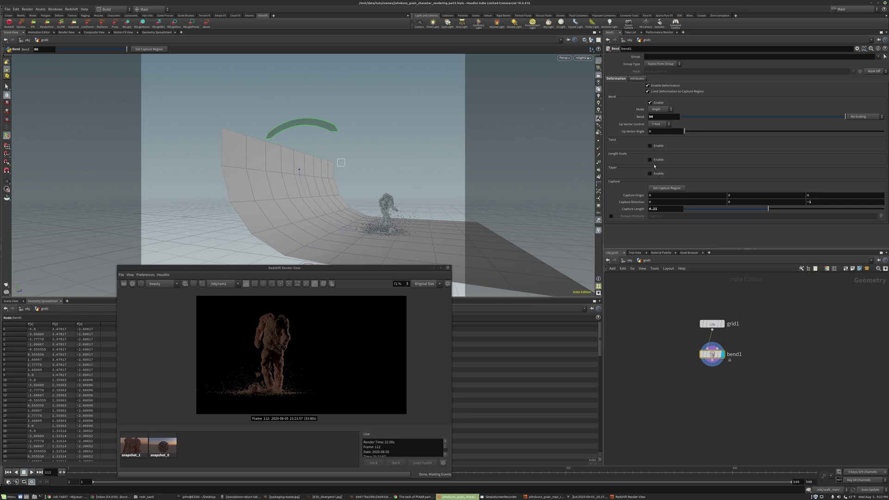
Set the grid's size to 14 by 14 with 50 rows and 50 columns
{"action": "left_click", "coordinate": [710, 323]}
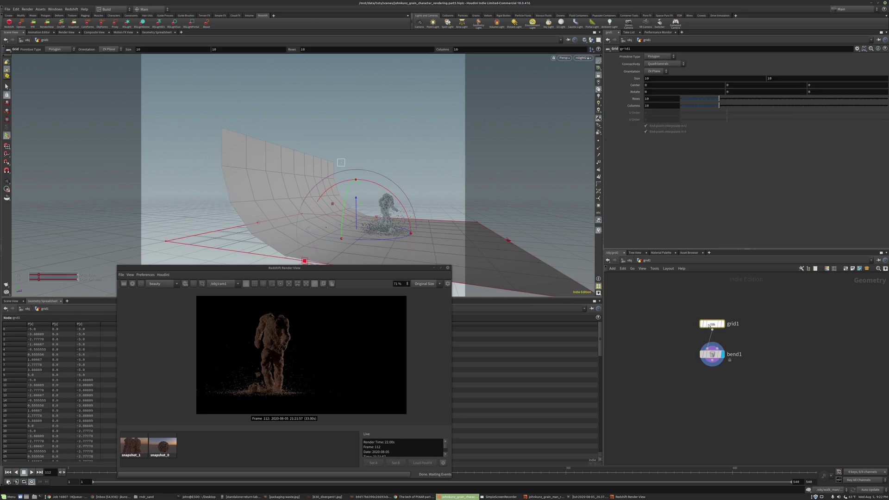
{"action": "left_click", "coordinate": [655, 79]}
{"action": "type", "text": "14"}
{"action": "key", "text": "Tab"}
{"action": "type", "text": "14"}
{"action": "key", "text": "Return"}
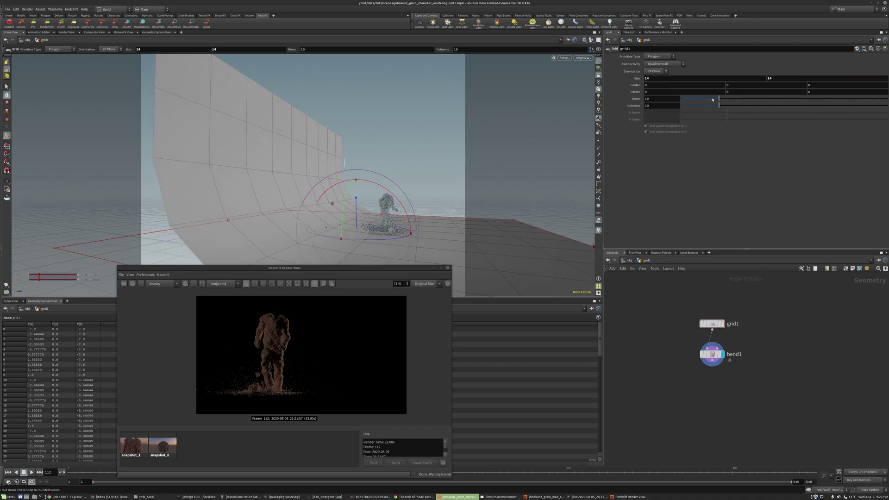
{"action": "left_click_drag", "start_coordinate": [712, 100], "coordinate": [858, 110]}
{"action": "left_click_drag", "start_coordinate": [721, 106], "coordinate": [888, 100]}
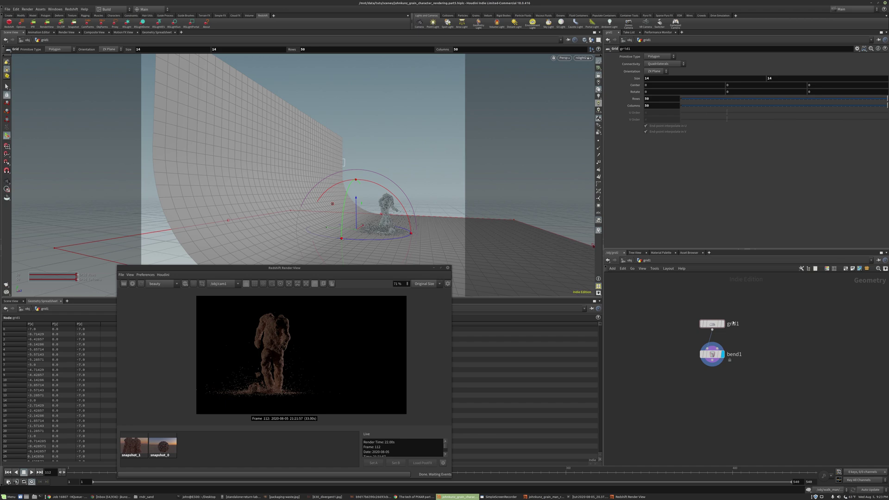
Add a Subdivide node after bend1, wire it in and make it the displayed node
{"action": "key", "text": "Tab"}
{"action": "type", "text": "sub"}
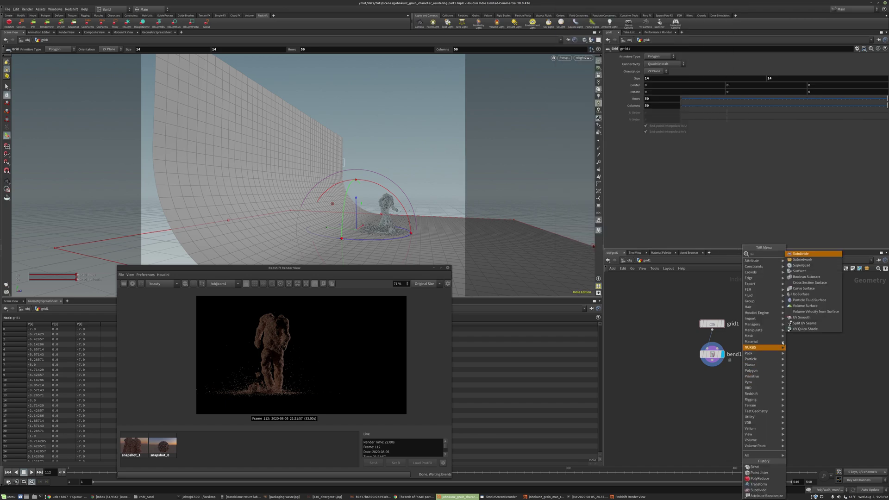
{"action": "left_click", "coordinate": [800, 254]}
{"action": "left_click", "coordinate": [720, 383]}
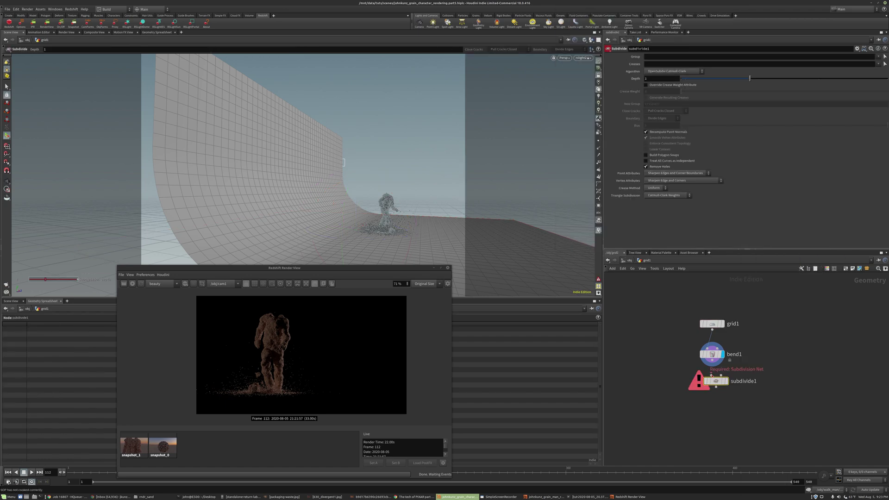
{"action": "left_click", "coordinate": [723, 381]}
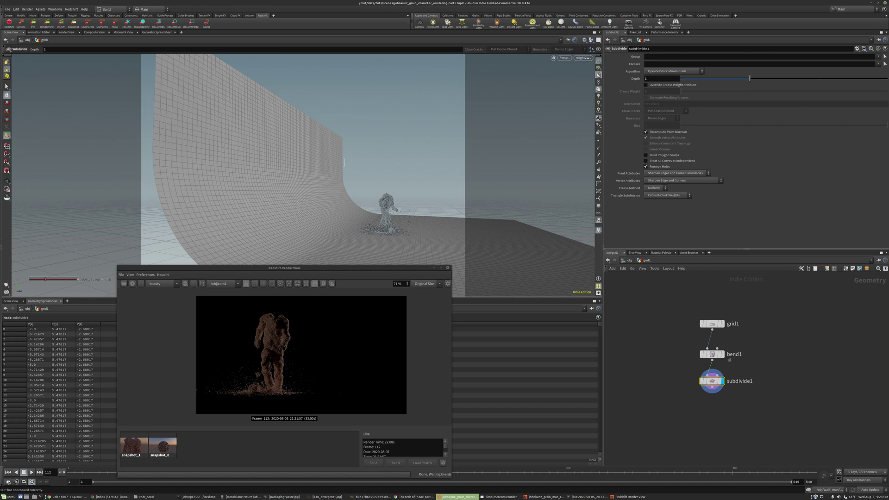
Switch the viewport to cam1 and start a Redshift render of the character against the backdrop
{"action": "left_click", "coordinate": [583, 57]}
{"action": "left_click", "coordinate": [599, 86]}
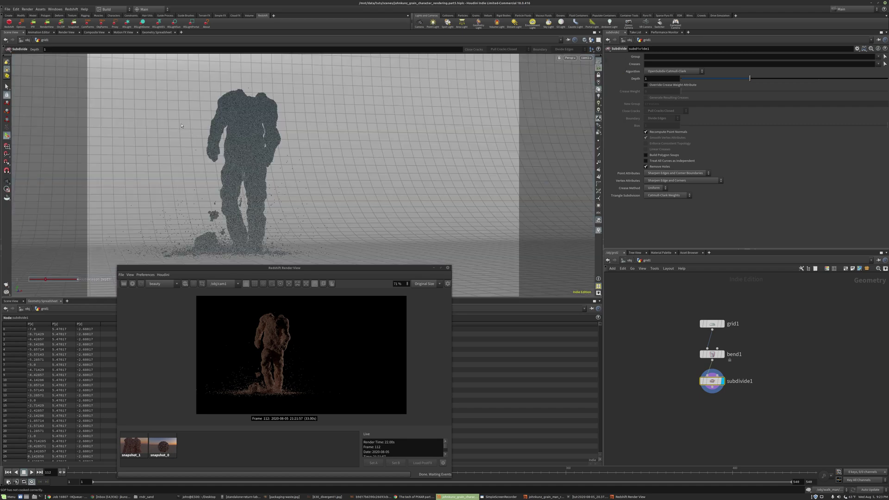
{"action": "left_click", "coordinate": [132, 284]}
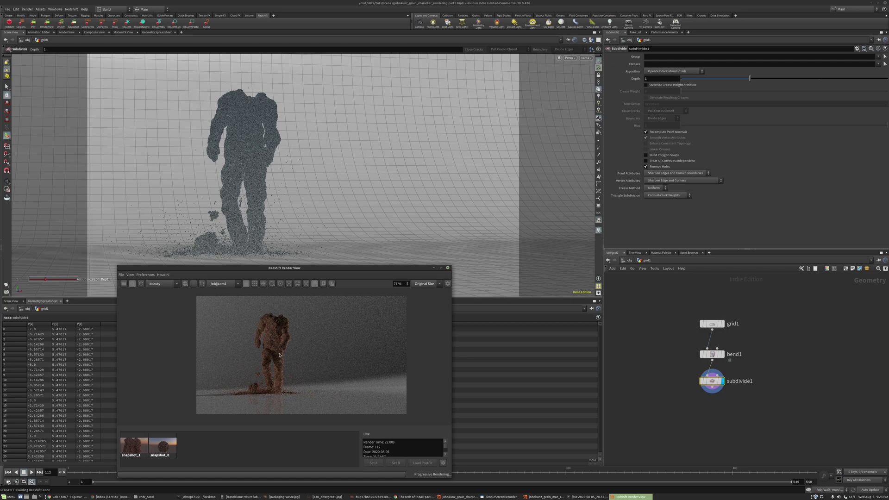
{"action": "scroll", "coordinate": [283, 327], "scroll_direction": "up", "scroll_amount": 3}
{"action": "scroll", "coordinate": [253, 378], "scroll_direction": "down", "scroll_amount": 4}
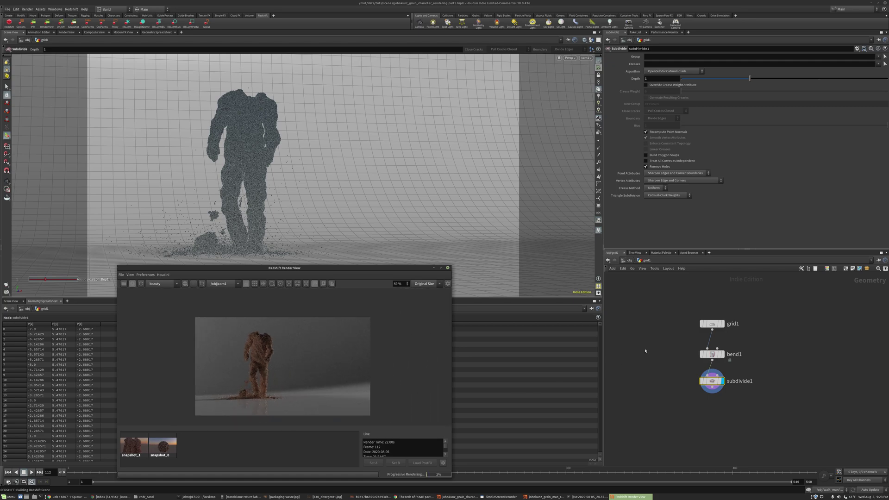
Create an RS Material Builder in the mat network and assign it to the grid backdrop
{"action": "left_click", "coordinate": [630, 260]}
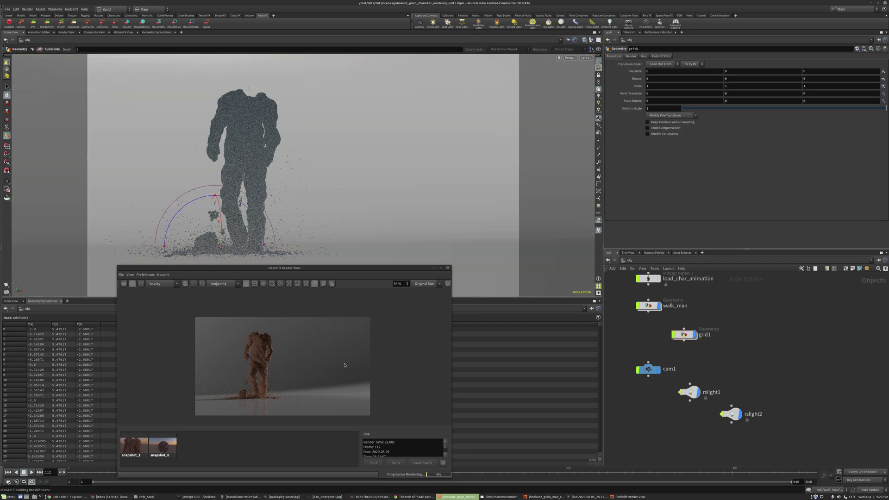
{"action": "left_click", "coordinate": [632, 269]}
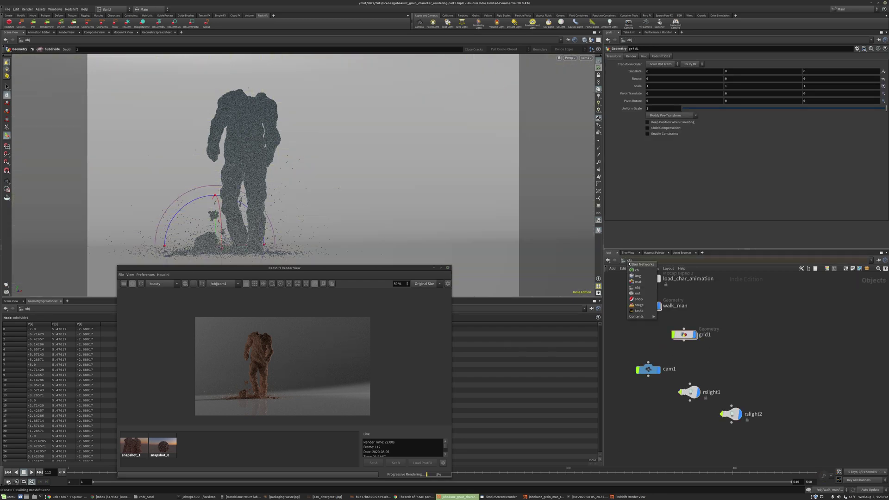
{"action": "left_click", "coordinate": [643, 280]}
{"action": "key", "text": "Tab"}
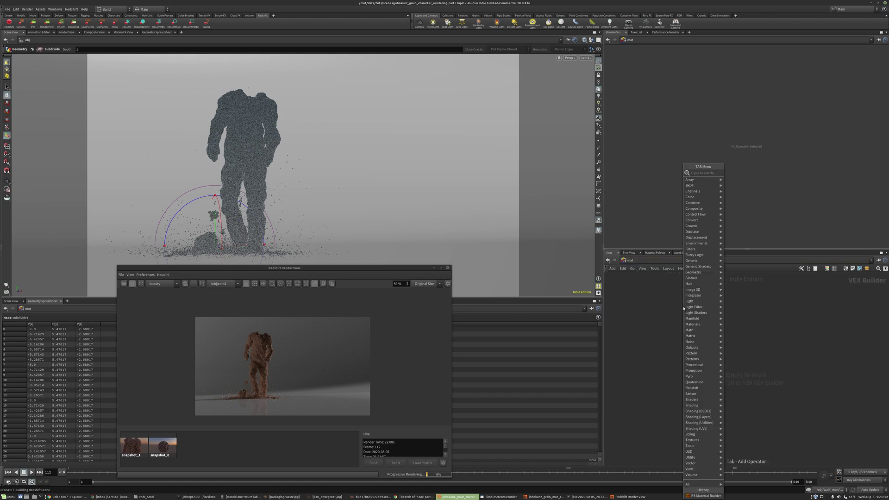
{"action": "type", "text": "mat"}
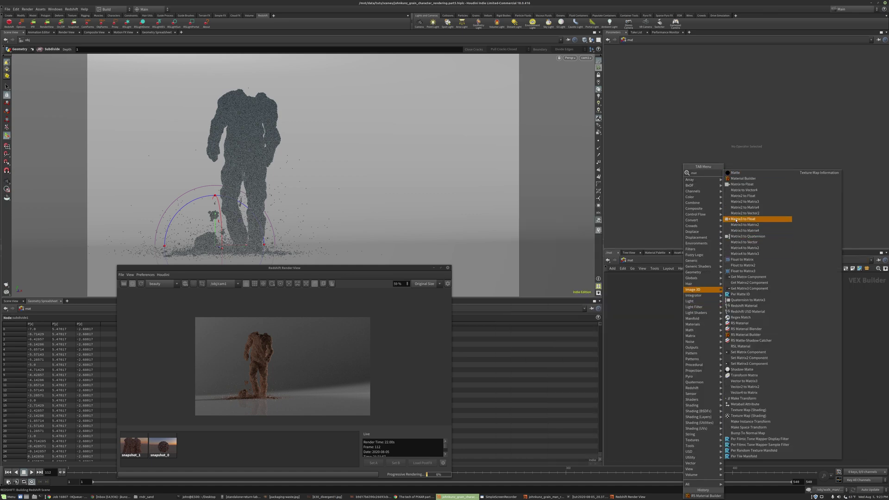
{"action": "left_click", "coordinate": [746, 335]}
{"action": "left_click", "coordinate": [692, 343]}
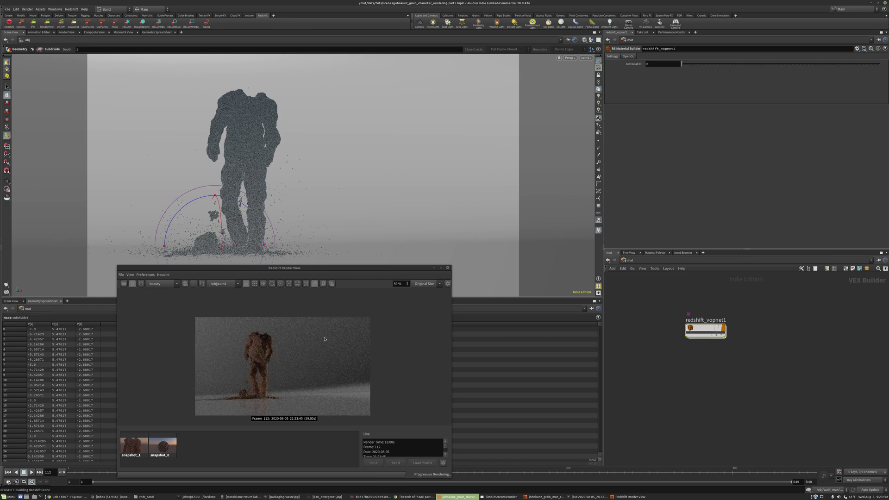
{"action": "left_click_drag", "start_coordinate": [705, 328], "coordinate": [470, 193]}
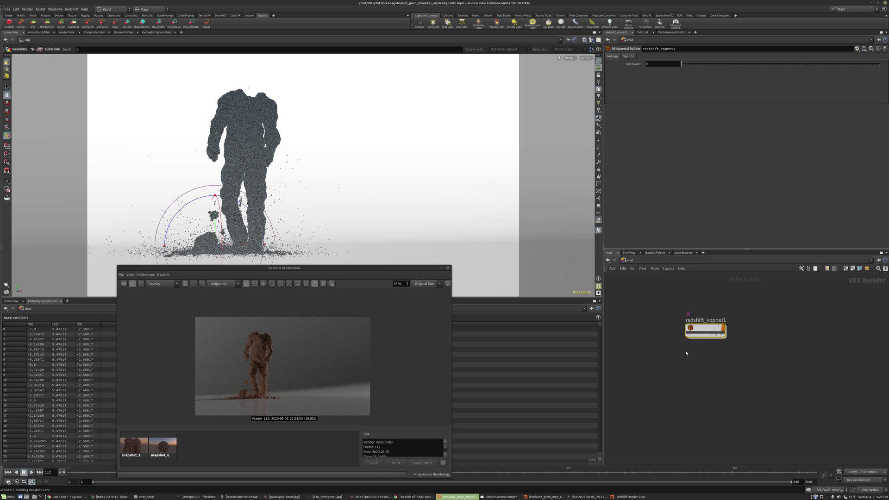
Inside redshift_vopnet1, set the diffuse weight of Material1 to 0.2
{"action": "scroll", "coordinate": [705, 331], "scroll_direction": "up", "scroll_amount": 2}
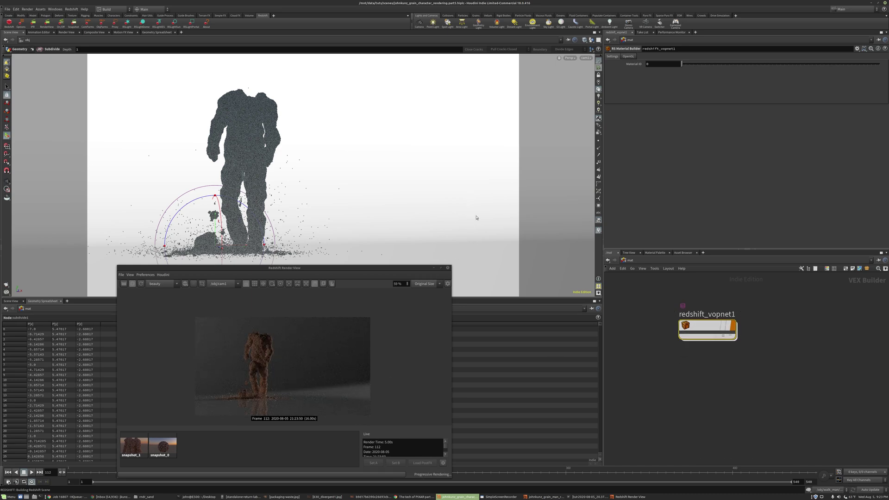
{"action": "double_click", "coordinate": [696, 322]}
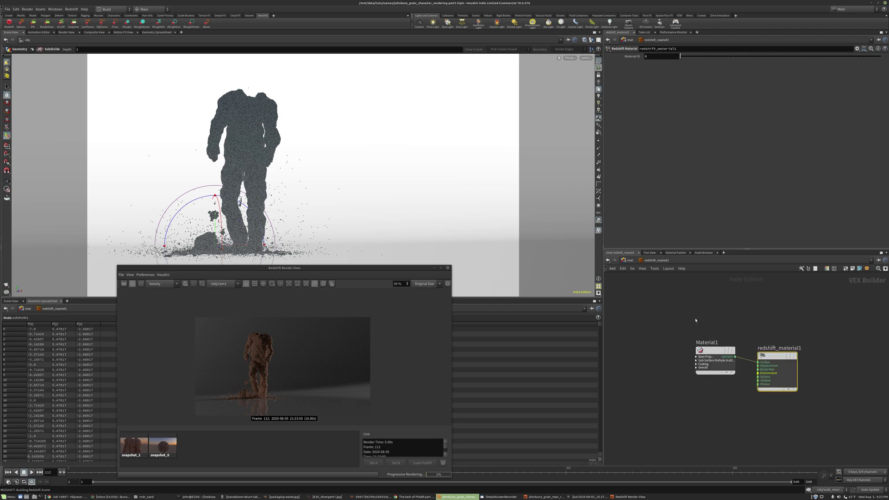
{"action": "left_click_drag", "start_coordinate": [725, 327], "coordinate": [708, 361]}
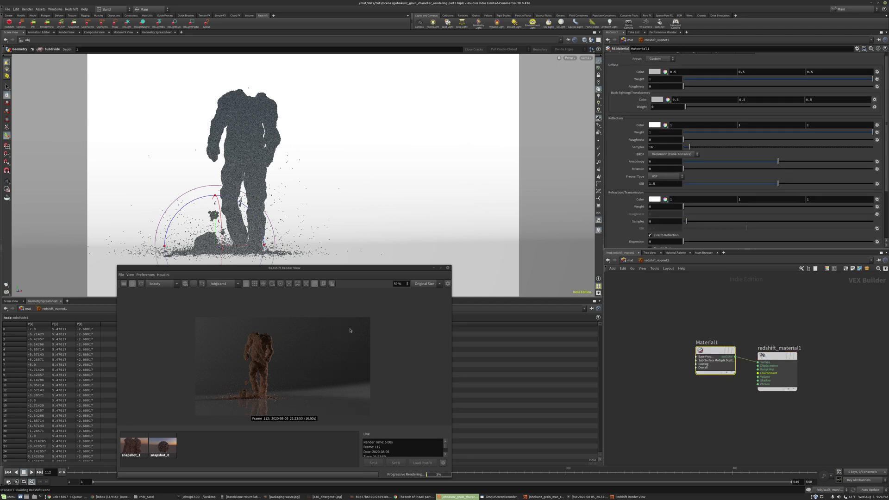
{"action": "left_click", "coordinate": [673, 78]}
{"action": "type", "text": ".2"}
{"action": "key", "text": "Return"}
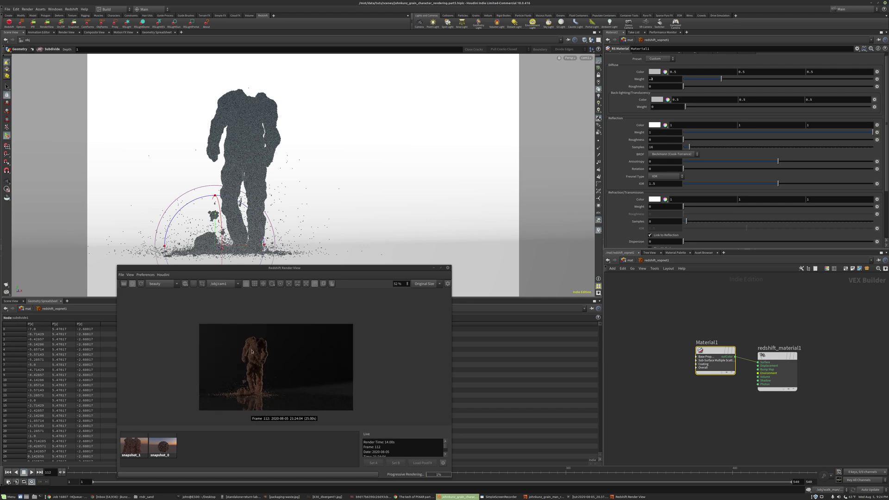
{"action": "scroll", "coordinate": [262, 357], "scroll_direction": "up", "scroll_amount": 1}
{"action": "scroll", "coordinate": [224, 368], "scroll_direction": "up", "scroll_amount": 1}
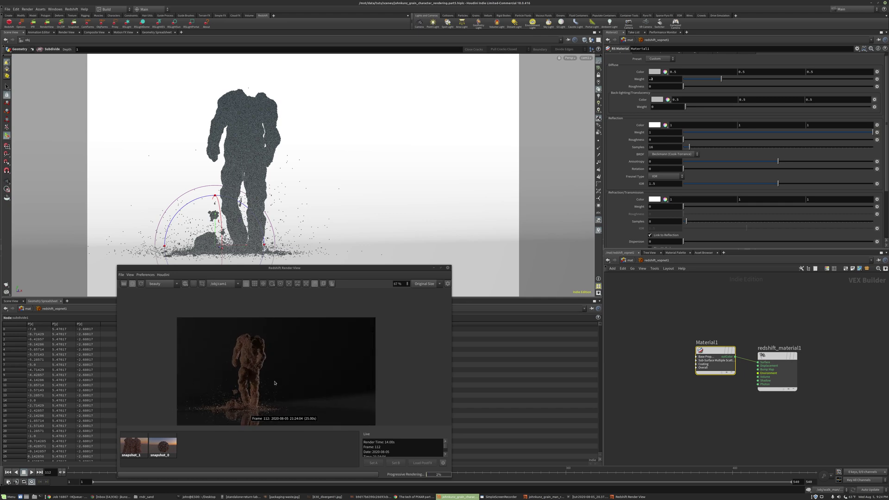
Try a reflection roughness of about 0.165 on Material1, reset it to 0 and inspect the rendered floor reflection
{"action": "left_click", "coordinate": [715, 140]}
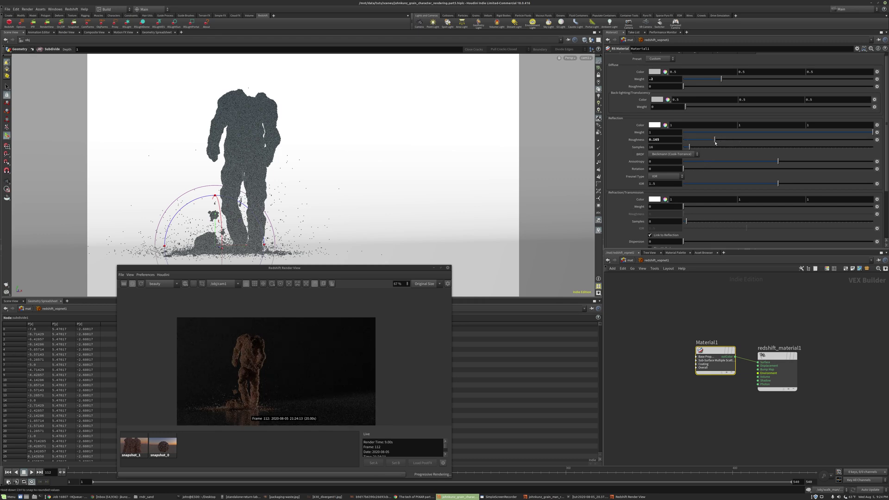
{"action": "left_click", "coordinate": [705, 140]}
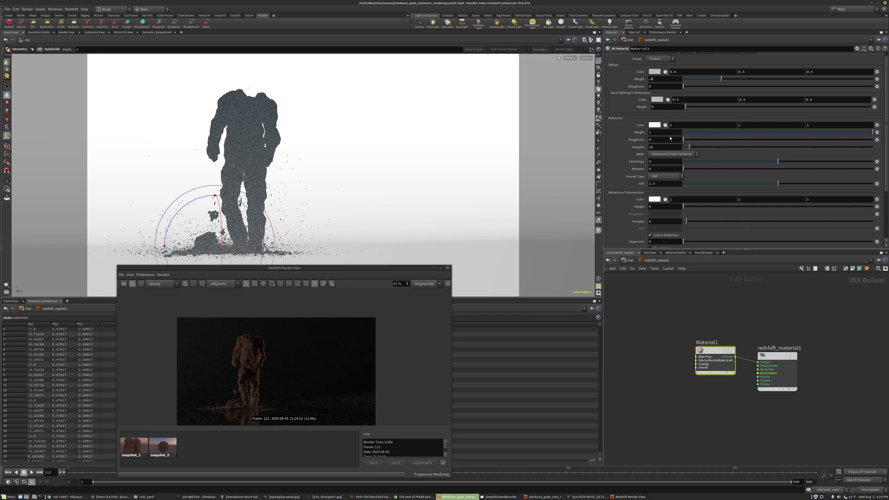
{"action": "scroll", "coordinate": [258, 413], "scroll_direction": "up", "scroll_amount": 5}
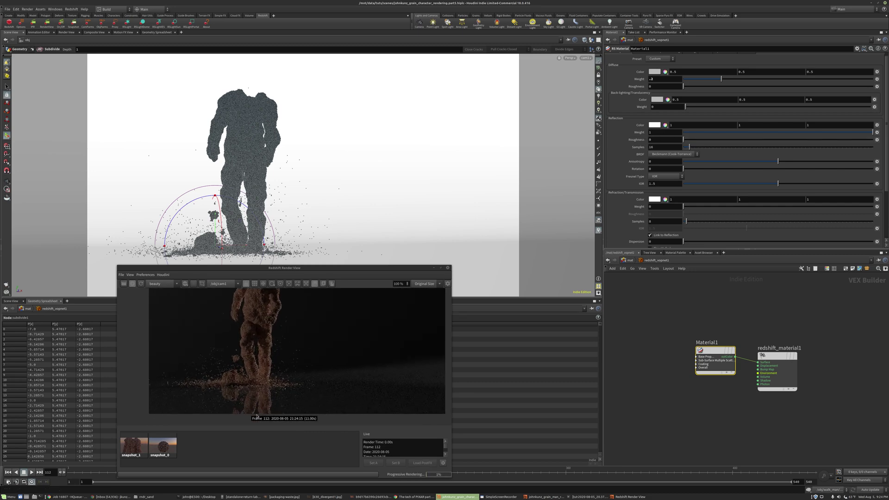
{"action": "scroll", "coordinate": [263, 400], "scroll_direction": "down", "scroll_amount": 5}
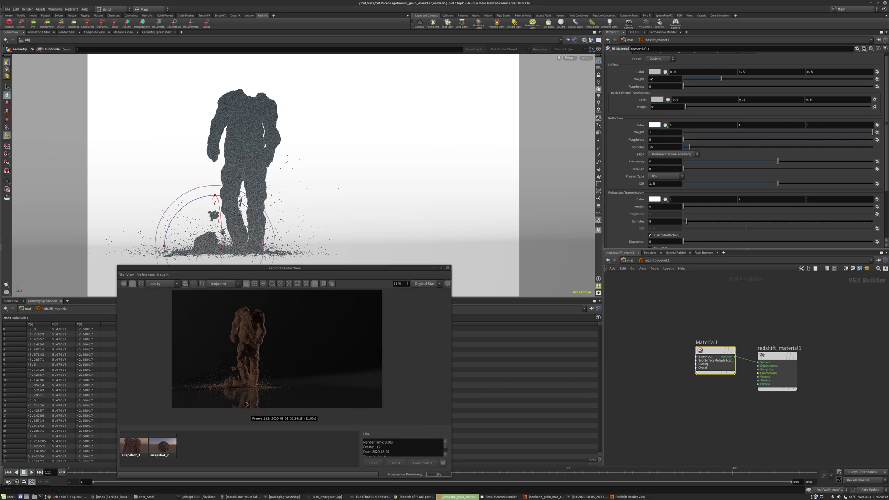
{"action": "scroll", "coordinate": [232, 406], "scroll_direction": "up", "scroll_amount": 1}
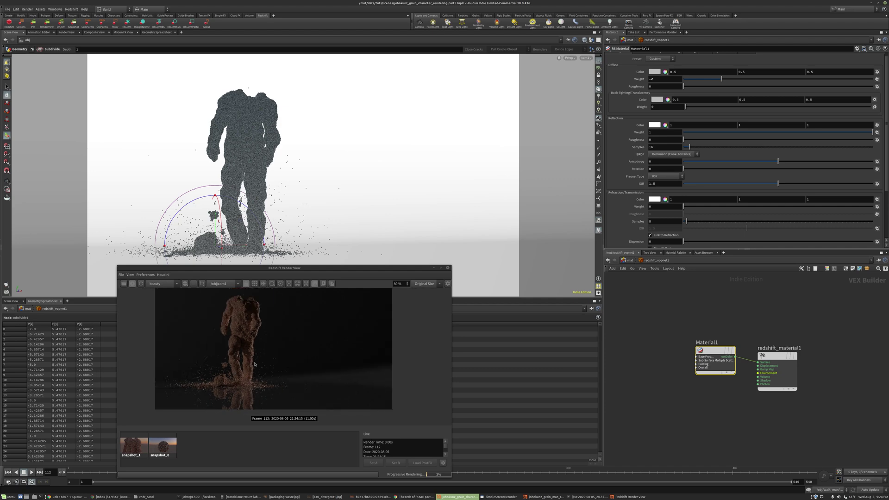
Try a reflection roughness of 0.4 on Material1 and inspect the floor around the character's feet in the render
{"action": "left_click", "coordinate": [665, 141]}
{"action": "type", "text": ".4"}
{"action": "key", "text": "Return"}
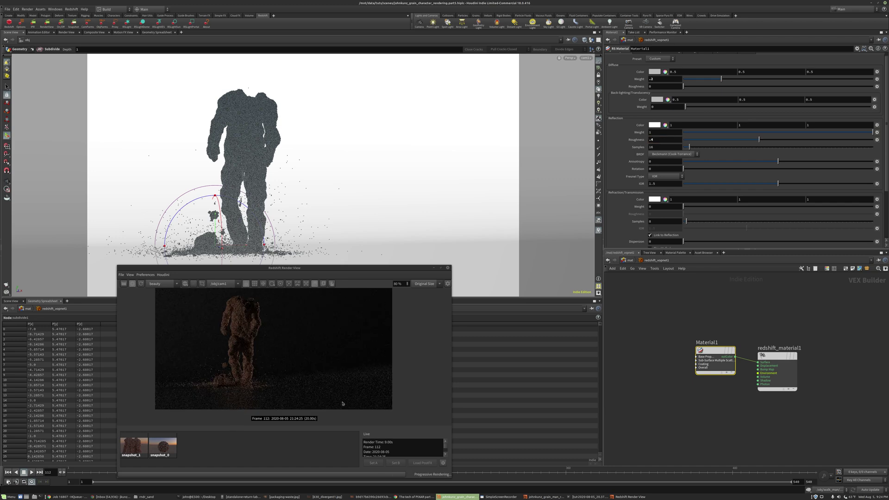
{"action": "scroll", "coordinate": [242, 405], "scroll_direction": "up", "scroll_amount": 4}
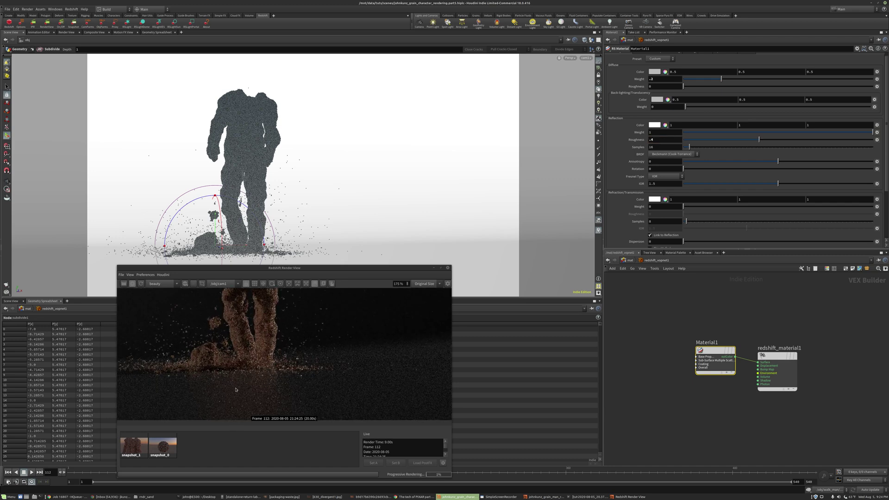
{"action": "scroll", "coordinate": [241, 370], "scroll_direction": "down", "scroll_amount": 3}
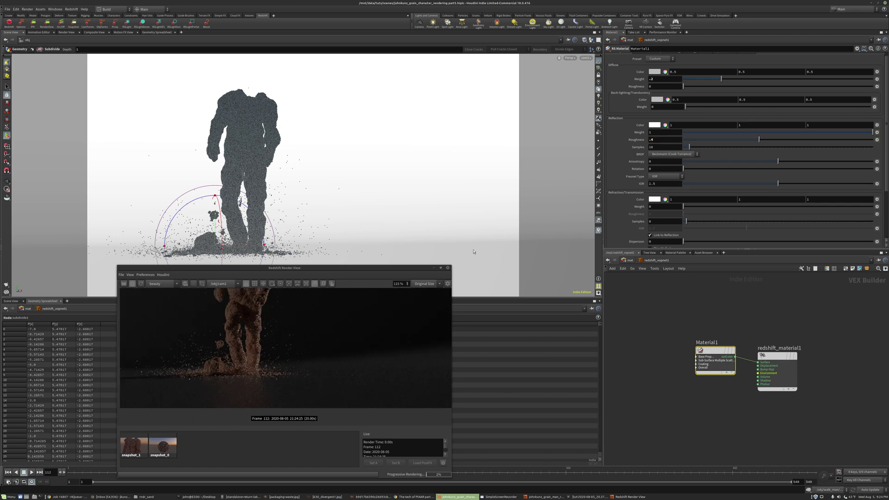
{"action": "scroll", "coordinate": [222, 399], "scroll_direction": "down", "scroll_amount": 1}
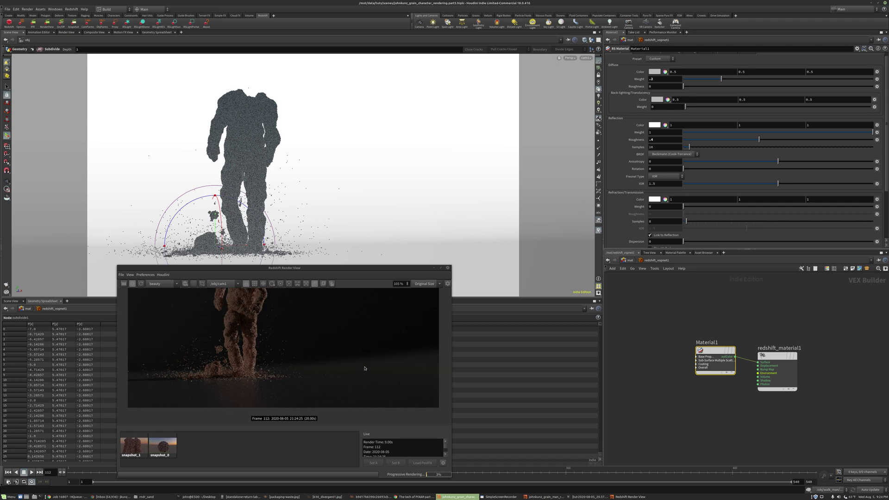
Set Material1's reflection roughness to 0.35 and slightly lower its reflection IOR
{"action": "left_click", "coordinate": [651, 140]}
{"action": "type", "text": ".35"}
{"action": "key", "text": "Return"}
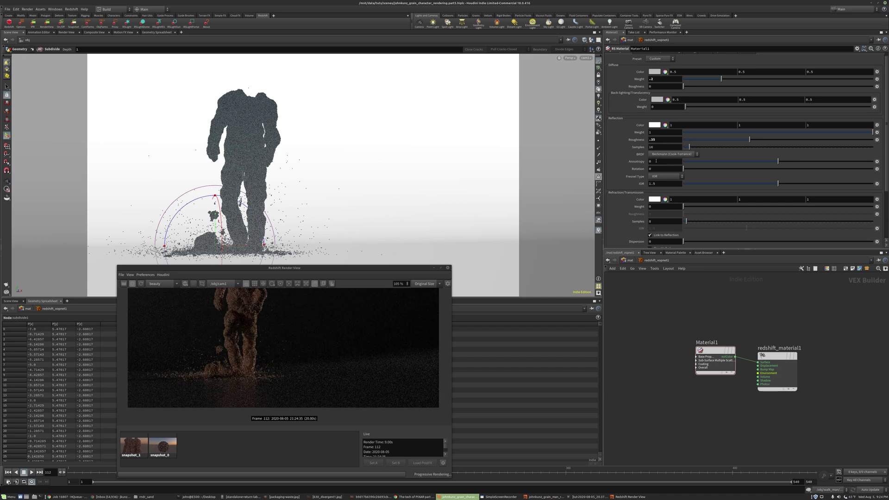
{"action": "scroll", "coordinate": [273, 380], "scroll_direction": "down", "scroll_amount": 4}
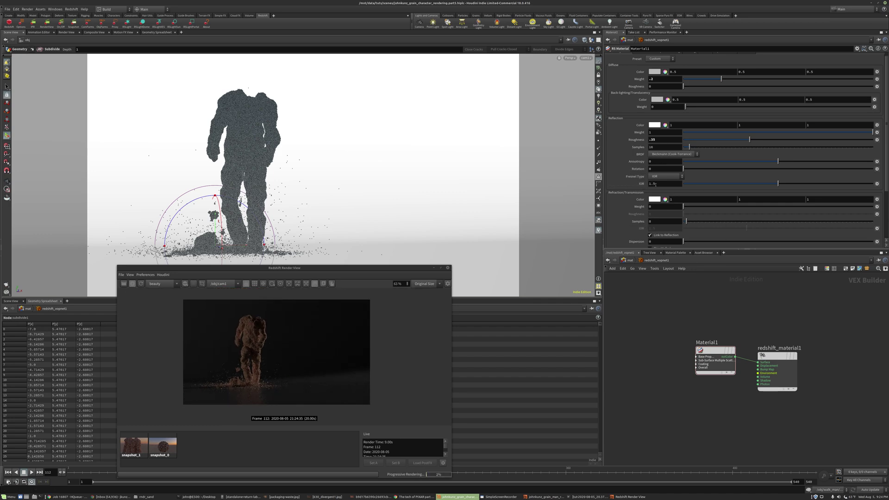
{"action": "double_click", "coordinate": [653, 184]}
{"action": "left_click_drag", "start_coordinate": [756, 186], "coordinate": [764, 184]}
Return to the obj network, select rslight1, look through it in the viewport and pull it farther back from the backdrop
{"action": "left_click", "coordinate": [630, 260]}
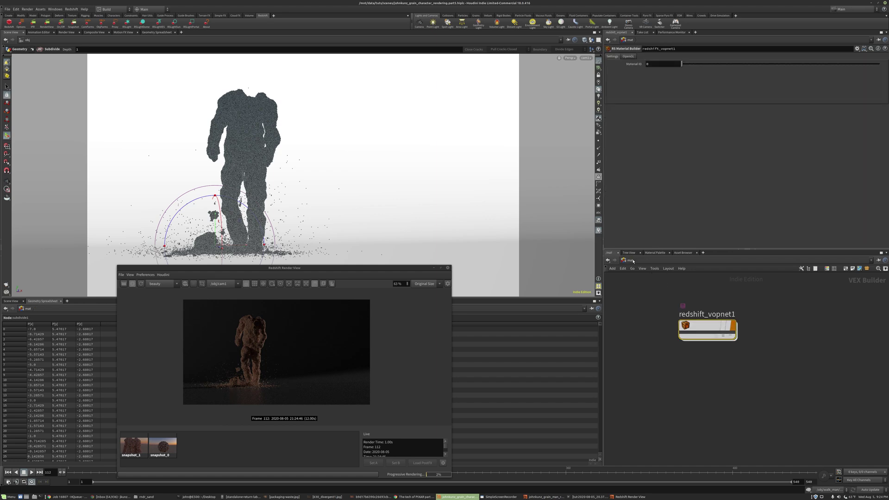
{"action": "left_click", "coordinate": [631, 261]}
{"action": "left_click", "coordinate": [641, 287]}
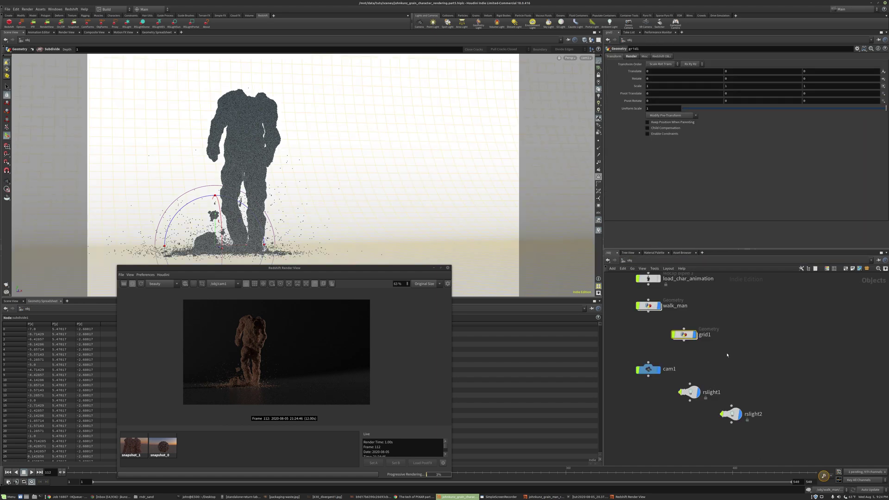
{"action": "left_click", "coordinate": [694, 394]}
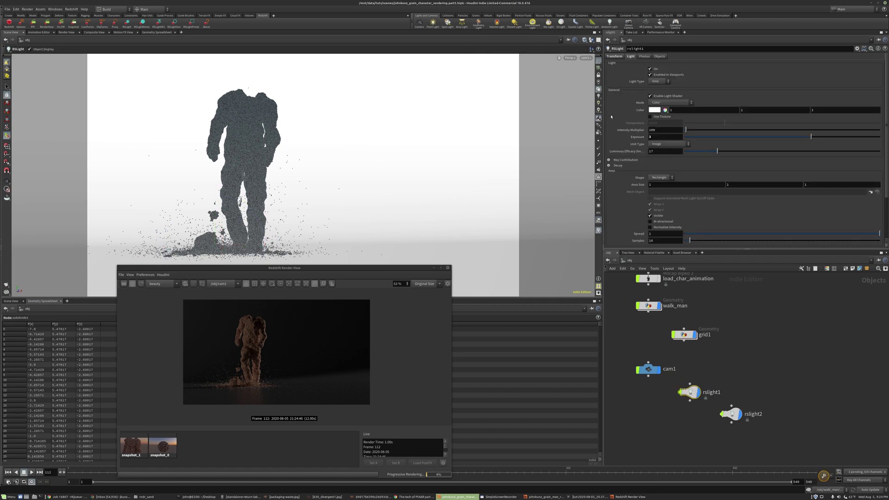
{"action": "left_click", "coordinate": [586, 57]}
{"action": "mouse_move", "coordinate": [597, 95]}
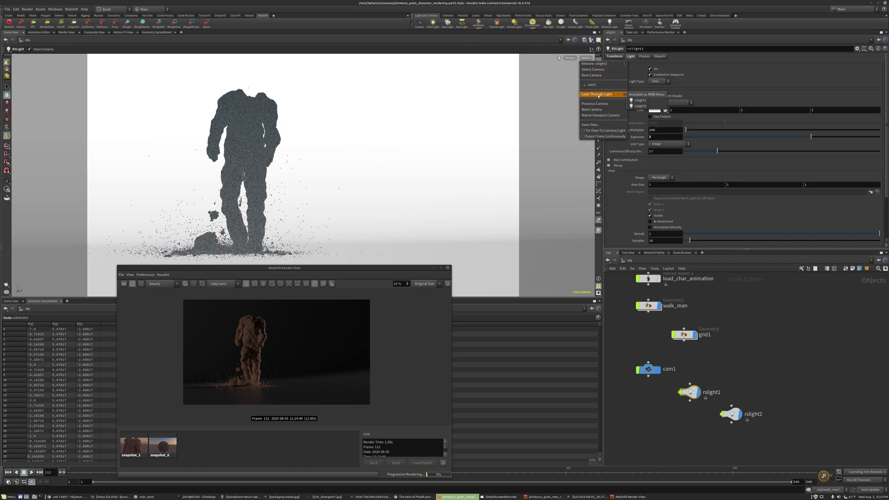
{"action": "left_click", "coordinate": [640, 100]}
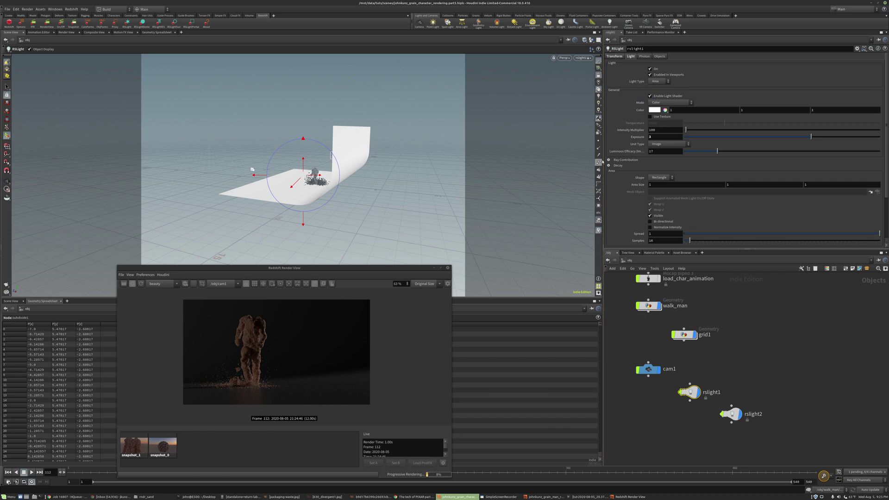
Try an exposure of 5 on rslight1
{"action": "left_click", "coordinate": [657, 138]}
{"action": "type", "text": "5"}
{"action": "key", "text": "Return"}
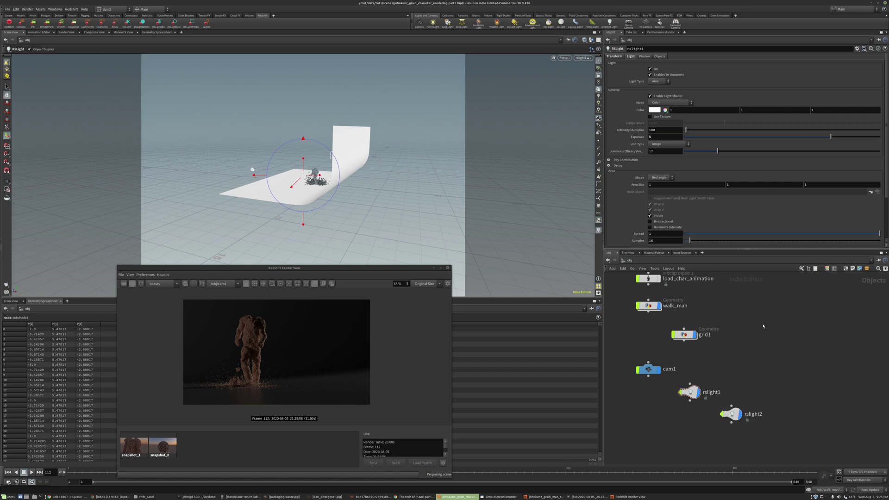
Set rslight1's exposure to 6 and check the brighter character in the render
{"action": "left_click", "coordinate": [650, 137]}
{"action": "type", "text": "6"}
{"action": "key", "text": "Return"}
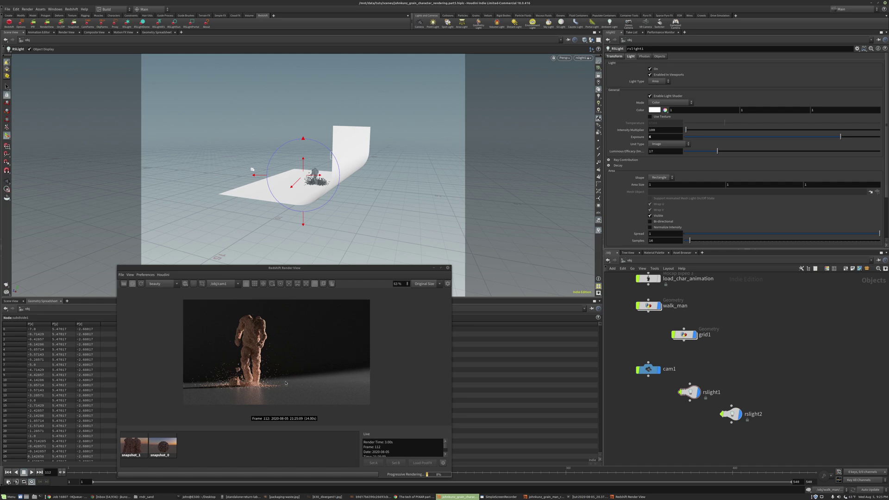
{"action": "scroll", "coordinate": [197, 388], "scroll_direction": "down", "scroll_amount": 2}
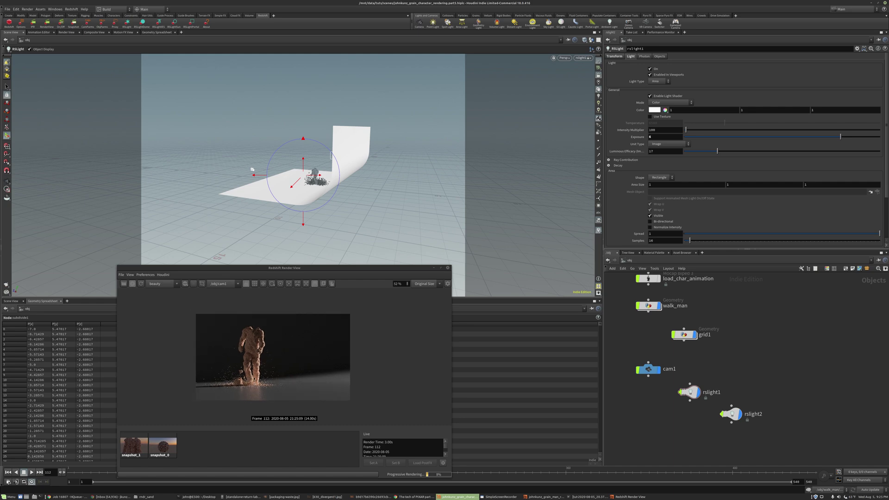
{"action": "scroll", "coordinate": [257, 381], "scroll_direction": "up", "scroll_amount": 3}
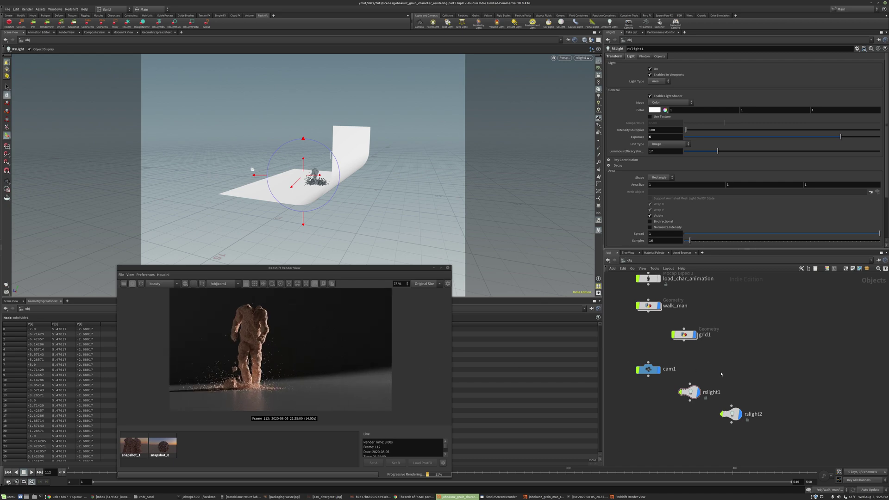
Look through rslight2 in the viewport and reposition it so that more of the curved backdrop falls within its view
{"action": "left_click", "coordinate": [582, 58]}
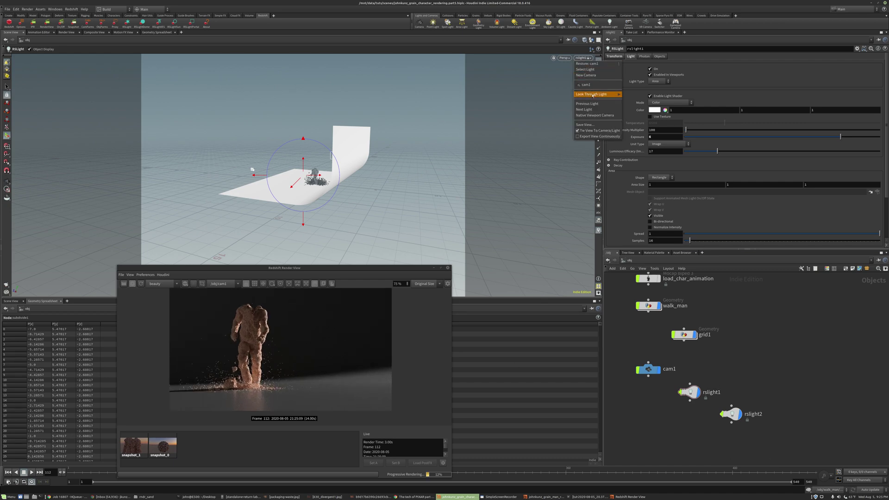
{"action": "left_click", "coordinate": [633, 109]}
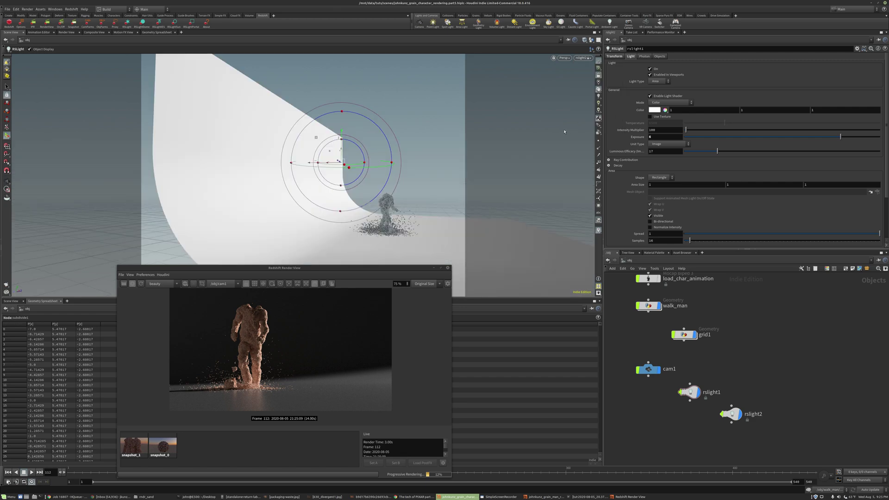
{"action": "left_click_drag", "start_coordinate": [414, 213], "coordinate": [380, 225]}
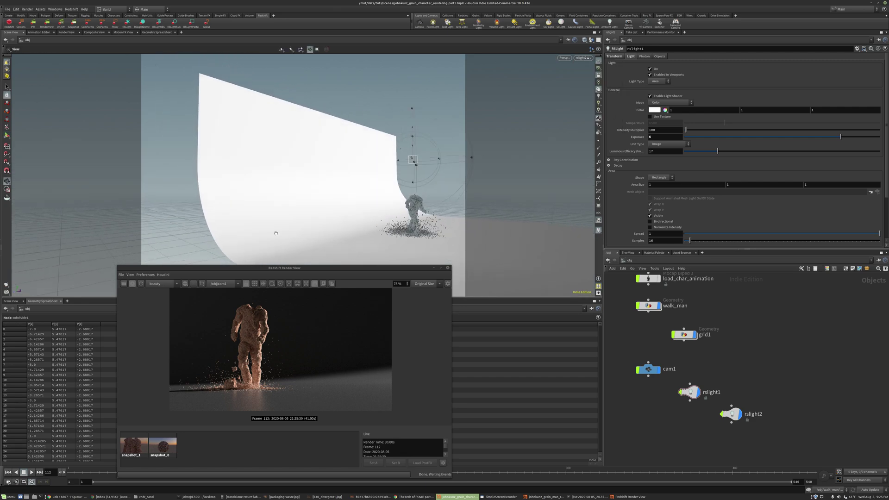
{"action": "key", "text": "Return"}
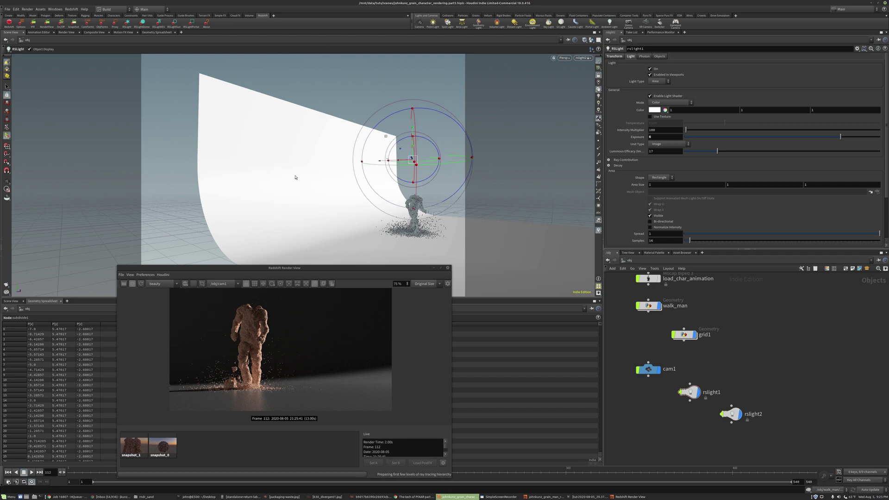
Select rslight2, try an exposure of 1, and set its exposure to 2
{"action": "left_click", "coordinate": [736, 415]}
{"action": "left_click", "coordinate": [658, 136]}
{"action": "type", "text": "1"}
{"action": "key", "text": "Return"}
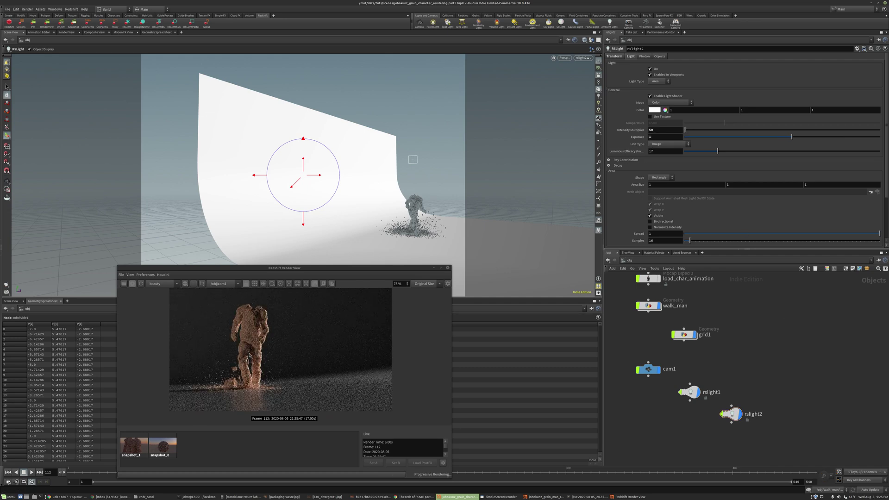
{"action": "scroll", "coordinate": [189, 382], "scroll_direction": "down", "scroll_amount": 1}
{"action": "double_click", "coordinate": [657, 137]}
{"action": "type", "text": "2"}
{"action": "key", "text": "Return"}
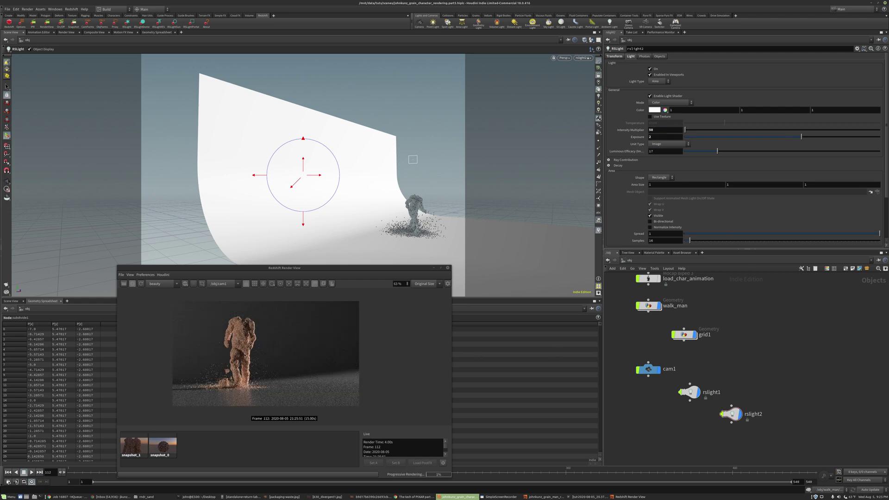
Turn rslight2 gradually away from the character toward the open side of the backdrop and check the lighting in the render
{"action": "key", "text": "Escape"}
{"action": "left_click_drag", "start_coordinate": [345, 200], "coordinate": [398, 203]}
{"action": "key", "text": "Return"}
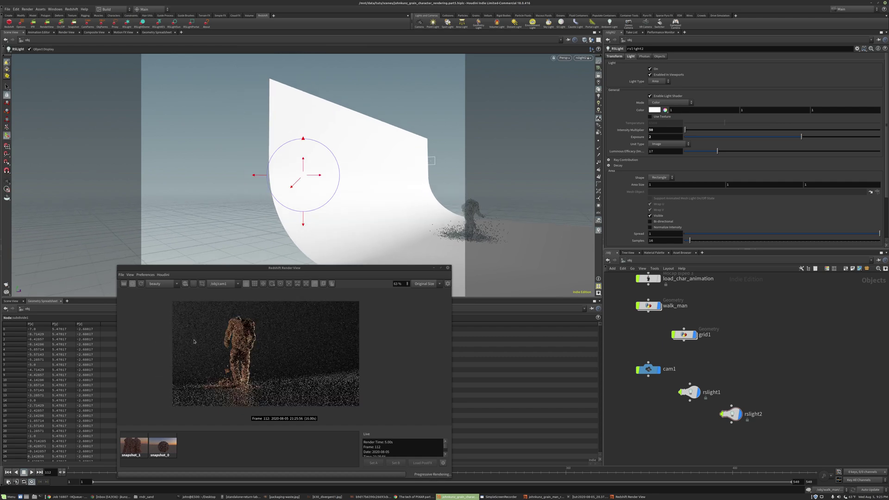
{"action": "scroll", "coordinate": [201, 335], "scroll_direction": "down", "scroll_amount": 2}
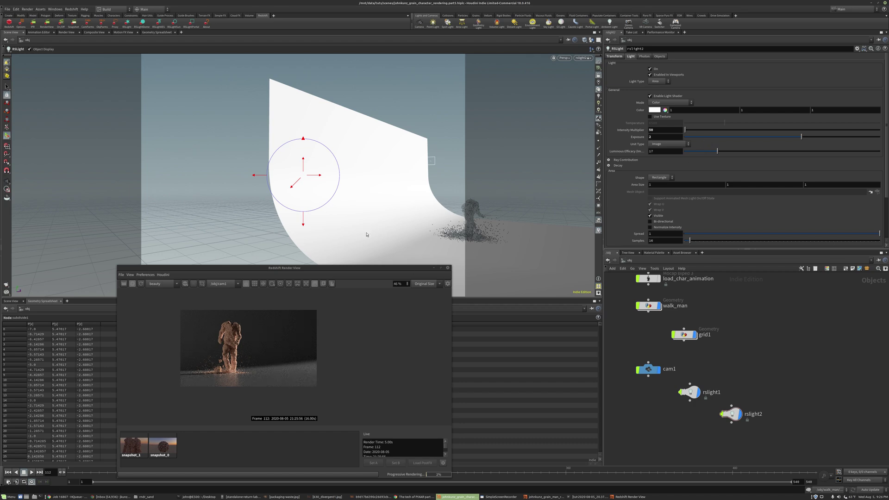
{"action": "key", "text": "Escape"}
{"action": "left_click_drag", "start_coordinate": [369, 218], "coordinate": [421, 230]}
{"action": "key", "text": "Return"}
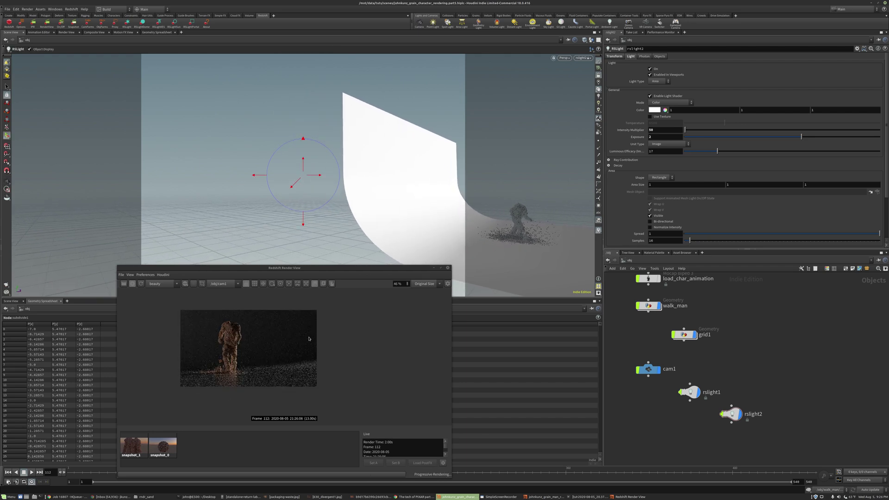
{"action": "scroll", "coordinate": [247, 334], "scroll_direction": "up", "scroll_amount": 2}
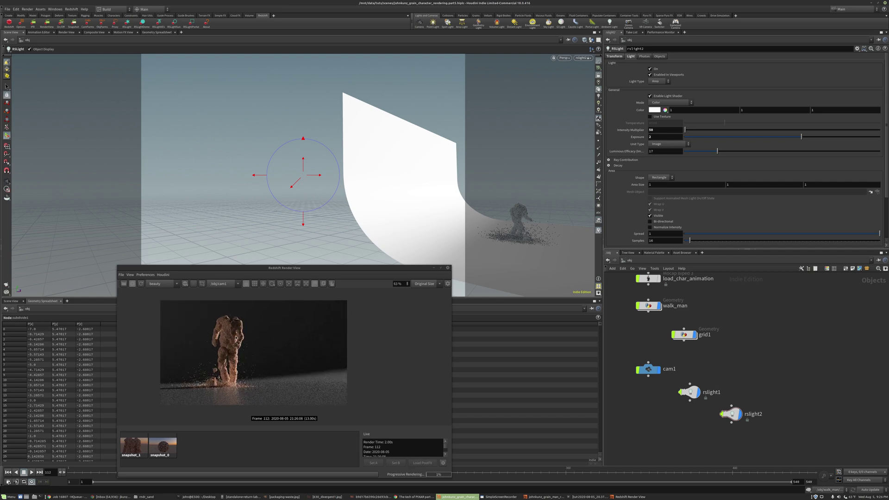
{"action": "scroll", "coordinate": [195, 364], "scroll_direction": "up", "scroll_amount": 2}
{"action": "scroll", "coordinate": [162, 364], "scroll_direction": "down", "scroll_amount": 1}
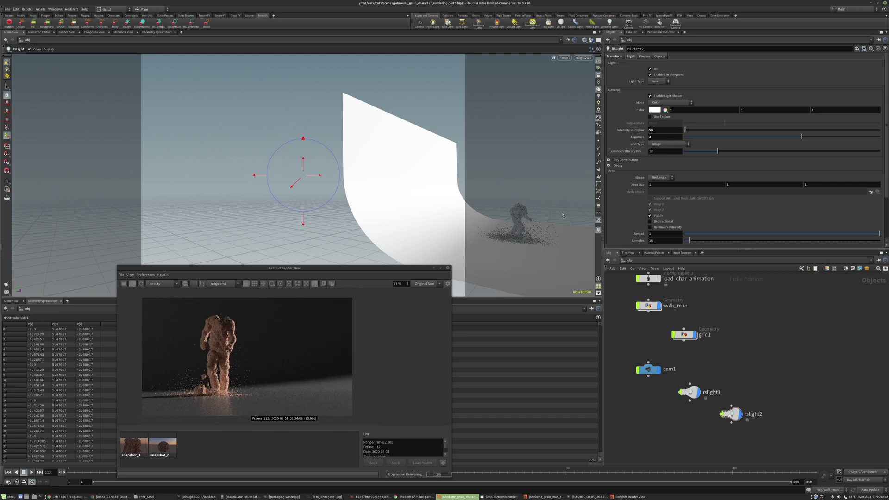
Try an exposure of 3 on rslight2 and check the render
{"action": "double_click", "coordinate": [650, 138]}
{"action": "type", "text": "3"}
{"action": "key", "text": "Return"}
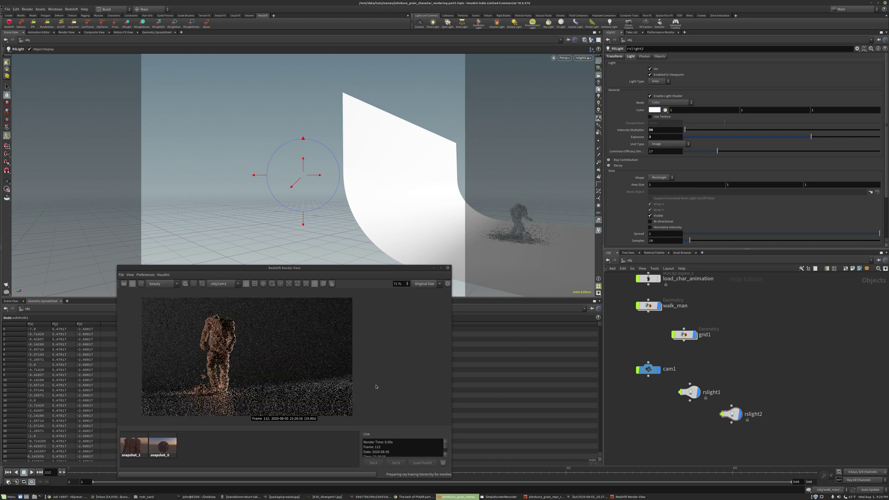
{"action": "scroll", "coordinate": [257, 361], "scroll_direction": "down", "scroll_amount": 2}
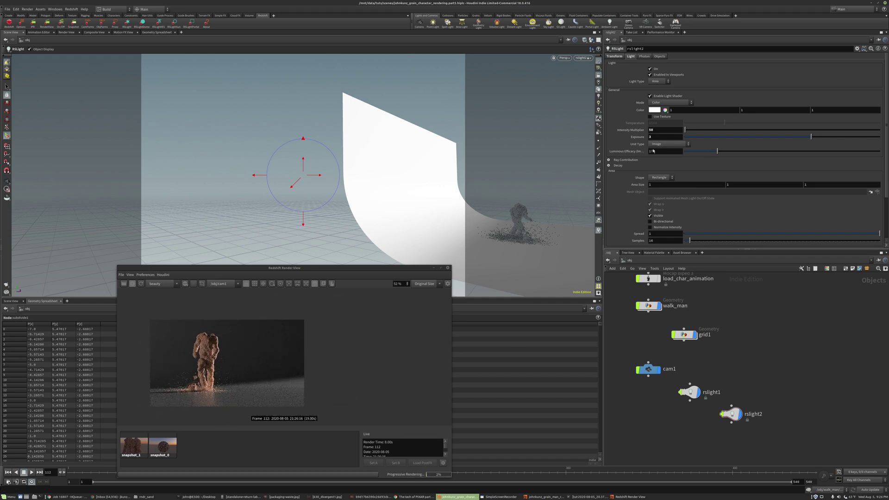
Try several narrower and wider area spread values on rslight2, finishing at about 0.486
{"action": "scroll", "coordinate": [626, 226], "scroll_direction": "down", "scroll_amount": 2}
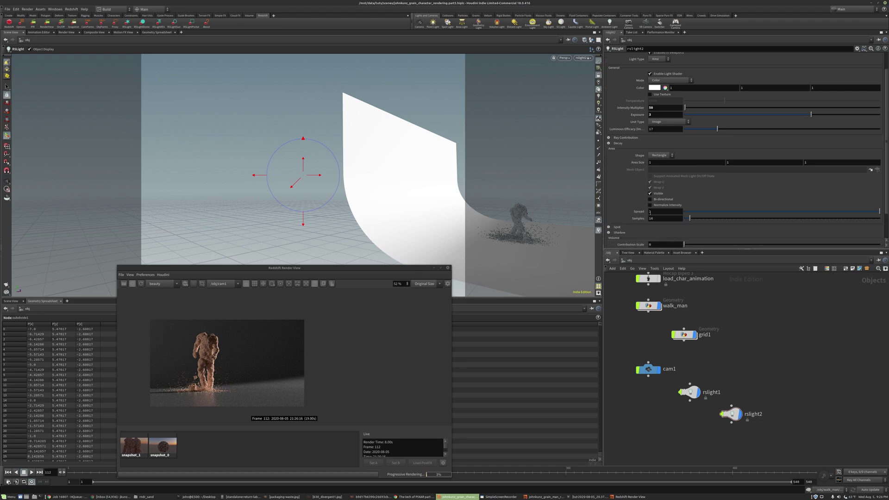
{"action": "left_click_drag", "start_coordinate": [830, 213], "coordinate": [780, 212]}
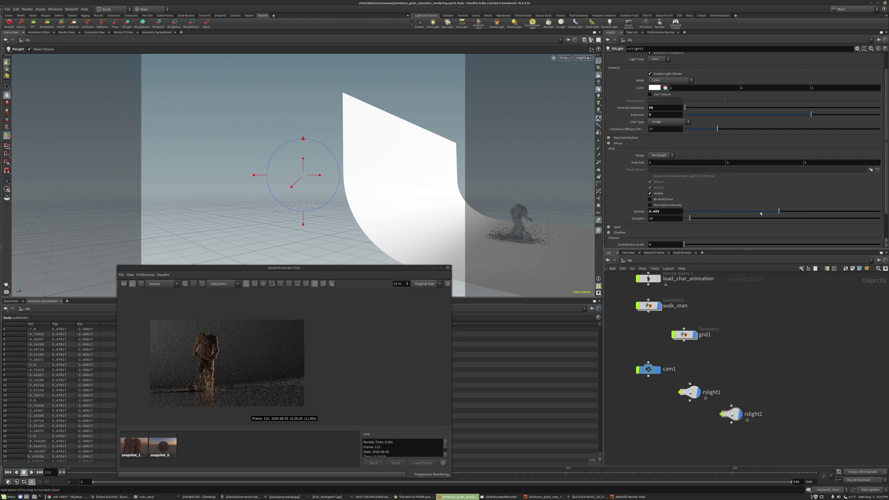
{"action": "left_click", "coordinate": [733, 212]}
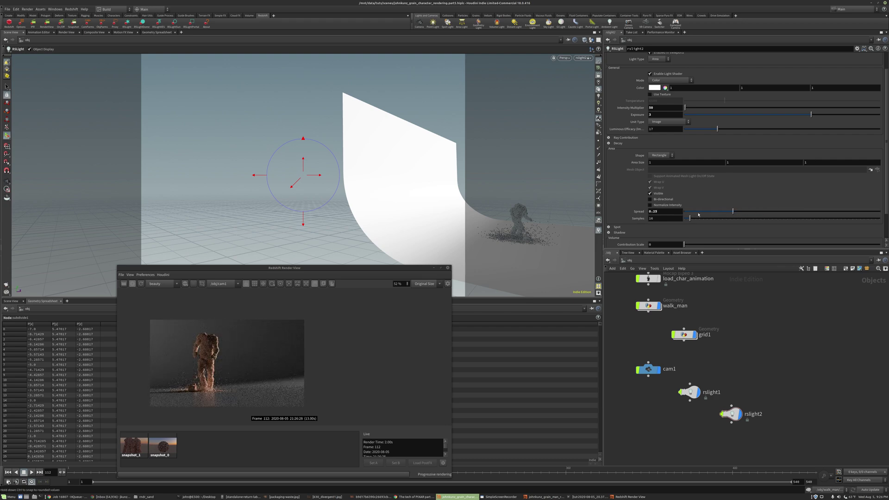
{"action": "left_click", "coordinate": [777, 212]}
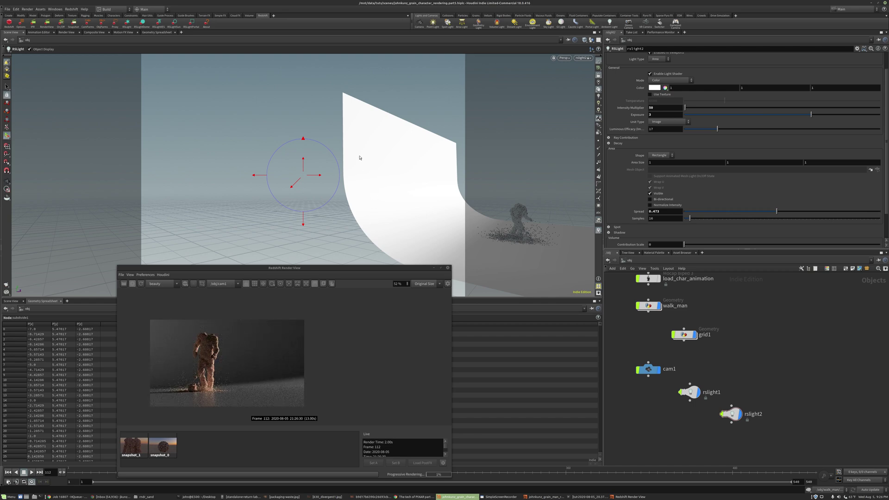
{"action": "left_click", "coordinate": [859, 212]}
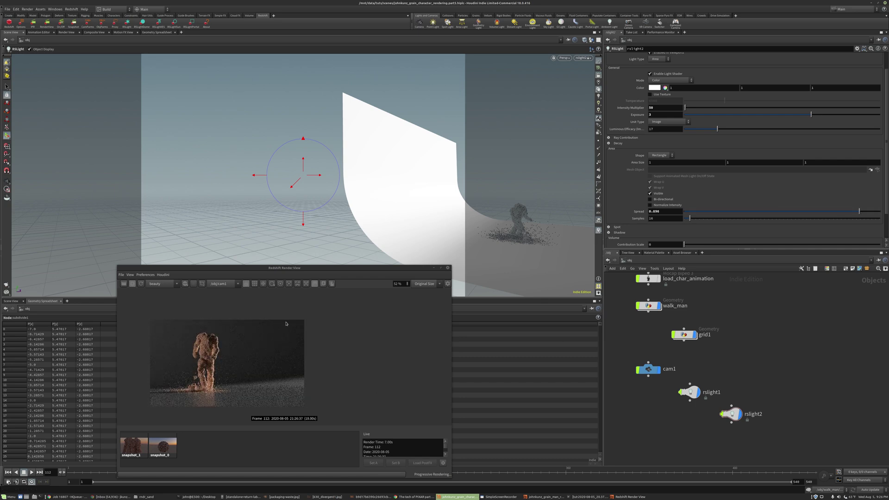
{"action": "left_click", "coordinate": [780, 214]}
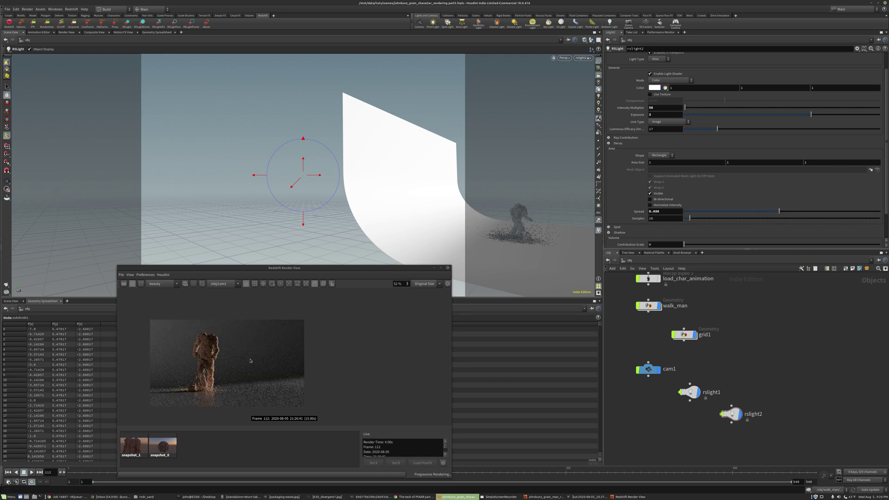
Swing rslight2 so it views the backdrop from a lower angle and set its exposure to 2
{"action": "left_click_drag", "start_coordinate": [260, 175], "coordinate": [424, 182]}
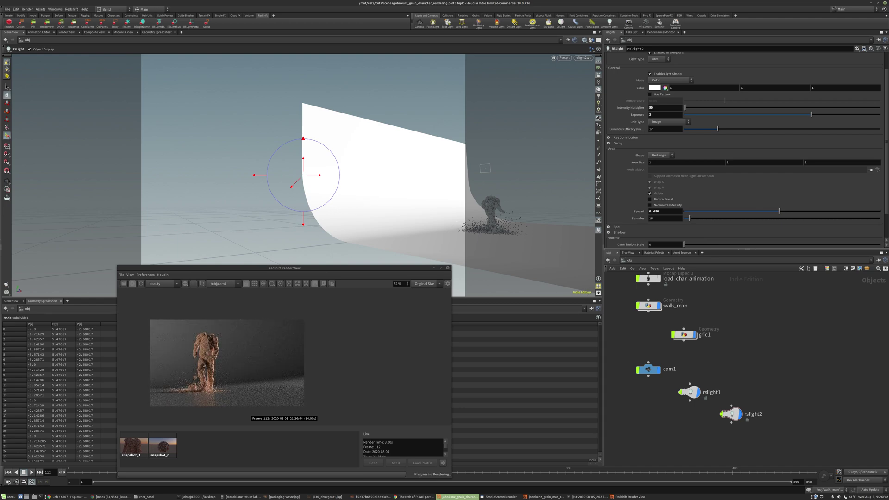
{"action": "double_click", "coordinate": [657, 115]}
{"action": "type", "text": "2"}
{"action": "key", "text": "Return"}
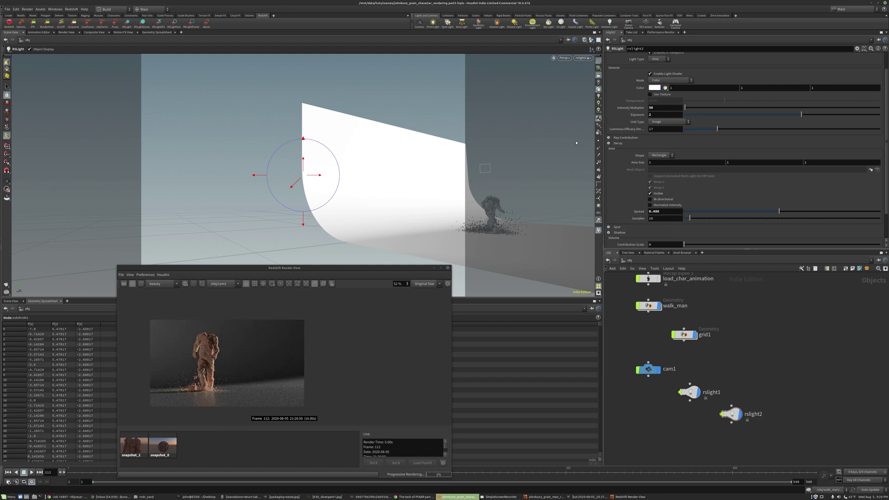
Raise rslight2 to look down on the backdrop and aim it farther away from the character
{"action": "left_click_drag", "start_coordinate": [402, 230], "coordinate": [369, 213], "text": "alt"}
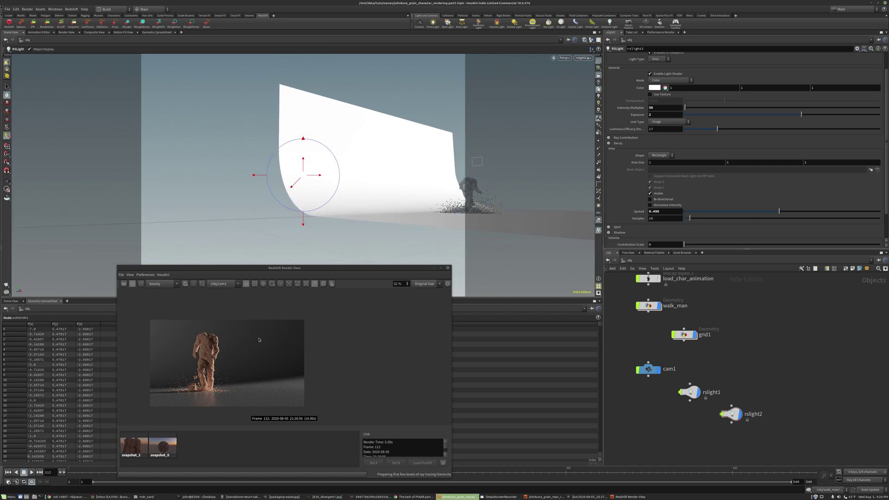
{"action": "key", "text": "Escape"}
{"action": "left_click_drag", "start_coordinate": [409, 184], "coordinate": [407, 215]}
{"action": "key", "text": "Return"}
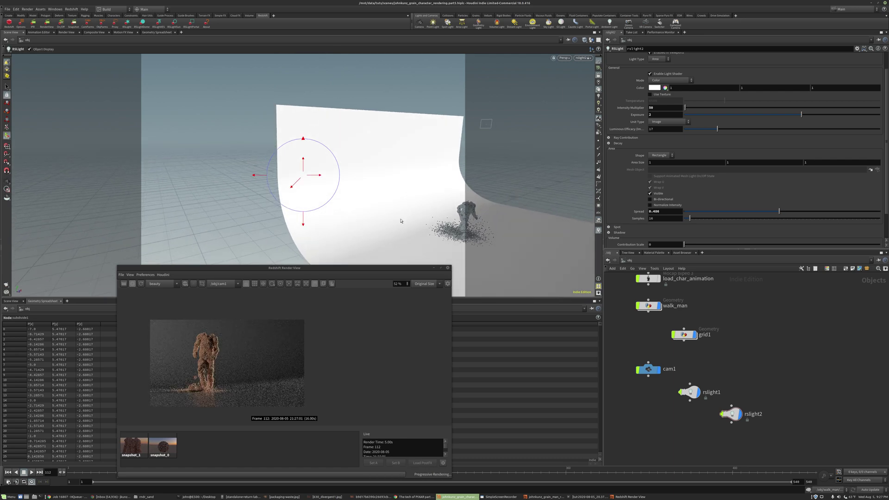
{"action": "left_click_drag", "start_coordinate": [390, 212], "coordinate": [441, 229]}
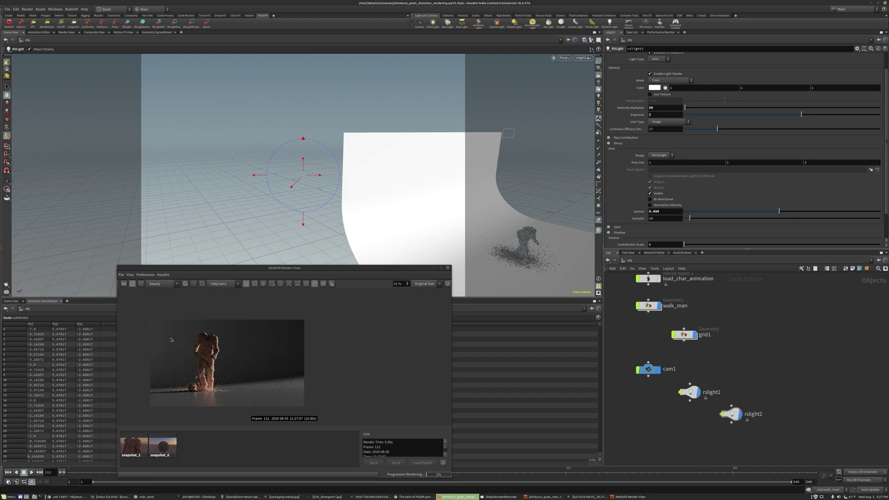
Move rslight2 sideways and refine its angle to bring the backdrop closer to the center of its view
{"action": "key", "text": "Escape"}
{"action": "middle_click_drag", "start_coordinate": [394, 231], "coordinate": [351, 230]}
{"action": "left_click_drag", "start_coordinate": [370, 221], "coordinate": [373, 216]}
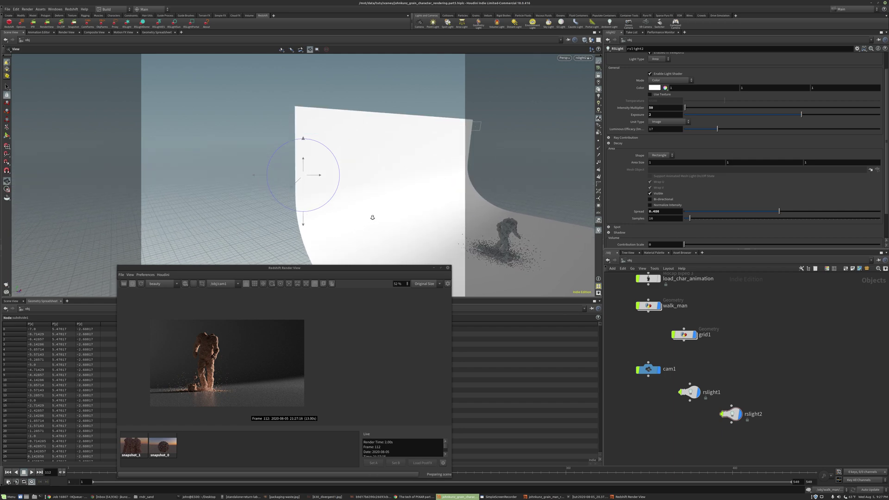
{"action": "key", "text": "Return"}
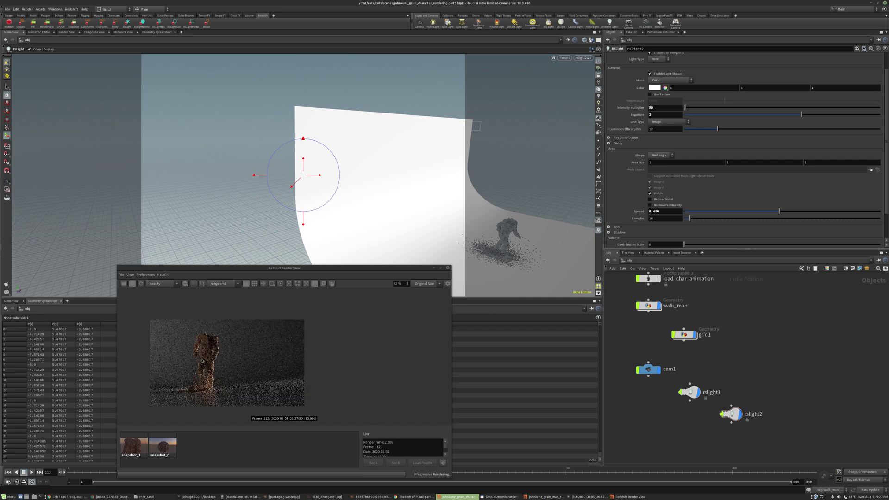
Inspect the render at different zoom levels, try a tighter spread, and set rslight2's spread to 0.42
{"action": "scroll", "coordinate": [202, 353], "scroll_direction": "up", "scroll_amount": 2}
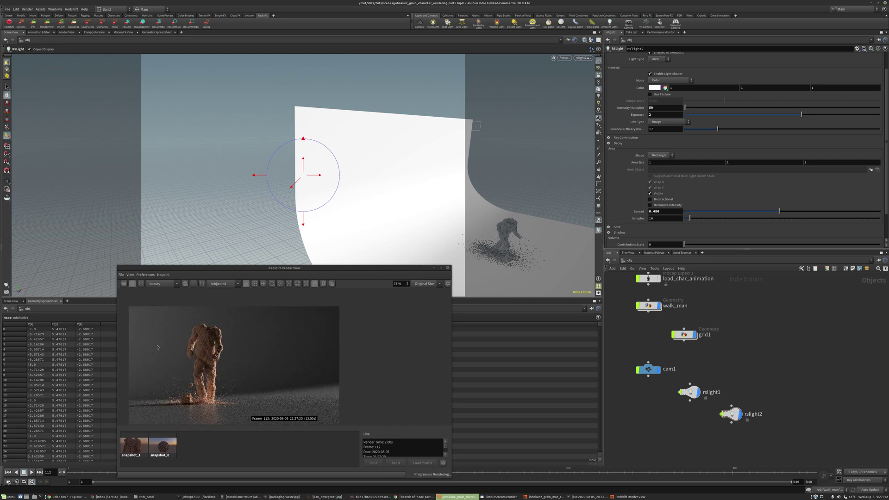
{"action": "scroll", "coordinate": [134, 368], "scroll_direction": "down", "scroll_amount": 1}
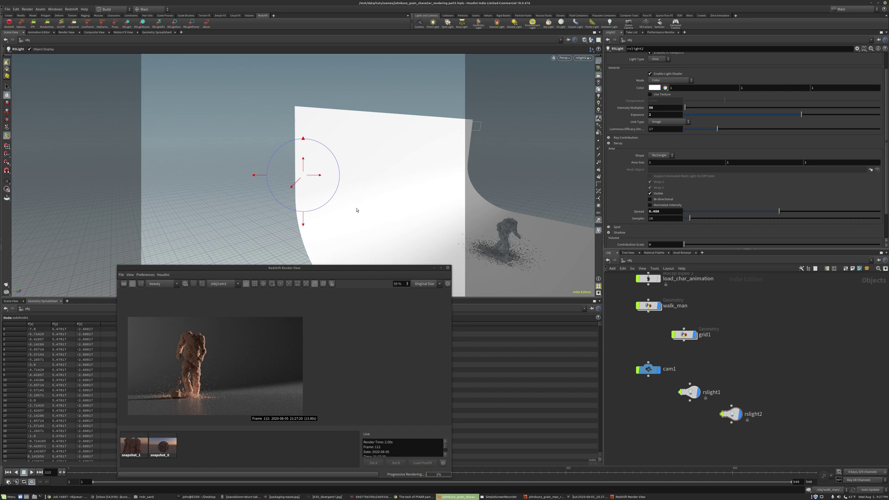
{"action": "left_click", "coordinate": [751, 212]}
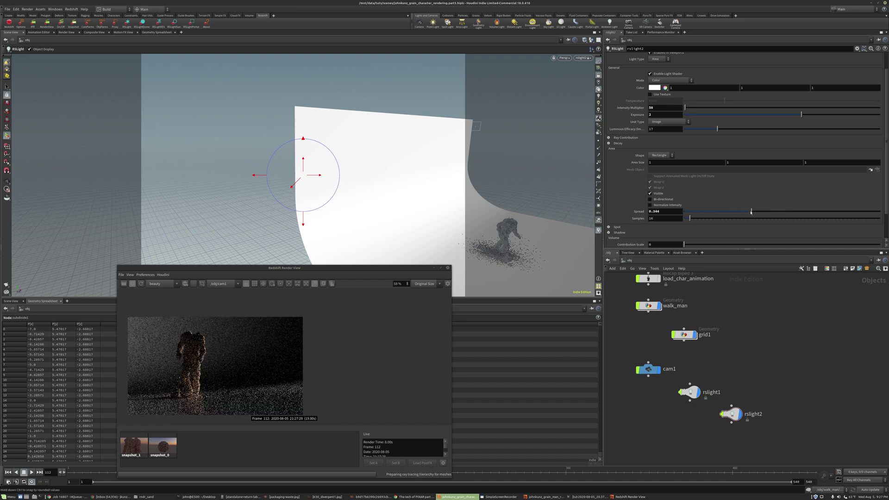
{"action": "left_click", "coordinate": [767, 212]}
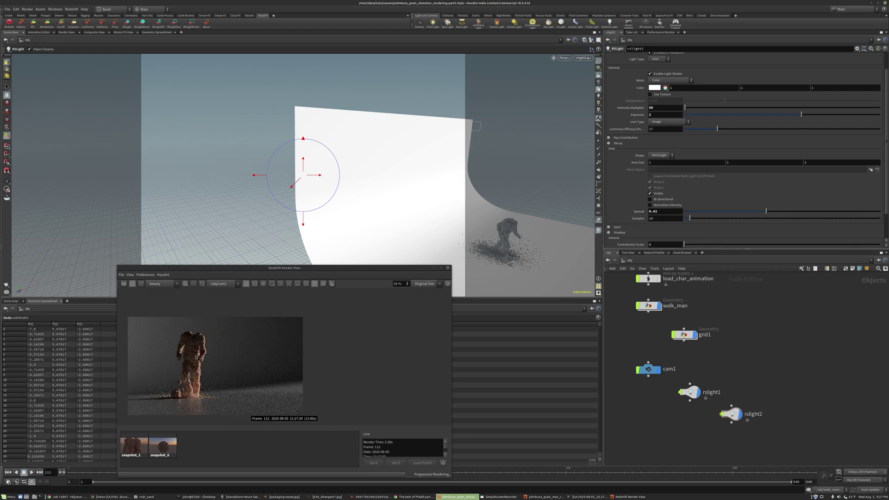
Fine-tune rslight2's position and aim in its own view to balance the light between character and backdrop
{"action": "middle_click_drag", "start_coordinate": [340, 224], "coordinate": [356, 203], "text": "alt"}
{"action": "key", "text": "Return"}
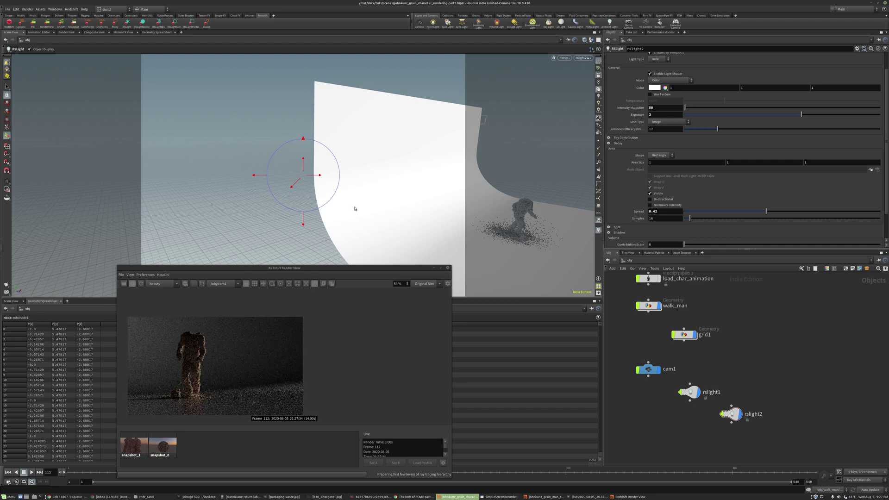
{"action": "left_click_drag", "start_coordinate": [385, 219], "coordinate": [364, 230]}
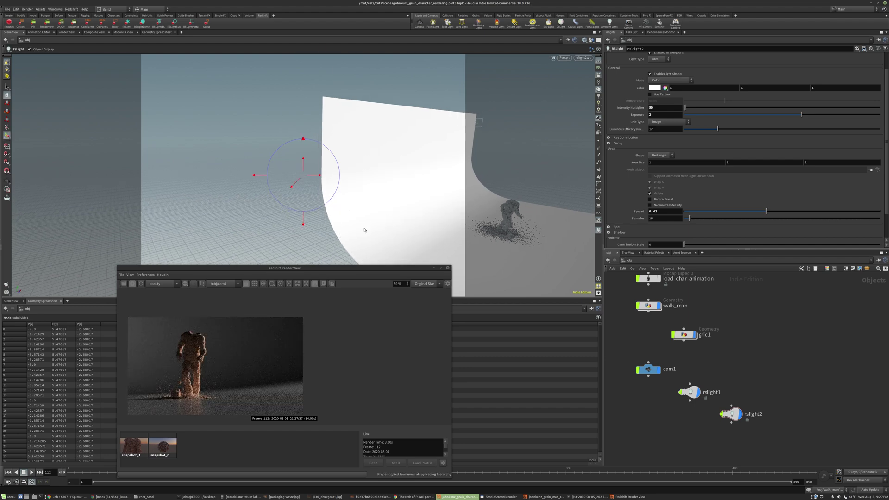
{"action": "left_click_drag", "start_coordinate": [371, 199], "coordinate": [324, 176]}
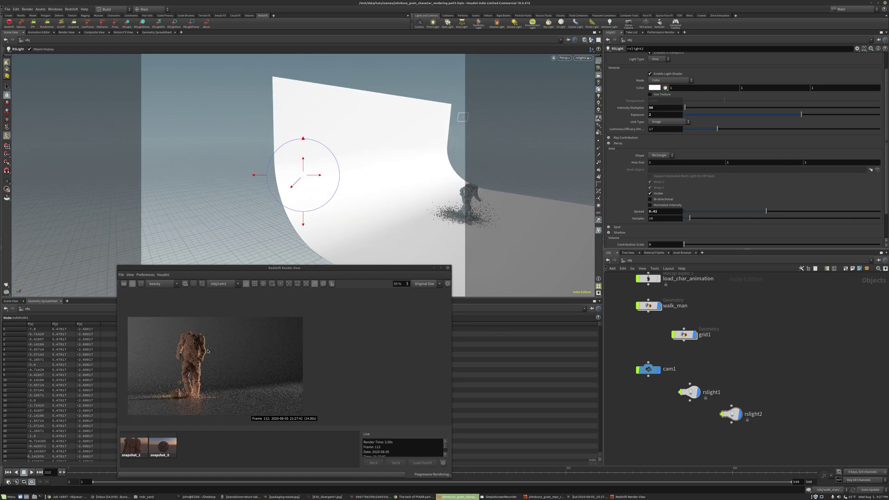
{"action": "mouse_move", "coordinate": [367, 192]}
{"action": "left_mouse_down"}
{"action": "mouse_move", "coordinate": [341, 198]}
{"action": "mouse_move", "coordinate": [373, 199]}
{"action": "left_mouse_up"}
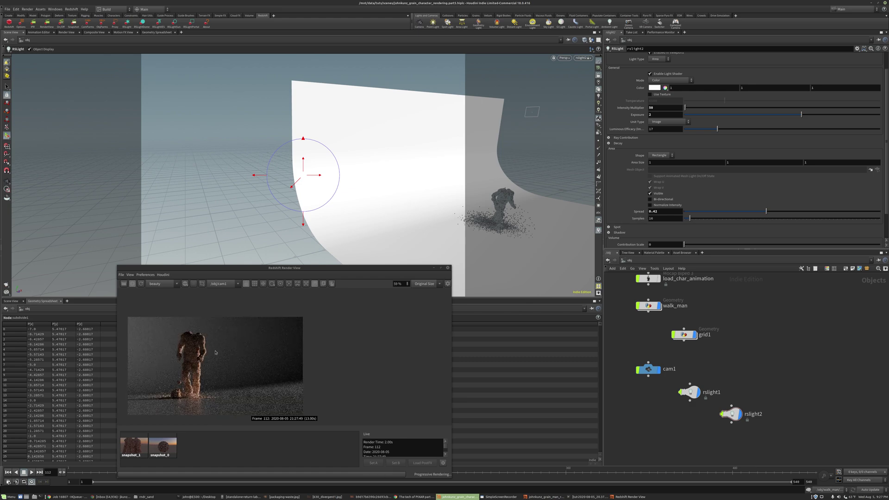
Try a warm tint on rslight2, then tint it slightly cool blue with color about 0.89, 1, 1.11, checking the render
{"action": "left_click", "coordinate": [657, 88]}
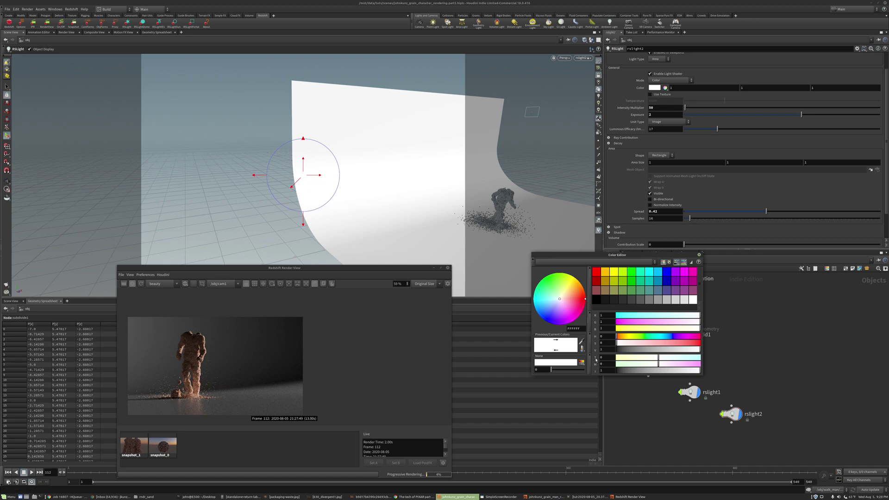
{"action": "left_click", "coordinate": [641, 359]}
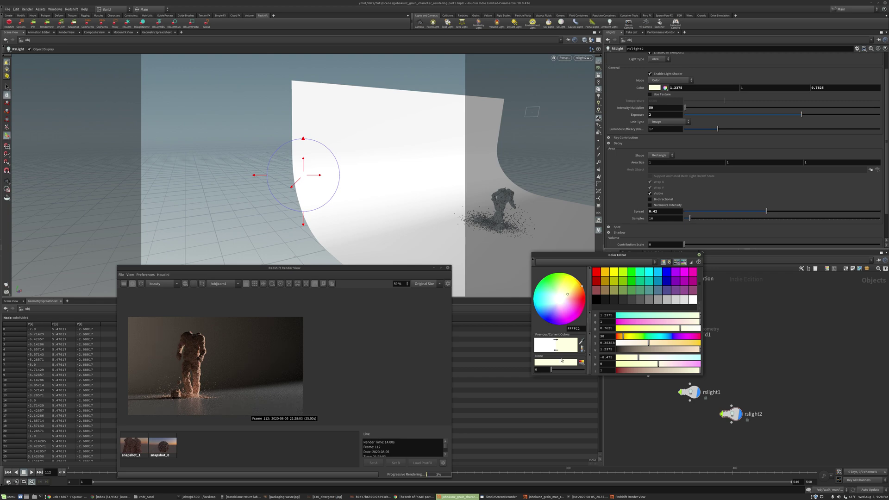
{"action": "left_click", "coordinate": [667, 357]}
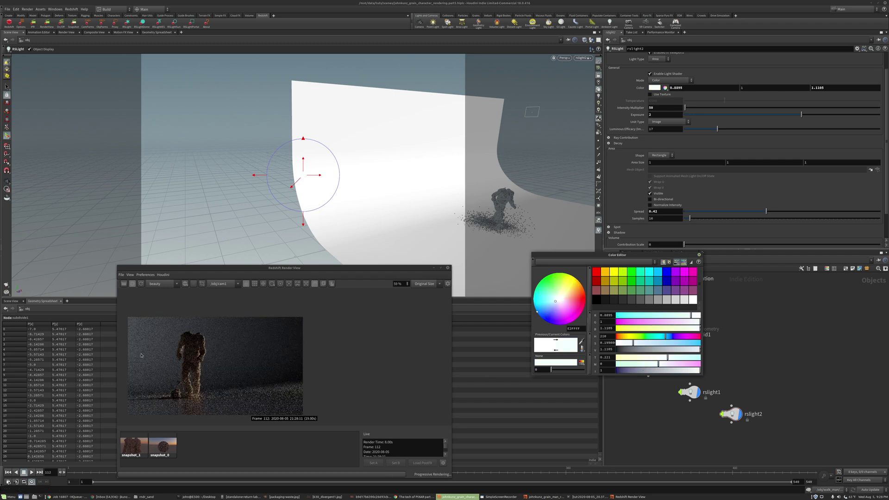
{"action": "scroll", "coordinate": [163, 363], "scroll_direction": "up", "scroll_amount": 1}
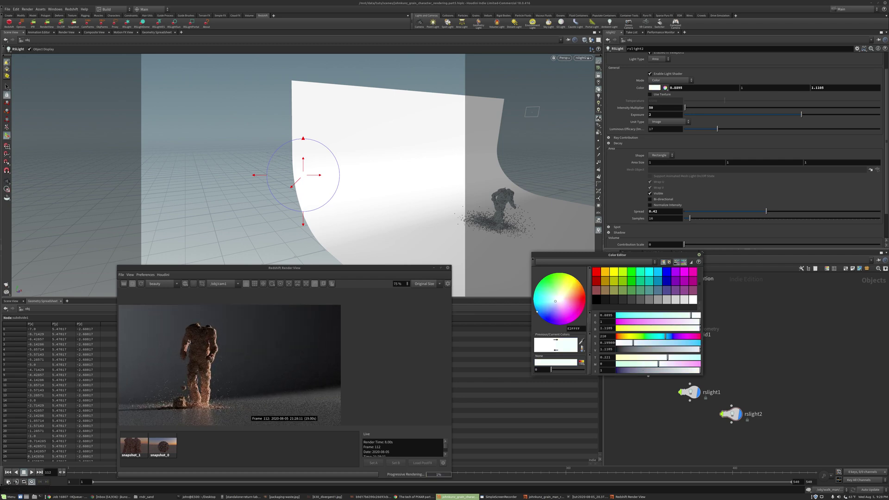
{"action": "scroll", "coordinate": [188, 342], "scroll_direction": "down", "scroll_amount": 1}
{"action": "scroll", "coordinate": [178, 369], "scroll_direction": "down", "scroll_amount": 1}
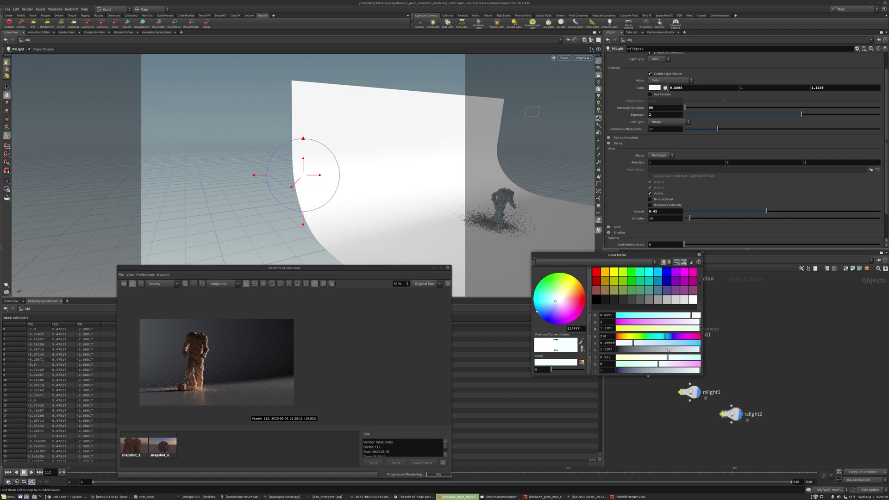
{"action": "scroll", "coordinate": [202, 346], "scroll_direction": "up", "scroll_amount": 1}
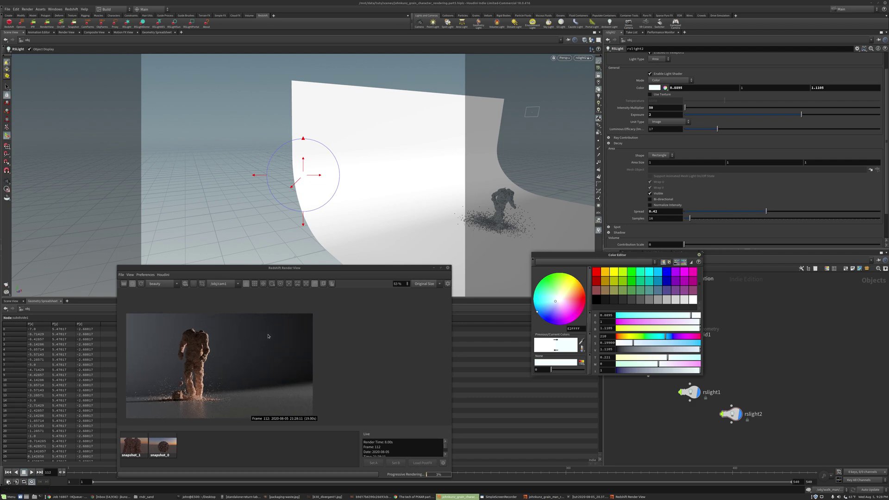
{"action": "scroll", "coordinate": [277, 329], "scroll_direction": "down", "scroll_amount": 1}
{"action": "scroll", "coordinate": [179, 379], "scroll_direction": "up", "scroll_amount": 1}
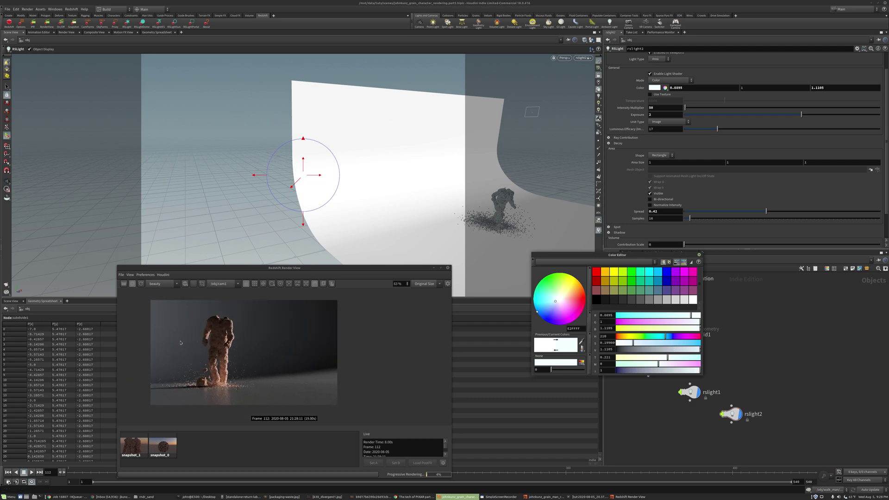
{"action": "scroll", "coordinate": [195, 342], "scroll_direction": "up", "scroll_amount": 1}
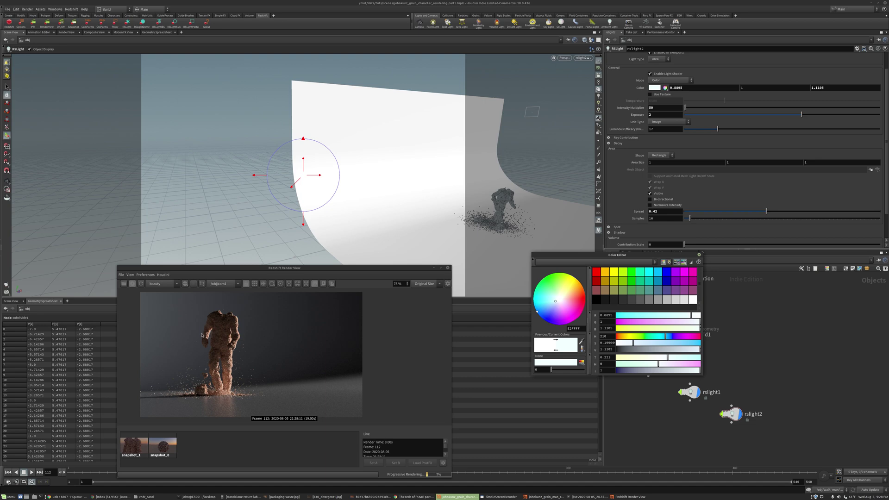
{"action": "scroll", "coordinate": [219, 357], "scroll_direction": "down", "scroll_amount": 1}
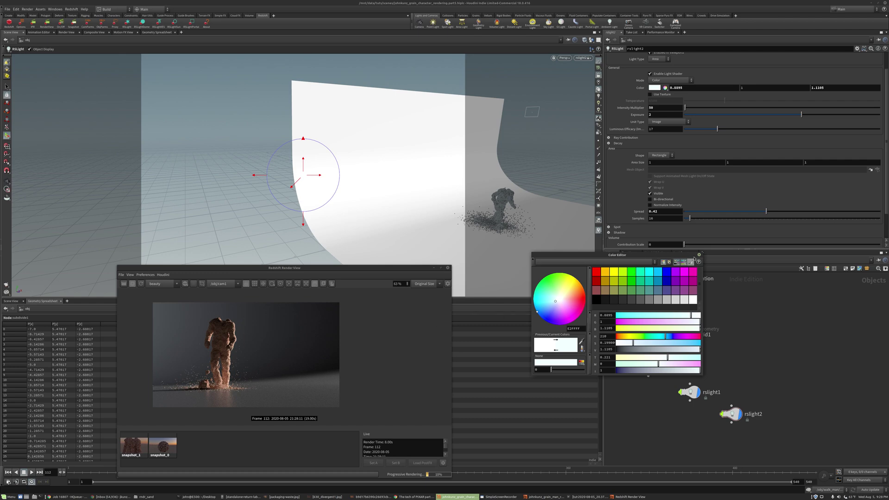
{"action": "left_click", "coordinate": [698, 255]}
Enlarge the Redshift Render View and examine the character's grains and the backdrop up close and in full
{"action": "scroll", "coordinate": [228, 366], "scroll_direction": "up", "scroll_amount": 3}
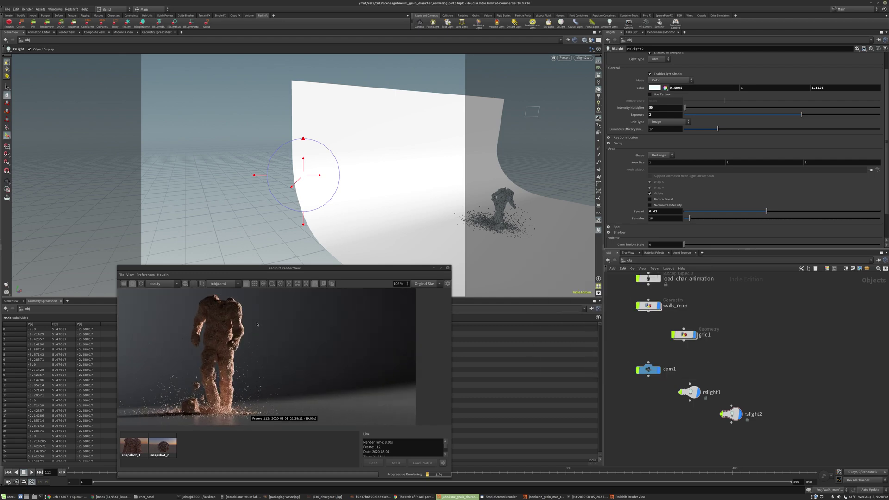
{"action": "left_click_drag", "start_coordinate": [451, 265], "coordinate": [538, 115]}
{"action": "scroll", "coordinate": [268, 276], "scroll_direction": "up", "scroll_amount": 5}
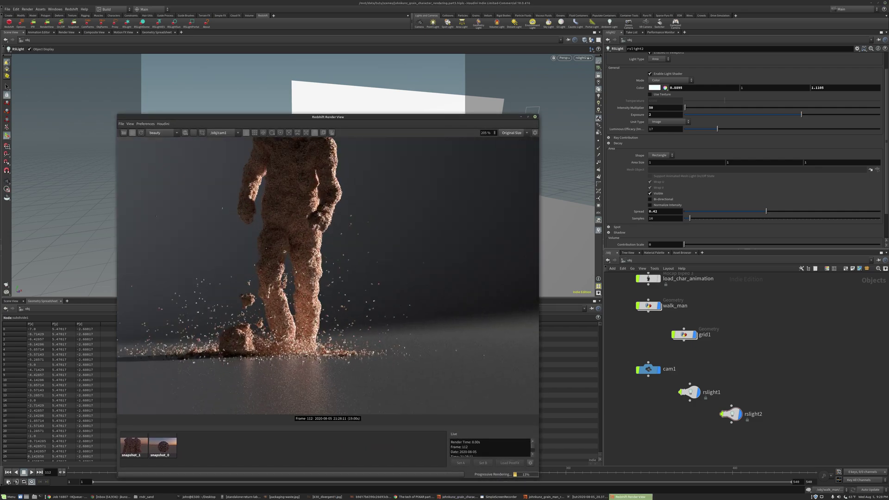
{"action": "scroll", "coordinate": [285, 287], "scroll_direction": "down", "scroll_amount": 5}
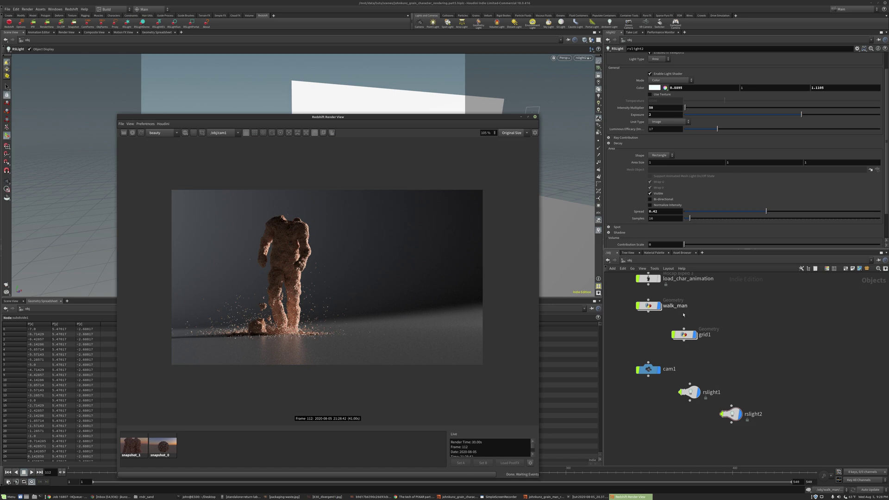
Set cam1's resolution to 1920 by 1080
{"action": "left_click", "coordinate": [648, 369]}
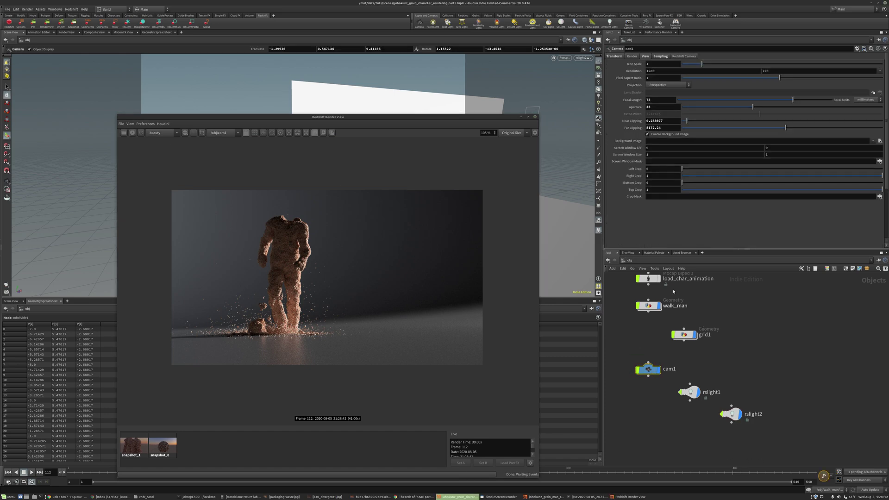
{"action": "left_click", "coordinate": [689, 73]}
{"action": "type", "text": "1920"}
{"action": "key", "text": "Tab"}
{"action": "type", "text": "10"}
{"action": "key", "text": "Return"}
Go to the output network and set Redshift_ROP1's valid frame range to Render Frame Range
{"action": "left_click", "coordinate": [628, 260]}
{"action": "left_click", "coordinate": [636, 292]}
{"action": "left_click", "coordinate": [703, 369]}
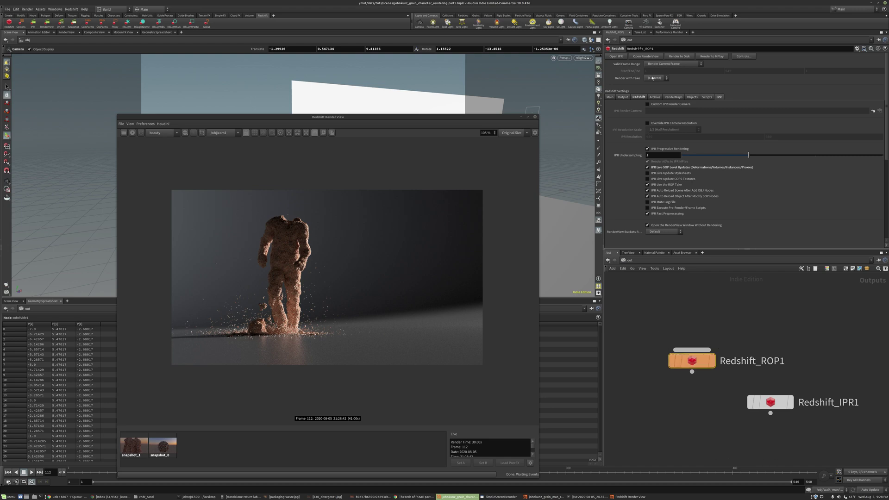
{"action": "left_click", "coordinate": [657, 65]}
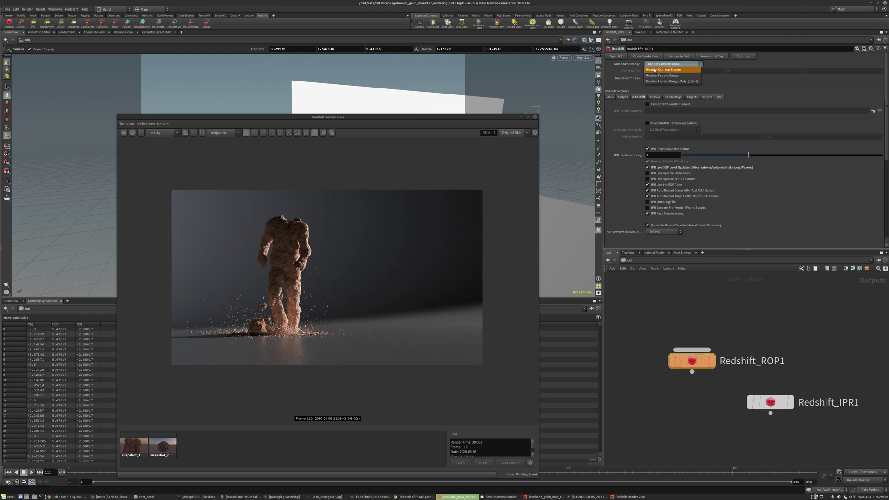
{"action": "left_click", "coordinate": [662, 76]}
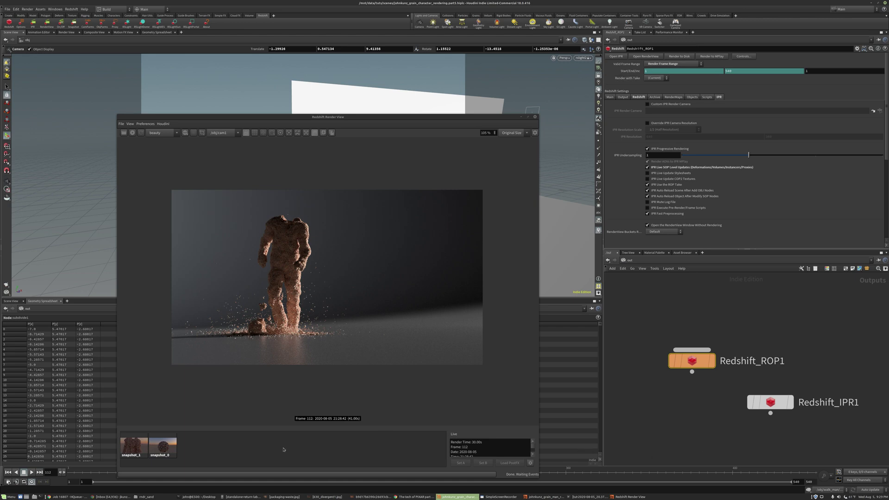
Shrink the render view and set Redshift_ROP1's adaptive error threshold to 0.025, checking the noise in the existing render
{"action": "left_click_drag", "start_coordinate": [534, 117], "coordinate": [485, 208]}
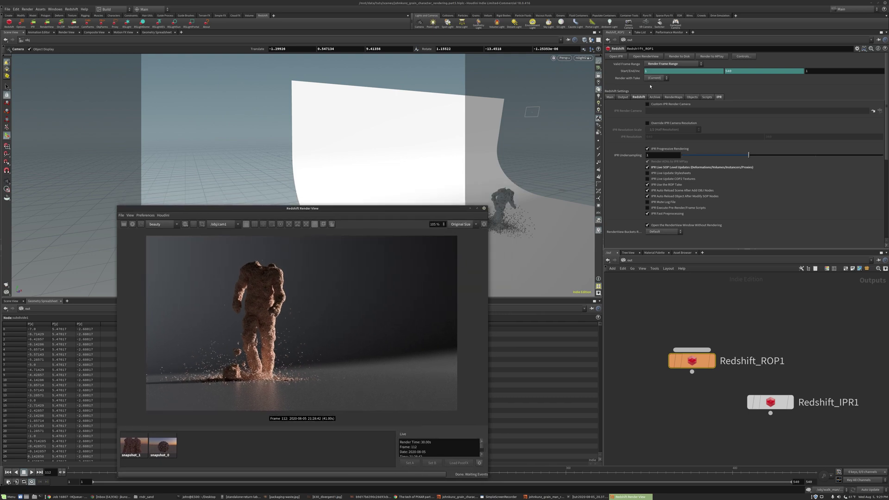
{"action": "left_click", "coordinate": [639, 97]}
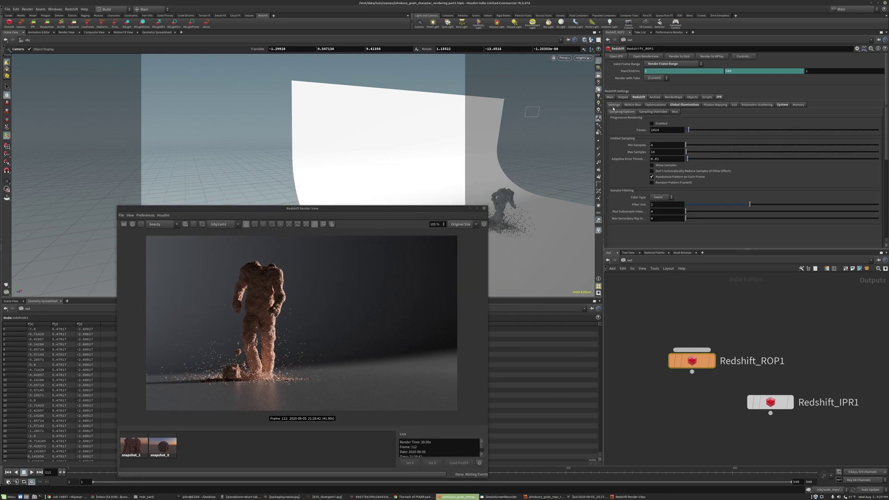
{"action": "left_click", "coordinate": [662, 159]}
{"action": "key", "text": "Return"}
{"action": "scroll", "coordinate": [295, 371], "scroll_direction": "up", "scroll_amount": 5}
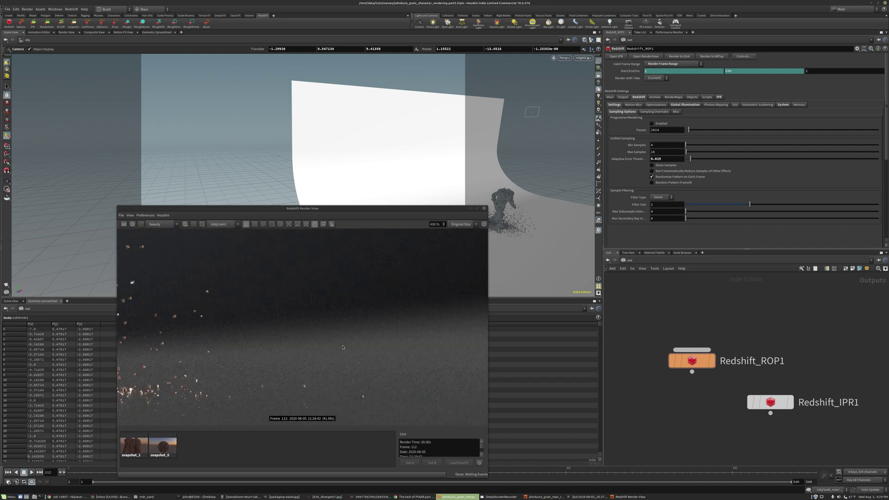
{"action": "scroll", "coordinate": [335, 359], "scroll_direction": "down", "scroll_amount": 7}
{"action": "scroll", "coordinate": [335, 359], "scroll_direction": "down", "scroll_amount": 2}
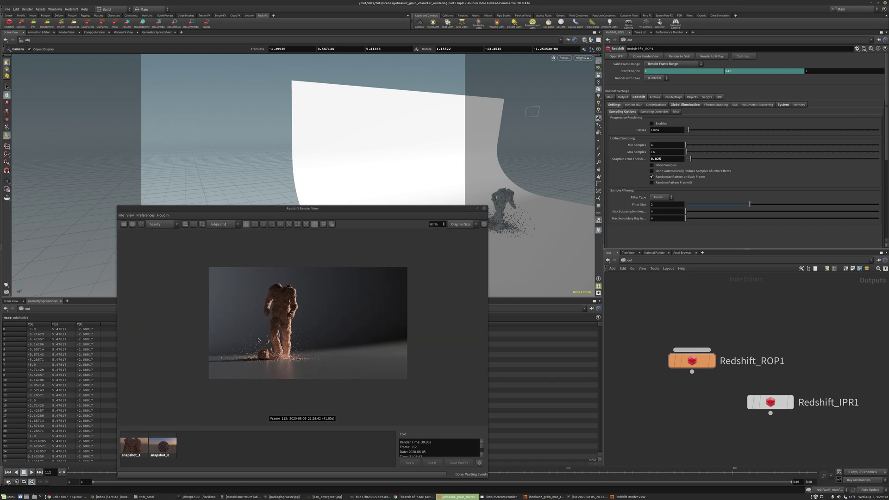
Render the frame with the new sampling and resolution settings and examine the grain and background quality in the first buckets
{"action": "left_click", "coordinate": [123, 224]}
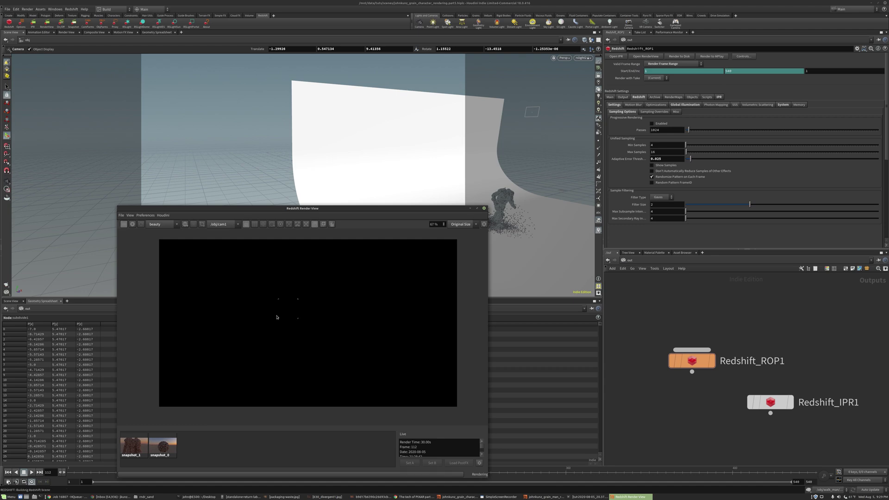
{"action": "scroll", "coordinate": [284, 305], "scroll_direction": "up", "scroll_amount": 5}
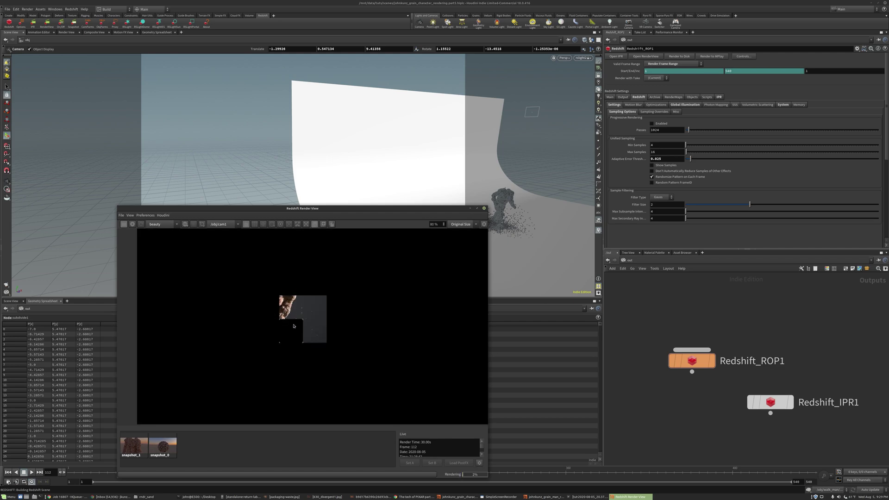
{"action": "scroll", "coordinate": [273, 302], "scroll_direction": "up", "scroll_amount": 3}
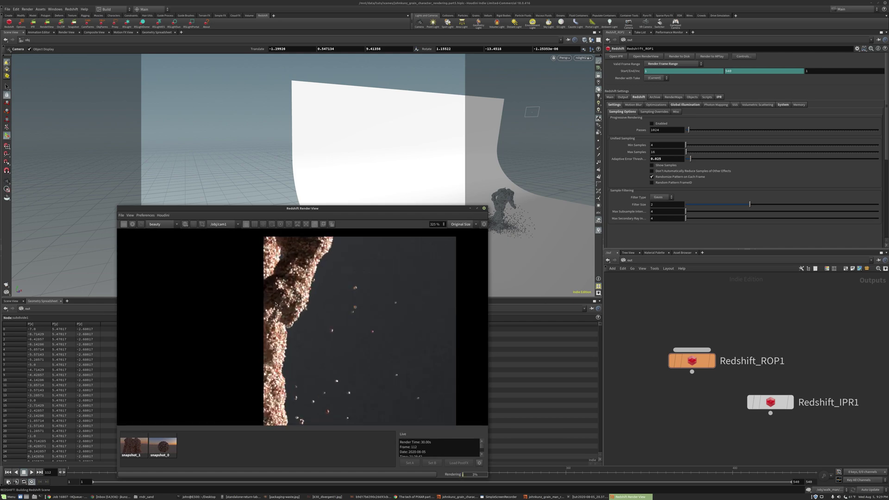
{"action": "scroll", "coordinate": [288, 293], "scroll_direction": "up", "scroll_amount": 2}
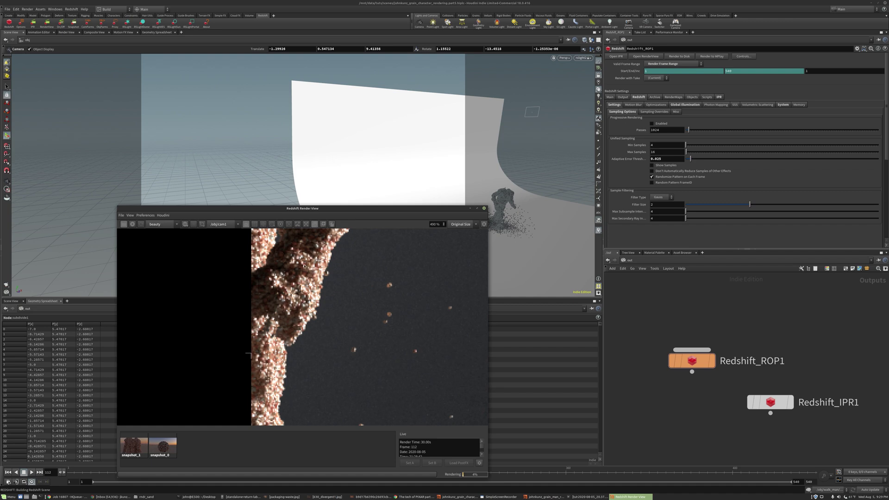
{"action": "scroll", "coordinate": [247, 356], "scroll_direction": "down", "scroll_amount": 4}
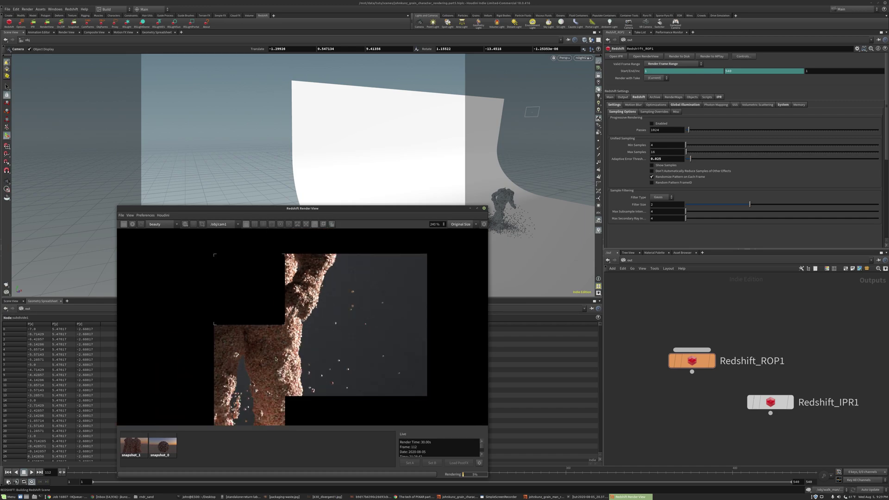
{"action": "scroll", "coordinate": [275, 359], "scroll_direction": "down", "scroll_amount": 1}
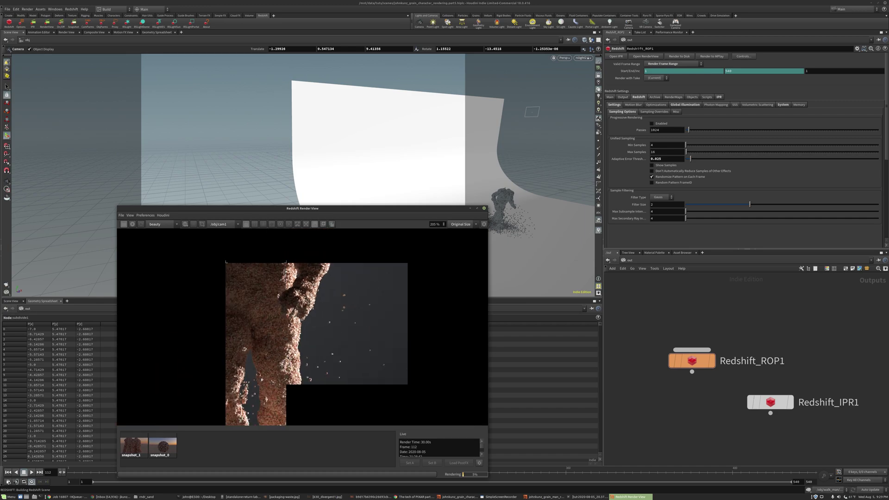
{"action": "scroll", "coordinate": [286, 356], "scroll_direction": "down", "scroll_amount": 3}
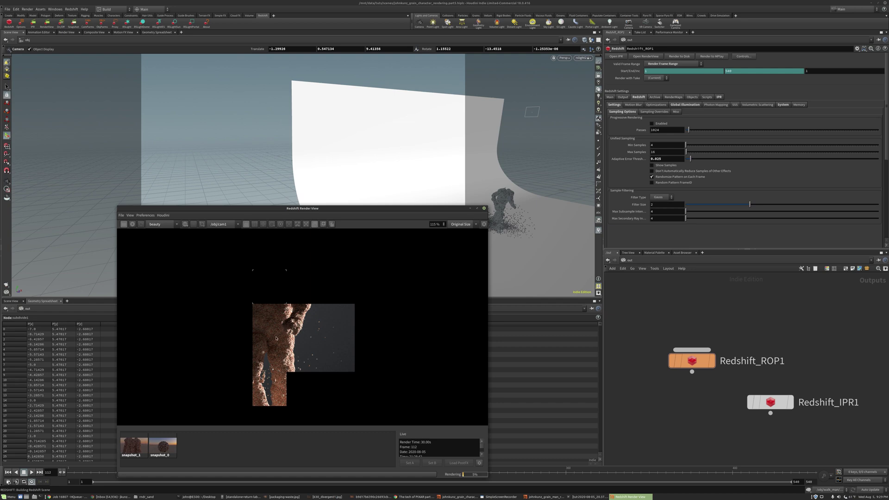
{"action": "scroll", "coordinate": [274, 338], "scroll_direction": "down", "scroll_amount": 2}
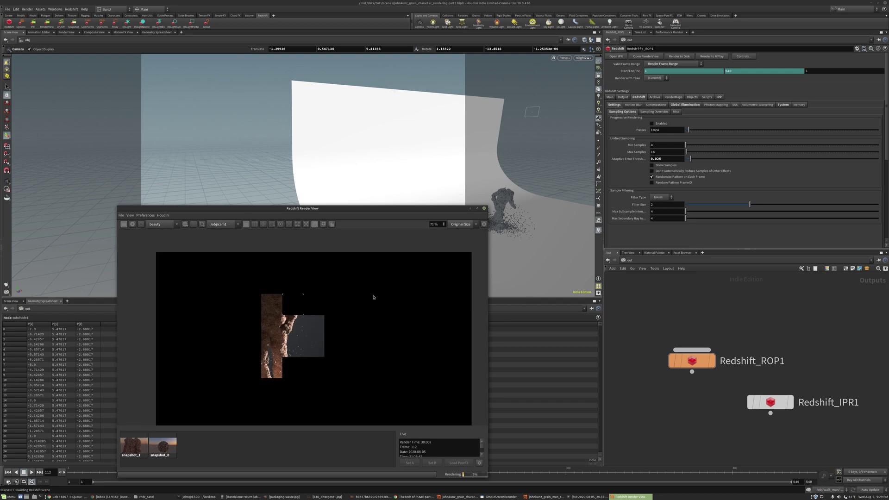
Show the render view's display settings and enable Photographic Exposure, comparing the image with it off and on
{"action": "left_click", "coordinate": [484, 224]}
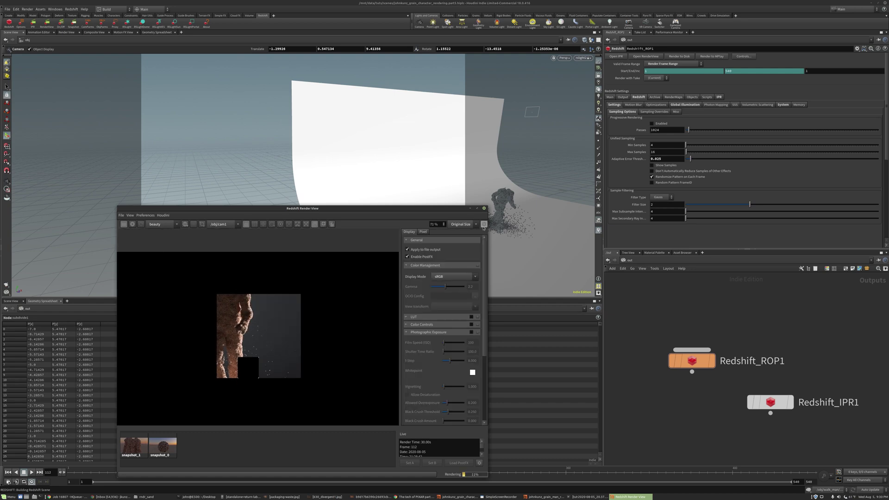
{"action": "scroll", "coordinate": [239, 333], "scroll_direction": "up", "scroll_amount": 2}
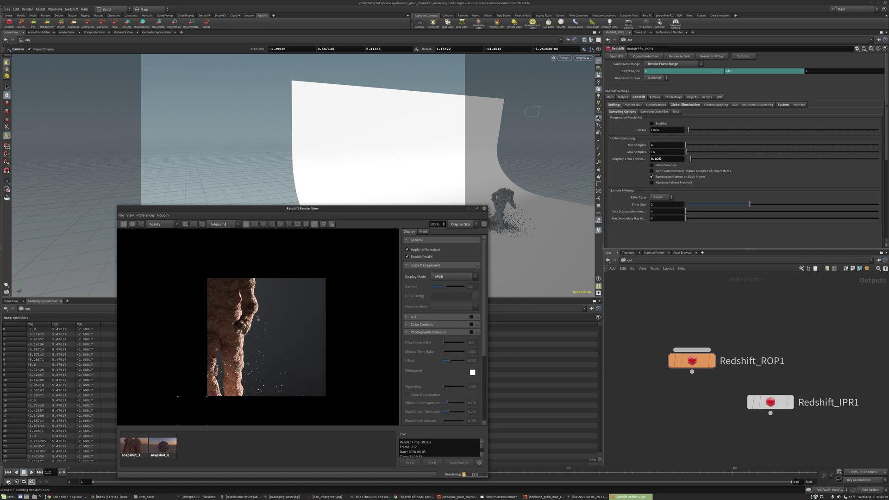
{"action": "scroll", "coordinate": [257, 319], "scroll_direction": "down", "scroll_amount": 2}
{"action": "left_click", "coordinate": [471, 333]}
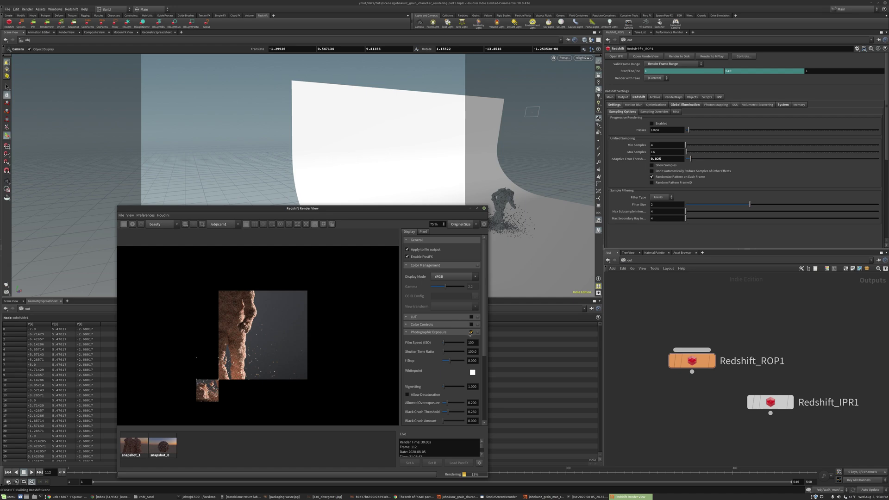
{"action": "scroll", "coordinate": [463, 335], "scroll_direction": "down", "scroll_amount": 4}
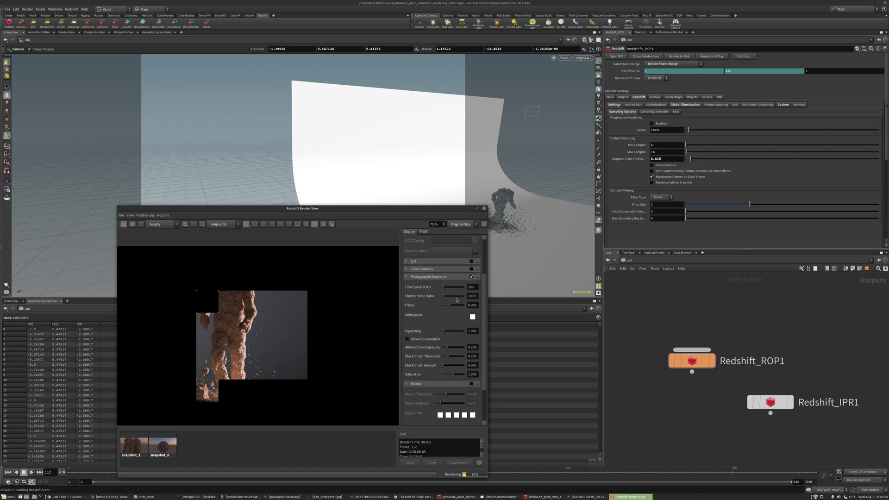
{"action": "left_click", "coordinate": [472, 276]}
{"action": "left_click", "coordinate": [472, 277]}
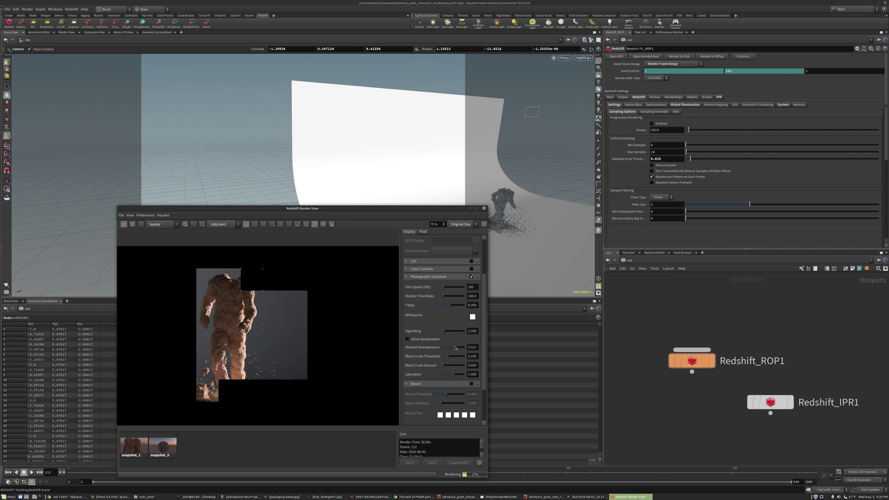
Set the photographic exposure's Allowed Overexposure to 0.417, F-Stop to 6.25 and Saturation to 1.104
{"action": "mouse_move", "coordinate": [446, 347]}
{"action": "left_mouse_down"}
{"action": "mouse_move", "coordinate": [465, 348]}
{"action": "mouse_move", "coordinate": [452, 349]}
{"action": "left_mouse_up"}
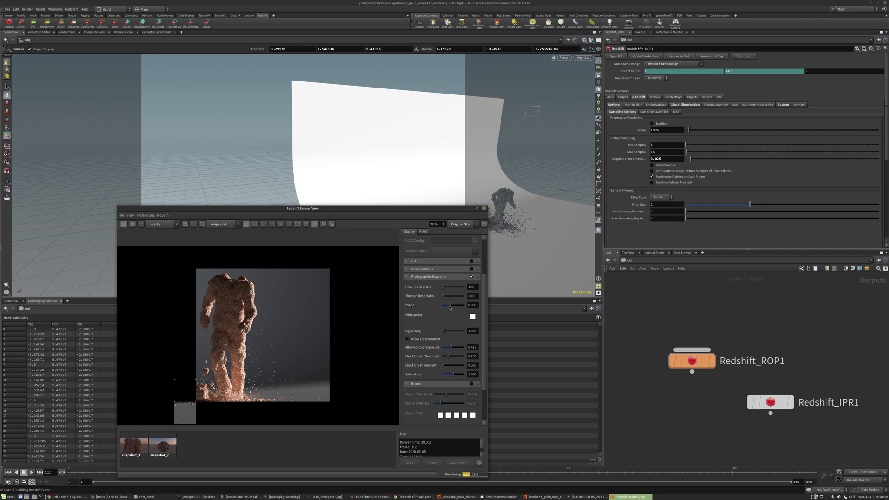
{"action": "left_click_drag", "start_coordinate": [450, 307], "coordinate": [447, 307]}
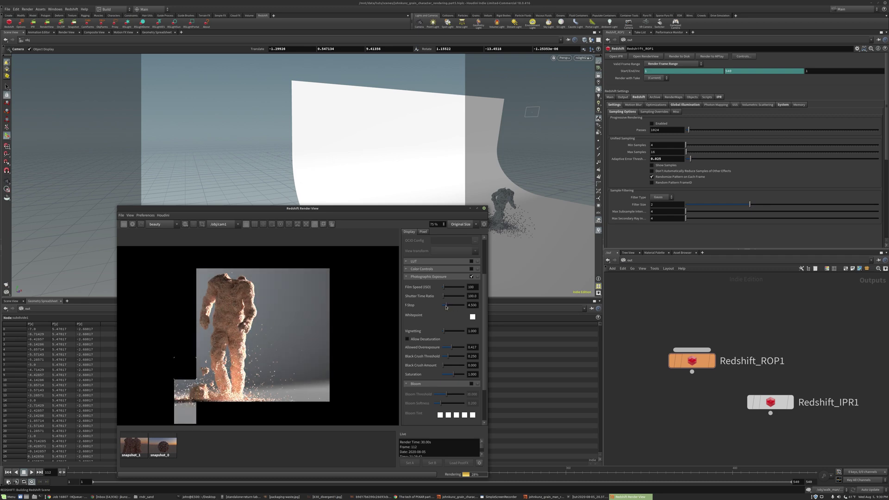
{"action": "left_click_drag", "start_coordinate": [448, 307], "coordinate": [448, 307]}
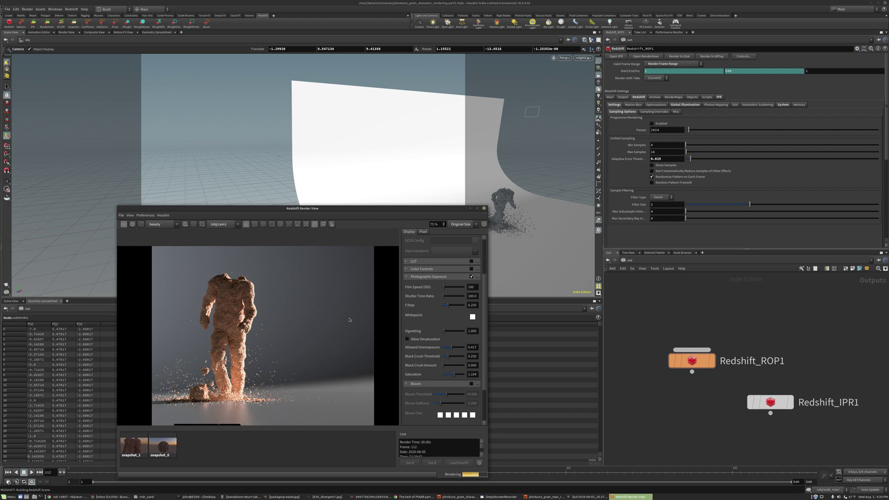
{"action": "scroll", "coordinate": [240, 357], "scroll_direction": "up", "scroll_amount": 2}
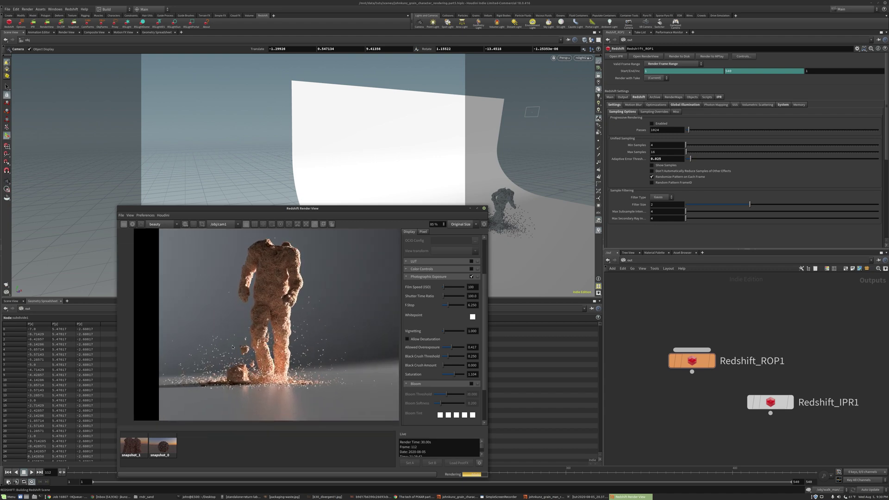
Set the Black Crush Amount to 0.177, check the whole image and store a snapshot of the finished render
{"action": "left_click", "coordinate": [448, 364]}
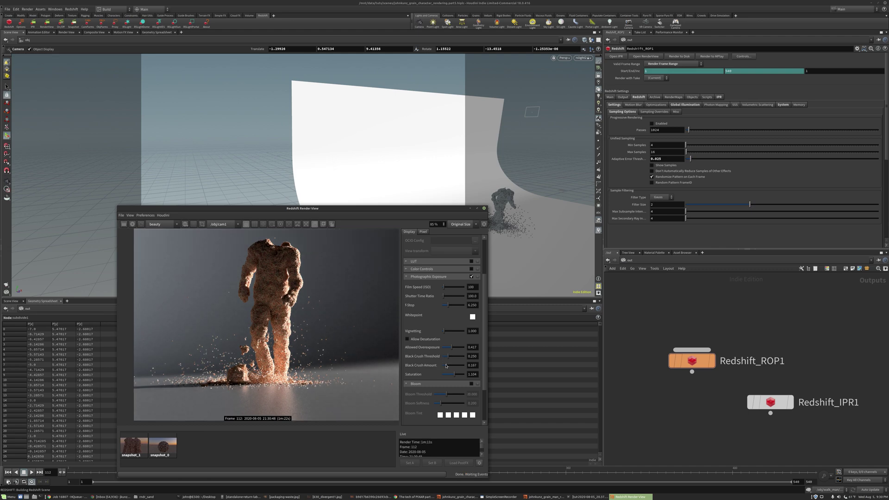
{"action": "scroll", "coordinate": [309, 317], "scroll_direction": "down", "scroll_amount": 4}
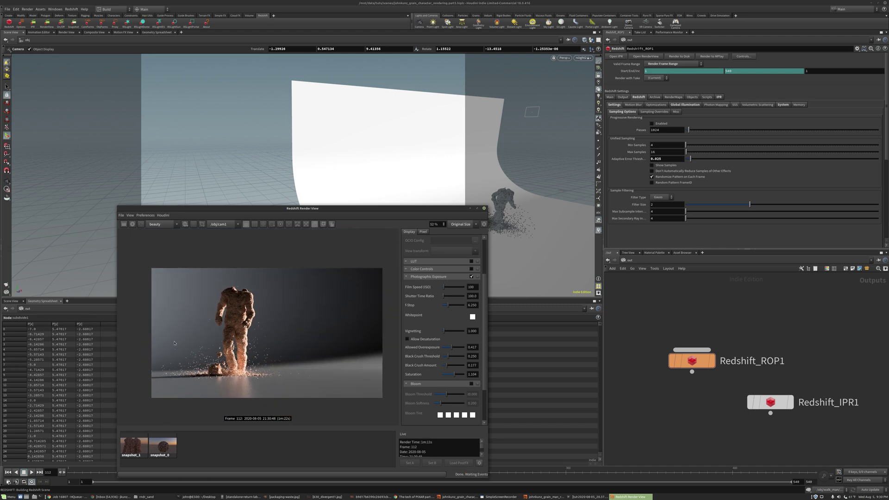
{"action": "scroll", "coordinate": [207, 337], "scroll_direction": "down", "scroll_amount": 1}
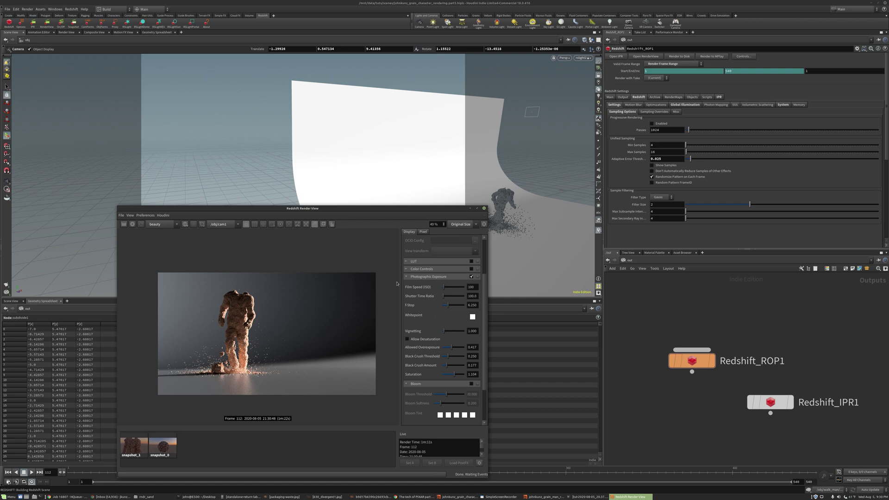
{"action": "scroll", "coordinate": [274, 334], "scroll_direction": "up", "scroll_amount": 2}
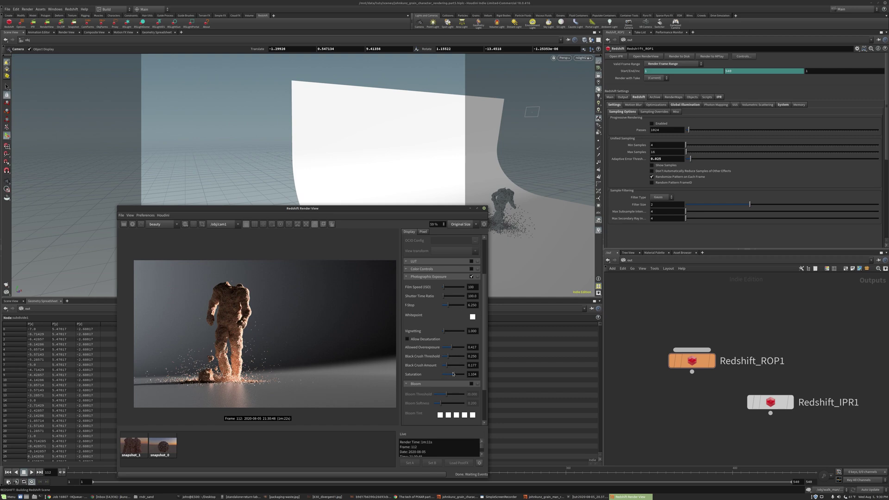
{"action": "left_click_drag", "start_coordinate": [450, 308], "coordinate": [448, 308]}
{"action": "scroll", "coordinate": [220, 329], "scroll_direction": "down", "scroll_amount": 2}
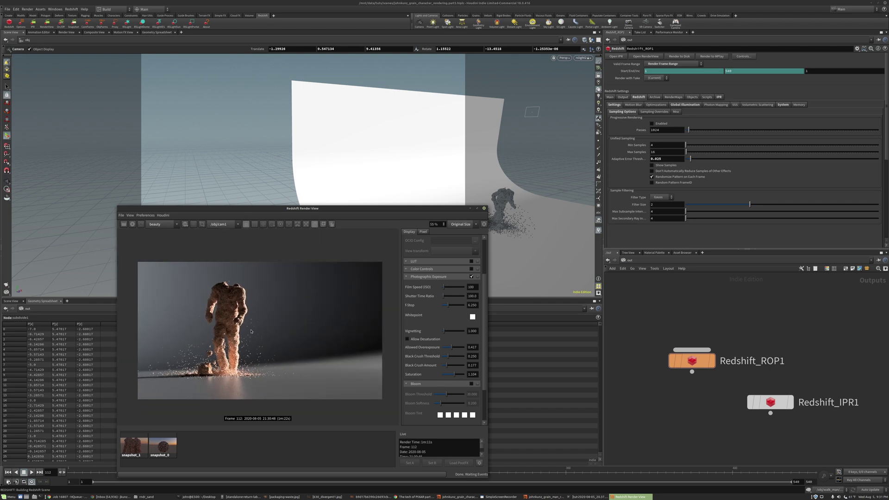
{"action": "left_click", "coordinate": [323, 225]}
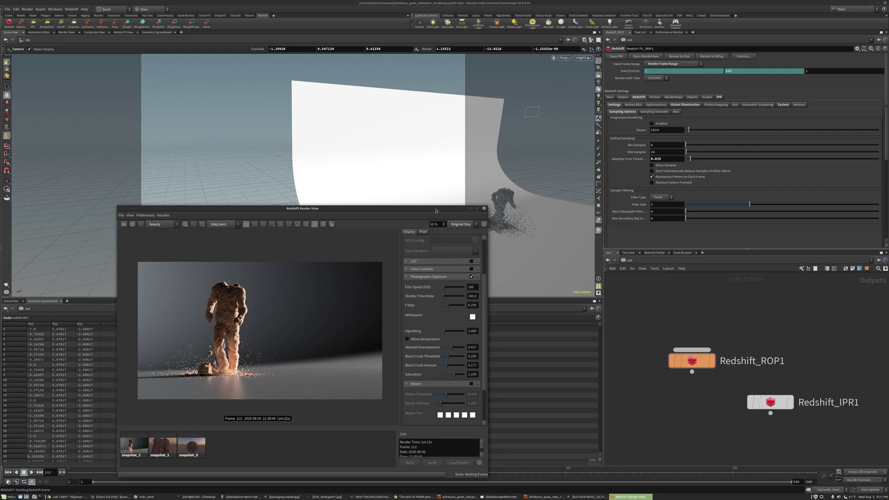
Go to about frame 218, look through cam1 in the viewport and render that frame beside it
{"action": "left_click_drag", "start_coordinate": [435, 210], "coordinate": [400, 137]}
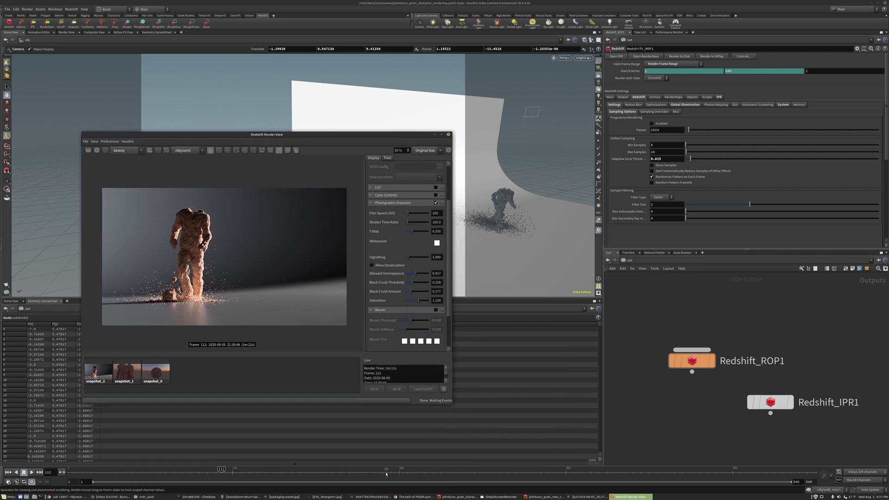
{"action": "left_click", "coordinate": [370, 472]}
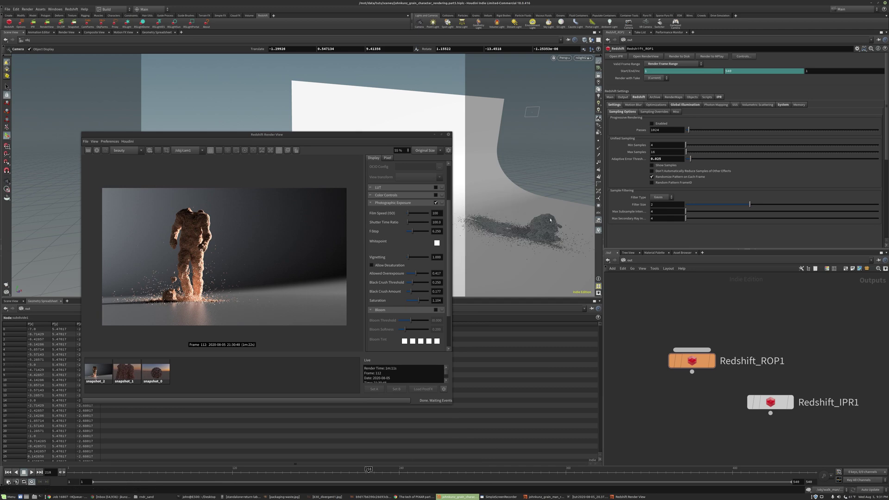
{"action": "left_click", "coordinate": [584, 57]}
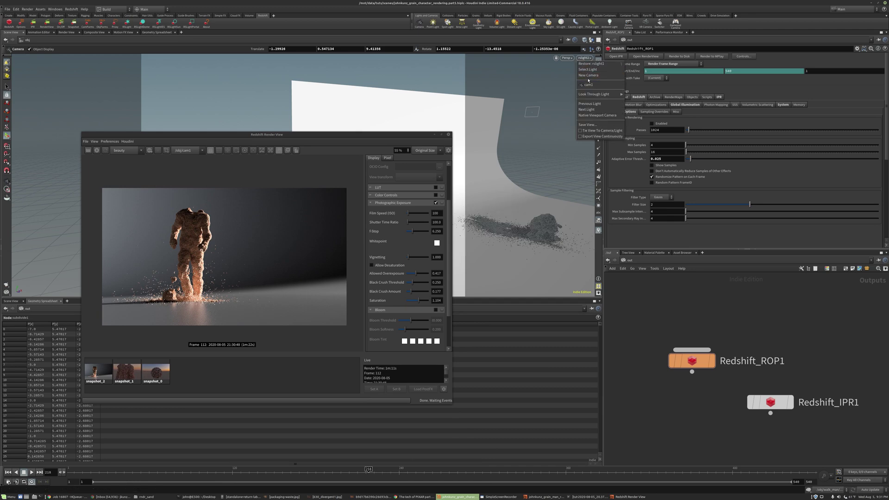
{"action": "left_click", "coordinate": [588, 84]}
{"action": "left_click_drag", "start_coordinate": [376, 138], "coordinate": [780, 75]}
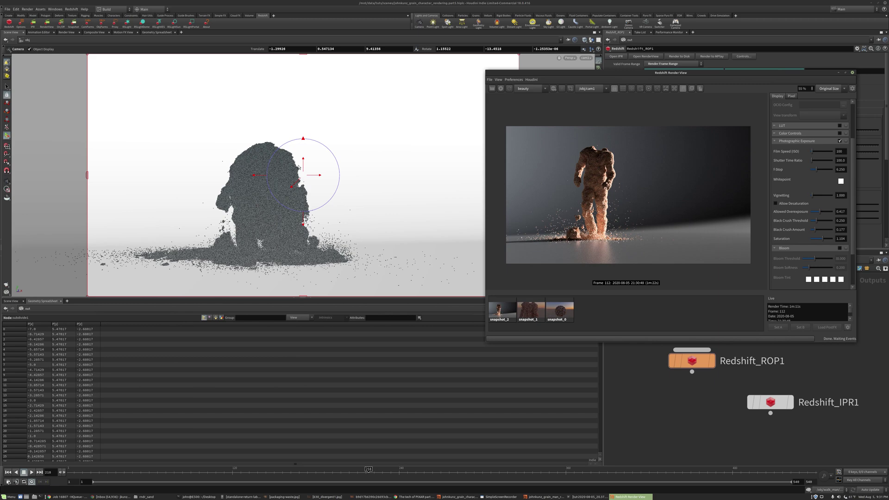
{"action": "left_click", "coordinate": [492, 88]}
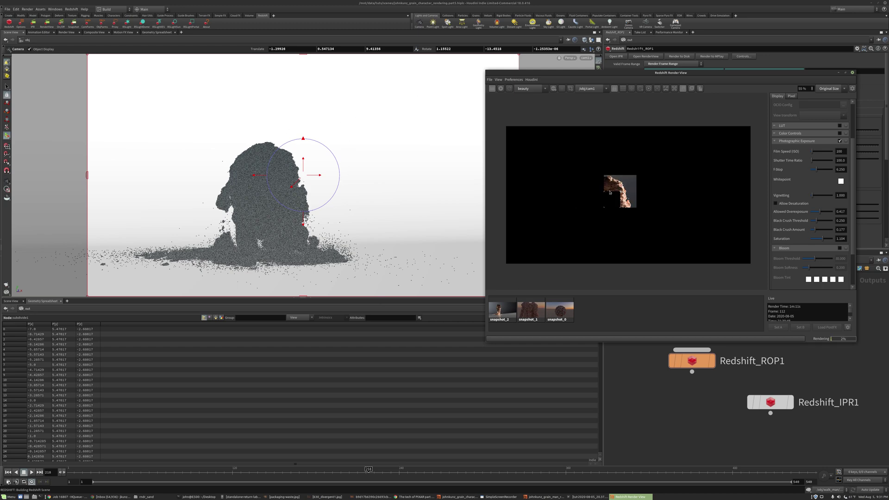
Compare snapshot_2 with the new frame's live render by switching back and forth between them
{"action": "scroll", "coordinate": [620, 192], "scroll_direction": "up", "scroll_amount": 2}
{"action": "left_click", "coordinate": [502, 310]}
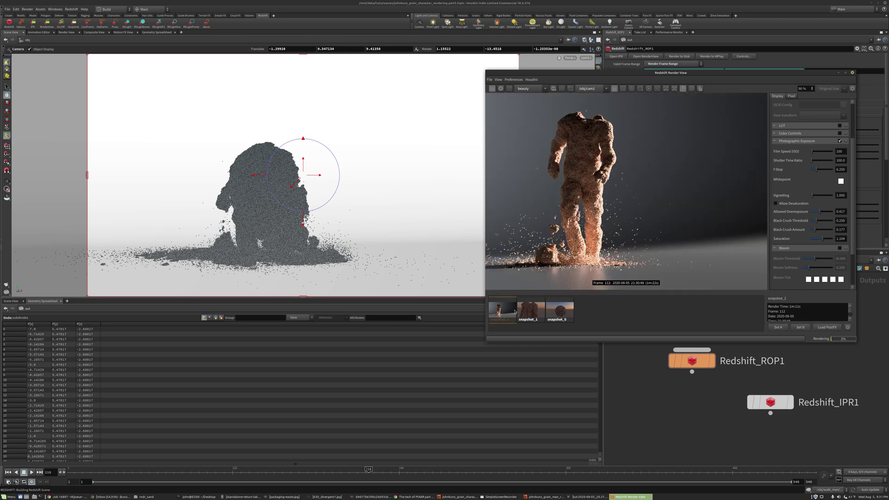
{"action": "scroll", "coordinate": [587, 190], "scroll_direction": "down", "scroll_amount": 1}
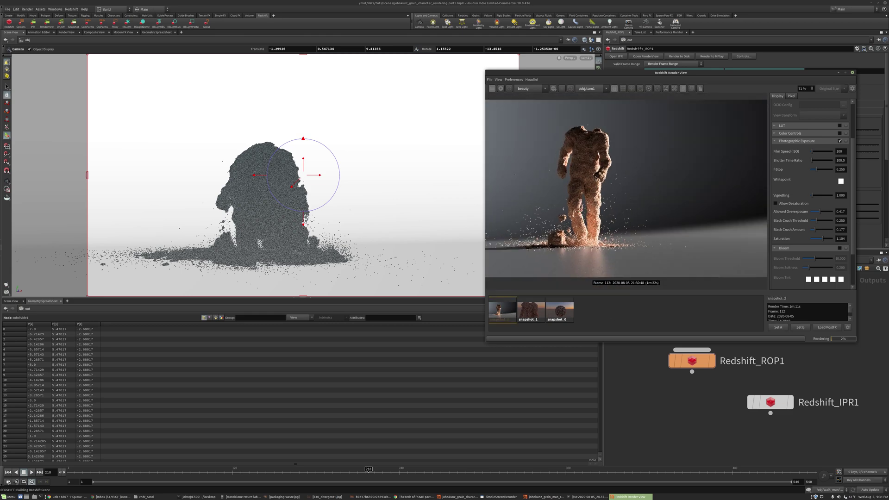
{"action": "scroll", "coordinate": [595, 179], "scroll_direction": "down", "scroll_amount": 1}
{"action": "left_click", "coordinate": [596, 318]}
{"action": "left_click", "coordinate": [504, 310]}
{"action": "left_click", "coordinate": [622, 316]}
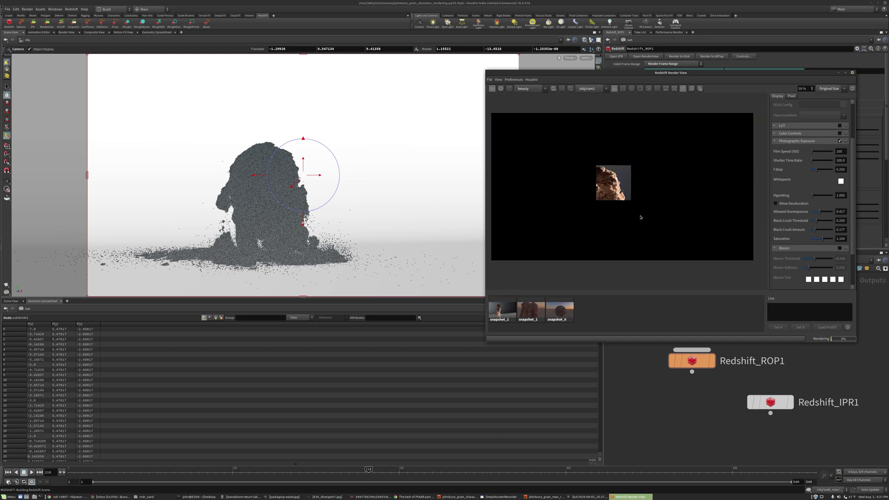
{"action": "left_click", "coordinate": [502, 311]}
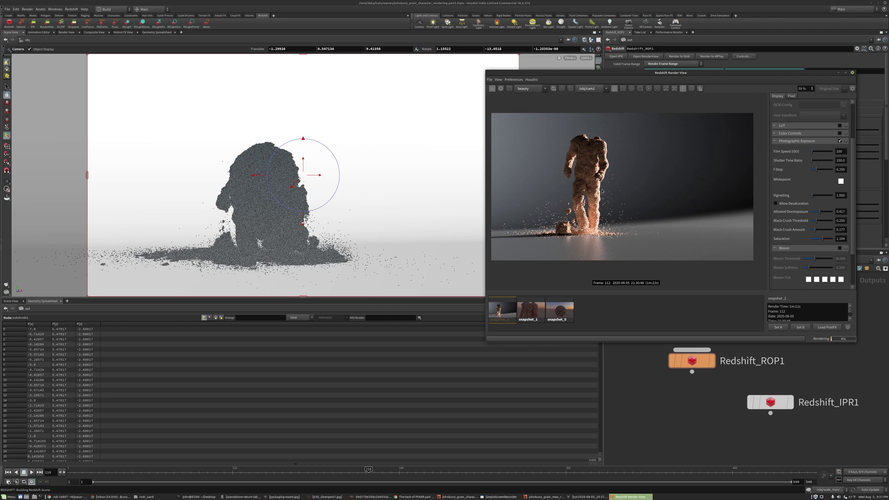
{"action": "left_click", "coordinate": [603, 313]}
{"action": "left_click", "coordinate": [503, 313]}
{"action": "left_click", "coordinate": [609, 313]}
Examine the grain detail and lighting of the collapsing character up close in the live render
{"action": "scroll", "coordinate": [602, 183], "scroll_direction": "up", "scroll_amount": 6}
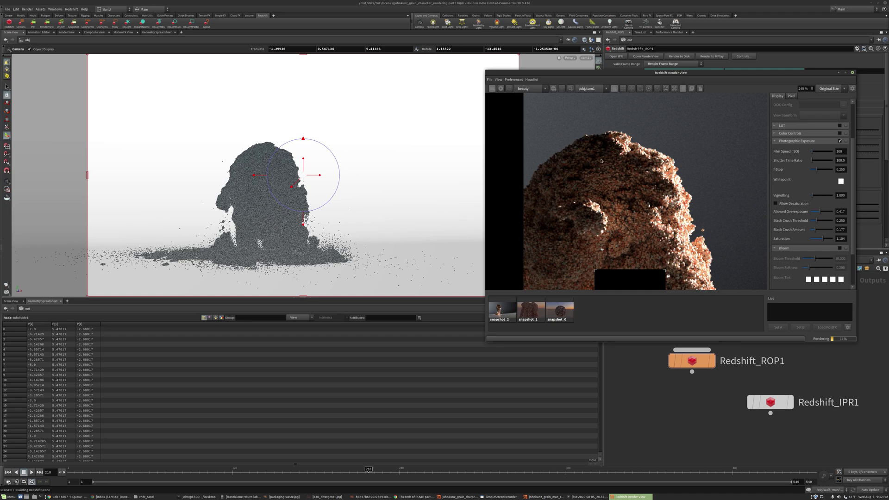
{"action": "scroll", "coordinate": [602, 163], "scroll_direction": "down", "scroll_amount": 4}
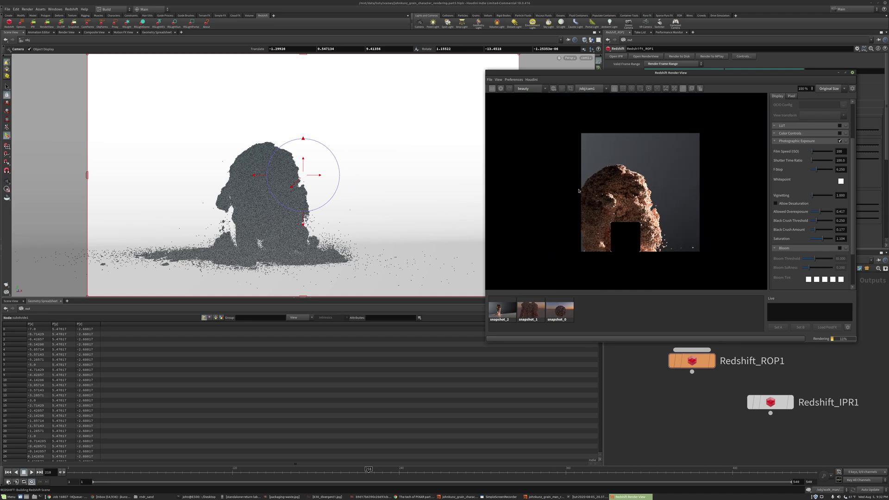
{"action": "scroll", "coordinate": [578, 191], "scroll_direction": "up", "scroll_amount": 2}
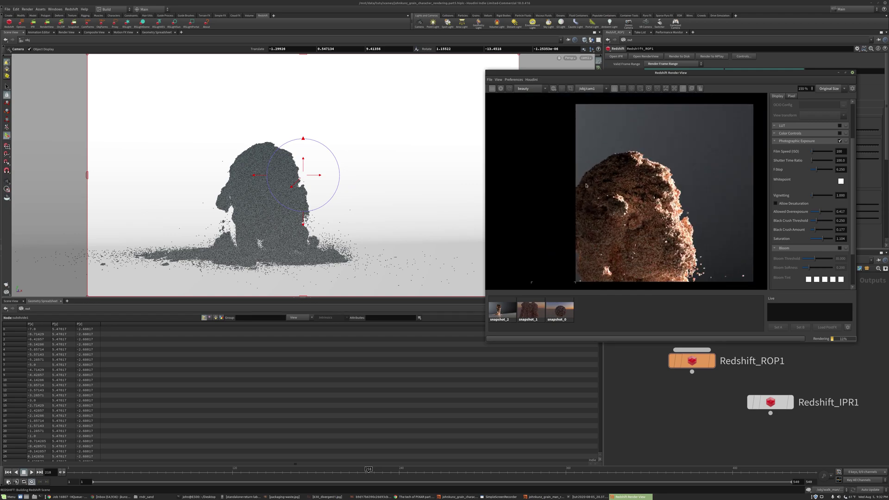
{"action": "scroll", "coordinate": [584, 192], "scroll_direction": "down", "scroll_amount": 2}
{"action": "scroll", "coordinate": [606, 186], "scroll_direction": "down", "scroll_amount": 1}
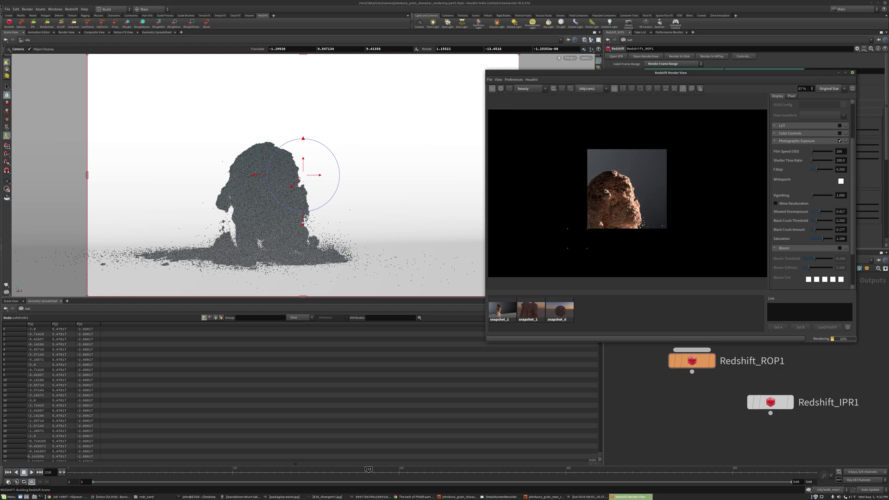
{"action": "scroll", "coordinate": [622, 224], "scroll_direction": "up", "scroll_amount": 1}
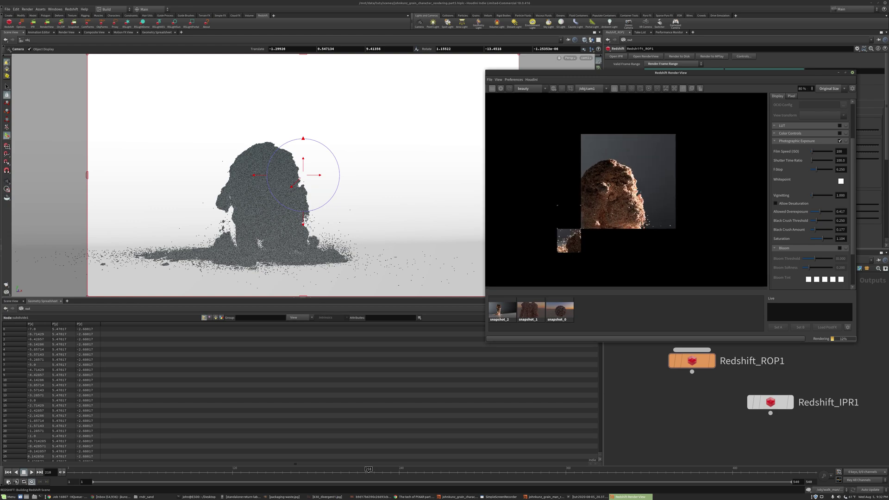
{"action": "scroll", "coordinate": [609, 181], "scroll_direction": "down", "scroll_amount": 1}
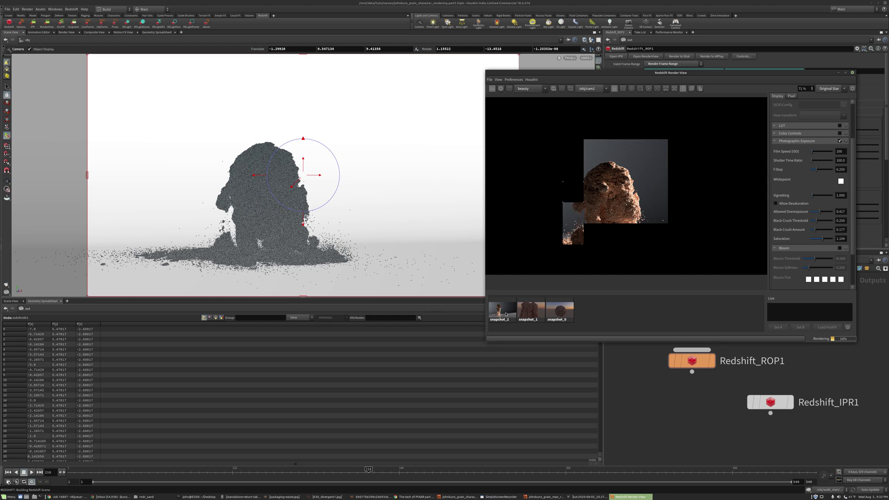
Review snapshot_2 and the pebble sphere in snapshot_0, then return to the live render
{"action": "left_click", "coordinate": [502, 311]}
{"action": "left_click", "coordinate": [502, 311]}
{"action": "left_click", "coordinate": [503, 311]}
{"action": "left_click", "coordinate": [602, 305]}
{"action": "left_click", "coordinate": [494, 311]}
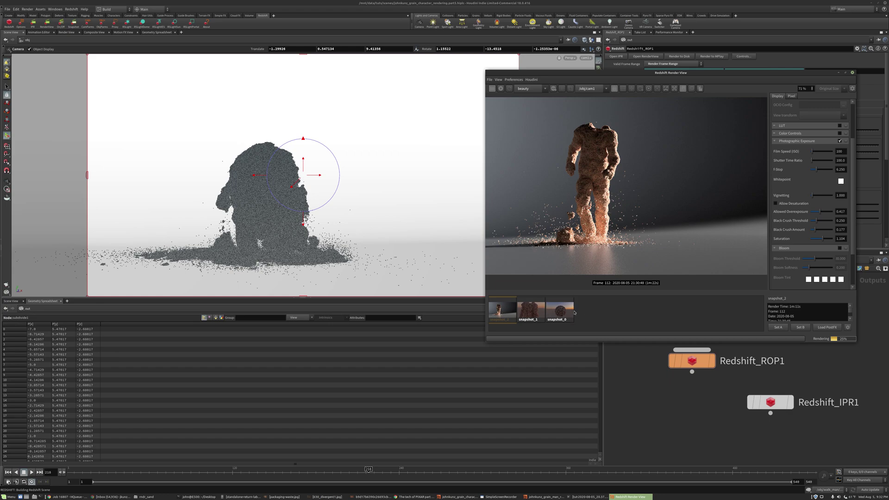
{"action": "left_click", "coordinate": [521, 325]}
{"action": "left_click", "coordinate": [570, 314]}
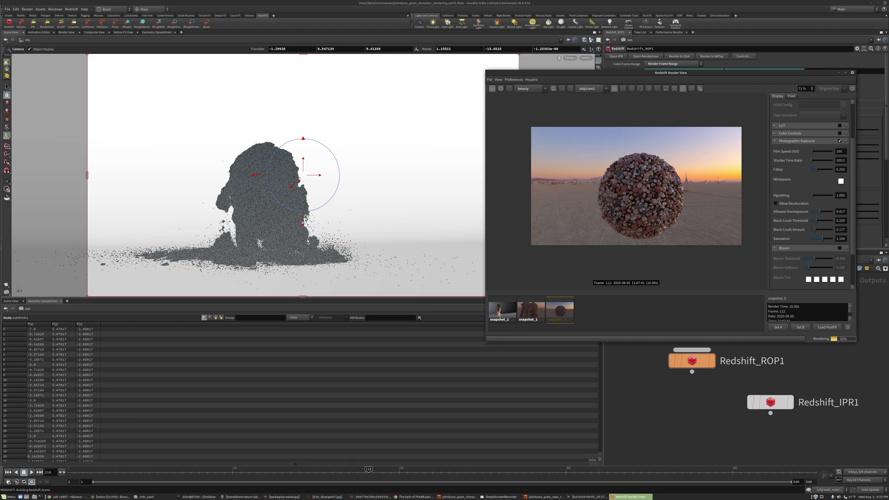
{"action": "scroll", "coordinate": [663, 176], "scroll_direction": "up", "scroll_amount": 2}
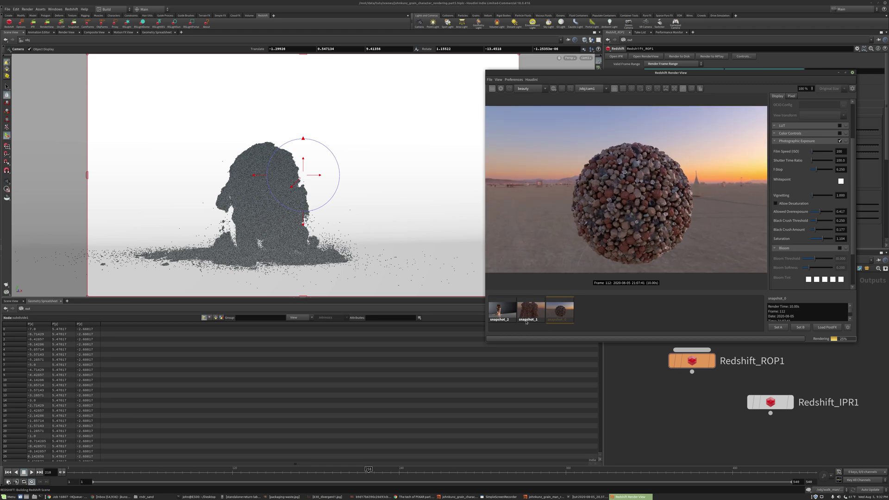
{"action": "left_click", "coordinate": [512, 316]}
{"action": "scroll", "coordinate": [594, 211], "scroll_direction": "down", "scroll_amount": 3}
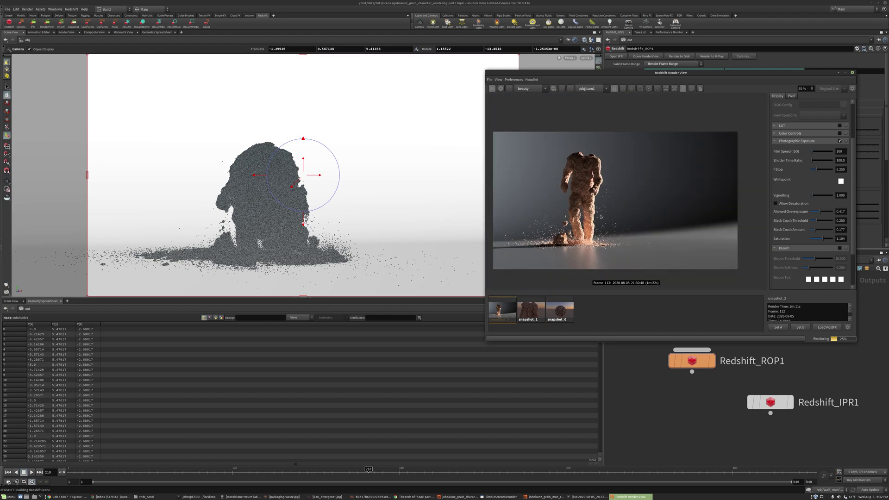
{"action": "left_click", "coordinate": [607, 323]}
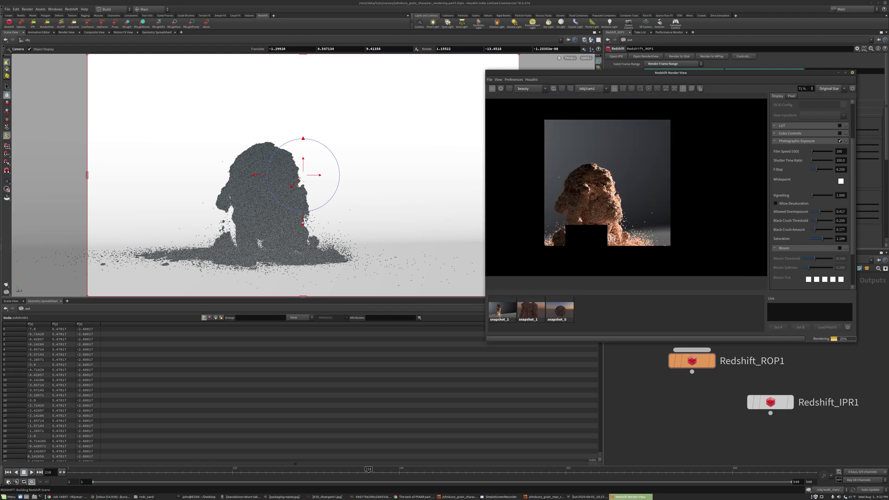
Examine the overall composition of the collapsing character and scattered grains as more buckets render
{"action": "scroll", "coordinate": [588, 231], "scroll_direction": "up", "scroll_amount": 1}
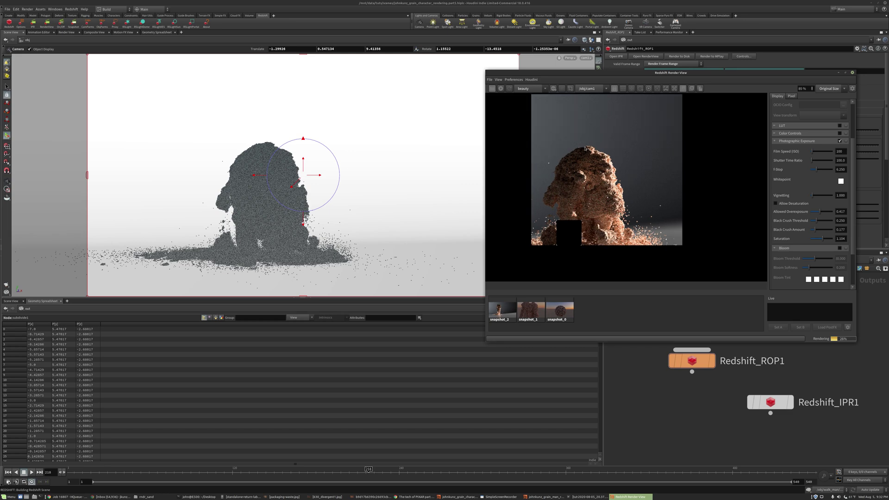
{"action": "scroll", "coordinate": [548, 208], "scroll_direction": "down", "scroll_amount": 3}
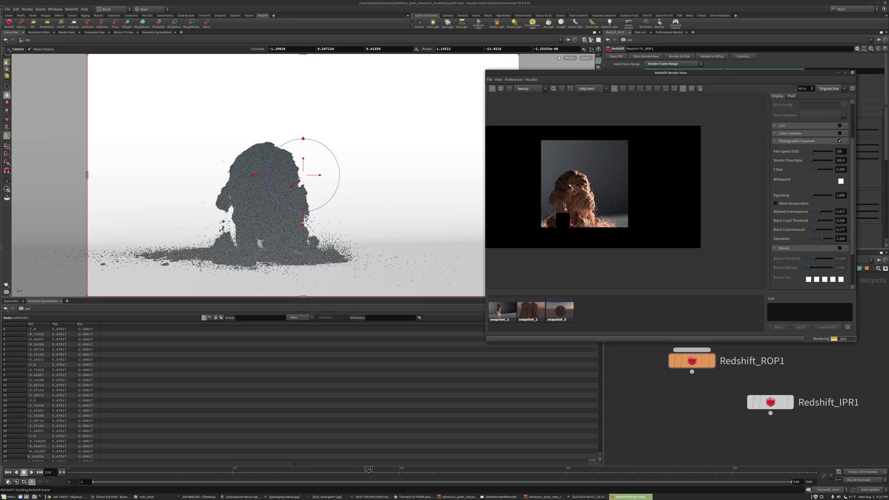
{"action": "scroll", "coordinate": [566, 192], "scroll_direction": "up", "scroll_amount": 2}
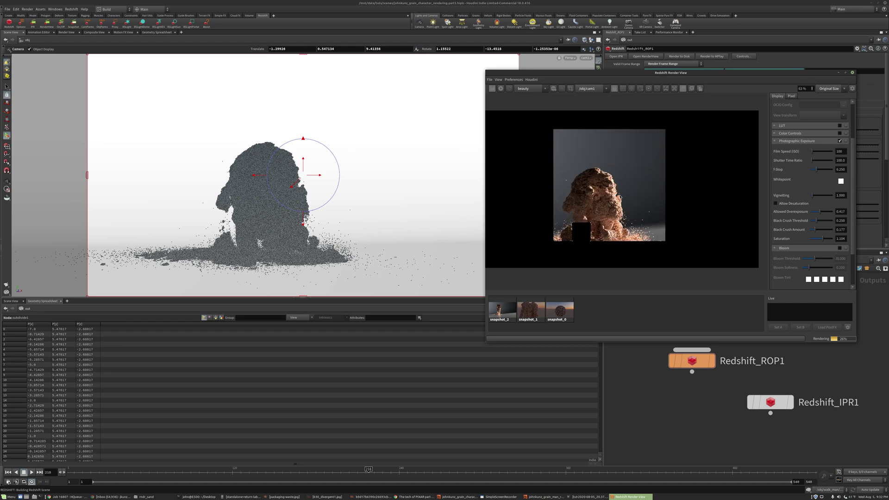
{"action": "scroll", "coordinate": [531, 214], "scroll_direction": "down", "scroll_amount": 1}
{"action": "scroll", "coordinate": [531, 215], "scroll_direction": "up", "scroll_amount": 2}
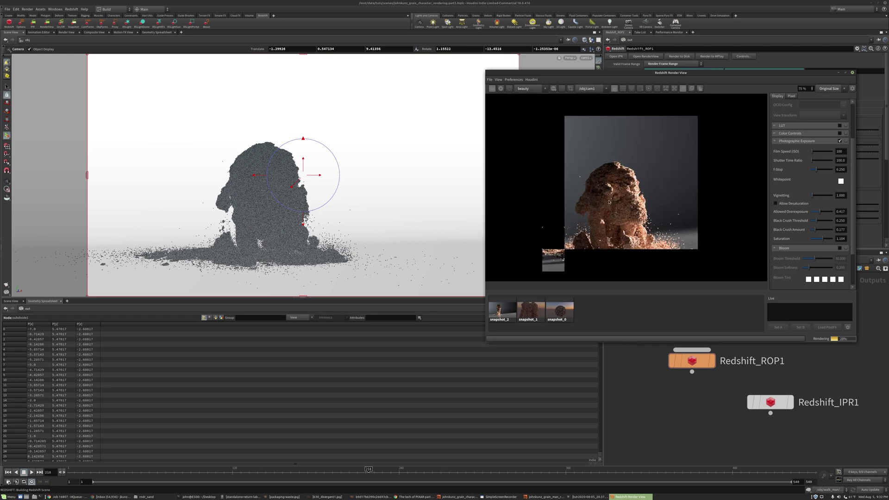
{"action": "scroll", "coordinate": [608, 201], "scroll_direction": "down", "scroll_amount": 2}
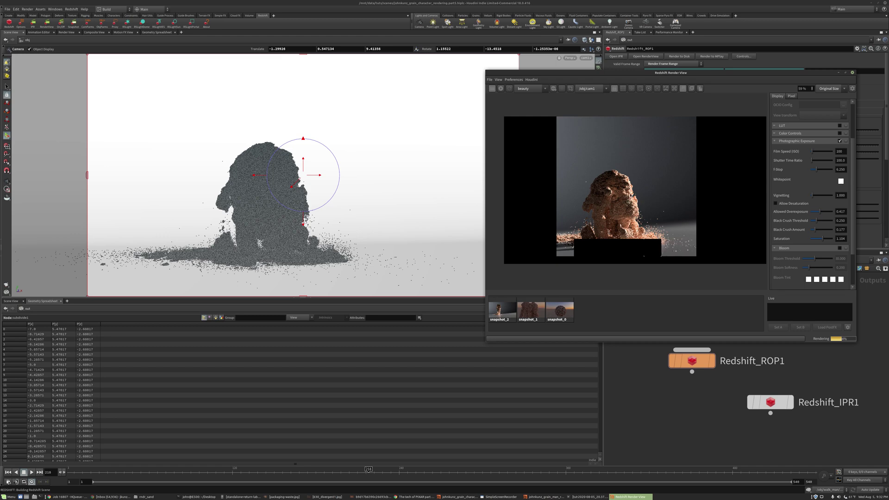
Open the sandman.mp4 render in the player and examine the collapsing character's motion blur up close around frames 140 to 143
{"action": "scroll", "coordinate": [687, 180], "scroll_direction": "up", "scroll_amount": 1}
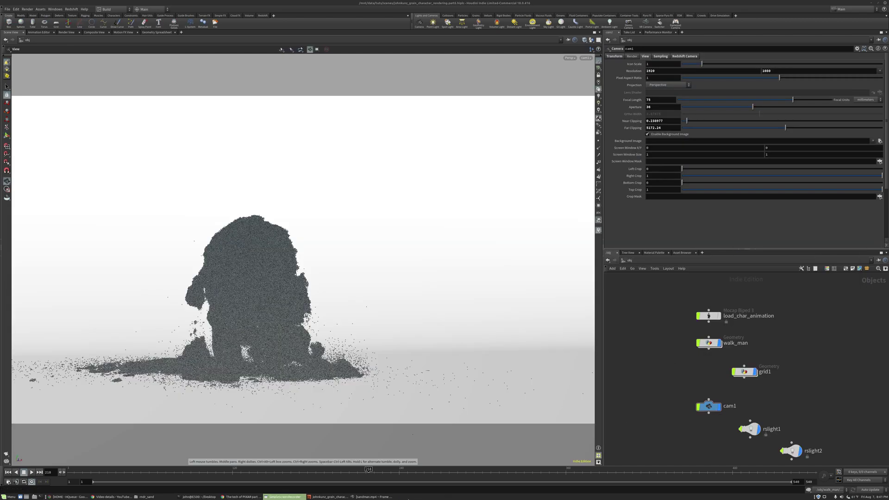
{"action": "left_click", "coordinate": [374, 497]}
{"action": "key", "text": "space"}
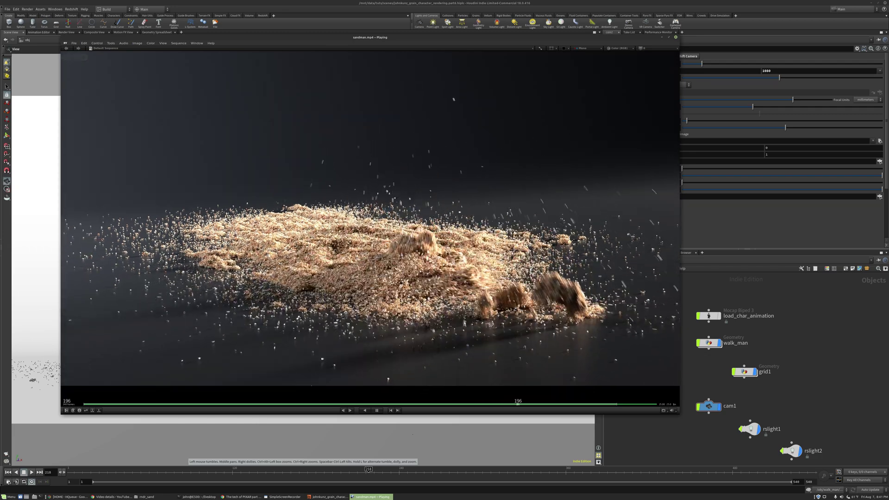
{"action": "scroll", "coordinate": [344, 271], "scroll_direction": "up", "scroll_amount": 3}
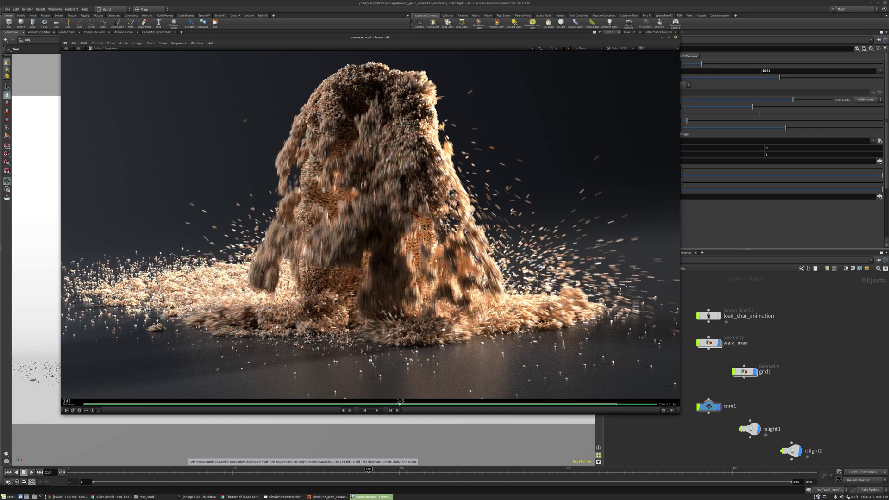
{"action": "left_click_drag", "start_coordinate": [499, 195], "coordinate": [490, 197]}
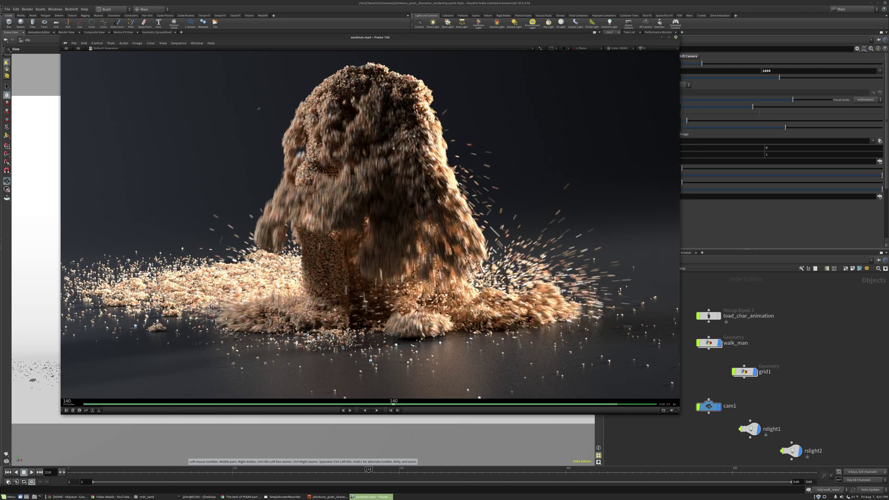
{"action": "left_click_drag", "start_coordinate": [345, 257], "coordinate": [368, 255]}
Enable motion blur on Redshift_ROP1, including mesh deformation blur and instances/particles blur
{"action": "left_click", "coordinate": [841, 333]}
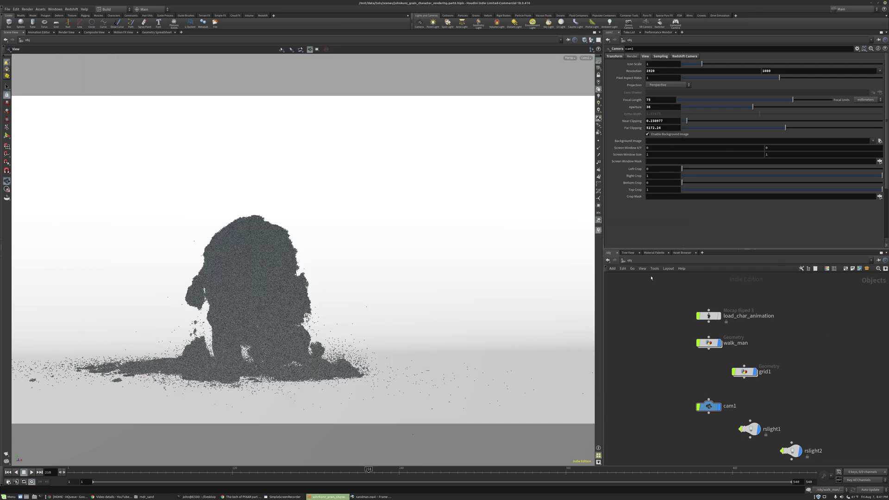
{"action": "left_click", "coordinate": [627, 262]}
{"action": "left_click", "coordinate": [640, 290]}
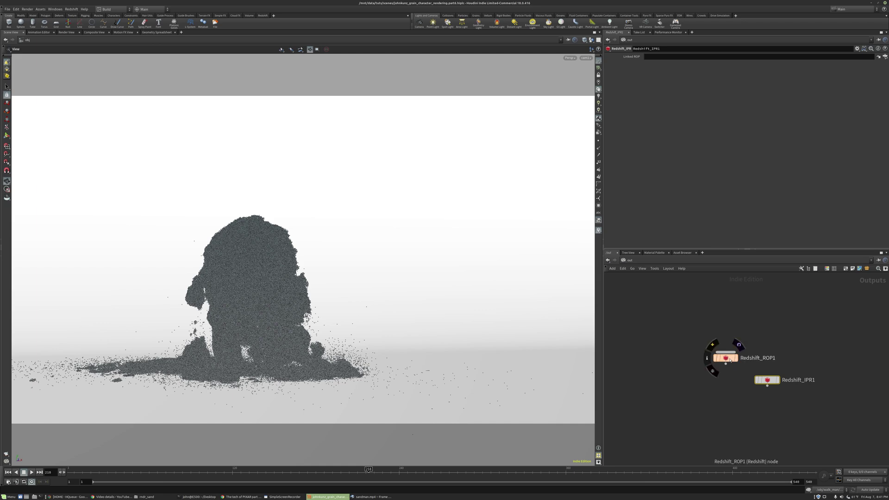
{"action": "left_click", "coordinate": [730, 359]}
{"action": "left_click", "coordinate": [633, 105]}
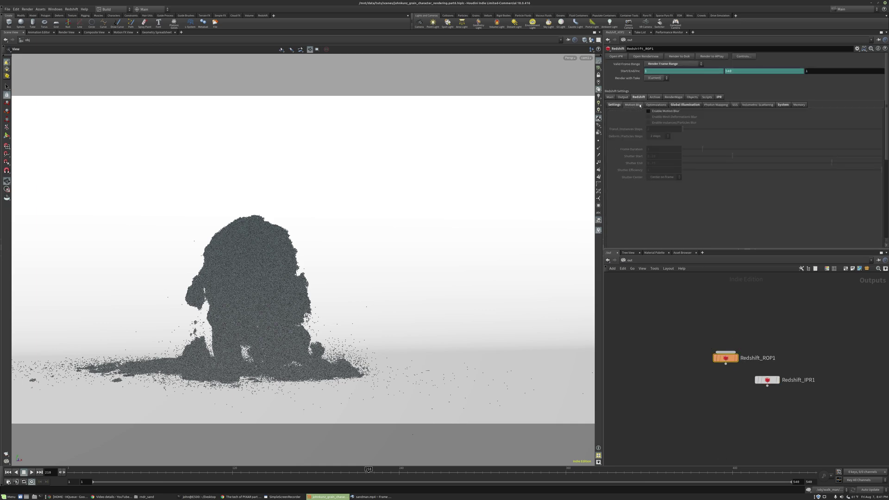
{"action": "left_click", "coordinate": [648, 111]}
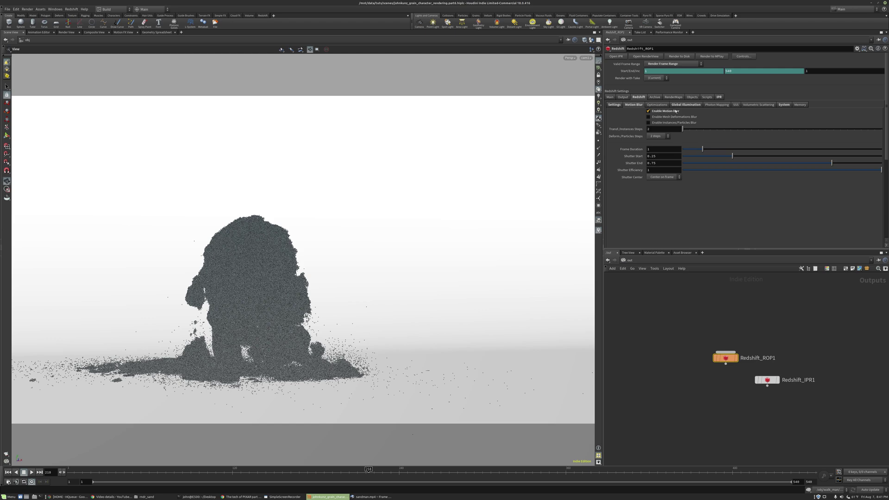
{"action": "left_click", "coordinate": [673, 117]}
{"action": "left_click", "coordinate": [669, 123]}
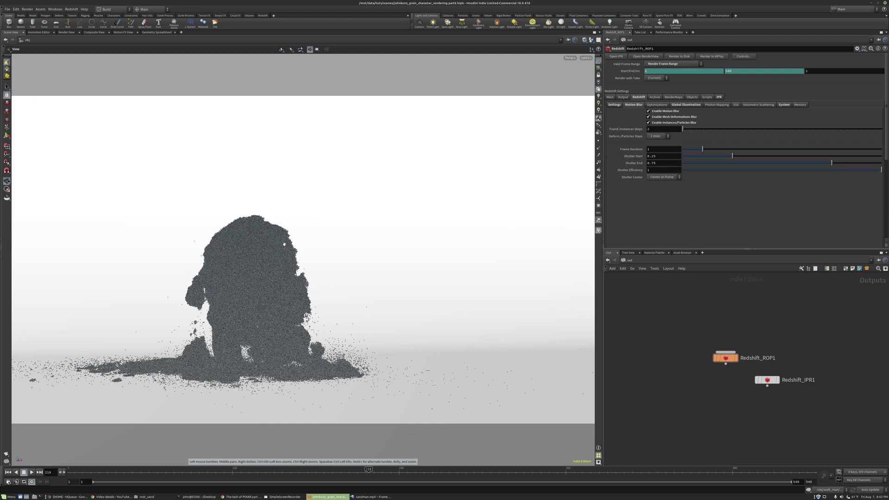
Return to sandman.mp4 and scrub back through the close-up to examine the blur on the falling grains and walking legs
{"action": "key", "text": "alt+Tab"}
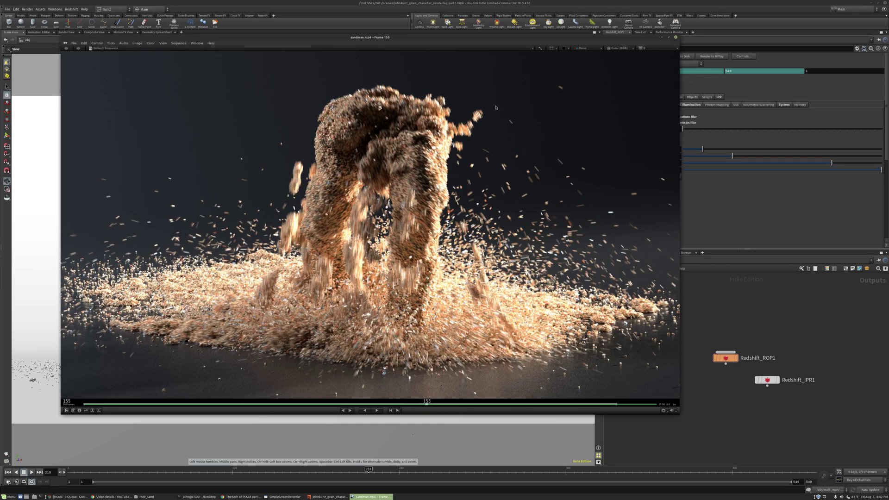
{"action": "left_click_drag", "start_coordinate": [458, 195], "coordinate": [243, 247]}
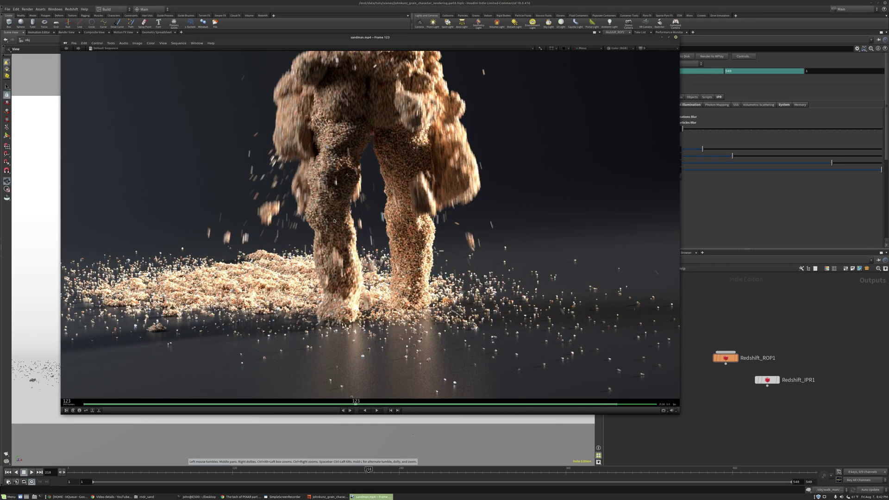
{"action": "left_click", "coordinate": [243, 247]}
{"action": "left_click", "coordinate": [243, 247]}
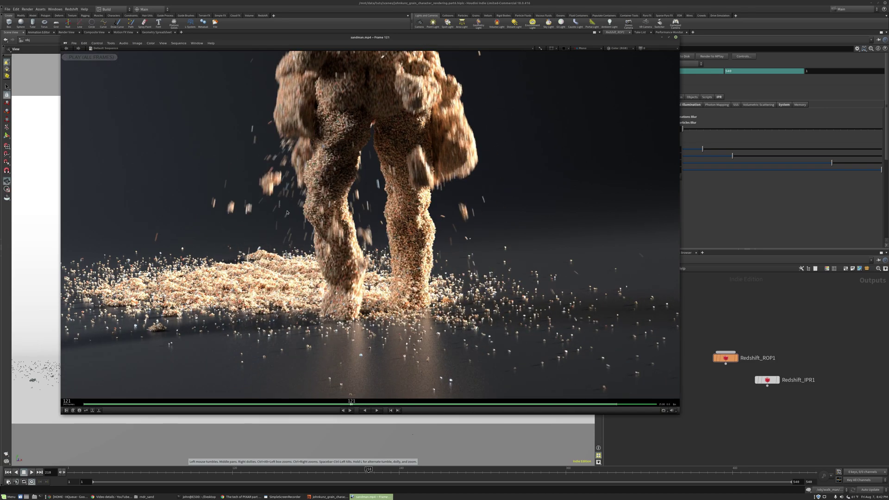
{"action": "left_click_drag", "start_coordinate": [429, 226], "coordinate": [337, 213]}
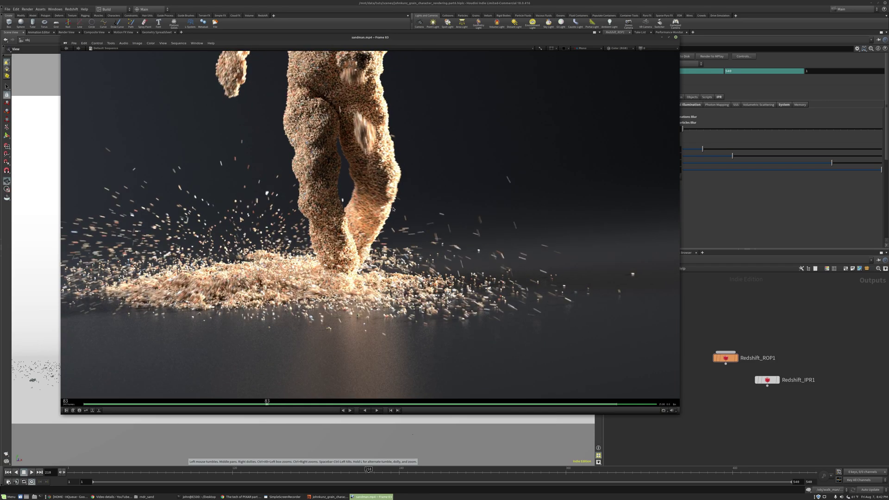
Fit the whole sandman.mp4 frame in the player and scrub around frames 81 to 86 to review the walking character
{"action": "middle_click_drag", "start_coordinate": [398, 207], "coordinate": [416, 240]}
{"action": "key", "text": "f"}
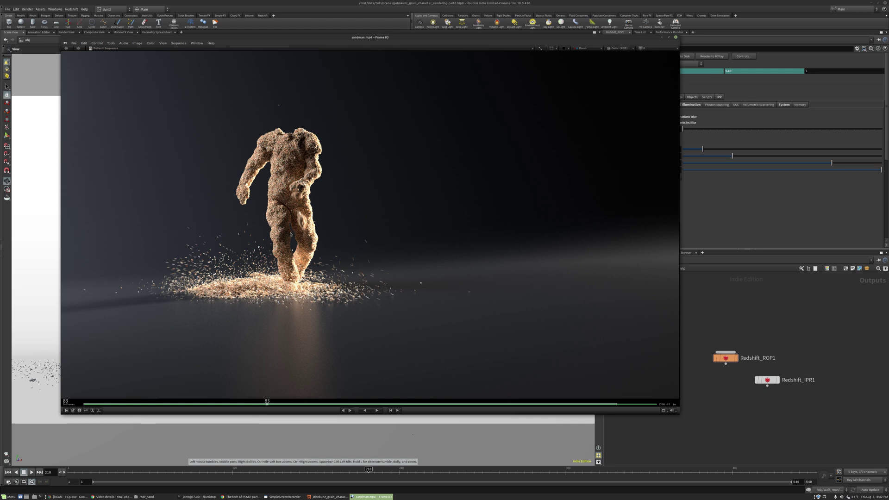
{"action": "left_click_drag", "start_coordinate": [253, 221], "coordinate": [261, 219]}
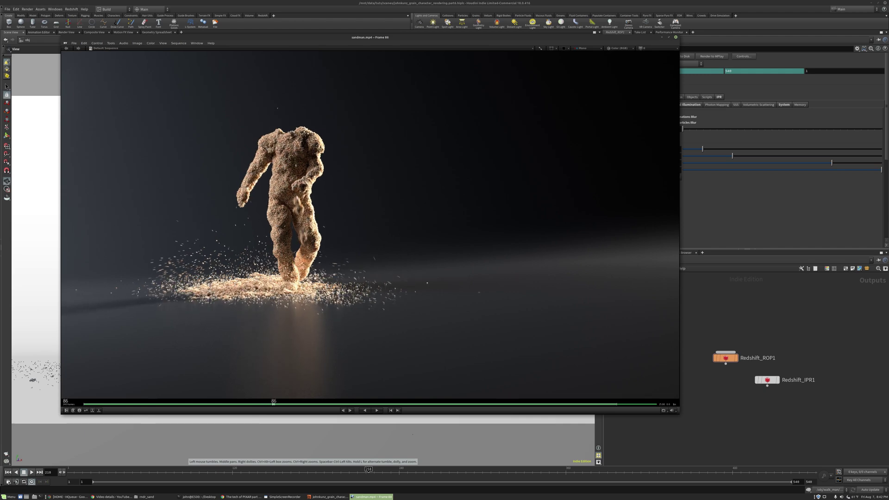
{"action": "mouse_move", "coordinate": [339, 250]}
{"action": "left_mouse_down"}
{"action": "mouse_move", "coordinate": [287, 255]}
{"action": "mouse_move", "coordinate": [326, 257]}
{"action": "left_mouse_up"}
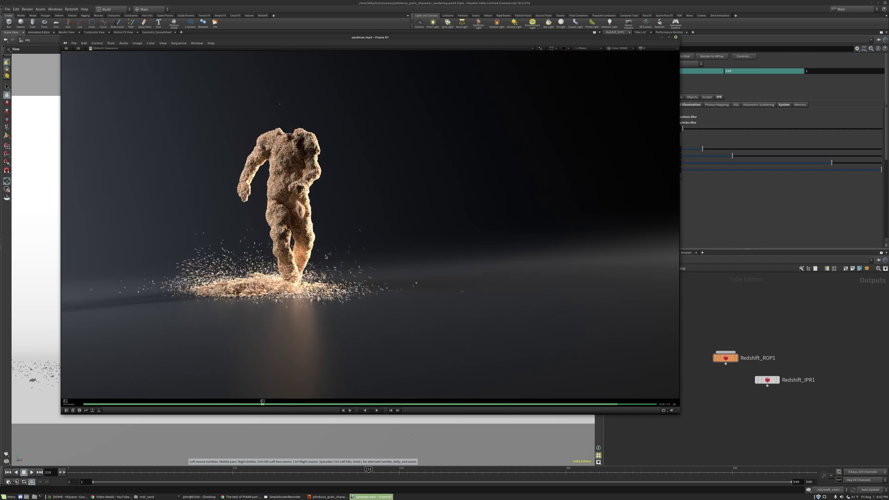
{"action": "left_click_drag", "start_coordinate": [379, 228], "coordinate": [315, 243]}
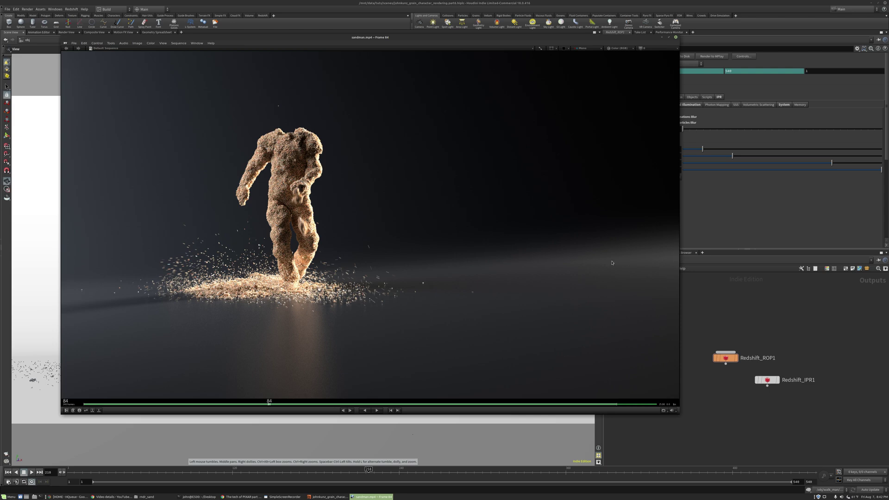
Switch back to Houdini and open the walk_man geometry network at object level
{"action": "left_click", "coordinate": [756, 310]}
{"action": "left_click", "coordinate": [625, 260]}
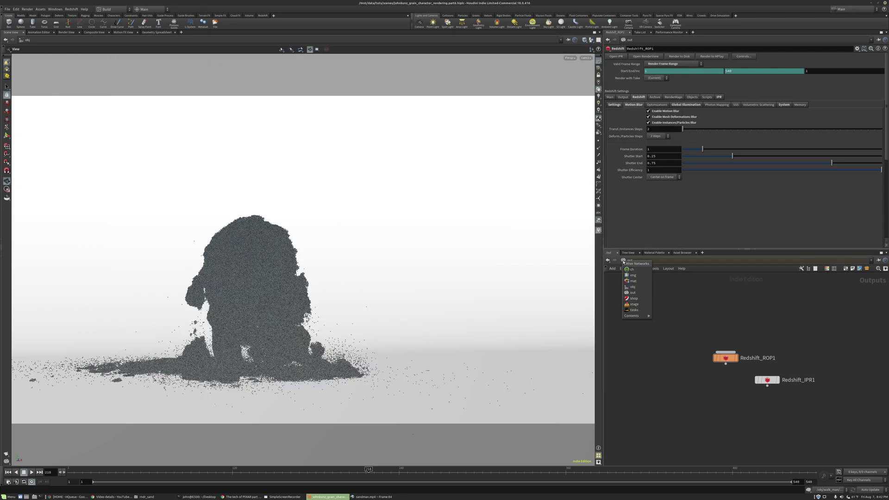
{"action": "left_click", "coordinate": [636, 287]}
{"action": "middle_click_drag", "start_coordinate": [659, 355], "coordinate": [647, 339]}
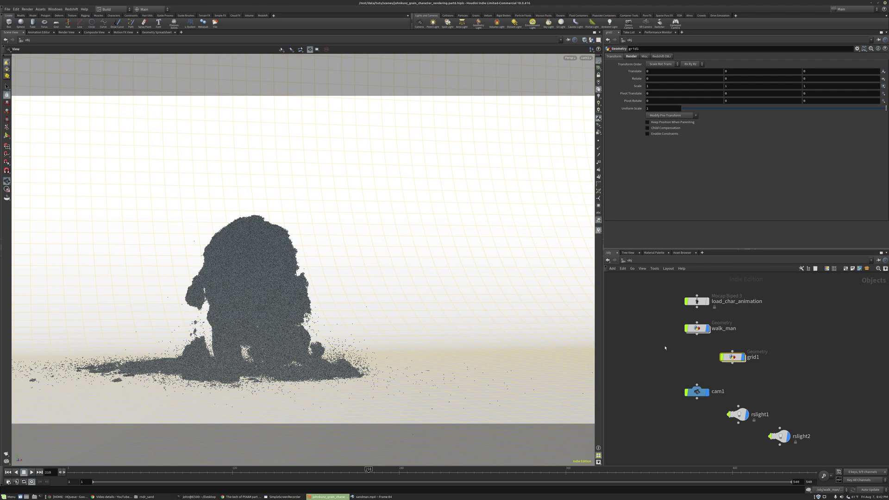
{"action": "left_click", "coordinate": [675, 349]}
{"action": "double_click", "coordinate": [697, 328]}
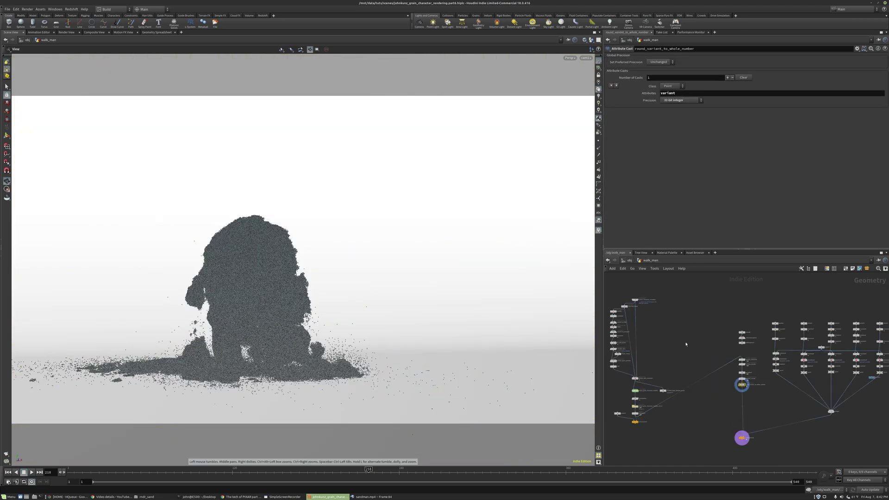
Move the copy-to-points, pebble variant and point attribute nodes away from the sphere source chain to free up space in the network
{"action": "middle_click_drag", "start_coordinate": [743, 397], "coordinate": [699, 405]}
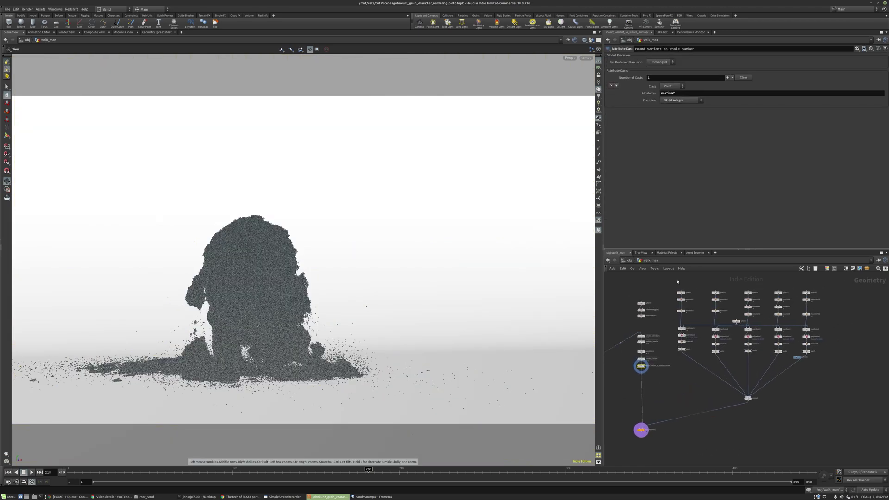
{"action": "scroll", "coordinate": [648, 340], "scroll_direction": "up", "scroll_amount": 5}
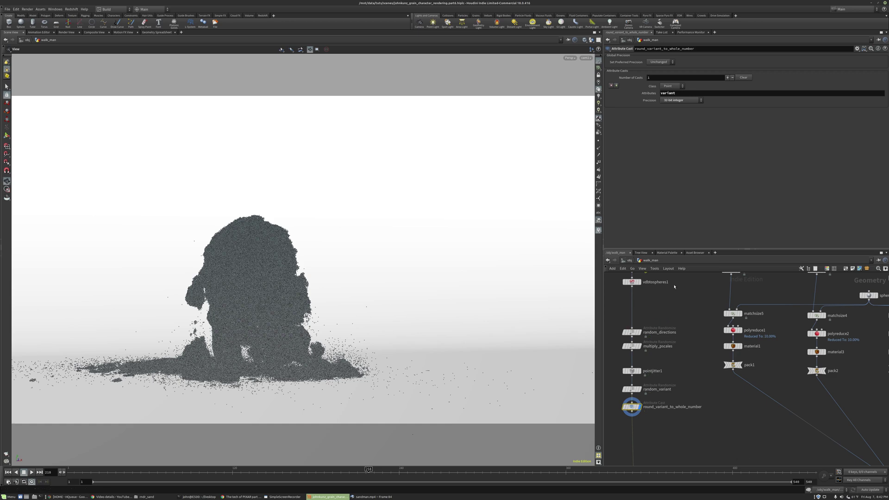
{"action": "key", "text": "h"}
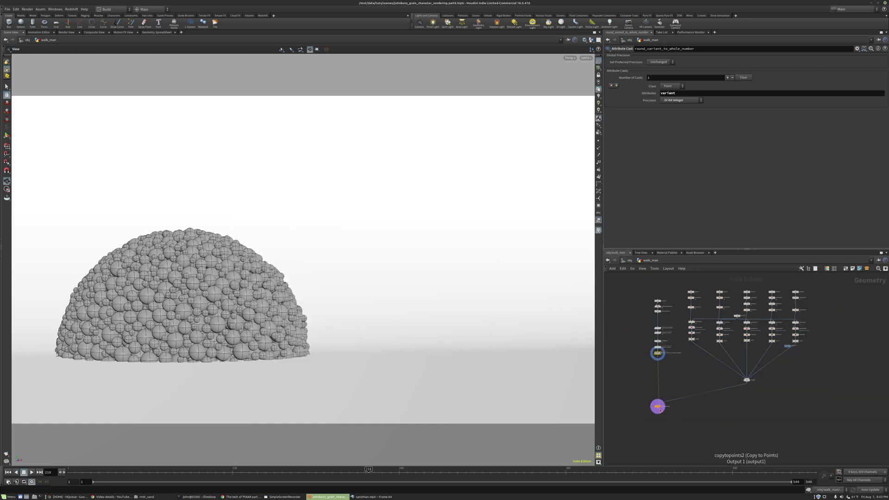
{"action": "left_click_drag", "start_coordinate": [657, 406], "coordinate": [710, 399]}
{"action": "left_click_drag", "start_coordinate": [759, 344], "coordinate": [676, 281]}
{"action": "left_click_drag", "start_coordinate": [658, 330], "coordinate": [726, 346]}
{"action": "left_click", "coordinate": [721, 327]}
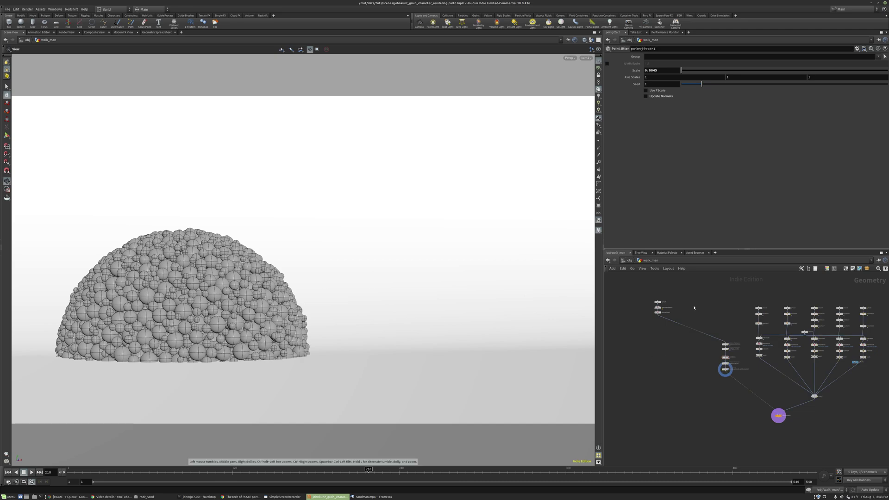
Add a Font node in the free space beside the sphere source chain and display it in the viewport
{"action": "scroll", "coordinate": [718, 319], "scroll_direction": "up", "scroll_amount": 3}
{"action": "key", "text": "Tab"}
{"action": "type", "text": "font"}
{"action": "key", "text": "Return"}
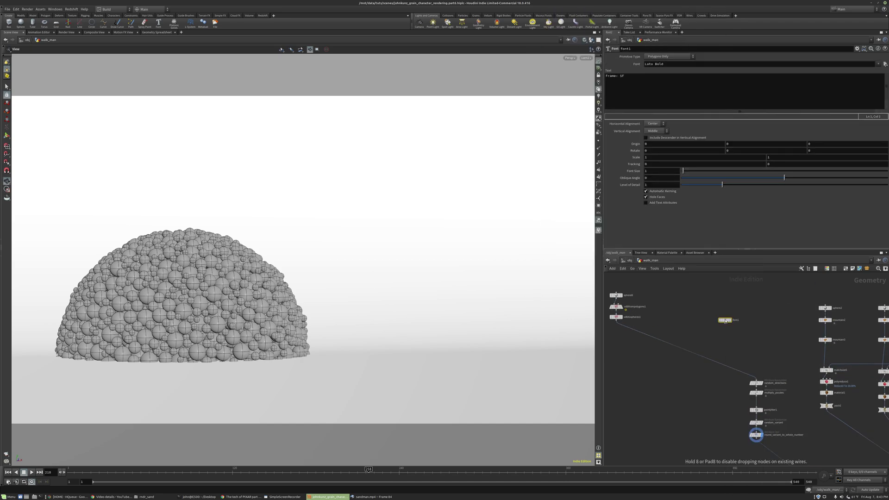
{"action": "scroll", "coordinate": [725, 321], "scroll_direction": "up", "scroll_amount": 2}
{"action": "left_click", "coordinate": [732, 320]}
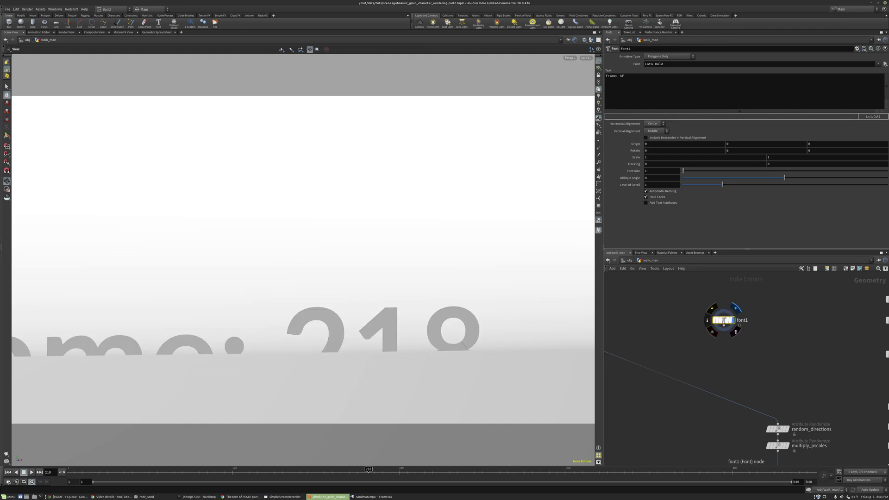
{"action": "middle_click_drag", "start_coordinate": [735, 360], "coordinate": [740, 312]}
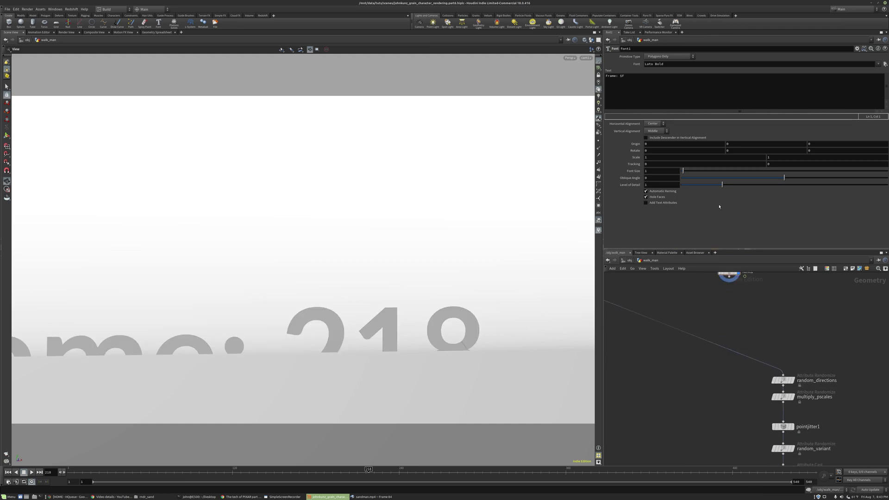
Set the Font node's text to SAND and its font to Helvetica Bold
{"action": "left_click", "coordinate": [665, 92]}
{"action": "key", "text": "ctrl+a"}
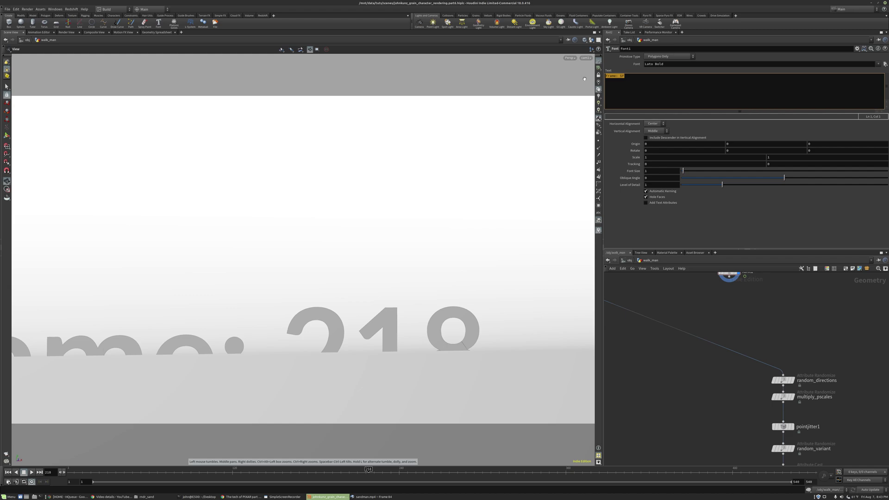
{"action": "type", "text": "SAND"}
{"action": "middle_click_drag", "start_coordinate": [735, 312], "coordinate": [727, 340]}
{"action": "double_click", "coordinate": [649, 63]}
{"action": "type", "text": "Helvetica"}
{"action": "key", "text": "Return"}
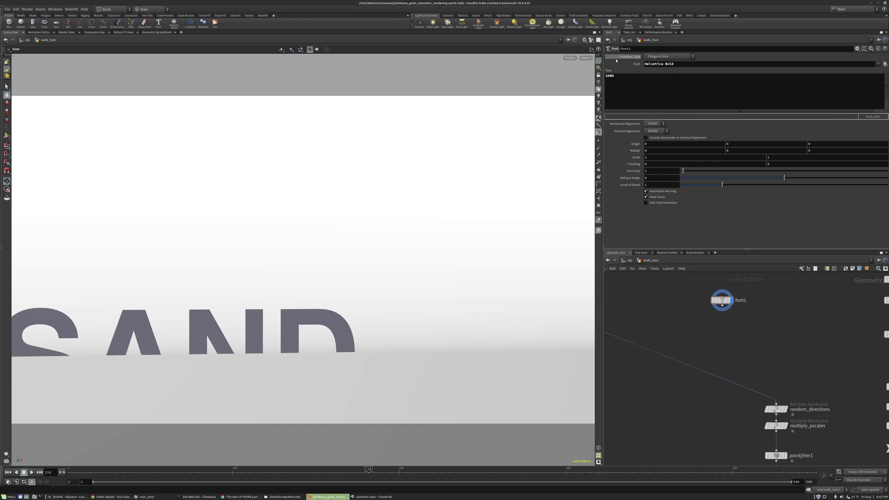
Extrude the SAND text into solid letters with a PolyExtrude that has a small positive distance and Output Back enabled
{"action": "key", "text": "Tab"}
{"action": "type", "text": "poly"}
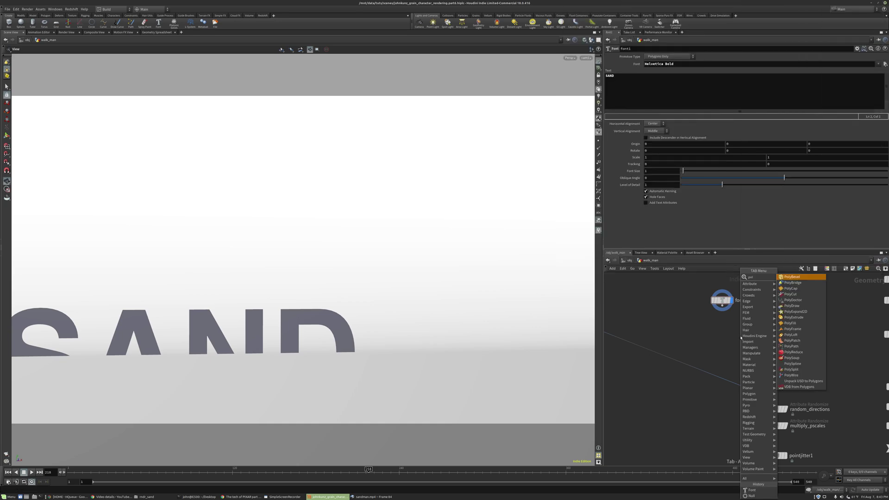
{"action": "left_click", "coordinate": [794, 317]}
{"action": "left_click", "coordinate": [719, 318]}
{"action": "mouse_move", "coordinate": [717, 313]}
{"action": "left_mouse_down"}
{"action": "mouse_move", "coordinate": [721, 303]}
{"action": "mouse_move", "coordinate": [724, 321]}
{"action": "left_mouse_up"}
{"action": "left_click_drag", "start_coordinate": [794, 86], "coordinate": [809, 86]}
{"action": "left_click", "coordinate": [650, 160]}
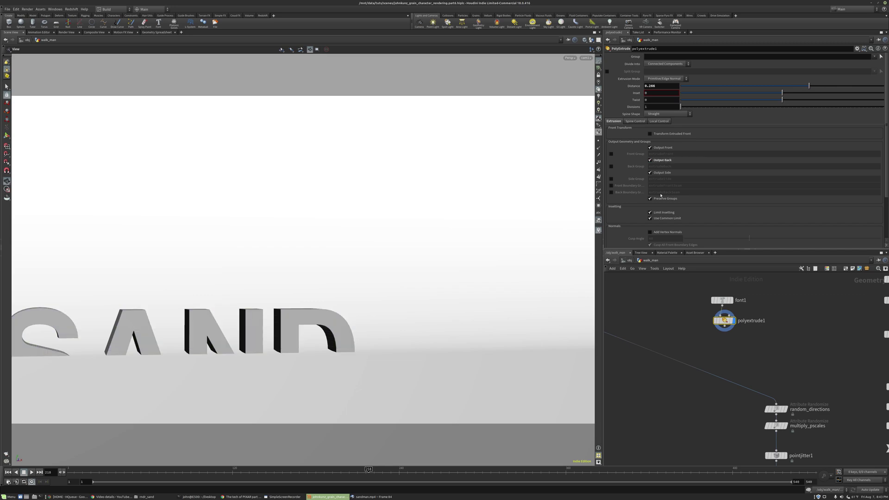
Add a Match Size node after the PolyExtrude and set Justify Y to Min so the letters stand on the ground
{"action": "key", "text": "Tab"}
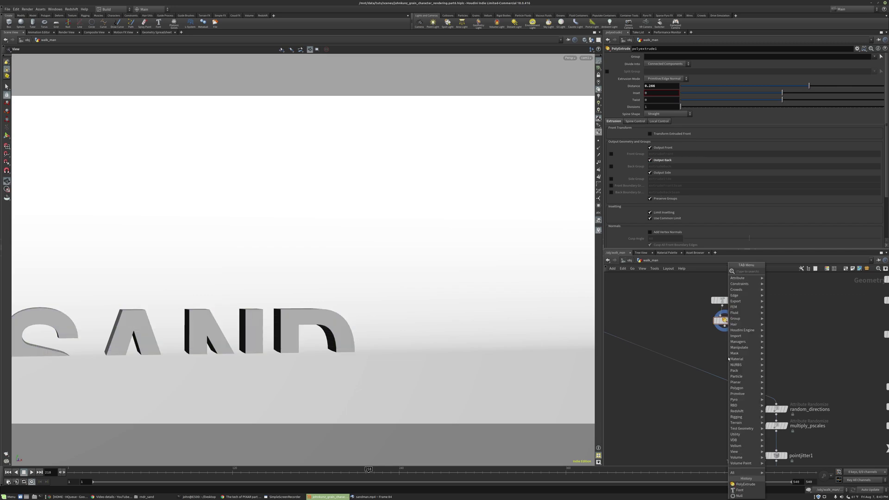
{"action": "mouse_move", "coordinate": [745, 324]}
{"action": "left_click", "coordinate": [787, 284]}
{"action": "left_click", "coordinate": [746, 348]}
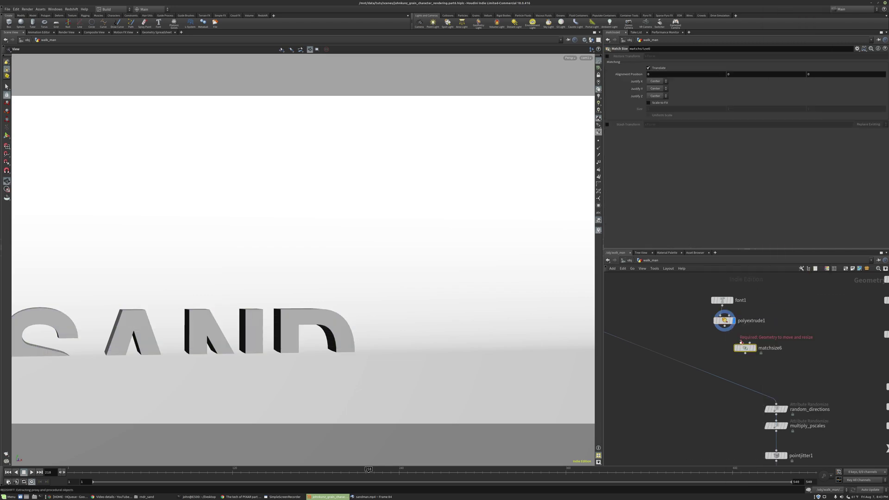
{"action": "left_click_drag", "start_coordinate": [736, 346], "coordinate": [718, 340]}
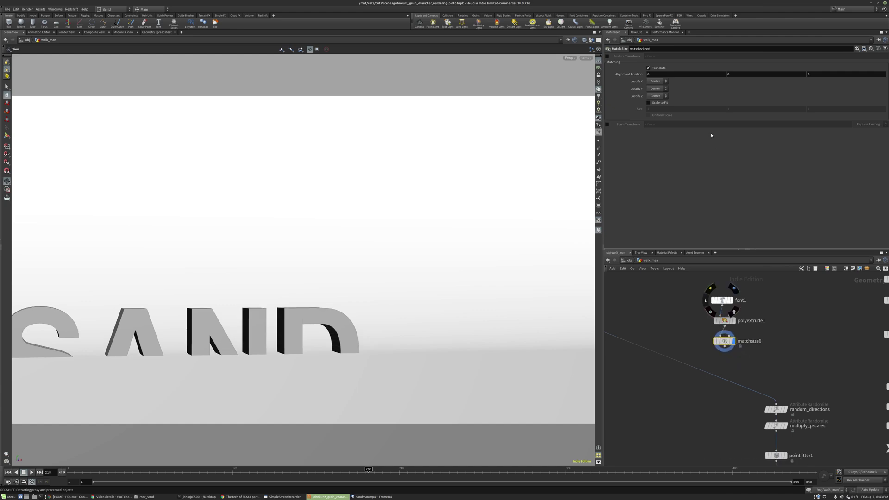
{"action": "left_click", "coordinate": [662, 89]}
{"action": "left_click", "coordinate": [659, 95]}
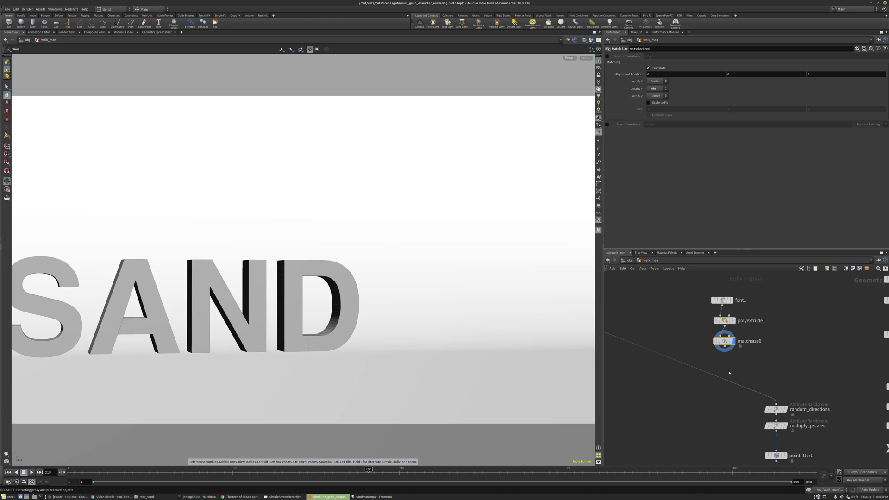
Connect the Match Size output of the SAND text to the VDB from Polygons input in place of the sphere
{"action": "scroll", "coordinate": [739, 351], "scroll_direction": "up", "scroll_amount": 1}
{"action": "middle_click_drag", "start_coordinate": [751, 361], "coordinate": [752, 344]}
{"action": "scroll", "coordinate": [754, 349], "scroll_direction": "down", "scroll_amount": 1}
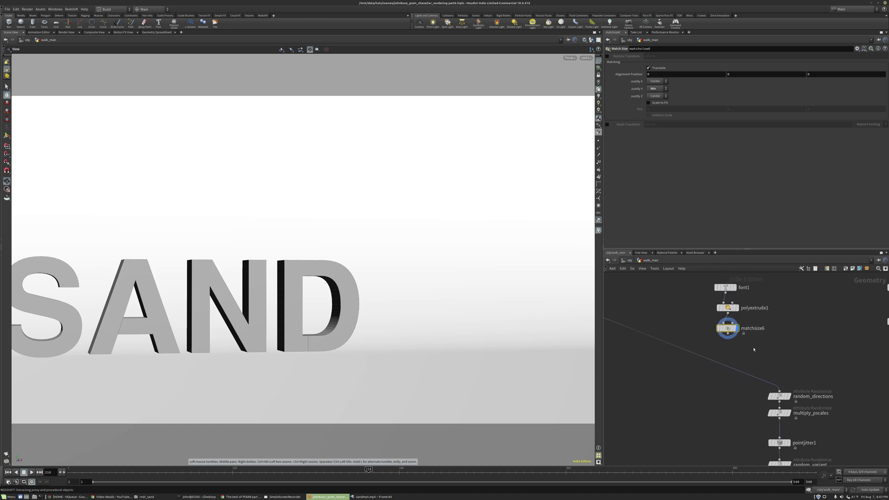
{"action": "left_click", "coordinate": [753, 358]}
{"action": "scroll", "coordinate": [752, 358], "scroll_direction": "down", "scroll_amount": 2}
{"action": "middle_click_drag", "start_coordinate": [701, 377], "coordinate": [734, 403]}
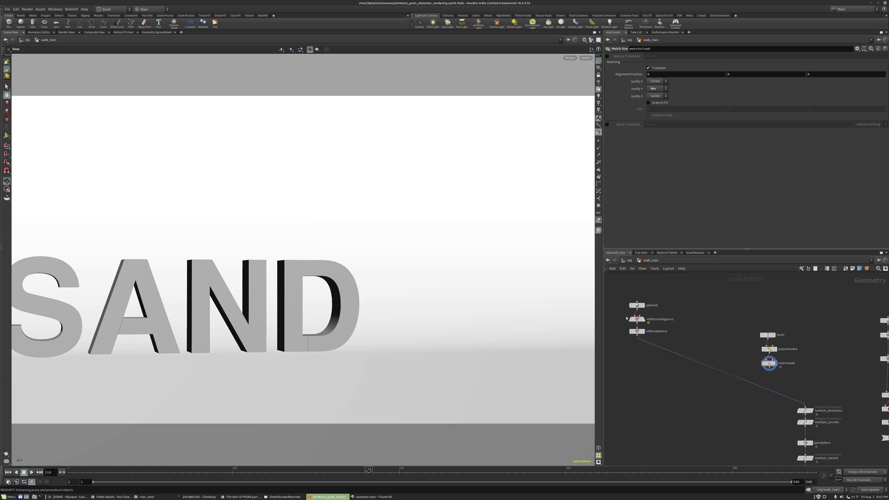
{"action": "scroll", "coordinate": [635, 317], "scroll_direction": "up", "scroll_amount": 2}
{"action": "left_click", "coordinate": [833, 383]}
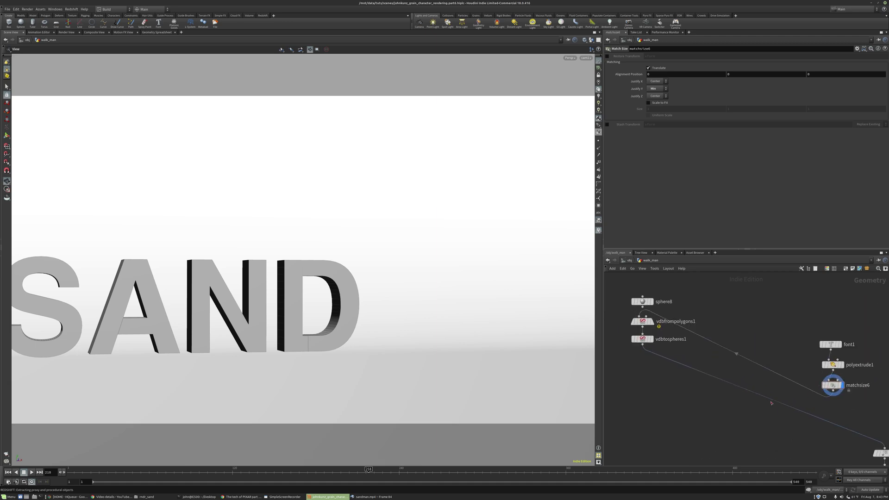
Show the VDB from Polygons result of the SAND text, and display the VDB to Spheres node in the viewport
{"action": "left_click", "coordinate": [650, 321]}
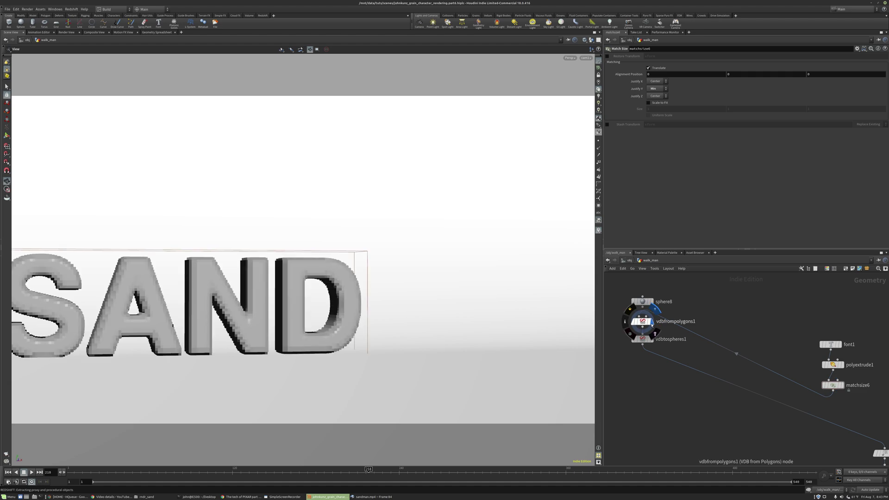
{"action": "left_click", "coordinate": [644, 322]}
{"action": "left_click", "coordinate": [651, 339]}
{"action": "left_click", "coordinate": [643, 340]}
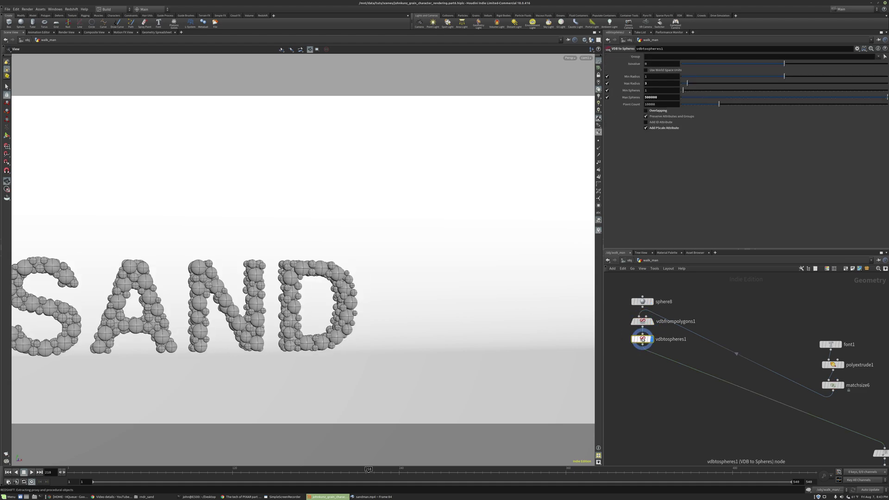
{"action": "middle_click_drag", "start_coordinate": [655, 405], "coordinate": [657, 385]}
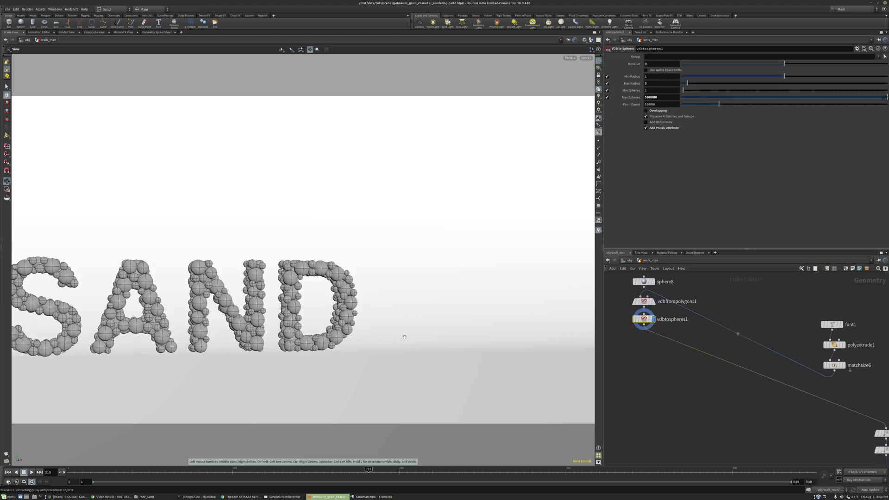
{"action": "scroll", "coordinate": [623, 316], "scroll_direction": "up", "scroll_amount": 2}
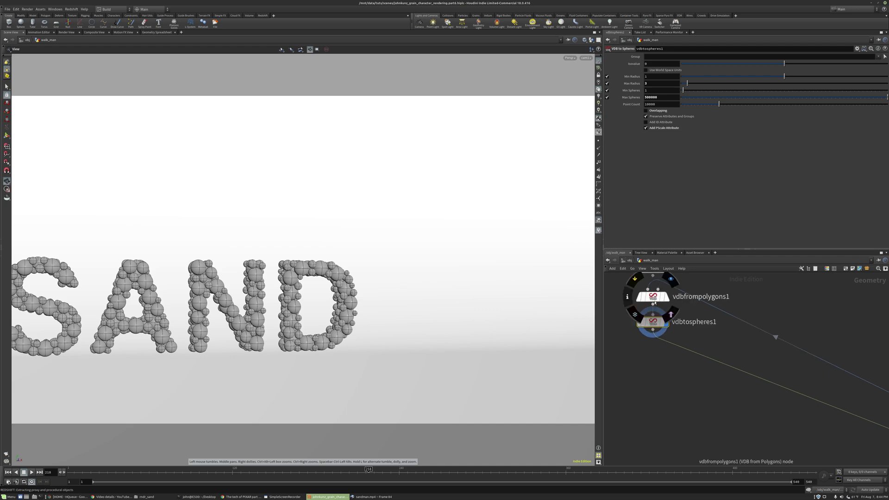
Refine the VDB from Polygons voxel size, trying 0.01 and settling on 0.0075
{"action": "left_click", "coordinate": [653, 299]}
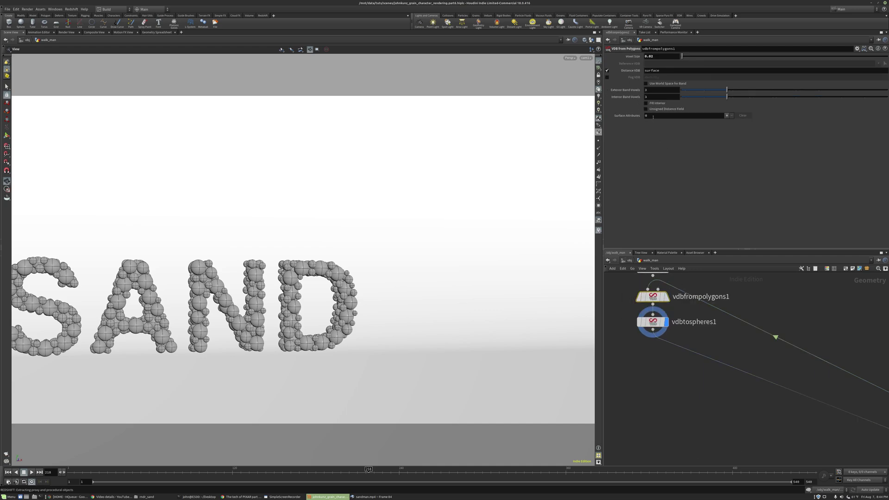
{"action": "double_click", "coordinate": [652, 57]}
{"action": "type", "text": "0.01"}
{"action": "key", "text": "Return"}
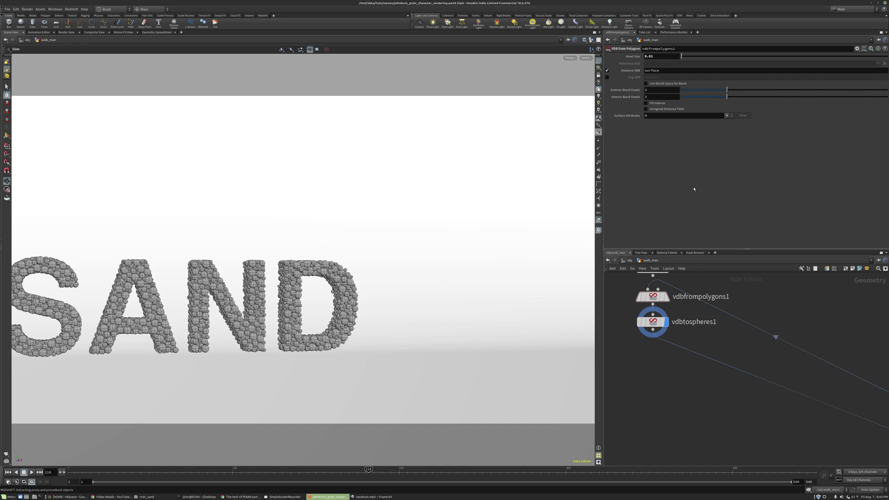
{"action": "left_click", "coordinate": [654, 58]}
{"action": "type", "text": "0.0075"}
{"action": "key", "text": "Return"}
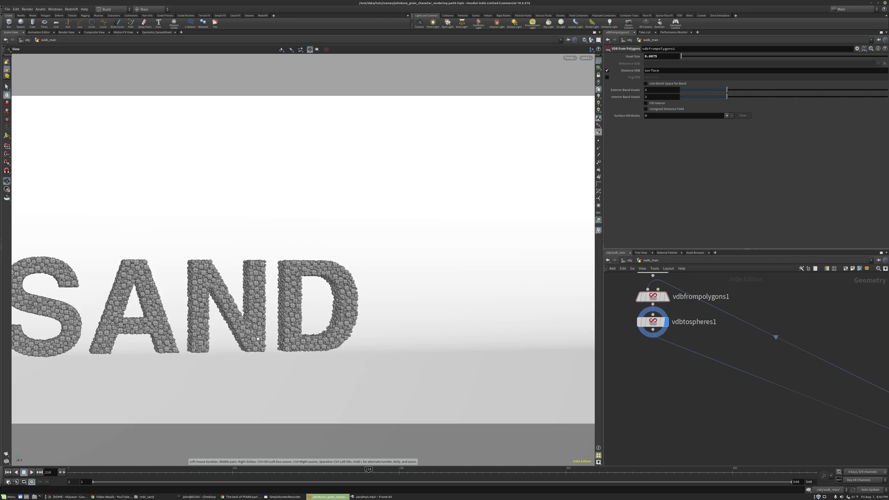
Display the Copy to Points node that scatters the grain variants on the SAND letters and frame the whole word in the viewport
{"action": "scroll", "coordinate": [703, 360], "scroll_direction": "down", "scroll_amount": 4}
{"action": "scroll", "coordinate": [741, 408], "scroll_direction": "up", "scroll_amount": 8}
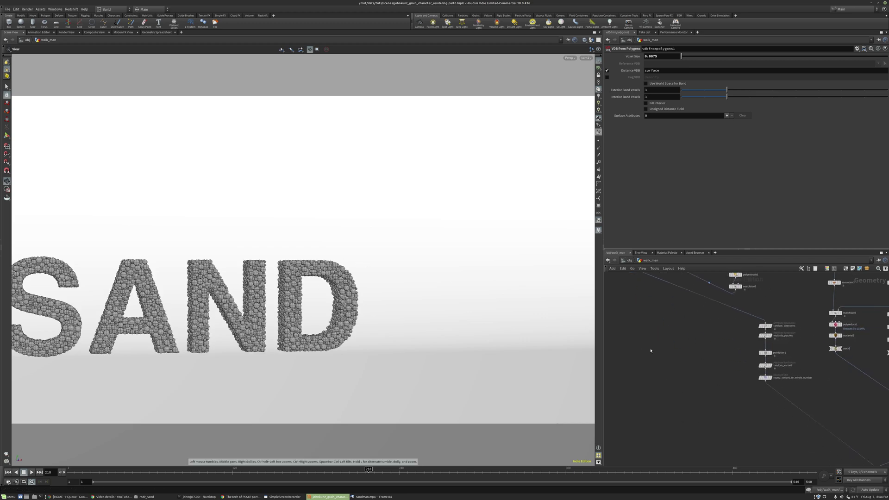
{"action": "scroll", "coordinate": [785, 413], "scroll_direction": "up", "scroll_amount": 3}
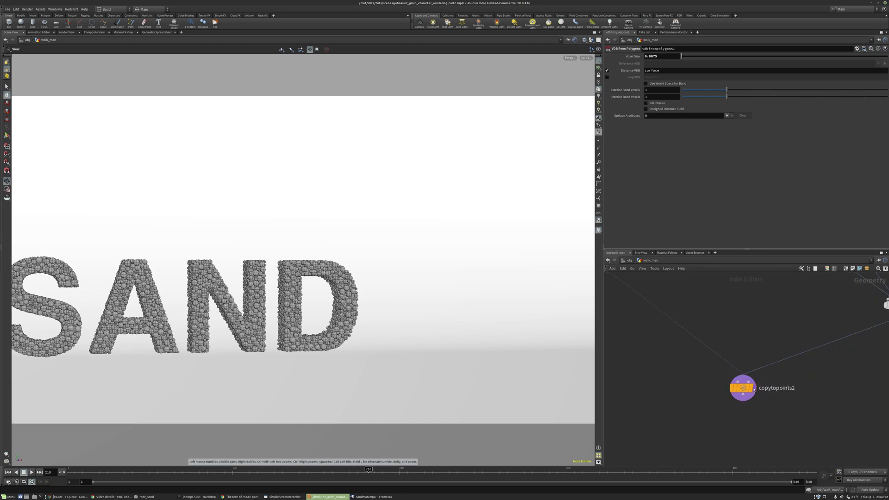
{"action": "middle_click_drag", "start_coordinate": [649, 338], "coordinate": [790, 444]}
{"action": "mouse_move", "coordinate": [660, 295]}
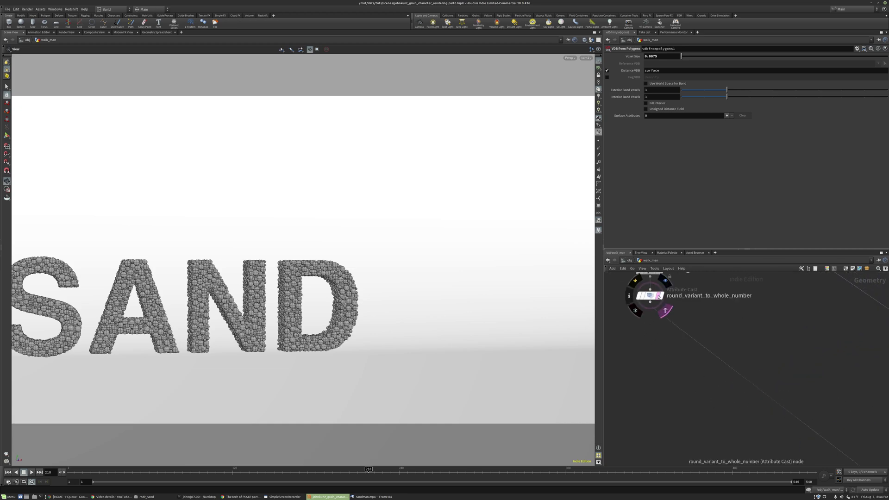
{"action": "left_click", "coordinate": [659, 297]}
{"action": "scroll", "coordinate": [659, 297], "scroll_direction": "down", "scroll_amount": 5}
{"action": "scroll", "coordinate": [741, 402], "scroll_direction": "up", "scroll_amount": 3}
{"action": "left_click", "coordinate": [740, 404]}
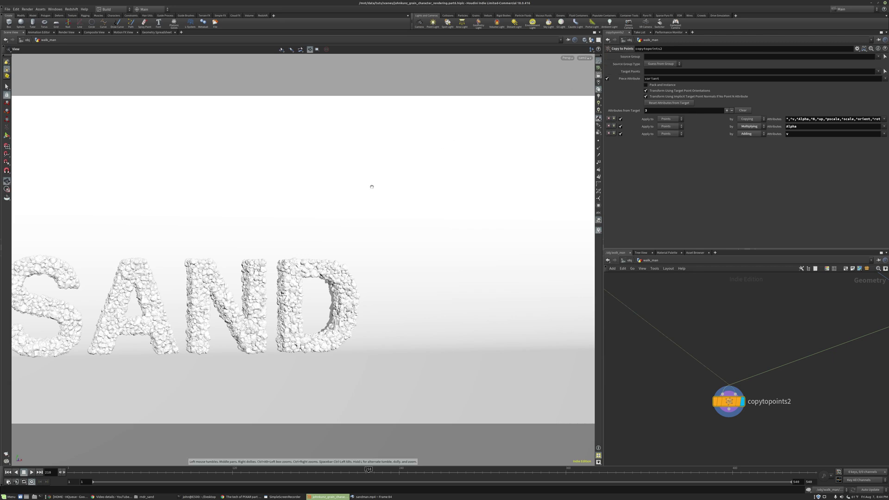
{"action": "left_click_drag", "start_coordinate": [286, 285], "coordinate": [348, 269]}
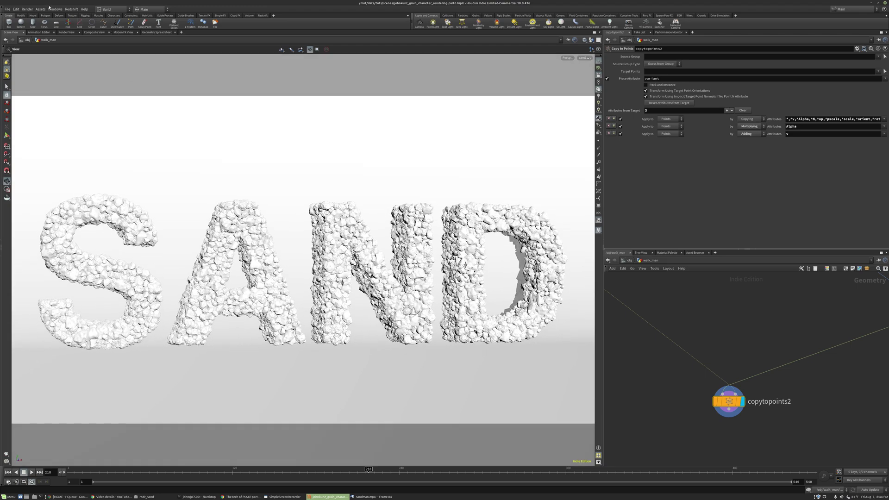
Open the Redshift RenderView and start a progressive render of the grain-covered SAND text
{"action": "left_click", "coordinate": [72, 9]}
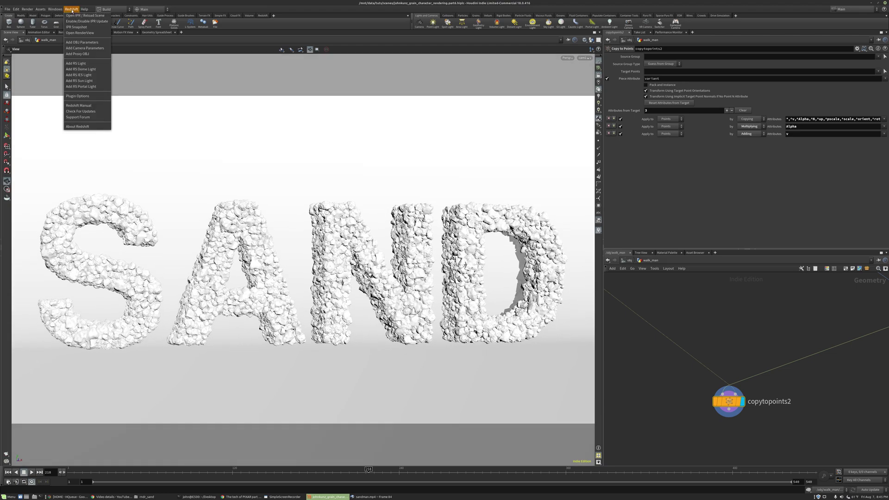
{"action": "left_click", "coordinate": [79, 32]}
{"action": "left_click", "coordinate": [242, 122]}
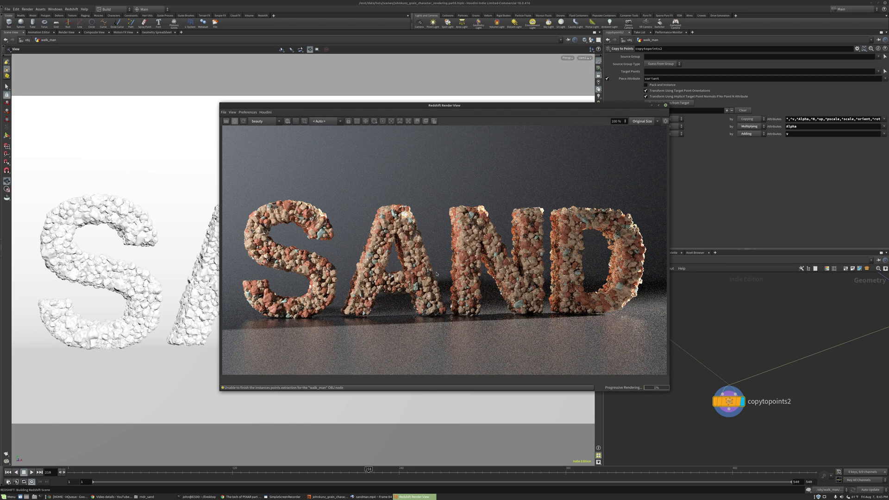
{"action": "scroll", "coordinate": [449, 292], "scroll_direction": "down", "scroll_amount": 2}
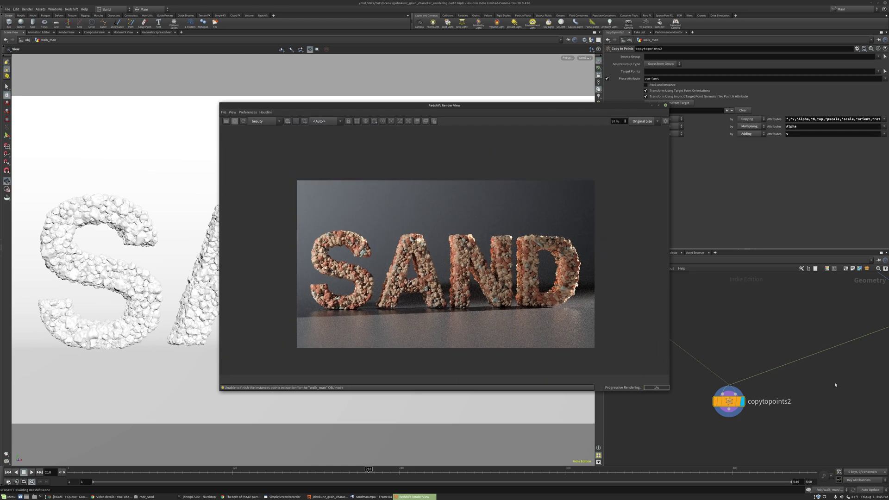
Examine the grain nodes feeding the Copy to Points node and inspect the SAND render up close and from several angles
{"action": "scroll", "coordinate": [755, 375], "scroll_direction": "down", "scroll_amount": 3}
{"action": "scroll", "coordinate": [755, 375], "scroll_direction": "down", "scroll_amount": 3}
{"action": "left_click_drag", "start_coordinate": [864, 428], "coordinate": [708, 286]}
{"action": "left_click_drag", "start_coordinate": [707, 332], "coordinate": [717, 341]}
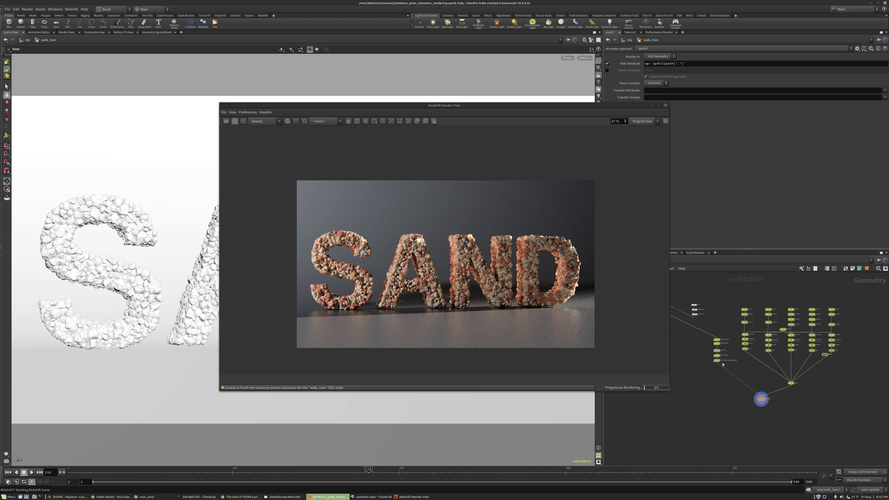
{"action": "scroll", "coordinate": [723, 365], "scroll_direction": "up", "scroll_amount": 3}
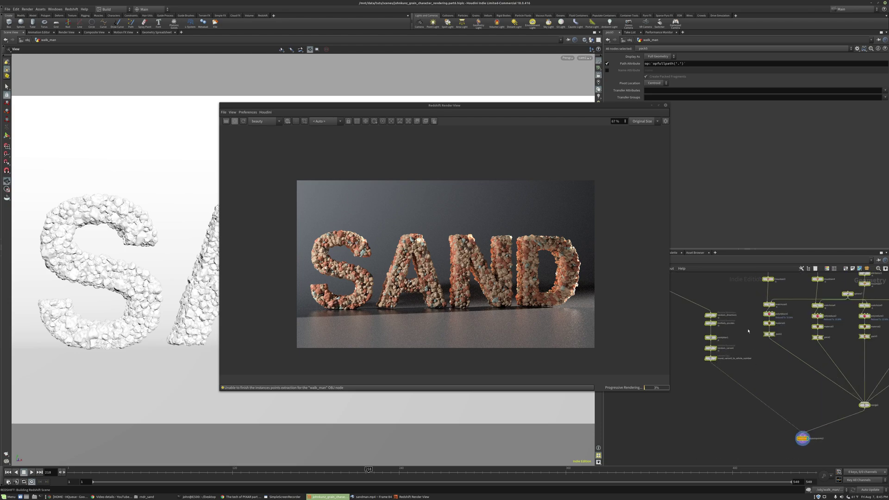
{"action": "scroll", "coordinate": [748, 331], "scroll_direction": "down", "scroll_amount": 1}
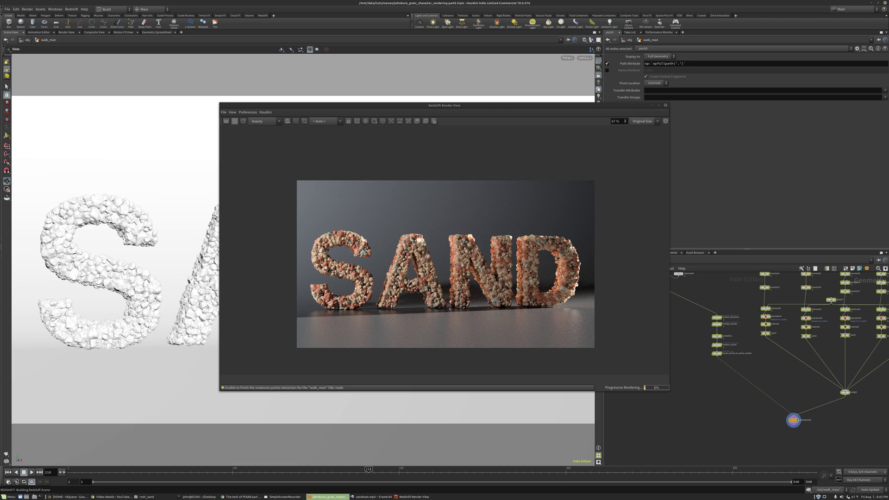
{"action": "scroll", "coordinate": [499, 286], "scroll_direction": "up", "scroll_amount": 1}
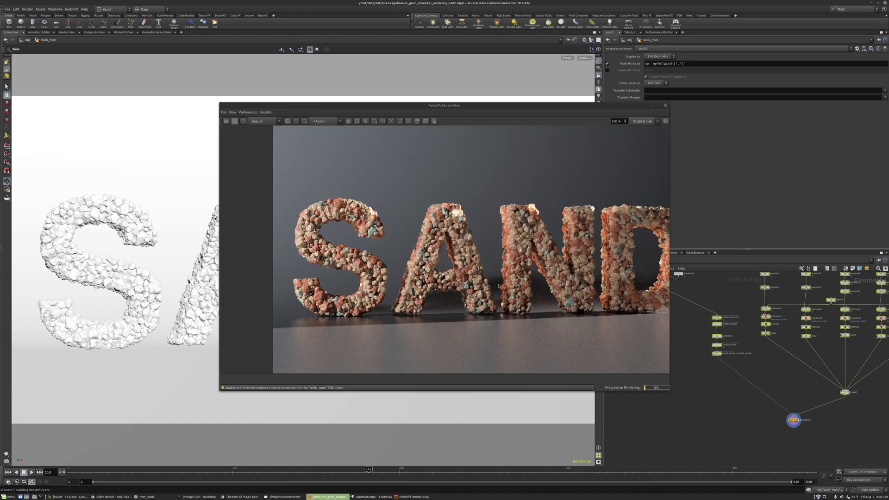
{"action": "scroll", "coordinate": [479, 292], "scroll_direction": "down", "scroll_amount": 1}
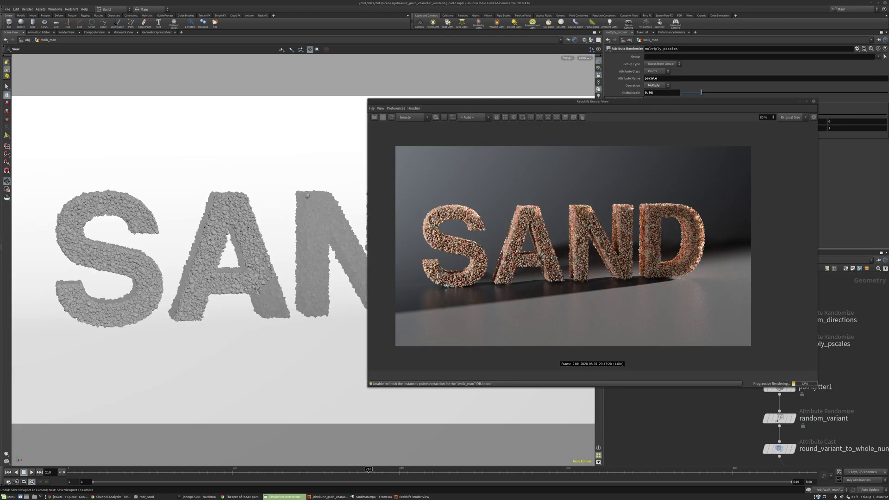
{"action": "left_click_drag", "start_coordinate": [240, 284], "coordinate": [283, 313]}
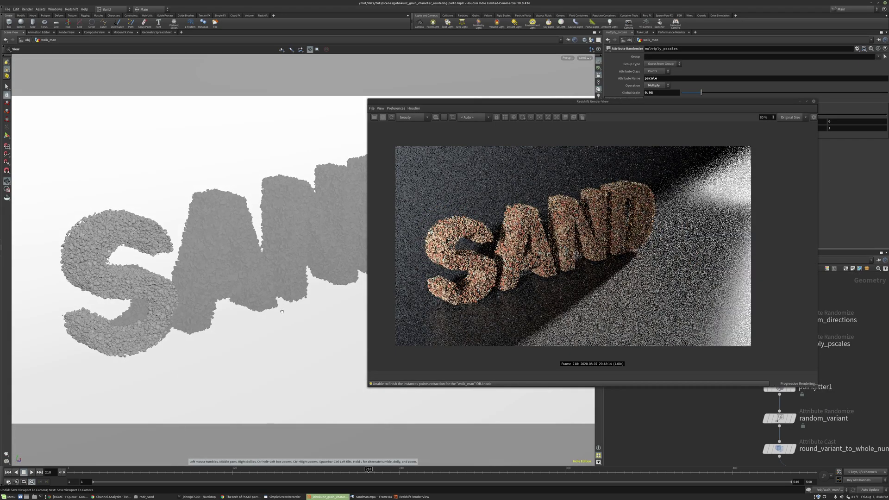
{"action": "left_click_drag", "start_coordinate": [290, 311], "coordinate": [259, 261]}
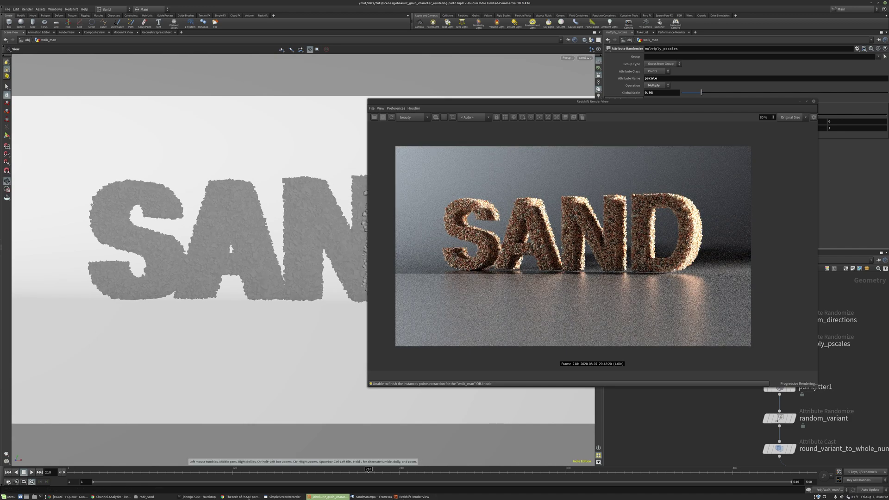
Switch to the terminal and launch a second Houdini session with houdinifx, moving the render window out of the way
{"action": "left_click", "coordinate": [192, 497]}
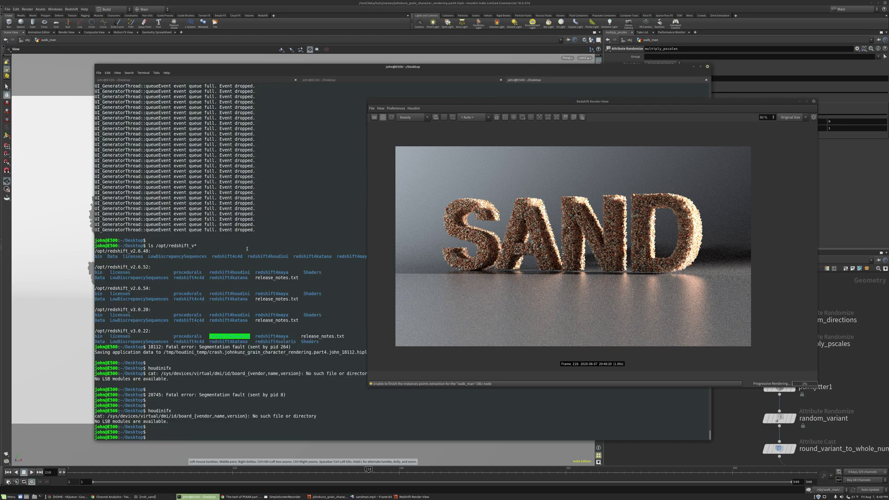
{"action": "key", "text": "Return"}
{"action": "key", "text": "Up"}
{"action": "key", "text": "Return"}
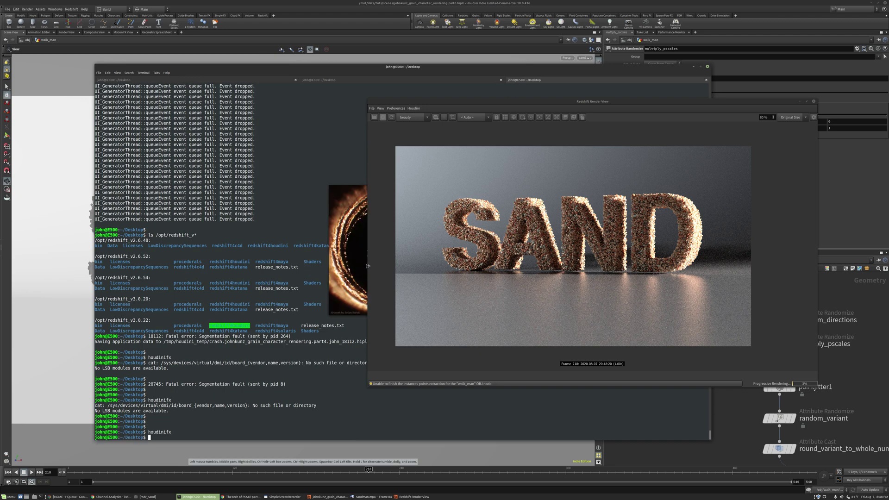
{"action": "left_click_drag", "start_coordinate": [658, 101], "coordinate": [699, 71]}
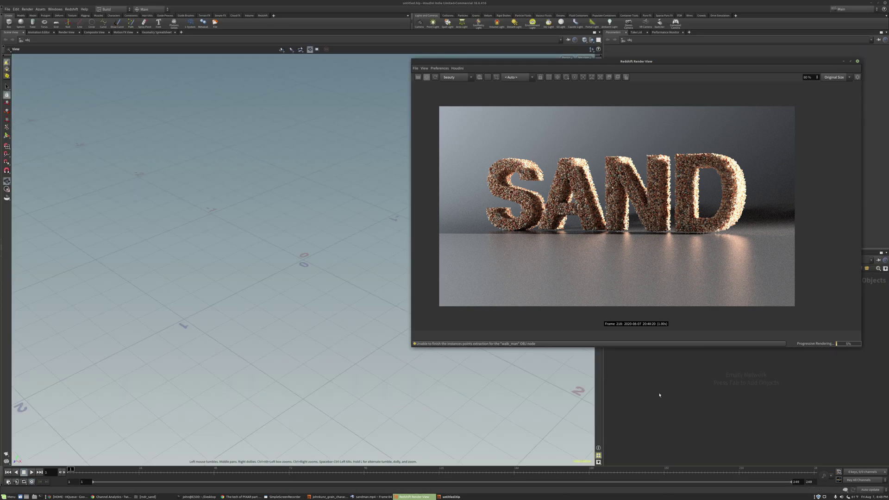
Open the recent scene sub_table_import.v2.hiplc in the new session and minimize the render window
{"action": "left_click", "coordinate": [7, 9]}
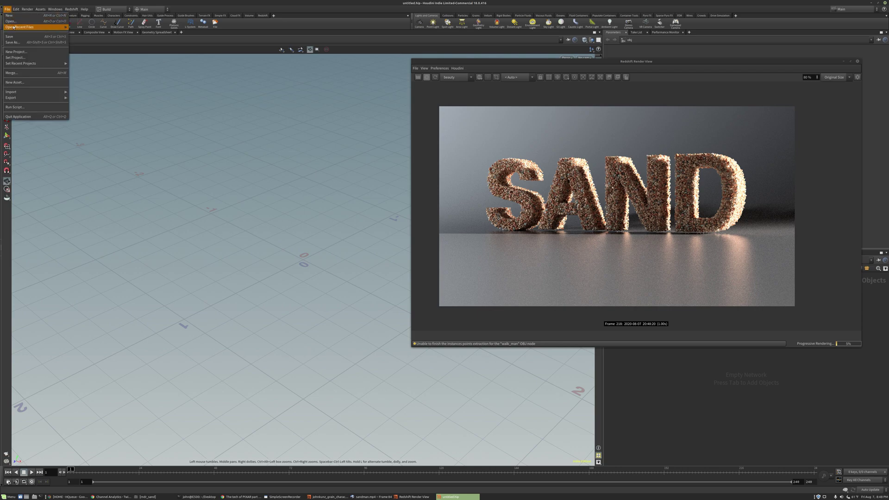
{"action": "mouse_move", "coordinate": [16, 28]}
{"action": "left_click", "coordinate": [119, 38]}
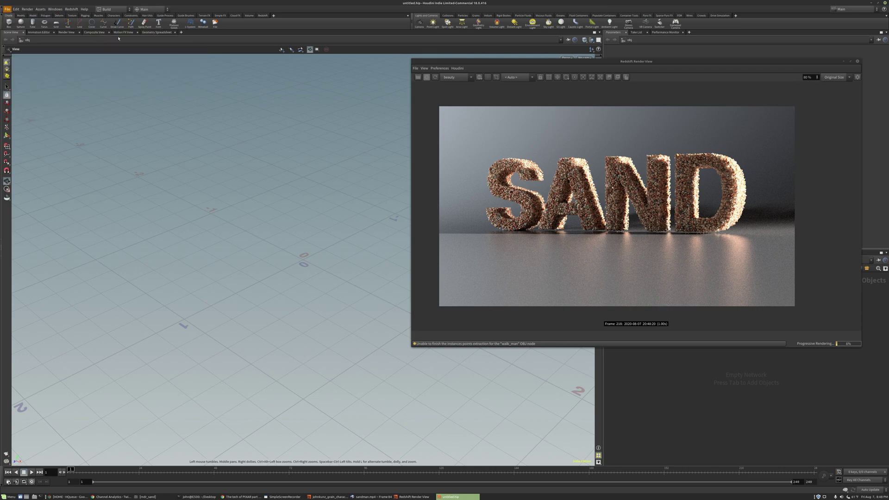
{"action": "left_click", "coordinate": [839, 62]}
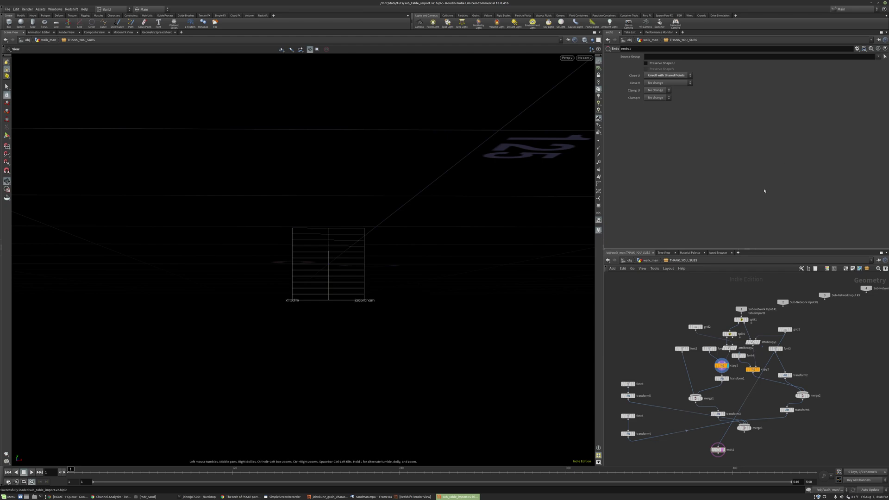
Display the final merge of the text elements inside the THANK_YOU_SUBS subnetwork
{"action": "left_click", "coordinate": [646, 261]}
{"action": "key", "text": "i"}
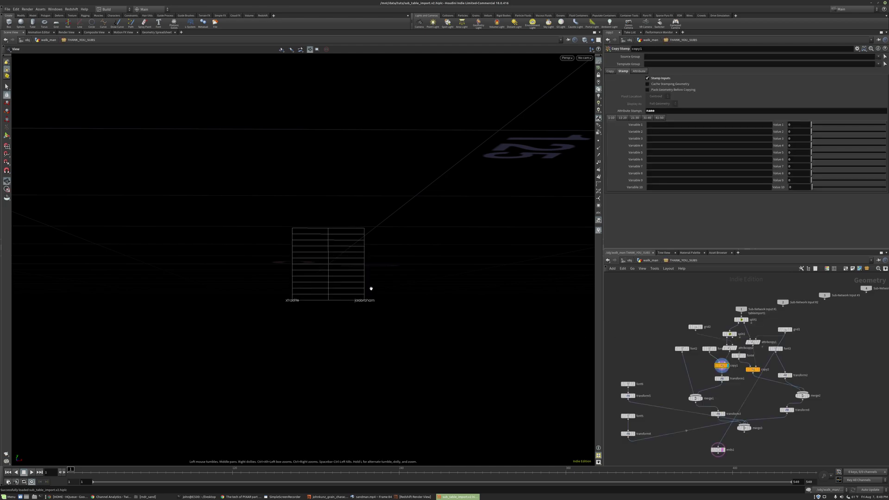
{"action": "scroll", "coordinate": [713, 416], "scroll_direction": "up", "scroll_amount": 4}
{"action": "left_click", "coordinate": [777, 371]}
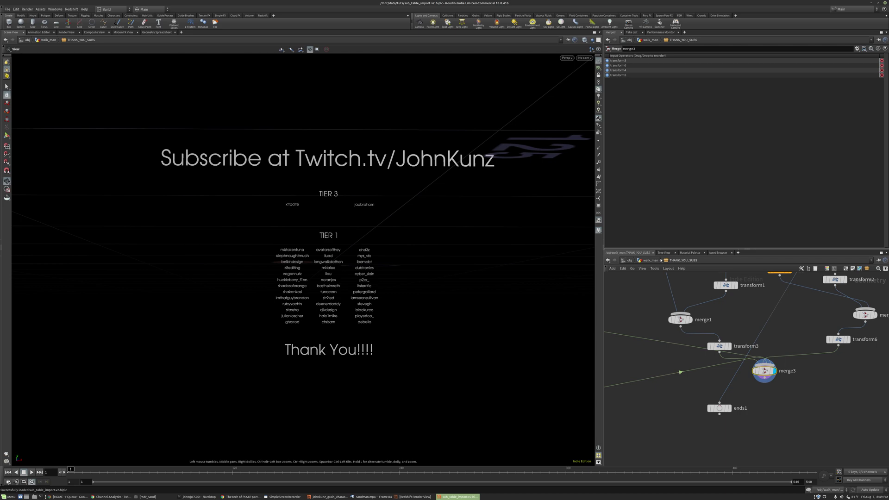
Go up to the object level, enter the walk_man geometry network and enlarge the thank-you text in the viewport
{"action": "left_click", "coordinate": [629, 261]}
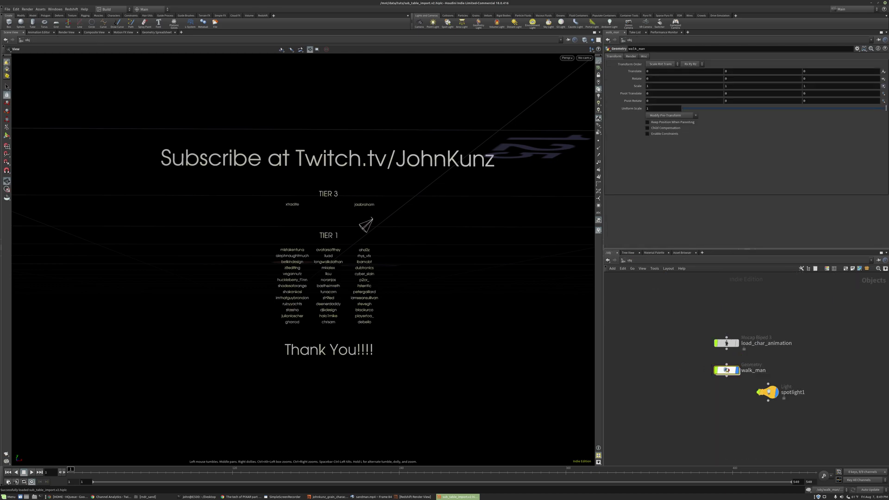
{"action": "key", "text": "i"}
{"action": "scroll", "coordinate": [286, 217], "scroll_direction": "up", "scroll_amount": 5}
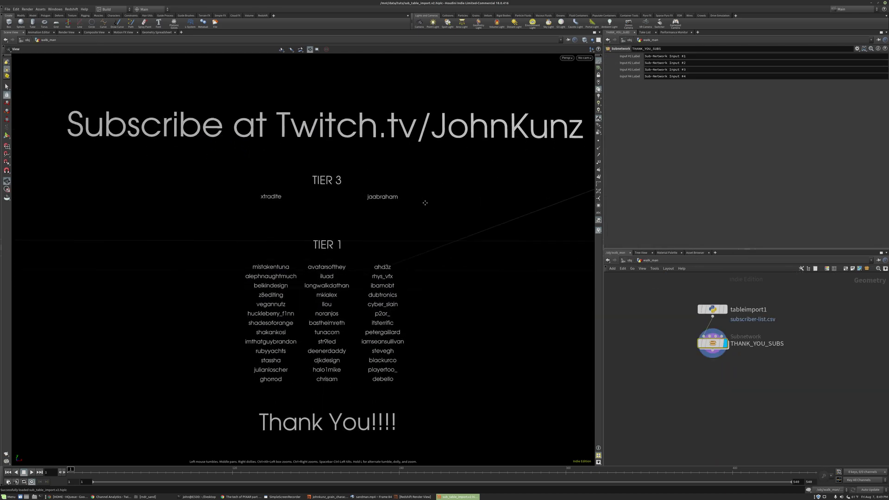
Examine the subscriber thank-you text up close, from the Tier 3 names through the Tier 1 list down to the closing Thank You line
{"action": "scroll", "coordinate": [412, 191], "scroll_direction": "down", "scroll_amount": 1}
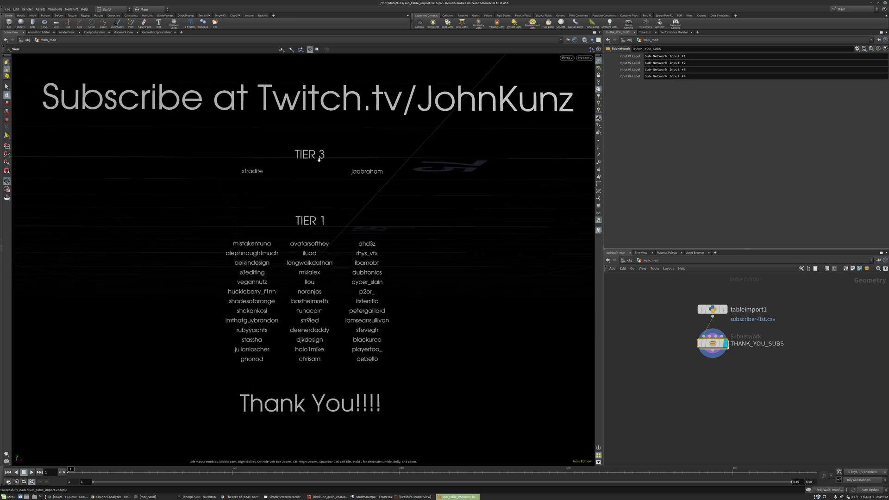
{"action": "scroll", "coordinate": [395, 115], "scroll_direction": "up", "scroll_amount": 3}
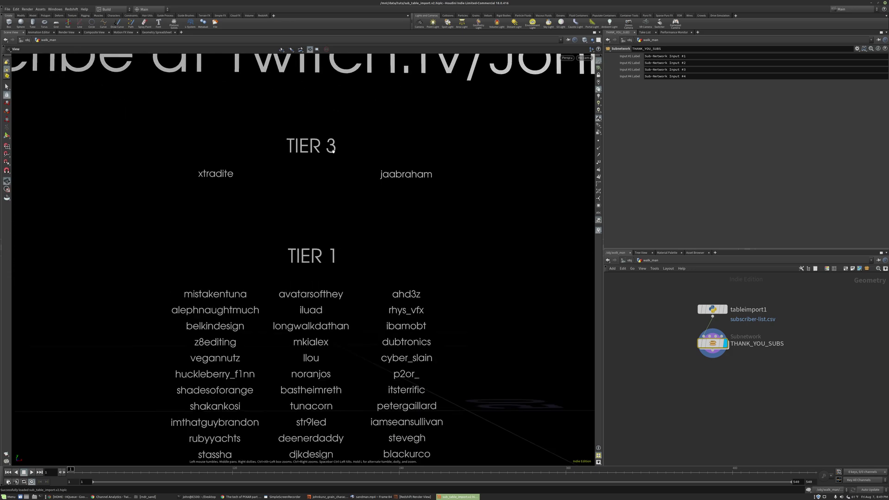
{"action": "scroll", "coordinate": [333, 149], "scroll_direction": "up", "scroll_amount": 3}
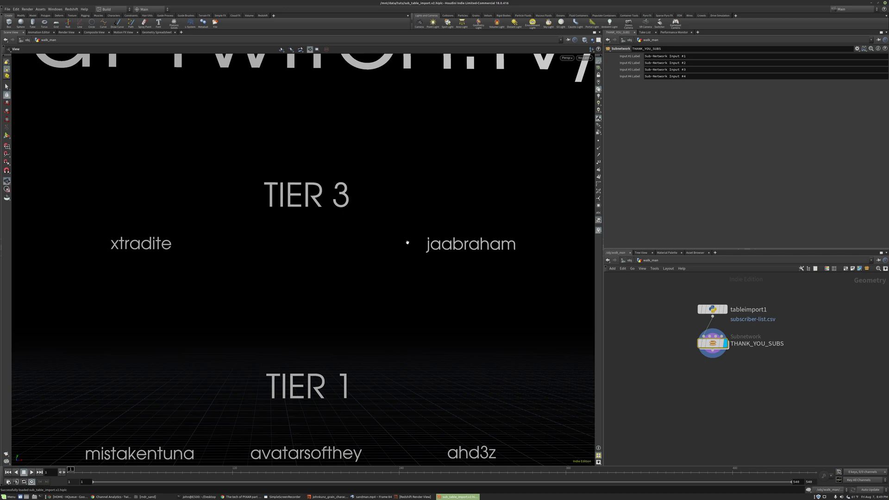
{"action": "middle_click_drag", "start_coordinate": [402, 293], "coordinate": [402, 210]}
{"action": "middle_click_drag", "start_coordinate": [417, 269], "coordinate": [430, 196]}
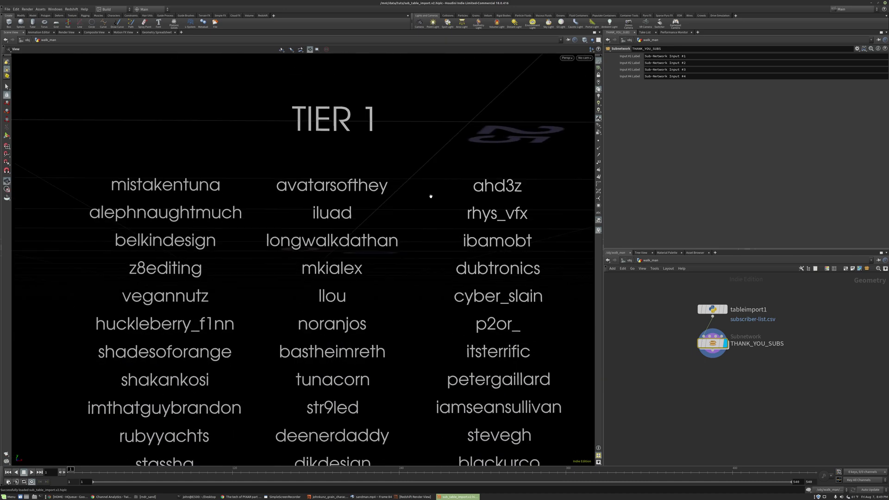
{"action": "right_click_drag", "start_coordinate": [431, 196], "coordinate": [372, 226]}
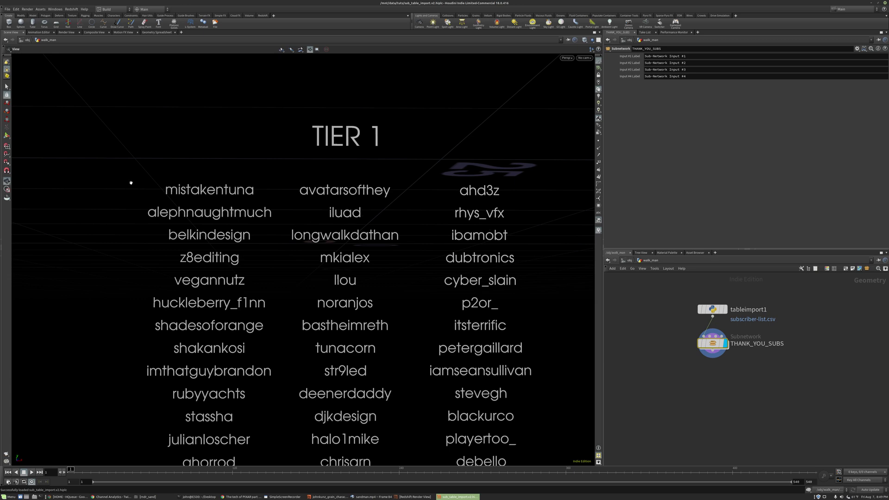
{"action": "middle_click_drag", "start_coordinate": [299, 281], "coordinate": [304, 254]}
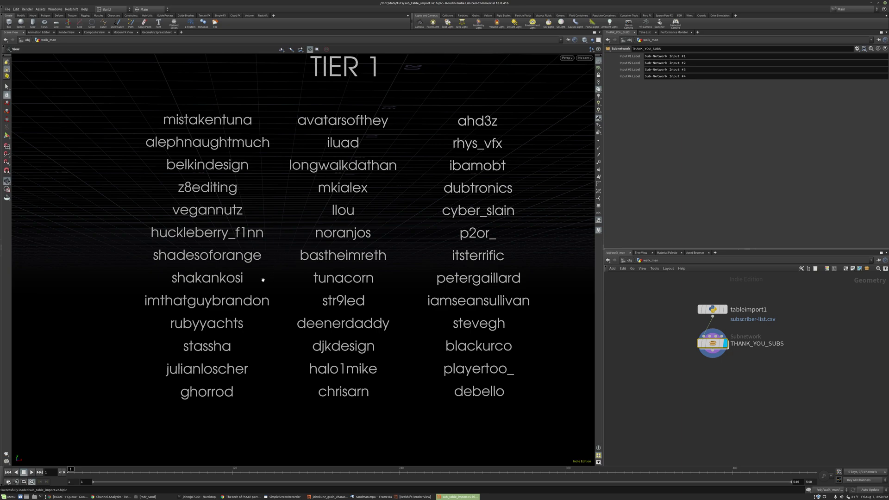
{"action": "middle_click_drag", "start_coordinate": [259, 303], "coordinate": [247, 282]}
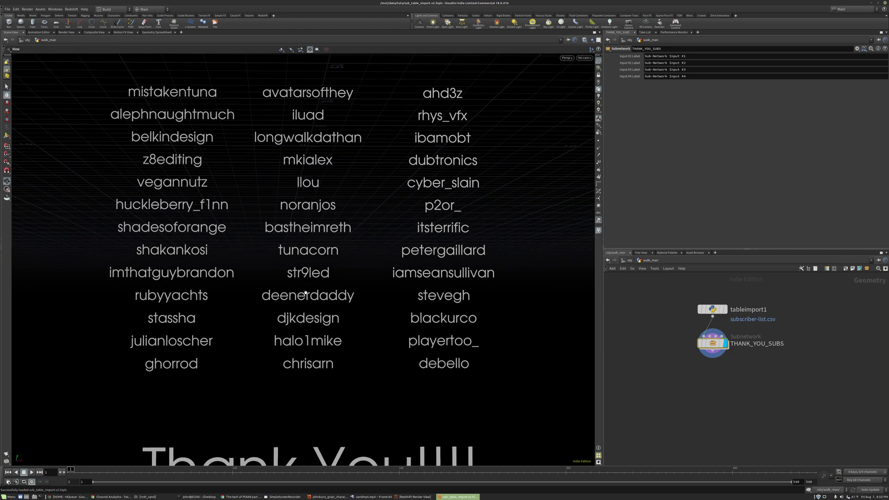
{"action": "right_click_drag", "start_coordinate": [303, 297], "coordinate": [332, 282]}
{"action": "middle_click_drag", "start_coordinate": [371, 341], "coordinate": [381, 283]}
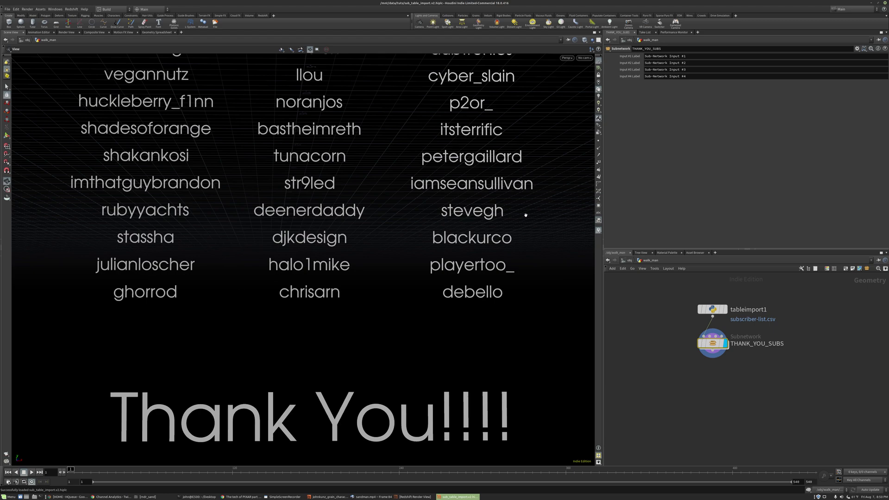
{"action": "scroll", "coordinate": [525, 224], "scroll_direction": "up", "scroll_amount": 1}
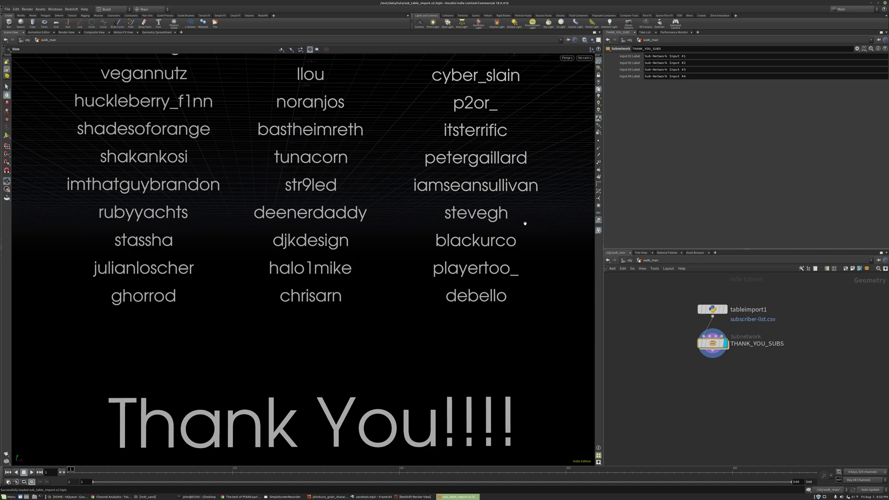
{"action": "scroll", "coordinate": [525, 224], "scroll_direction": "down", "scroll_amount": 3}
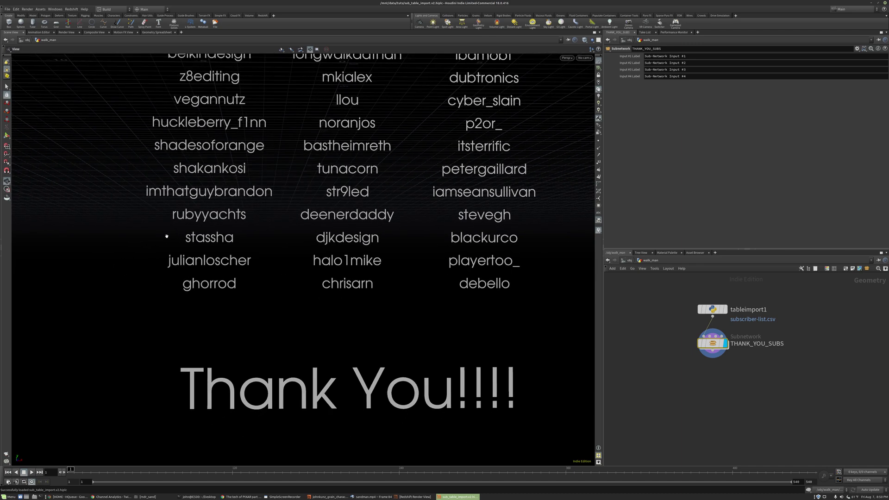